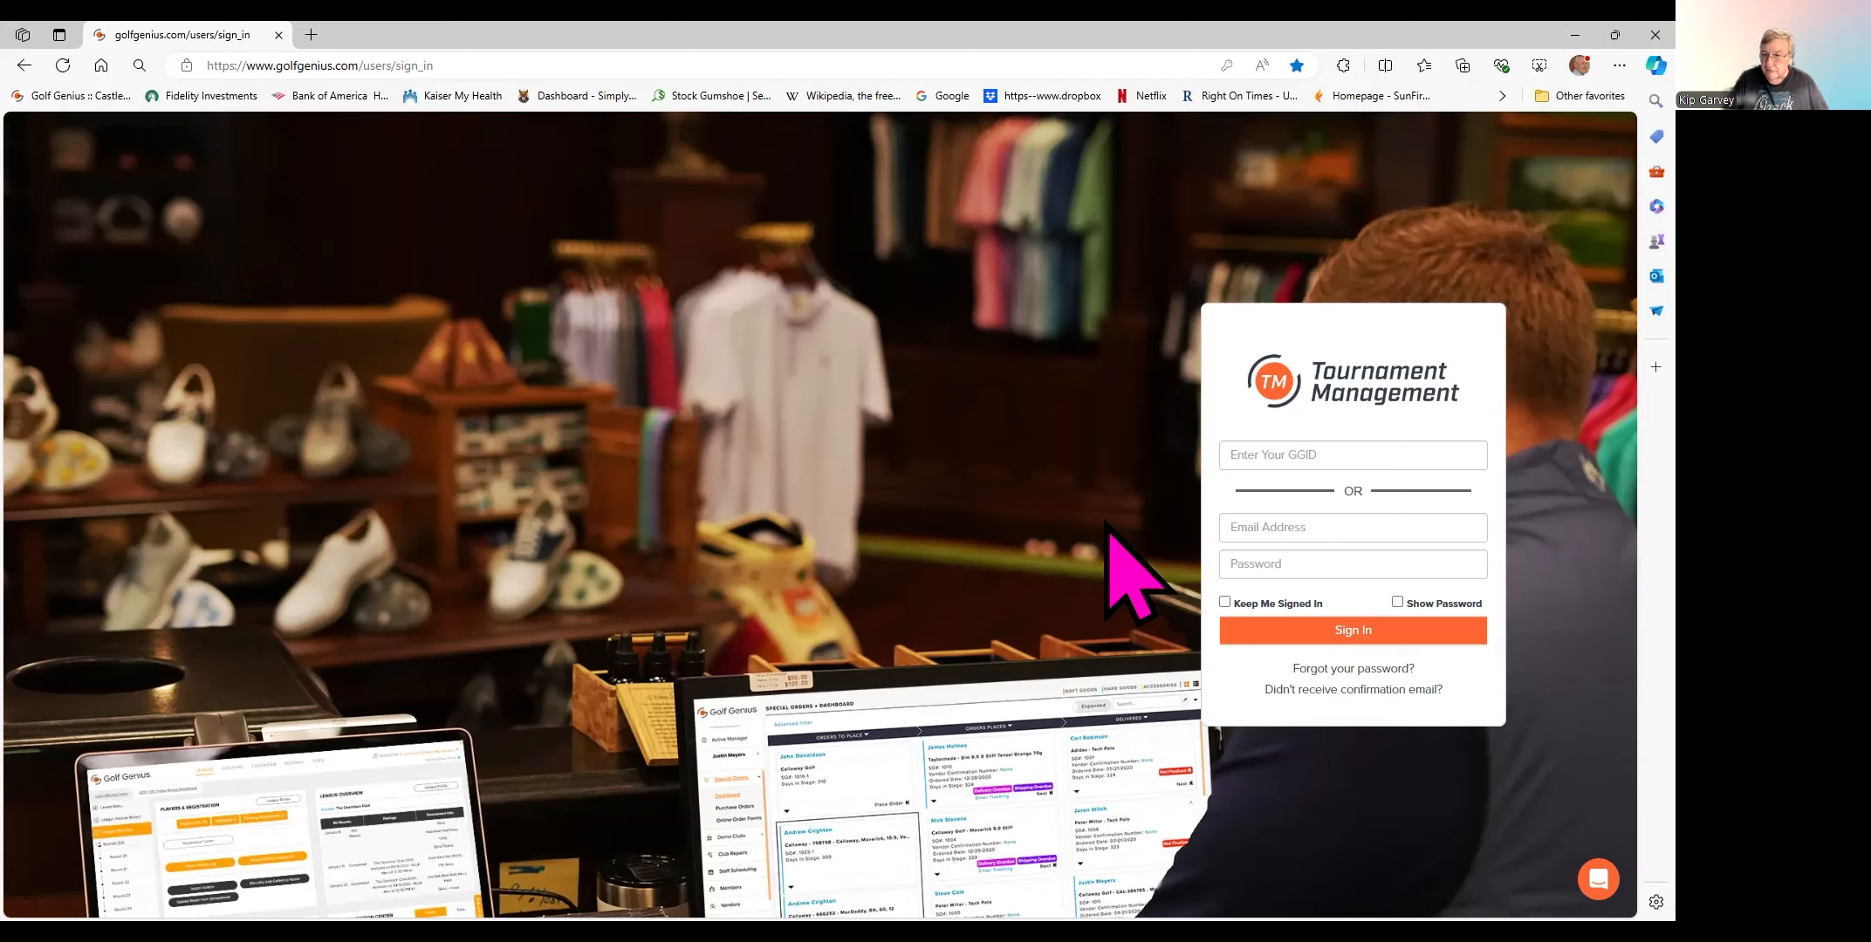
- Sign in to Tournament Management with the saved account e-mail and the account password
click(1240, 522)
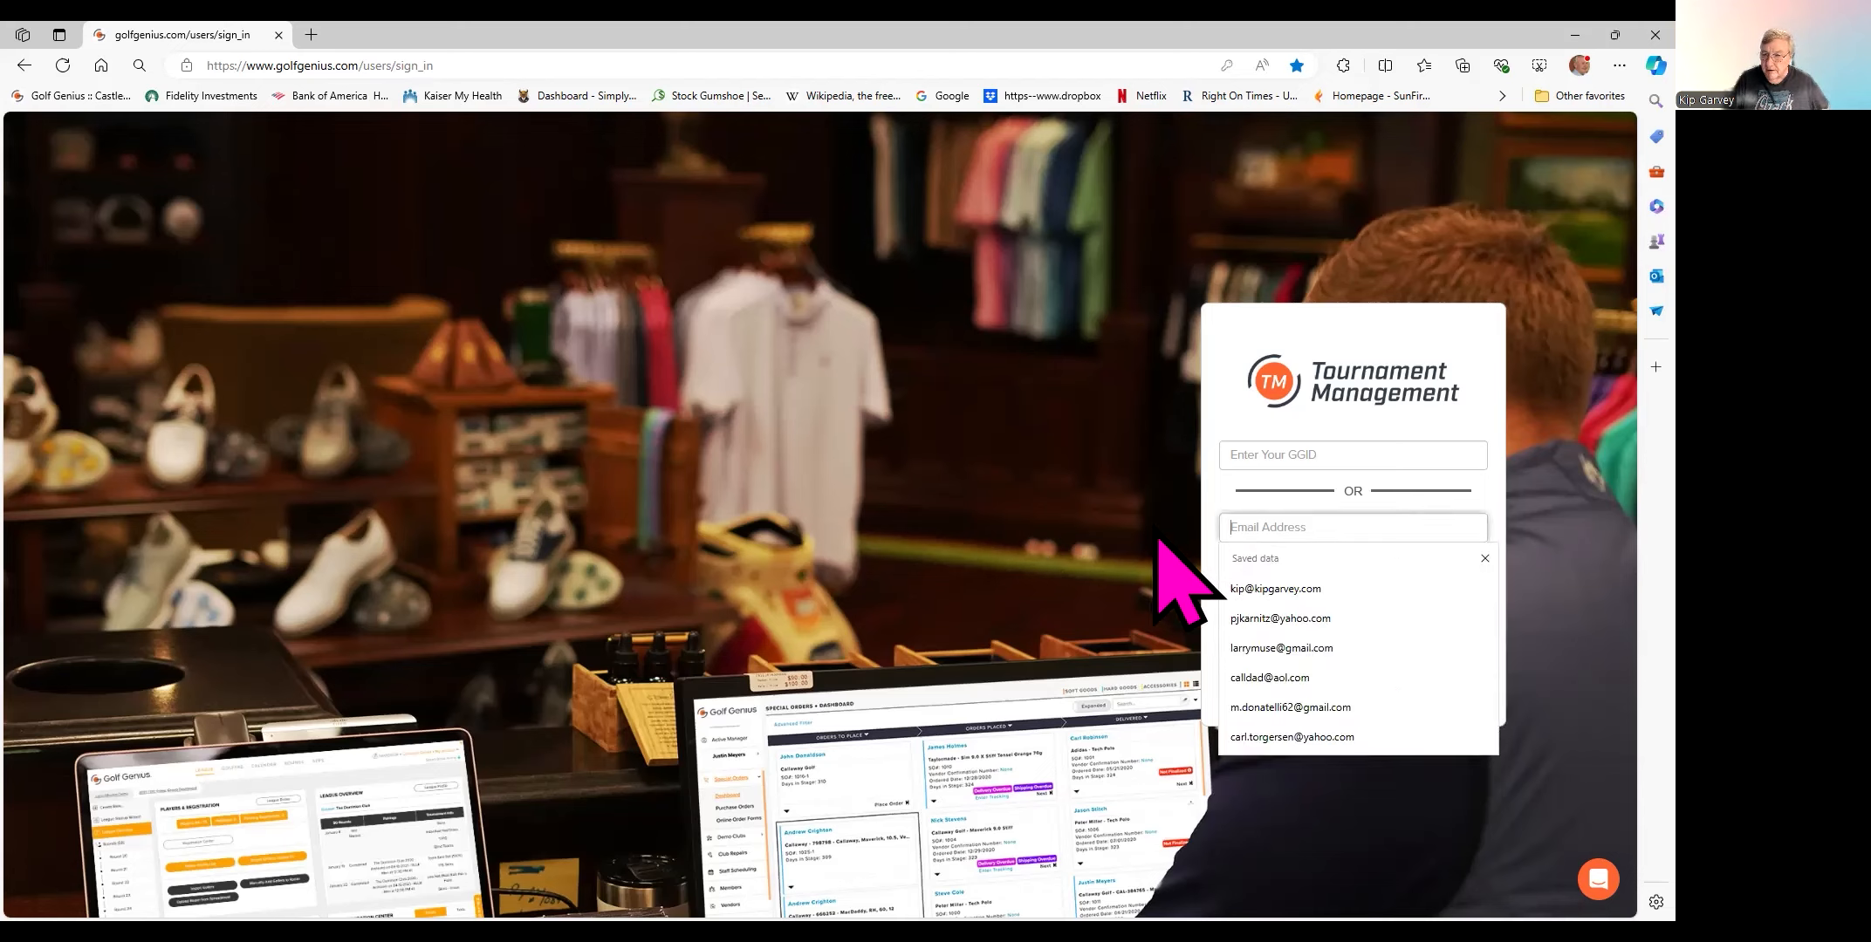
click(1254, 583)
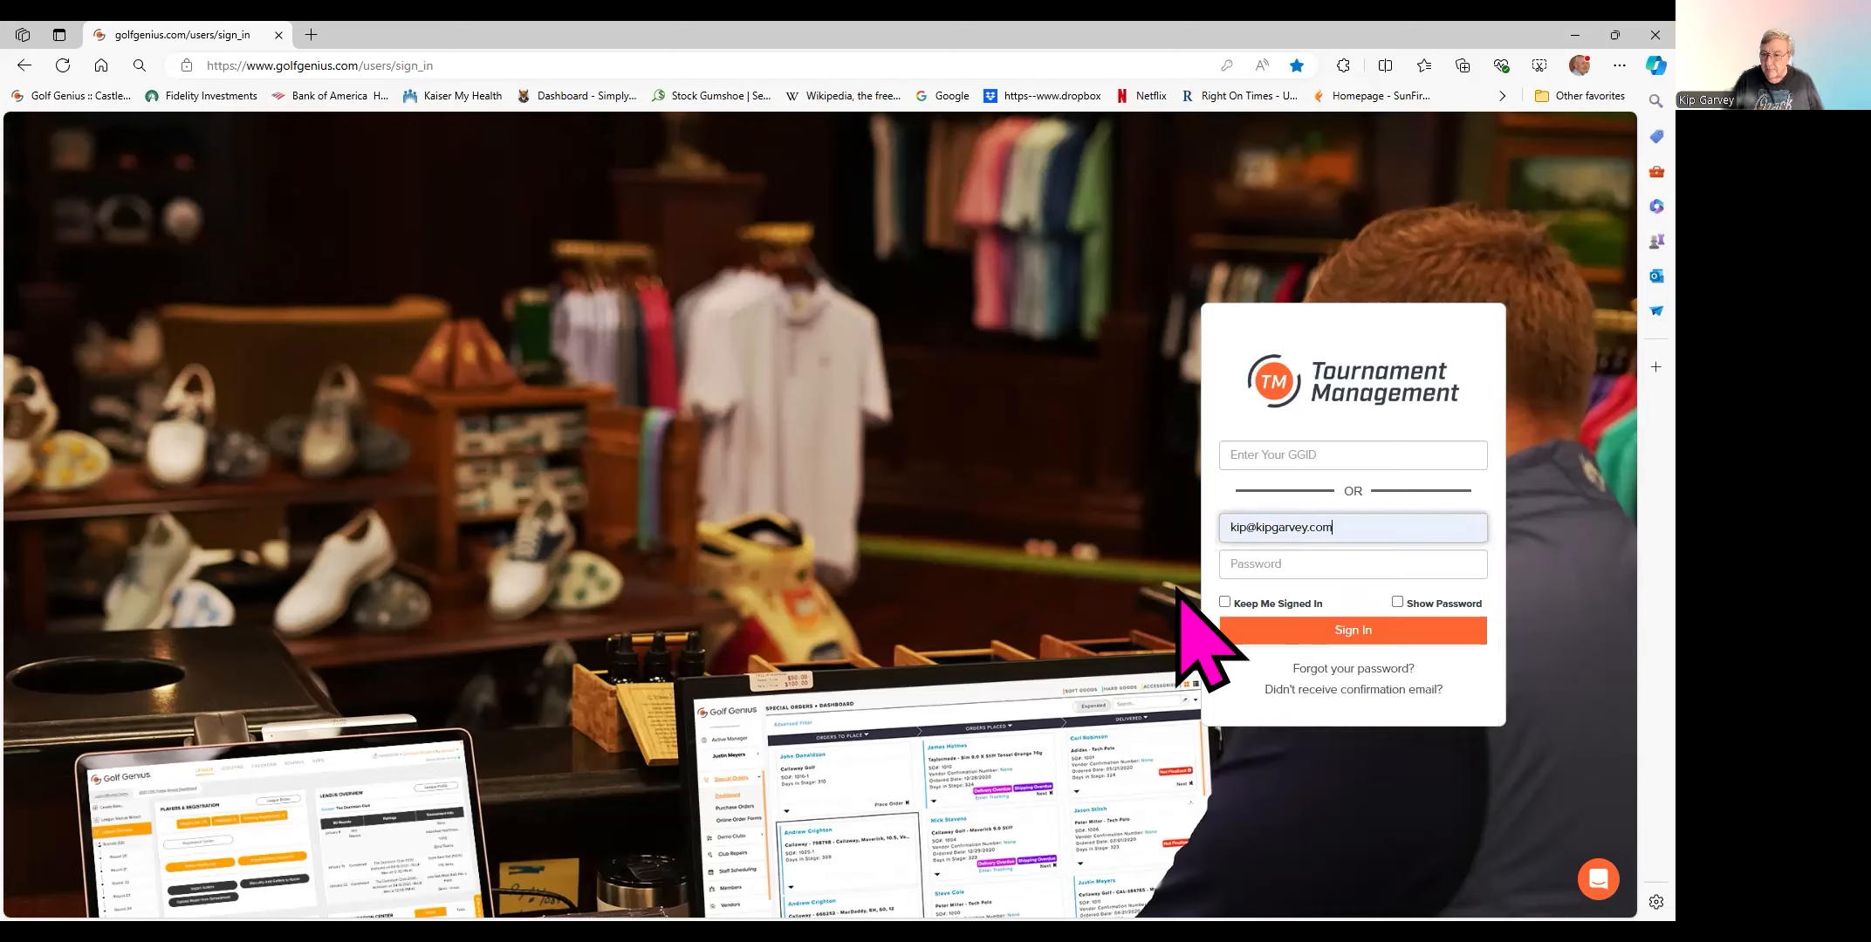
click(1232, 564)
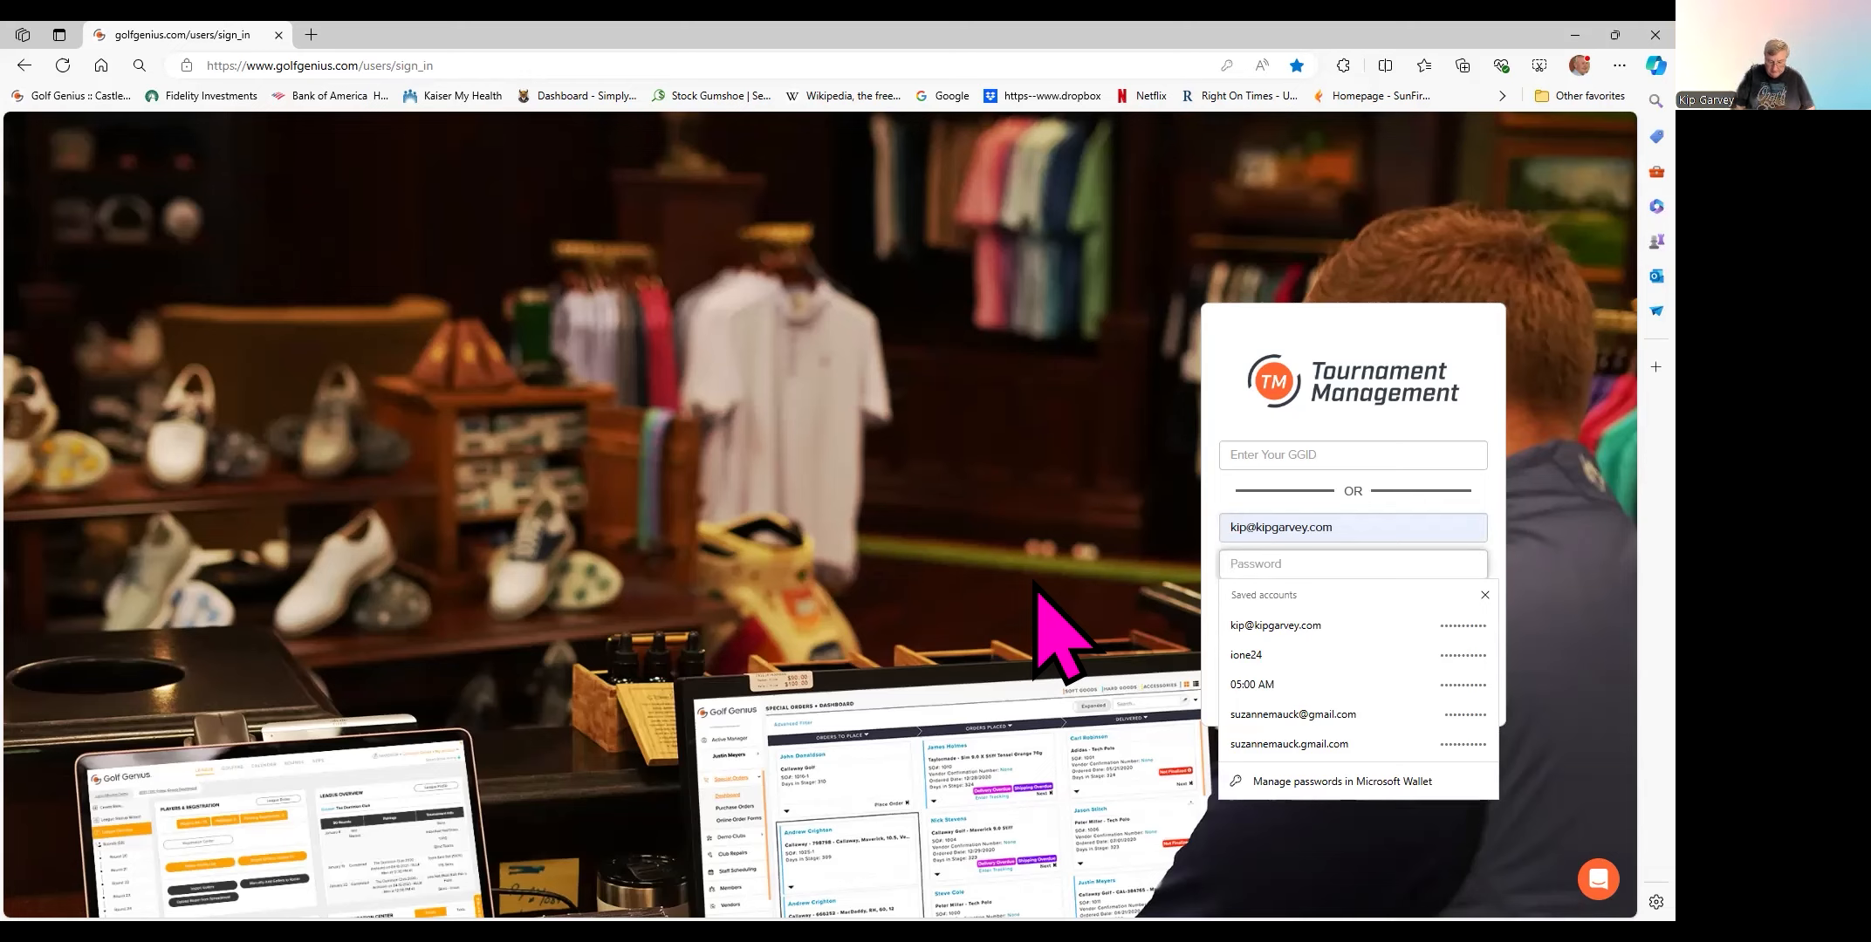
text(•)
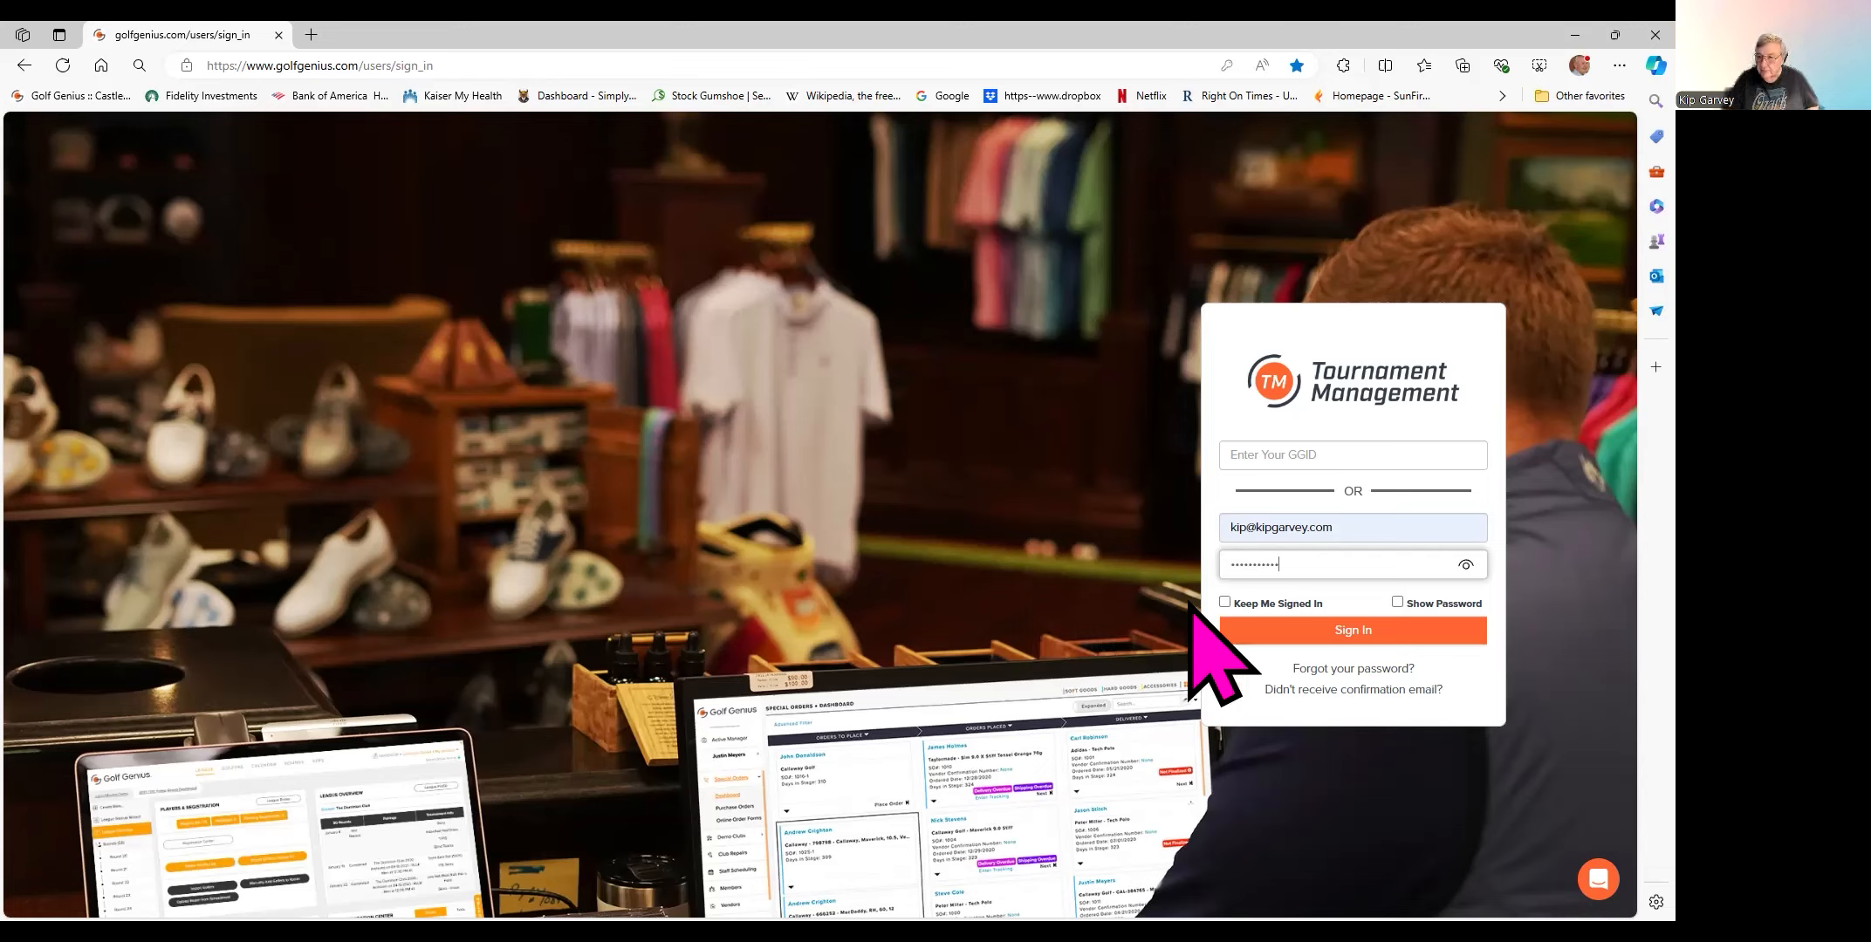
click(1243, 630)
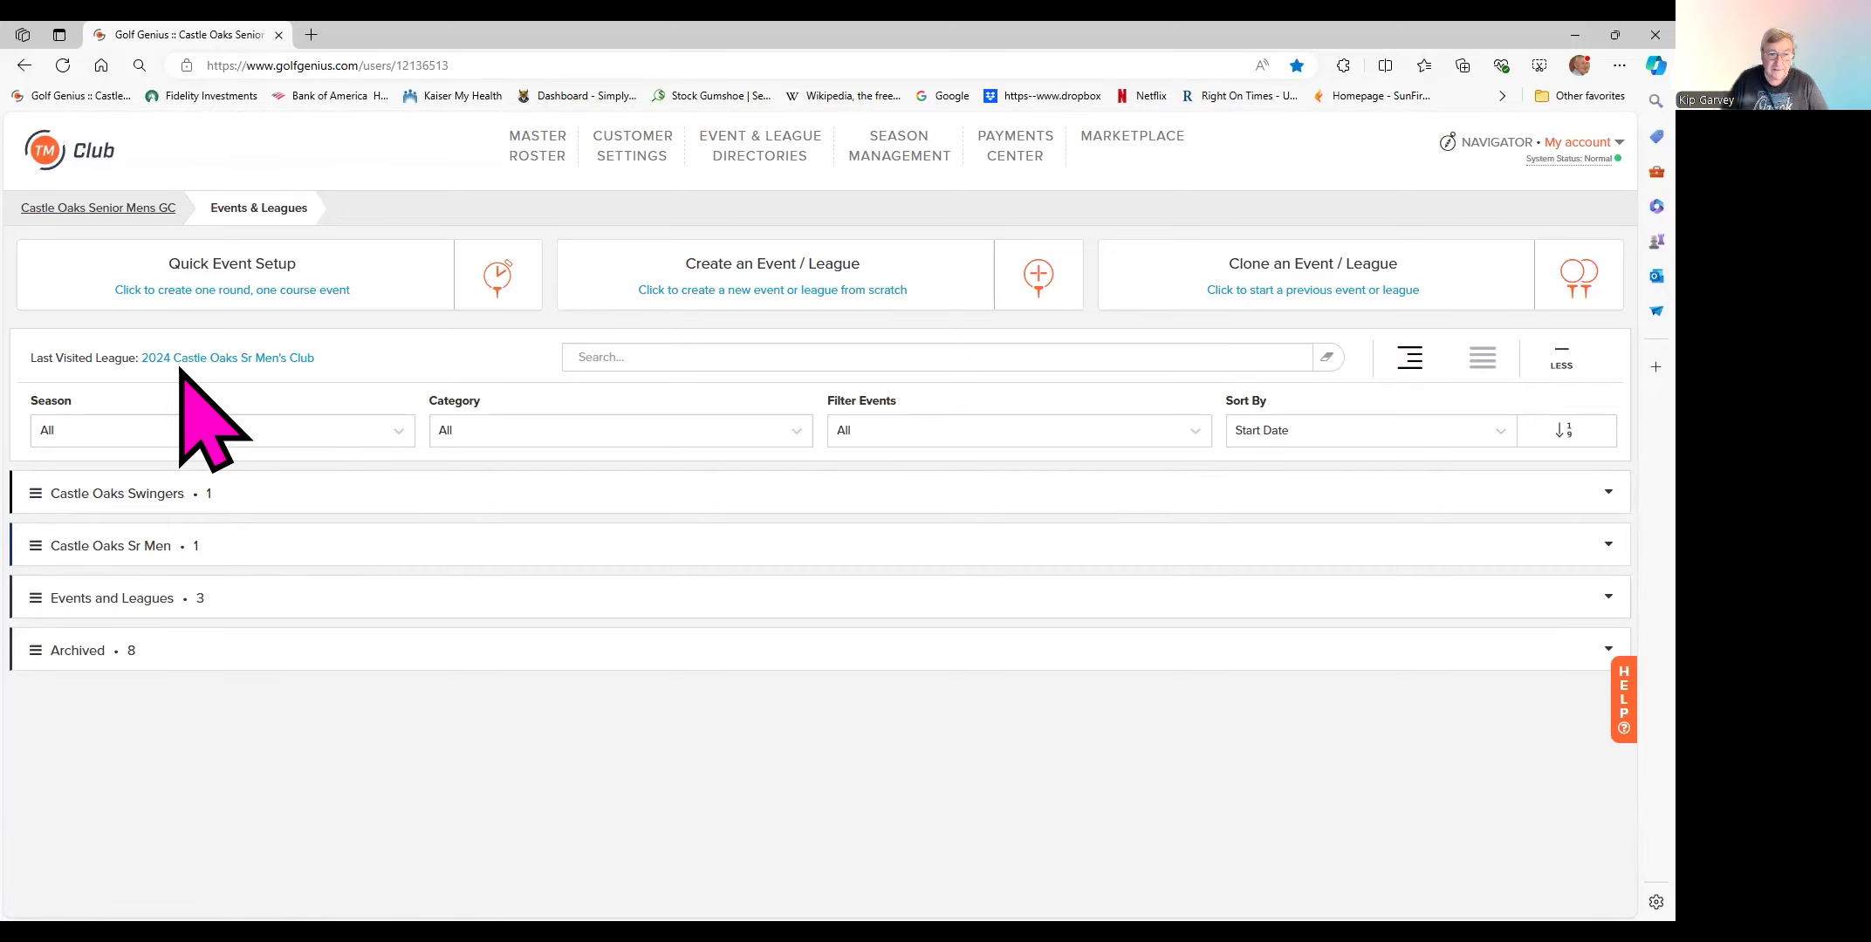
- Expand the Castle Oaks Swingers, then the Castle Oaks Sr Men category, to show the 2024 league
click(134, 548)
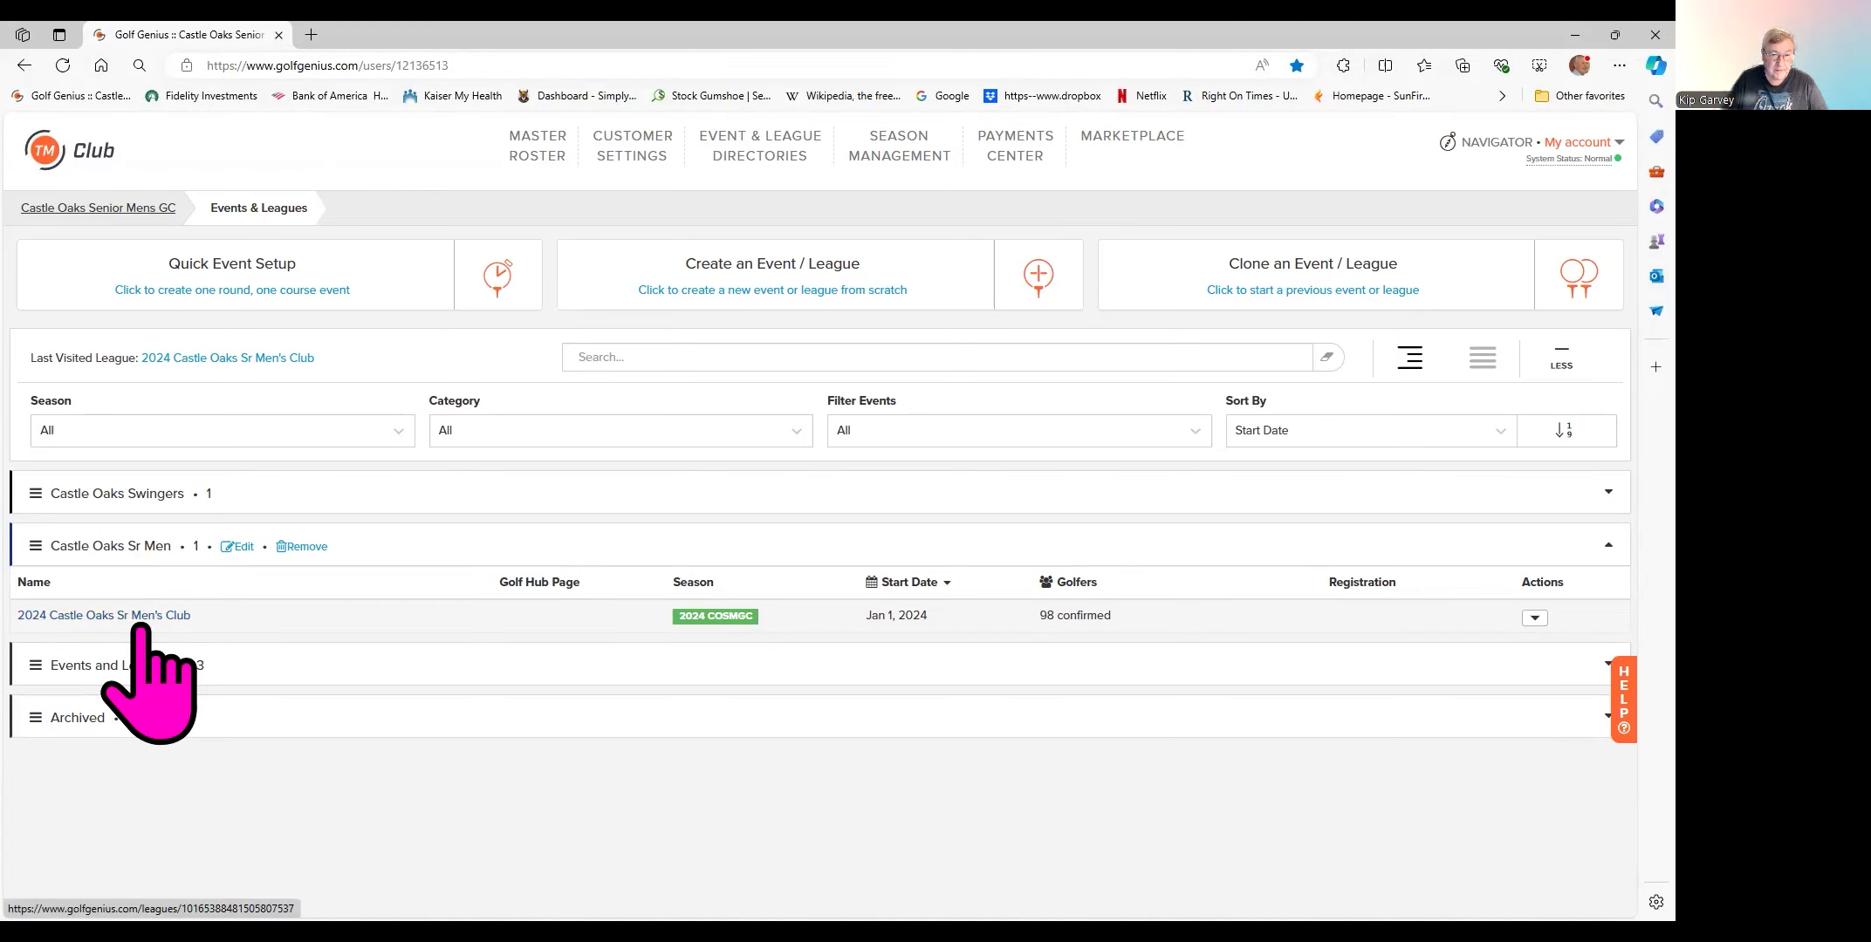
click(131, 496)
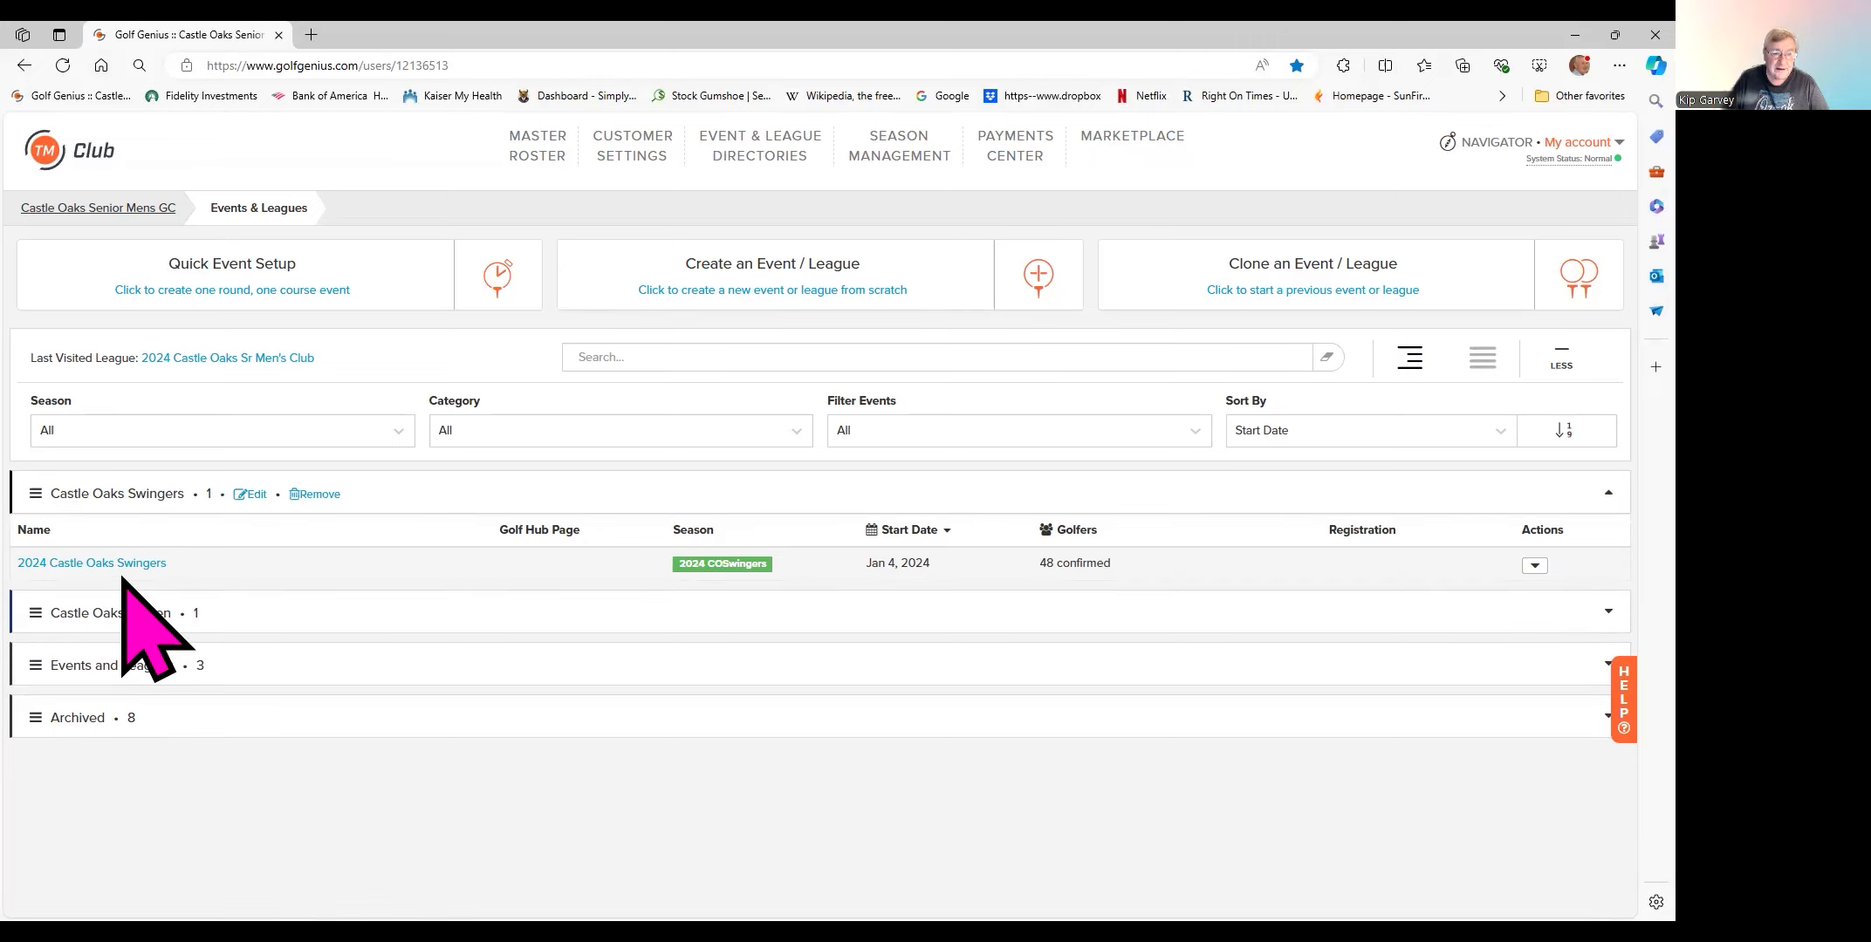
click(127, 613)
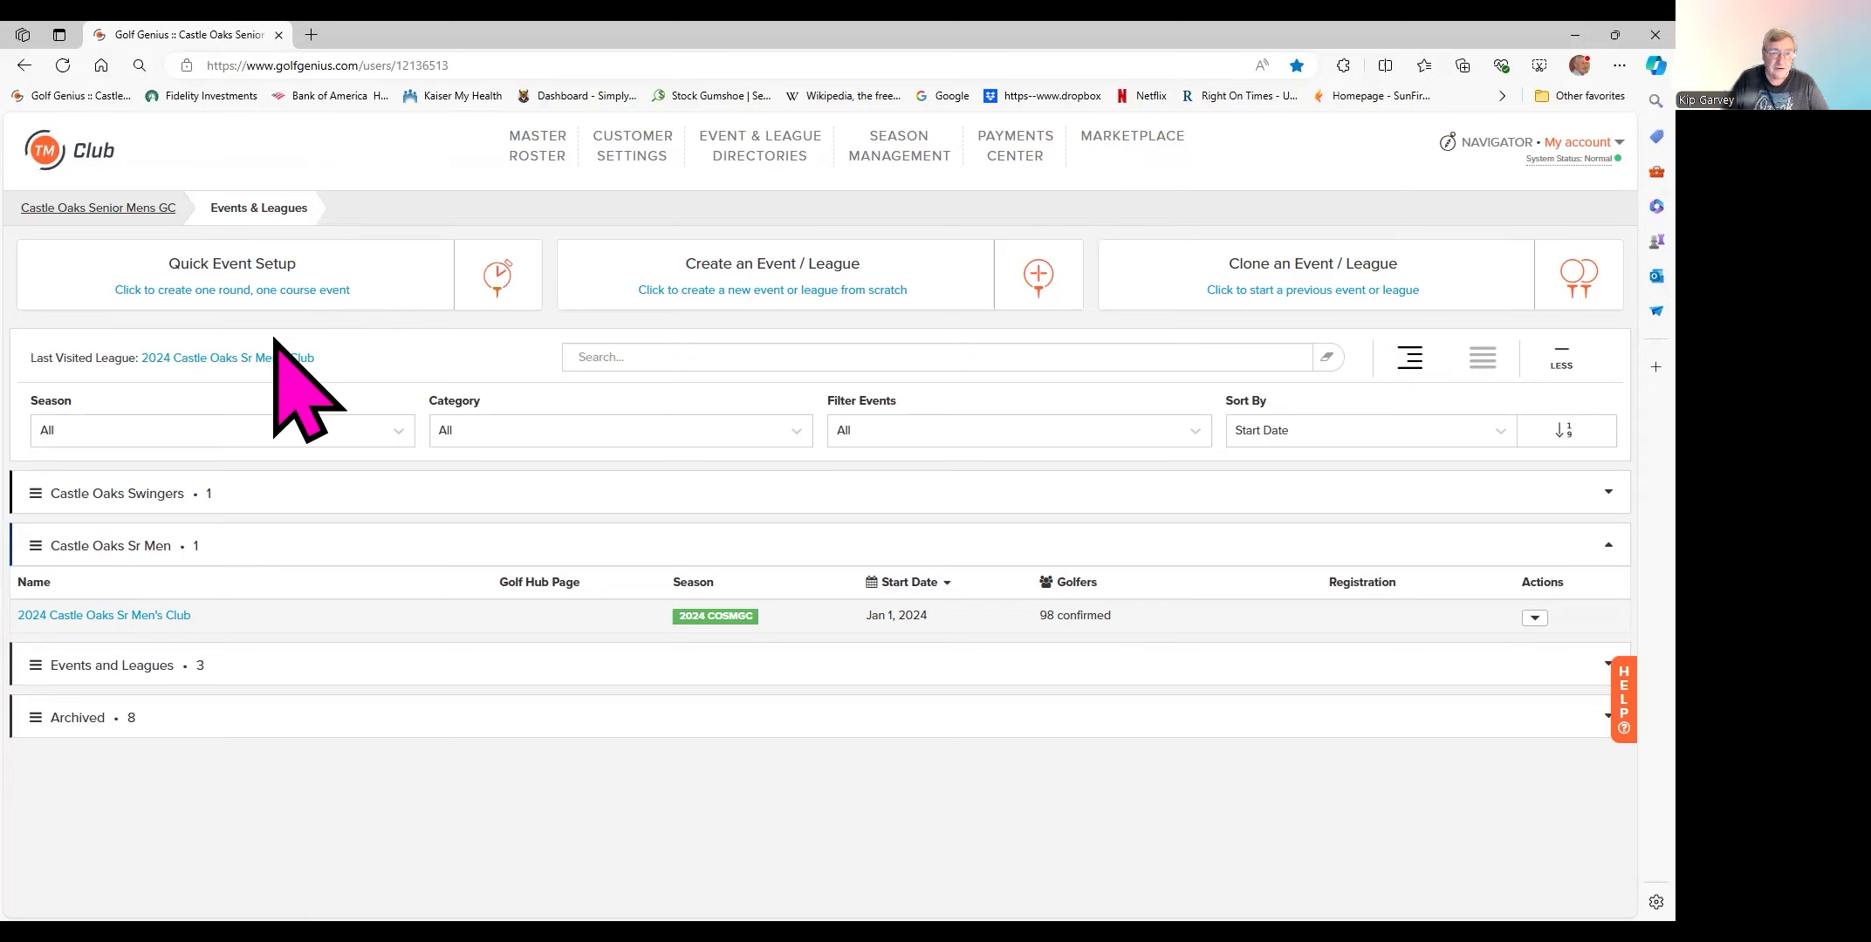
- Open the 2024 Castle Oaks Sr Men's Club league dashboard
click(249, 361)
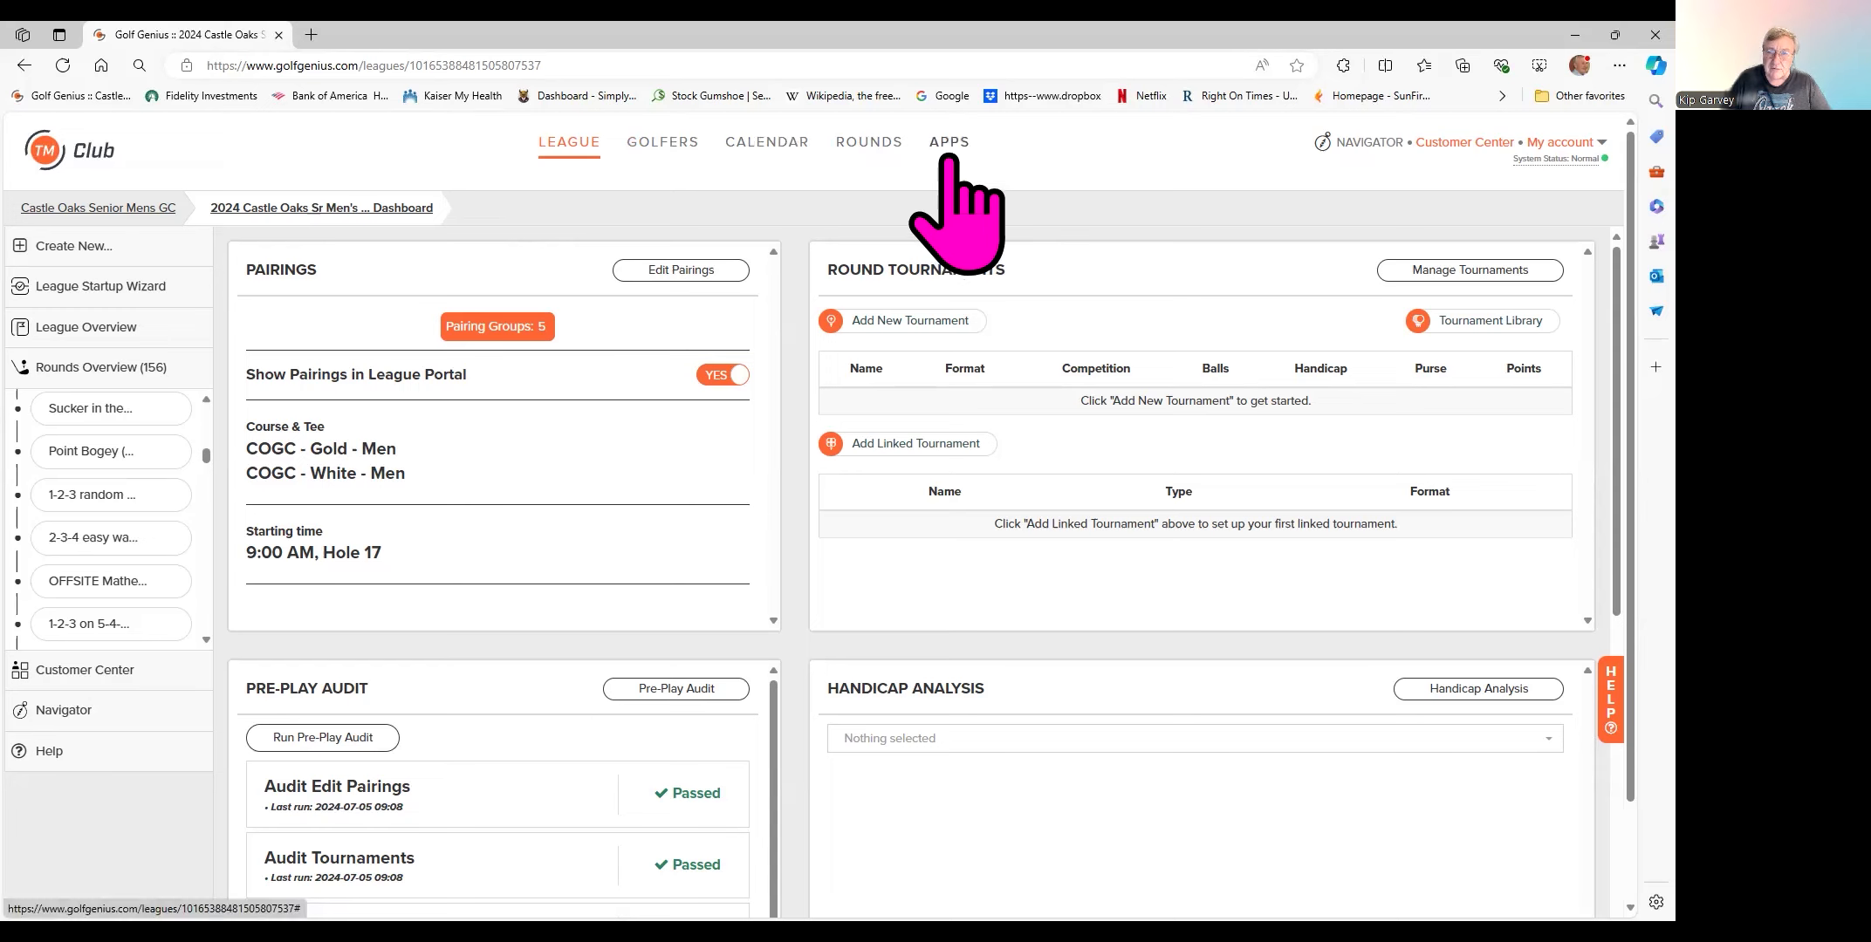
- Check the GOLFERS roster options, then show the CALENDAR options panel
click(652, 151)
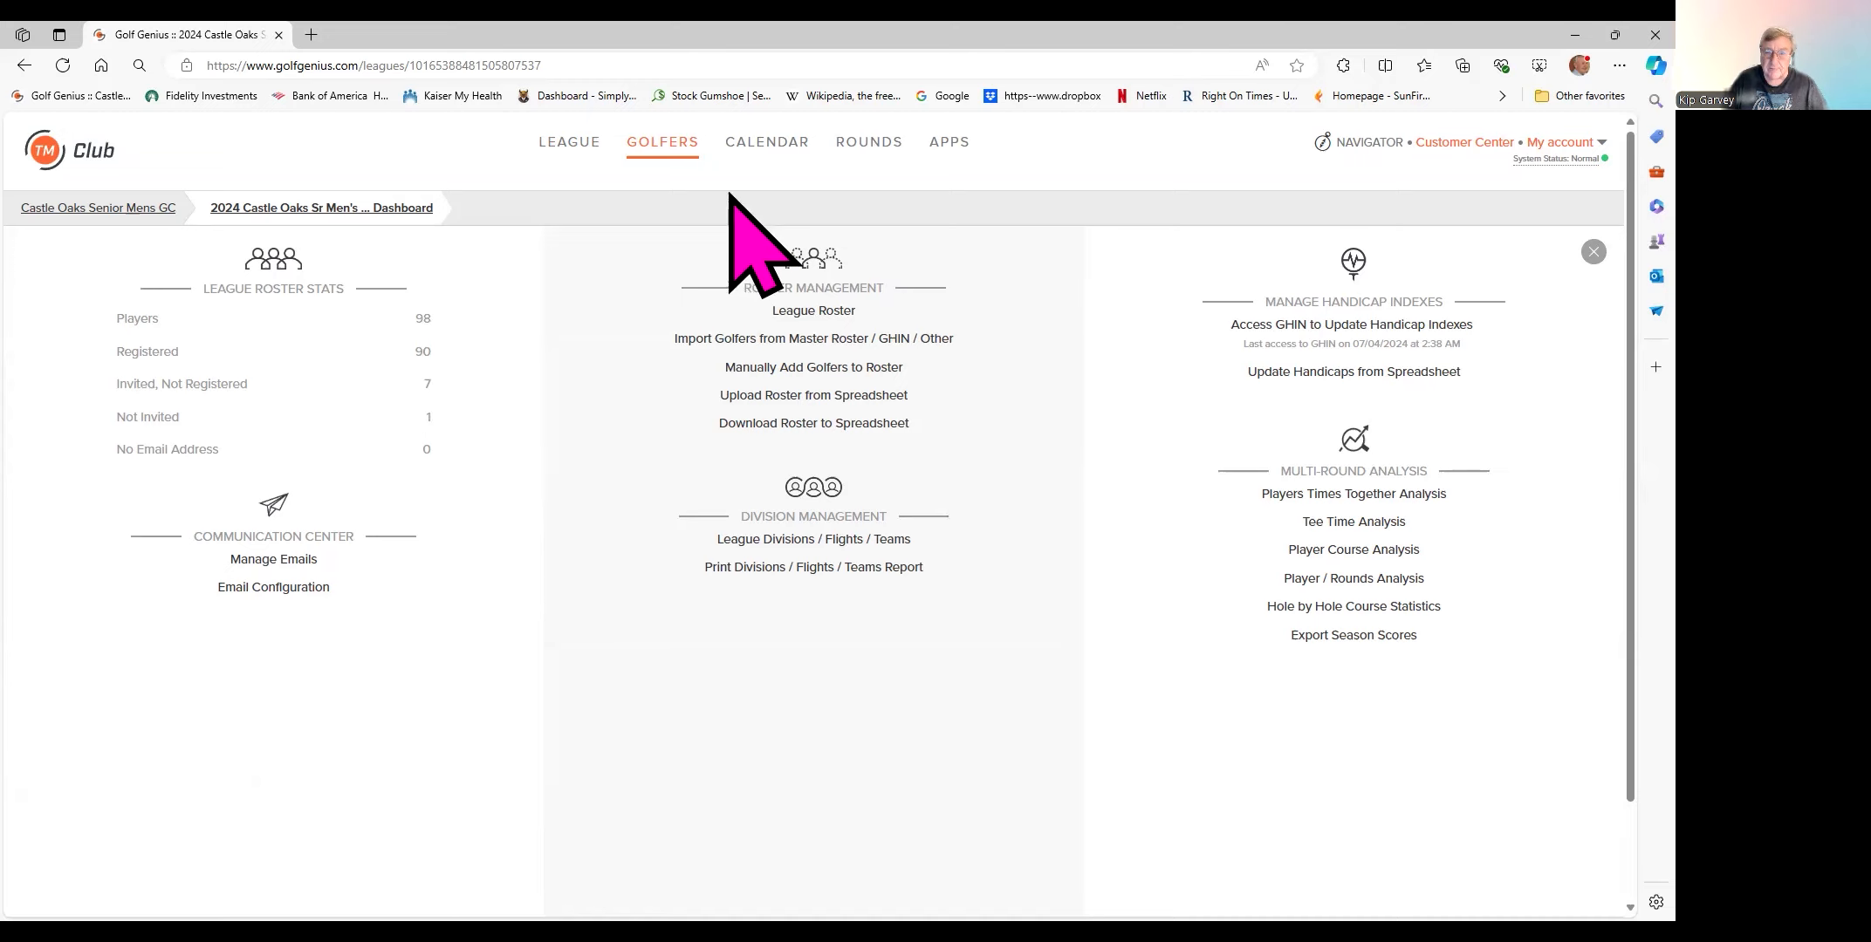
click(777, 152)
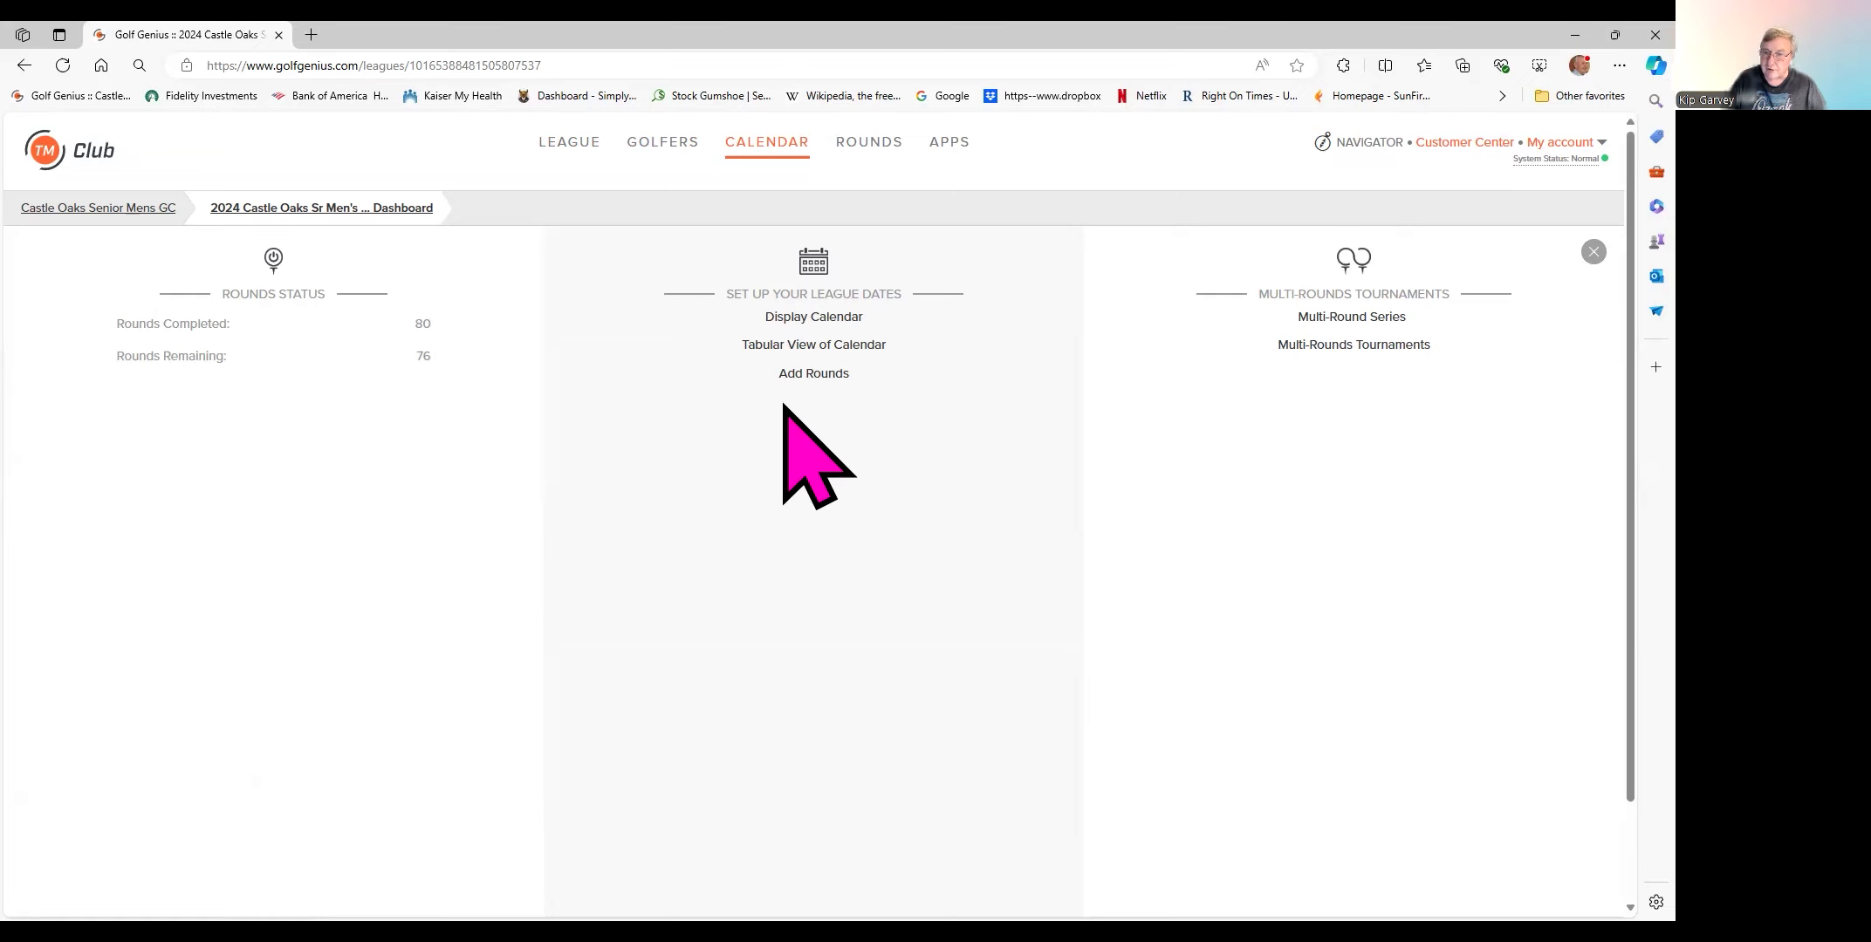
- Open the Tabular View of Calendar from the Calendar panel
click(793, 349)
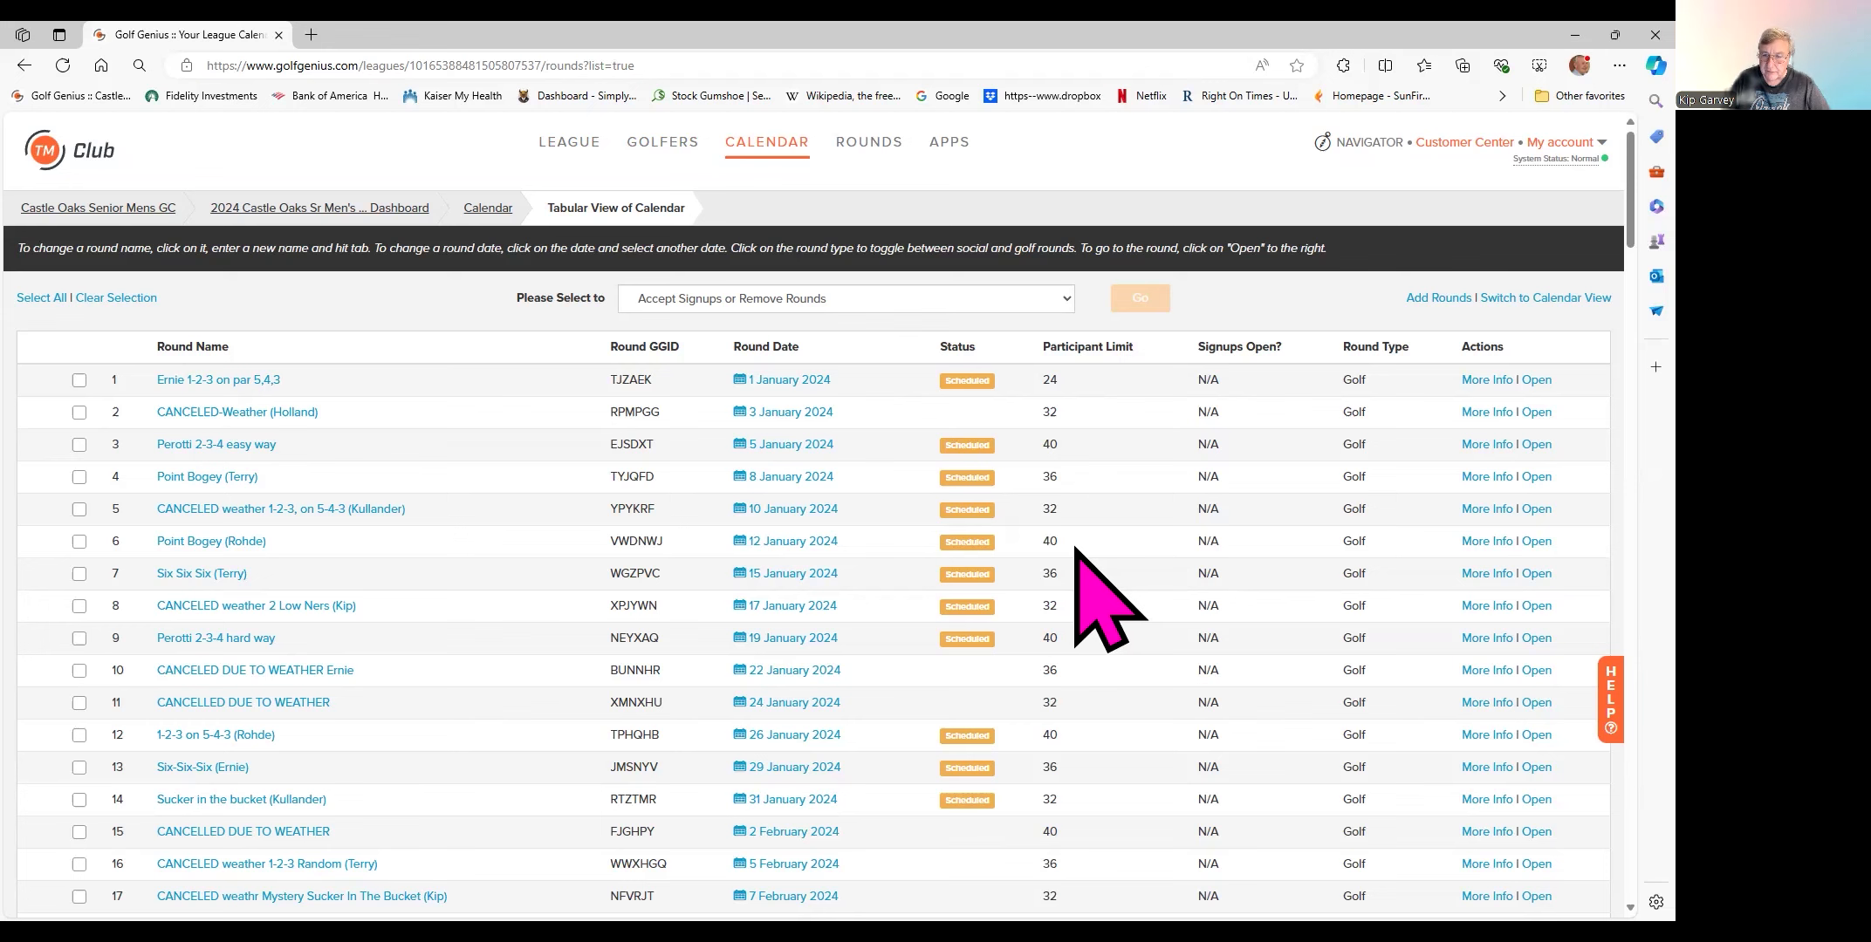
- Scroll the rounds list to the July 2024 rounds, with round 82 on 8 July visible
scroll(1091, 576, down, 7)
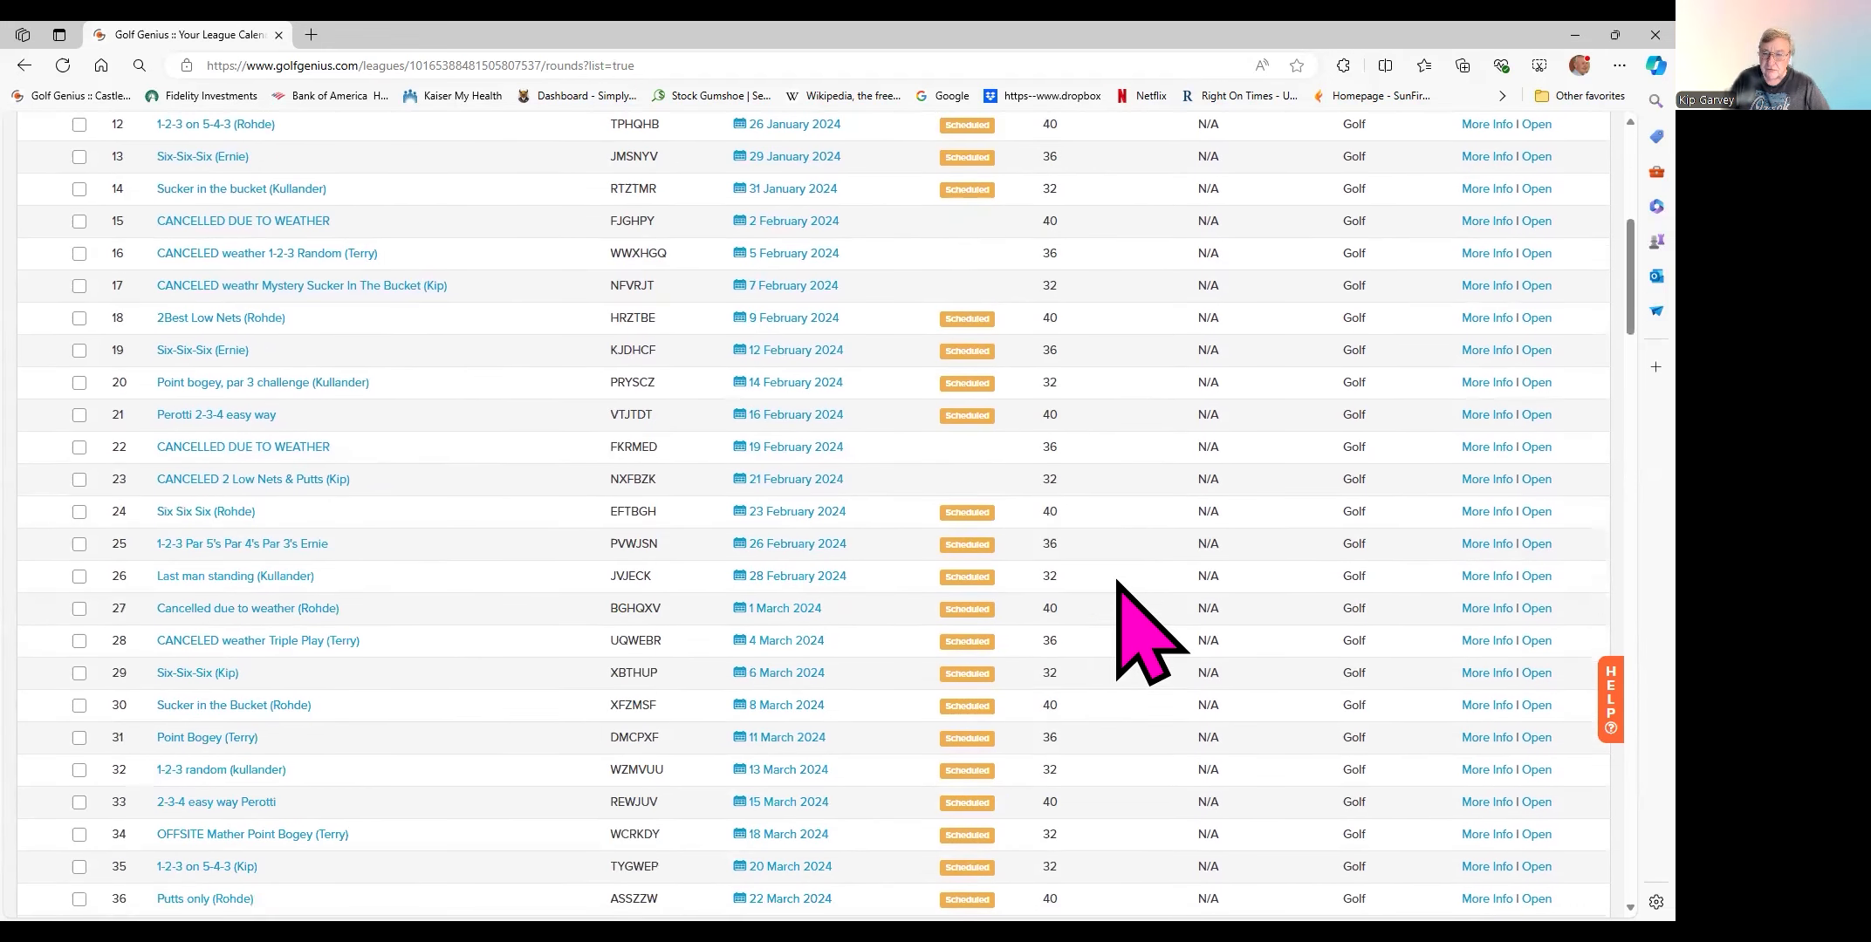
scroll(1117, 583, down, 1)
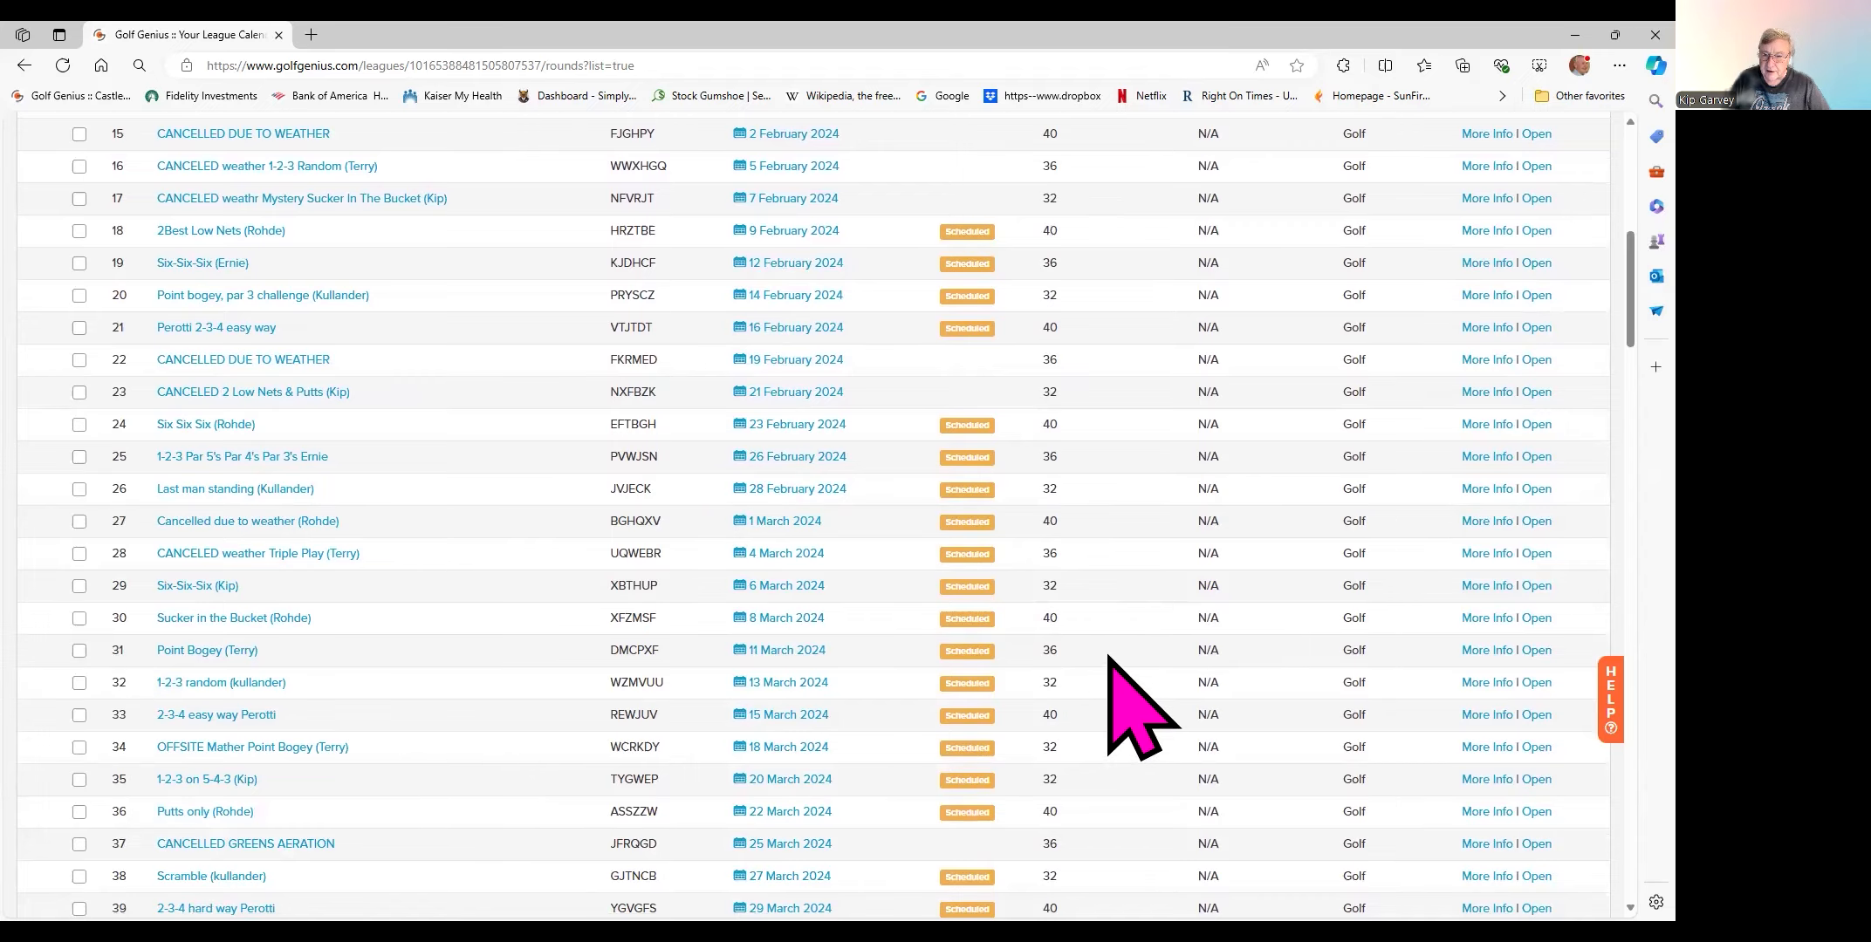
scroll(1109, 656, down, 4)
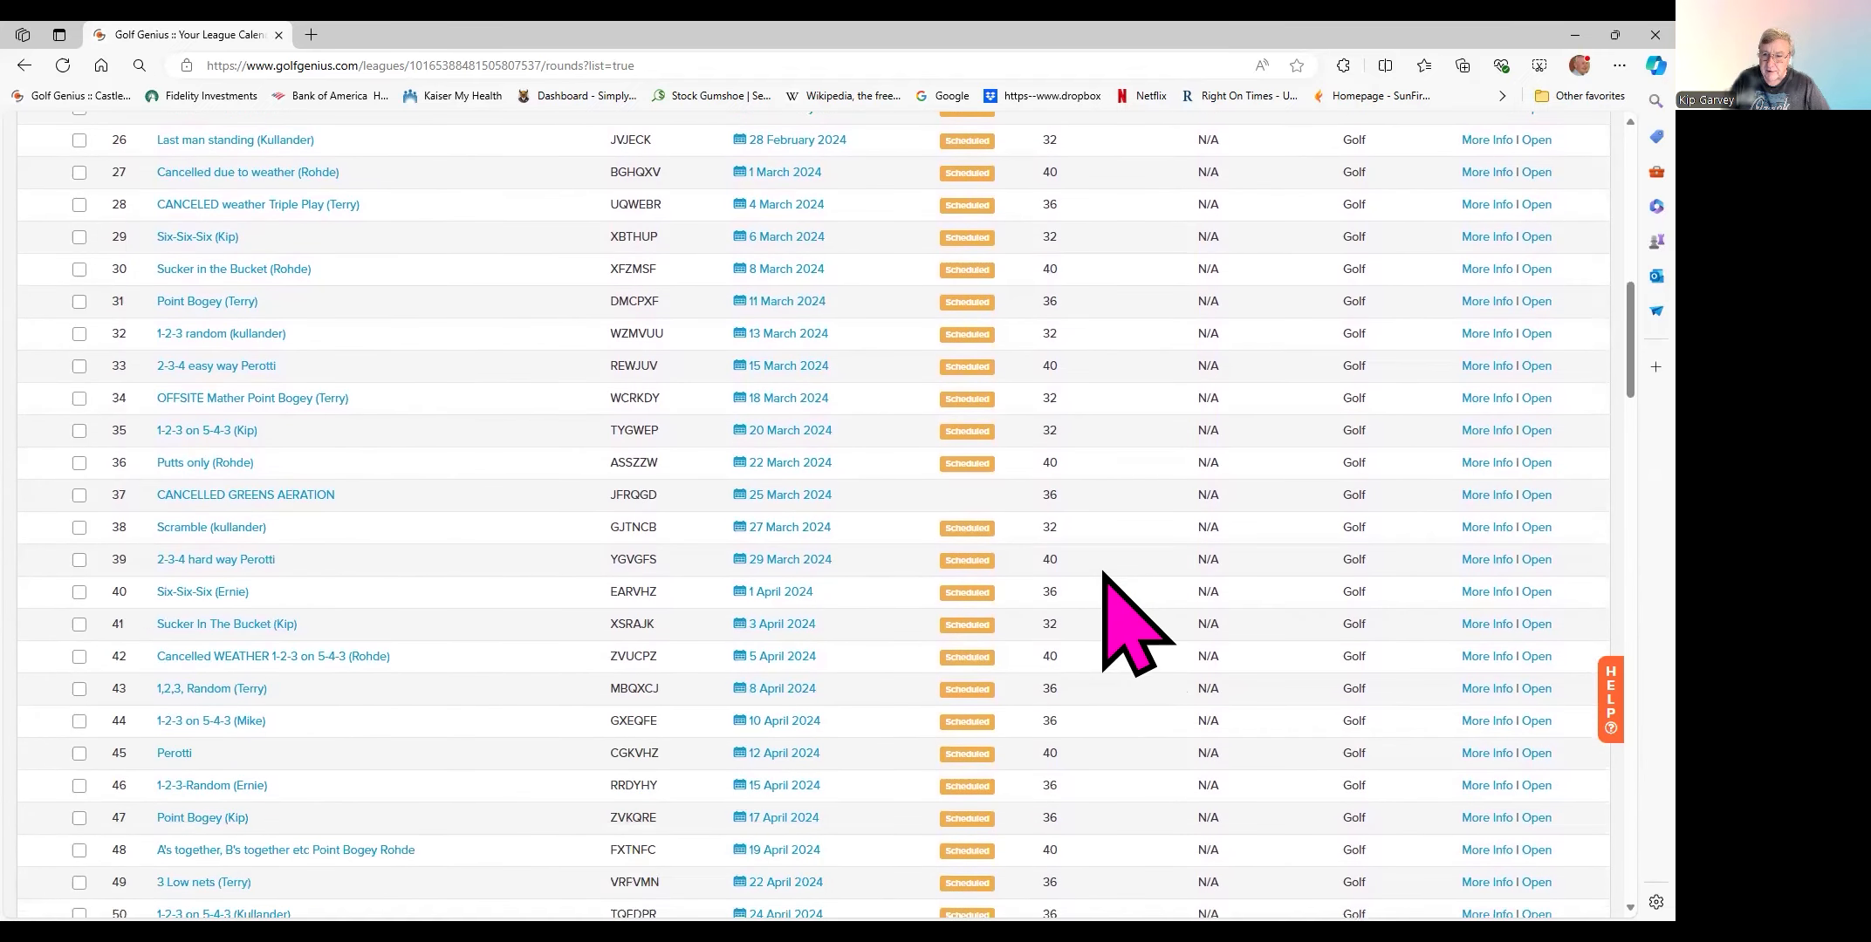
scroll(1104, 575, down, 3)
scroll(1104, 577, down, 9)
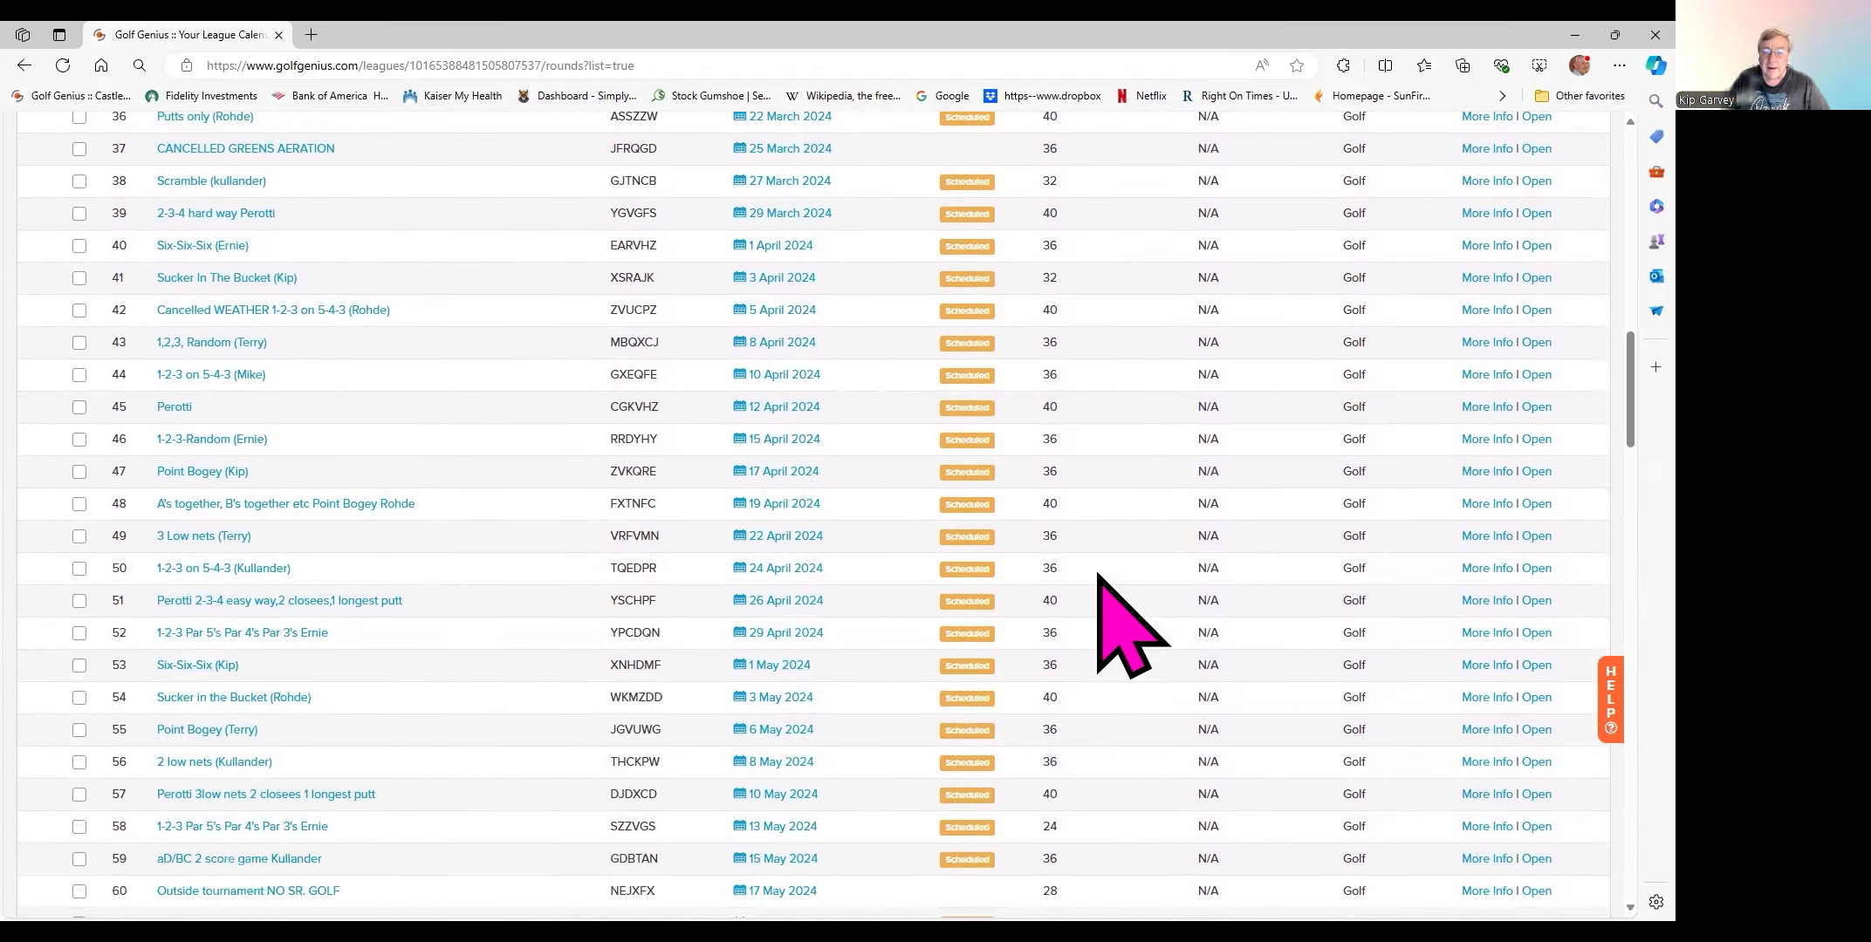
scroll(1116, 571, down, 3)
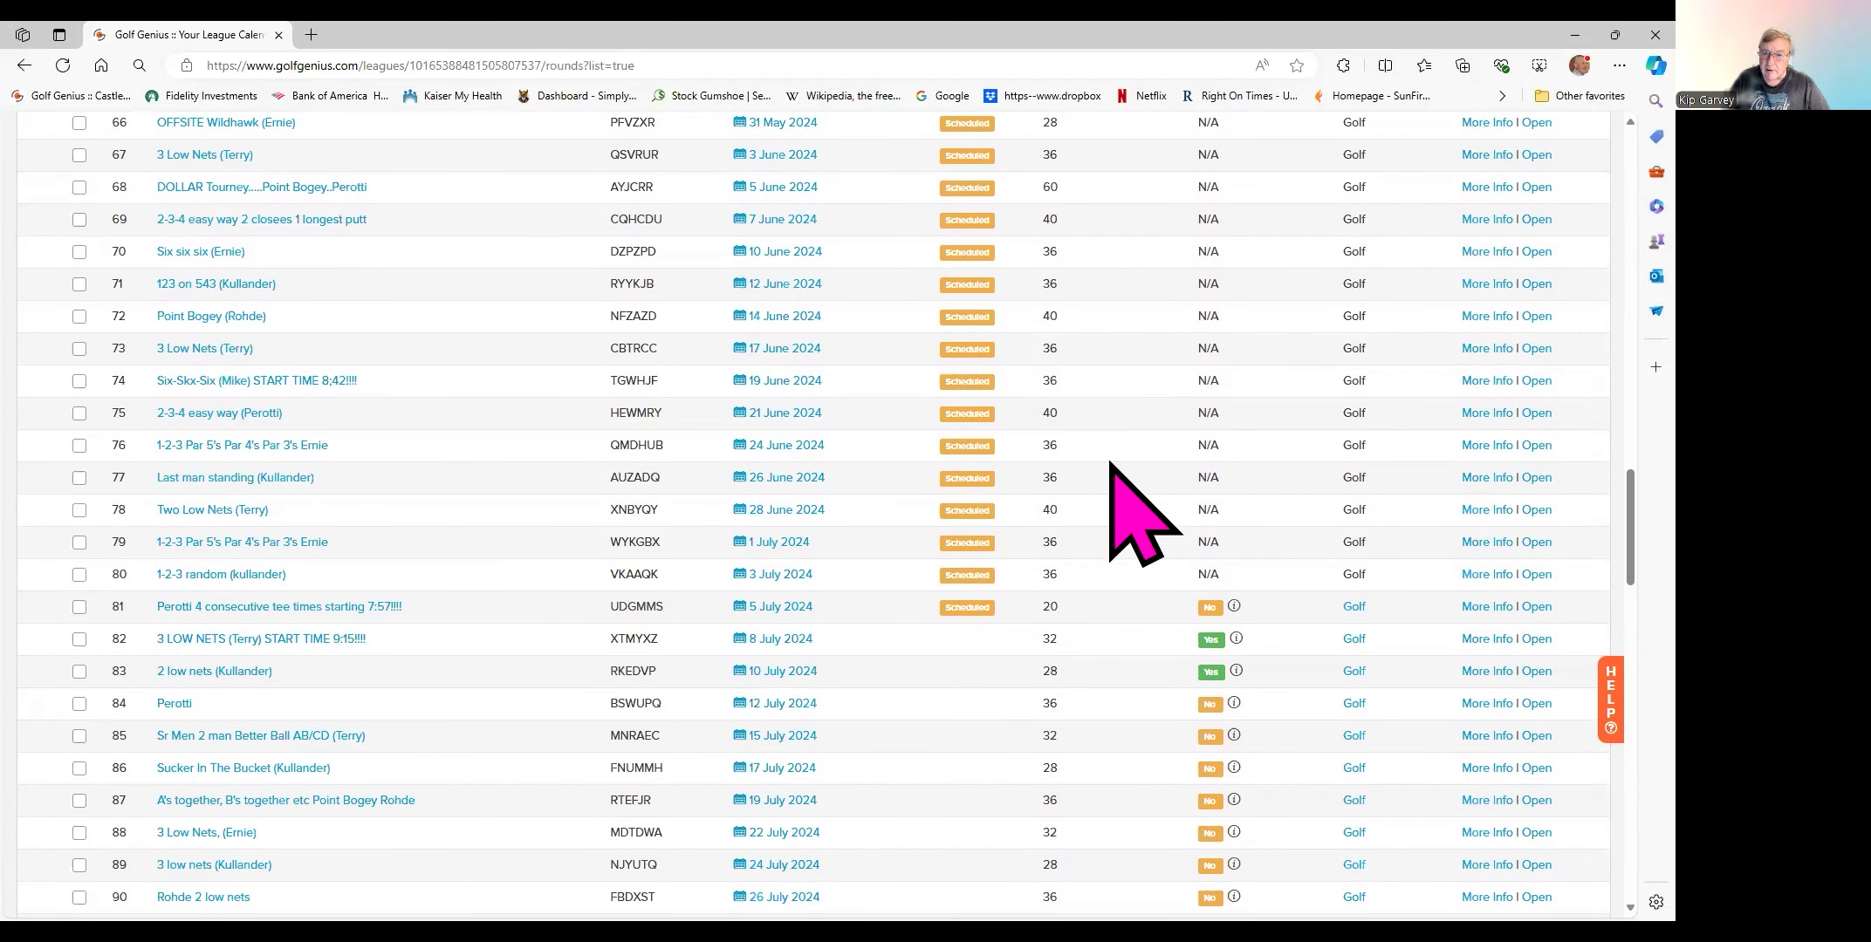
scroll(1091, 545, down, 1)
scroll(1090, 546, down, 3)
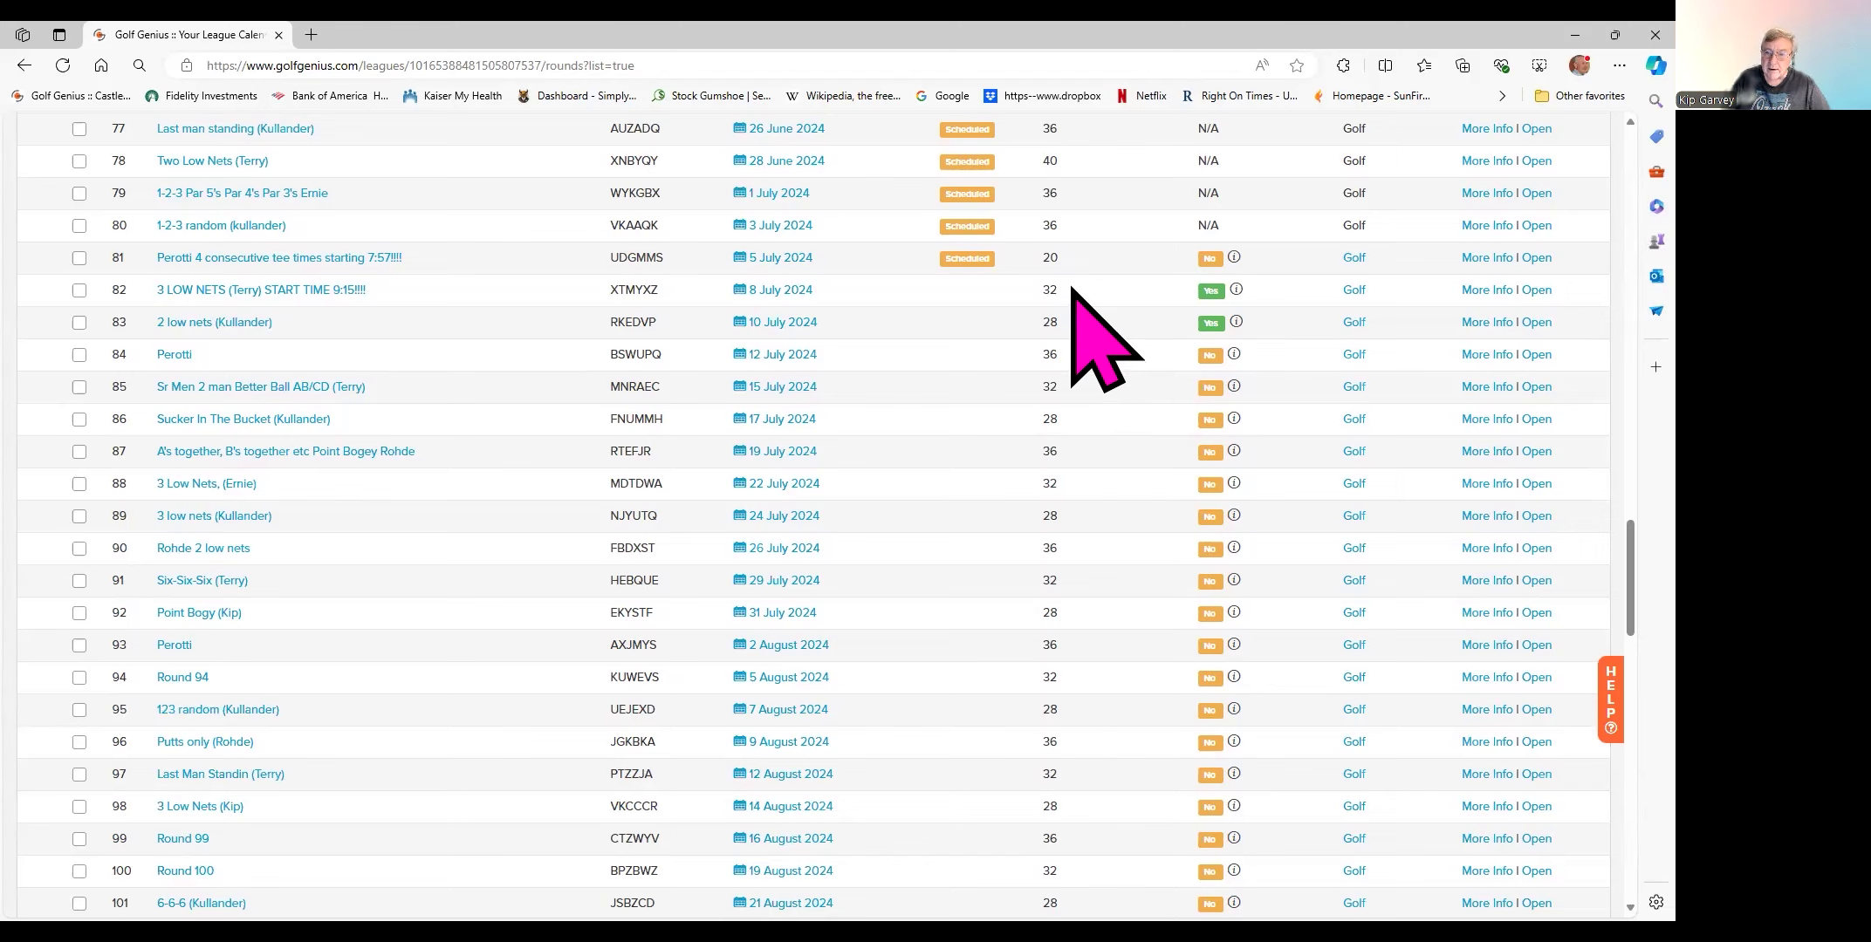
scroll(1104, 559, down, 5)
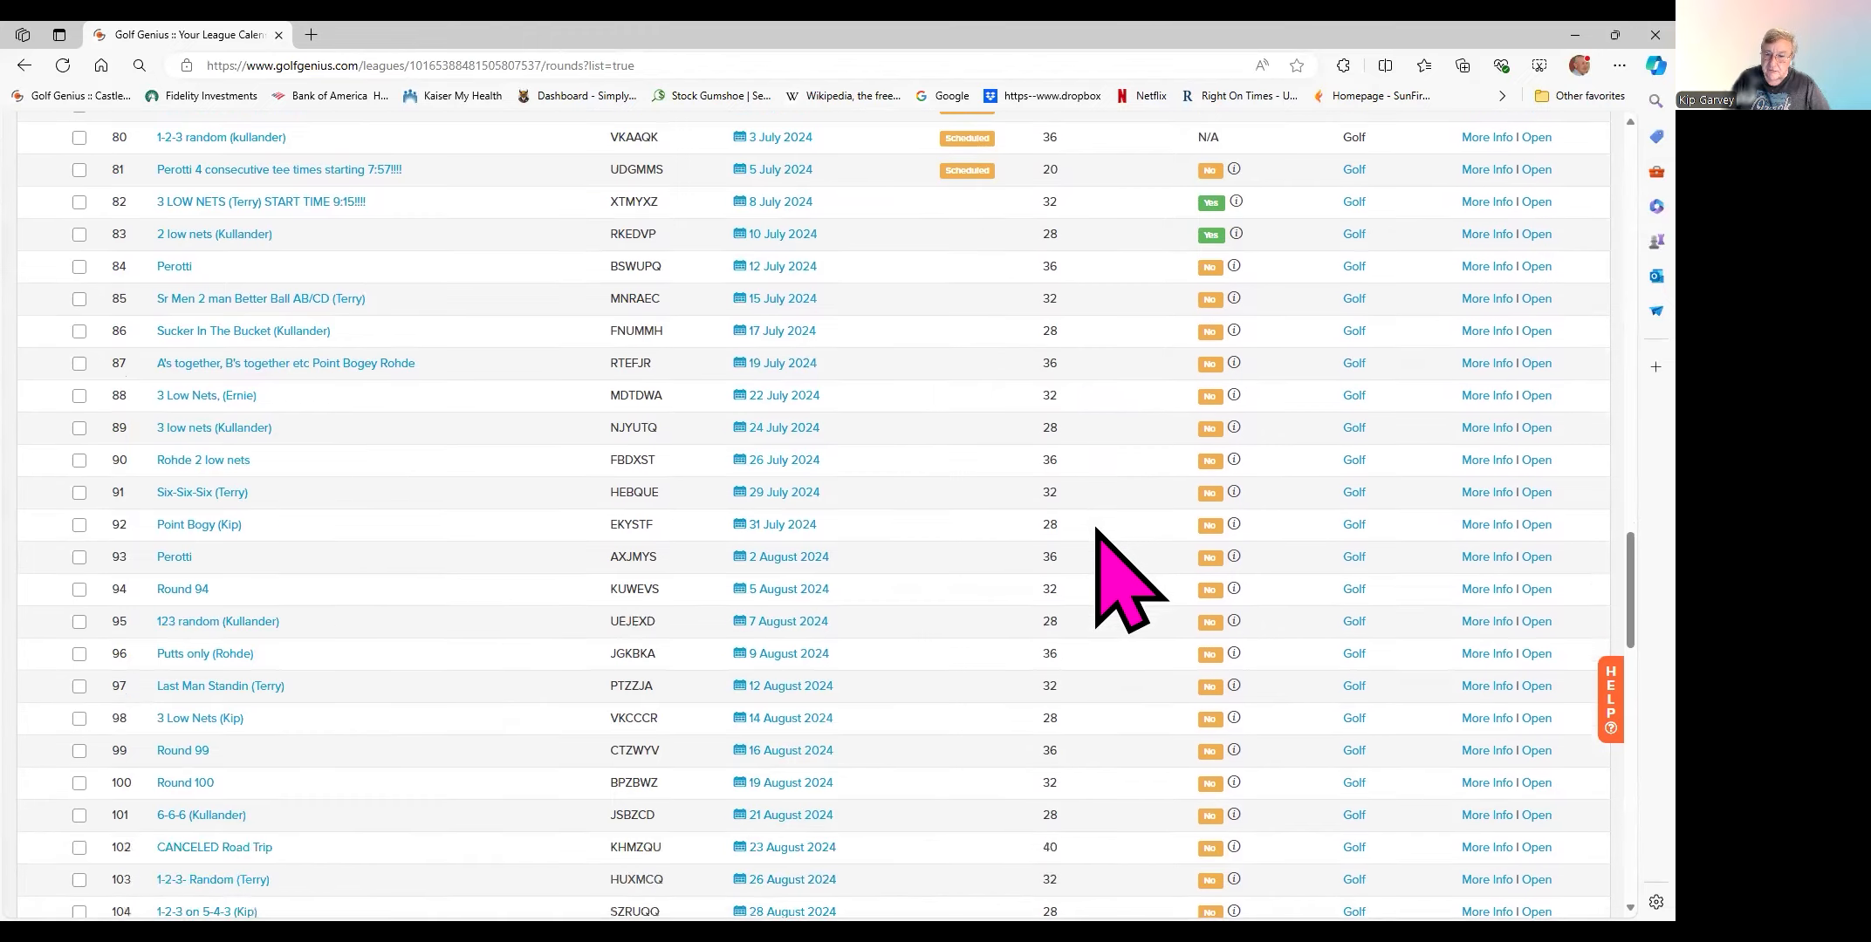
scroll(1099, 526, down, 5)
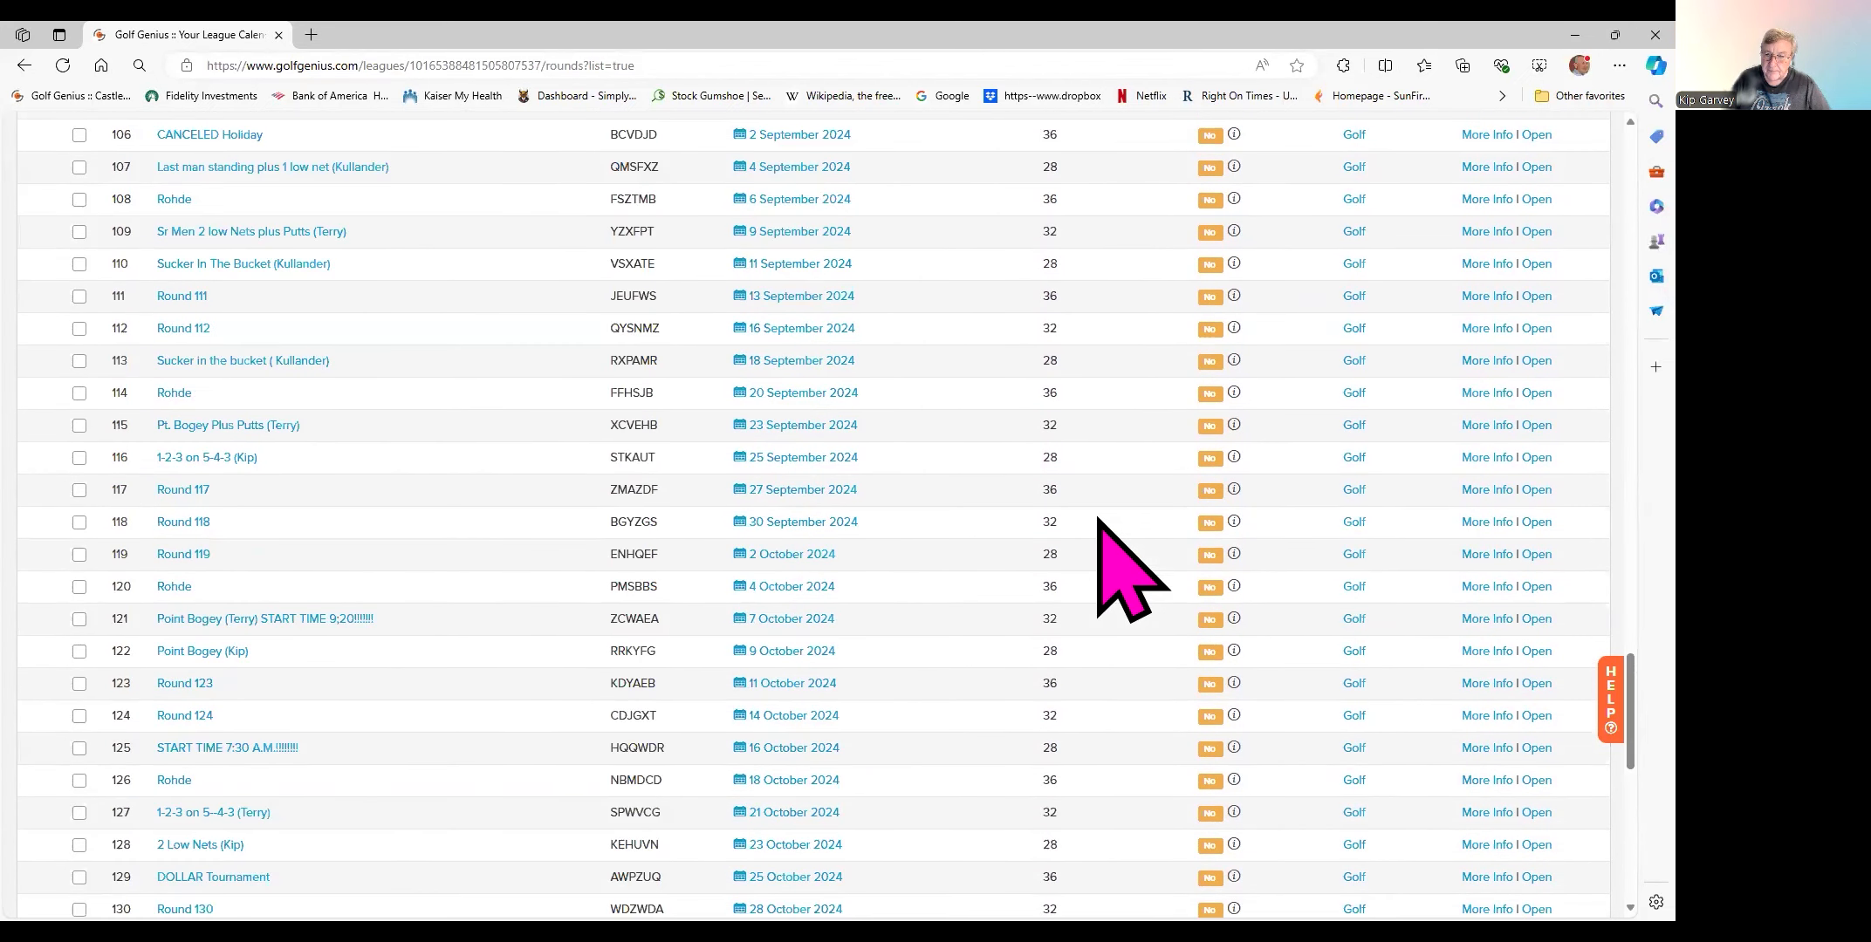
scroll(1098, 520, down, 1)
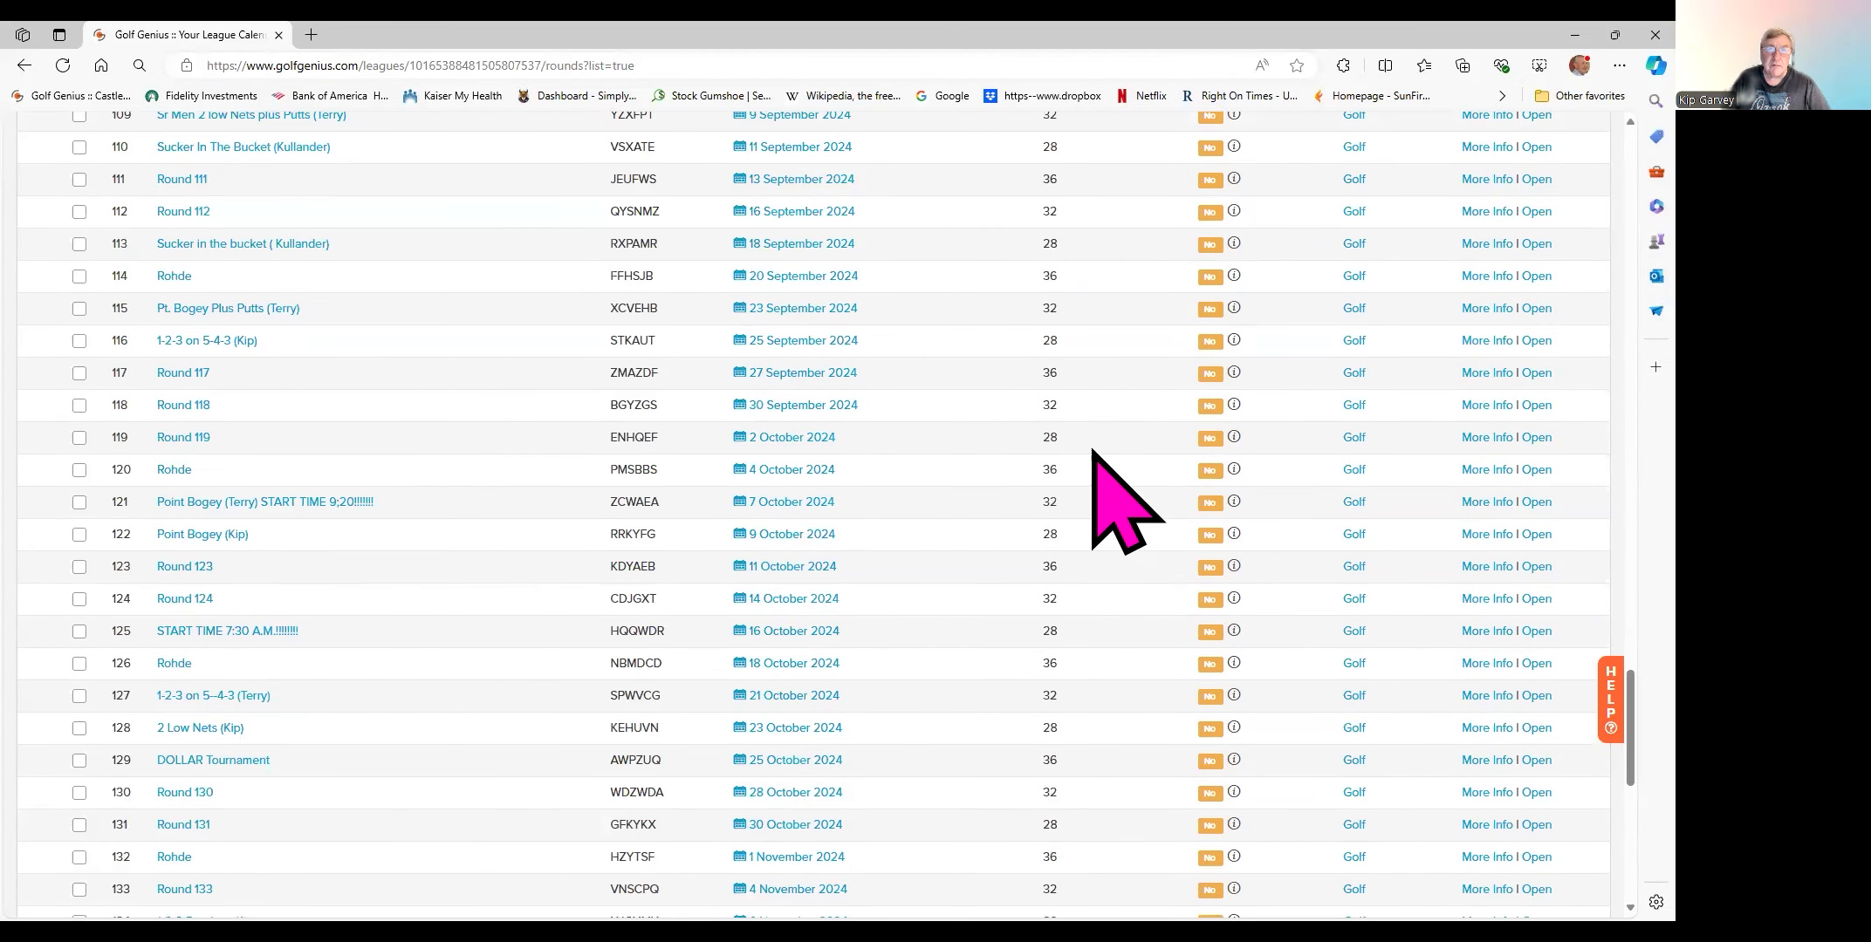
scroll(1100, 436, up, 3)
scroll(1110, 388, up, 3)
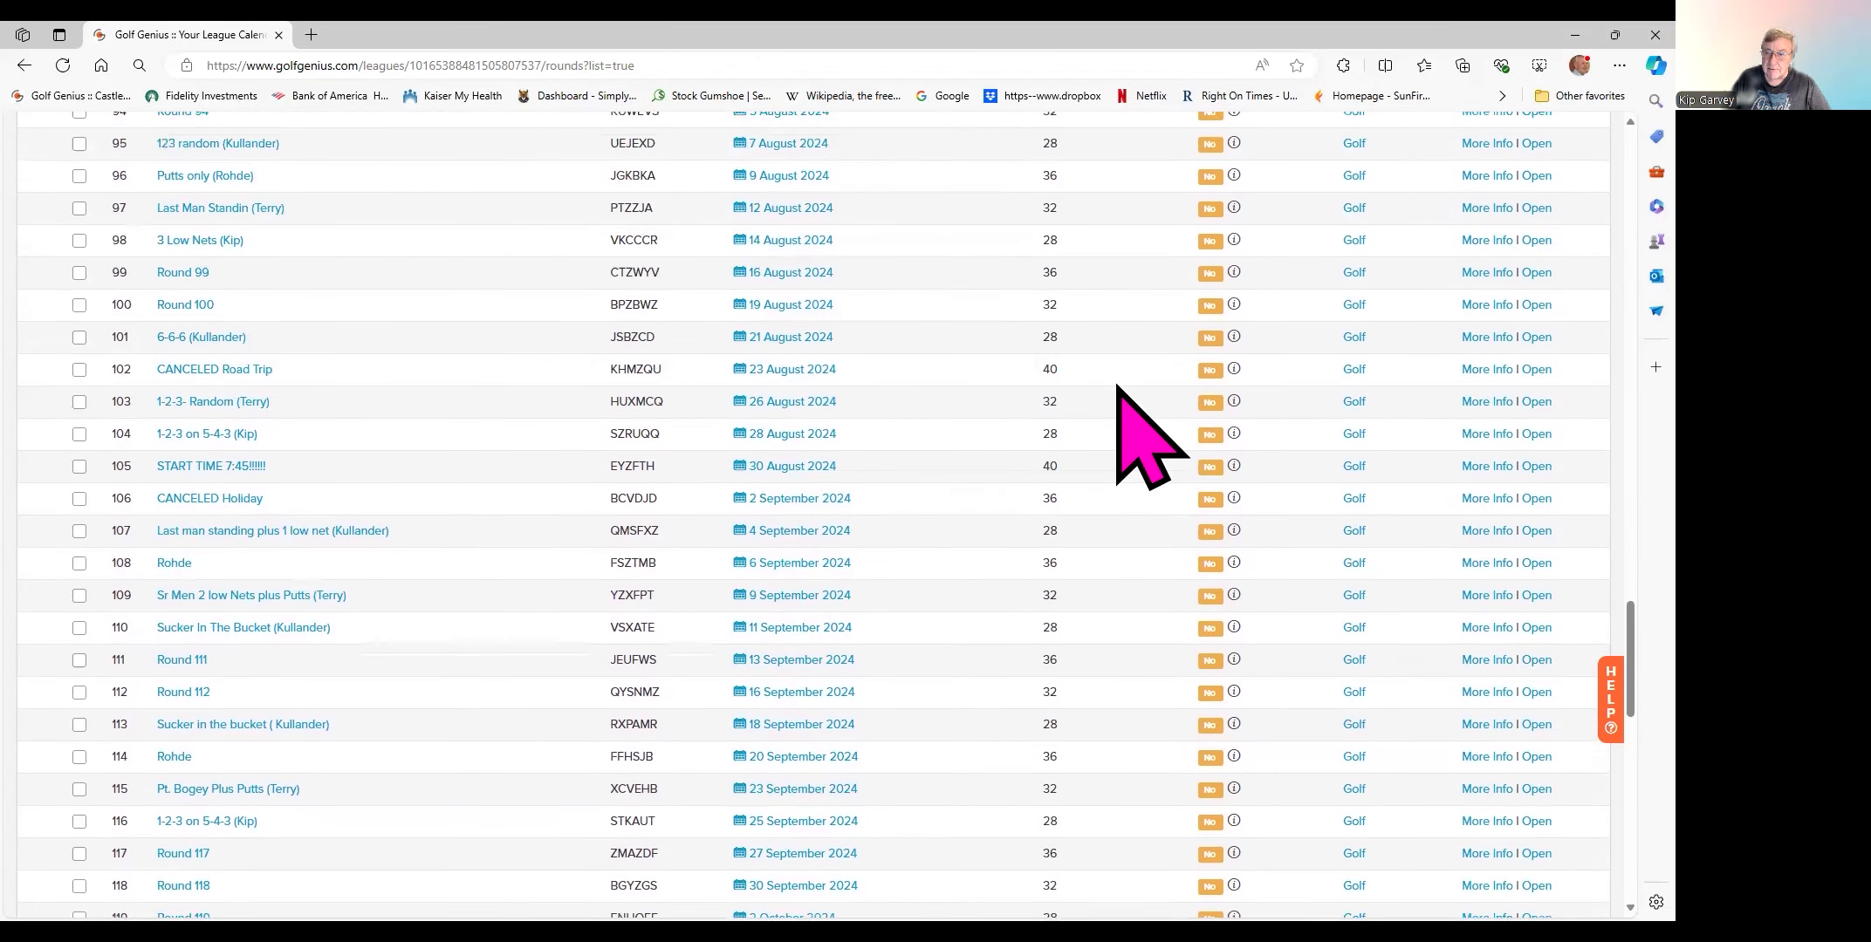
scroll(1118, 387, up, 5)
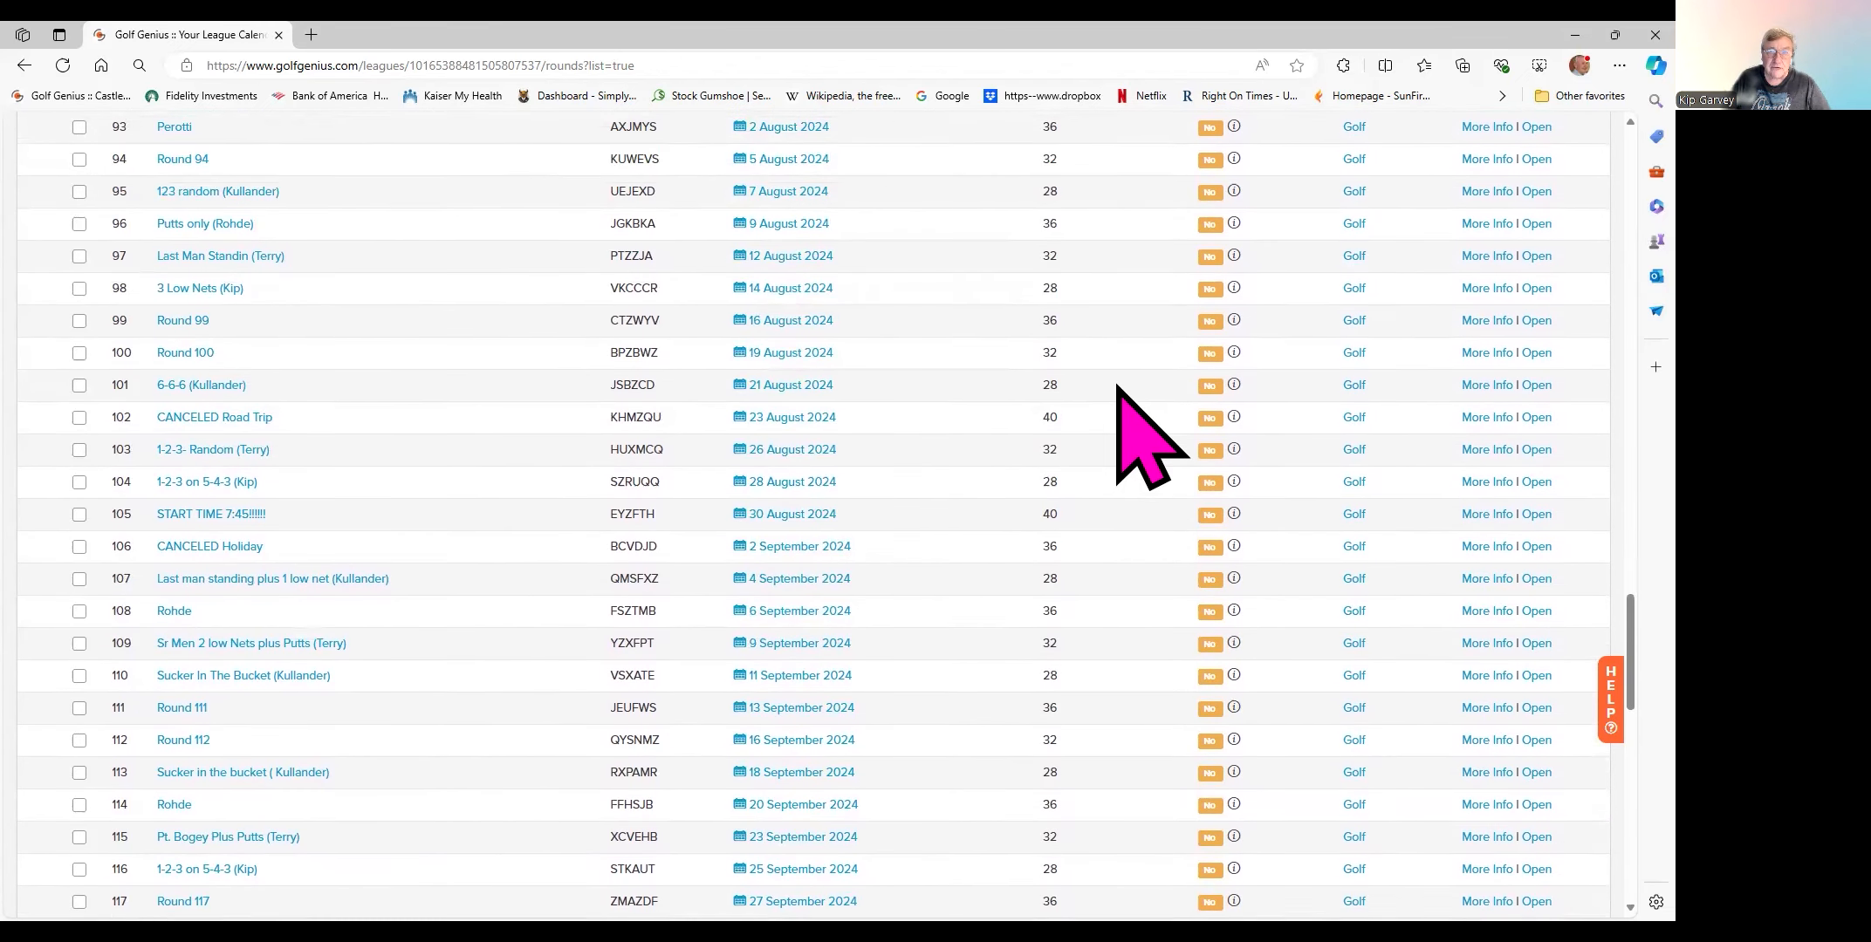
scroll(1118, 387, up, 1)
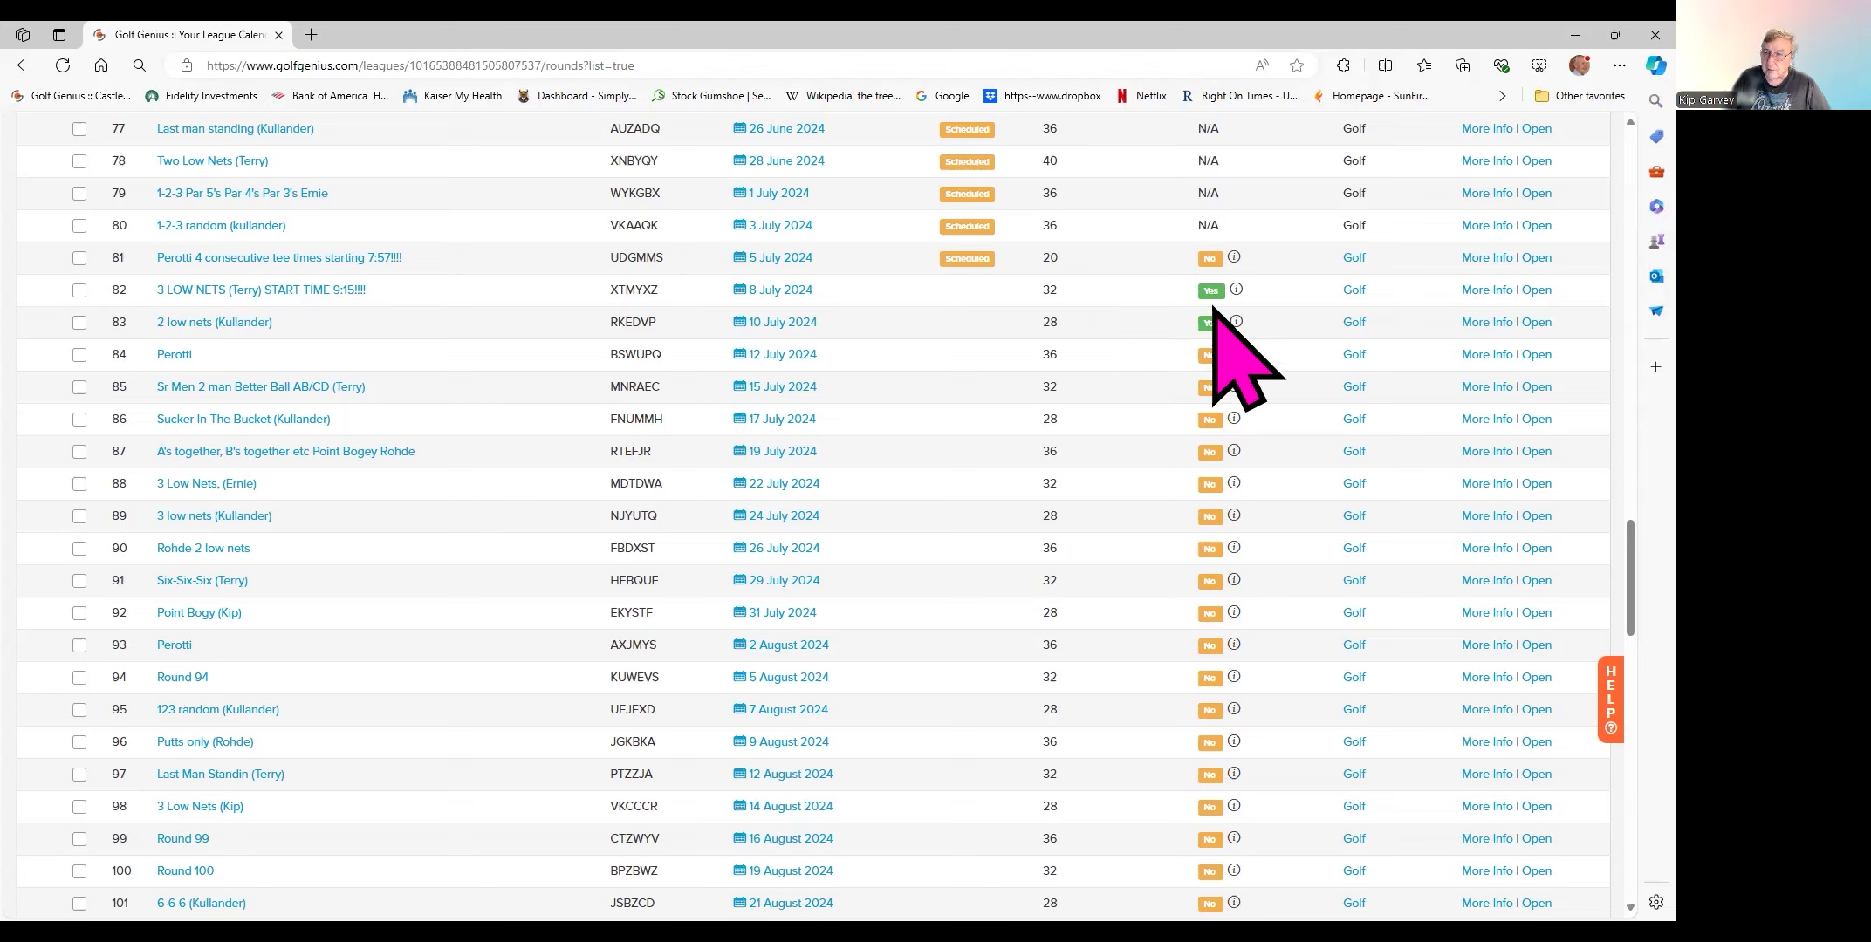
- Open round 82's profile and view its Signups & Scheduling settings, with its 32-golfer limit
click(1476, 293)
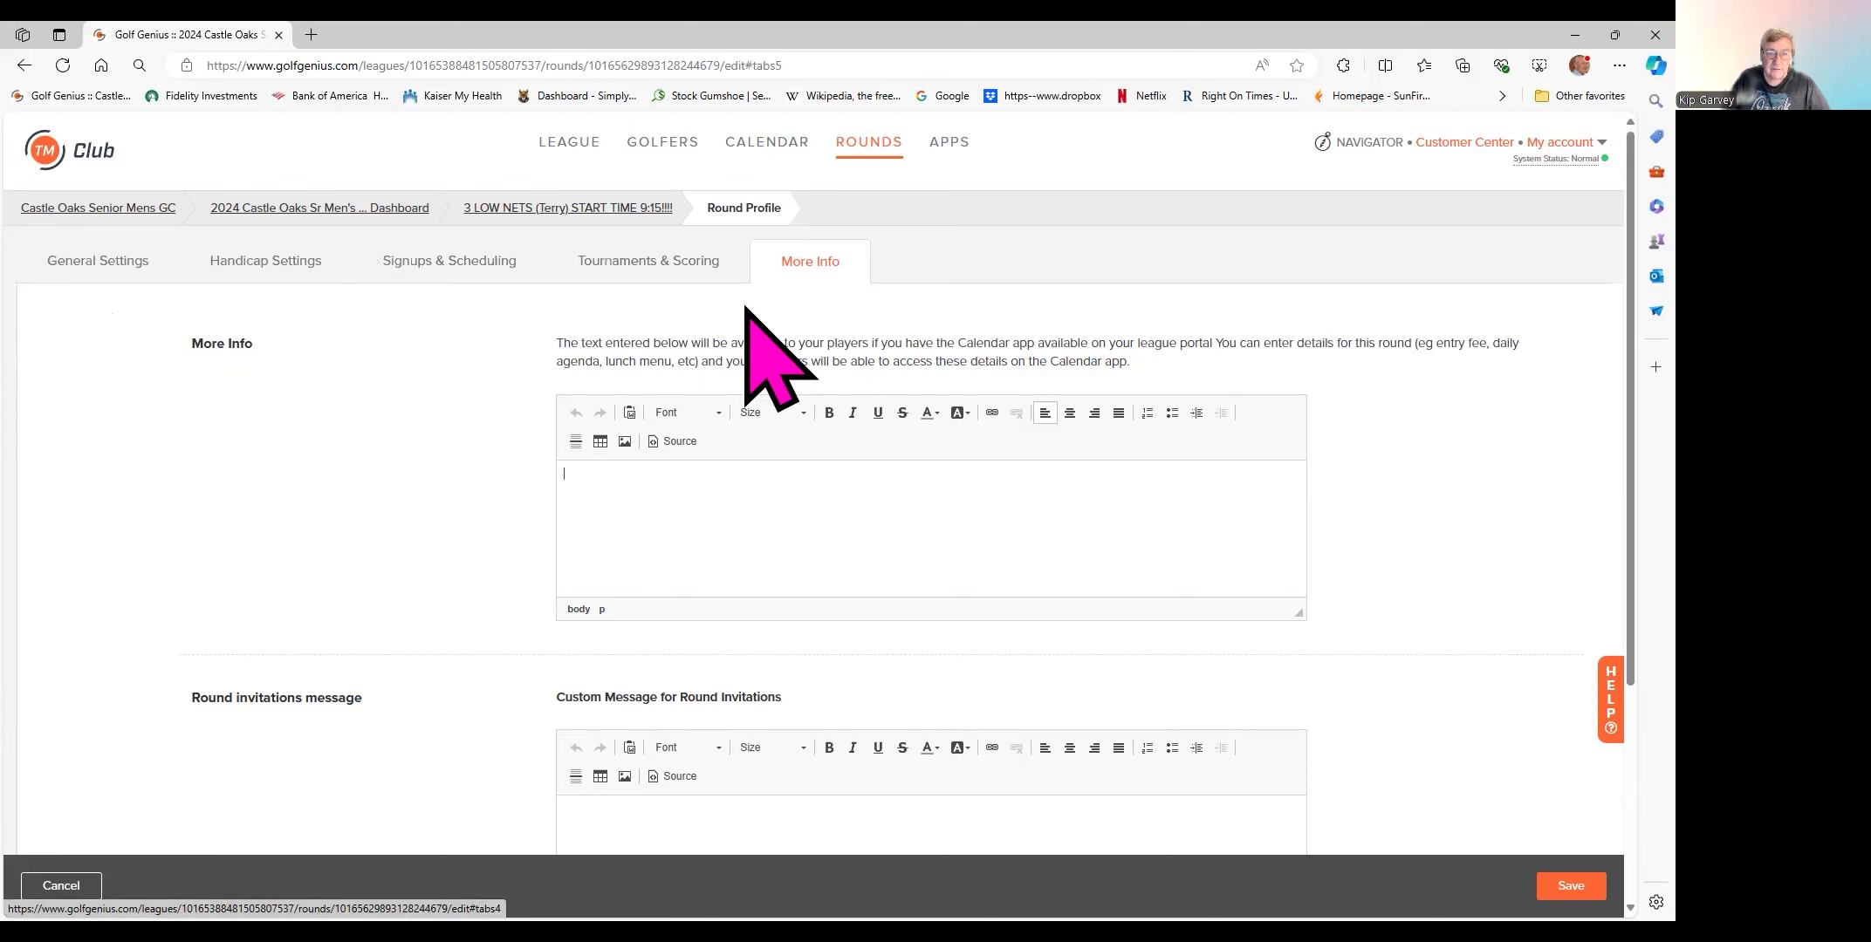
click(425, 262)
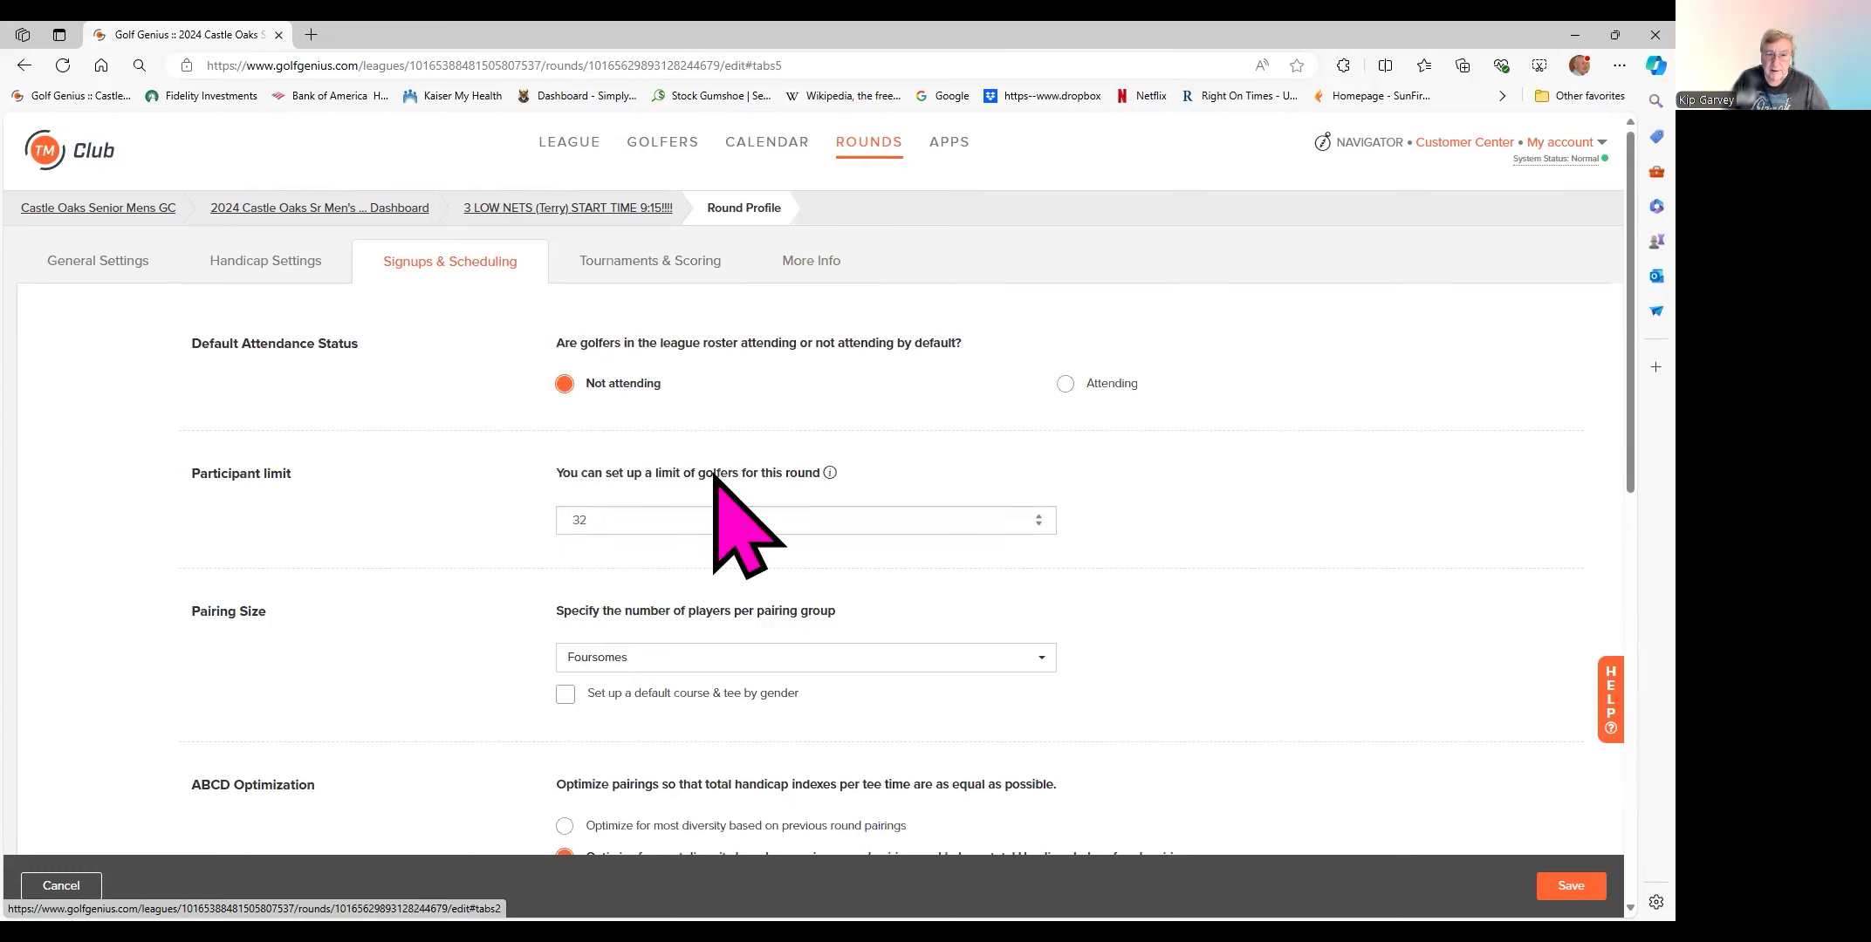
- Review round 82's General Settings, then return to the tabular calendar of all league rounds
click(98, 262)
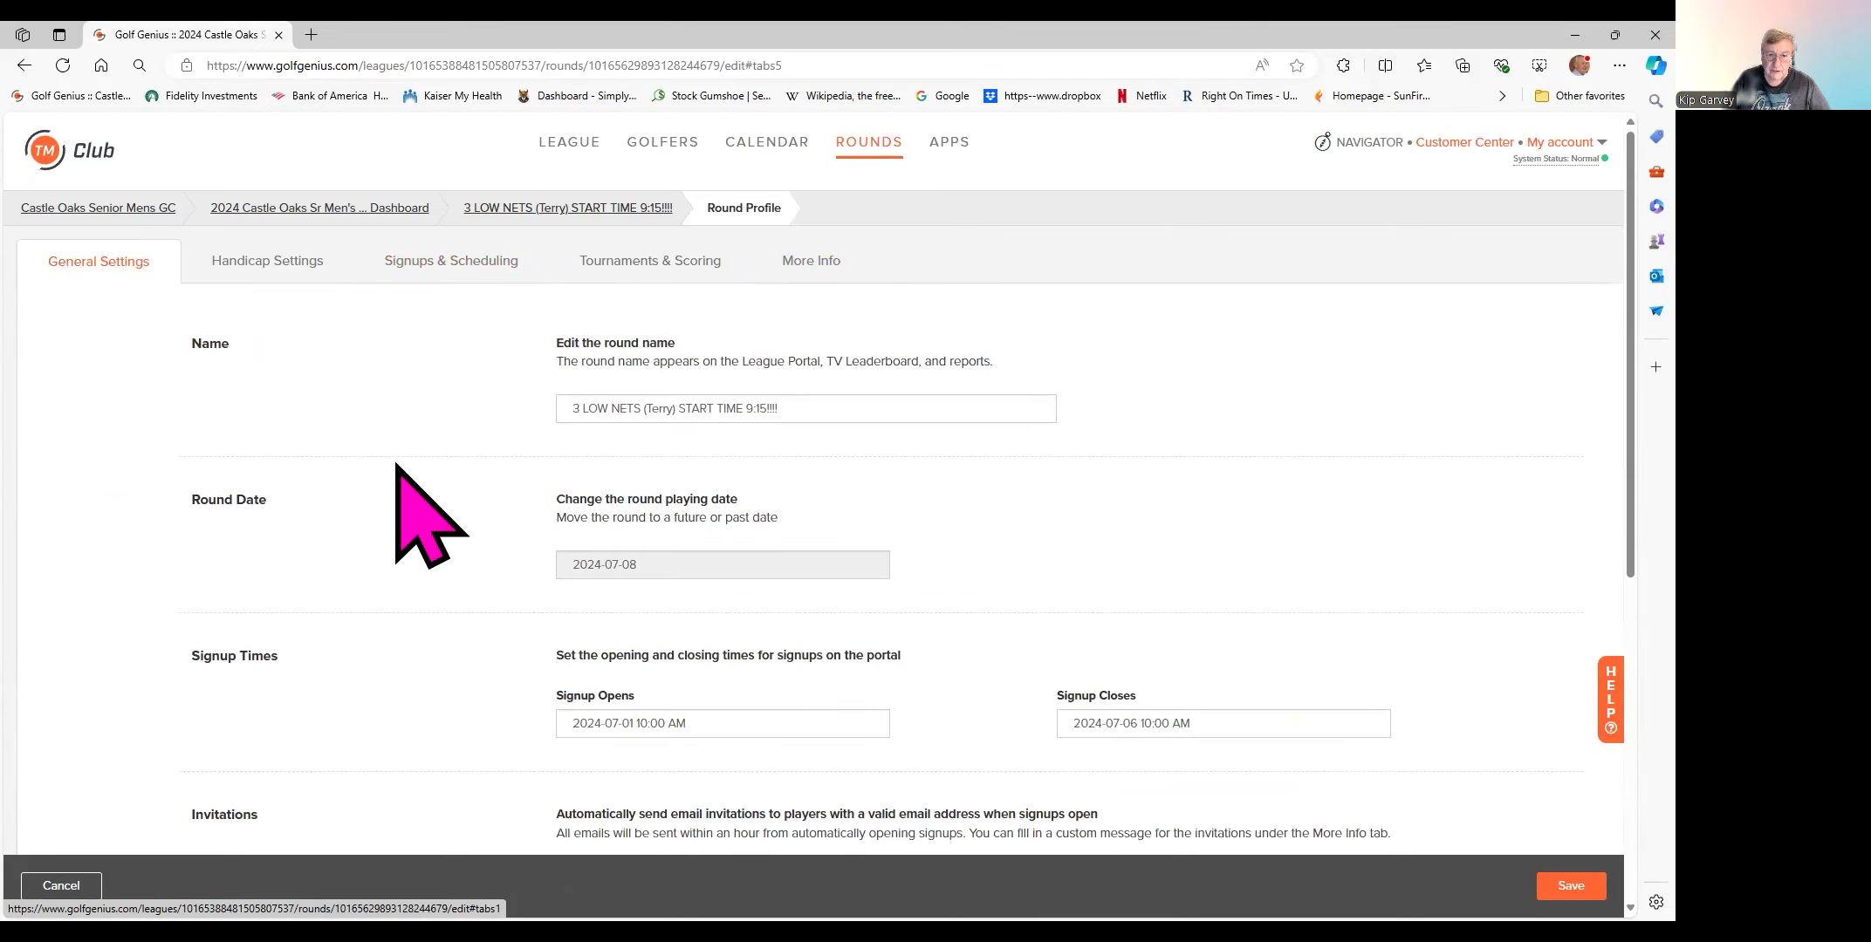
scroll(593, 416, down, 1)
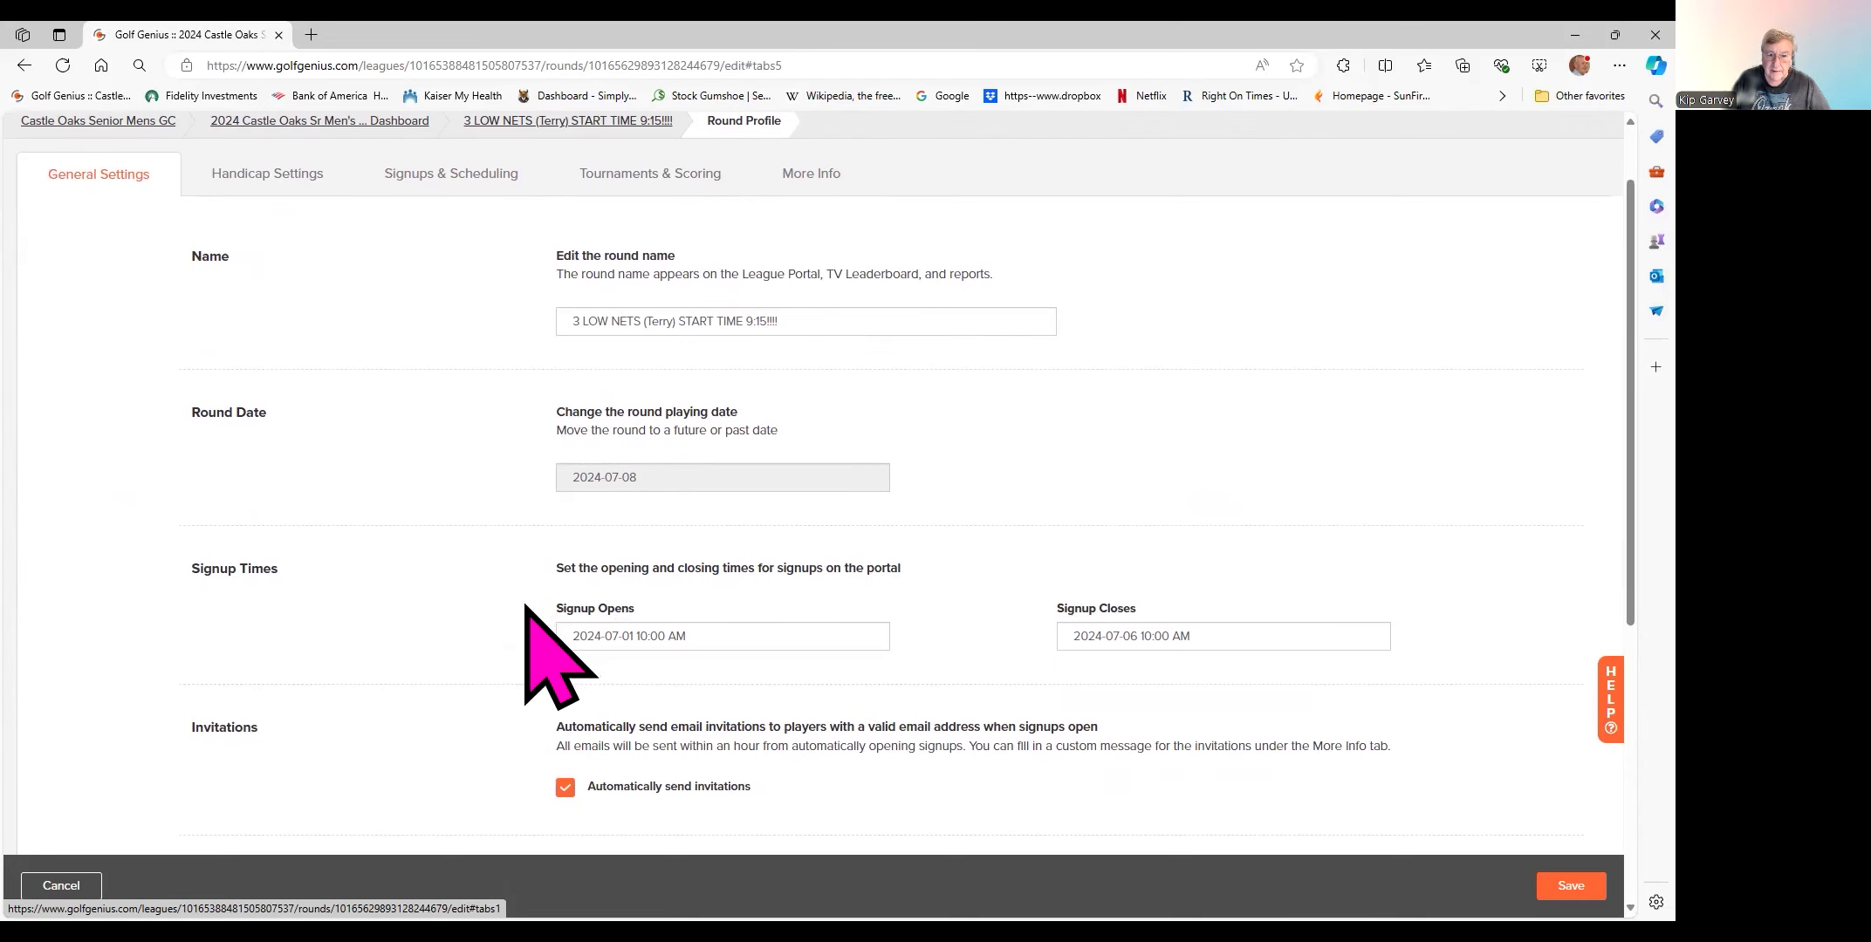
scroll(750, 611, down, 1)
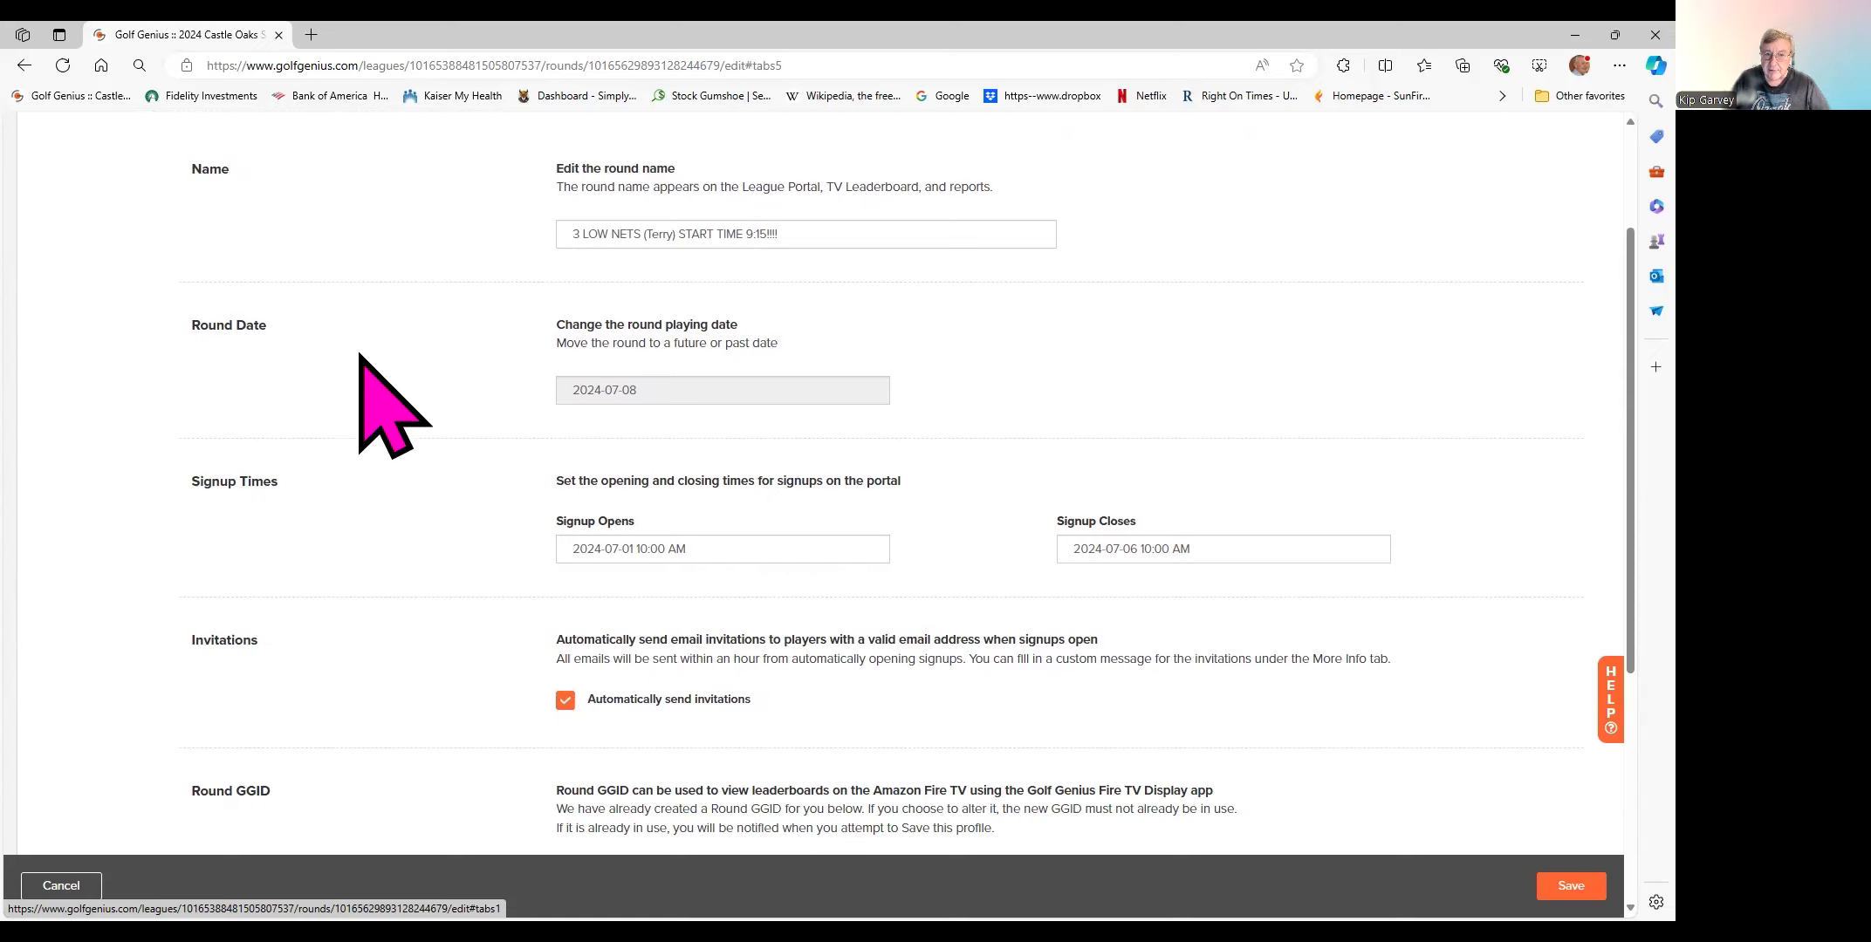
scroll(410, 410, up, 2)
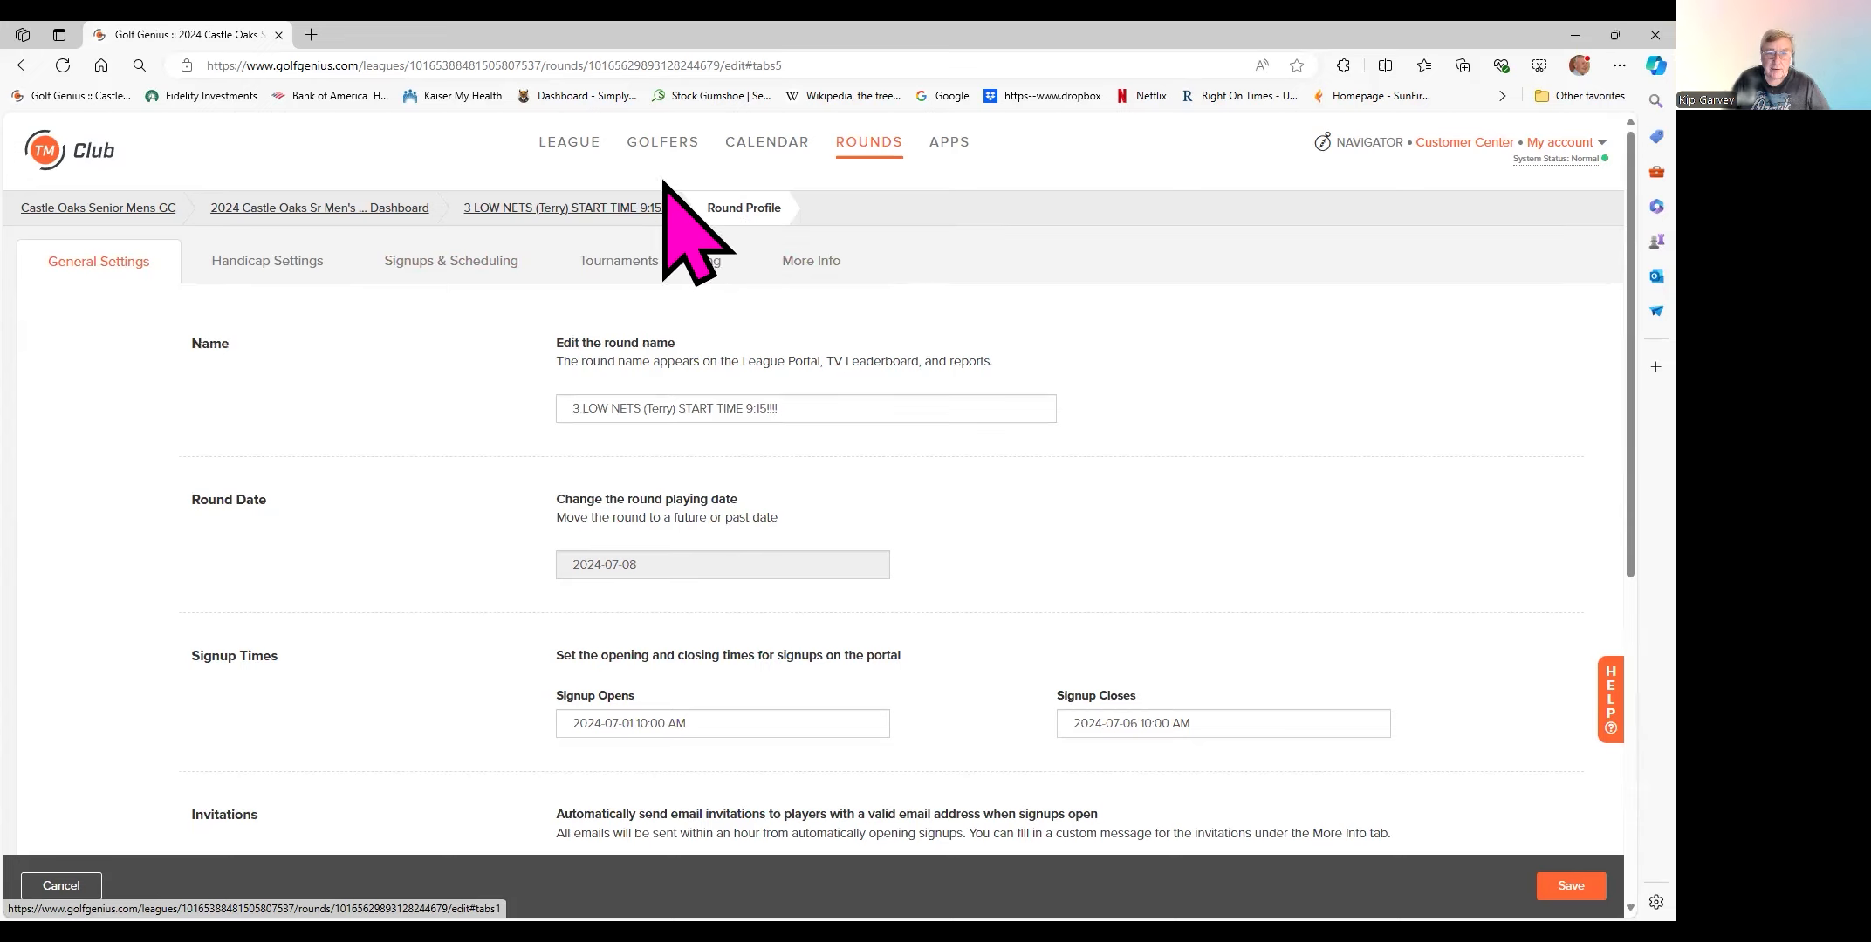
click(732, 166)
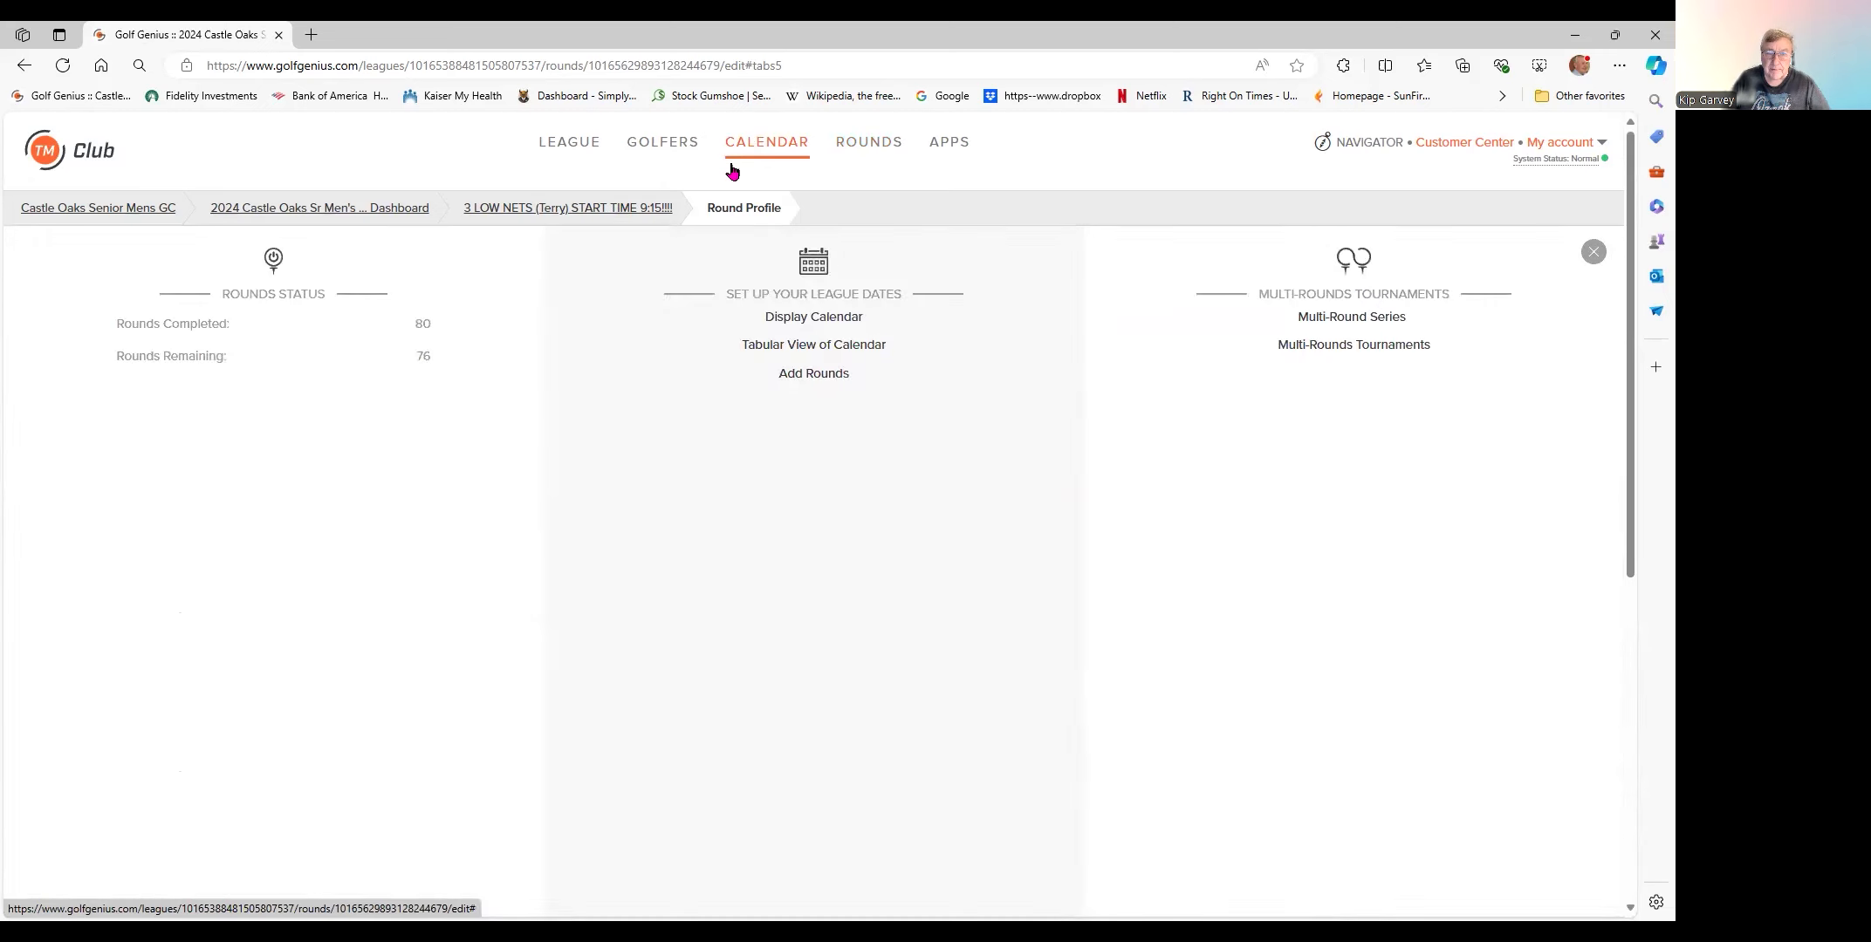
click(783, 347)
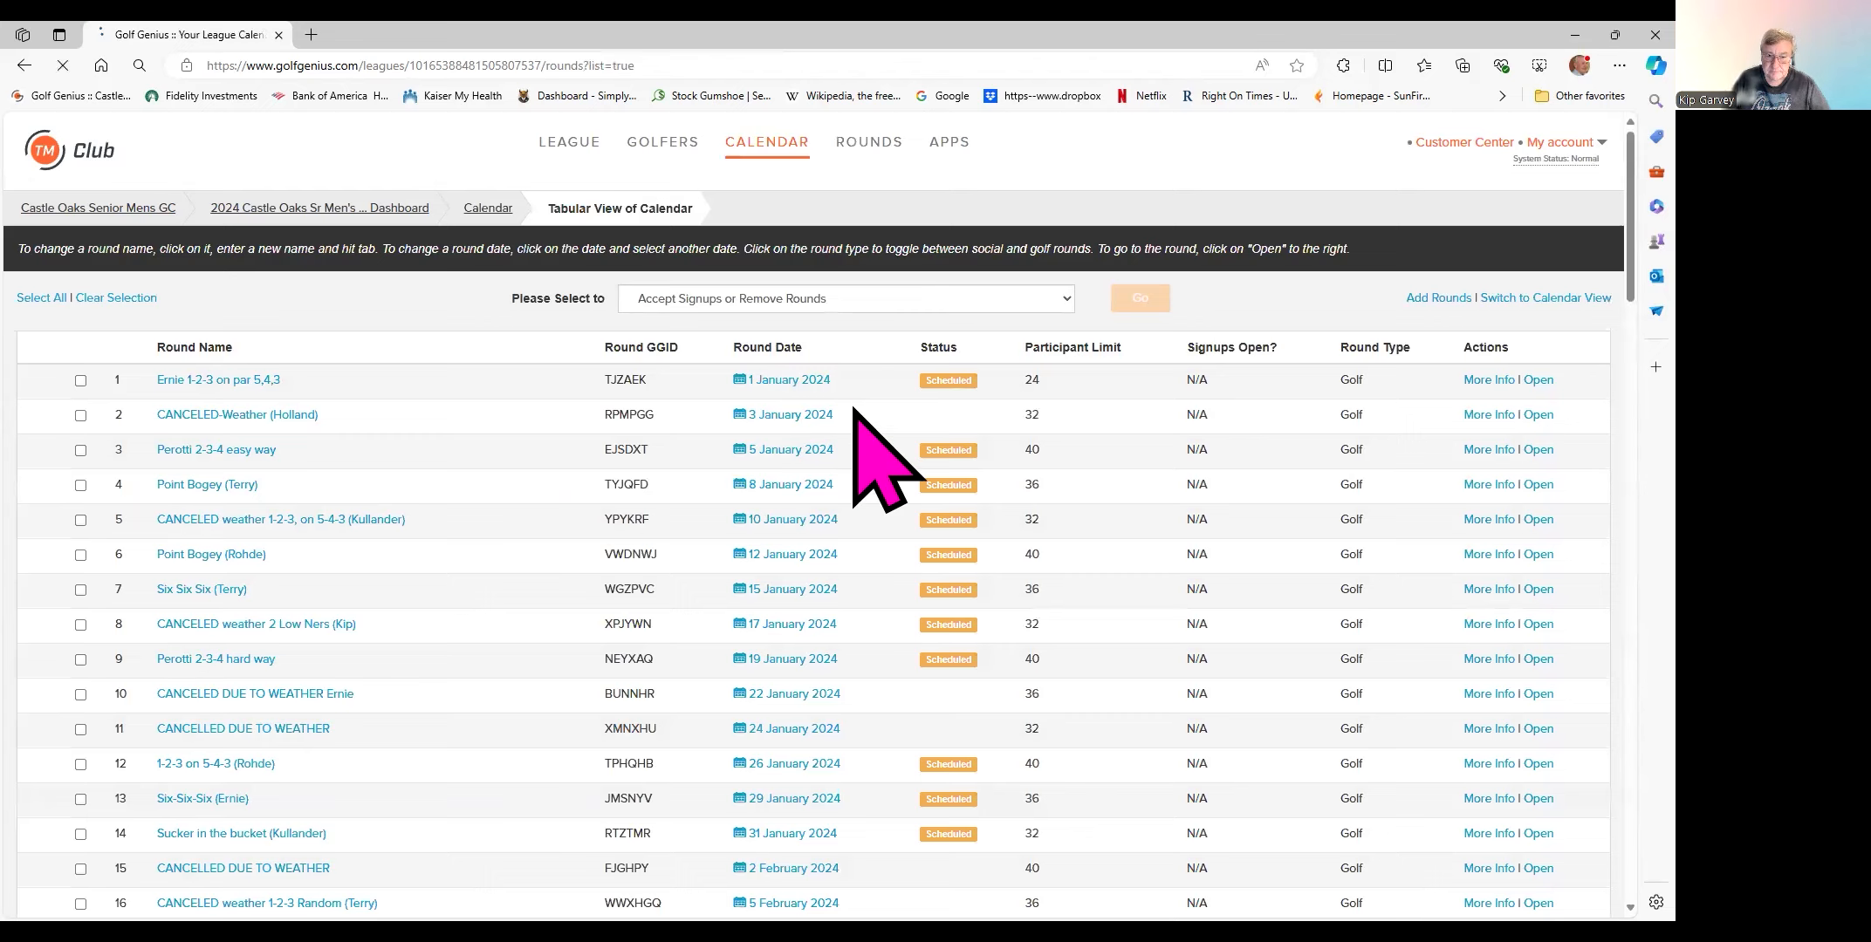
scroll(872, 401, down, 4)
scroll(873, 403, down, 7)
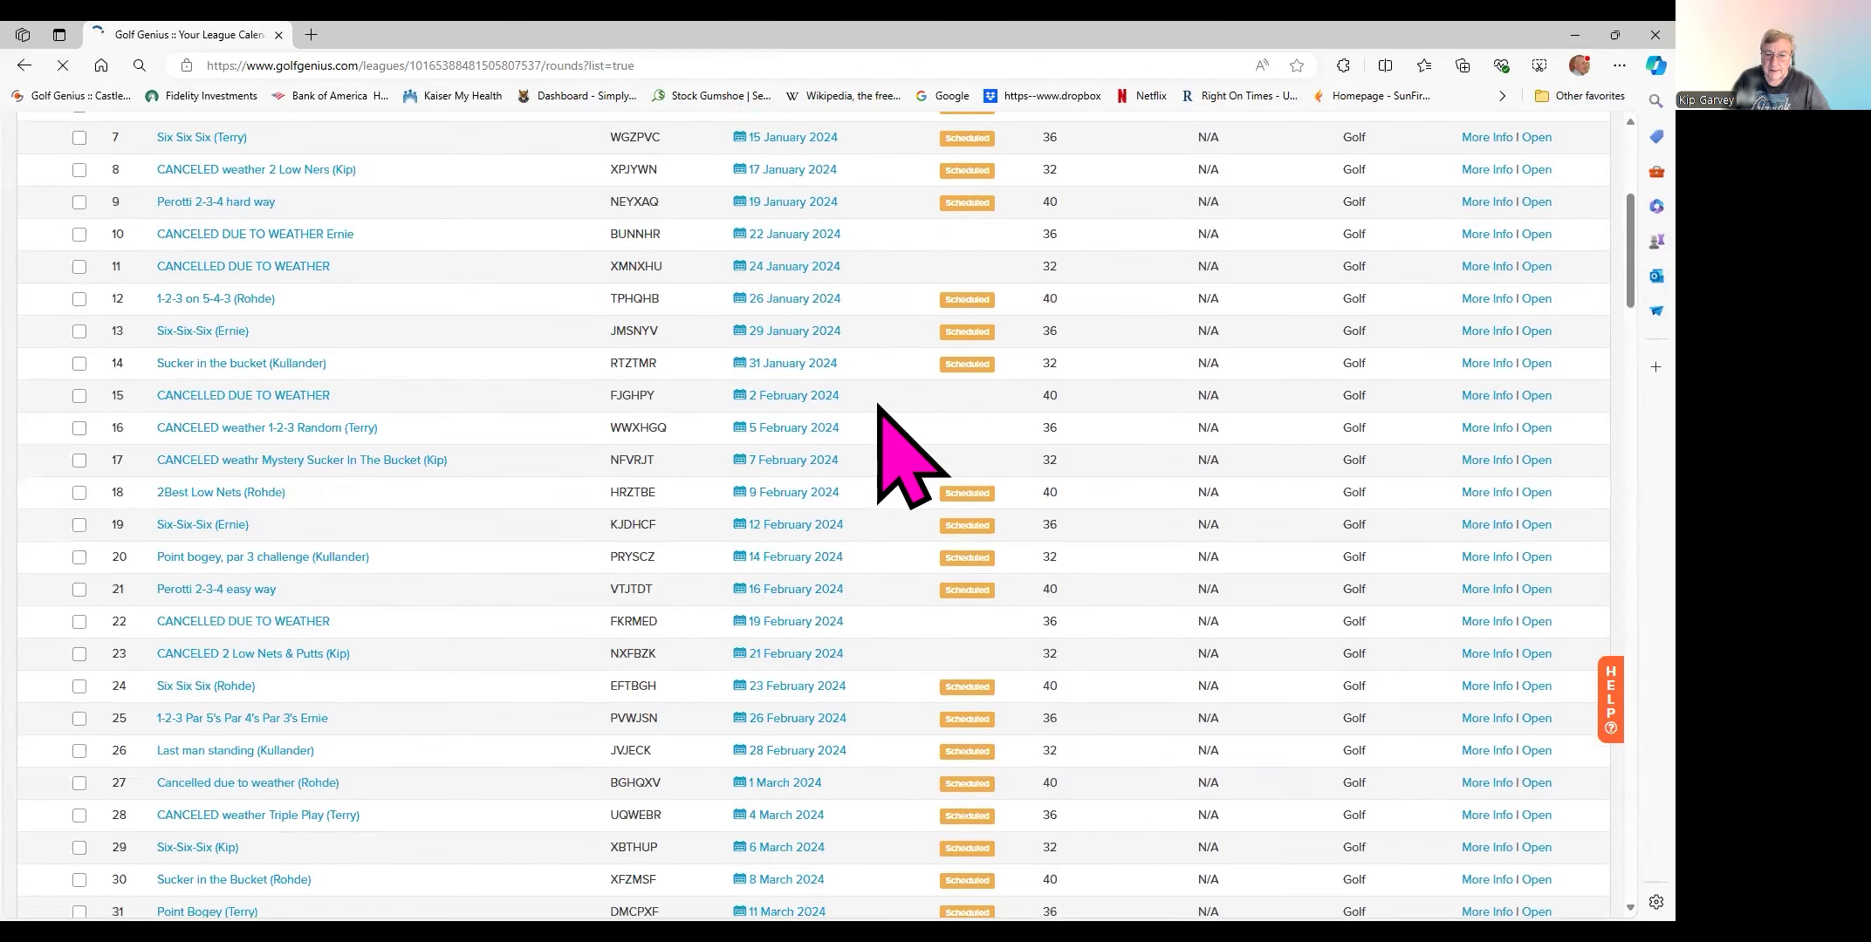
scroll(873, 404, down, 3)
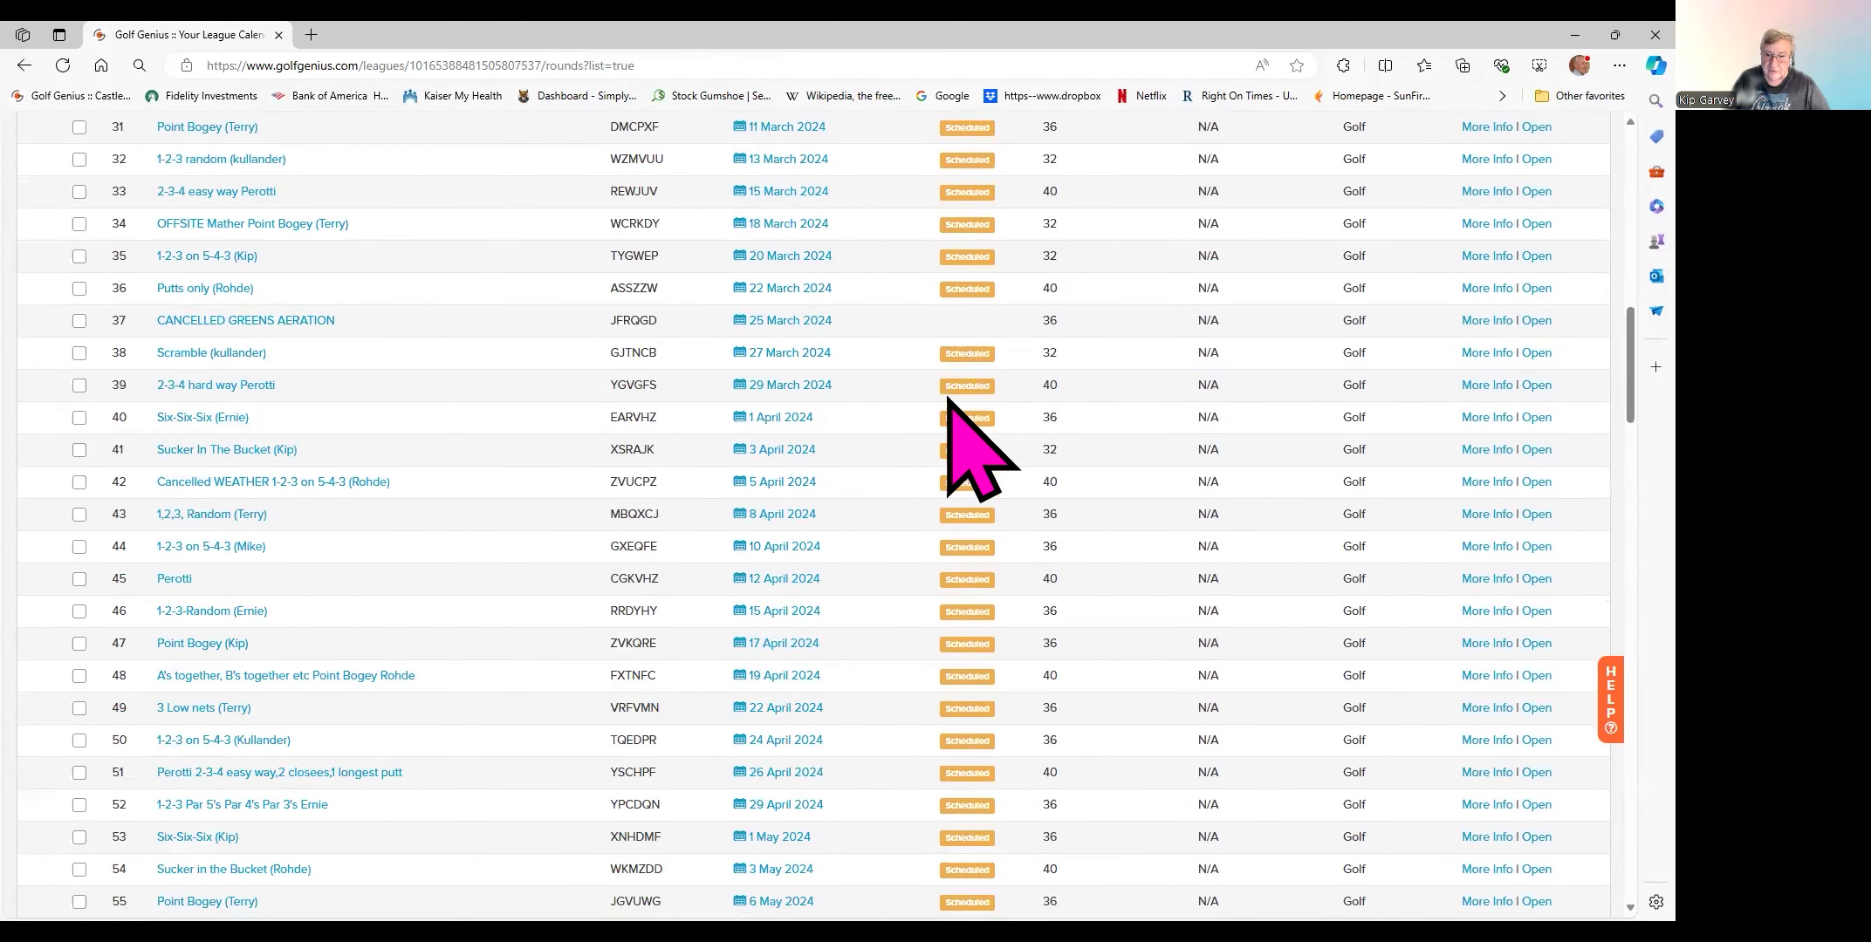
scroll(877, 567, down, 13)
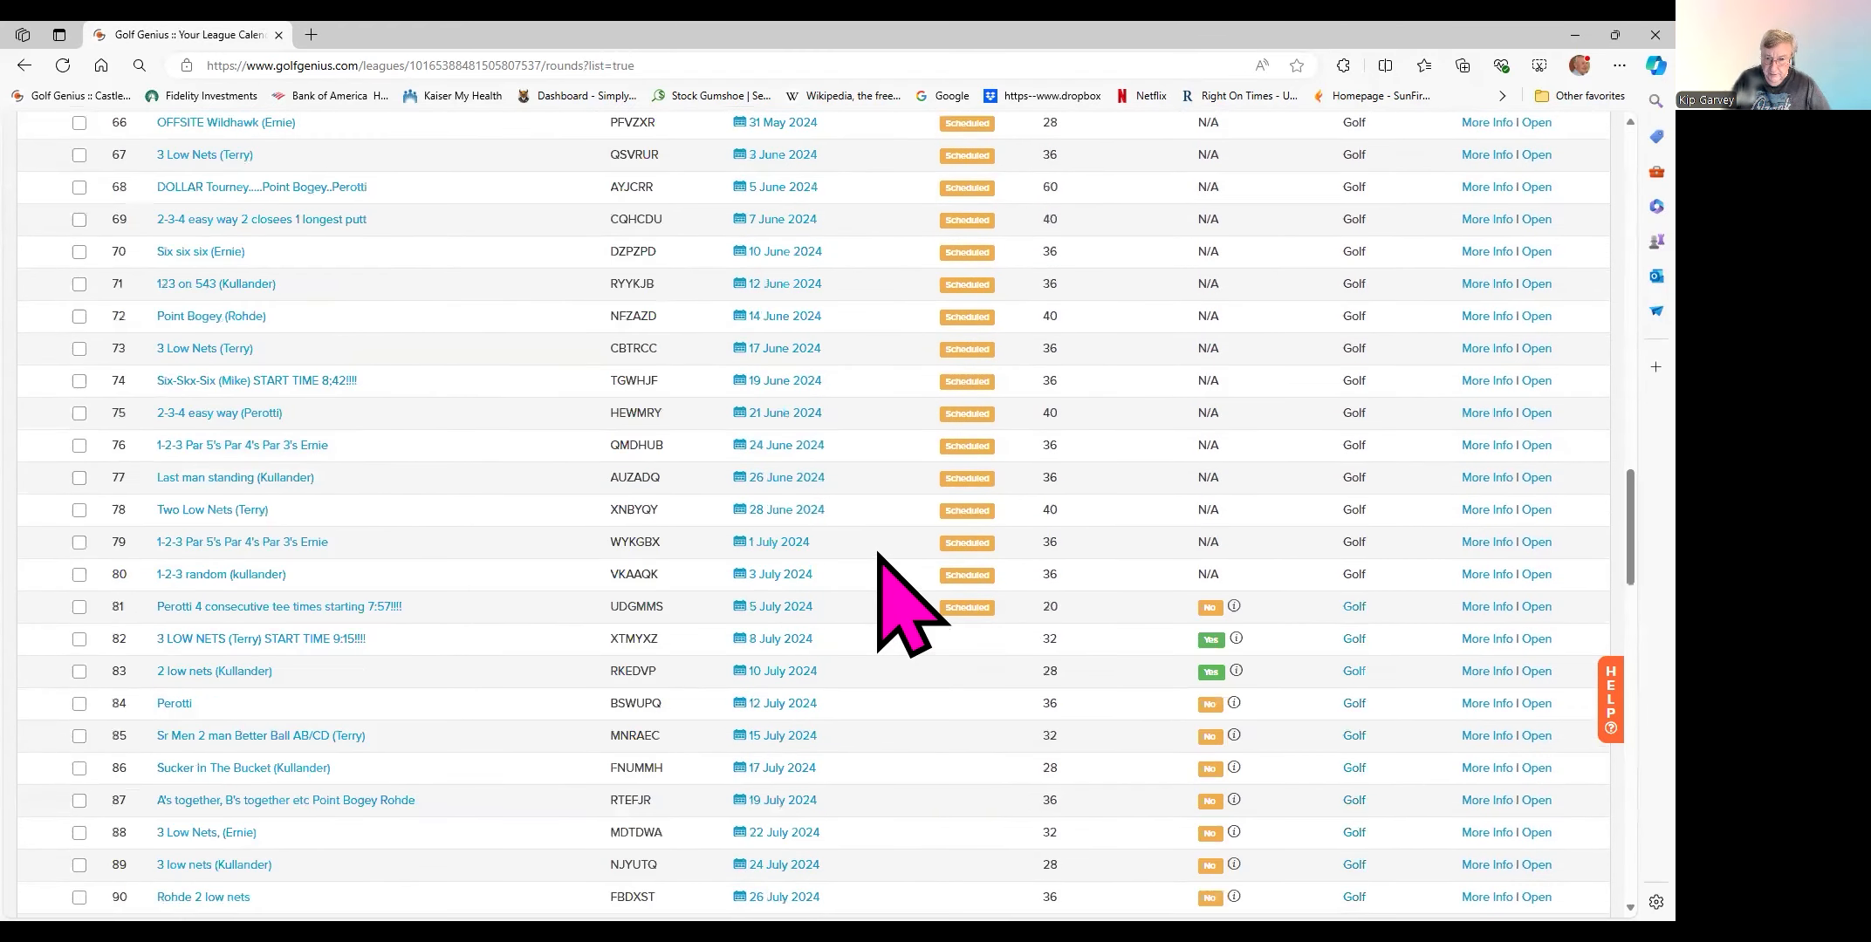
scroll(879, 554, down, 3)
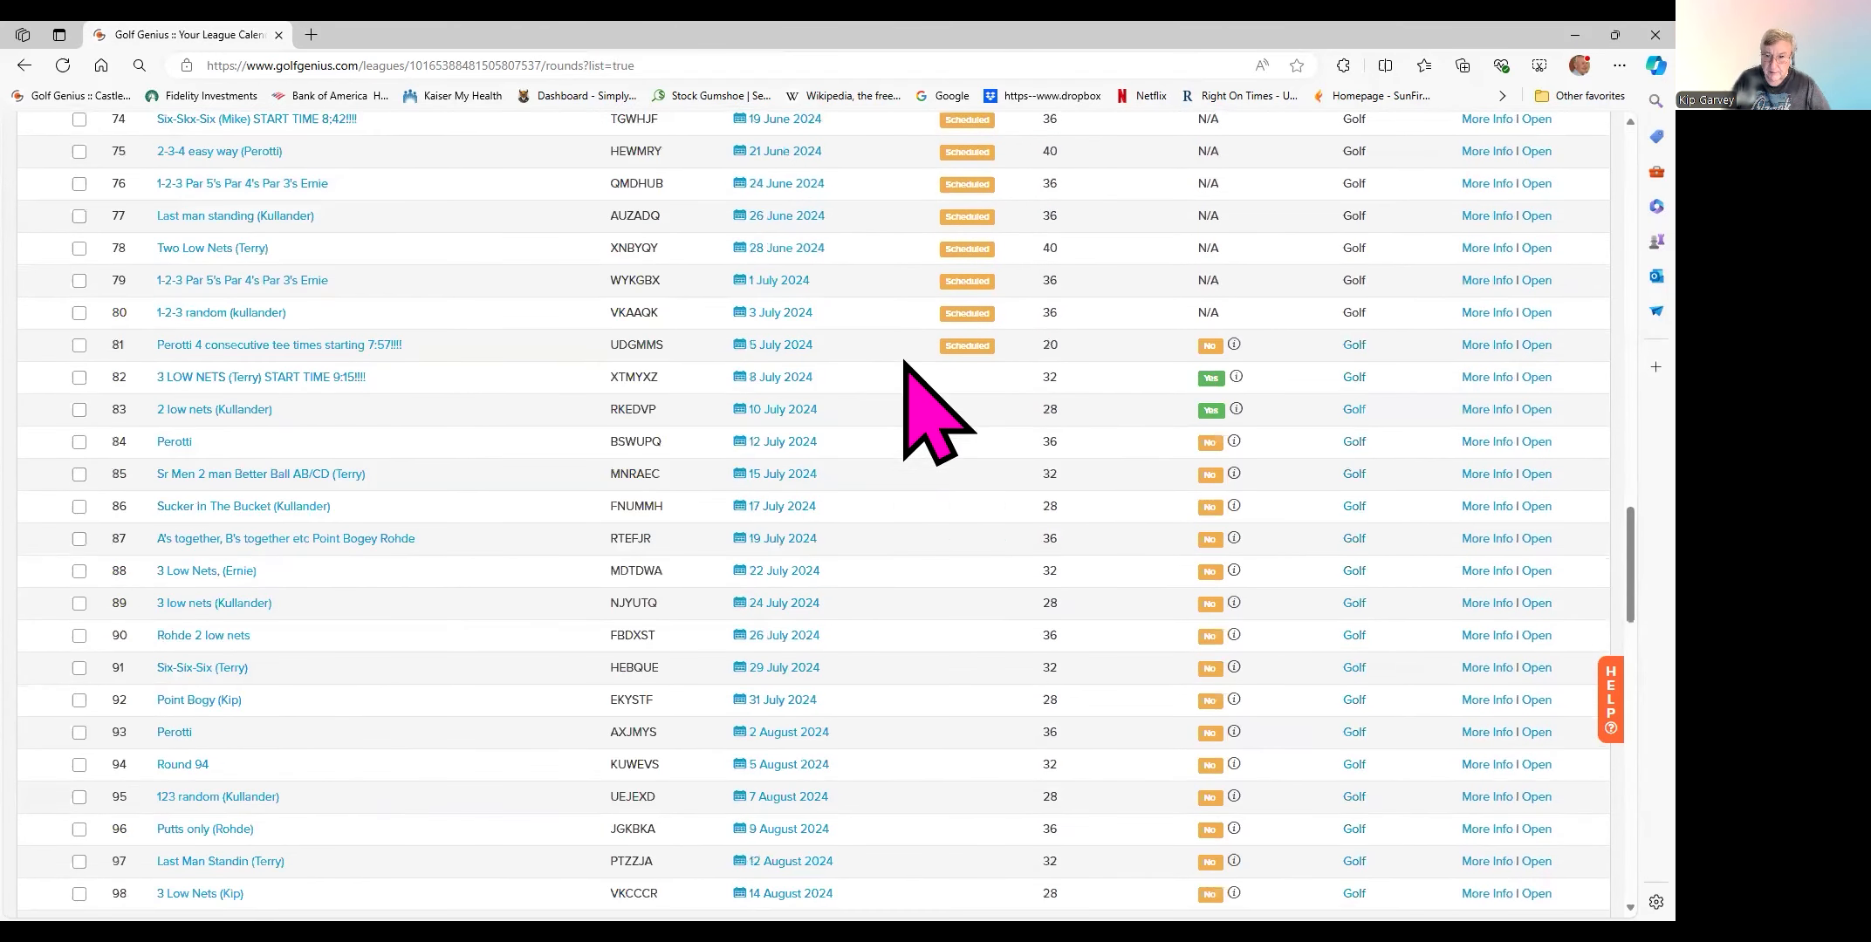
click(214, 380)
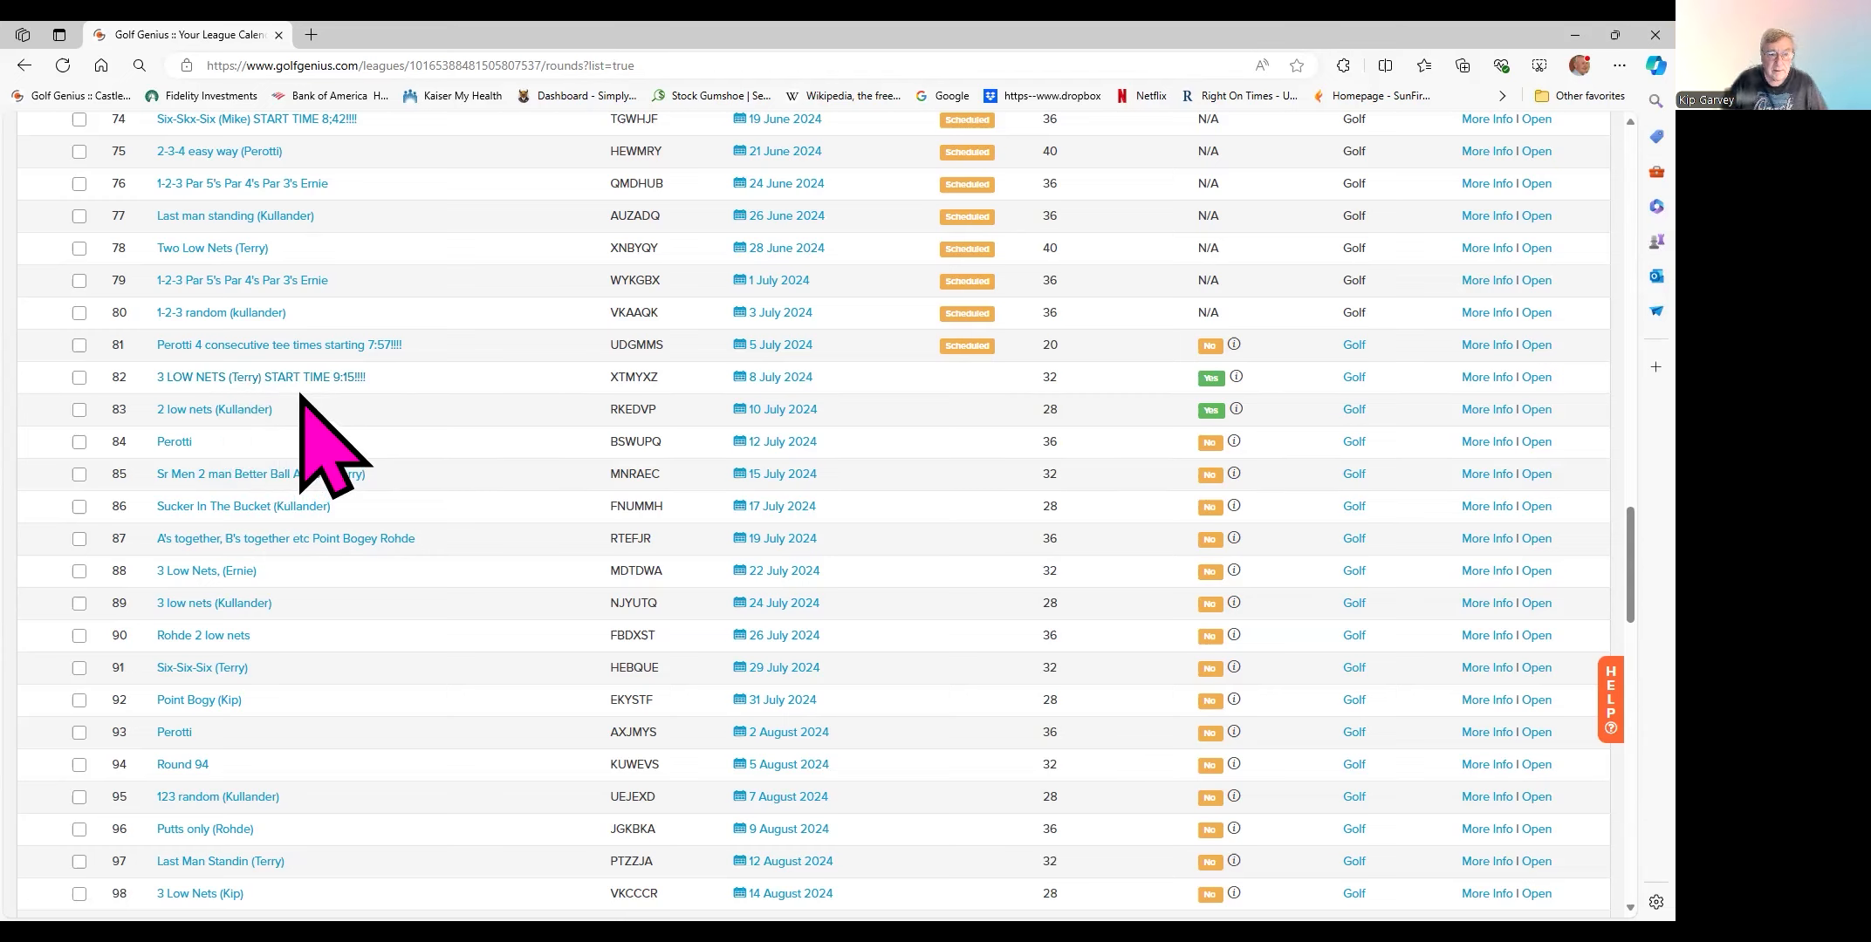
scroll(328, 410, down, 9)
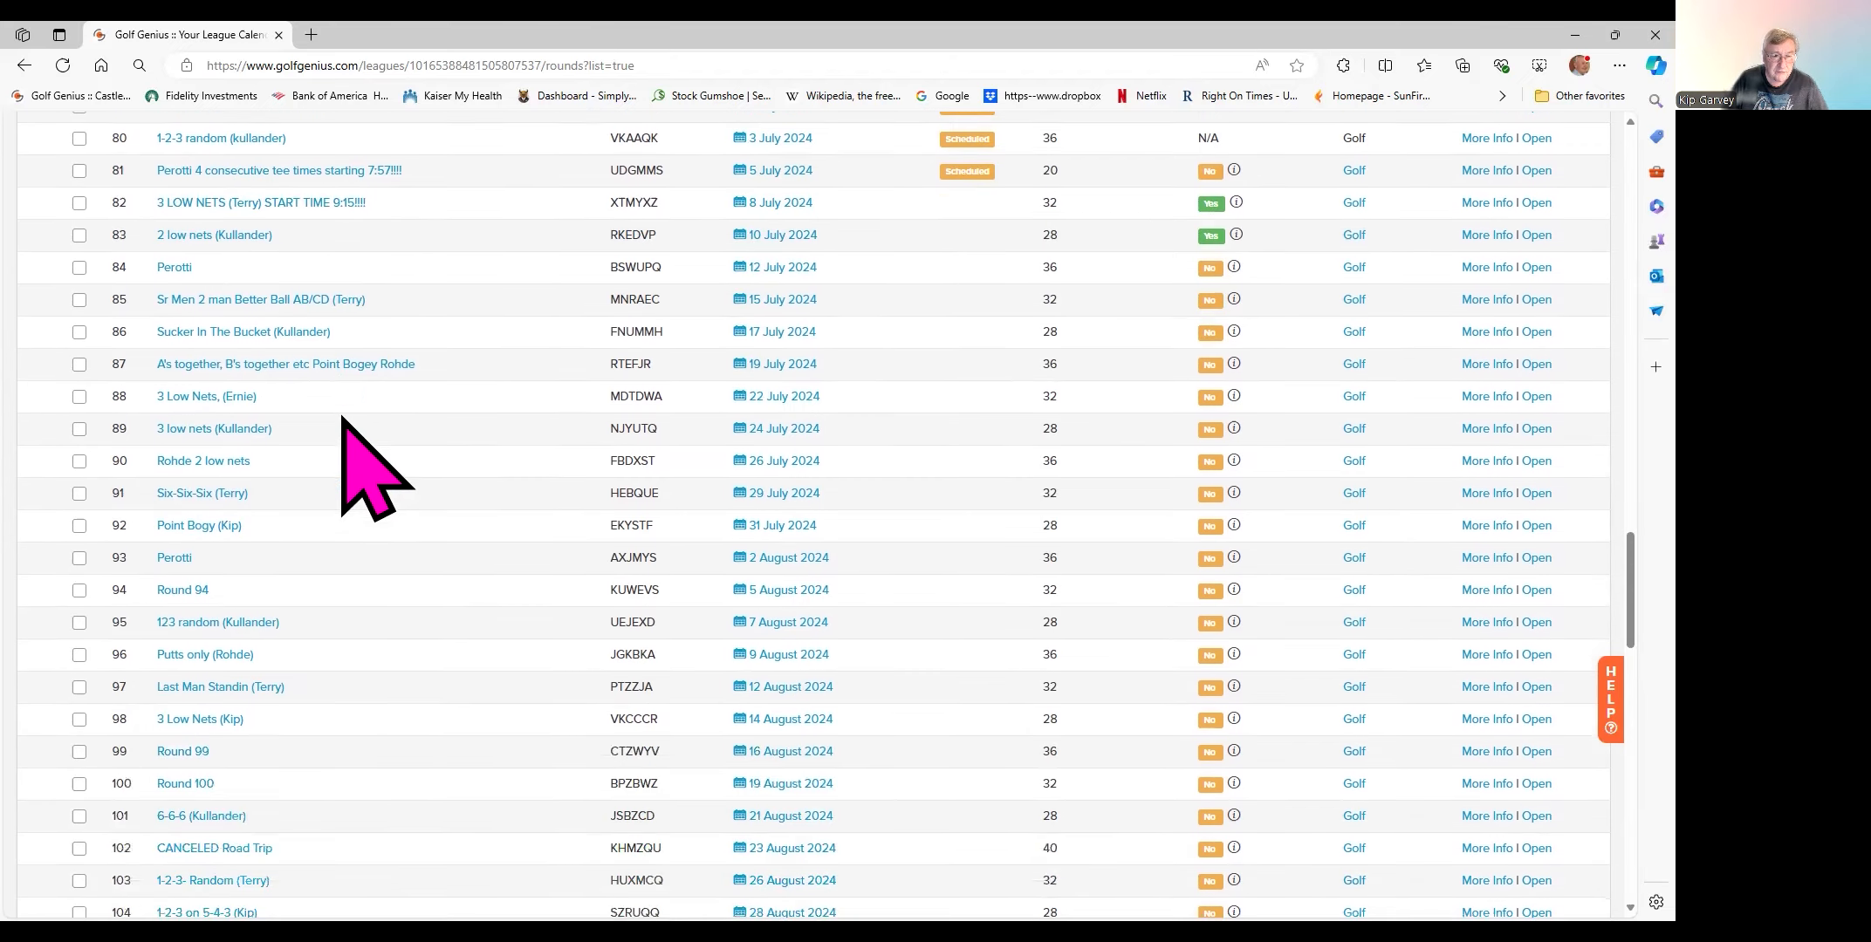
scroll(347, 423, up, 1)
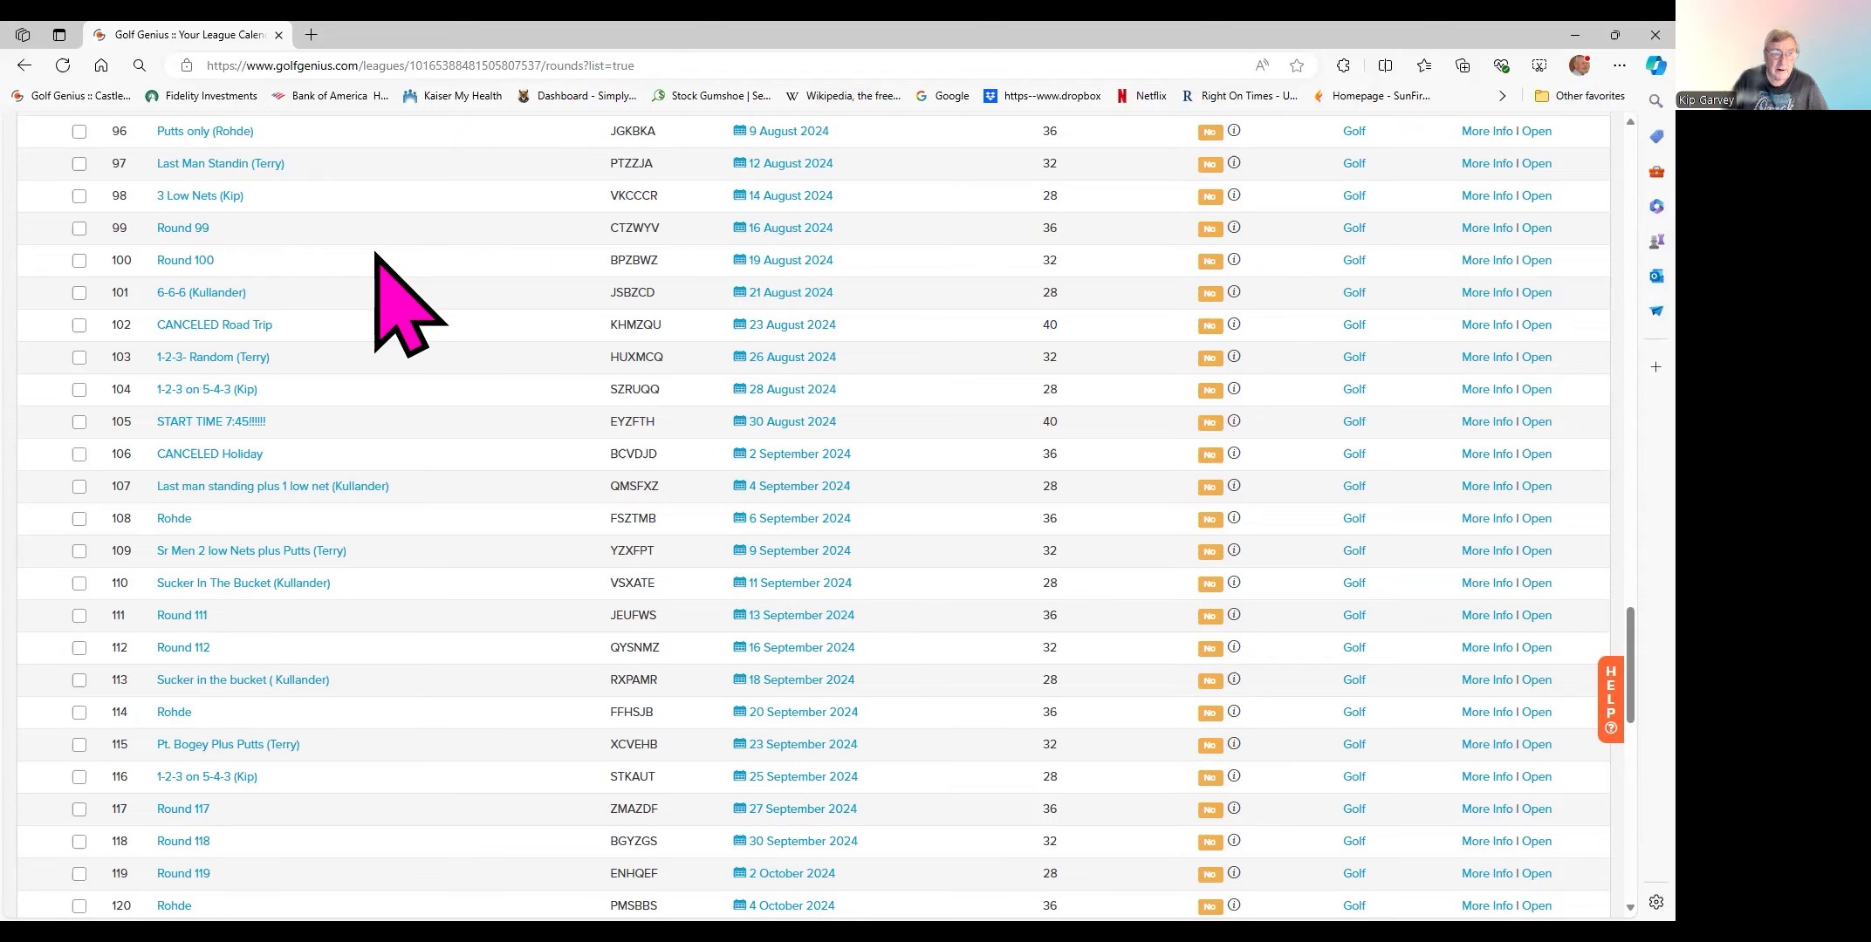
- Scroll the round table to bring round 83 on 9 July 2024 into view
scroll(375, 254, up, 1)
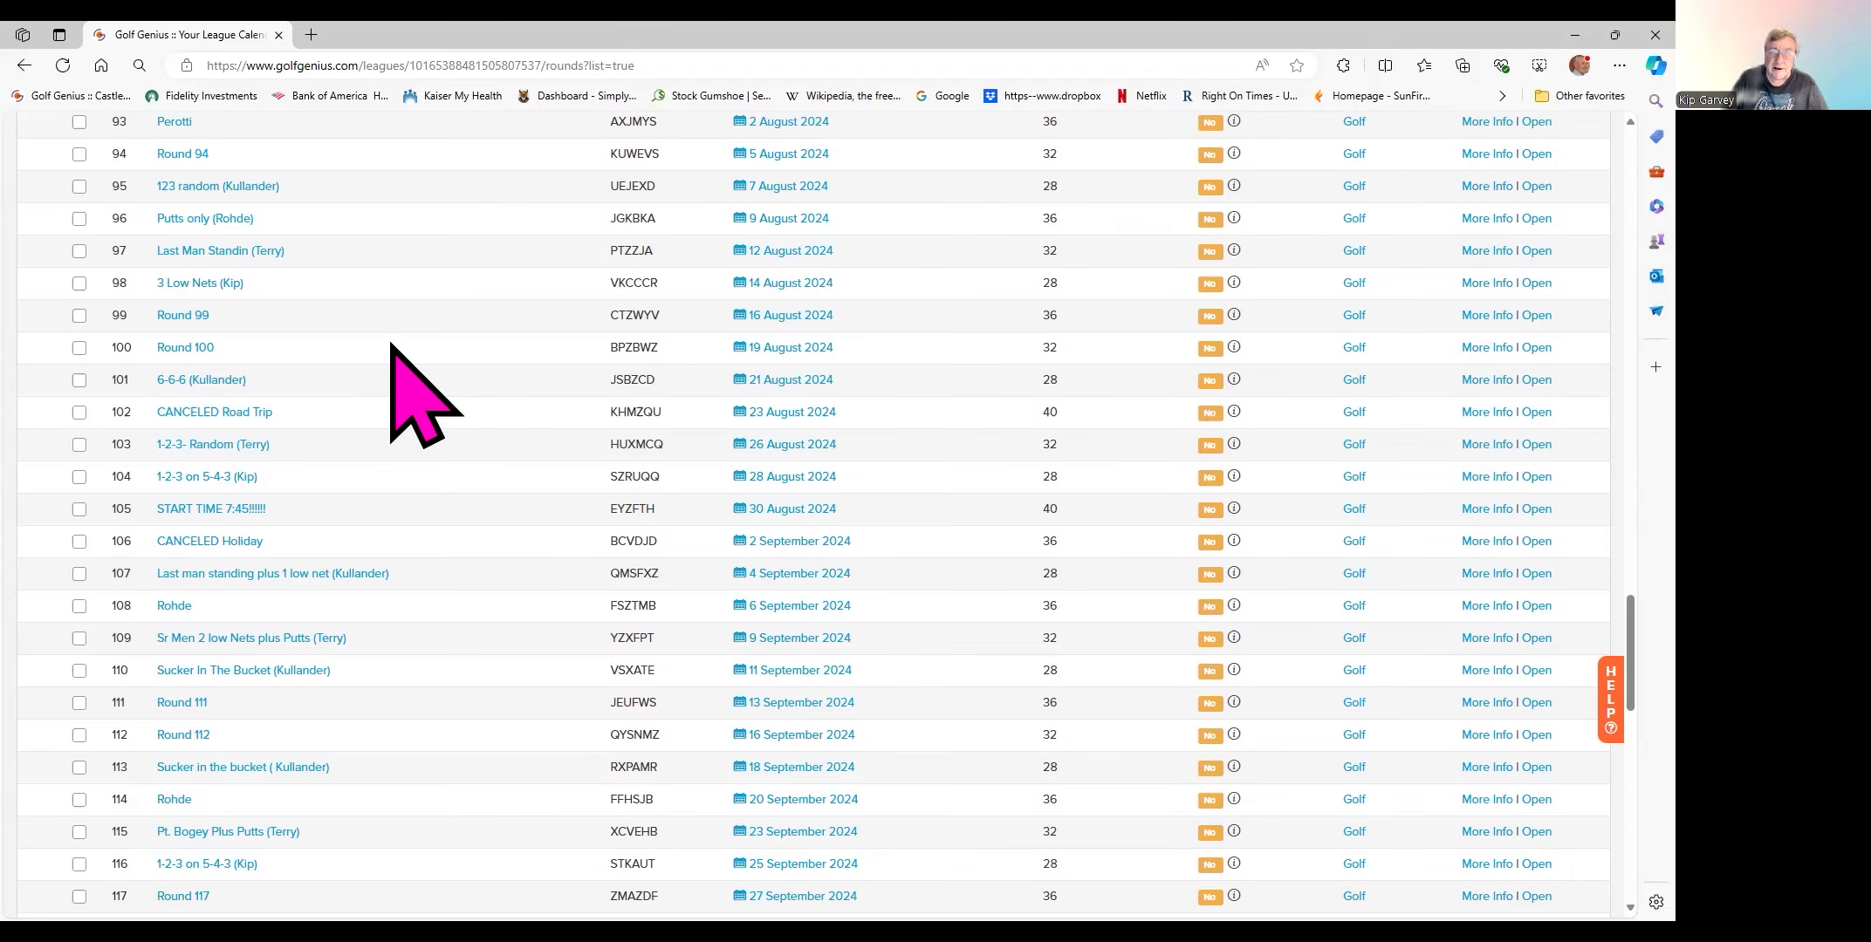
scroll(419, 397, down, 1)
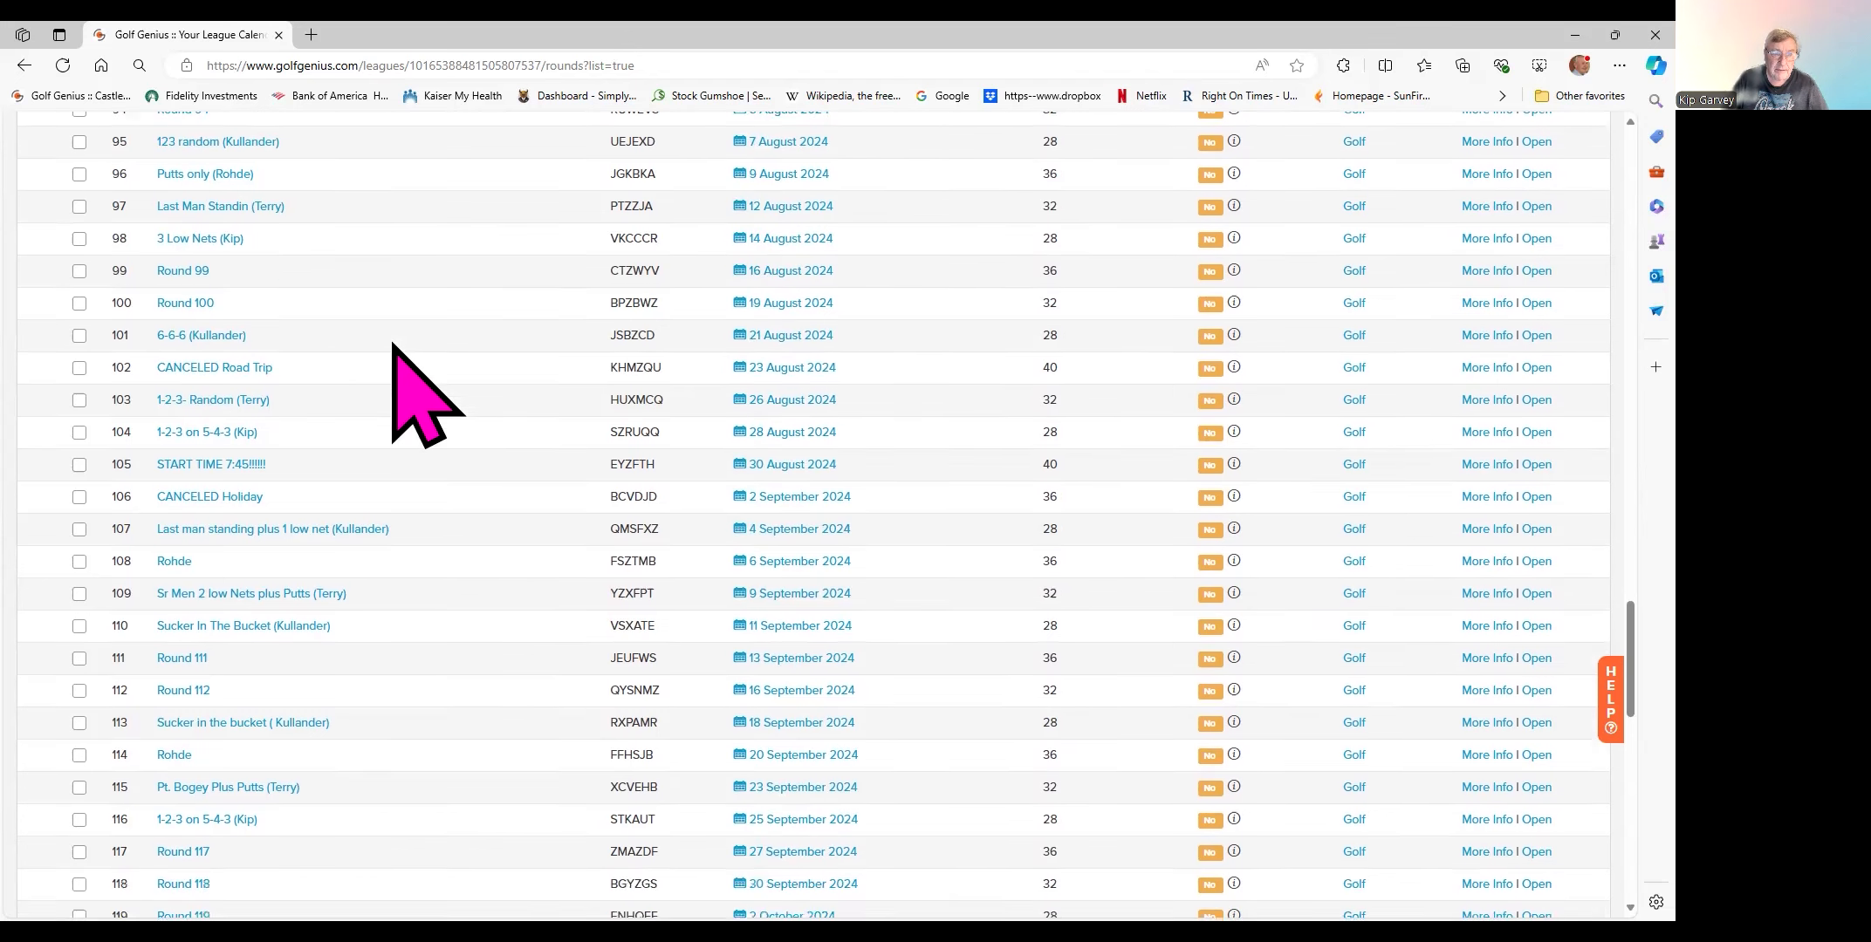
scroll(418, 397, up, 2)
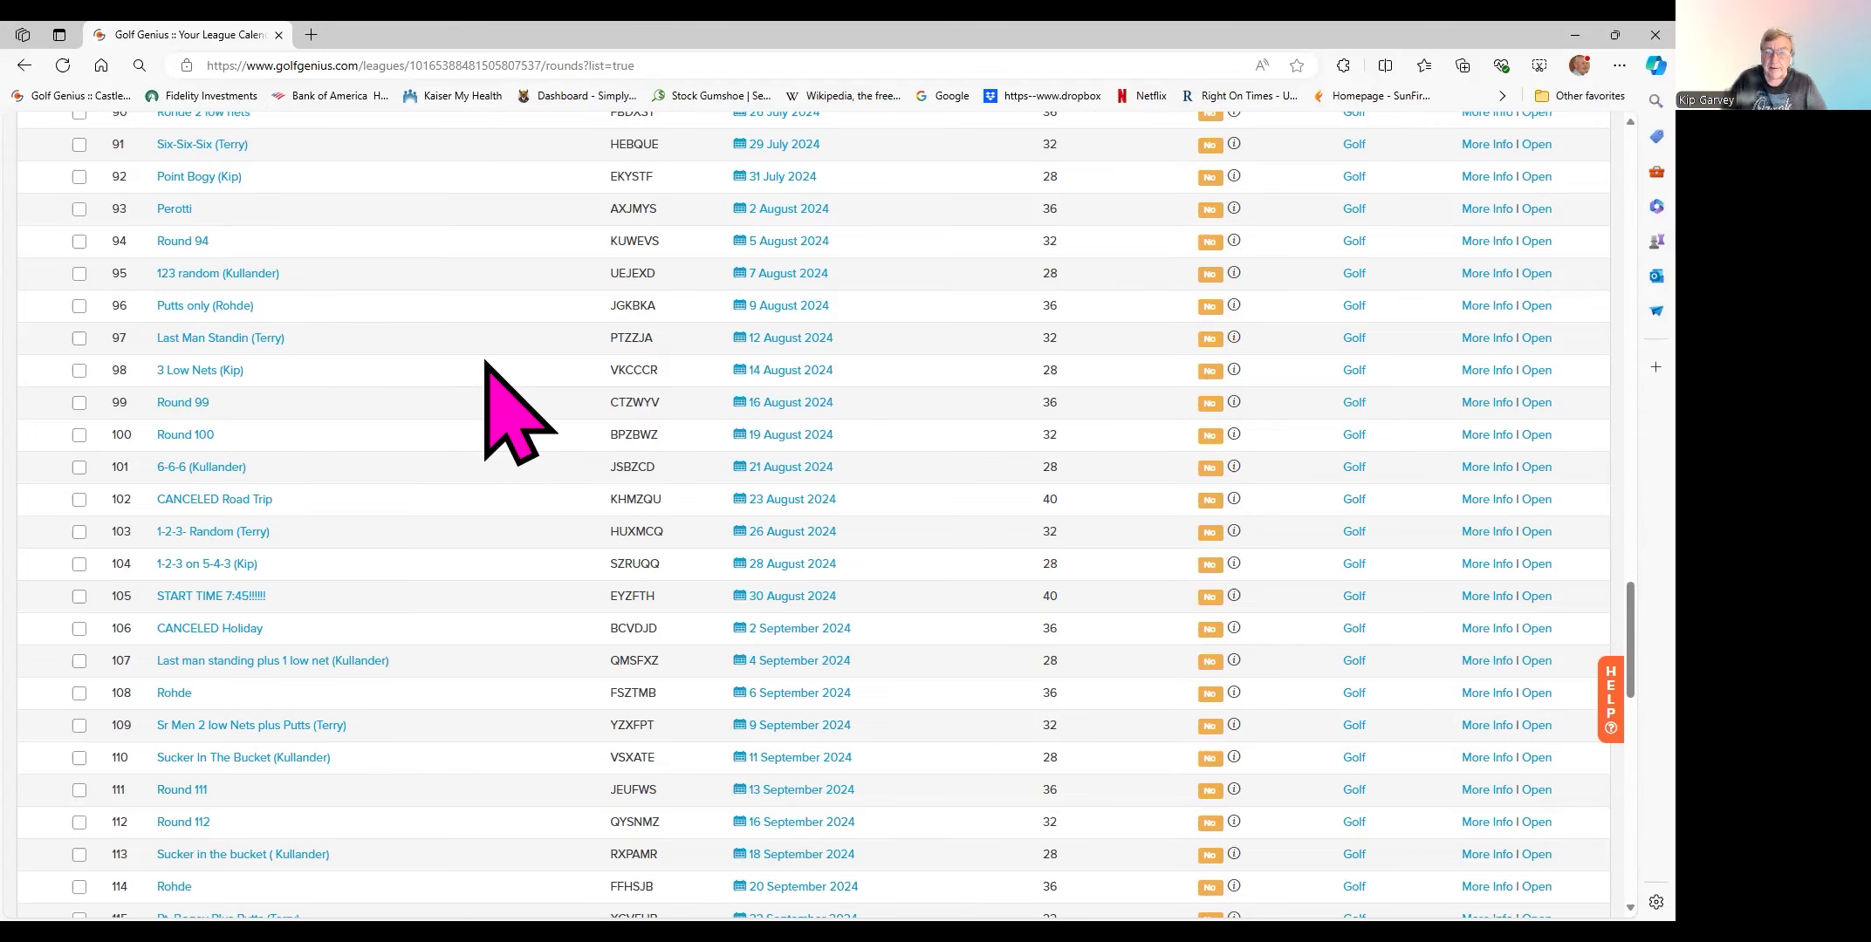
scroll(485, 367, up, 5)
scroll(497, 361, up, 1)
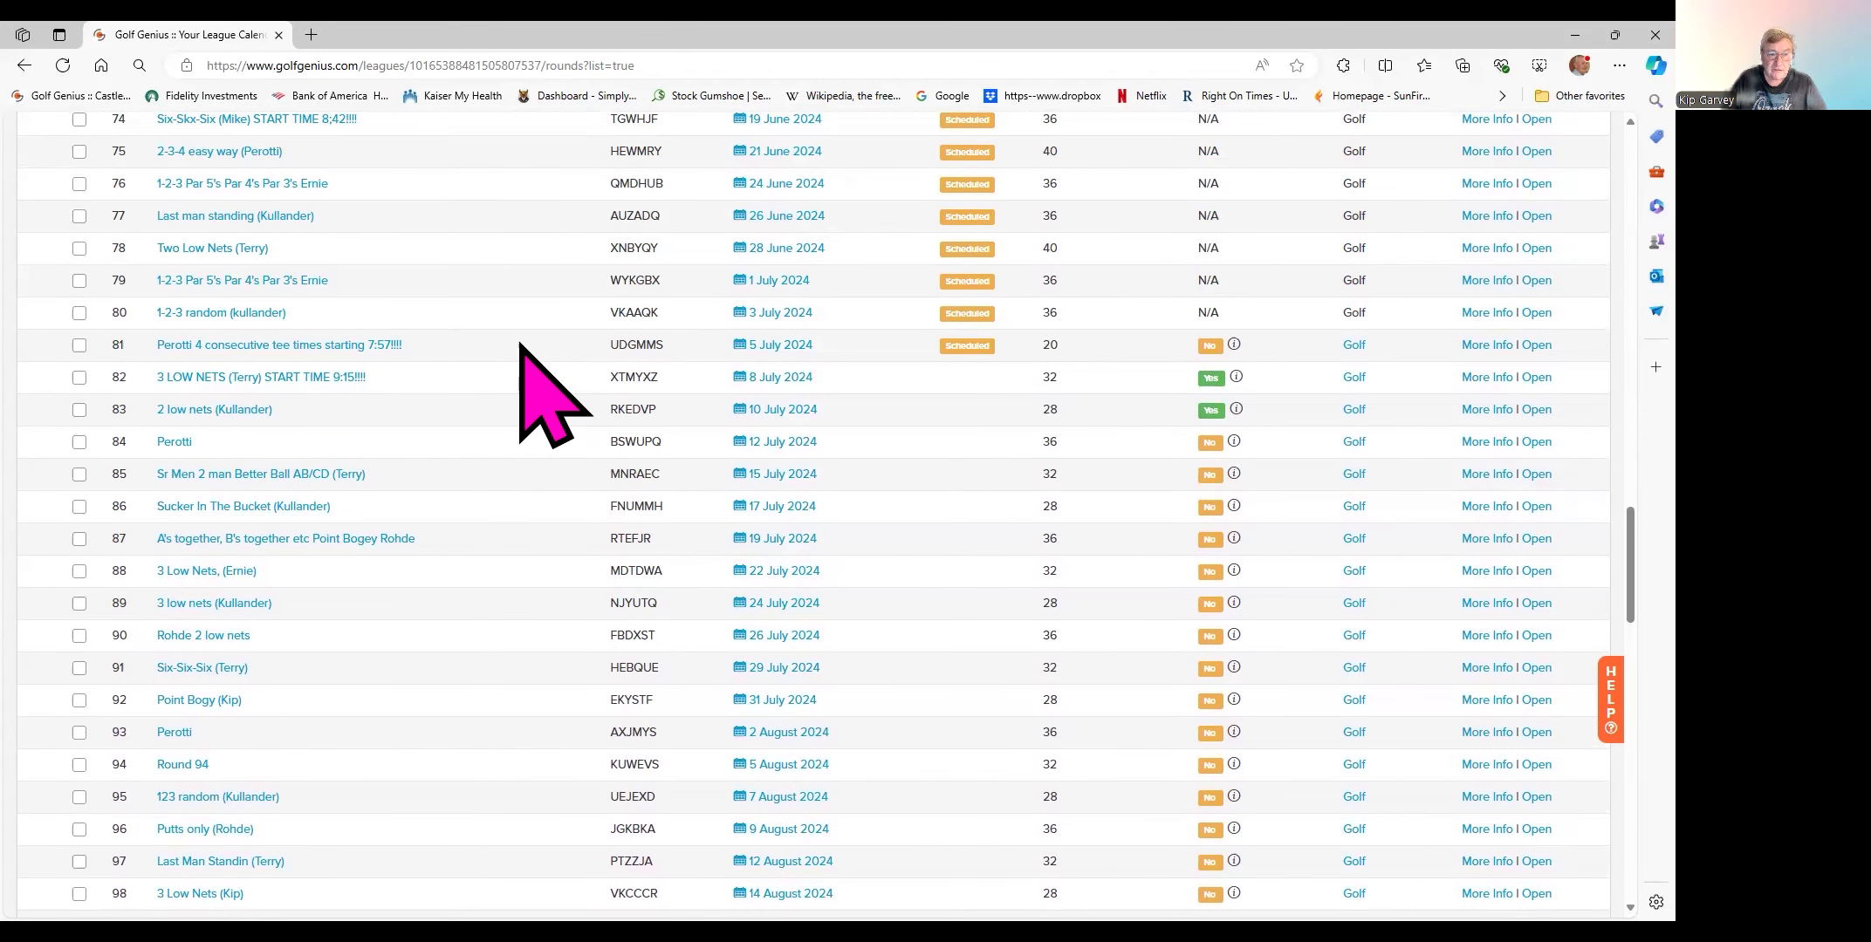
scroll(851, 213, up, 4)
scroll(851, 213, up, 20)
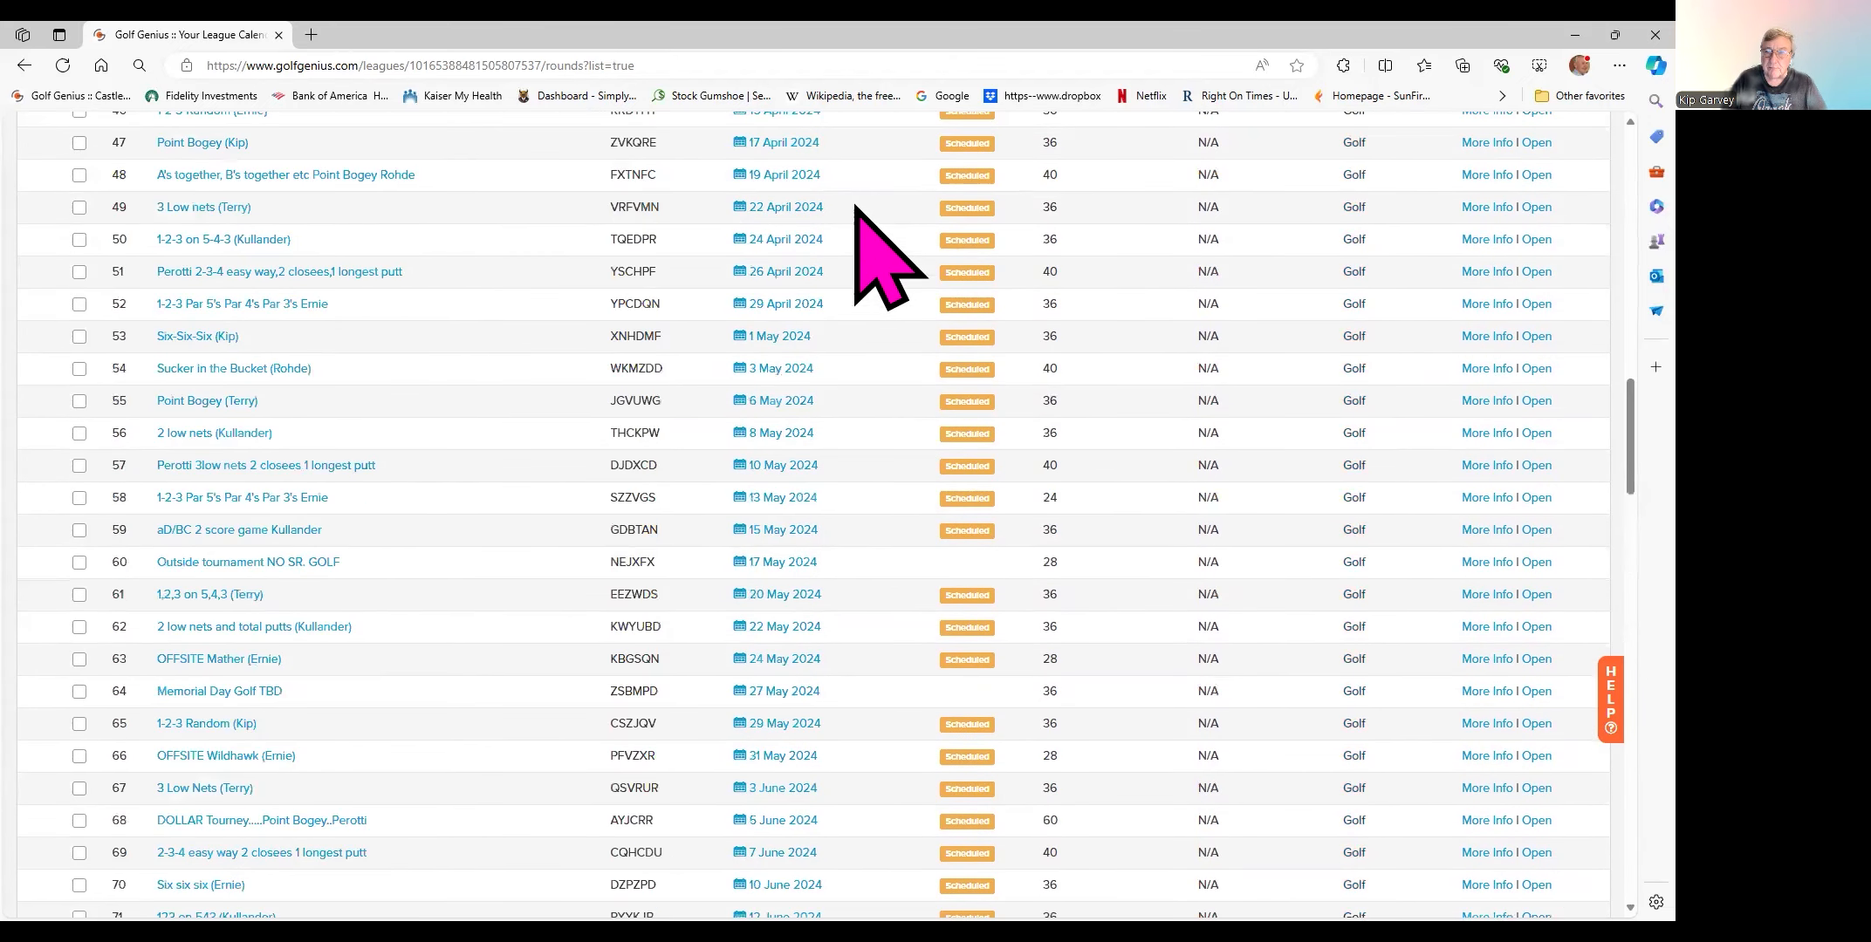
scroll(855, 197, up, 3)
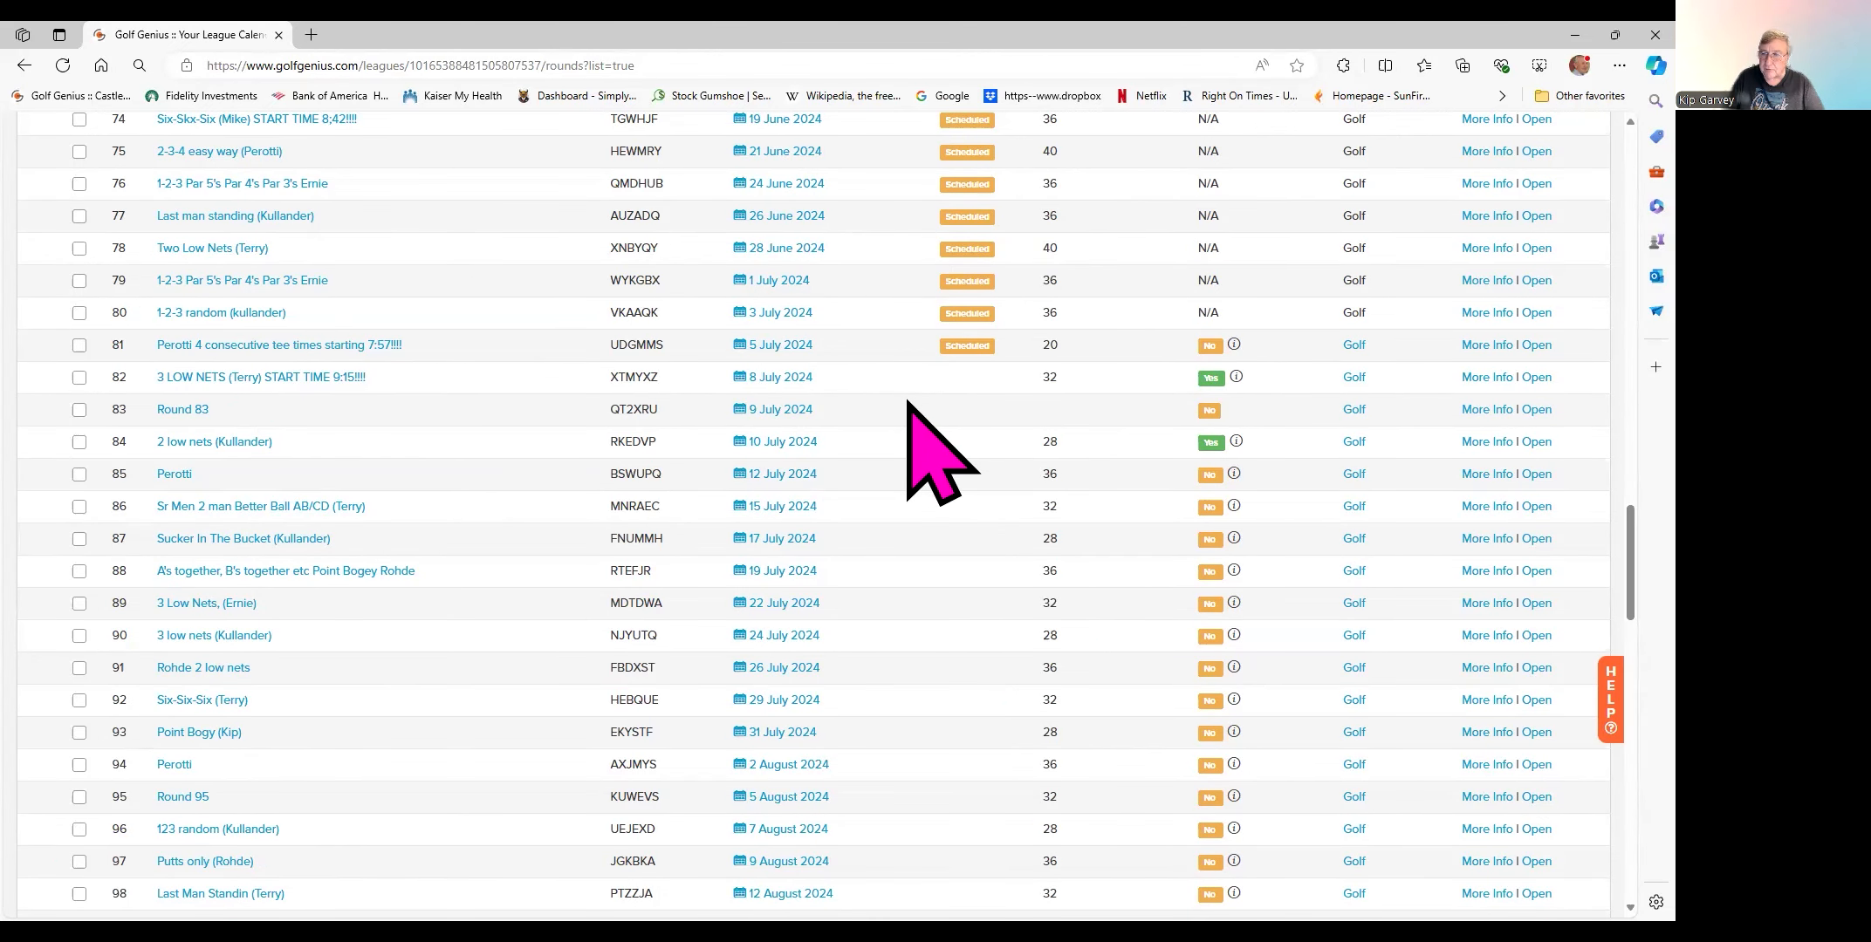
click(773, 416)
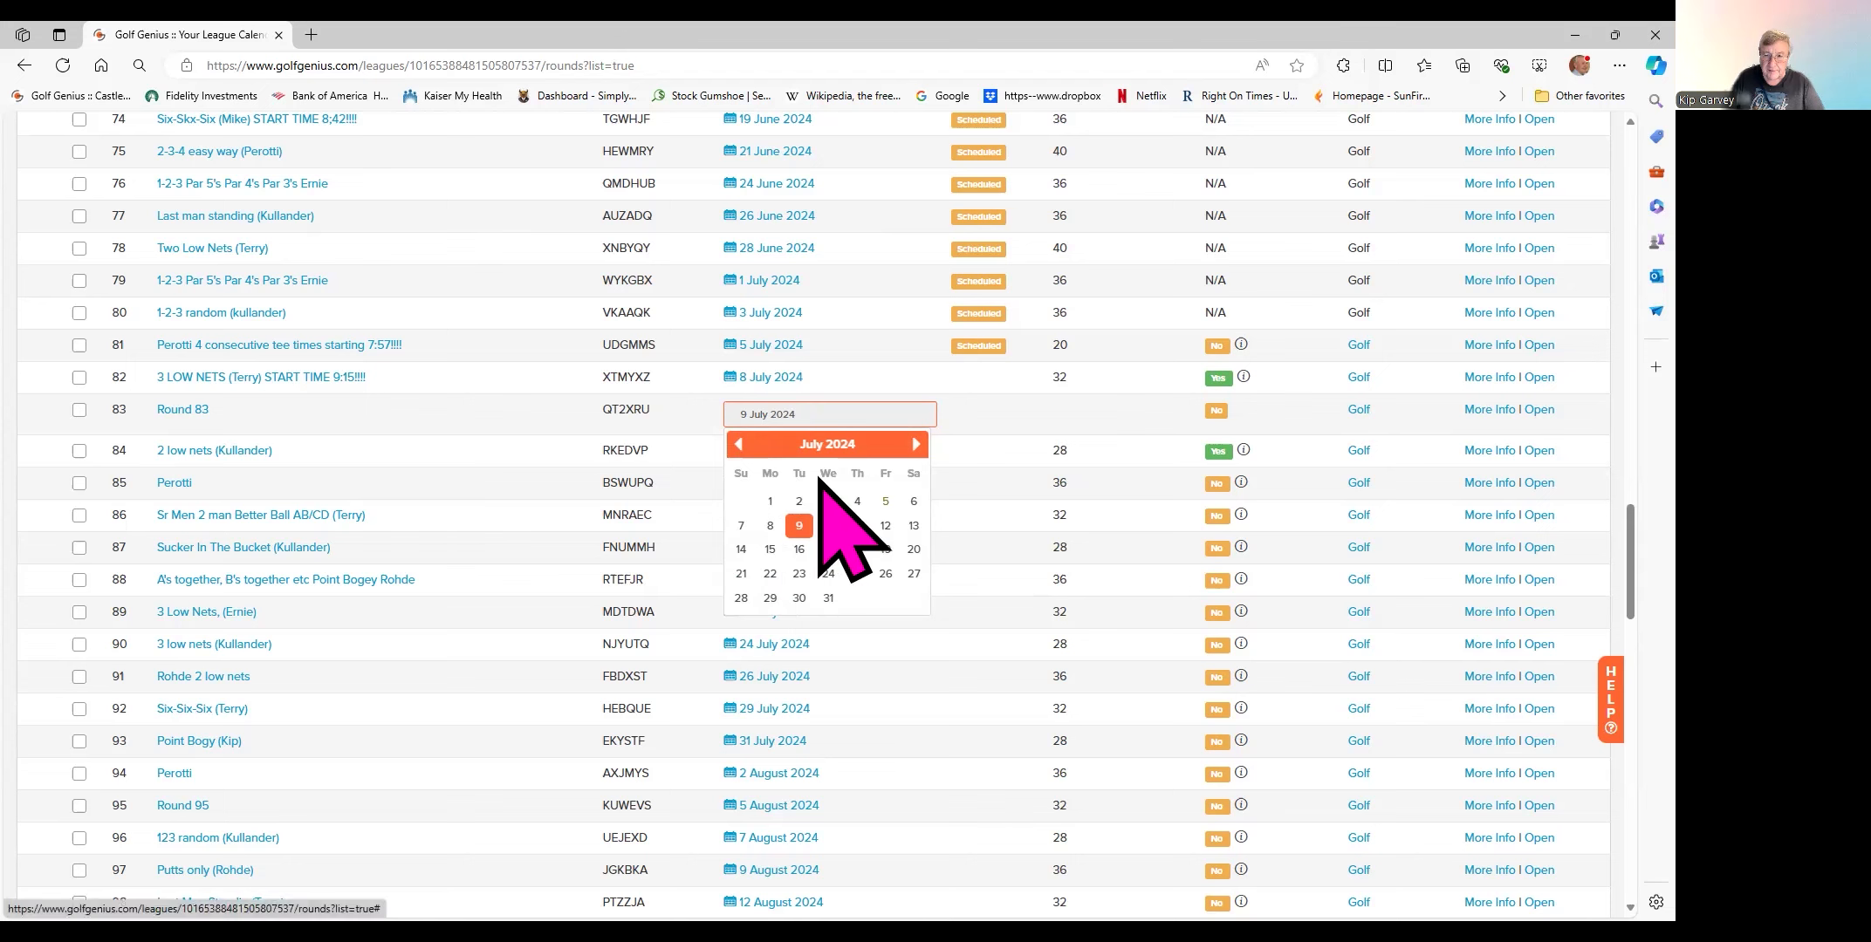
click(965, 421)
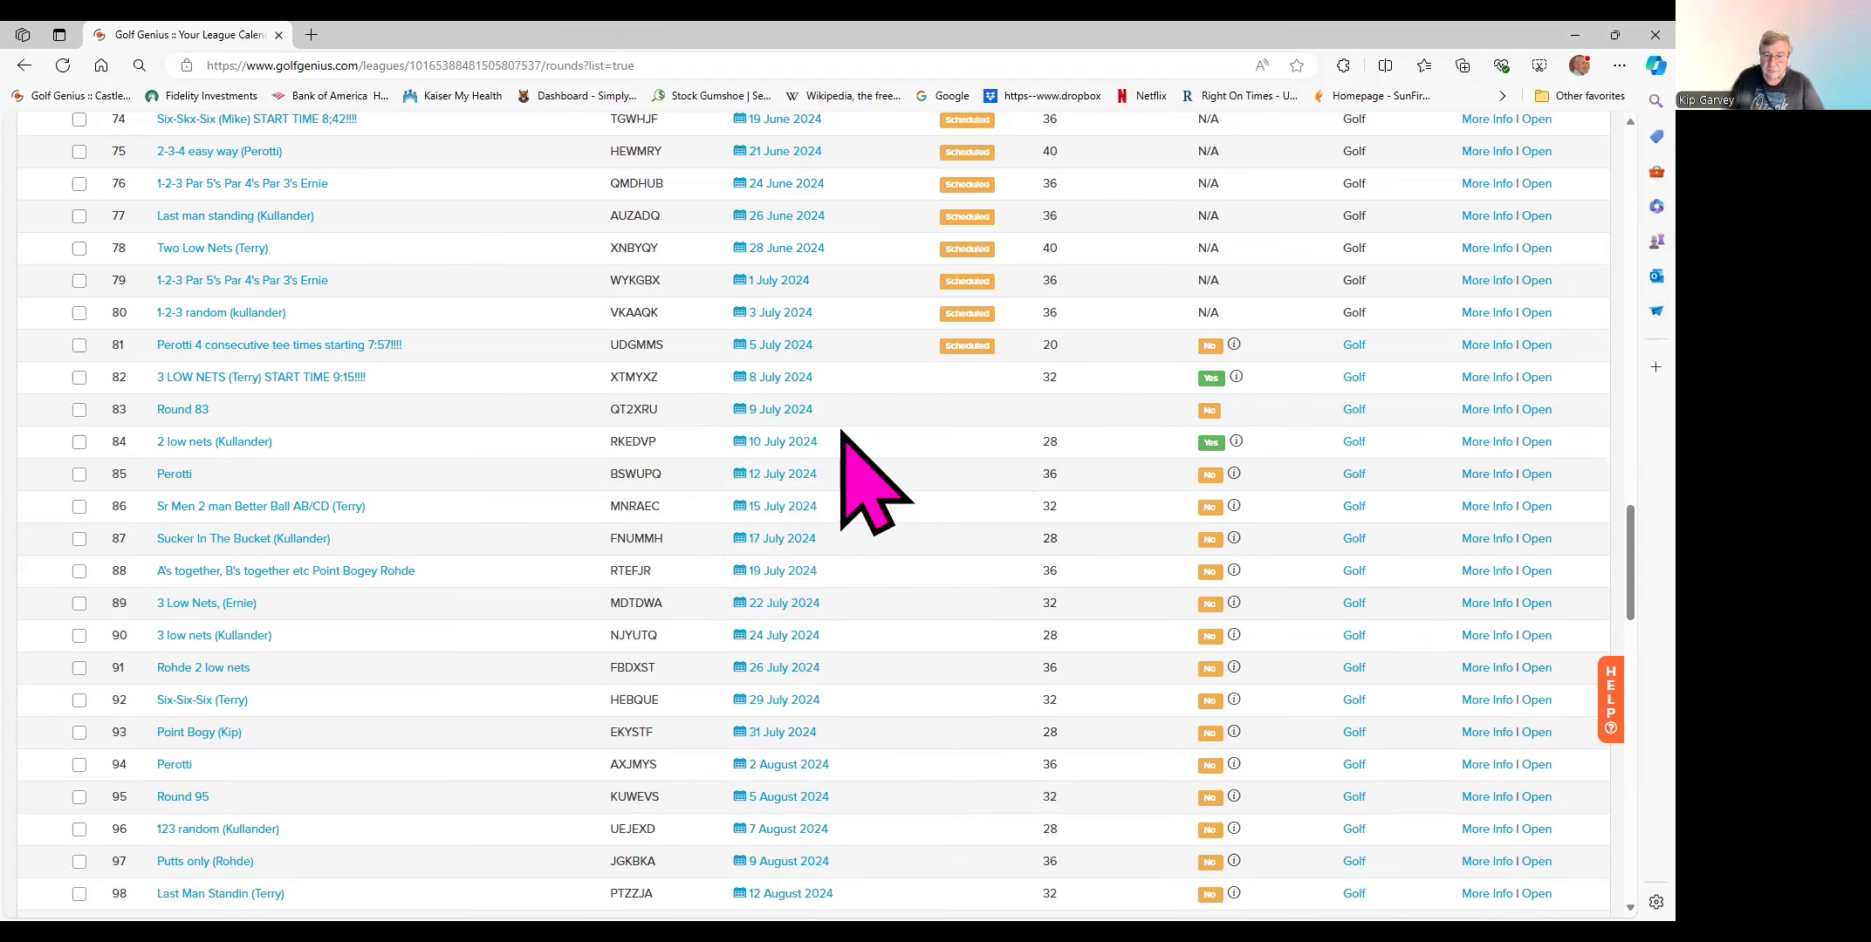
- Rename round 83 (9 July 2024) to '6-6-6 Bogus Round', tagged with the organiser's name
click(176, 410)
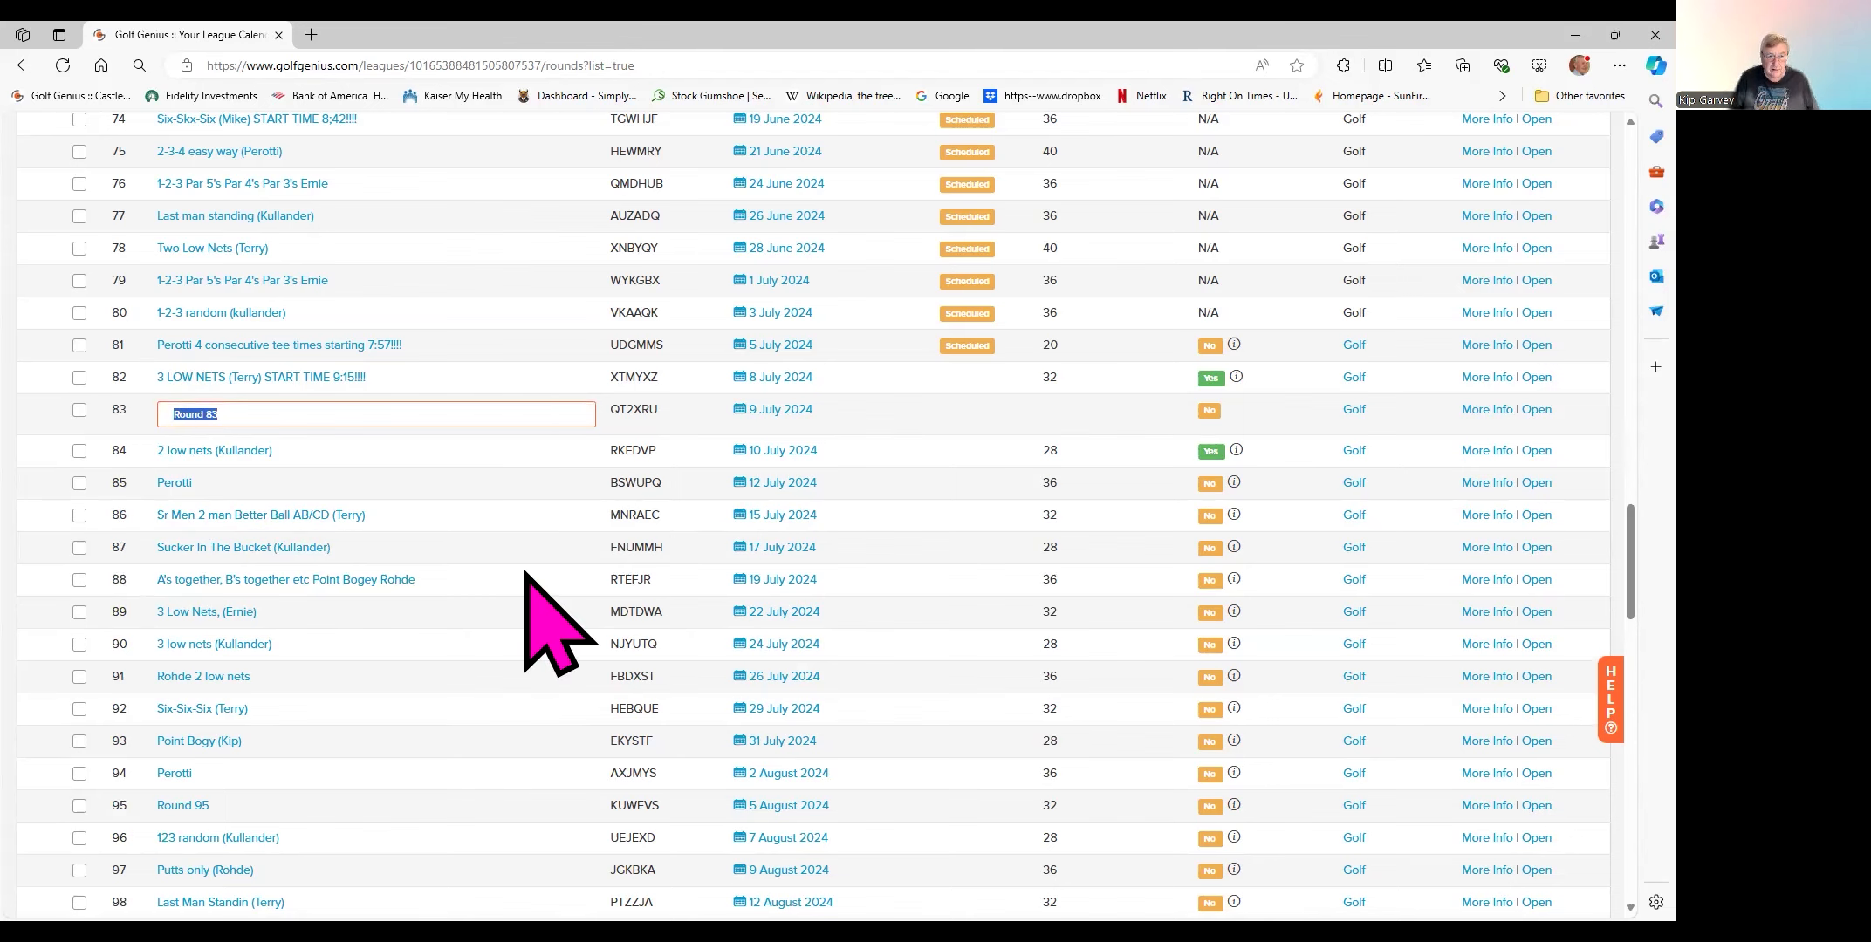
text(6-6-6)
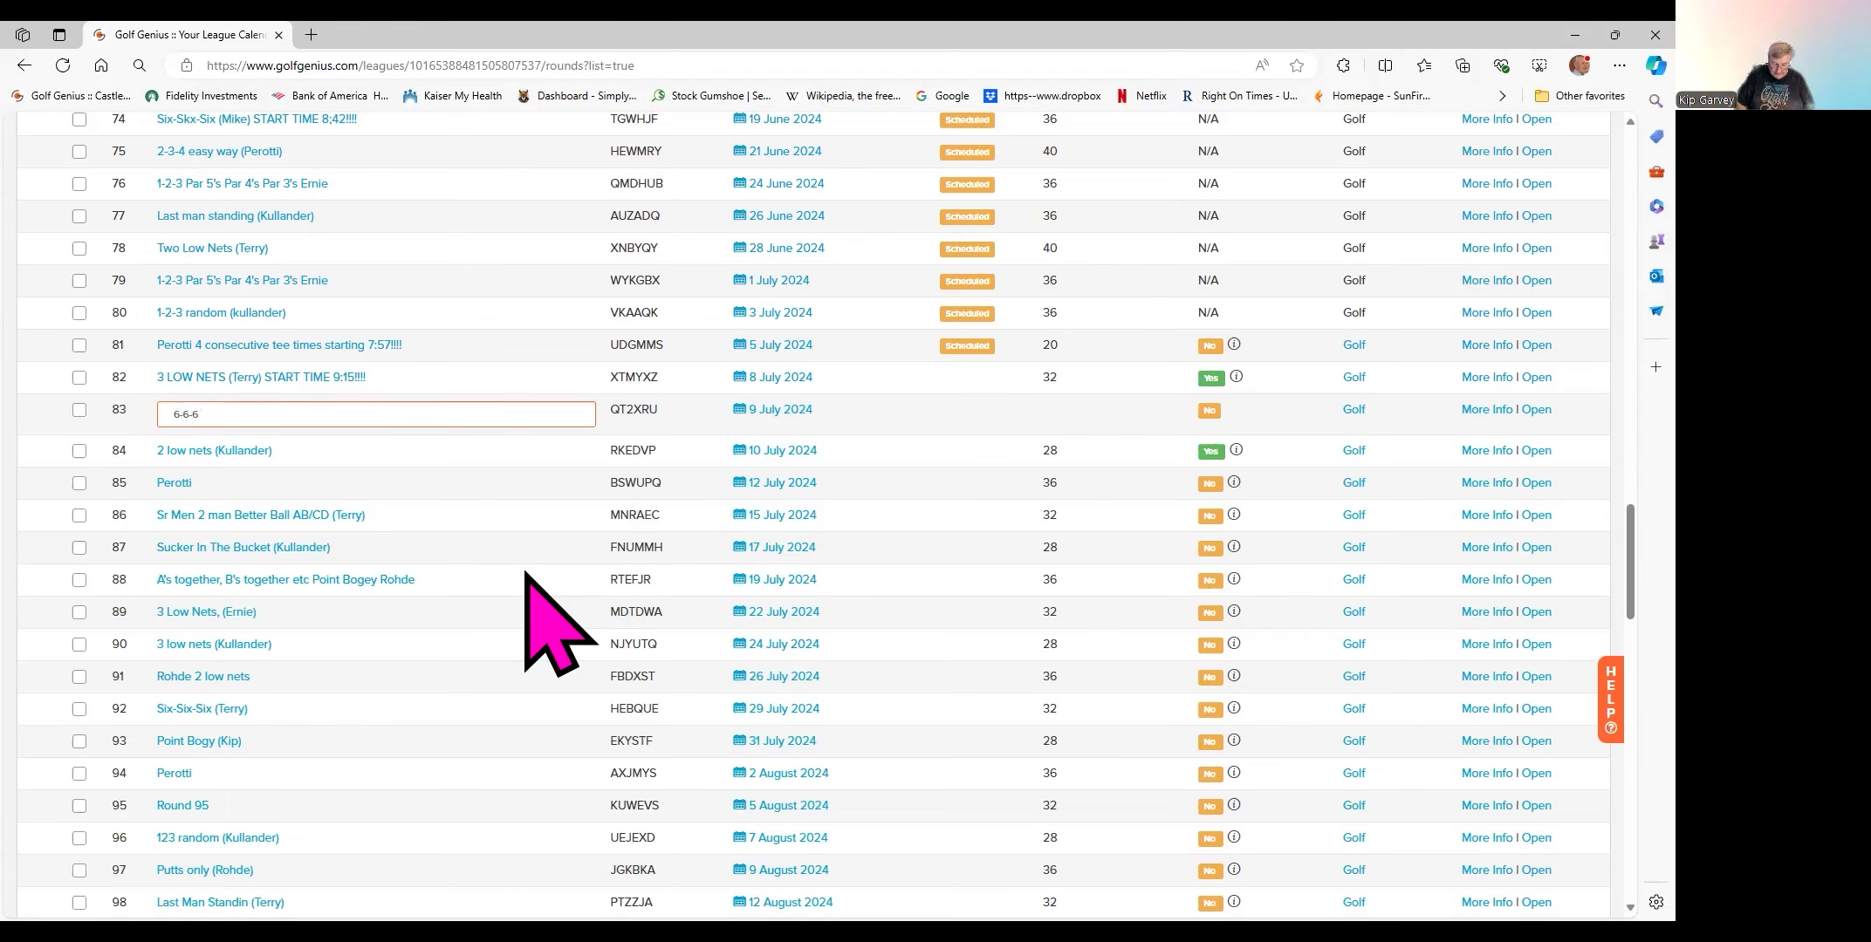
text( Bogus Round (Kip)
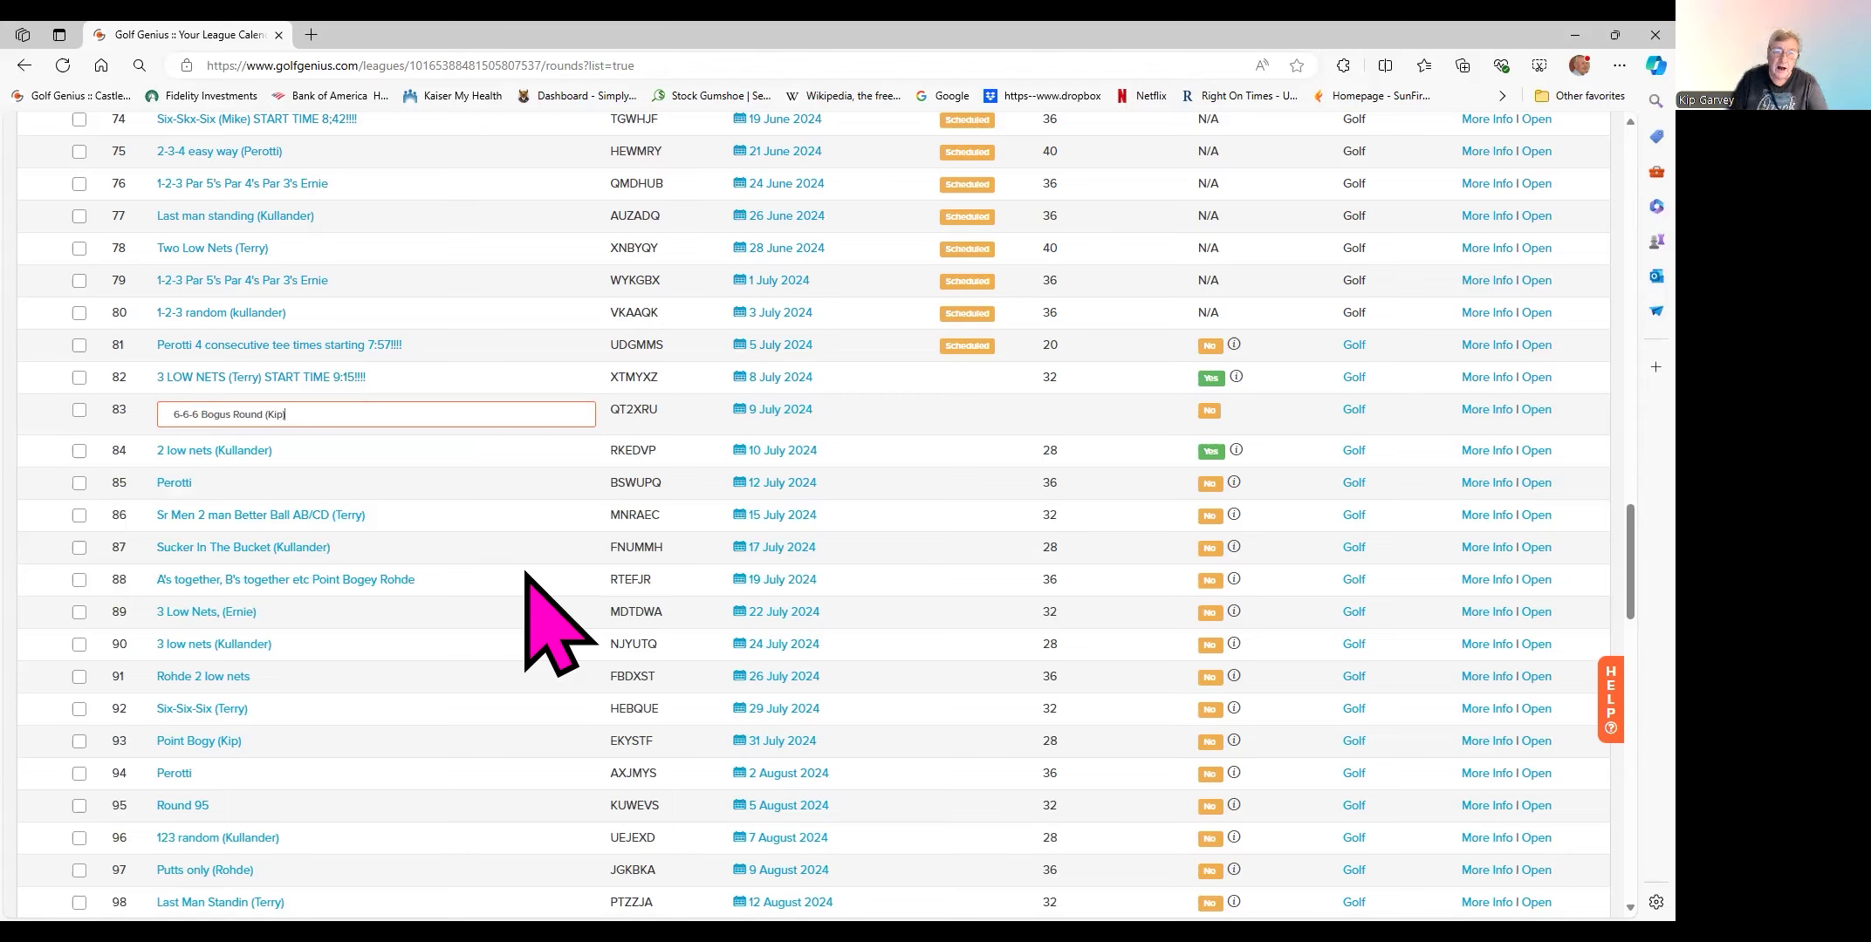
text())
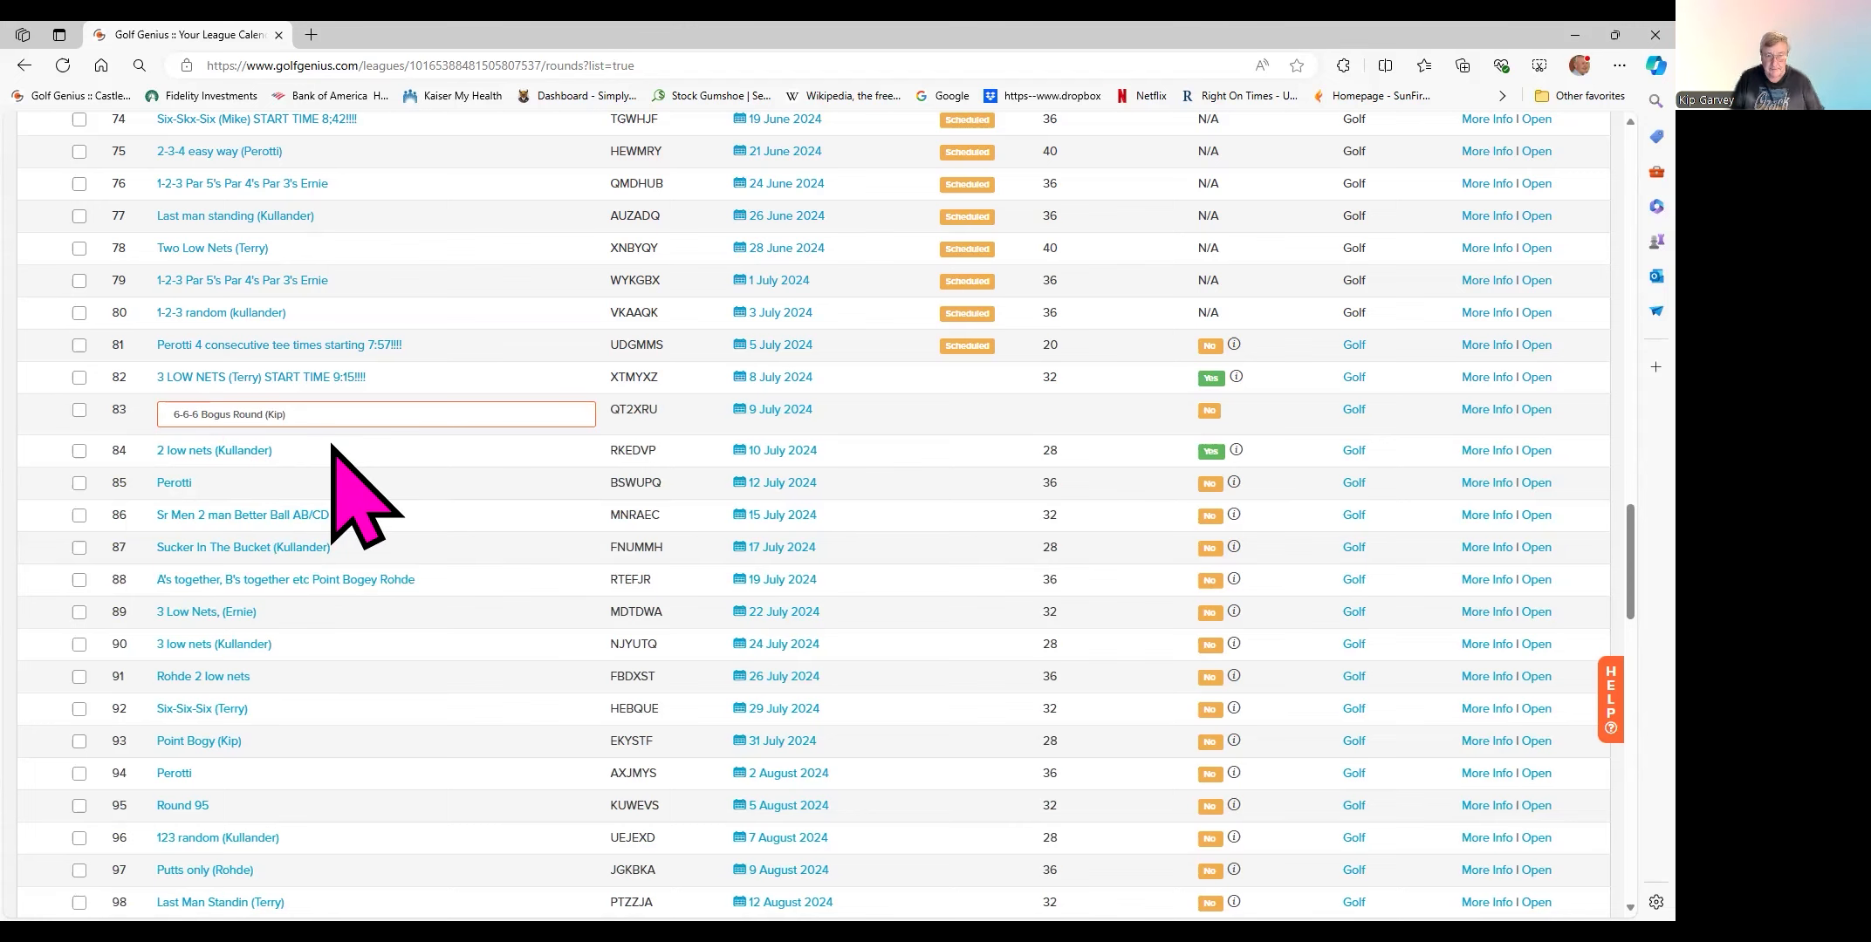
key(Return)
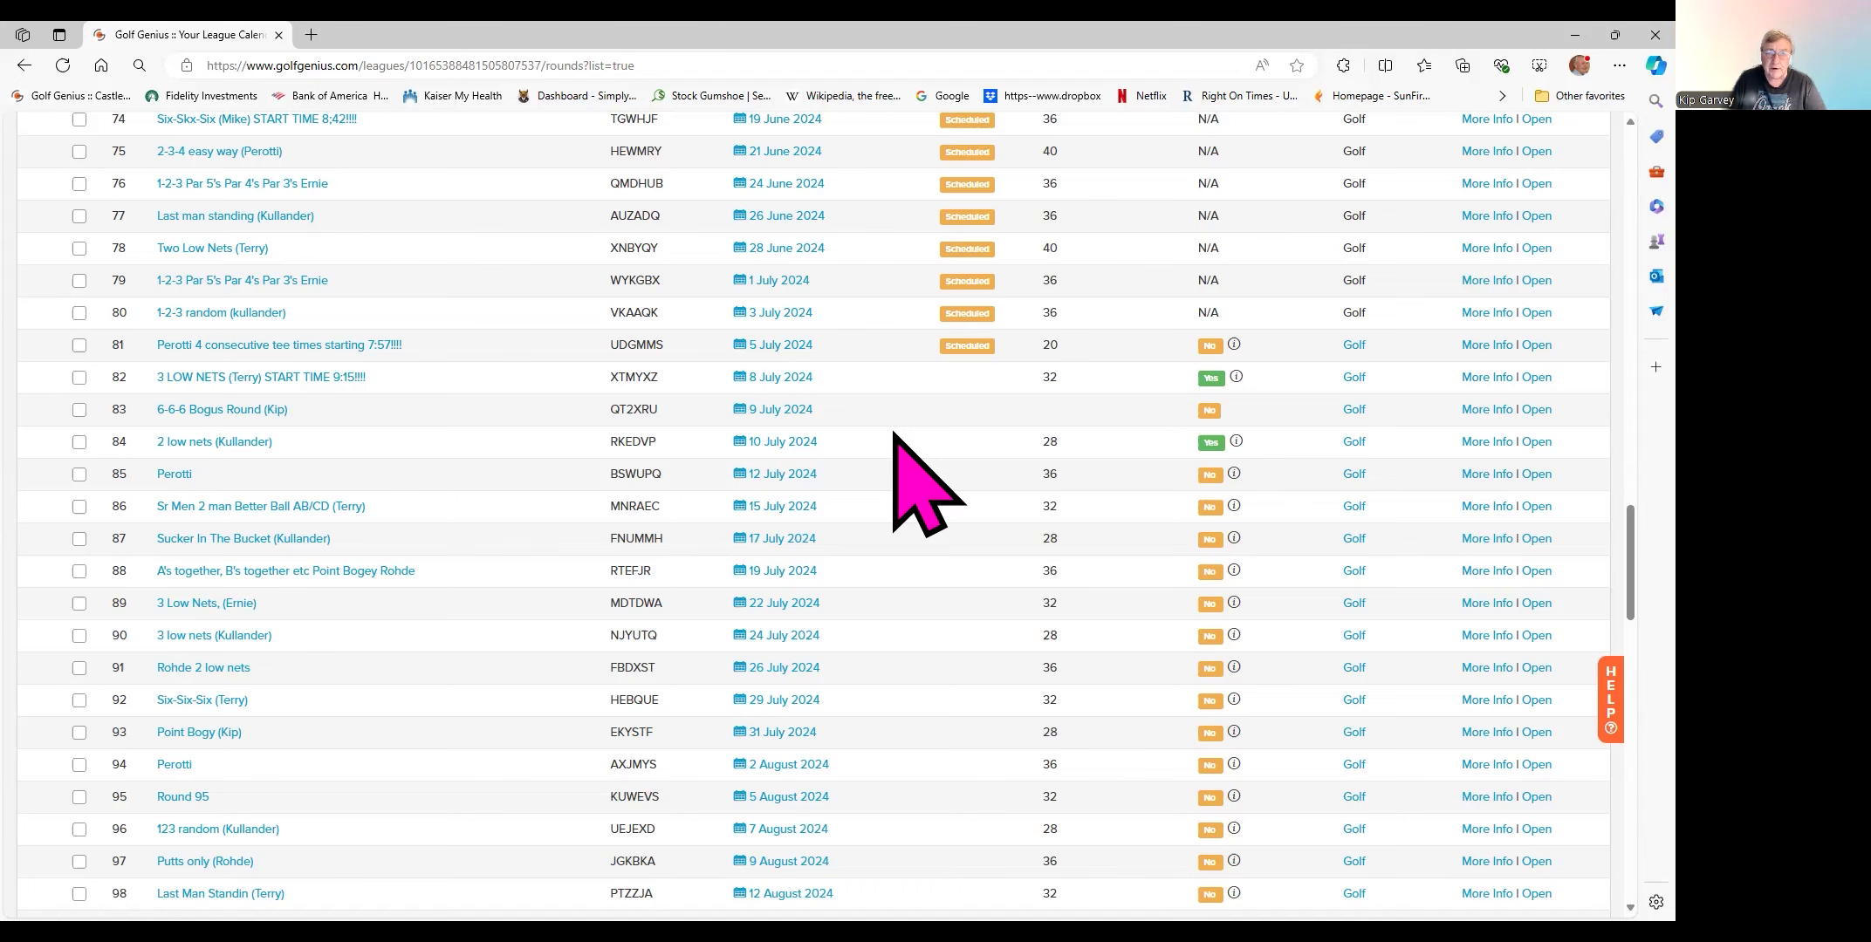
- Reload the Tabular View of Calendar and scroll back to the July 2024 rounds
scroll(894, 433, up, 8)
scroll(894, 434, up, 20)
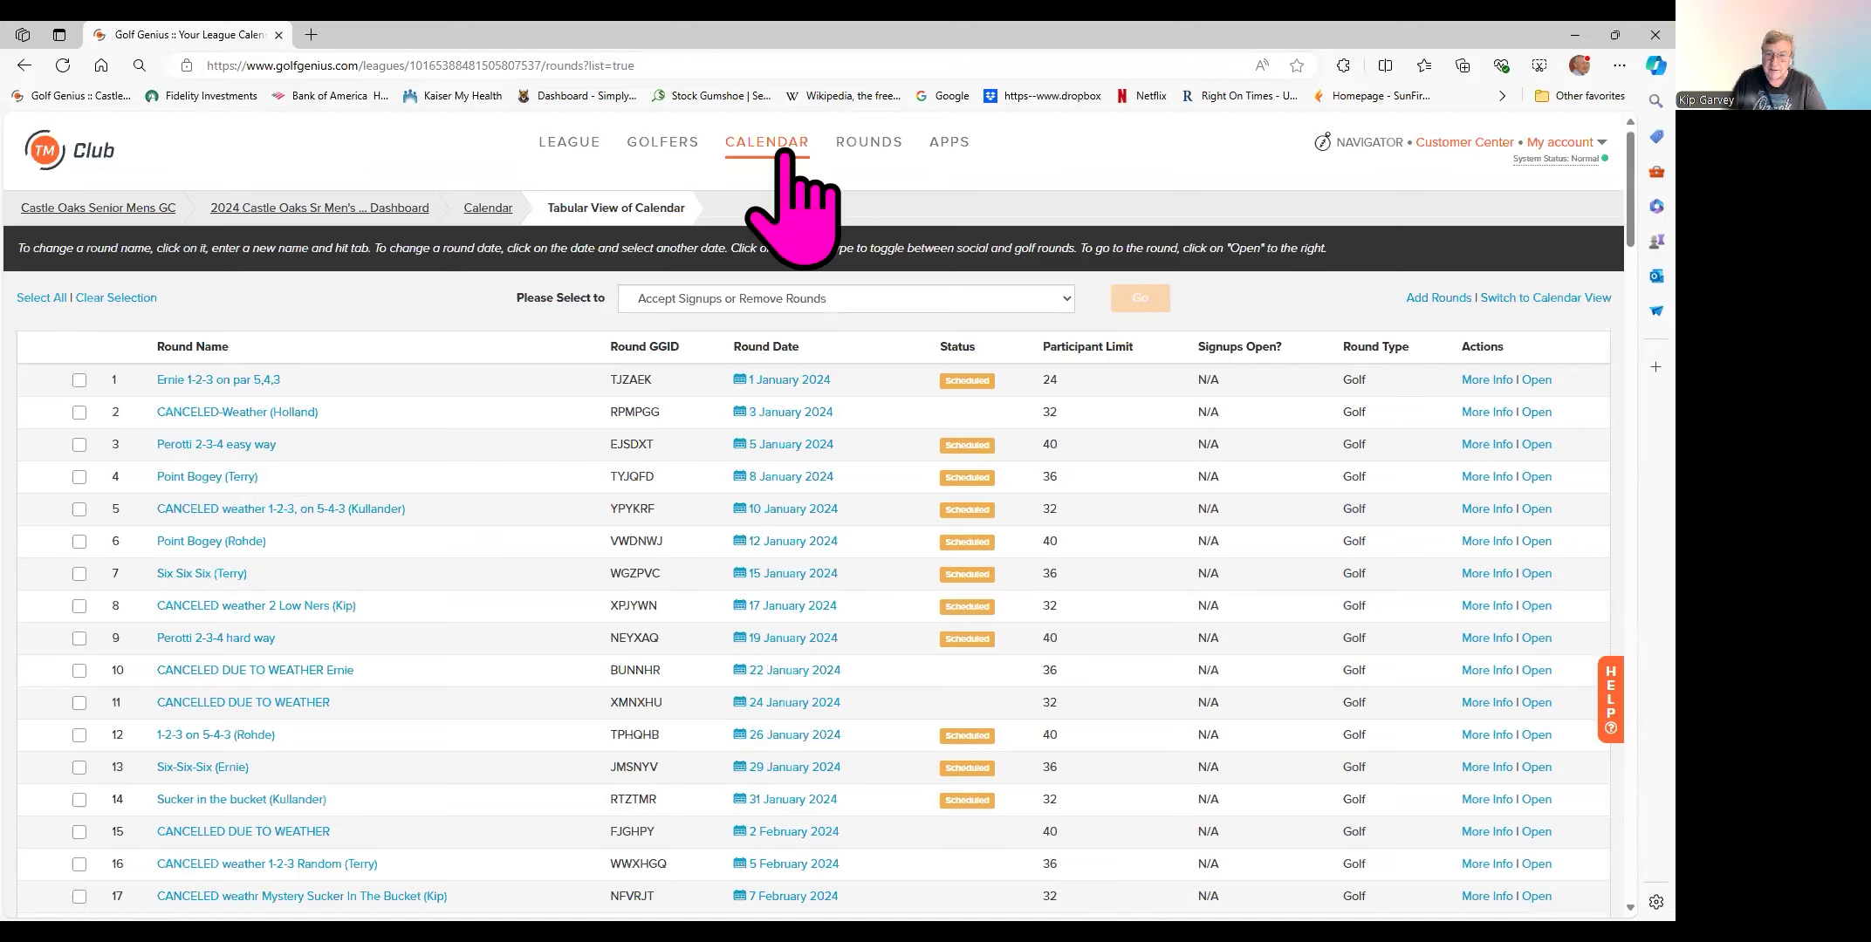
click(782, 148)
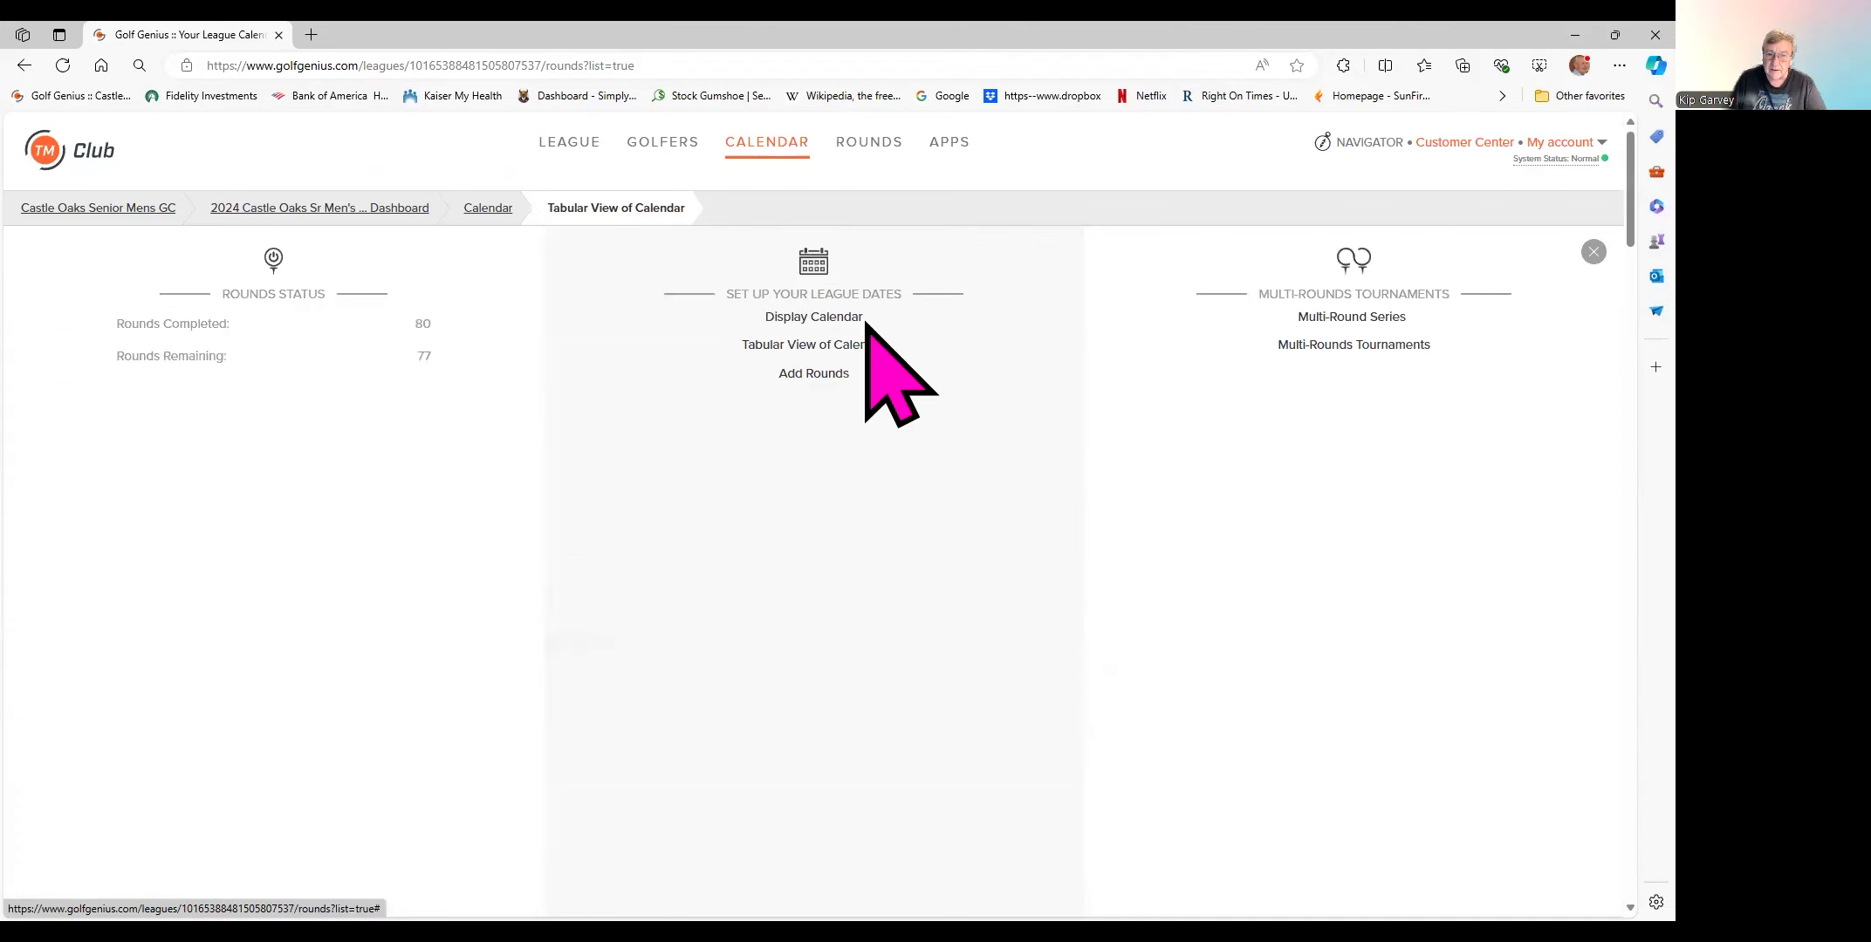
click(799, 345)
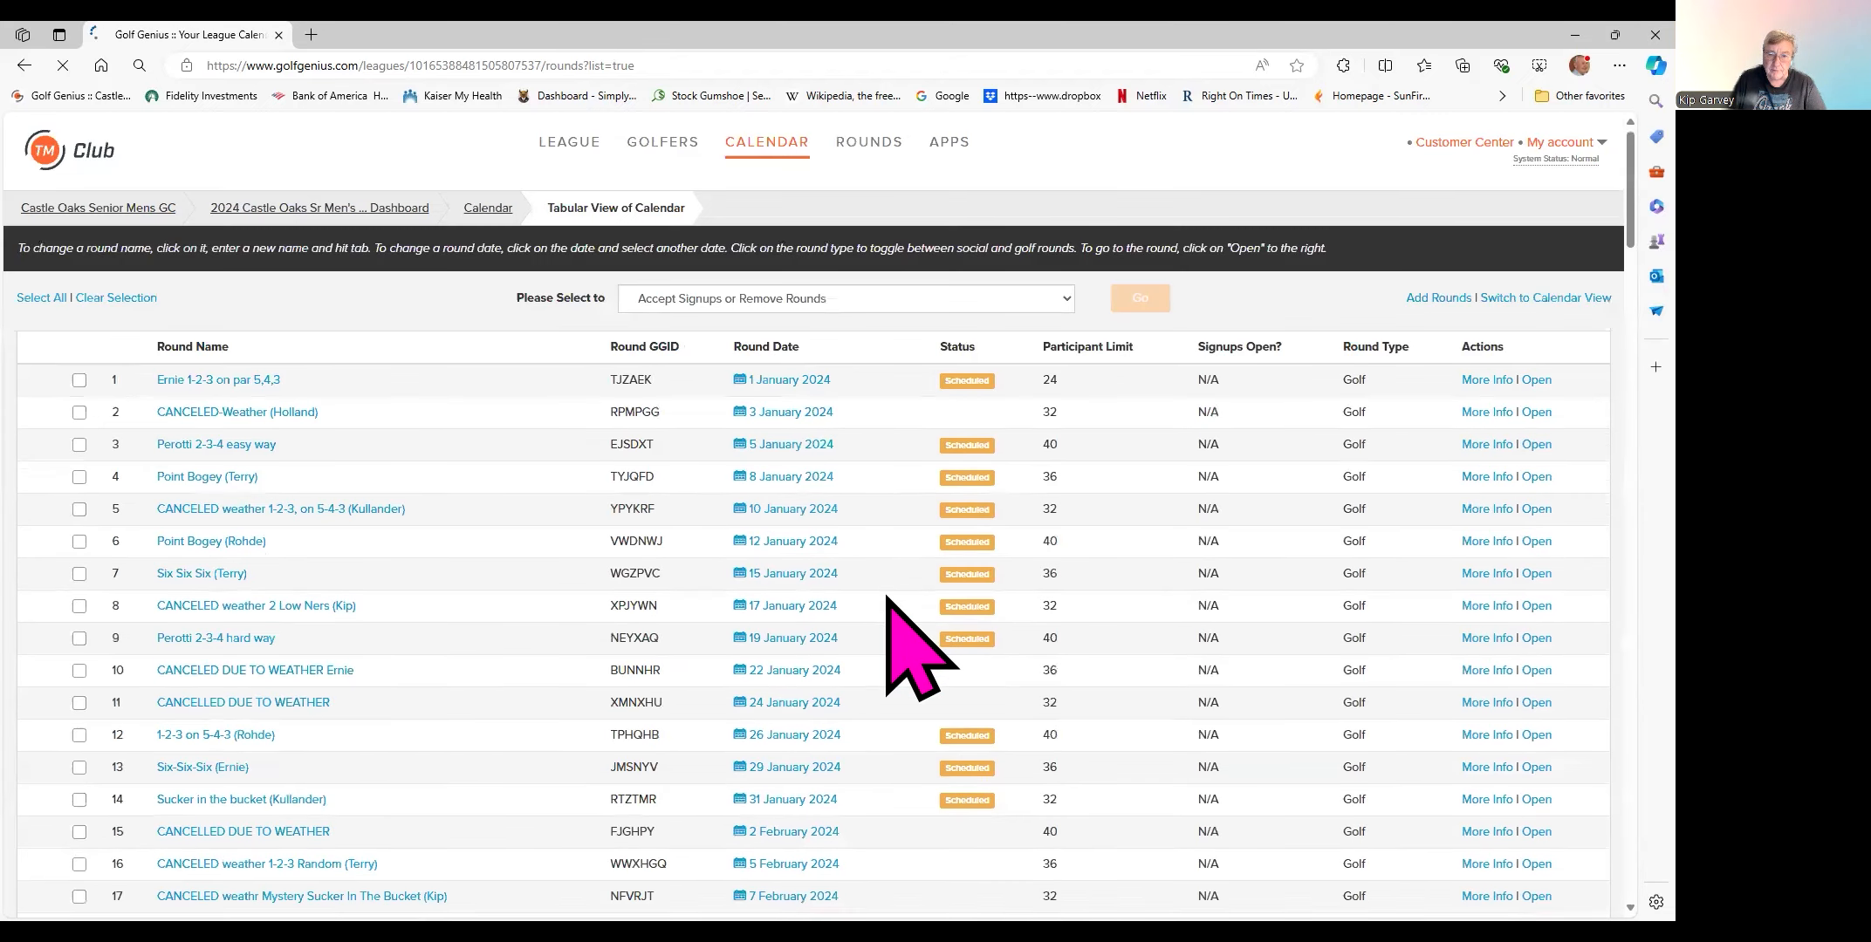
scroll(887, 598, down, 15)
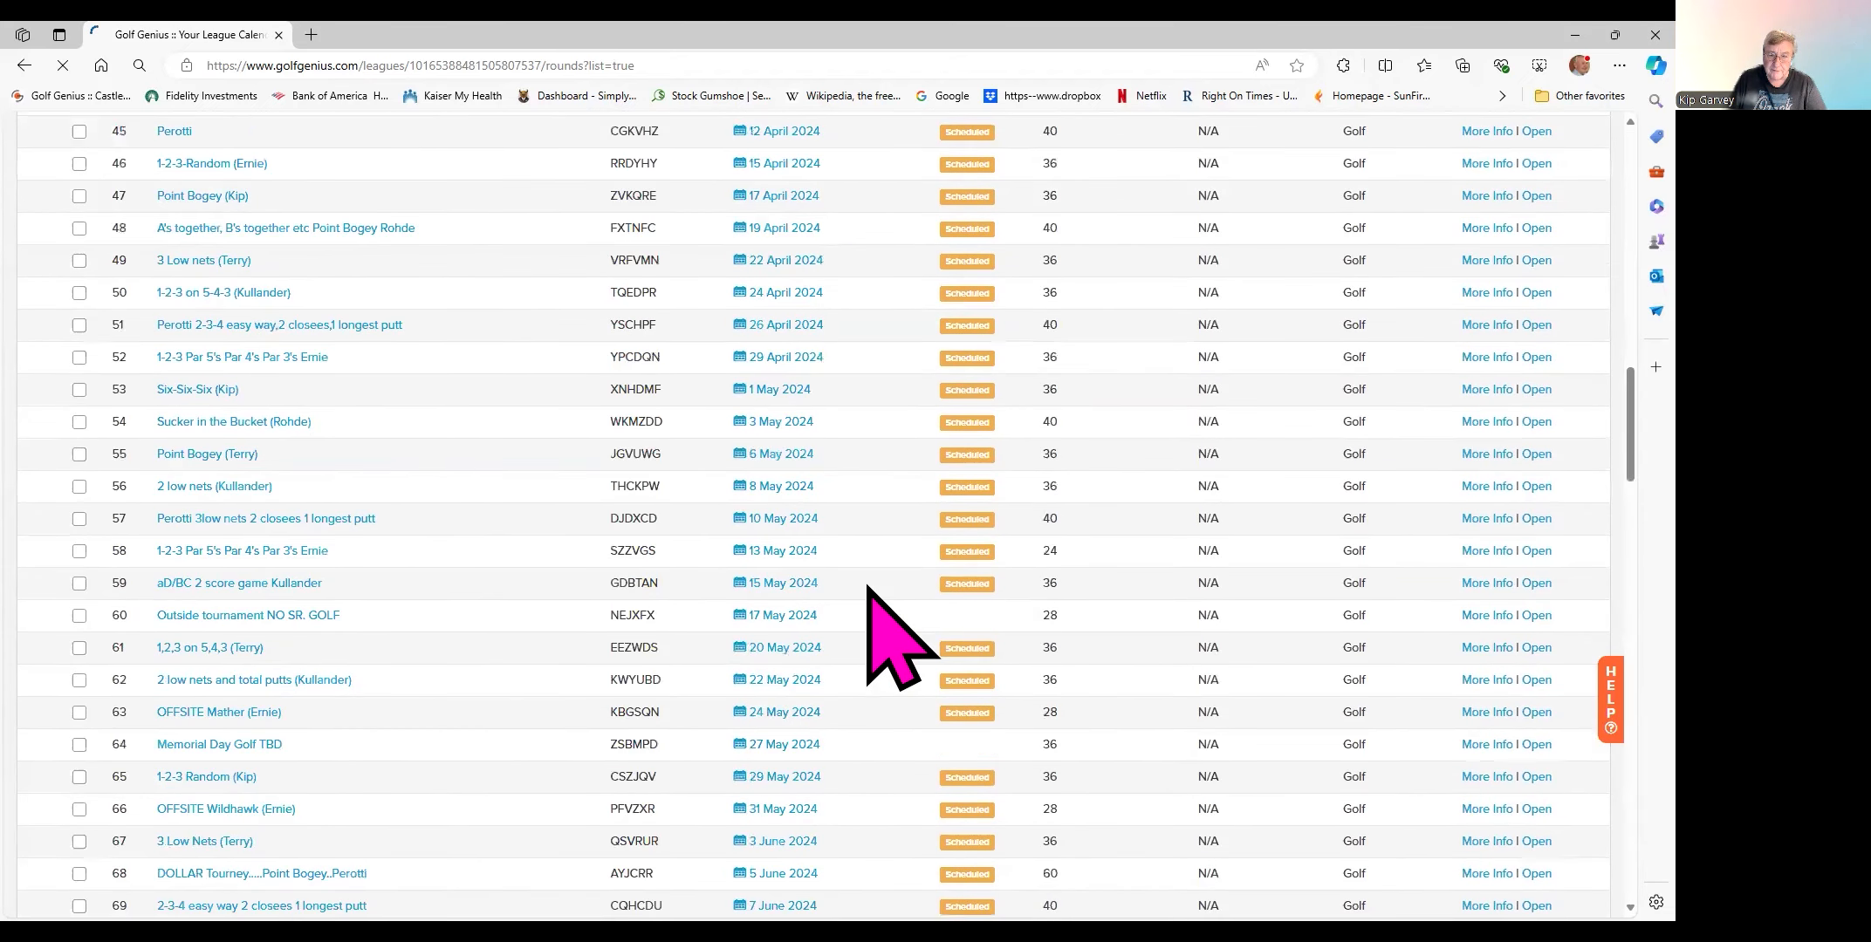
scroll(872, 597, down, 14)
scroll(873, 418, up, 2)
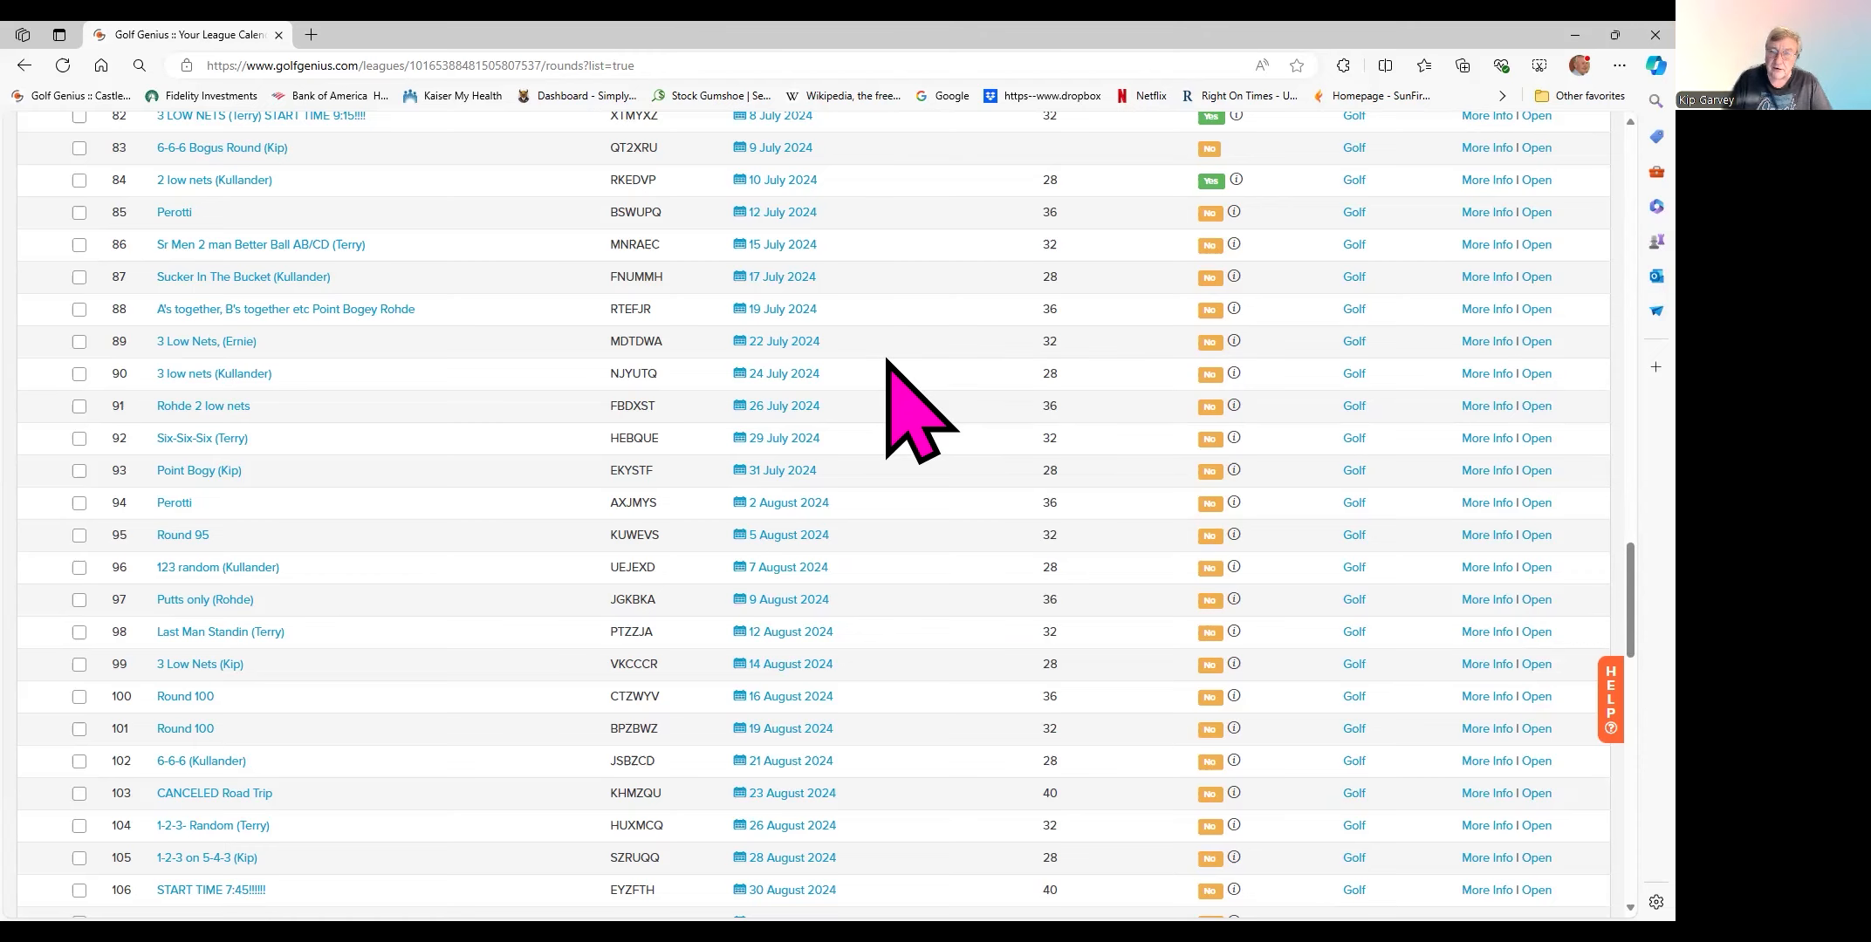
scroll(887, 360, up, 1)
scroll(887, 360, up, 8)
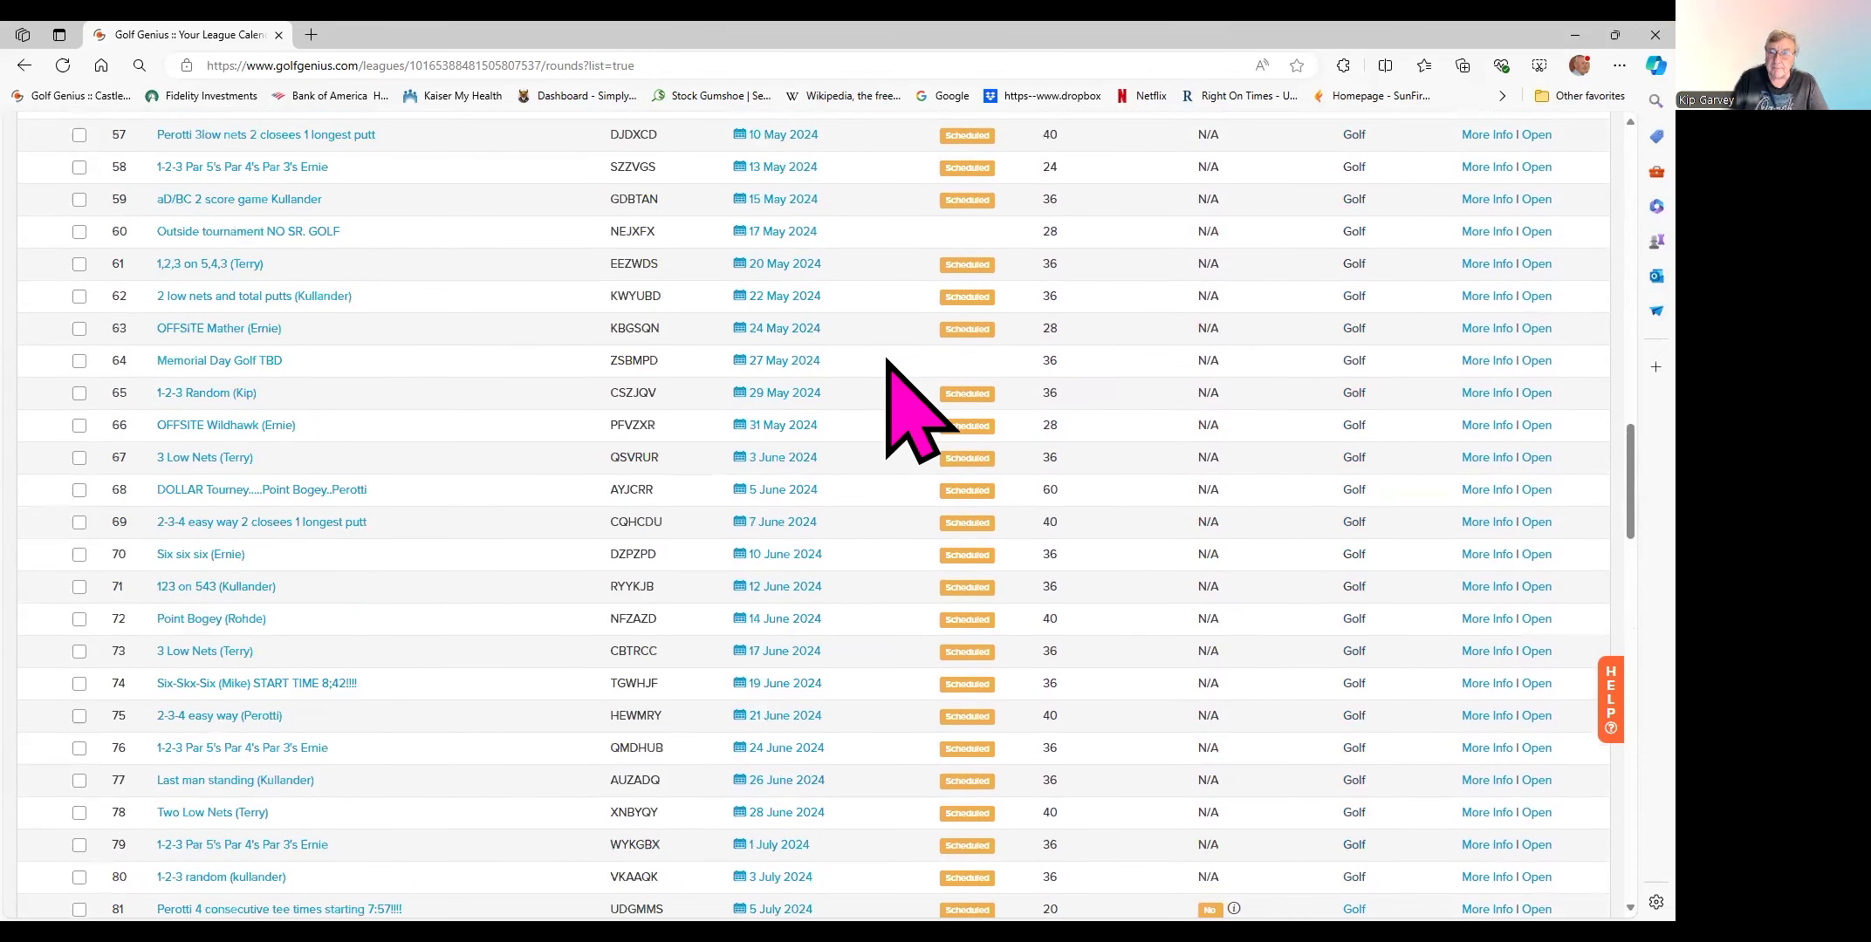
scroll(886, 361, up, 20)
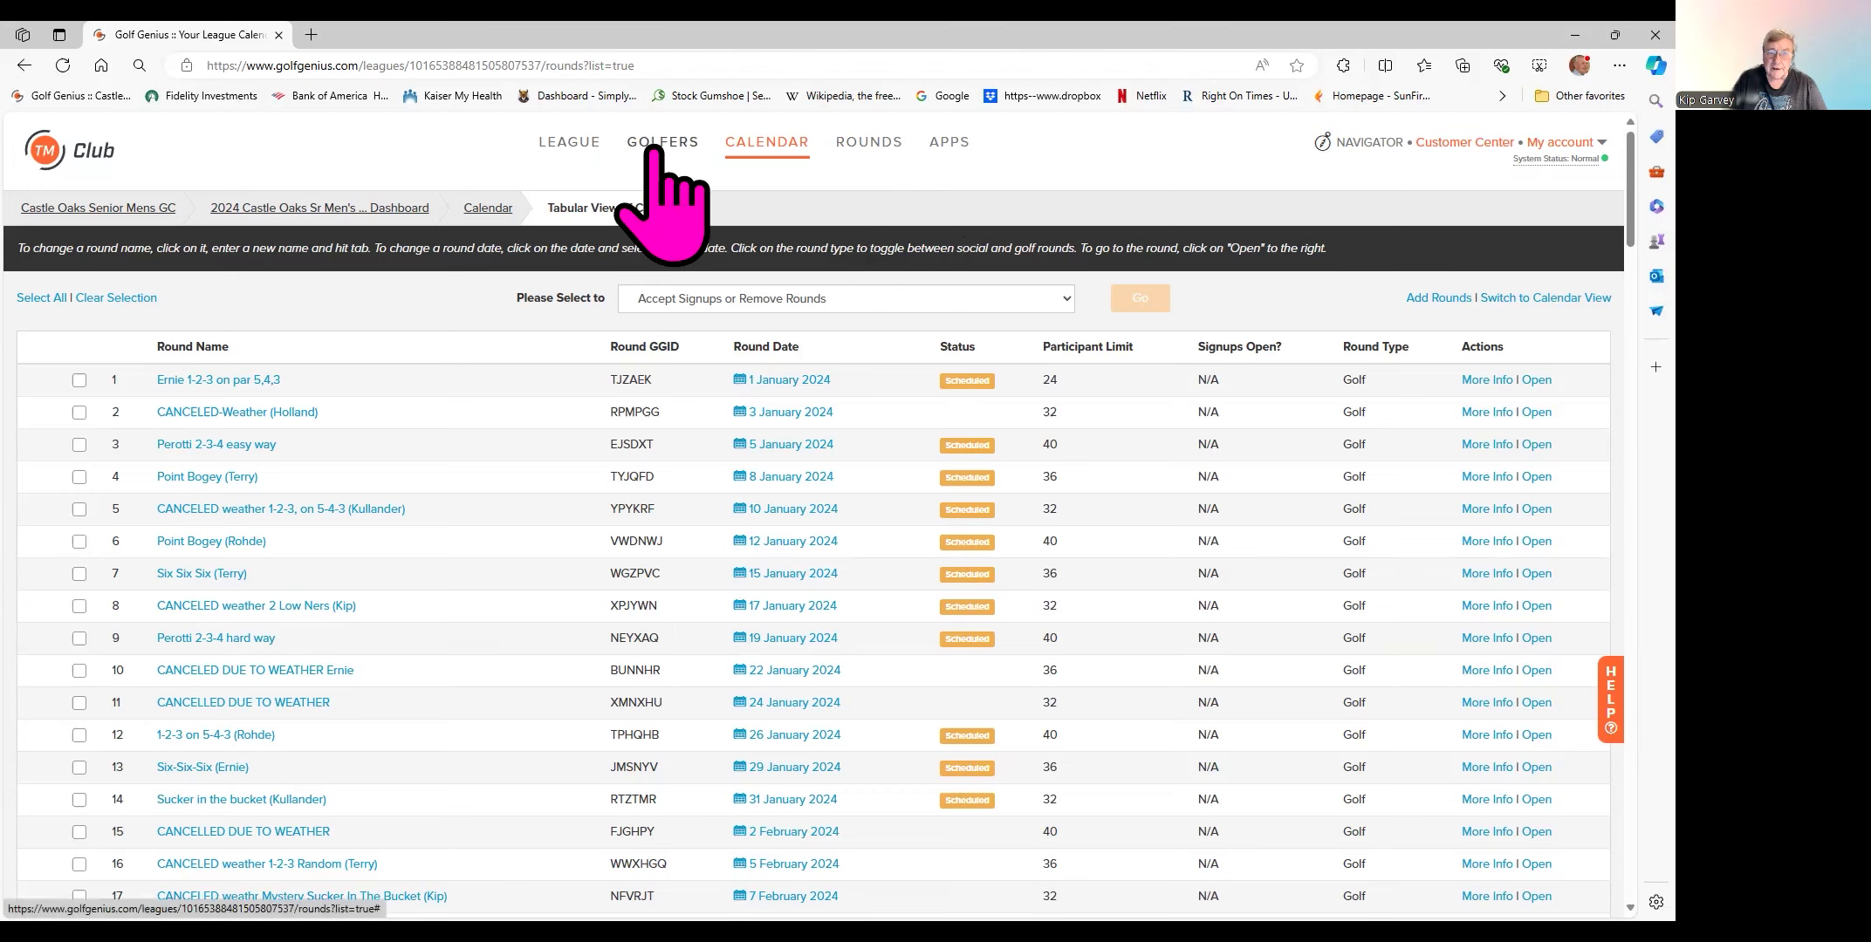
- Choose 6-6-6 Bogus Round (Kip), Tue July 9, in the Rounds Select a Round dropdown
click(864, 154)
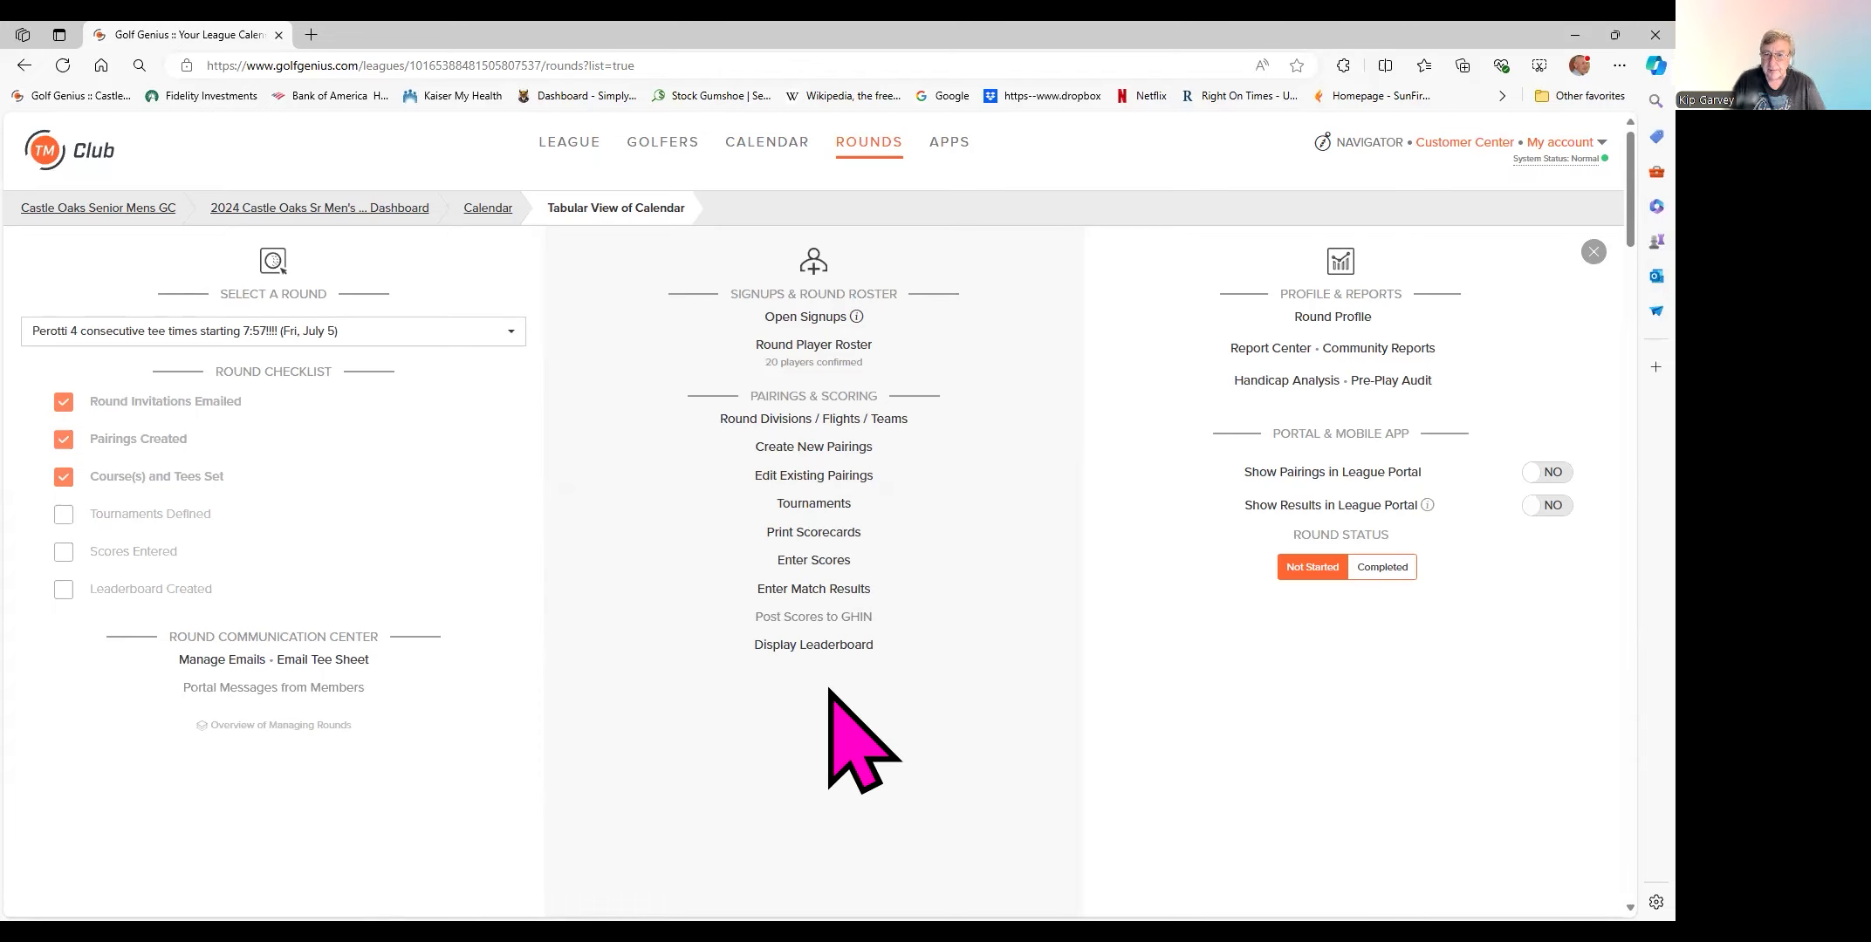
click(513, 333)
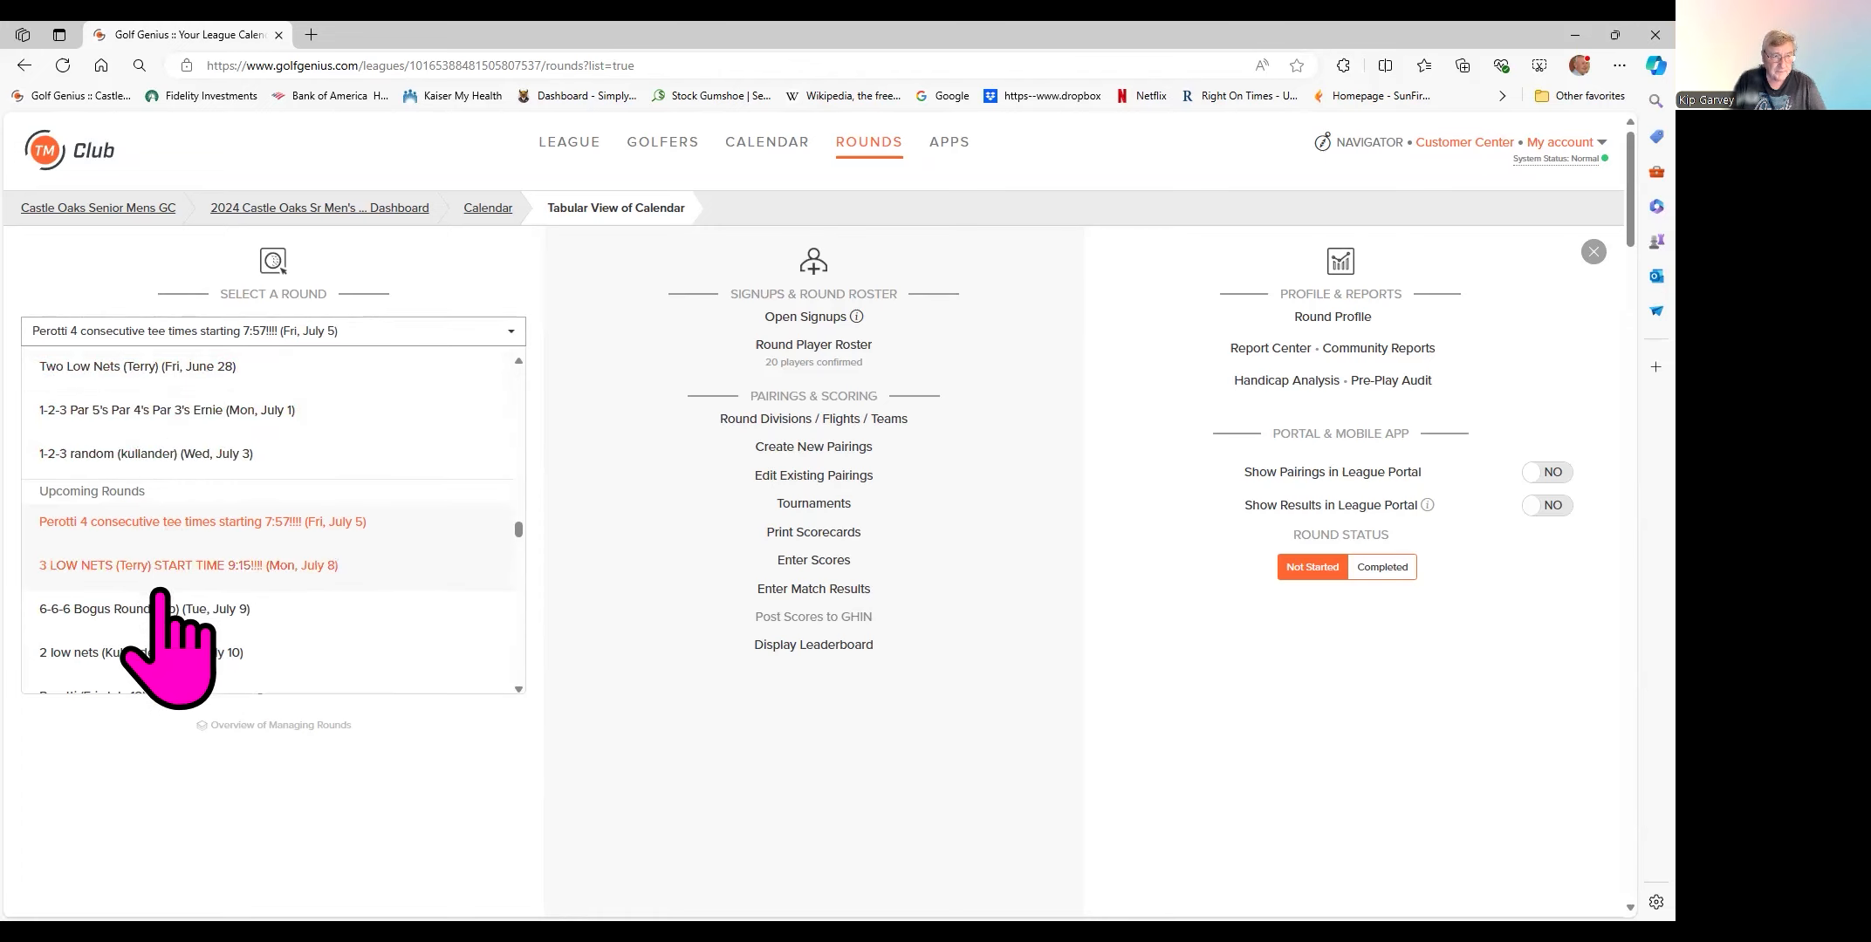
click(112, 611)
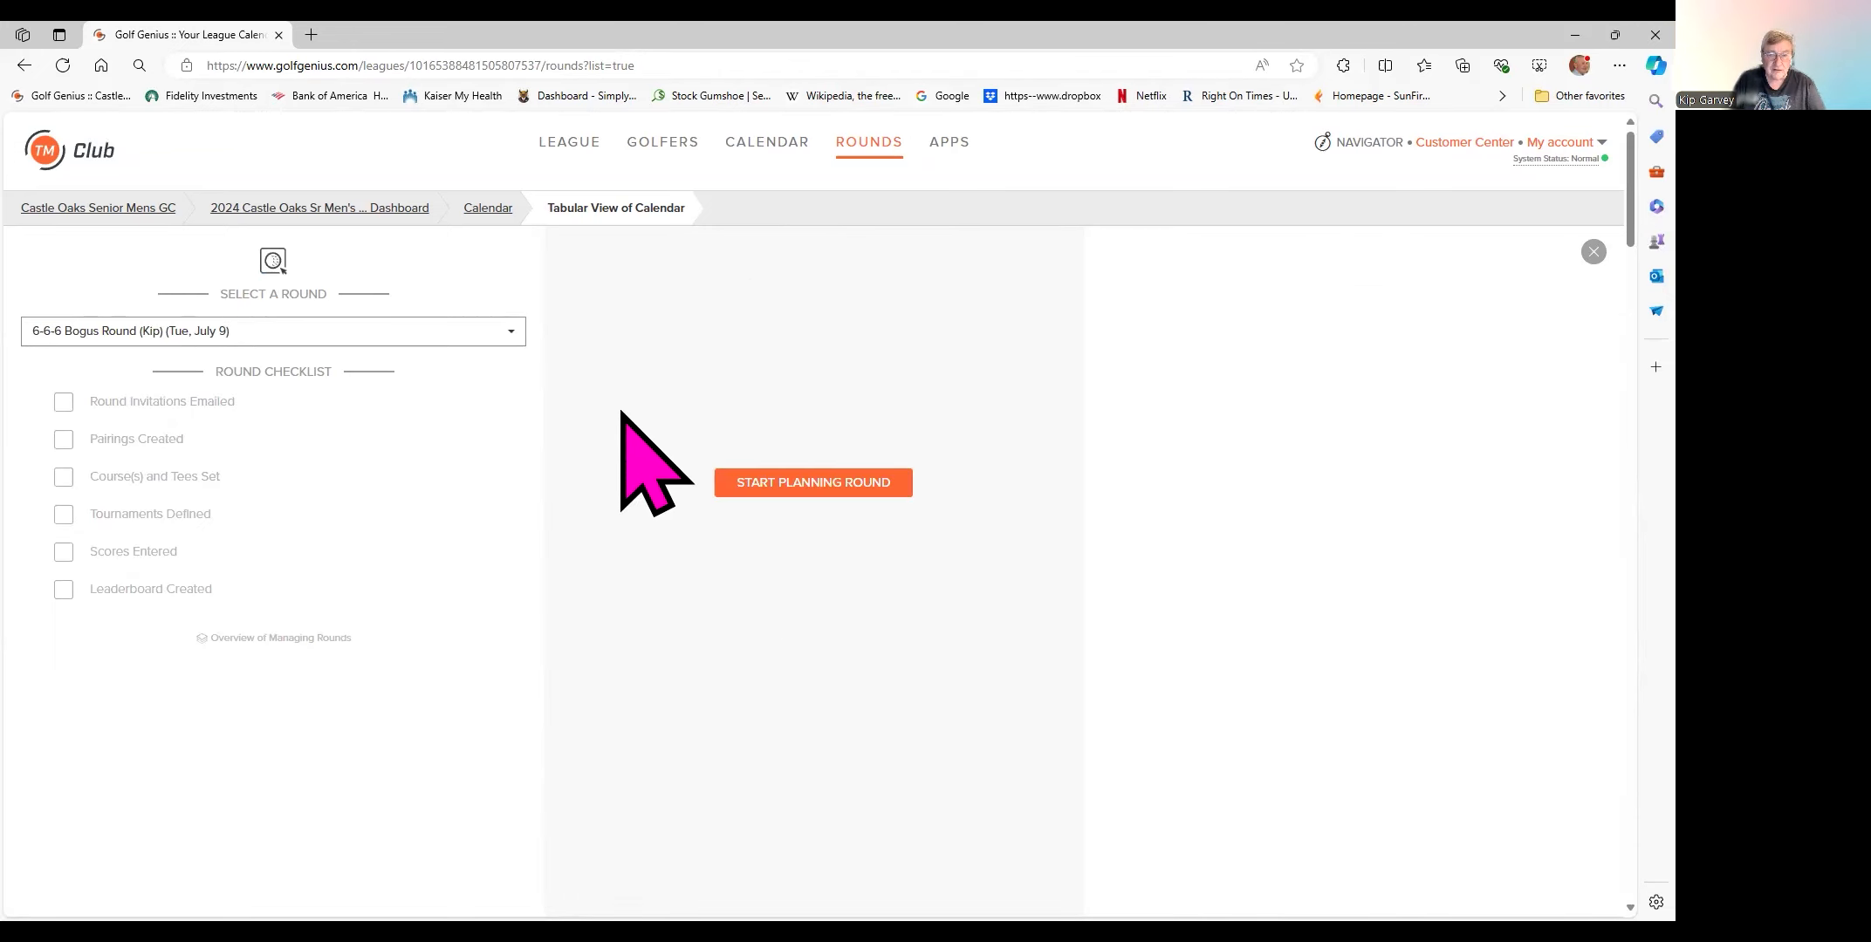
- Start planning the 6-6-6 Bogus Round and open its round menu from the breadcrumb
click(821, 493)
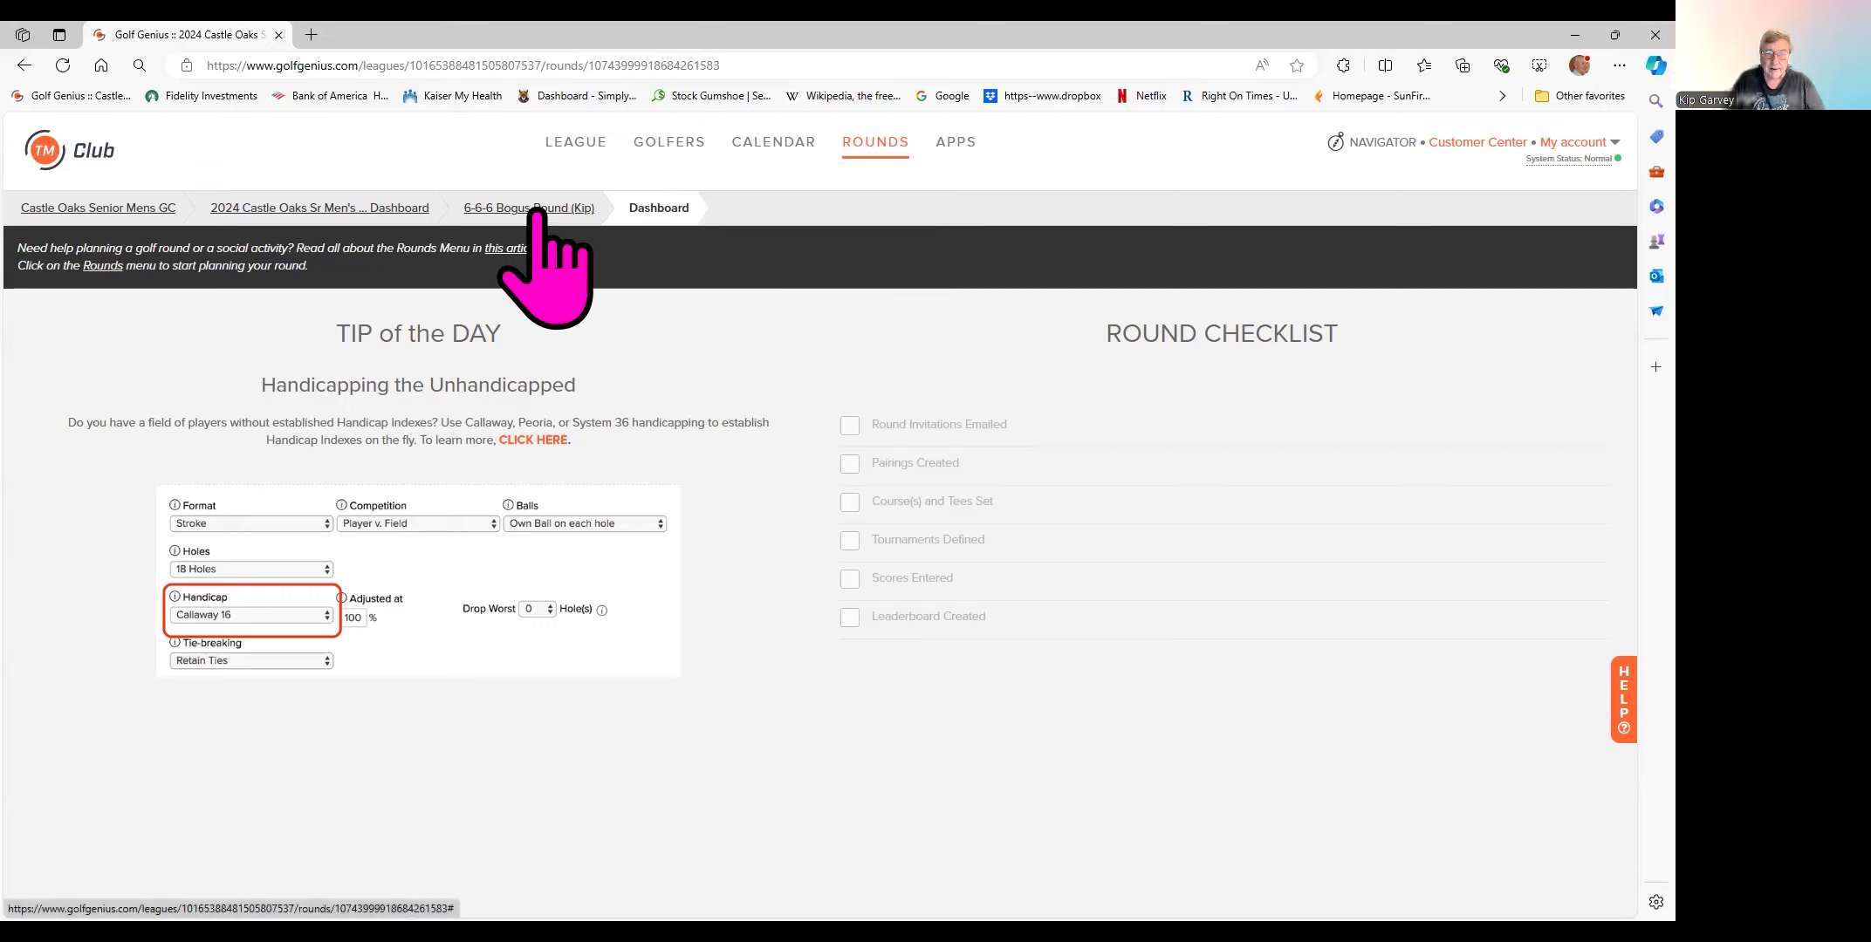
click(539, 210)
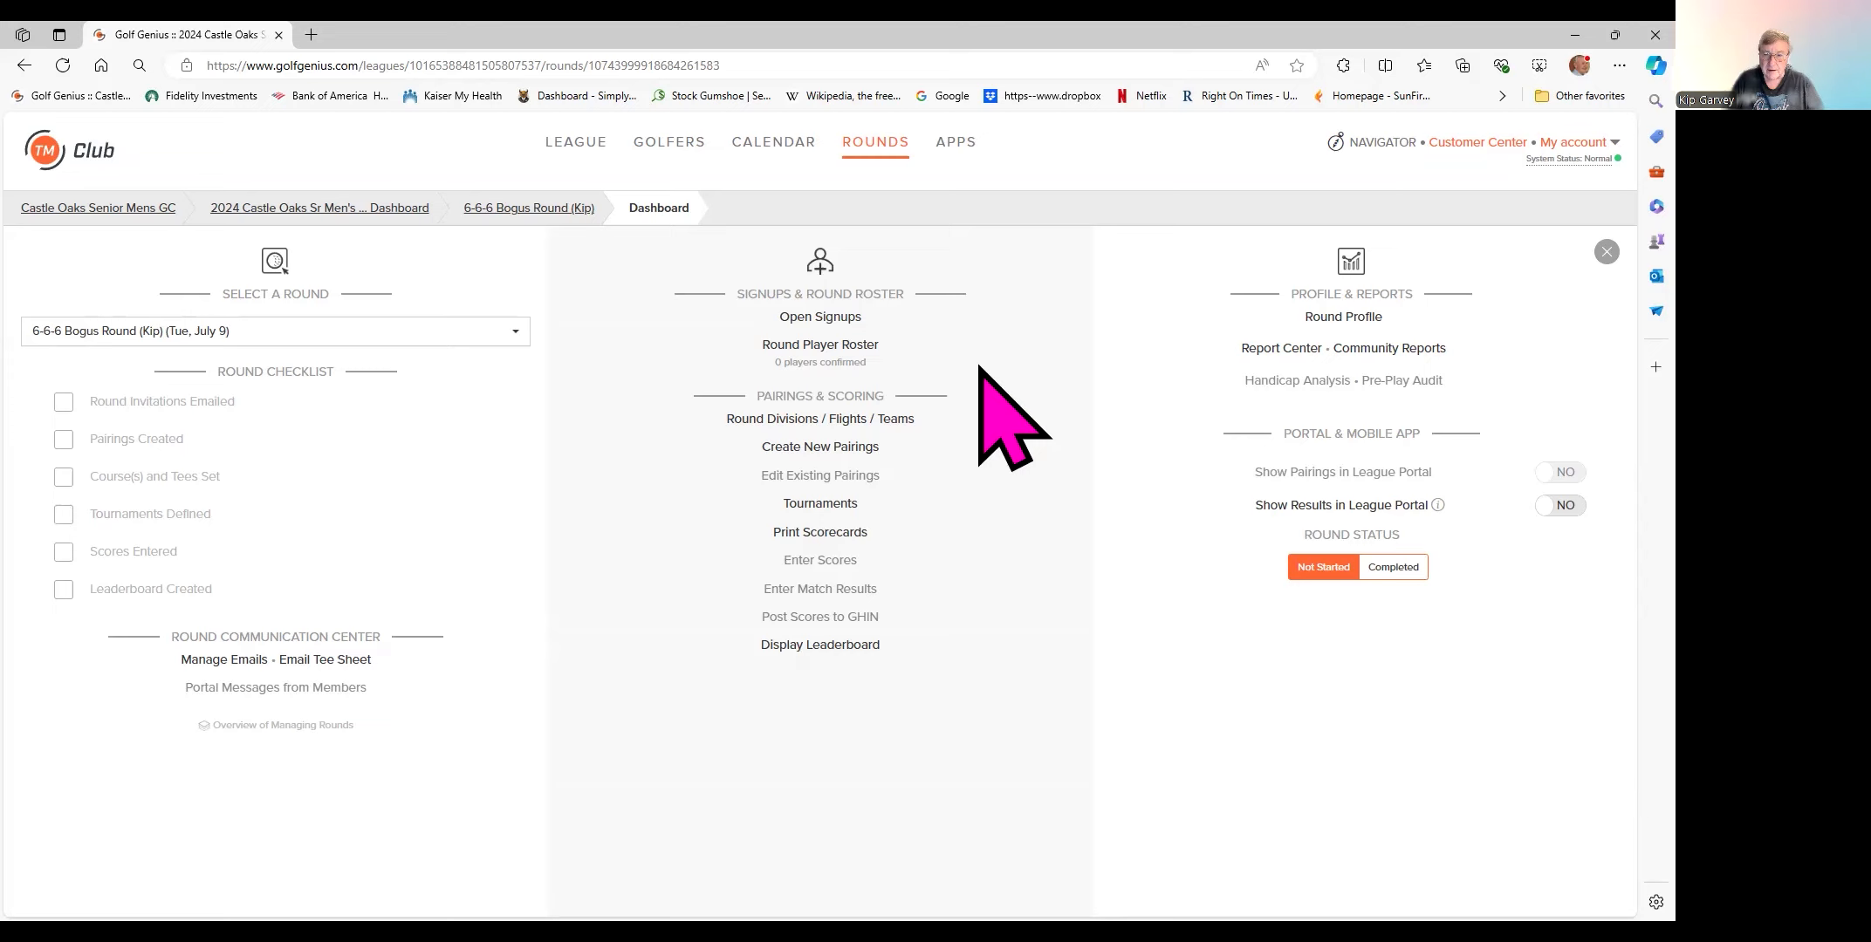
- Open Round Player Roster and check the Waitlisted, Invited and Players Not Attending (98) tabs
click(816, 348)
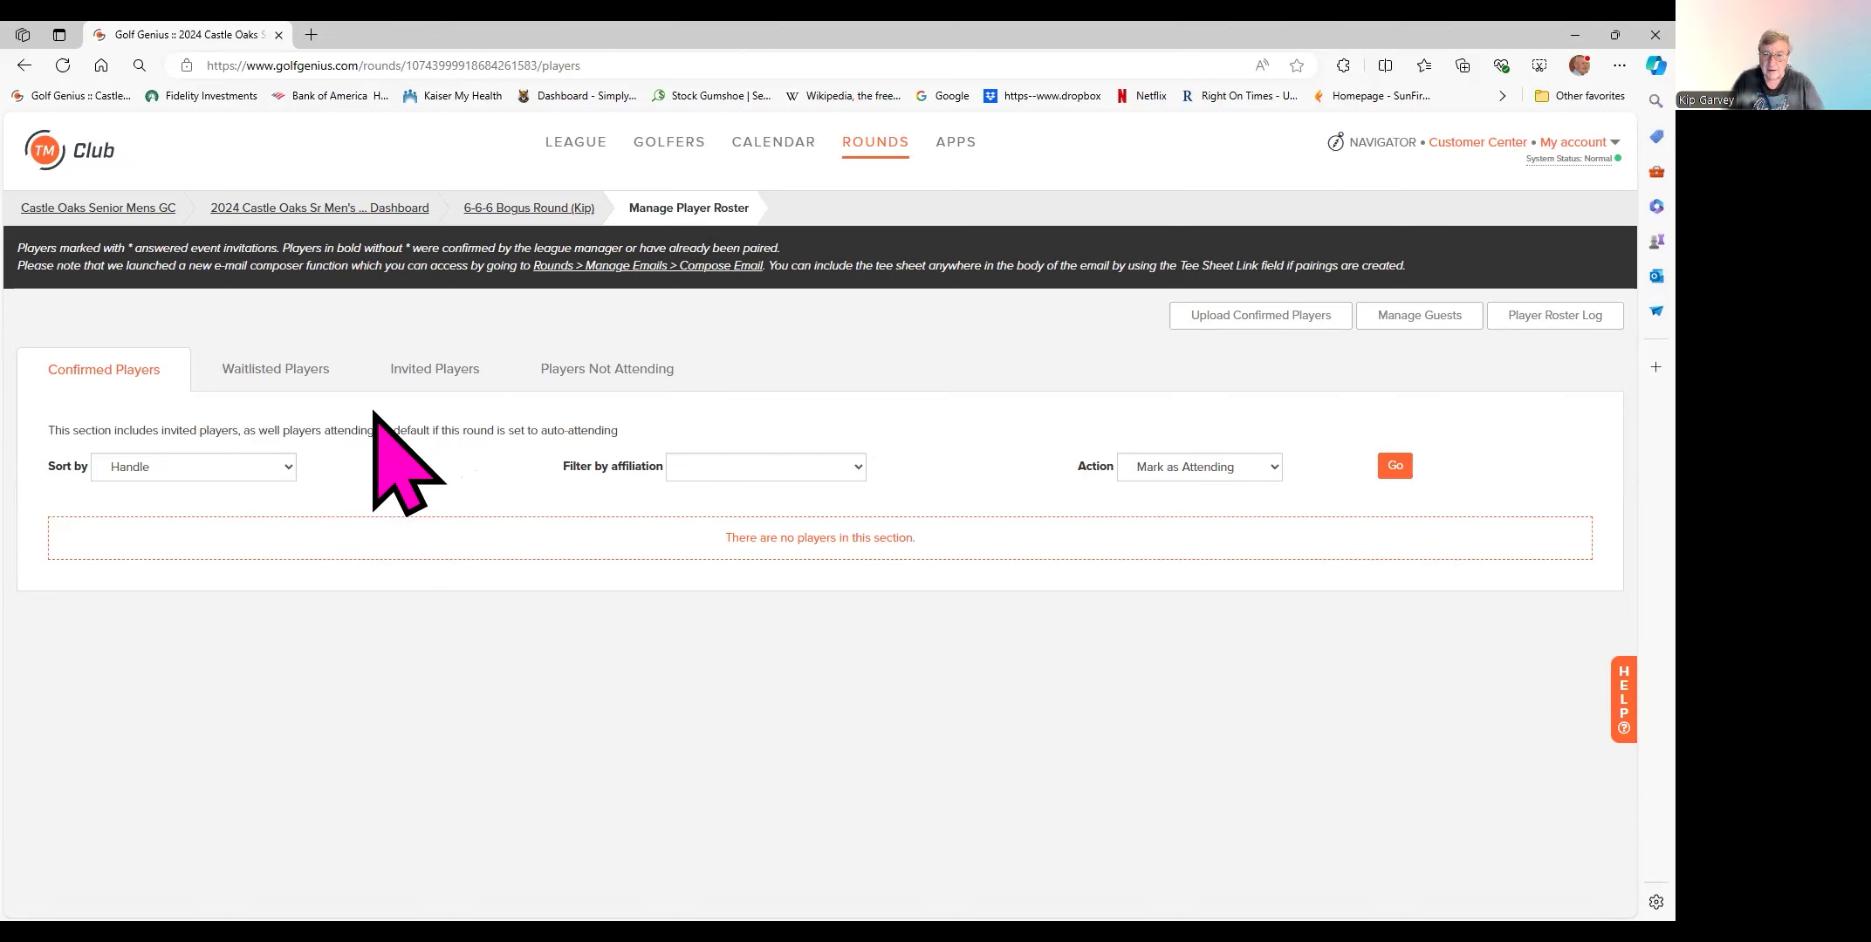
click(258, 368)
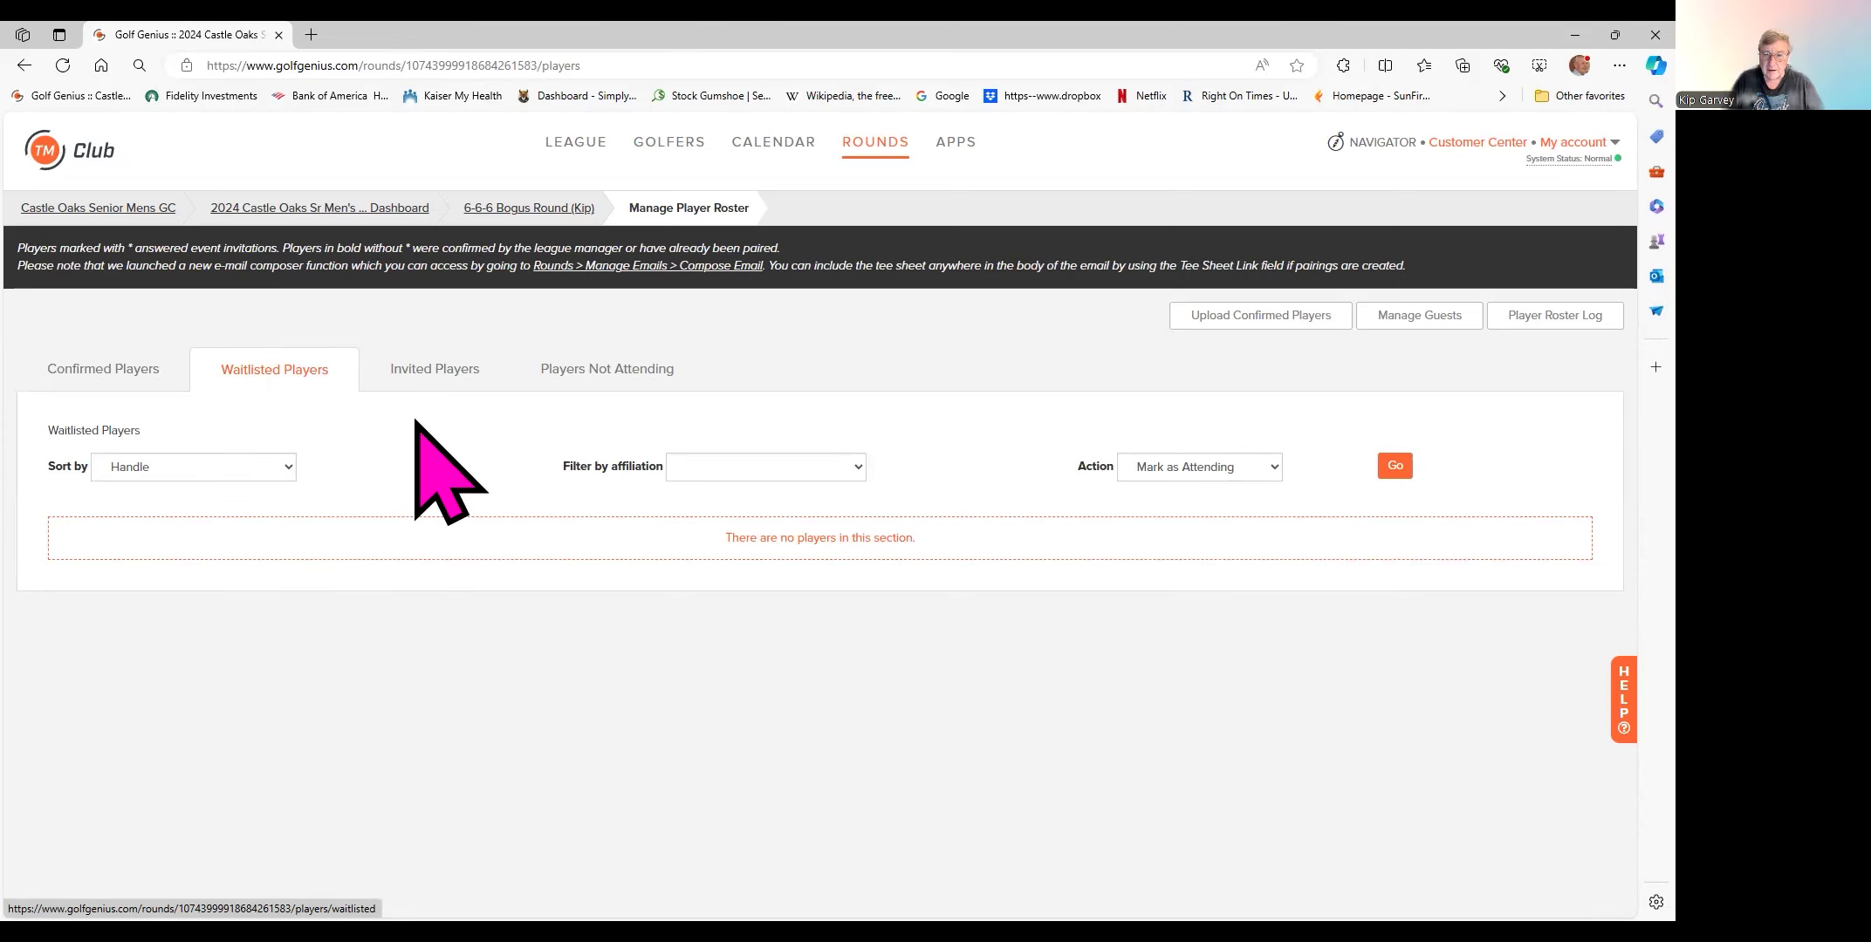
click(435, 370)
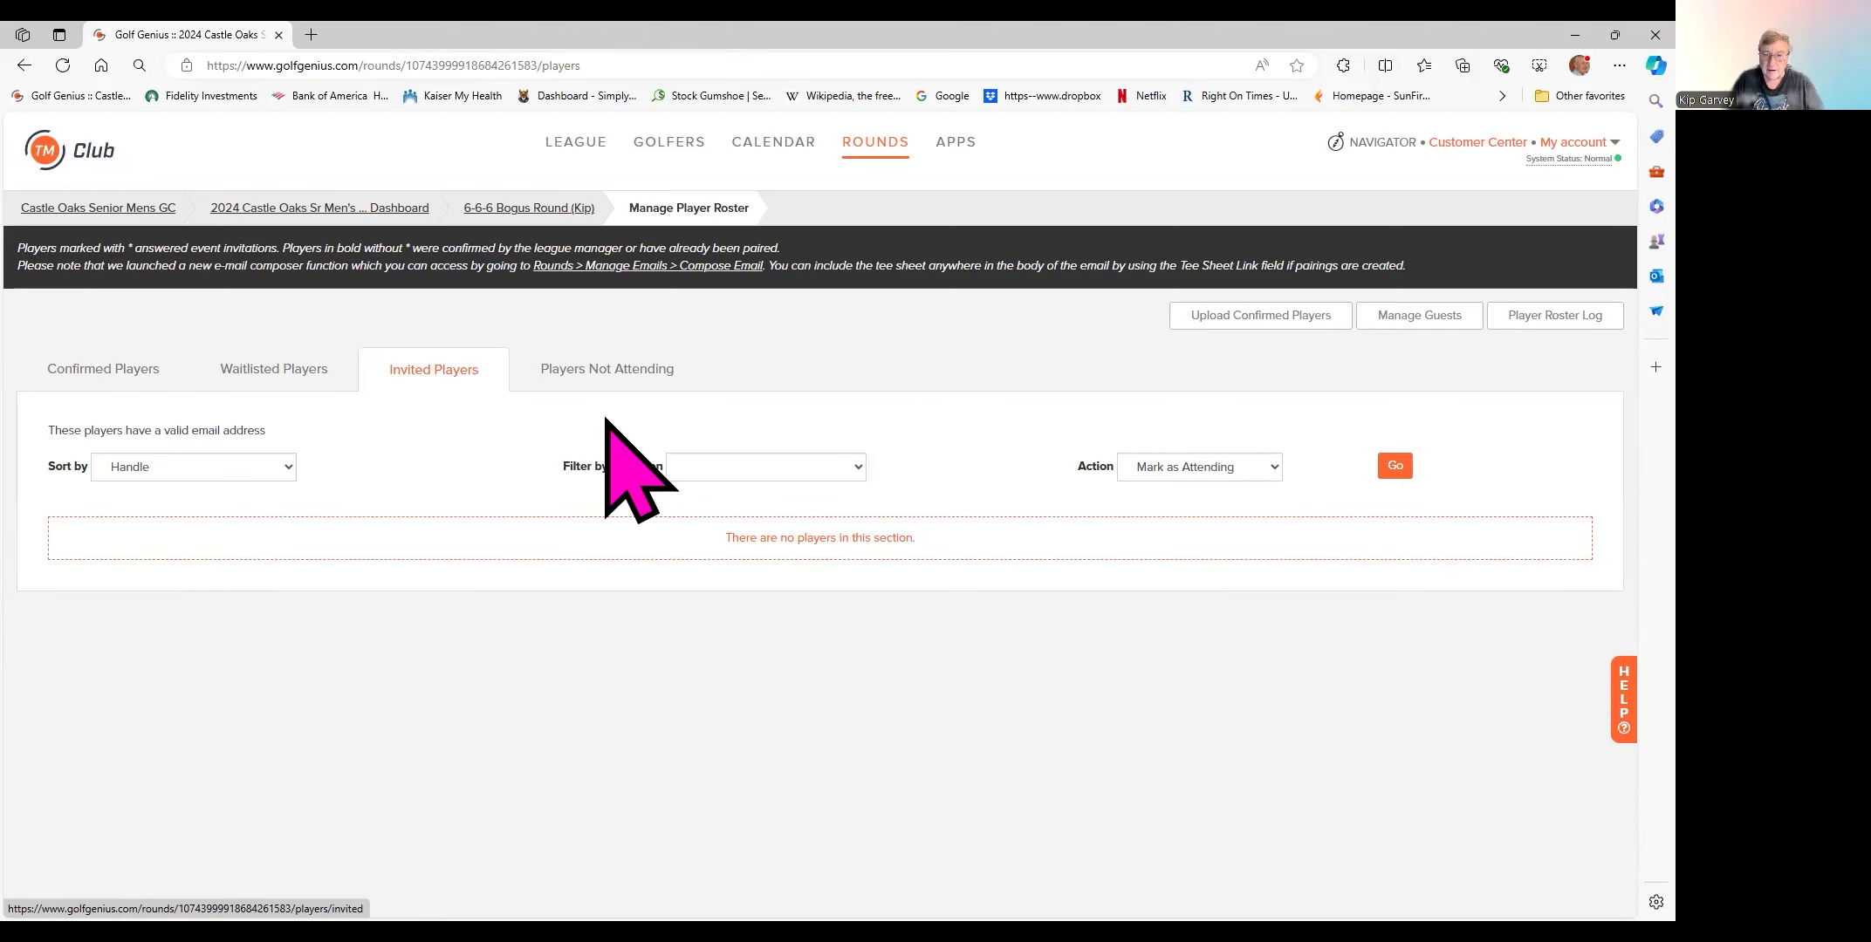
click(597, 367)
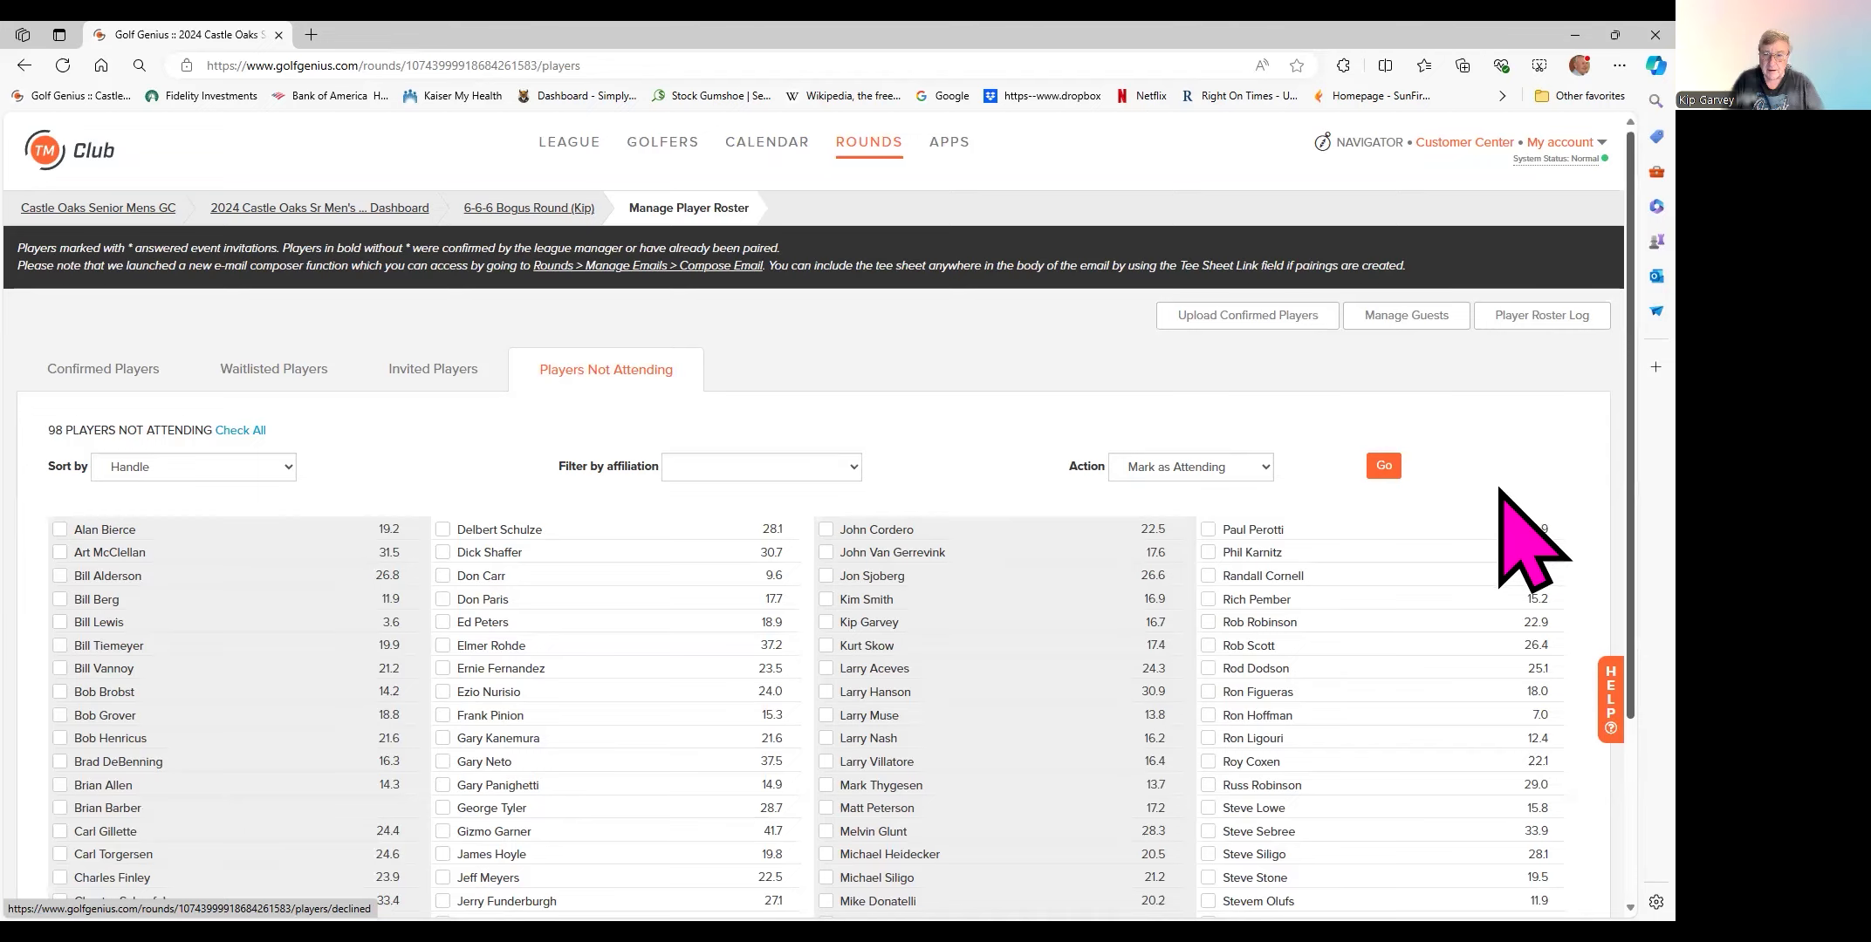
- Tick the hosting member and seven first-column not-attending players for attendance
scroll(1498, 489, down, 3)
scroll(1498, 663, down, 1)
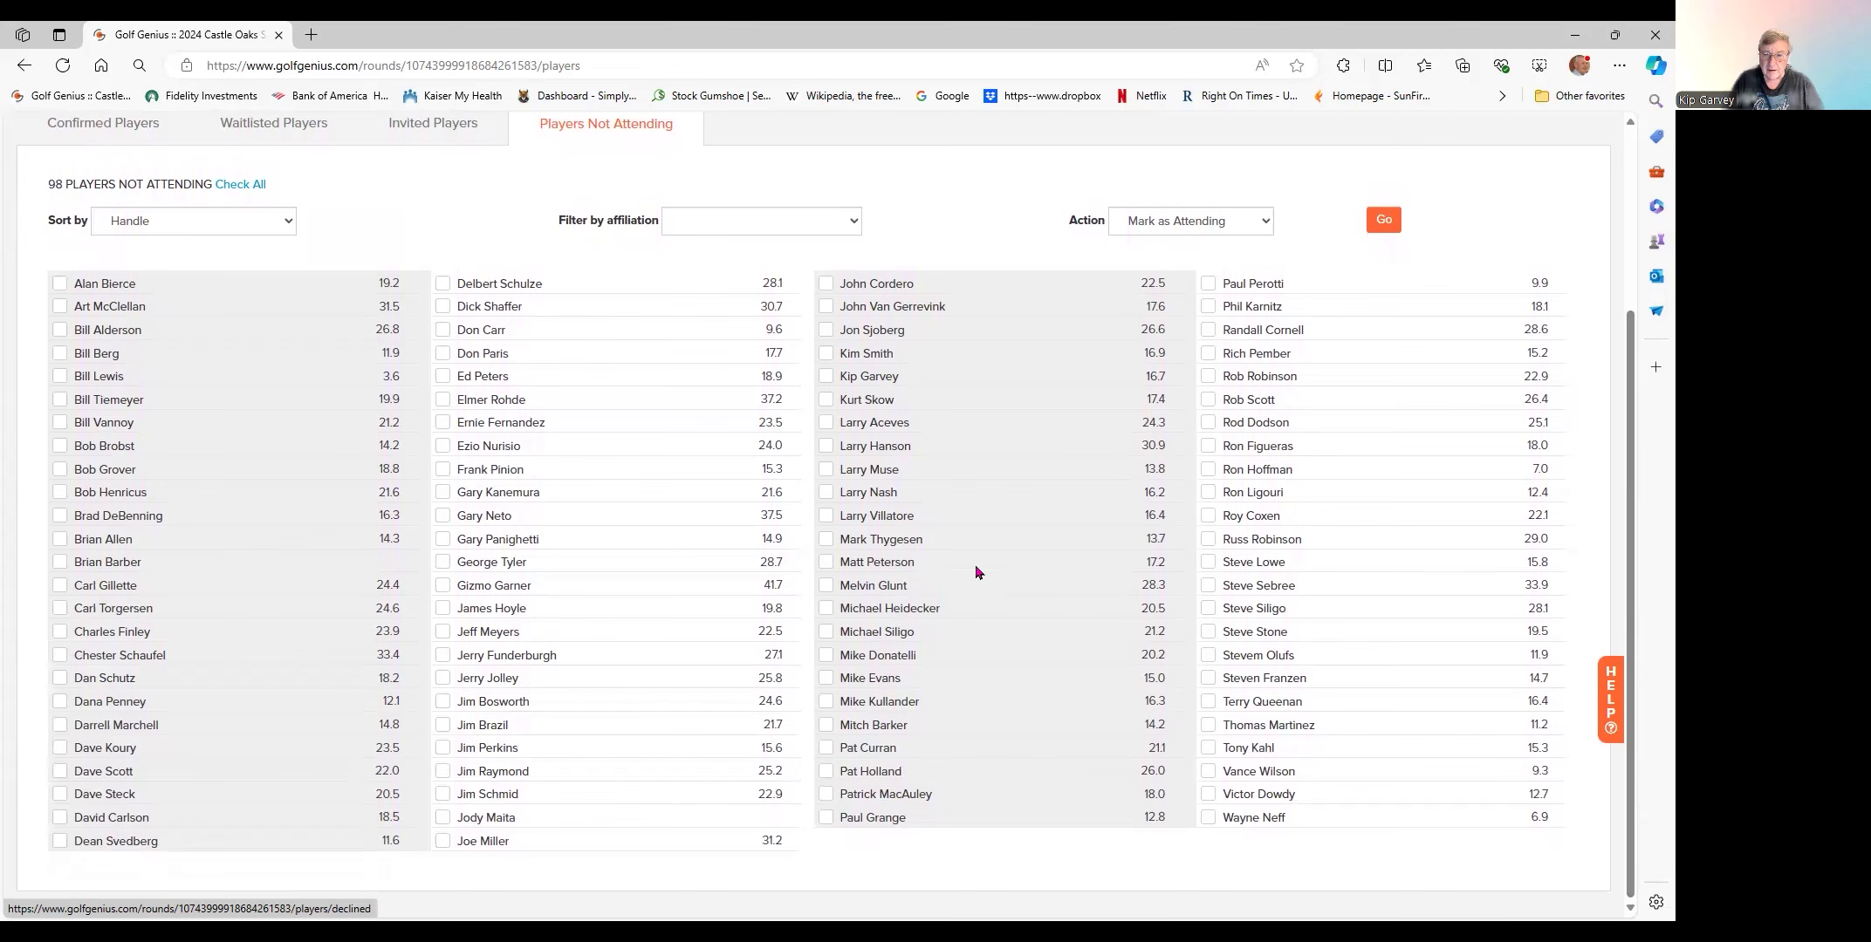
click(826, 376)
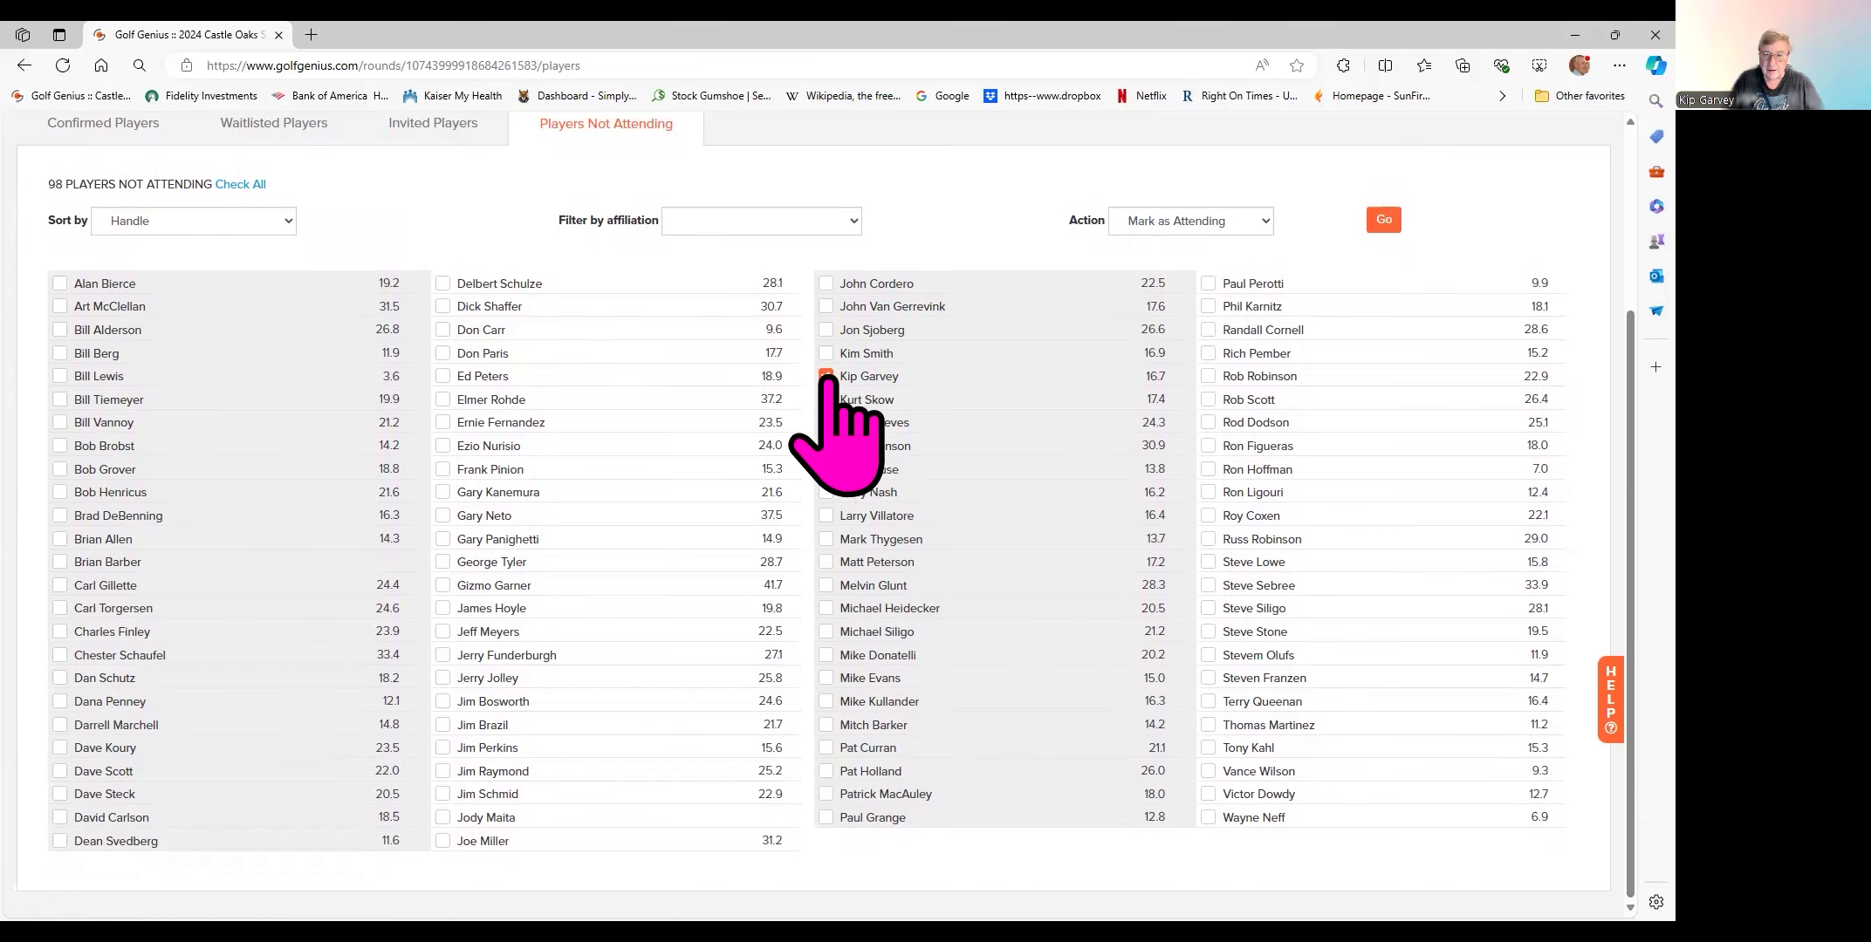
click(59, 284)
click(59, 377)
click(60, 400)
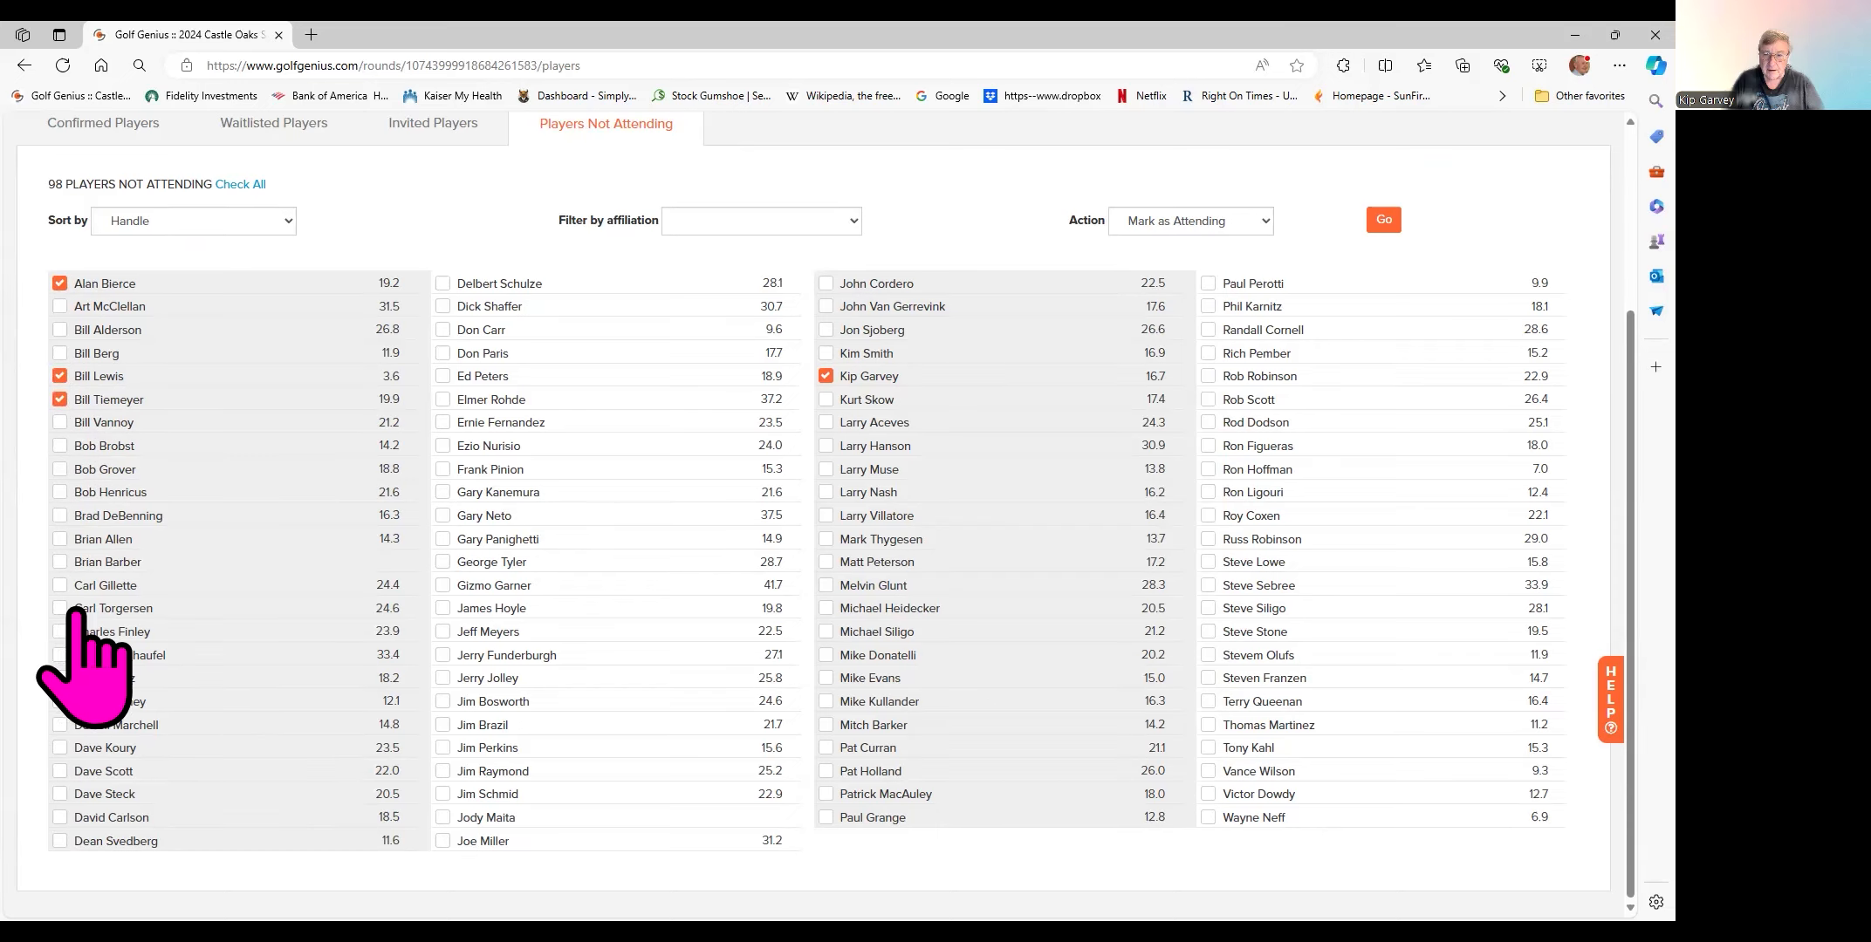
click(60, 586)
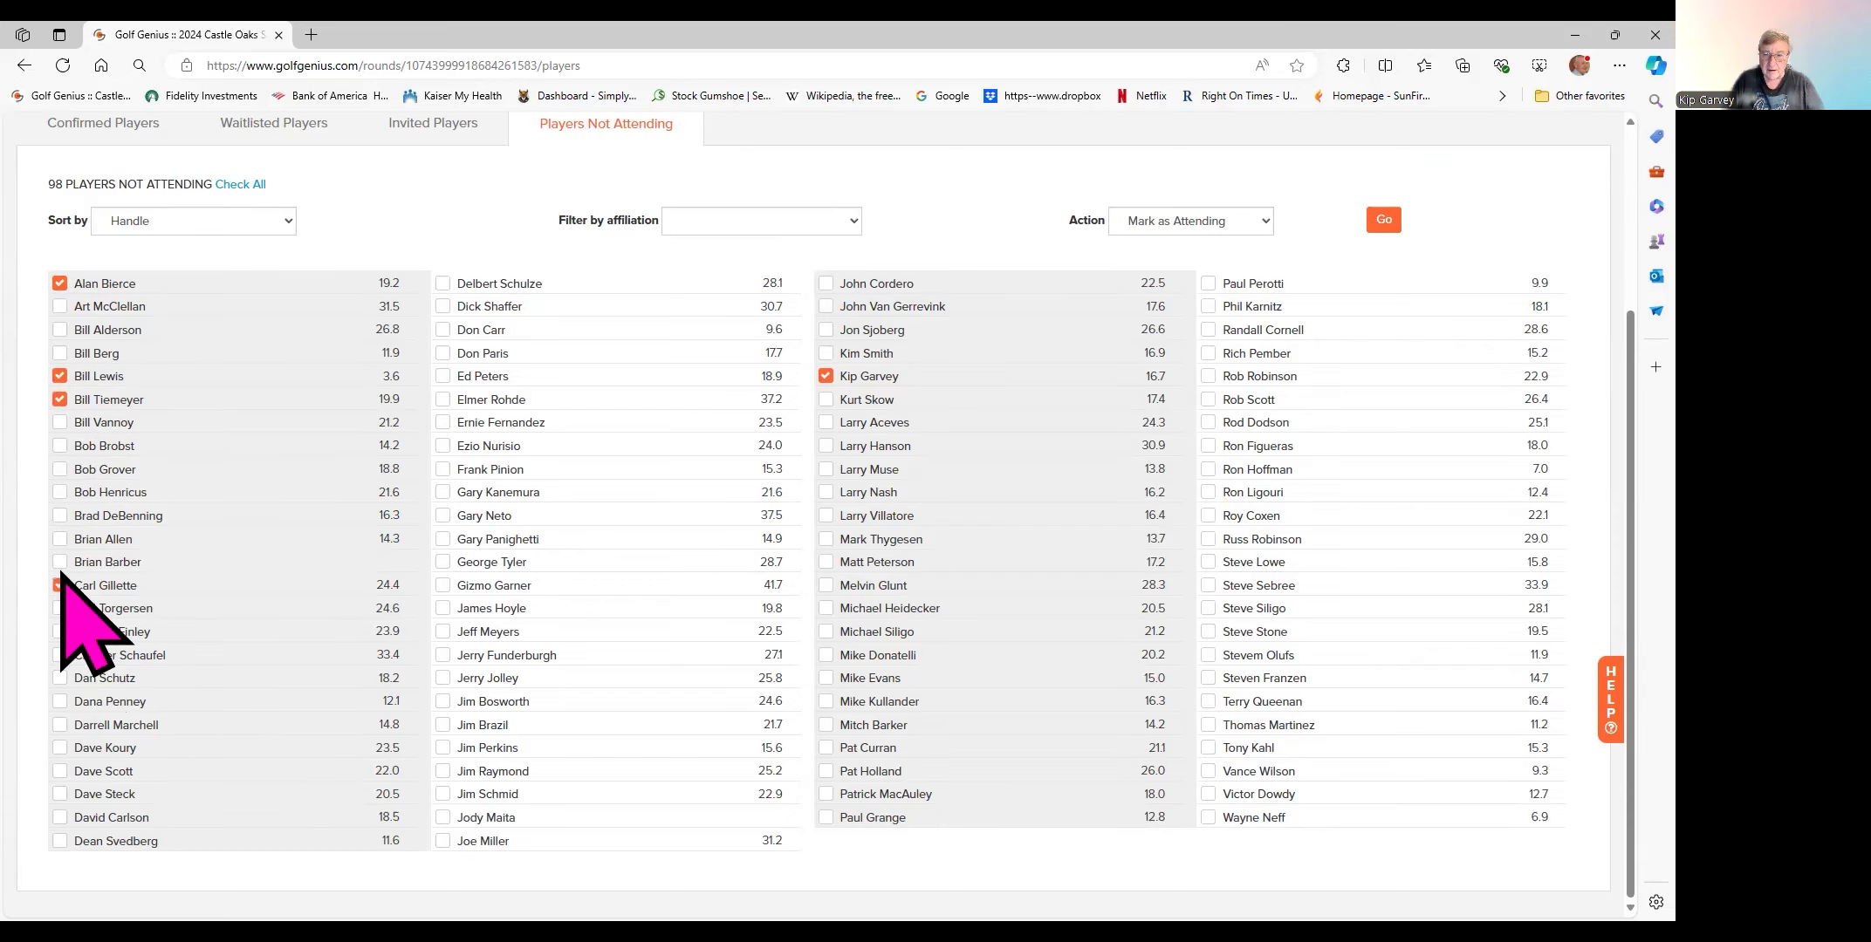
click(59, 470)
click(59, 516)
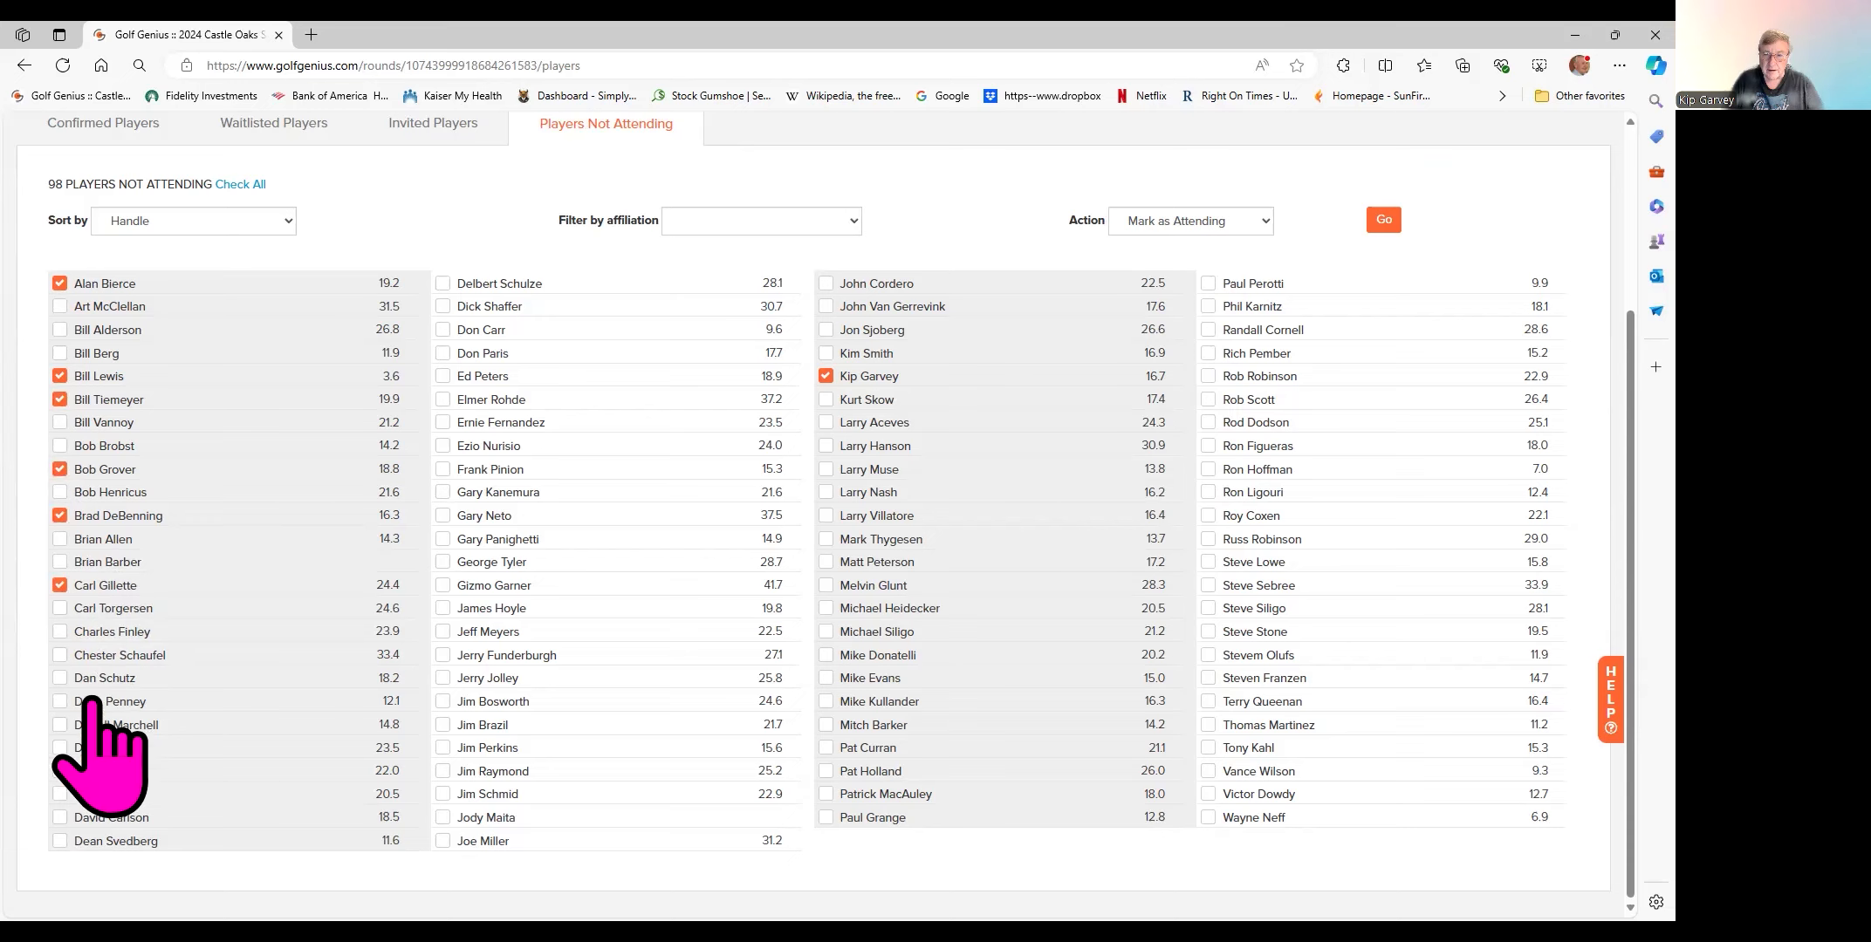
click(59, 701)
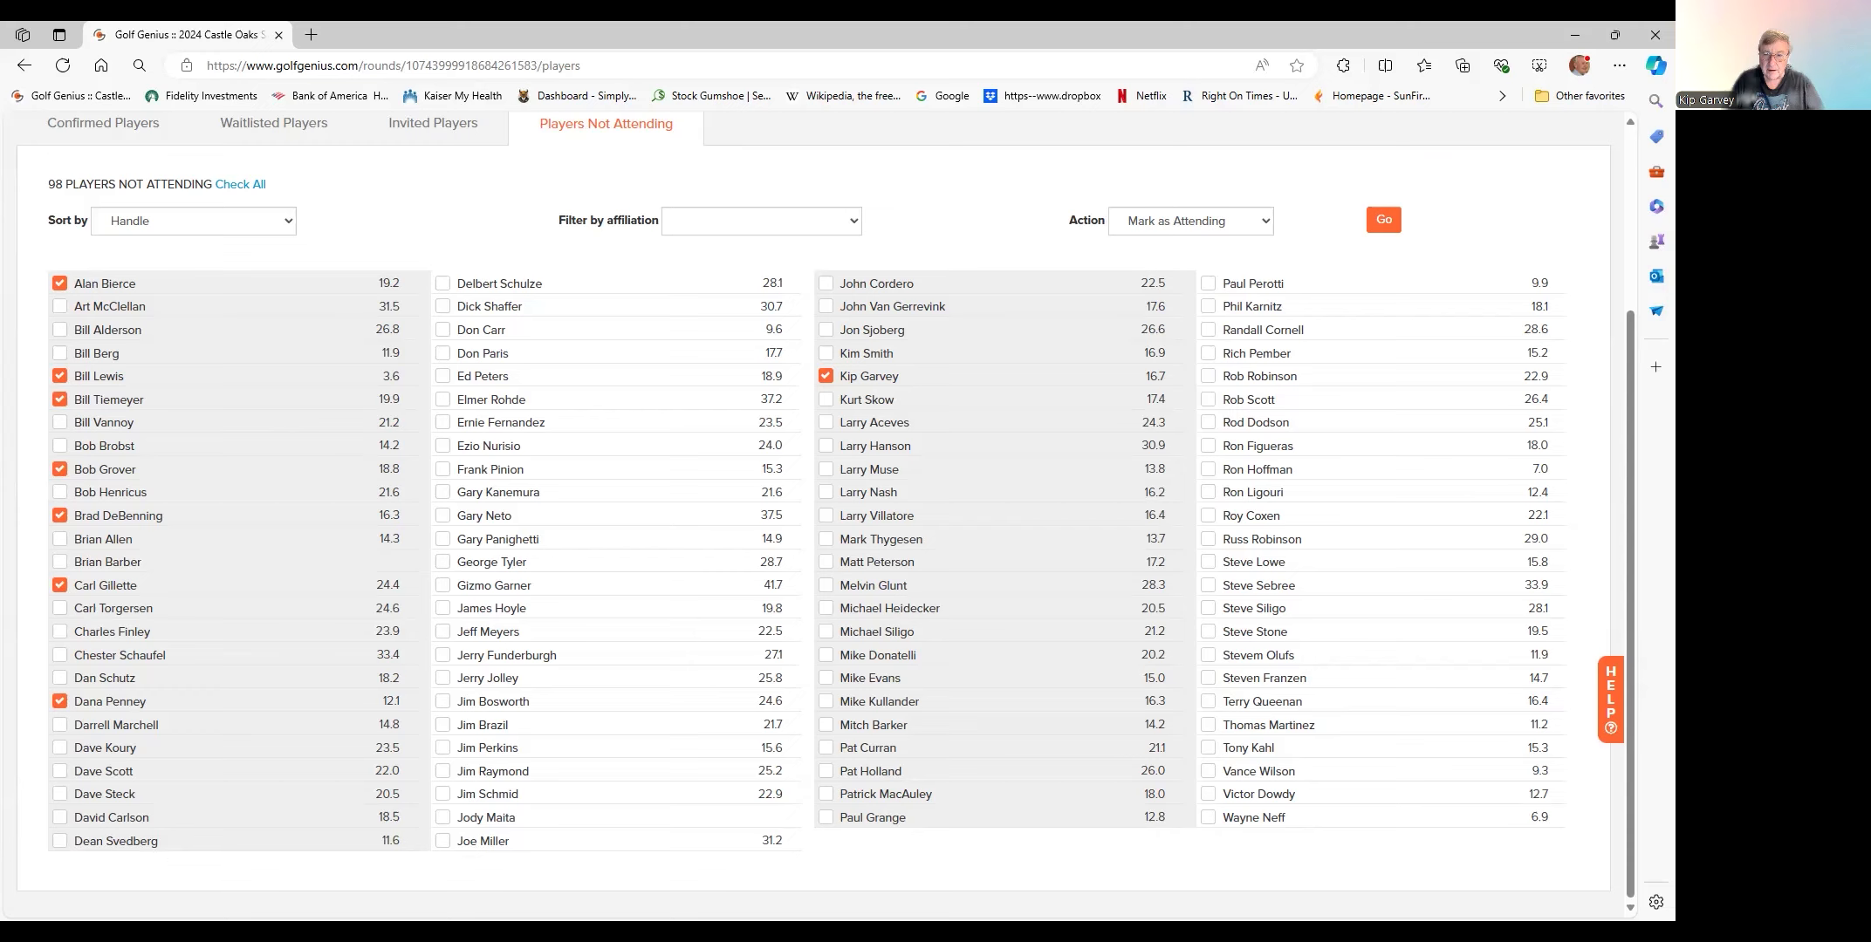
- Tick eight more not-attending players from the middle and right columns
click(442, 306)
click(443, 284)
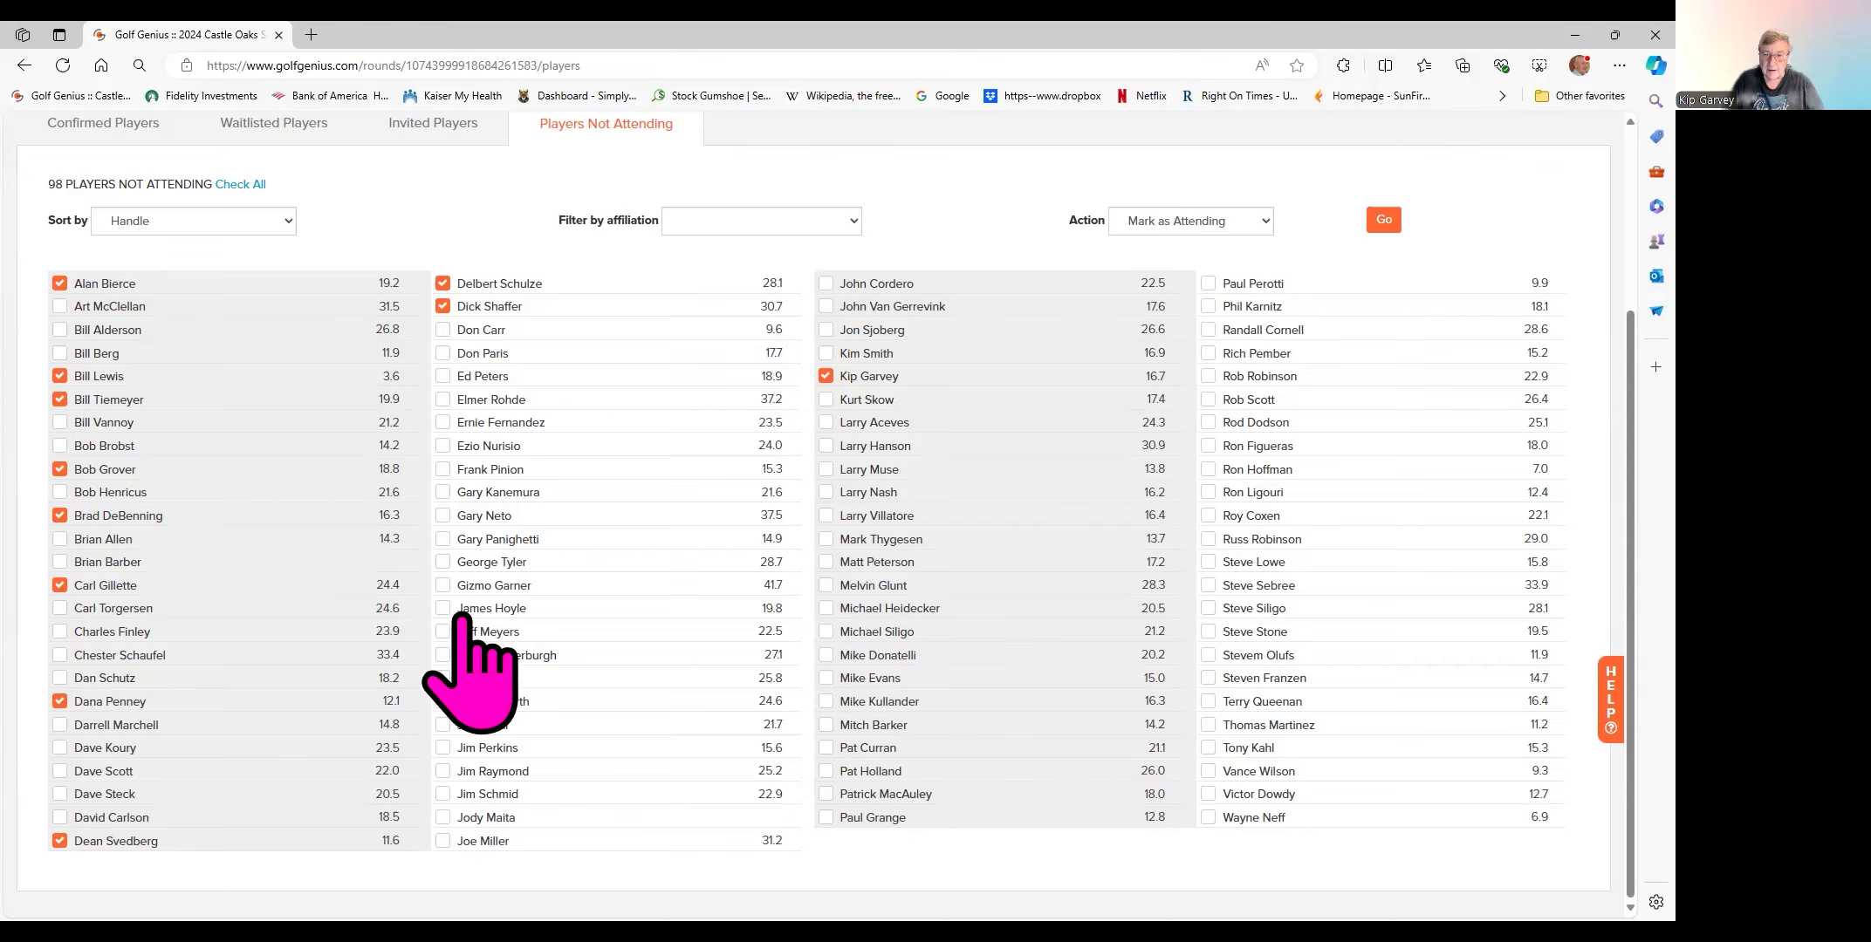
click(442, 492)
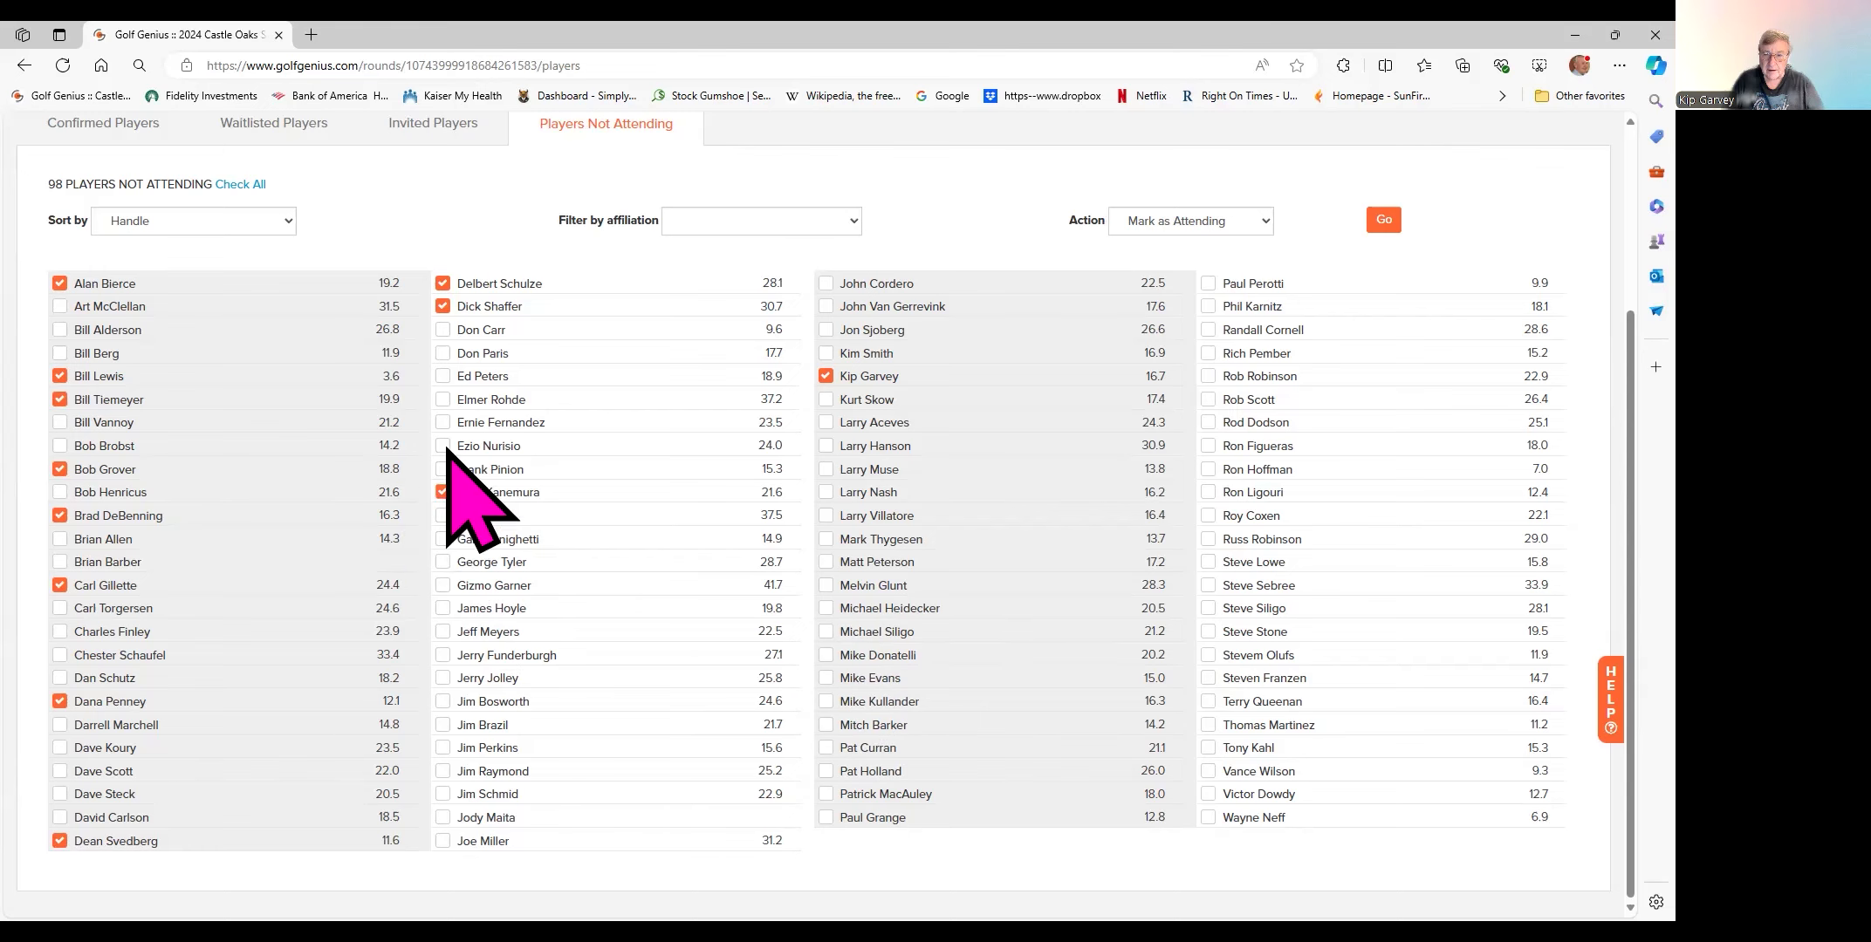
click(442, 422)
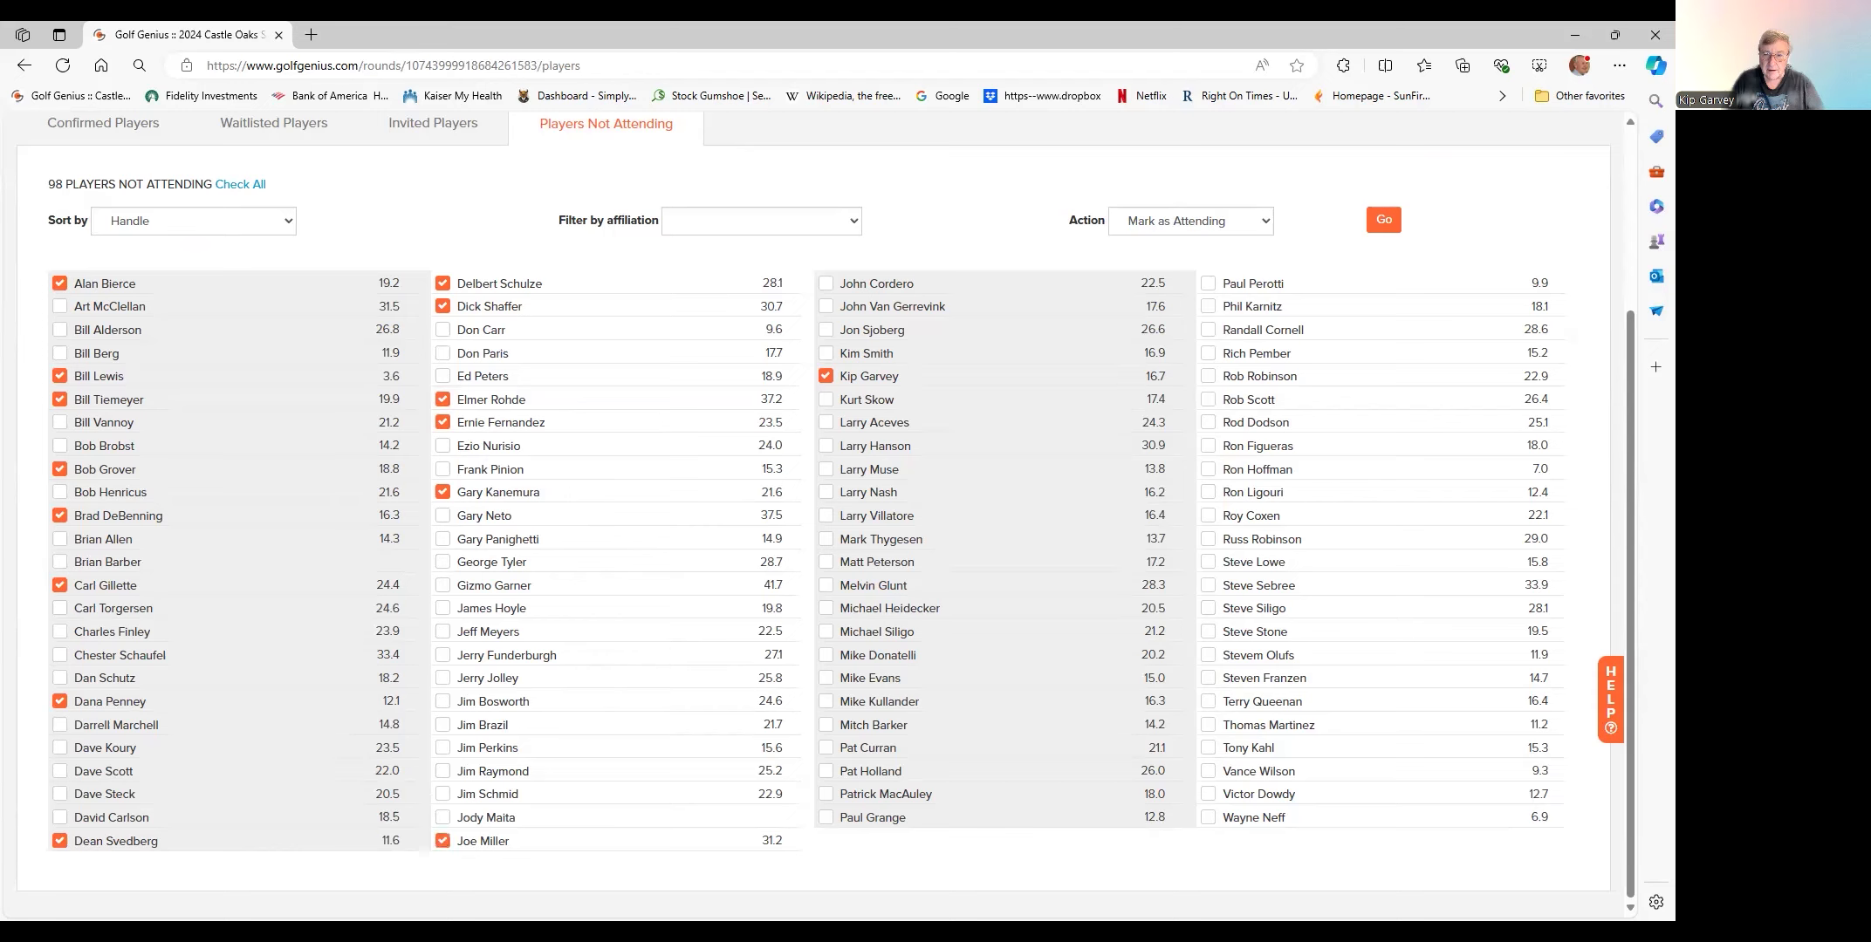
click(594, 771)
click(1256, 794)
click(1221, 422)
click(1208, 354)
- Tick nine further players for attendance, bringing the ticked total to 30
click(1208, 679)
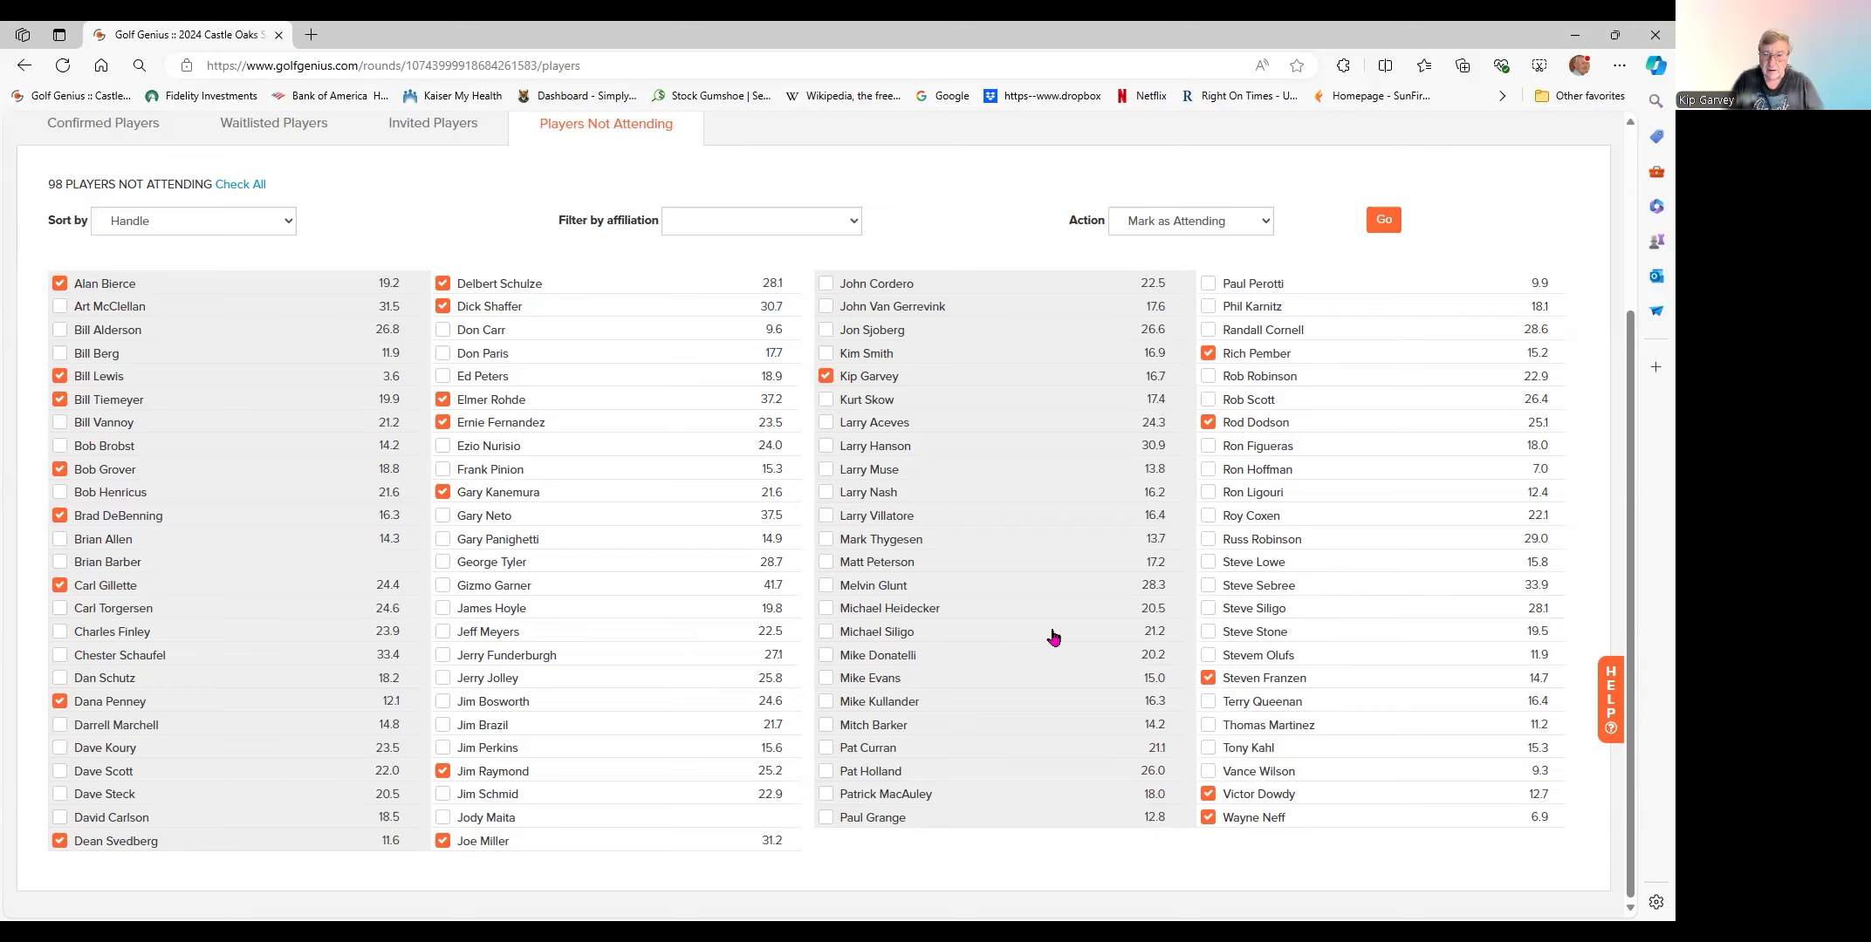
click(825, 562)
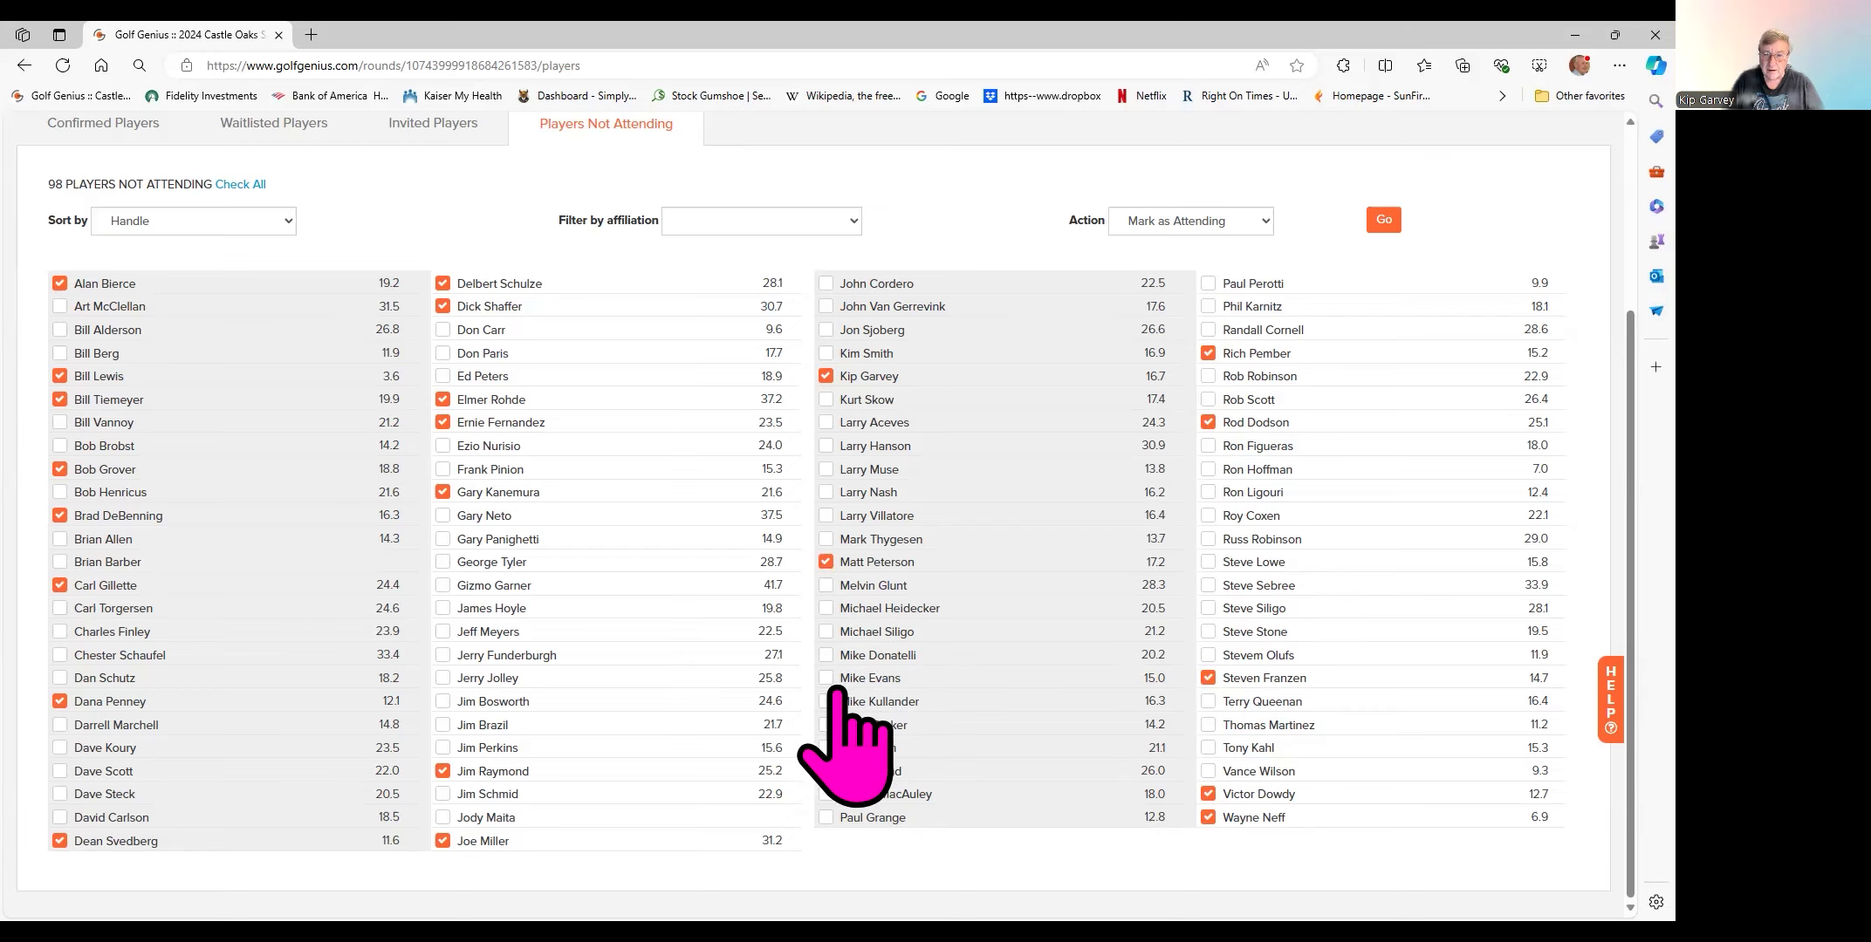
click(826, 679)
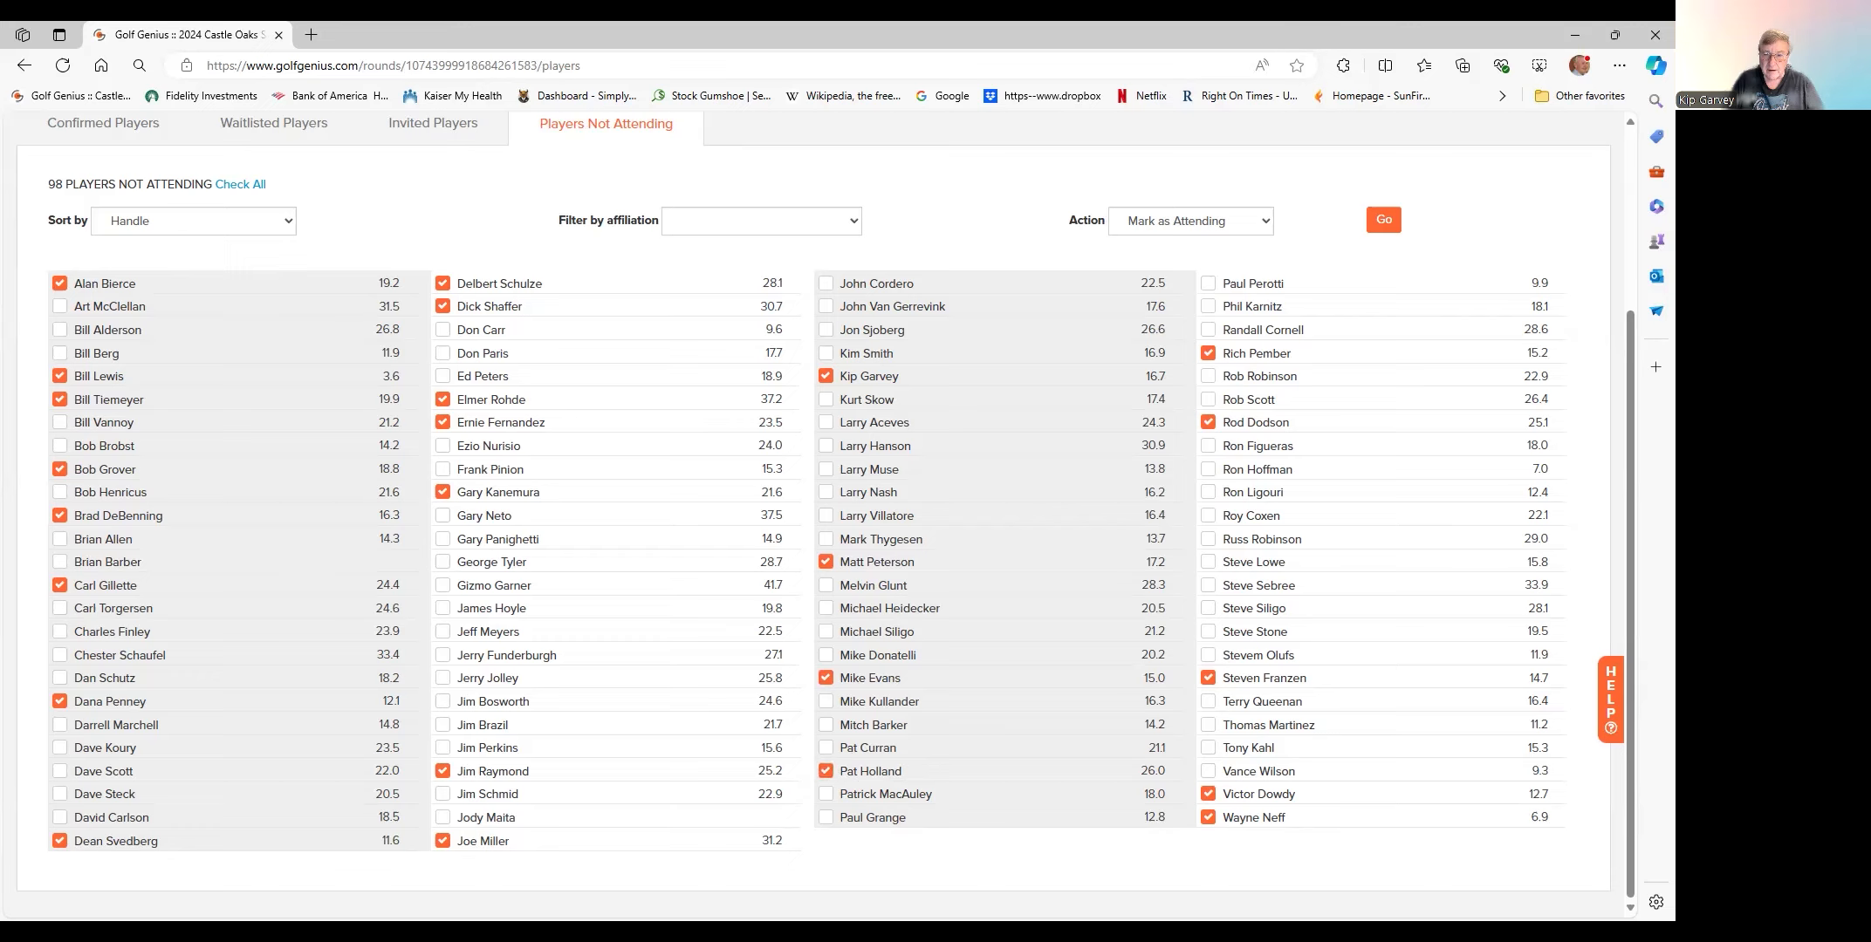
click(826, 818)
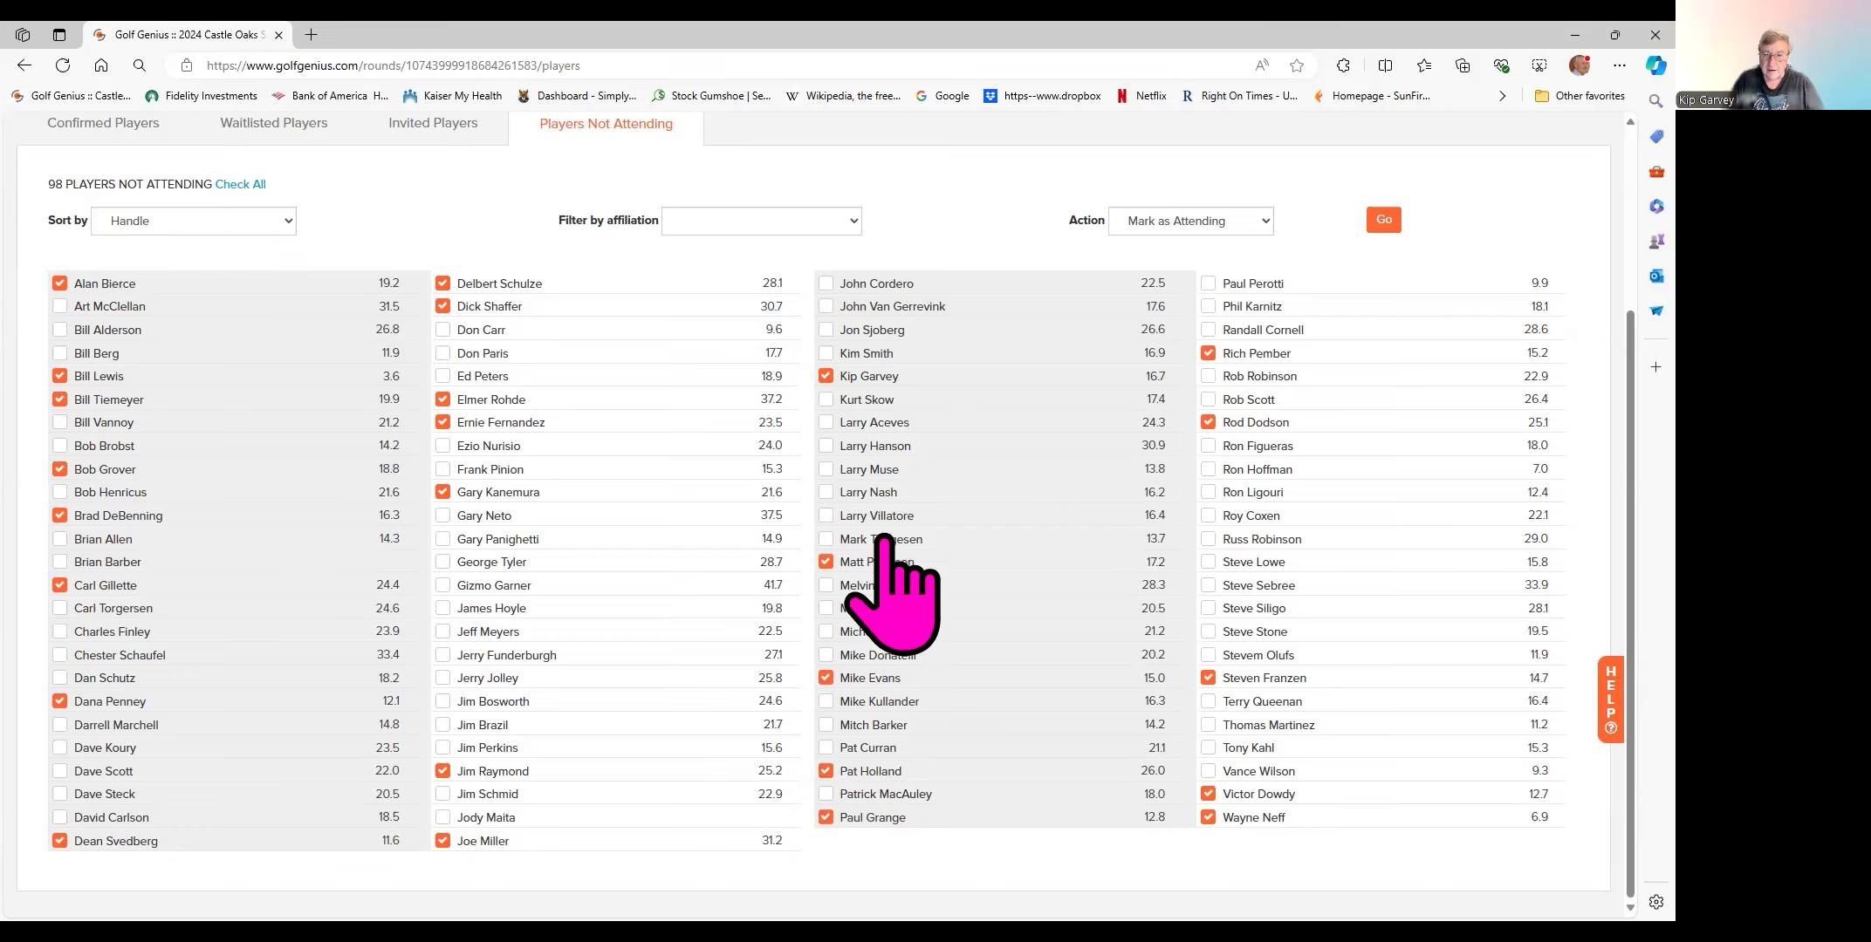
click(827, 422)
click(825, 306)
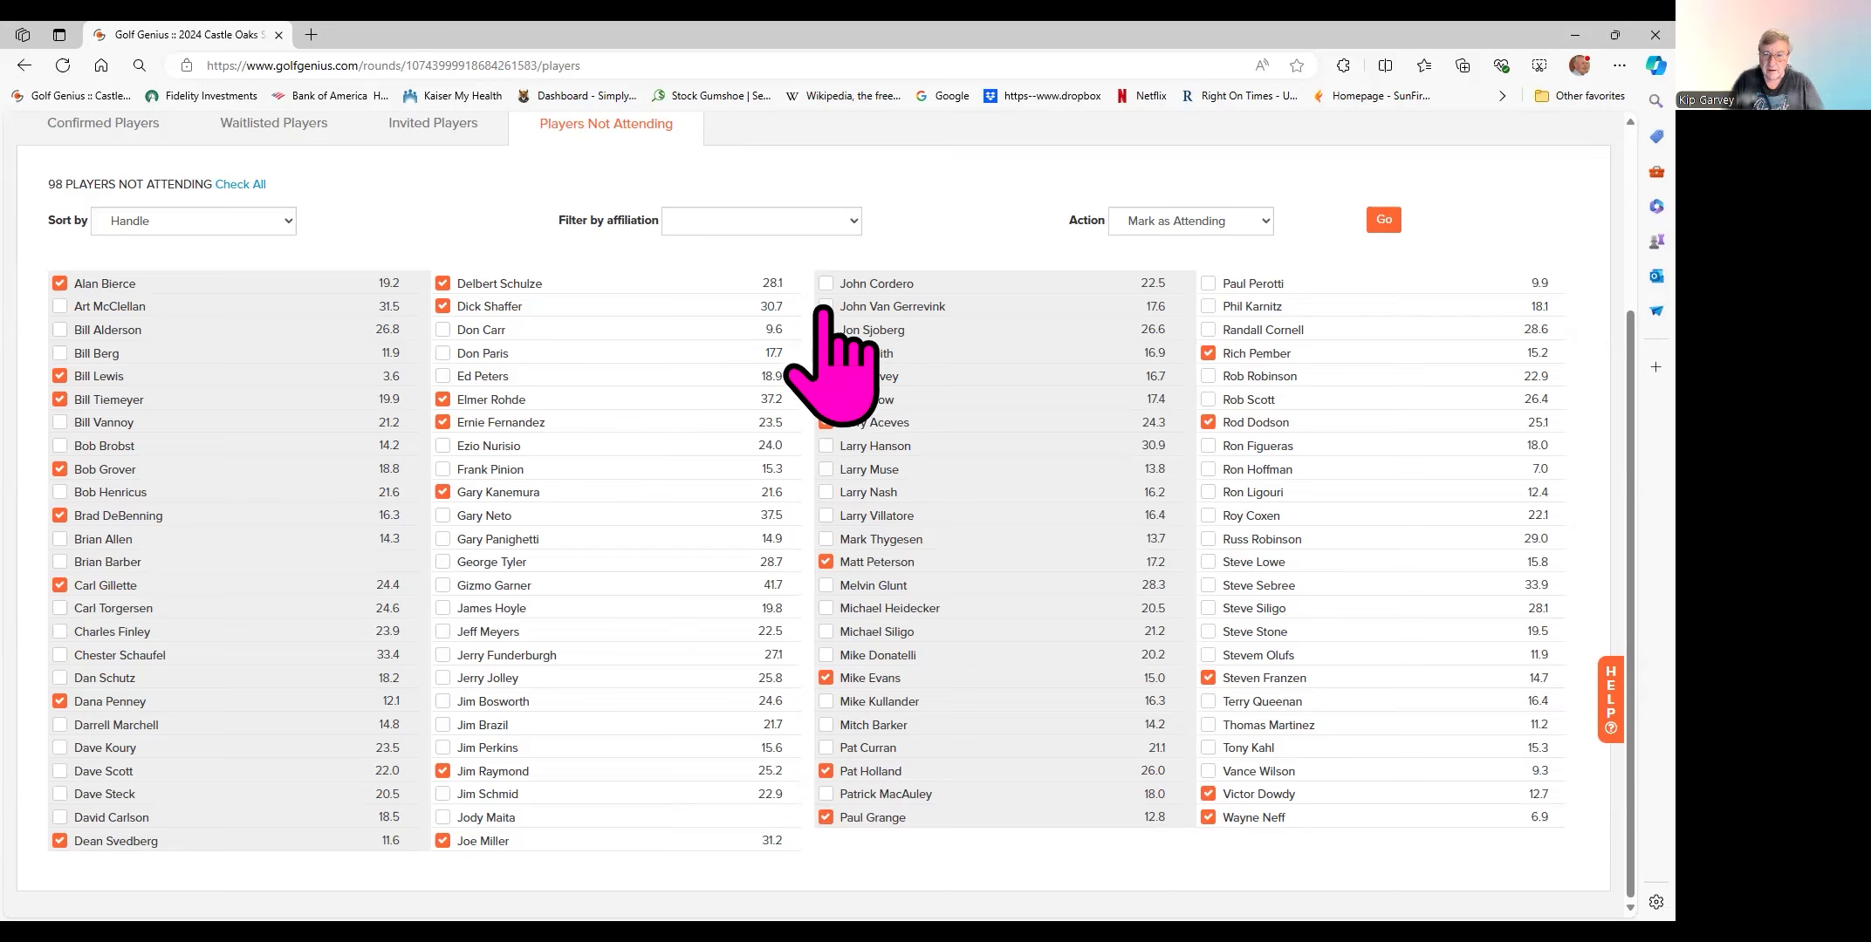
click(825, 330)
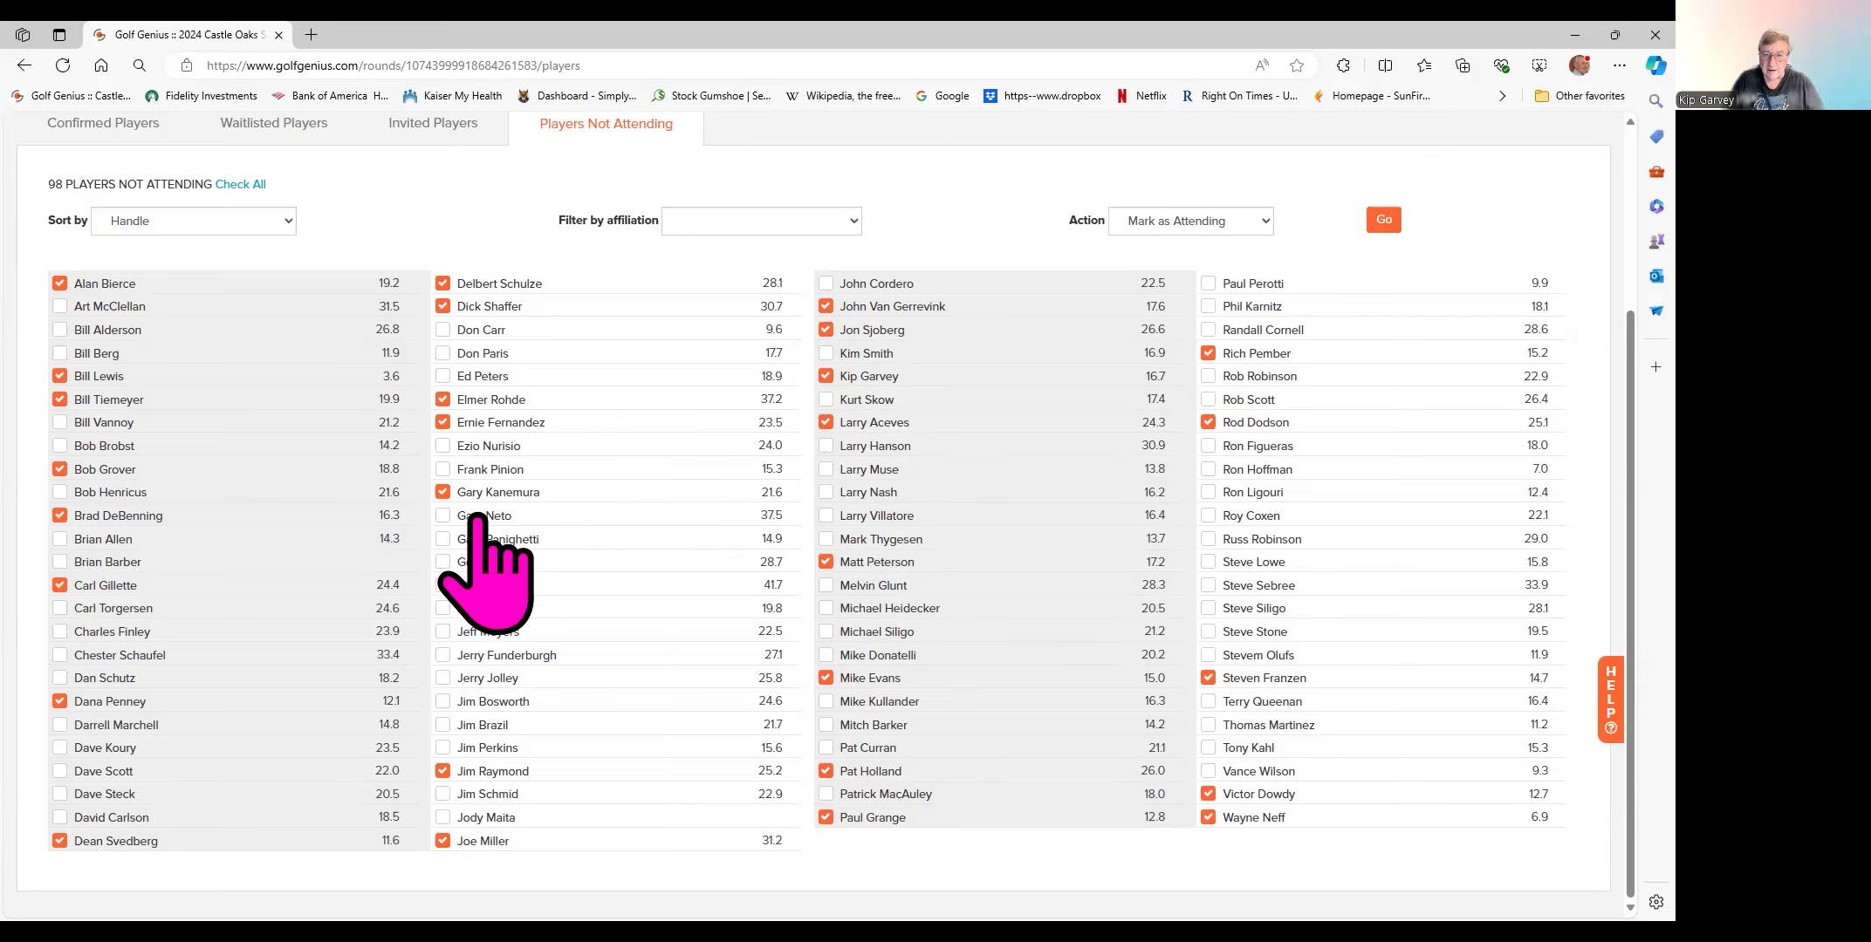
click(442, 330)
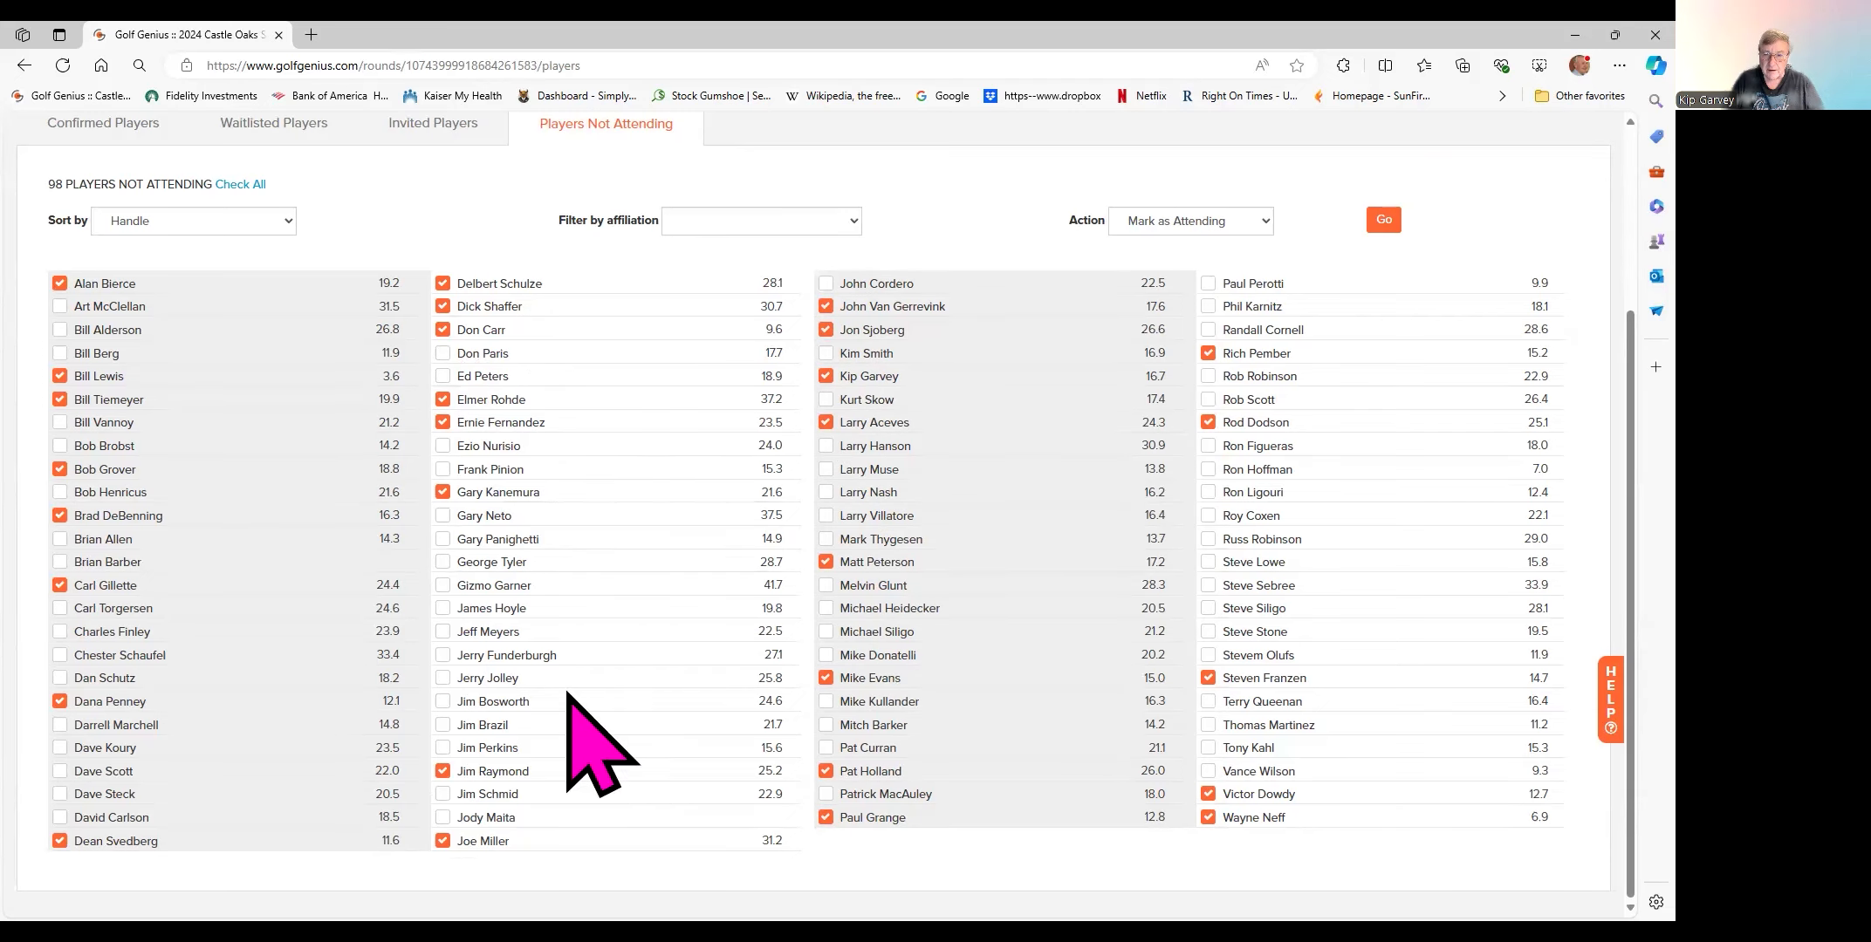
click(442, 679)
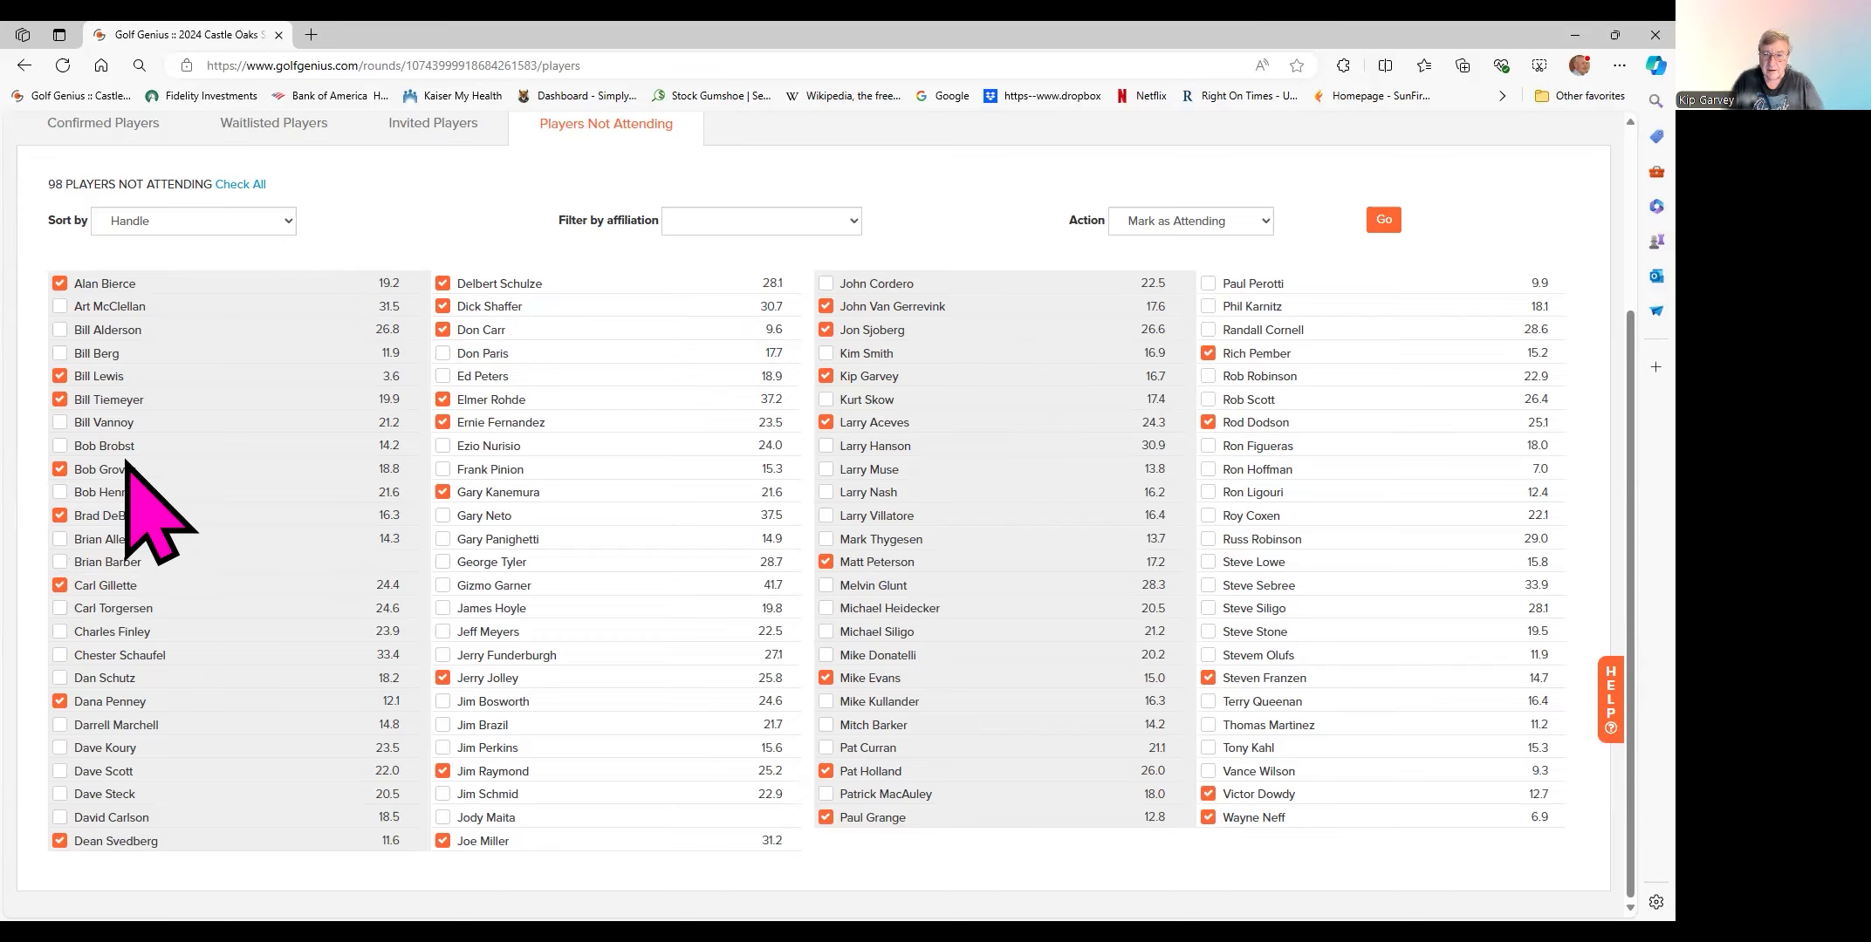
click(282, 230)
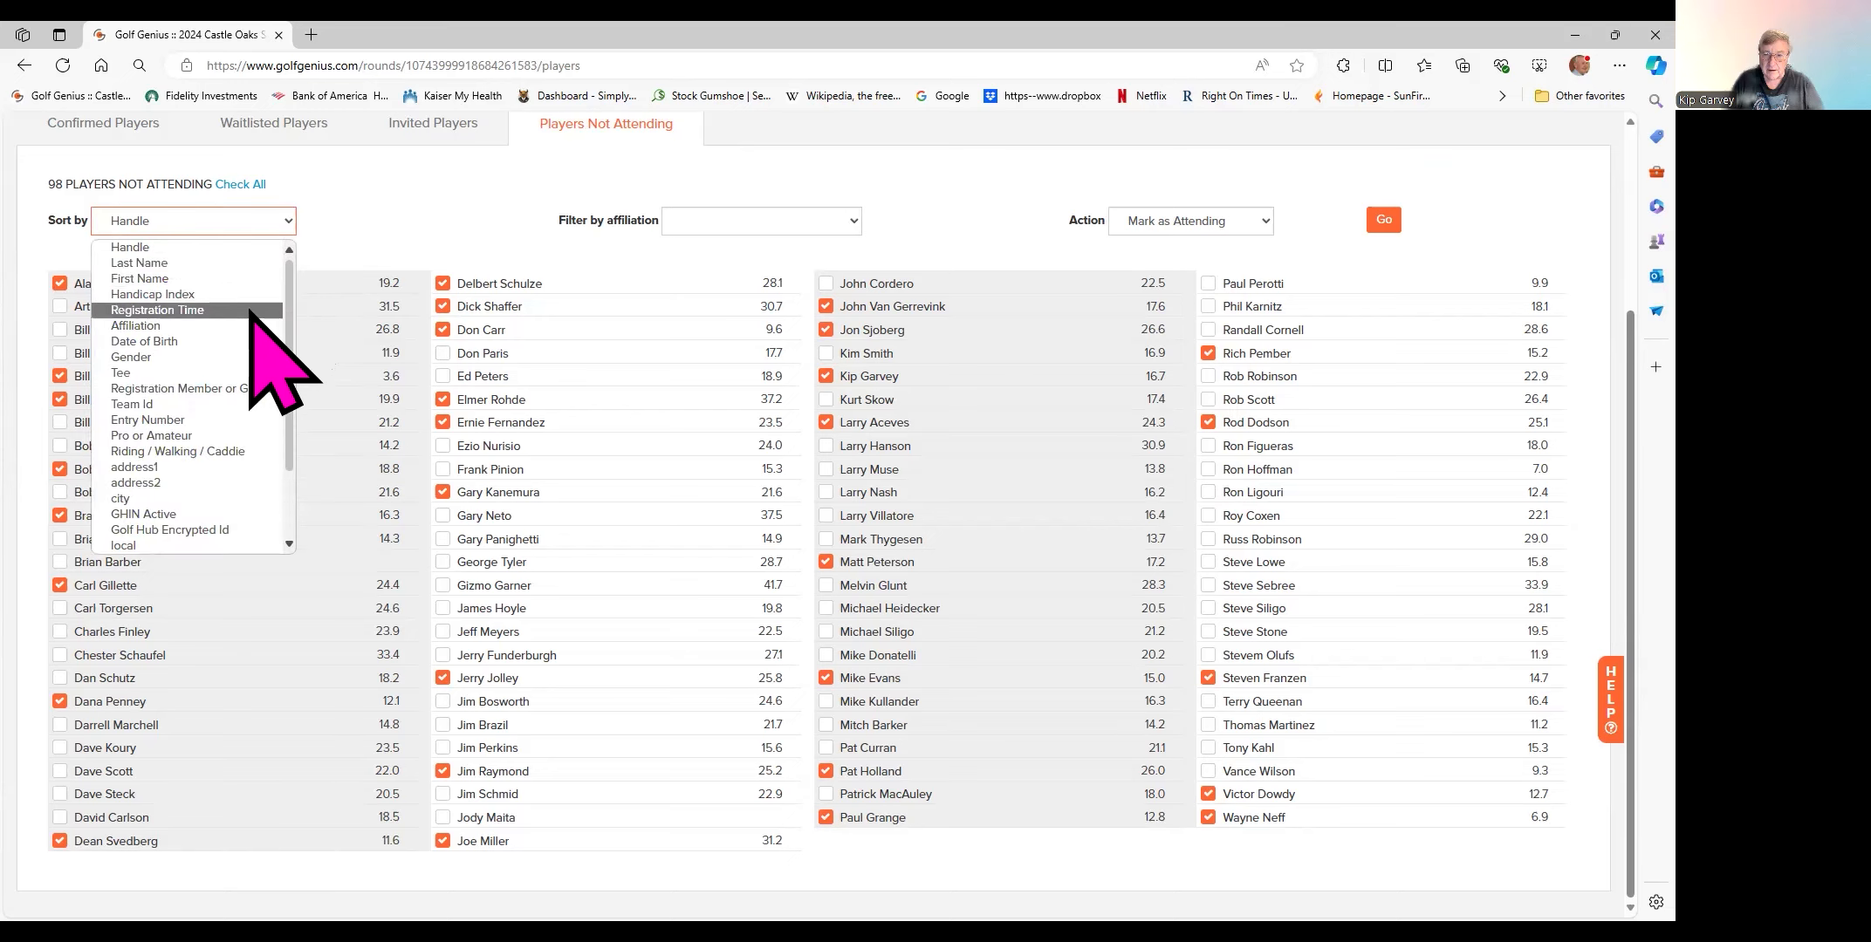
click(237, 218)
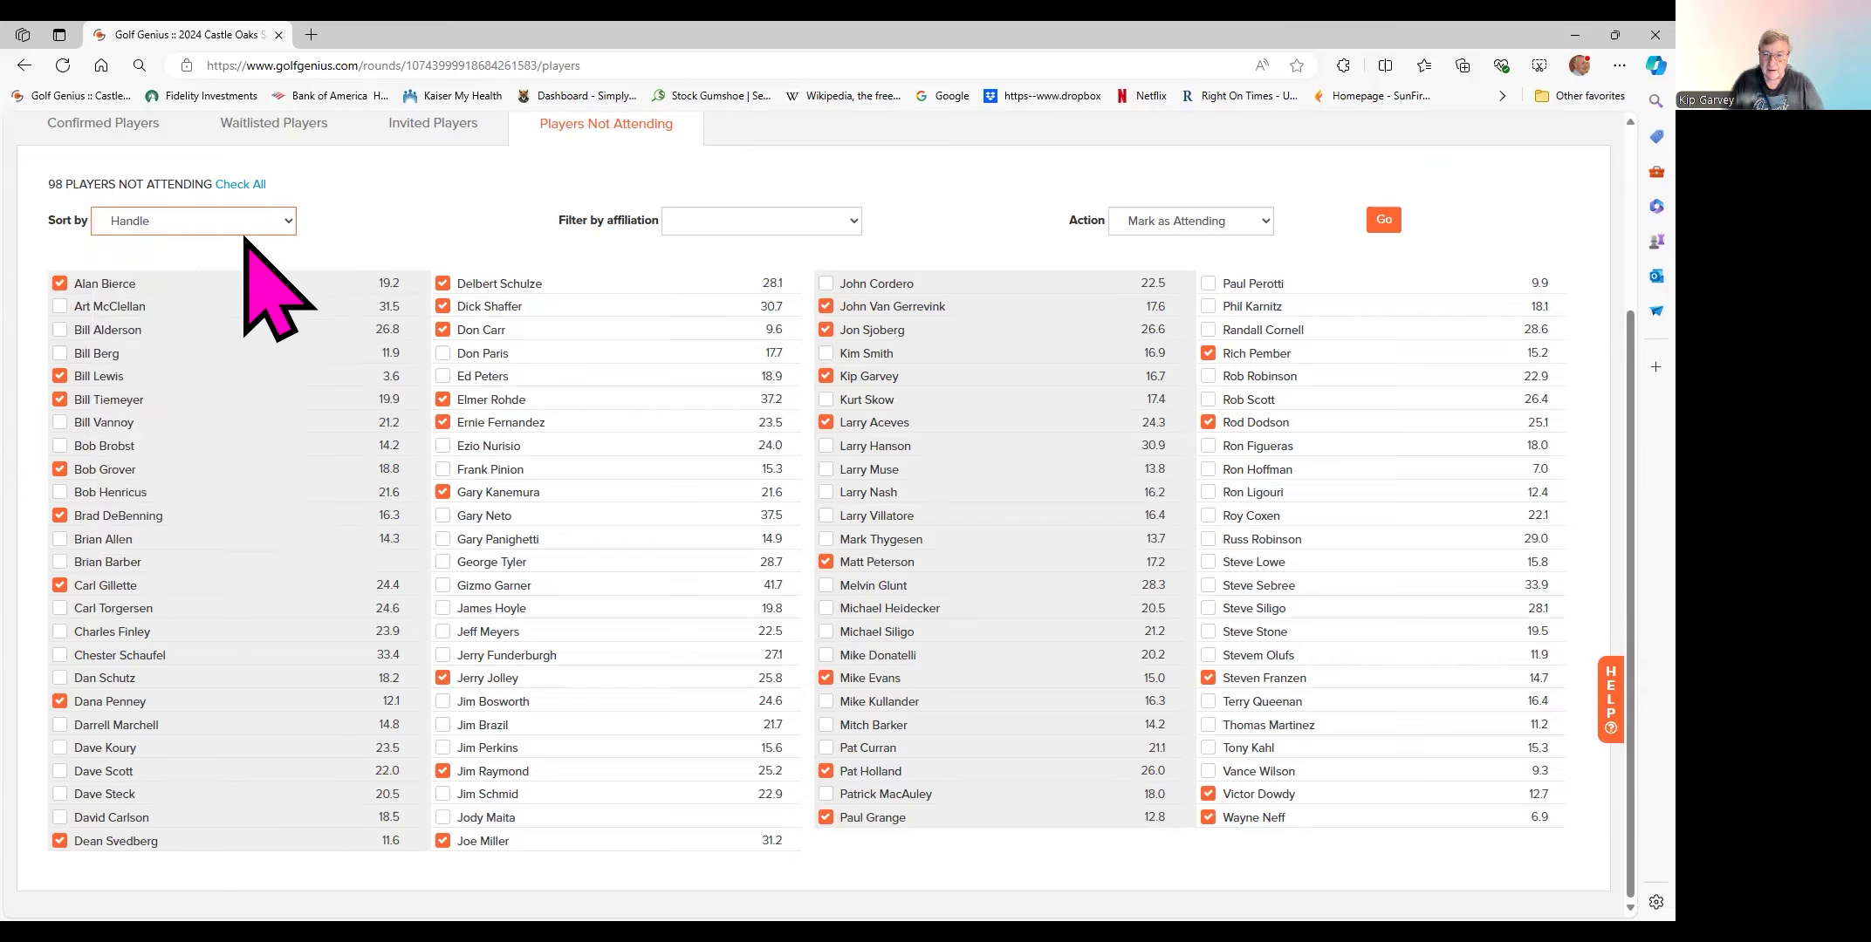
click(853, 221)
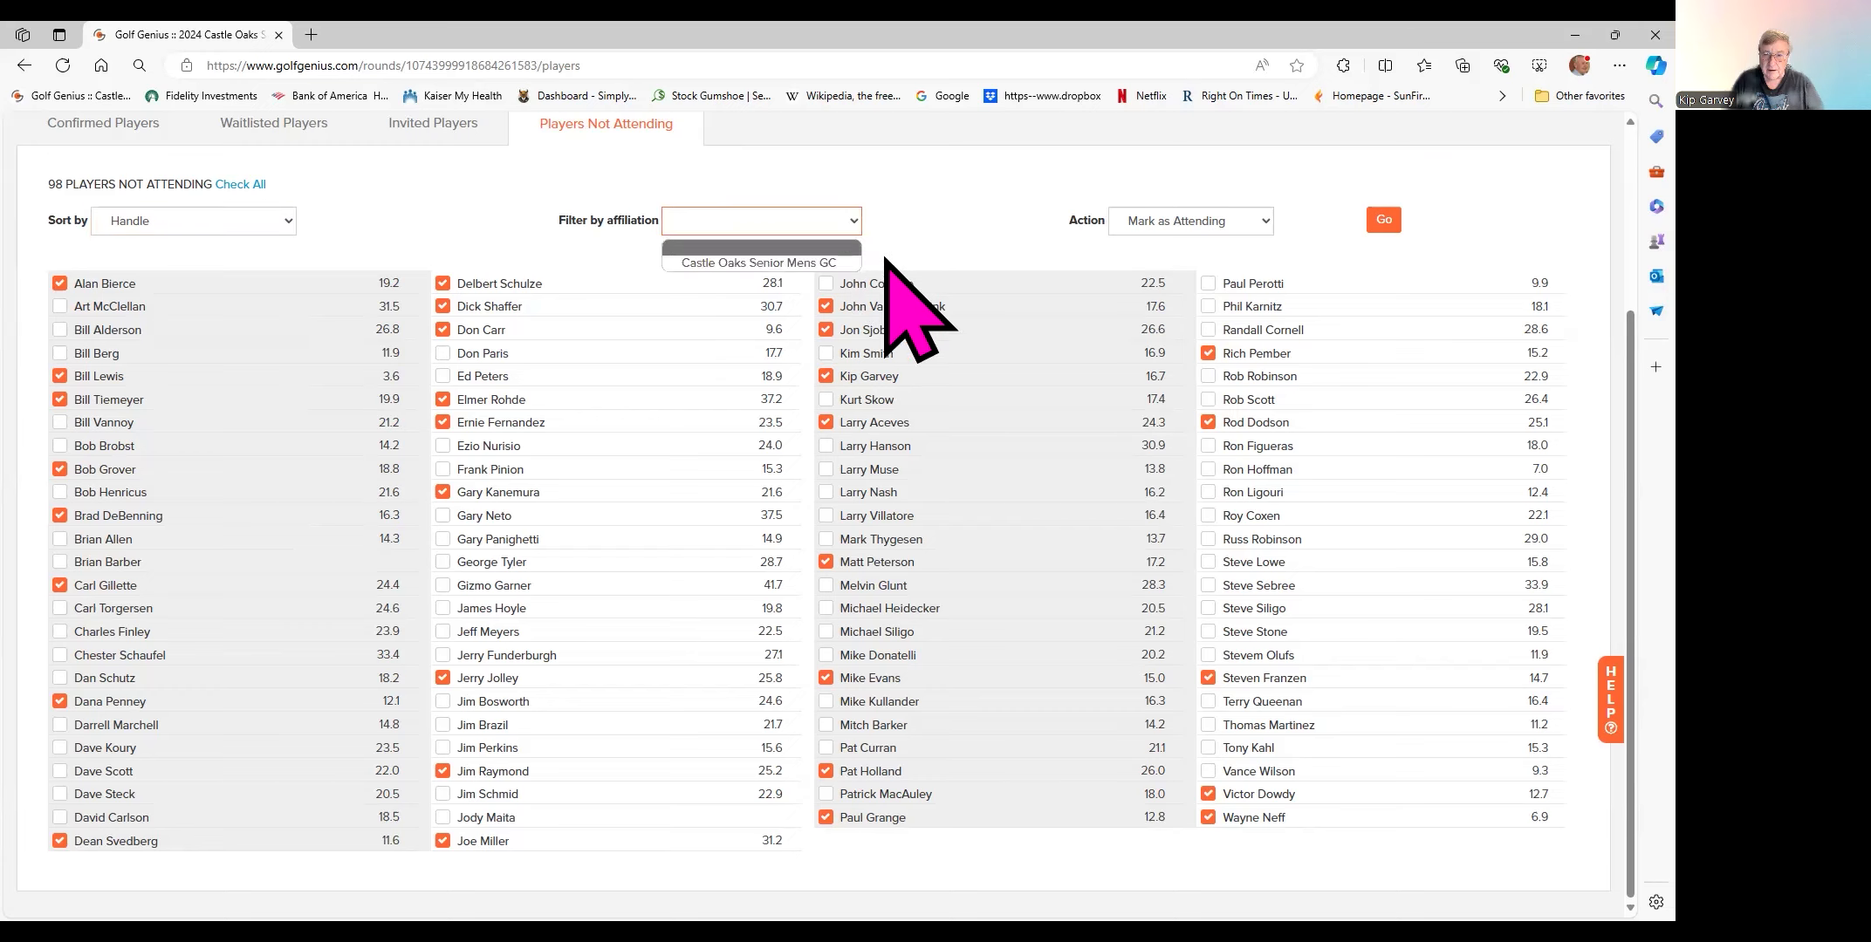
click(927, 220)
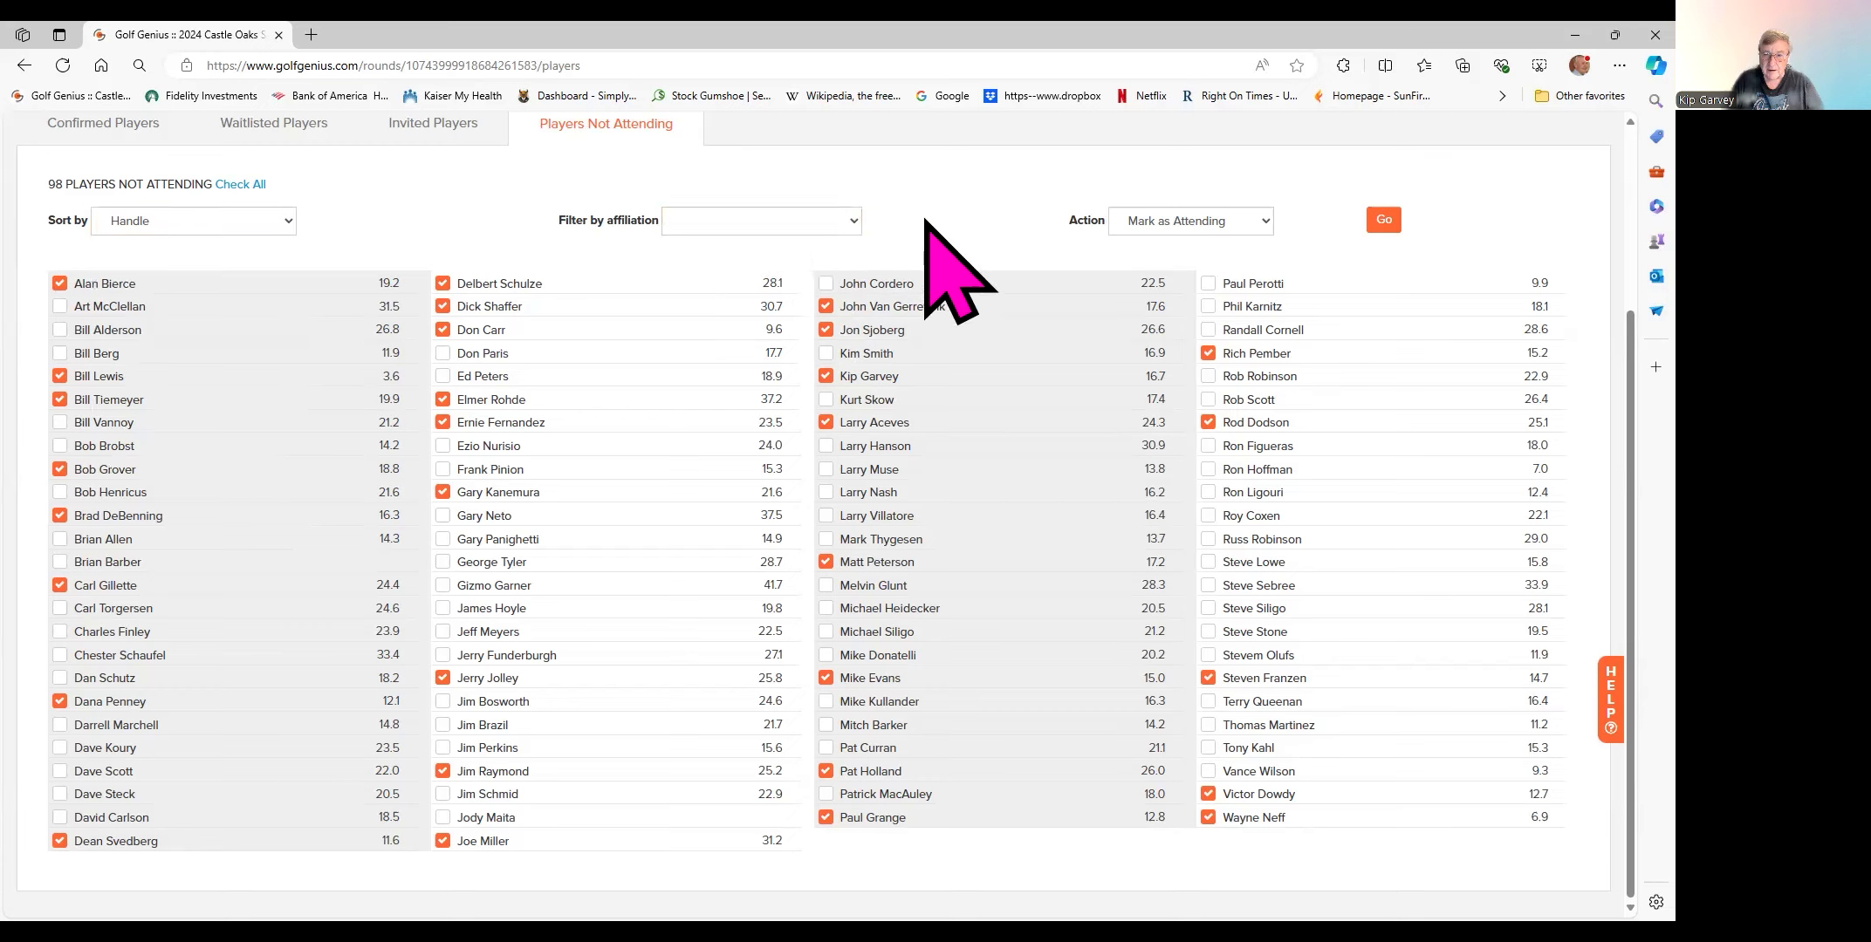
click(853, 221)
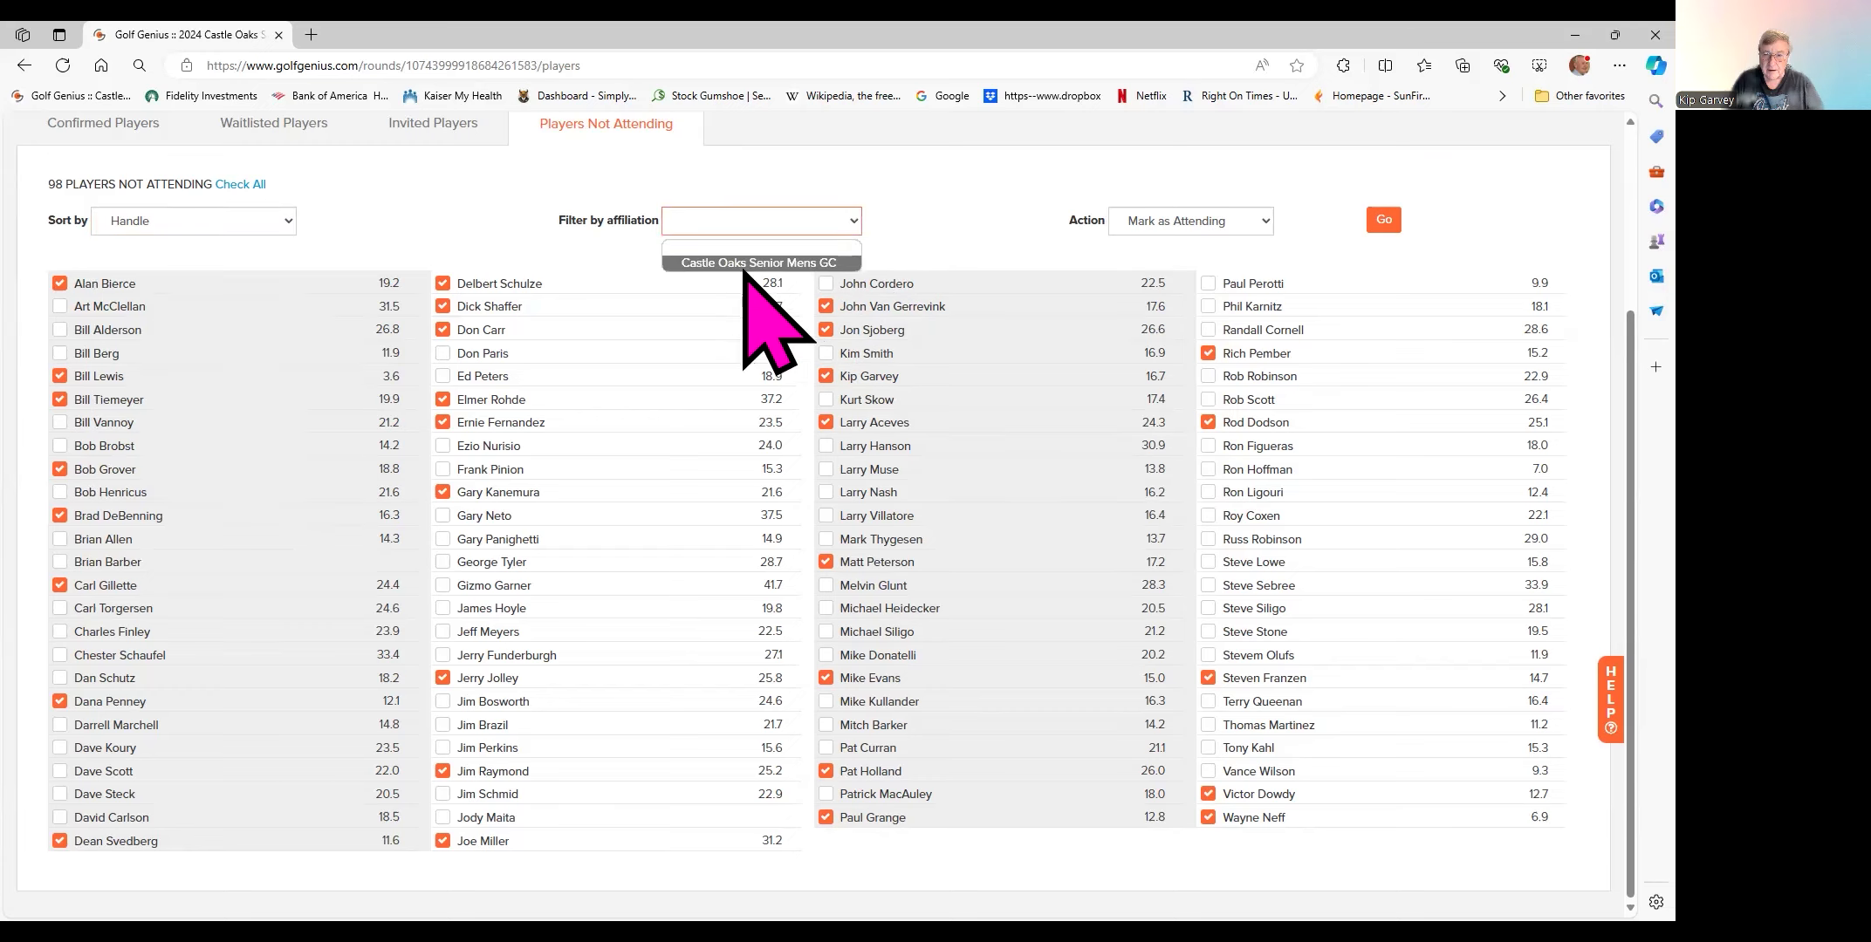
click(915, 229)
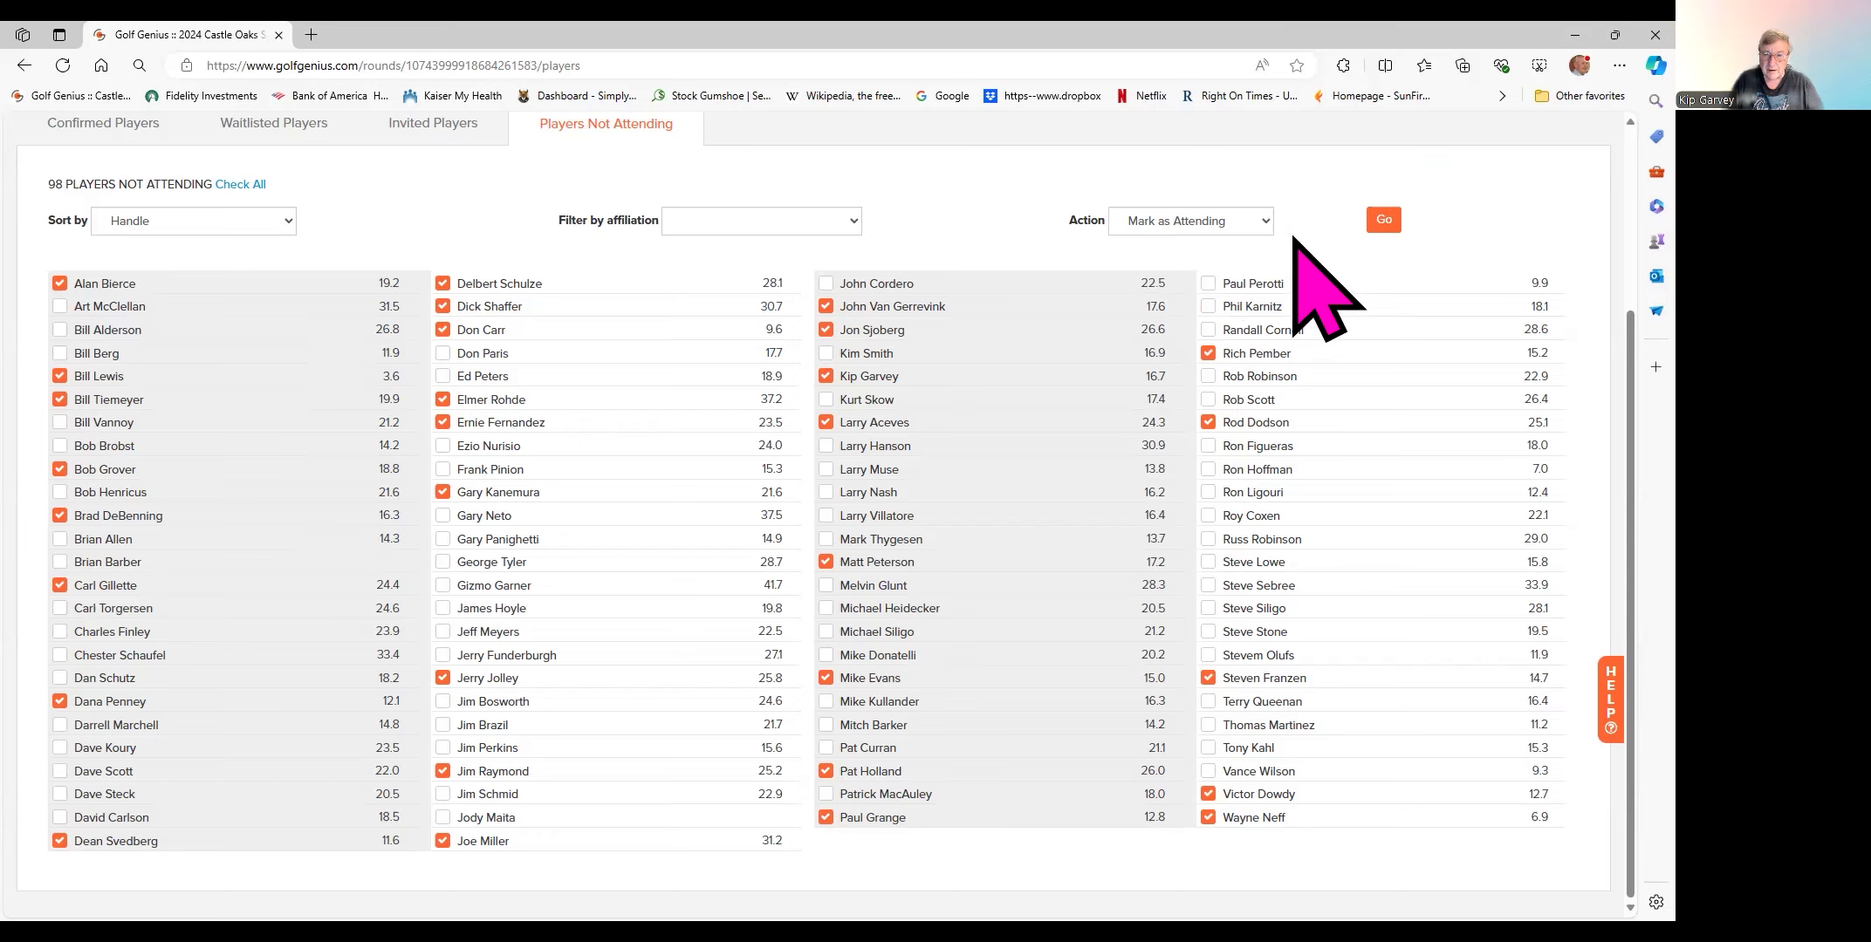
- Apply Mark as Attending to the 30 ticked players, confirm, and view Confirmed Players
click(1382, 221)
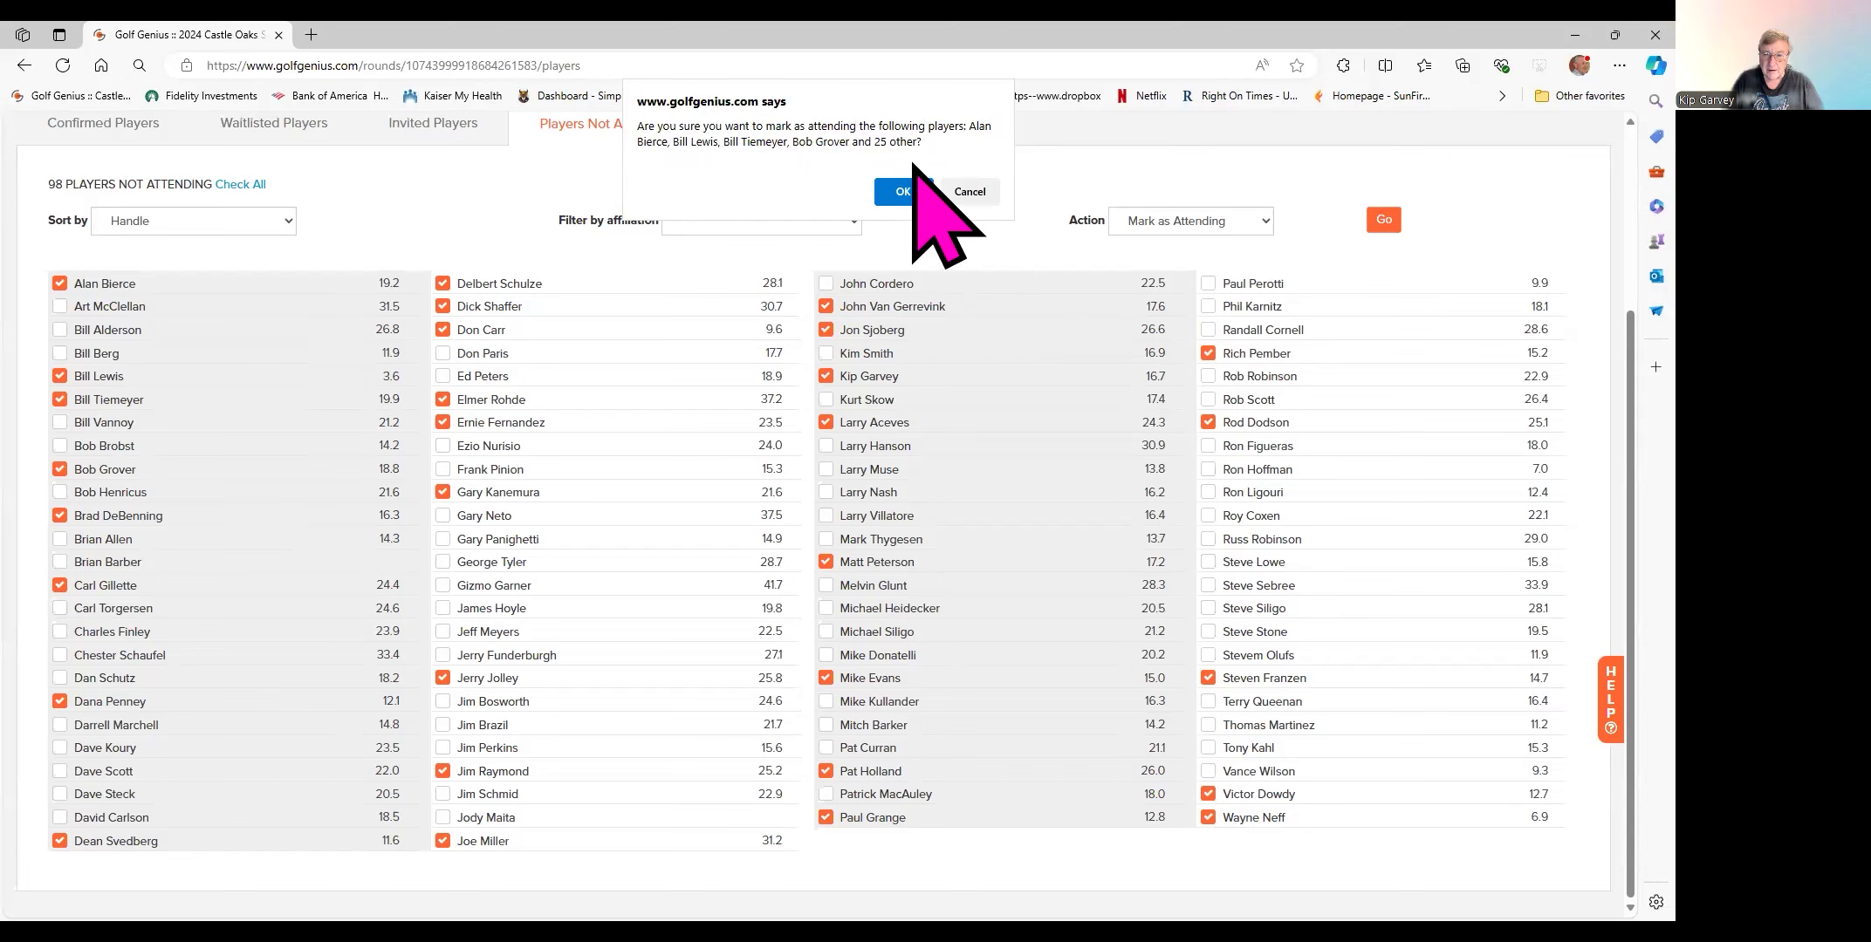
click(899, 191)
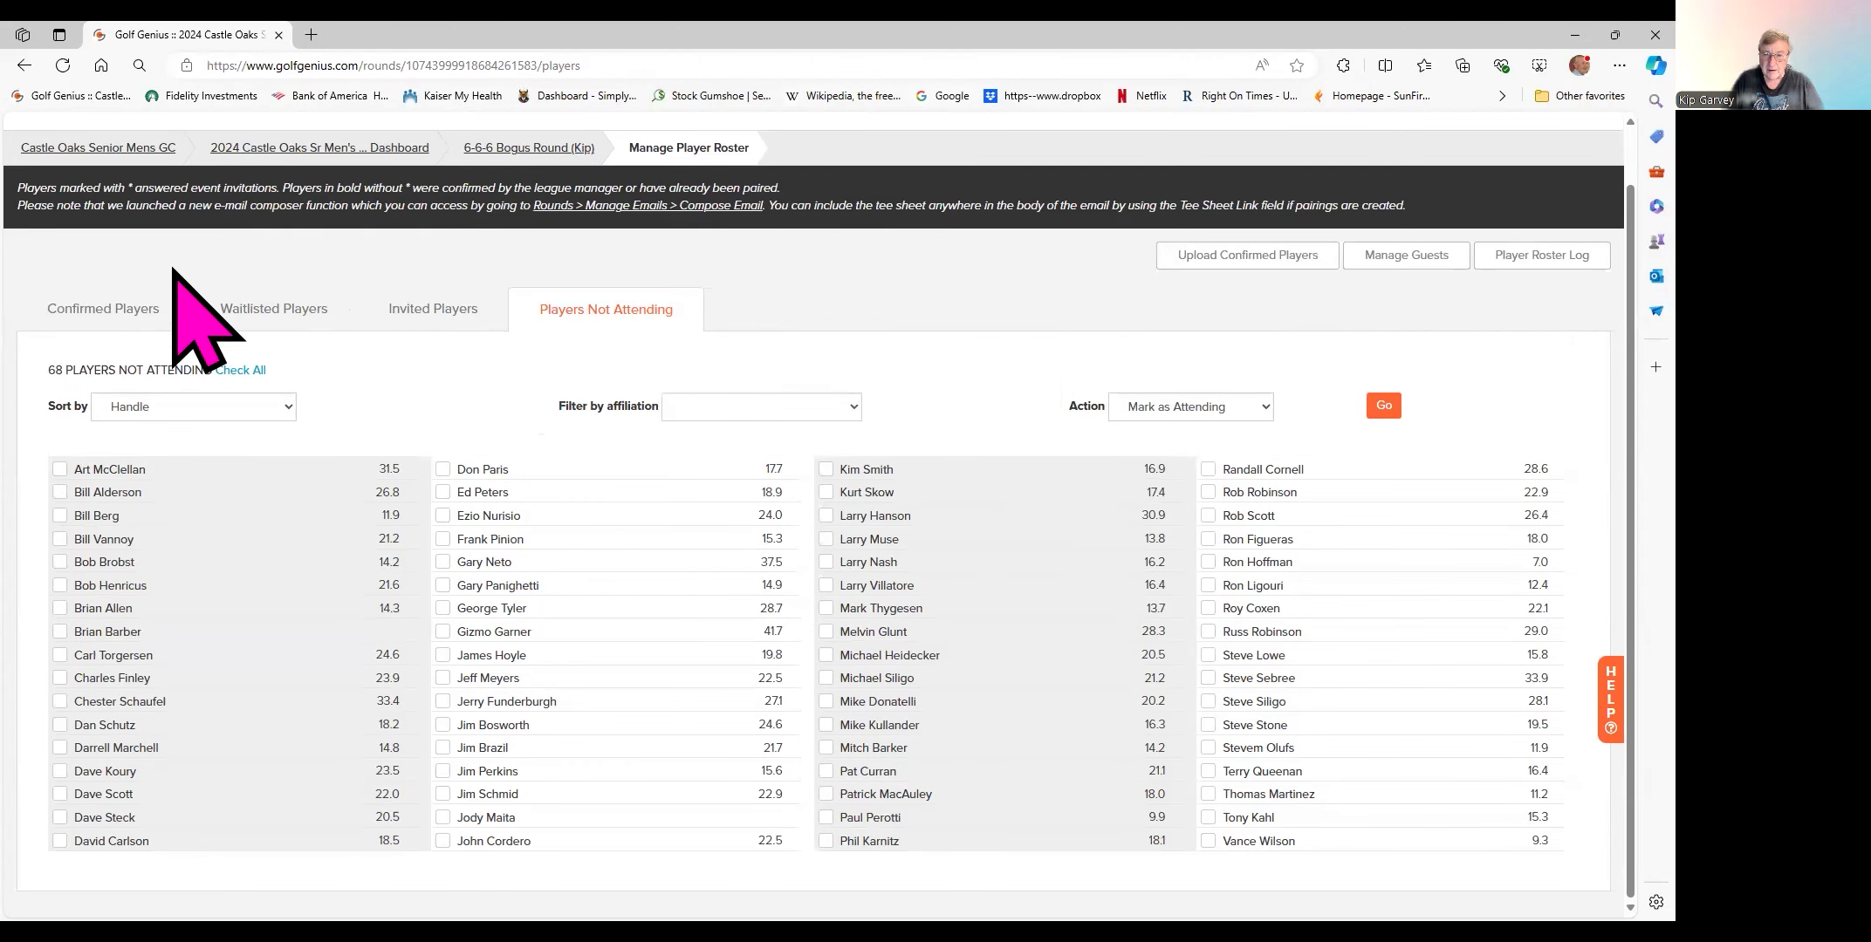
click(103, 311)
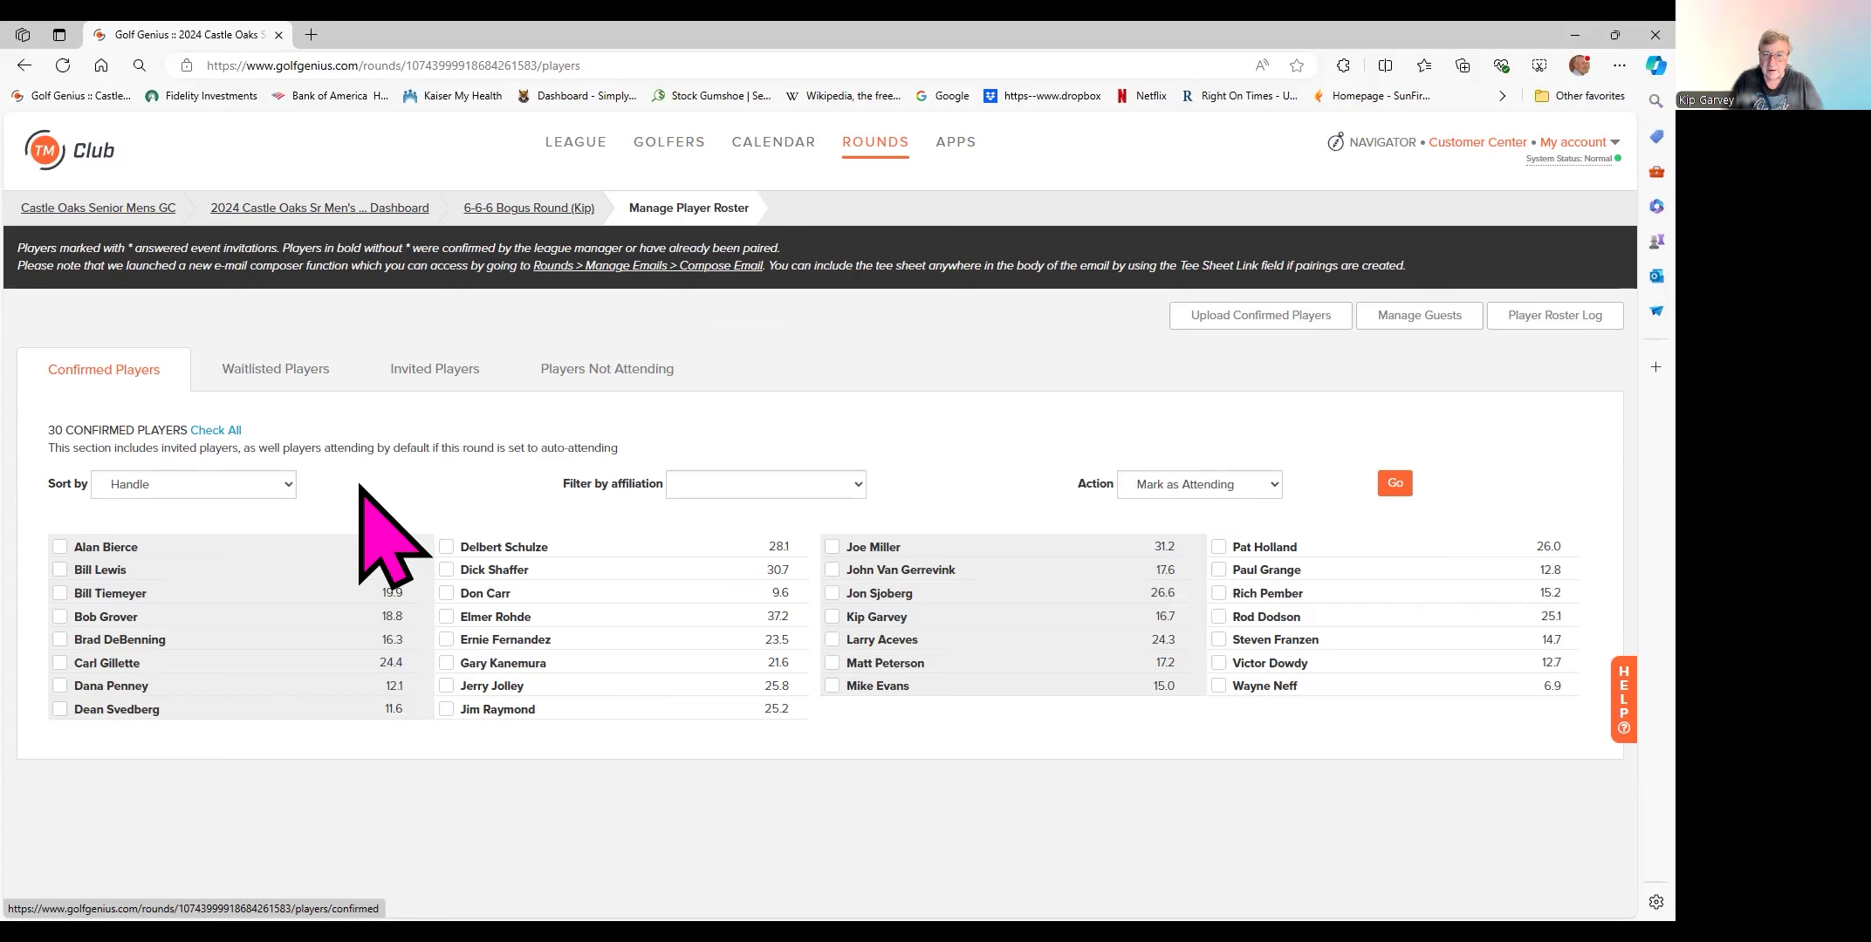
- Return to Players Not Attending and tick one additional player for attendance
click(589, 368)
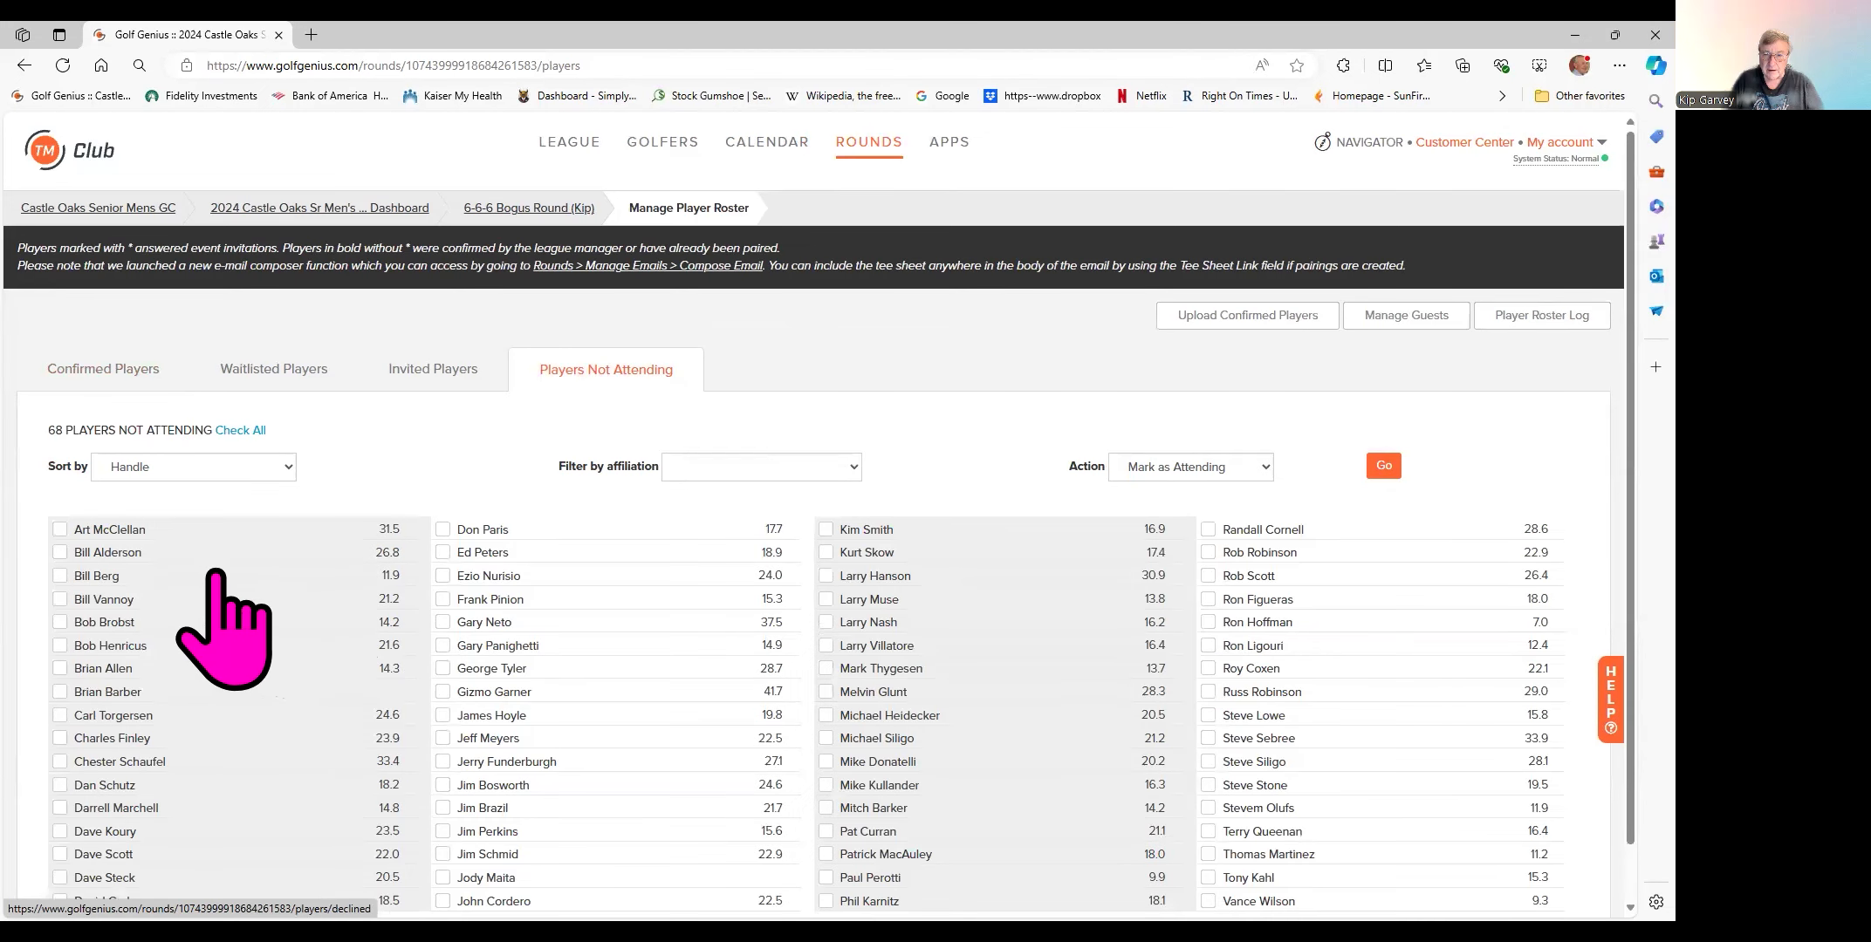
click(59, 692)
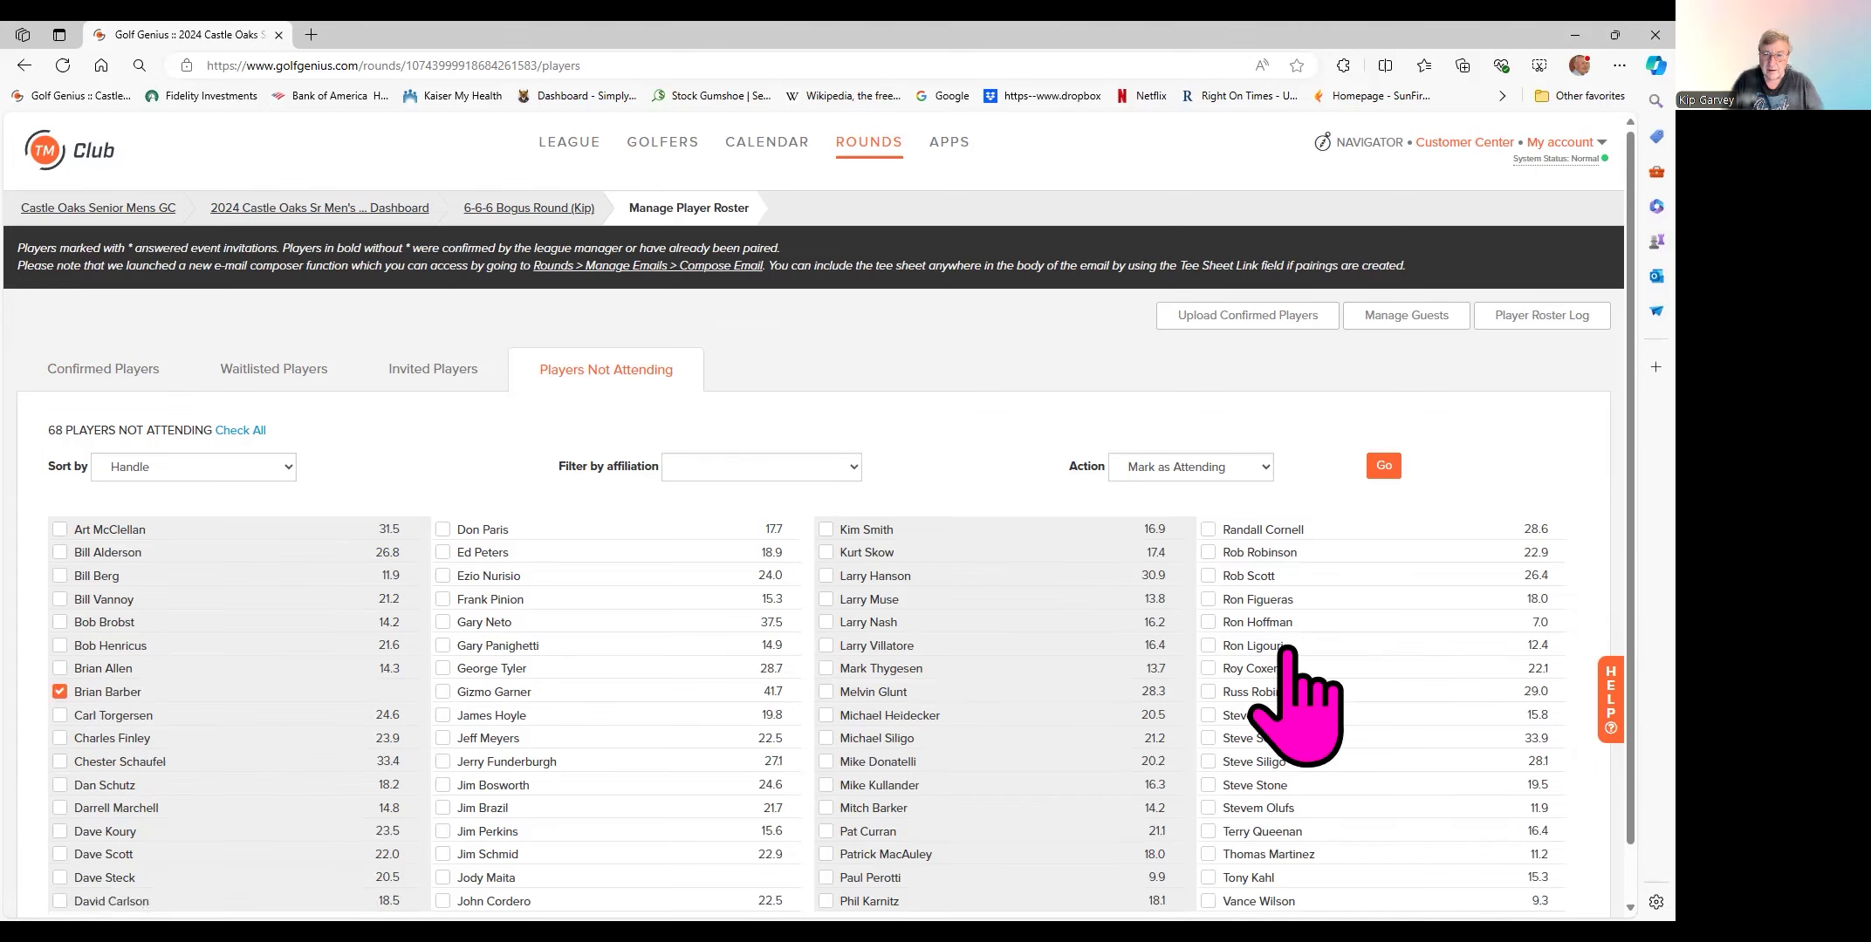
- Mark the ticked player as attending, confirm, and verify the confirmed roster shows 31
click(1384, 465)
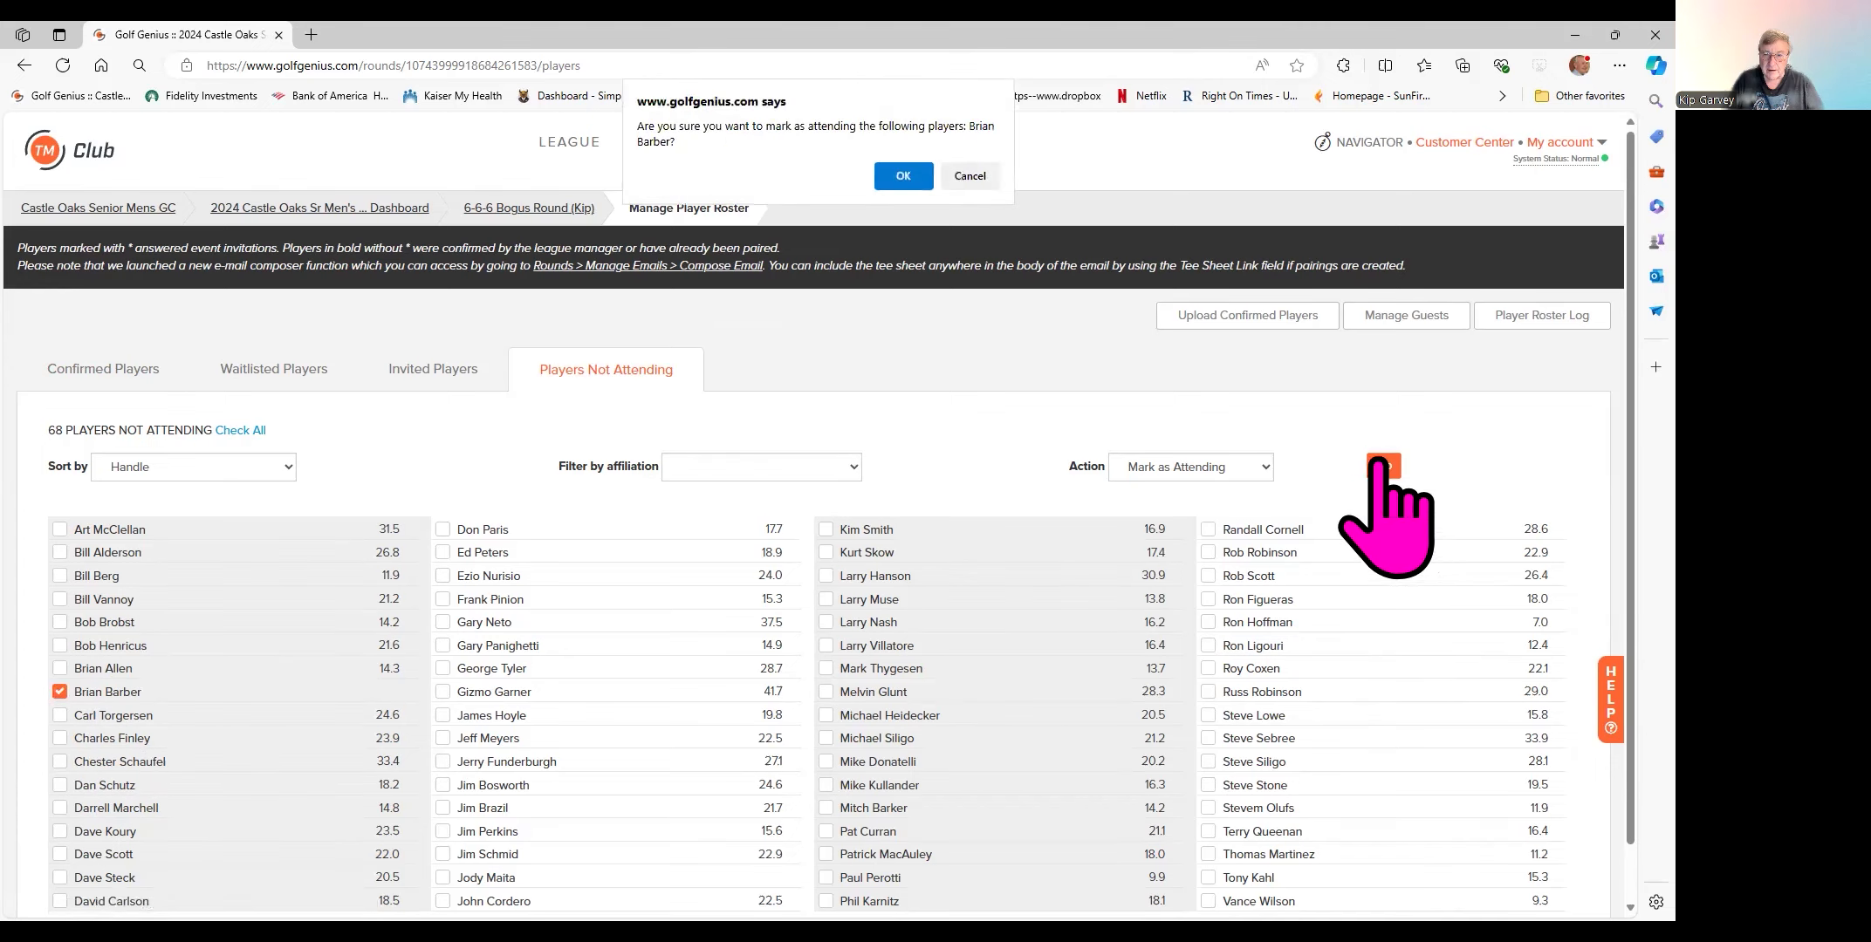
click(903, 175)
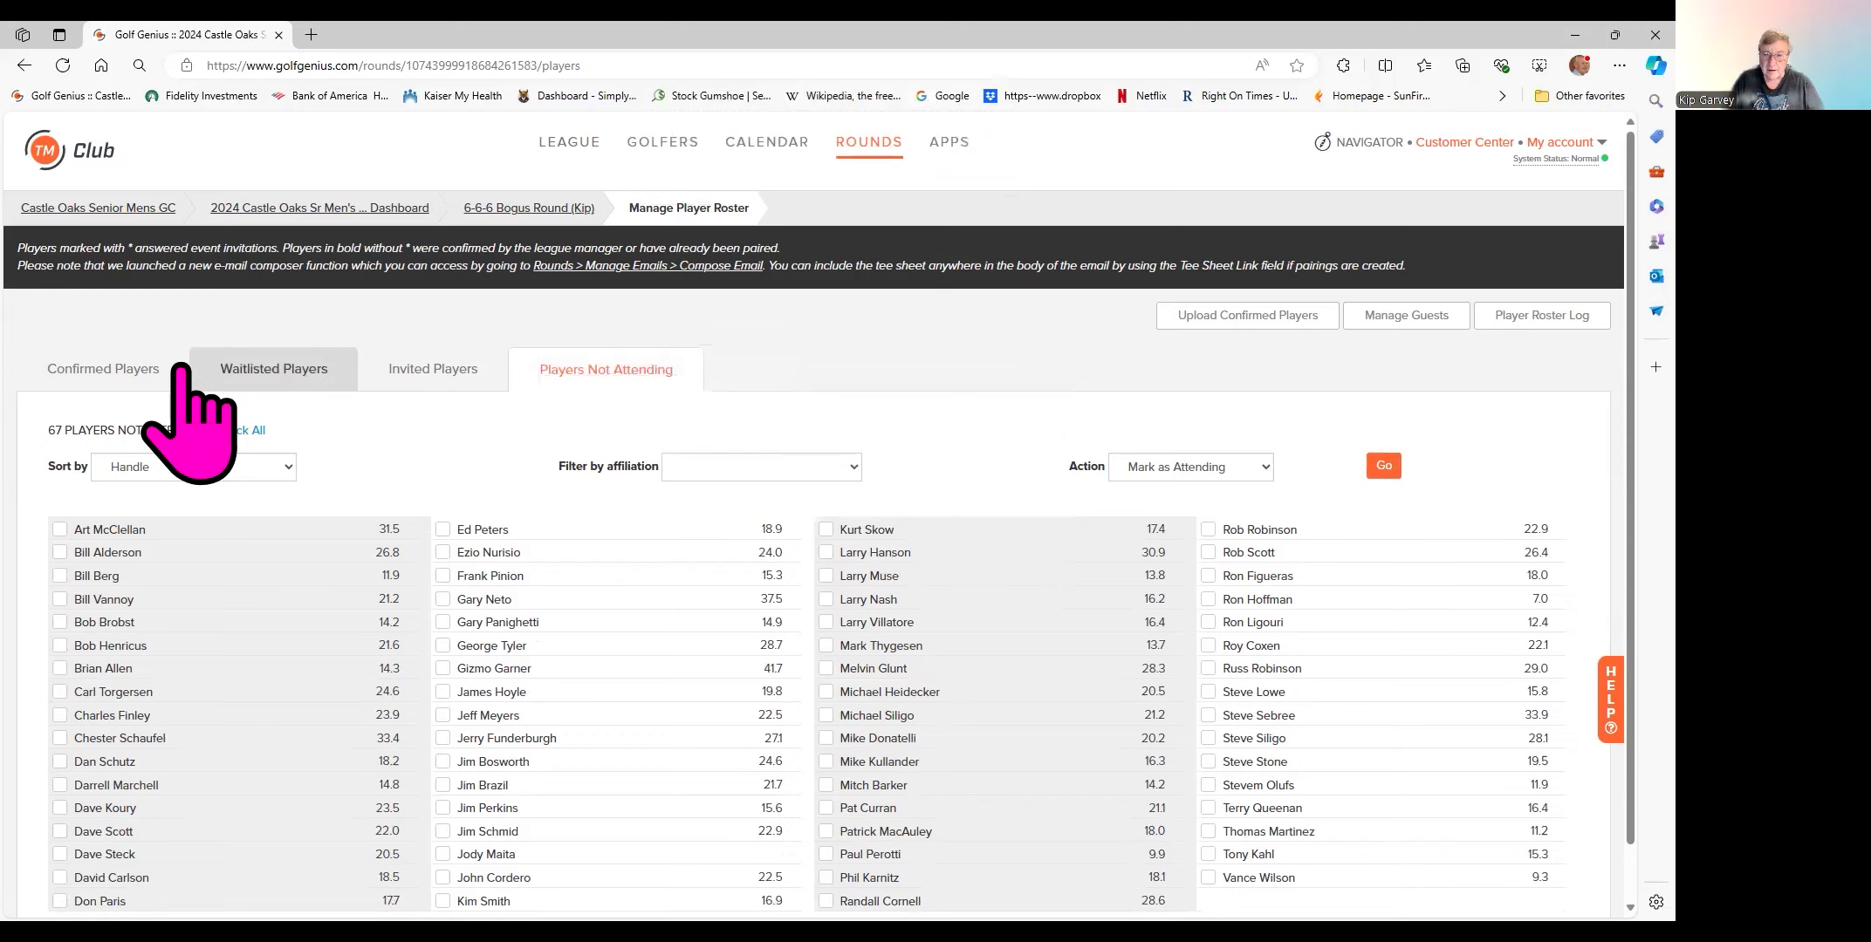
click(96, 367)
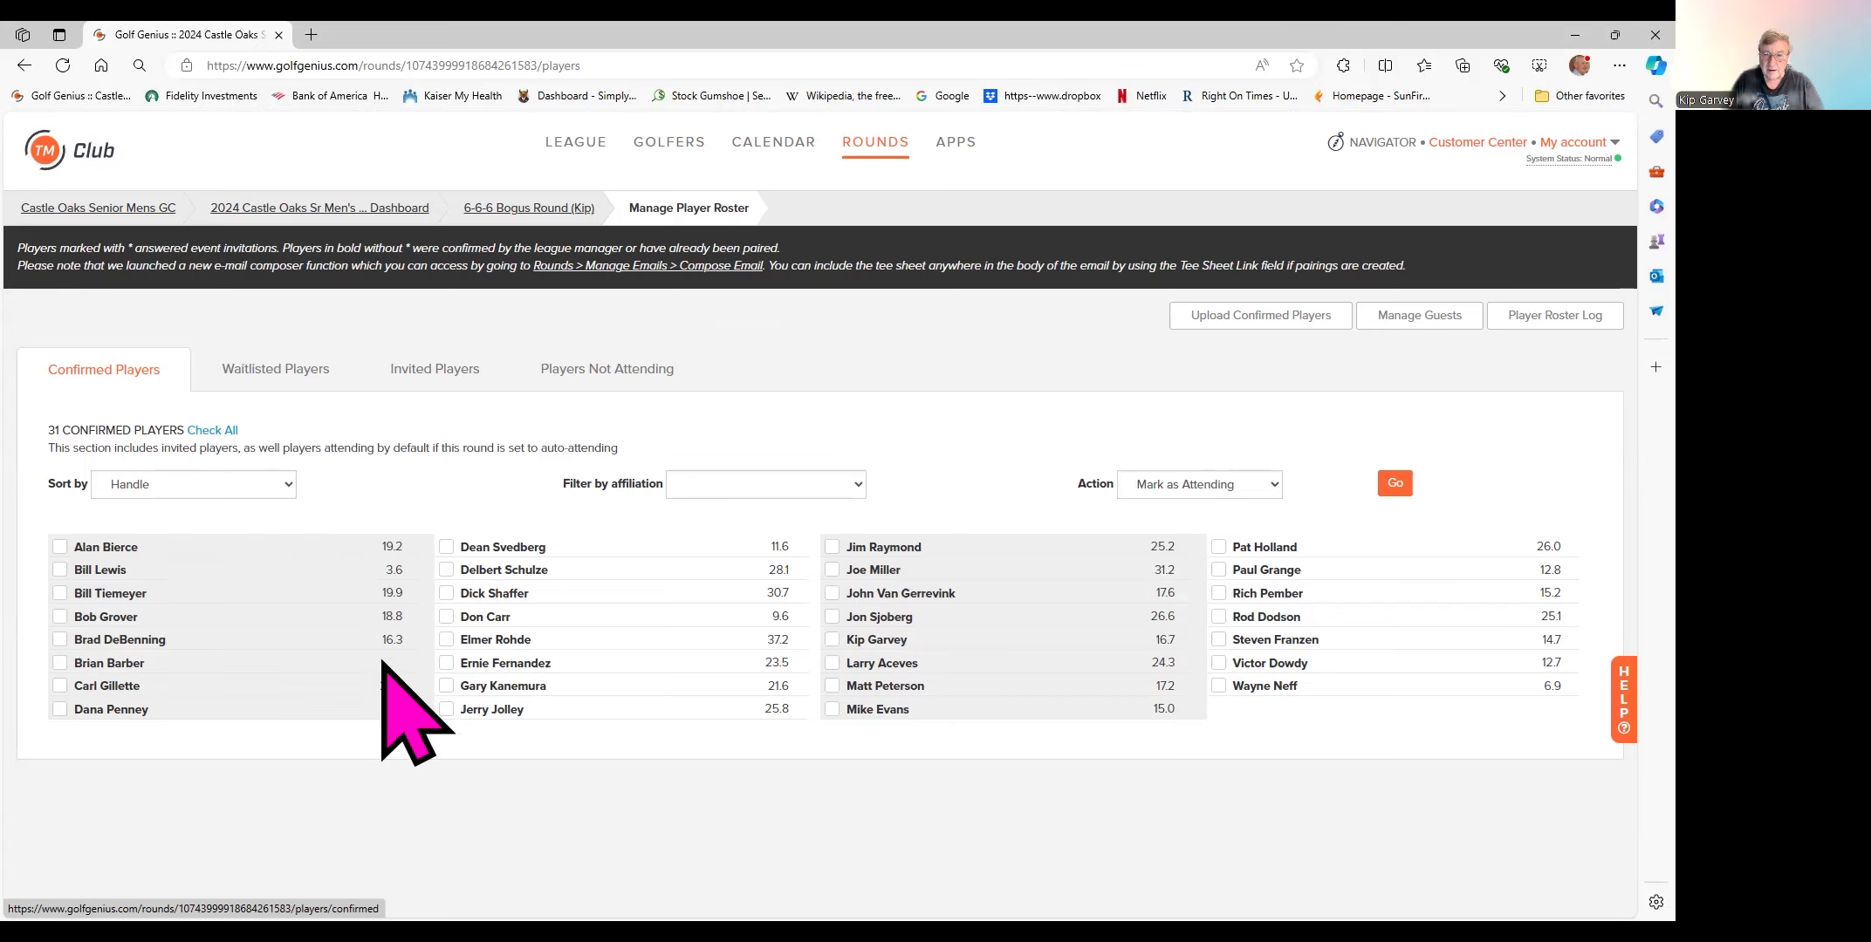
- Start a new guest signup with the hosting member chosen and 'did not play in this league before' selected
click(1418, 318)
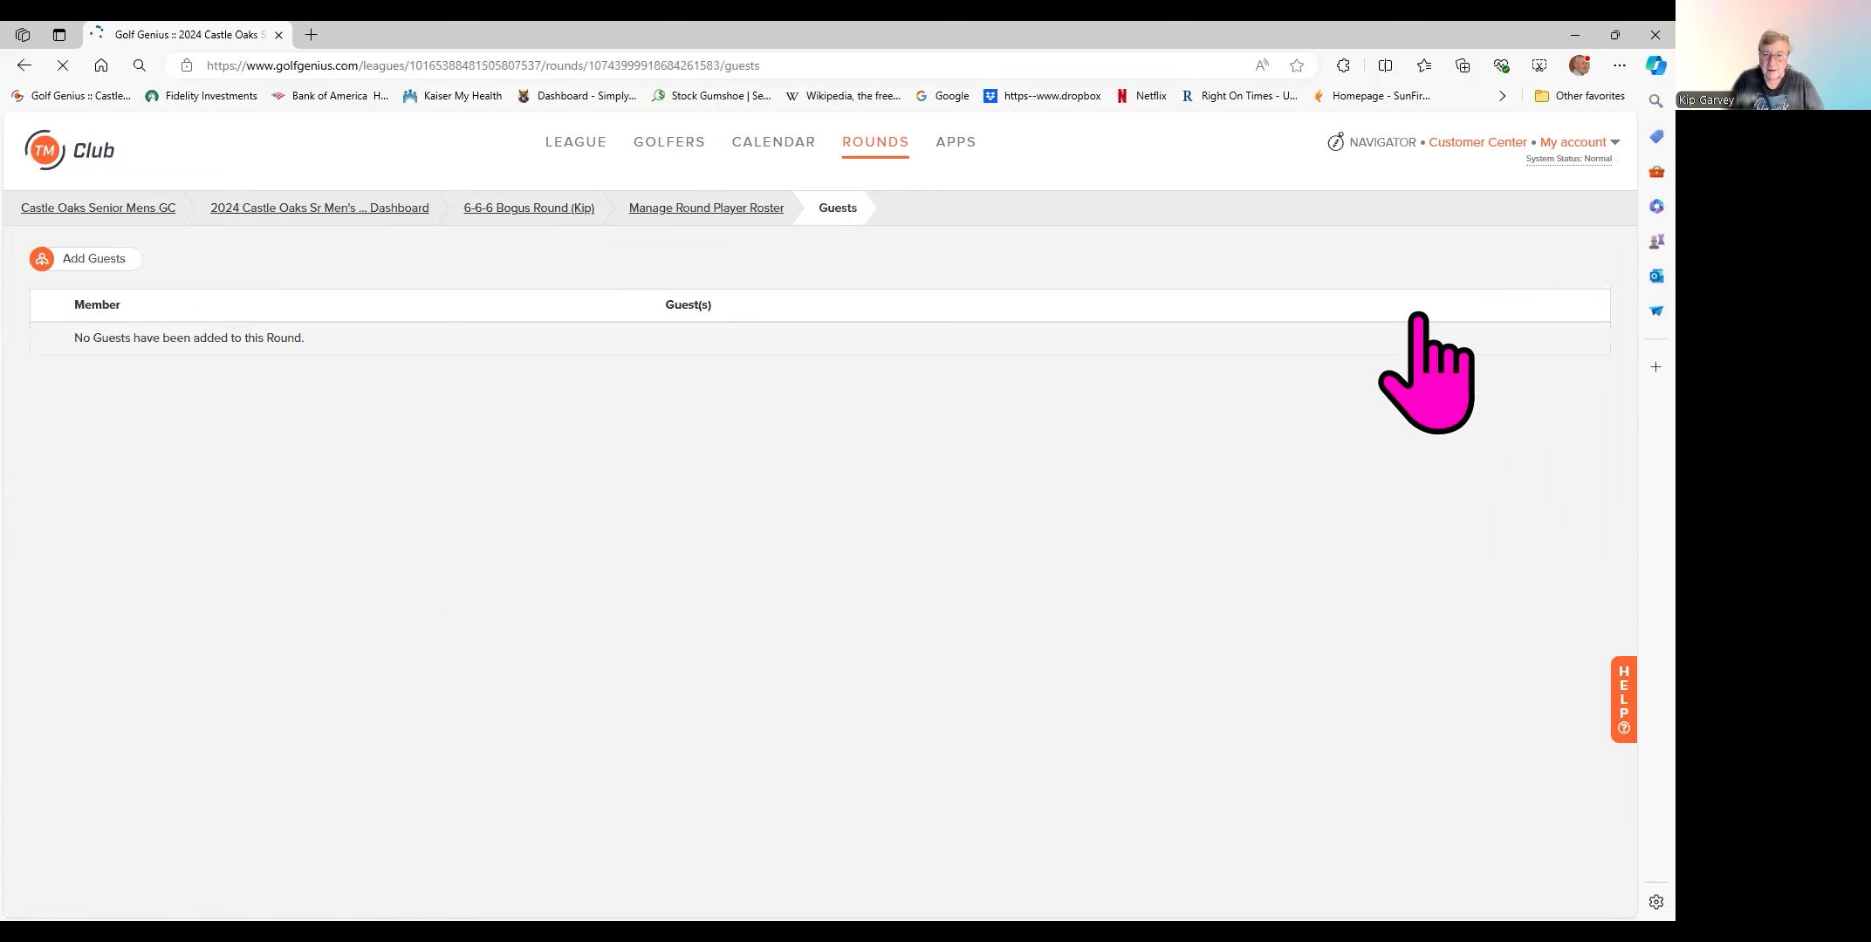
click(85, 267)
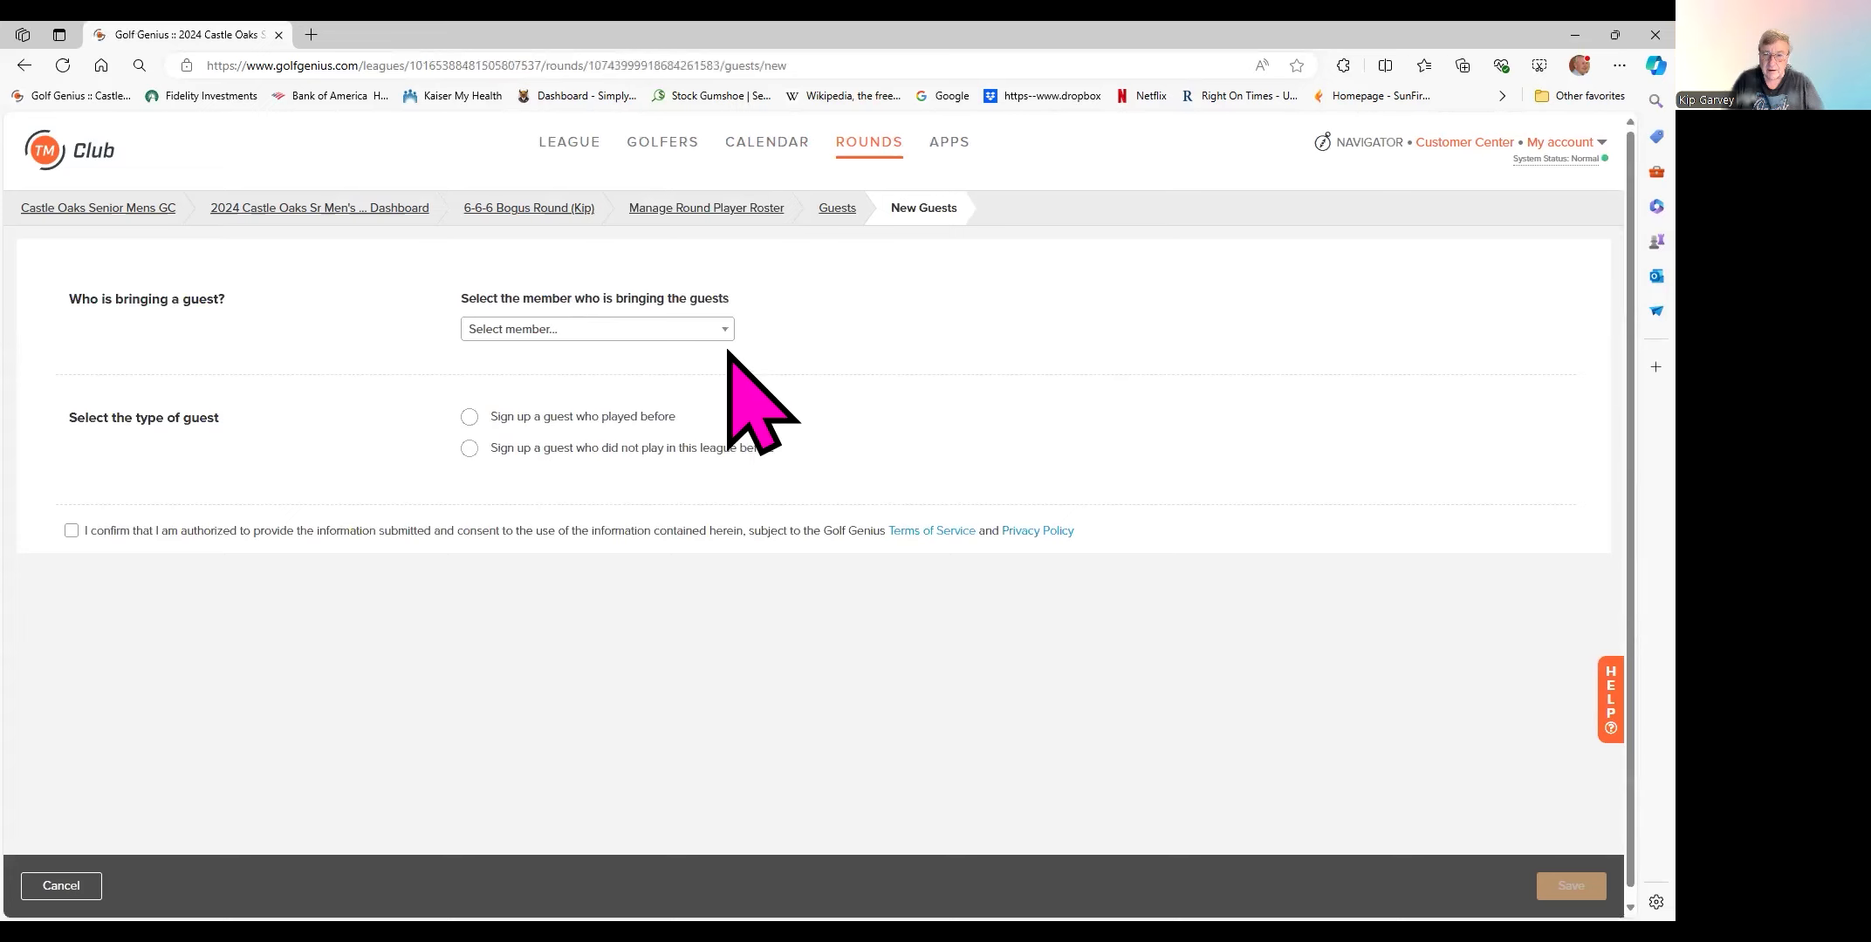
click(724, 331)
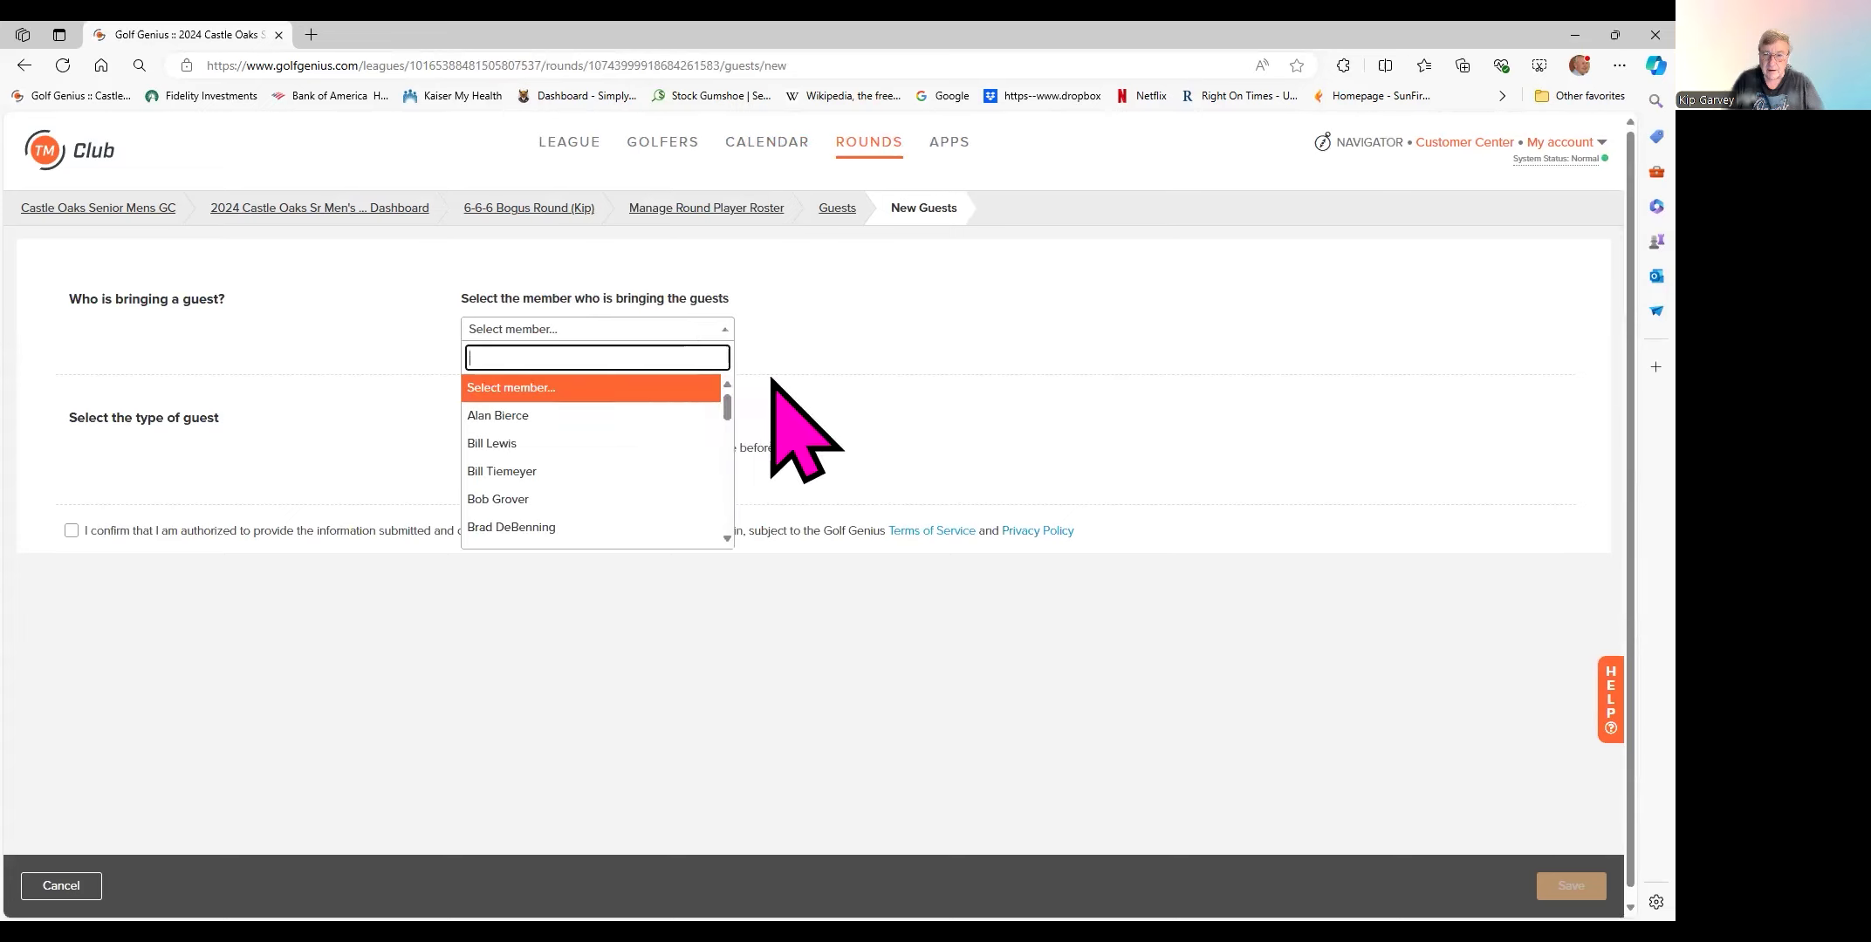
text(ki)
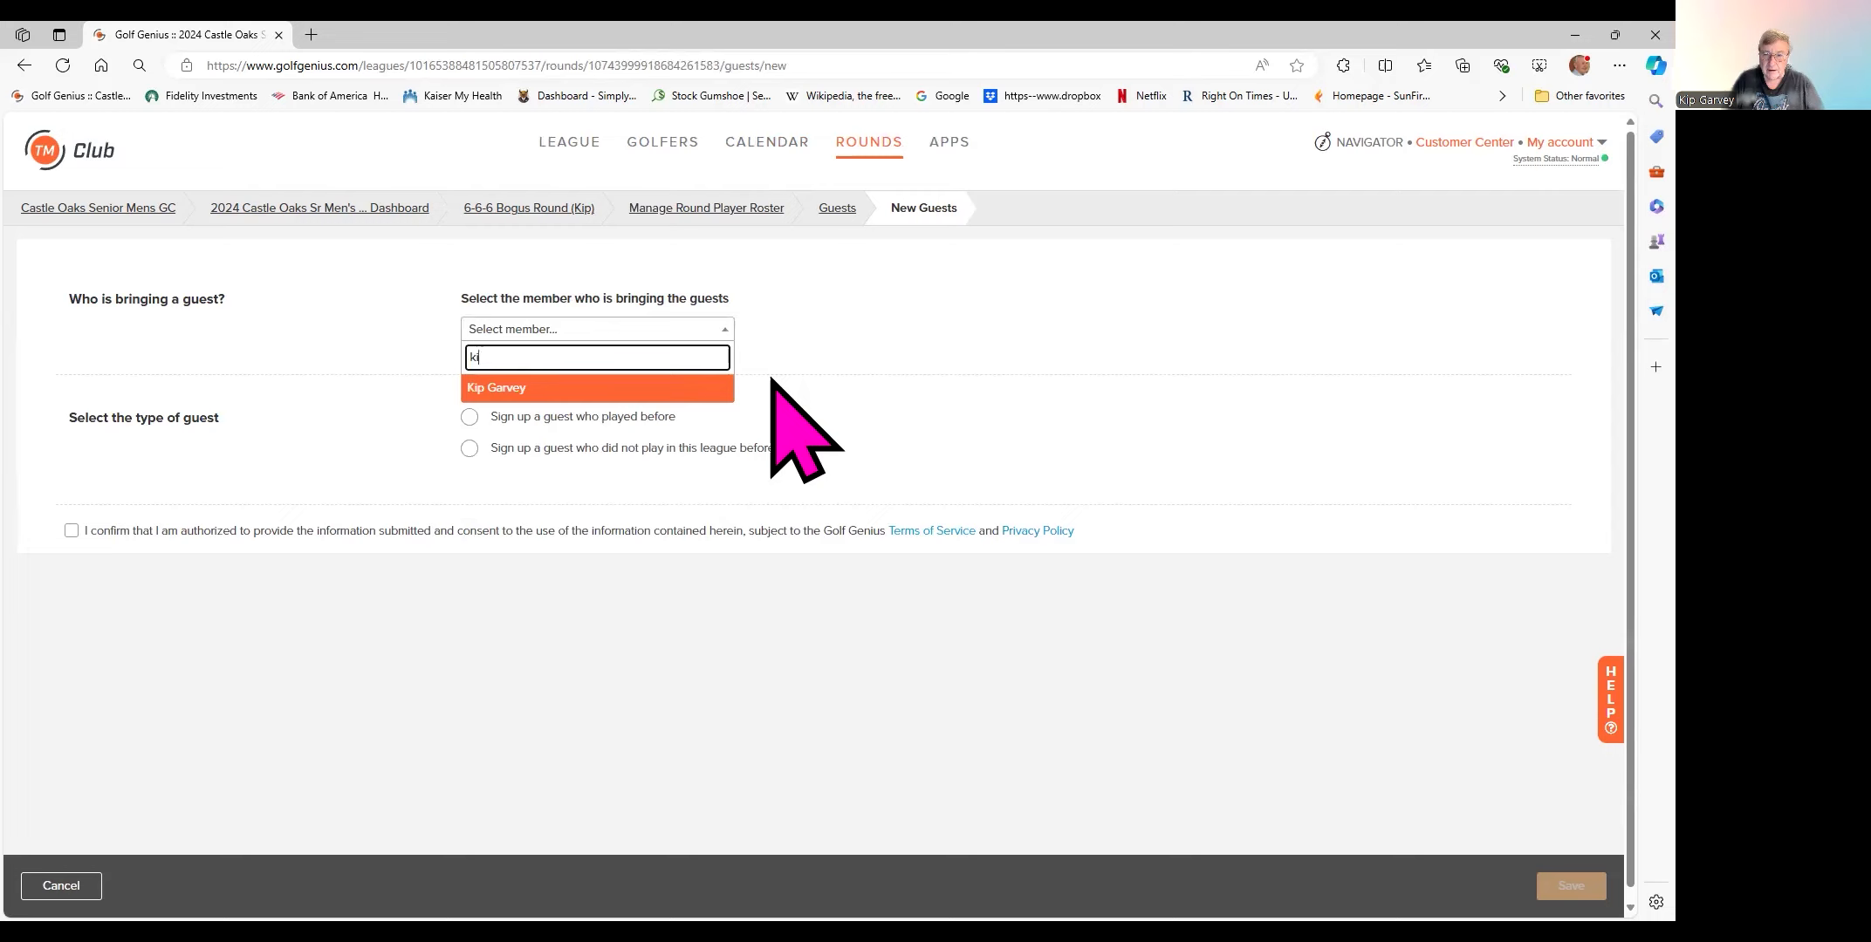
click(560, 390)
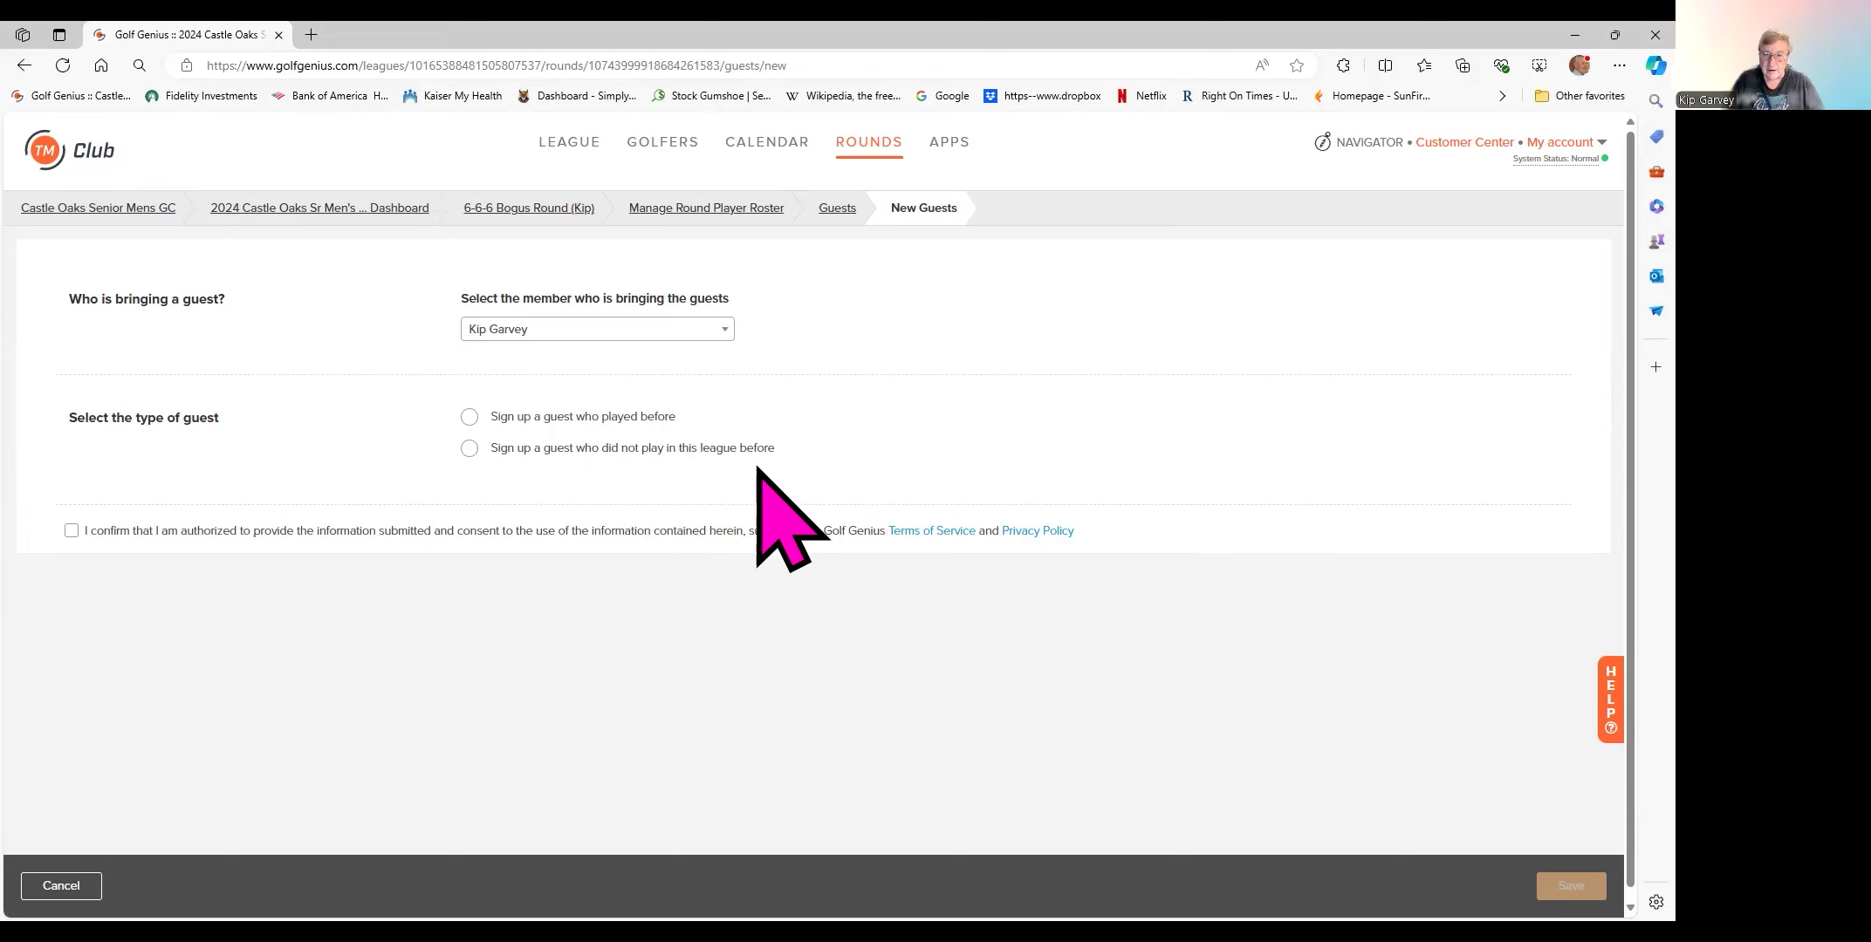
click(469, 447)
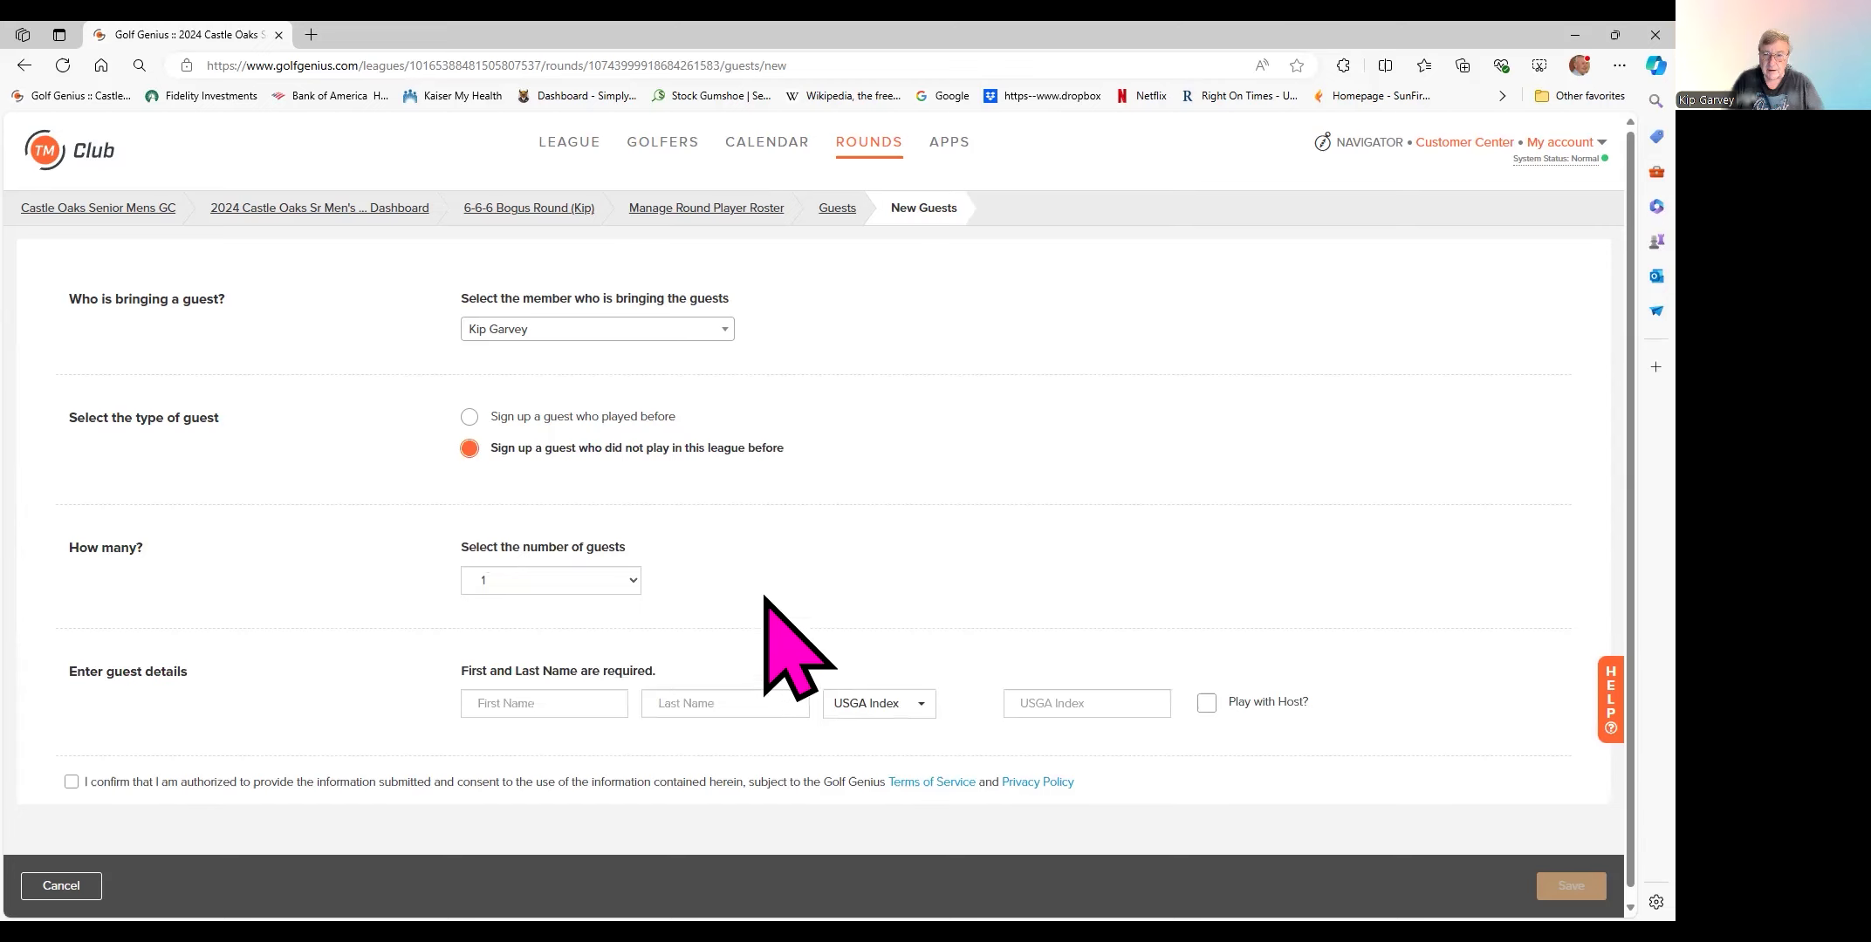
- Enter the guest's first and last name and a USGA Index of 21.1
click(532, 689)
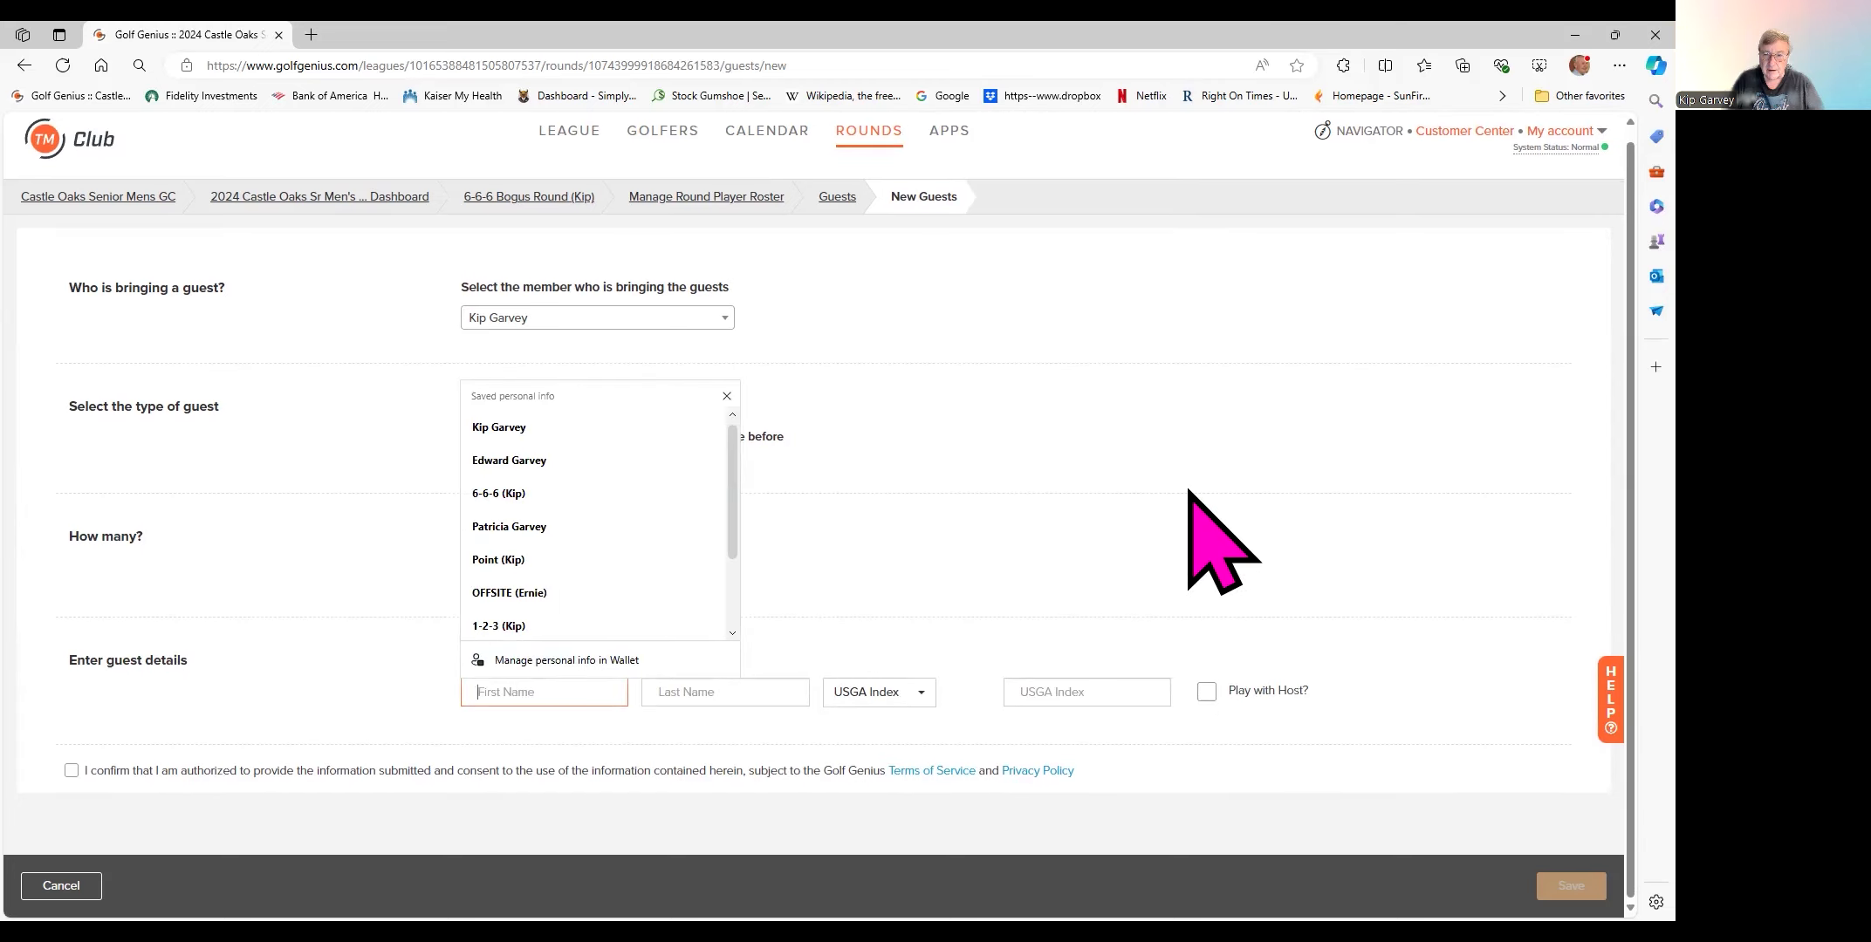
text(King)
key(Tab)
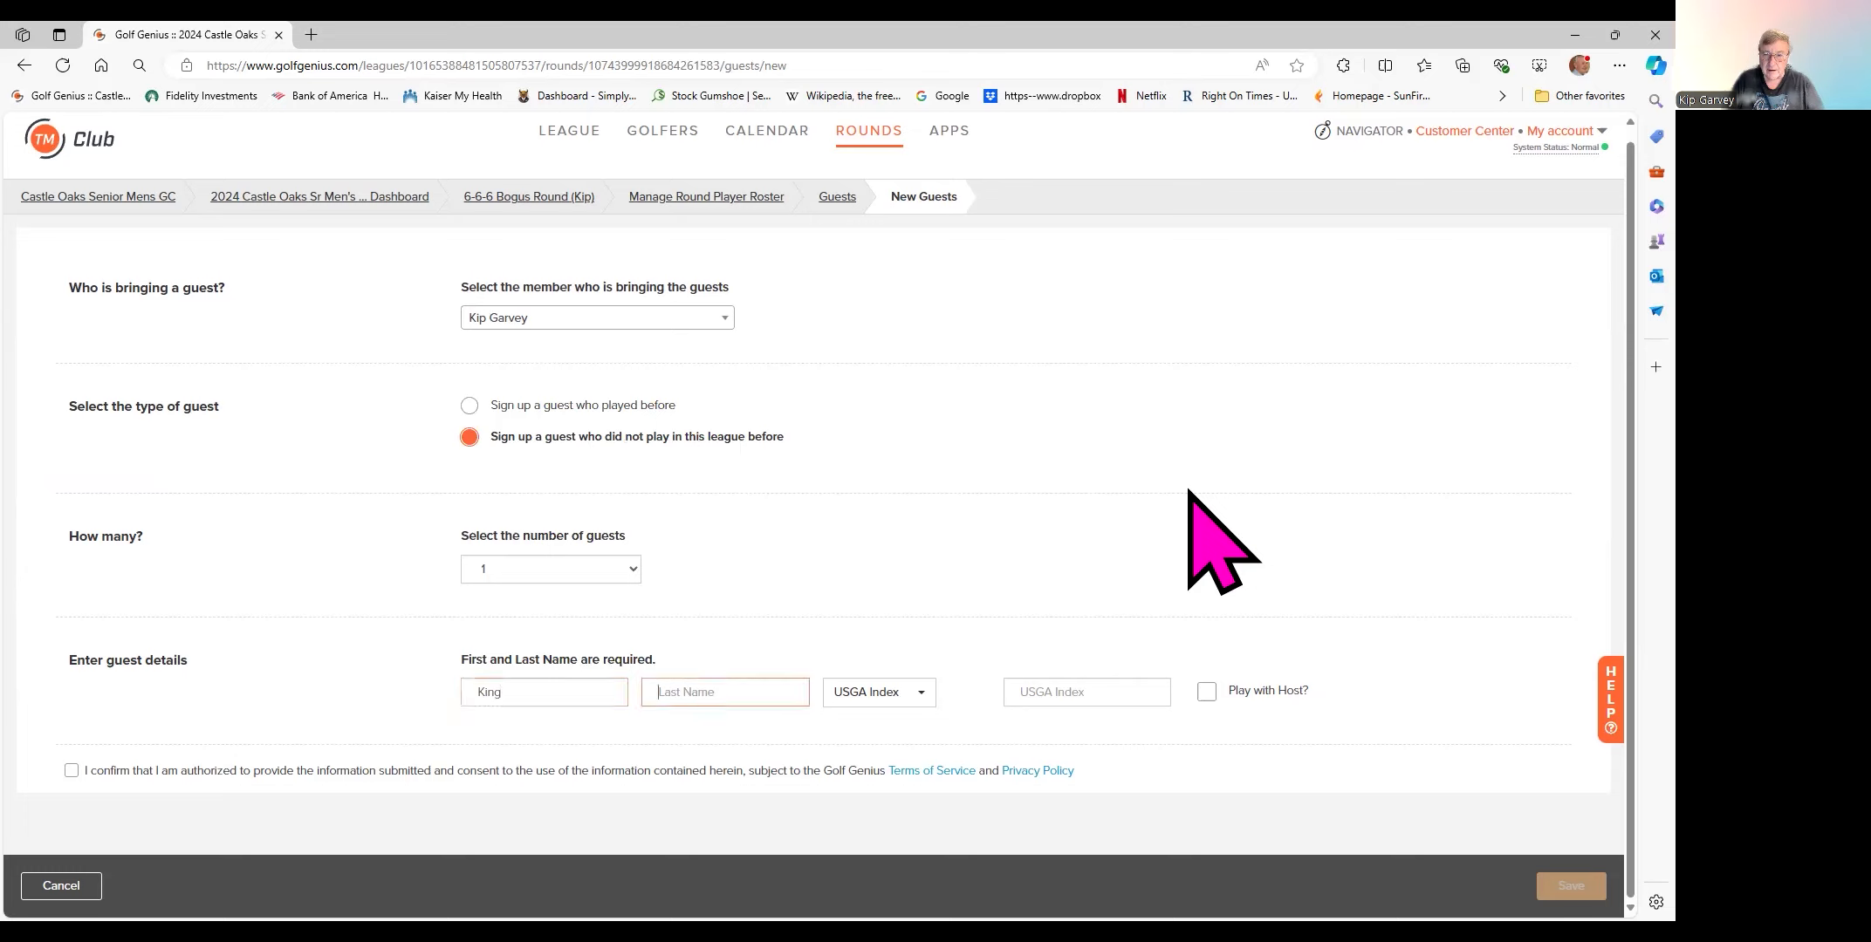
text(Kong)
key(Tab)
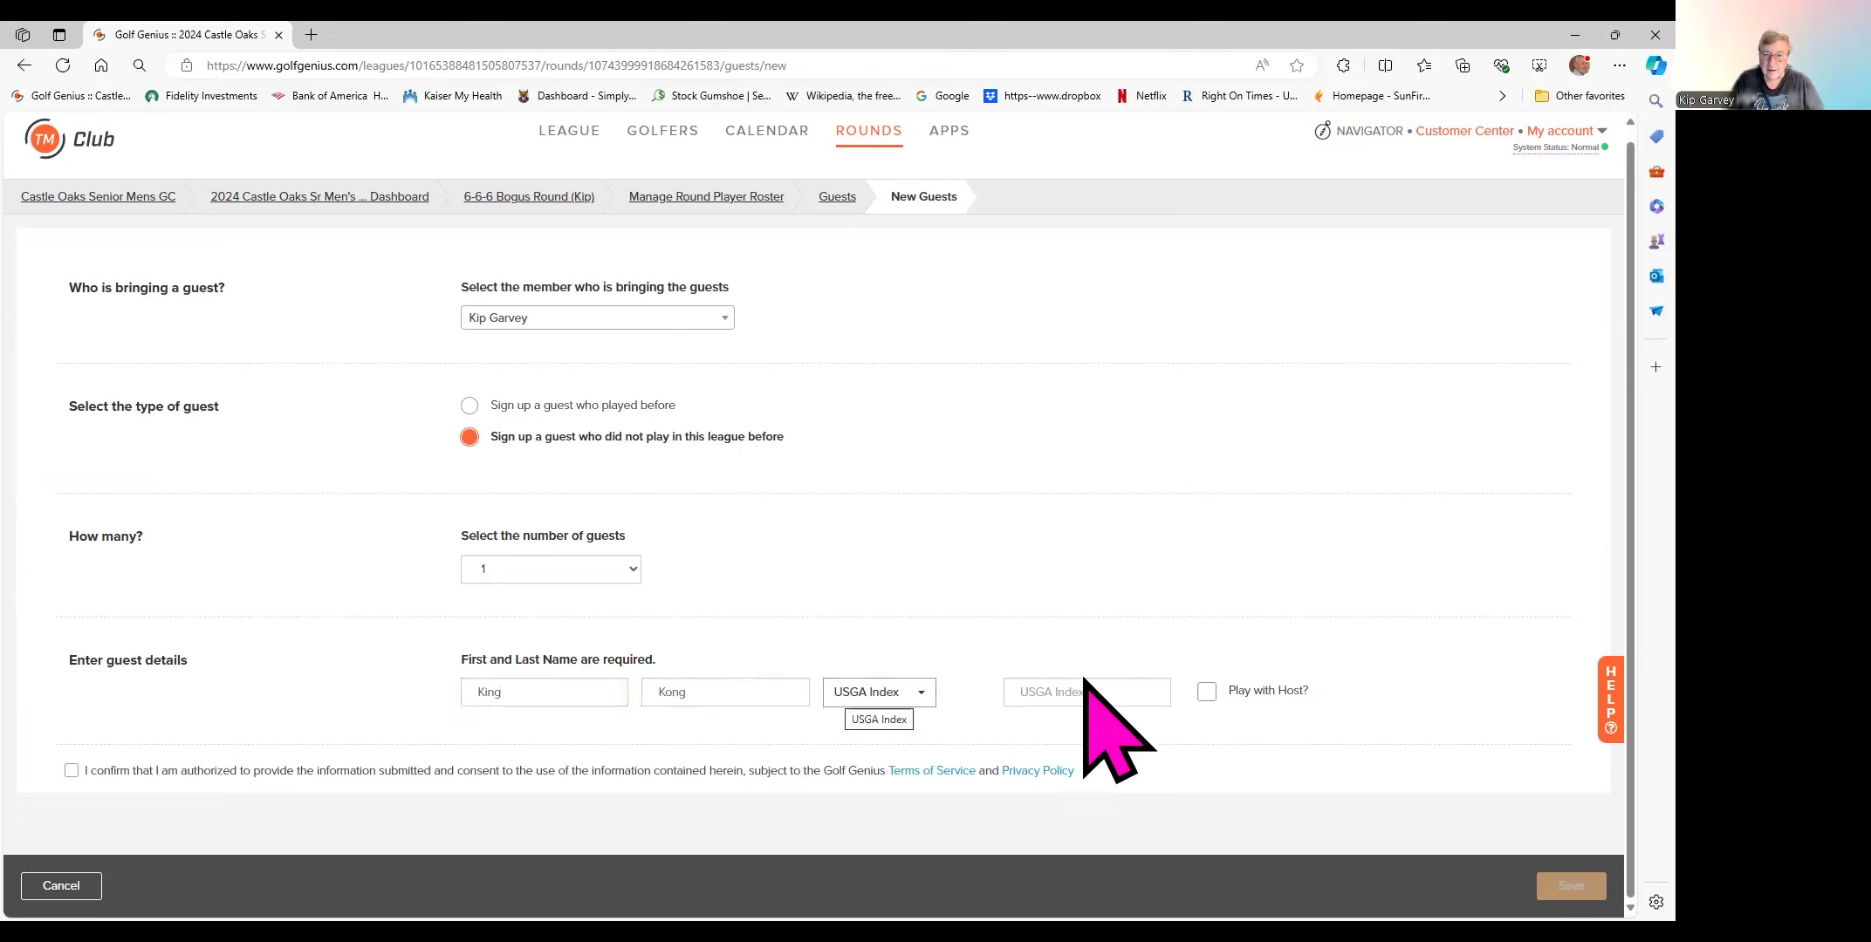
key(Tab)
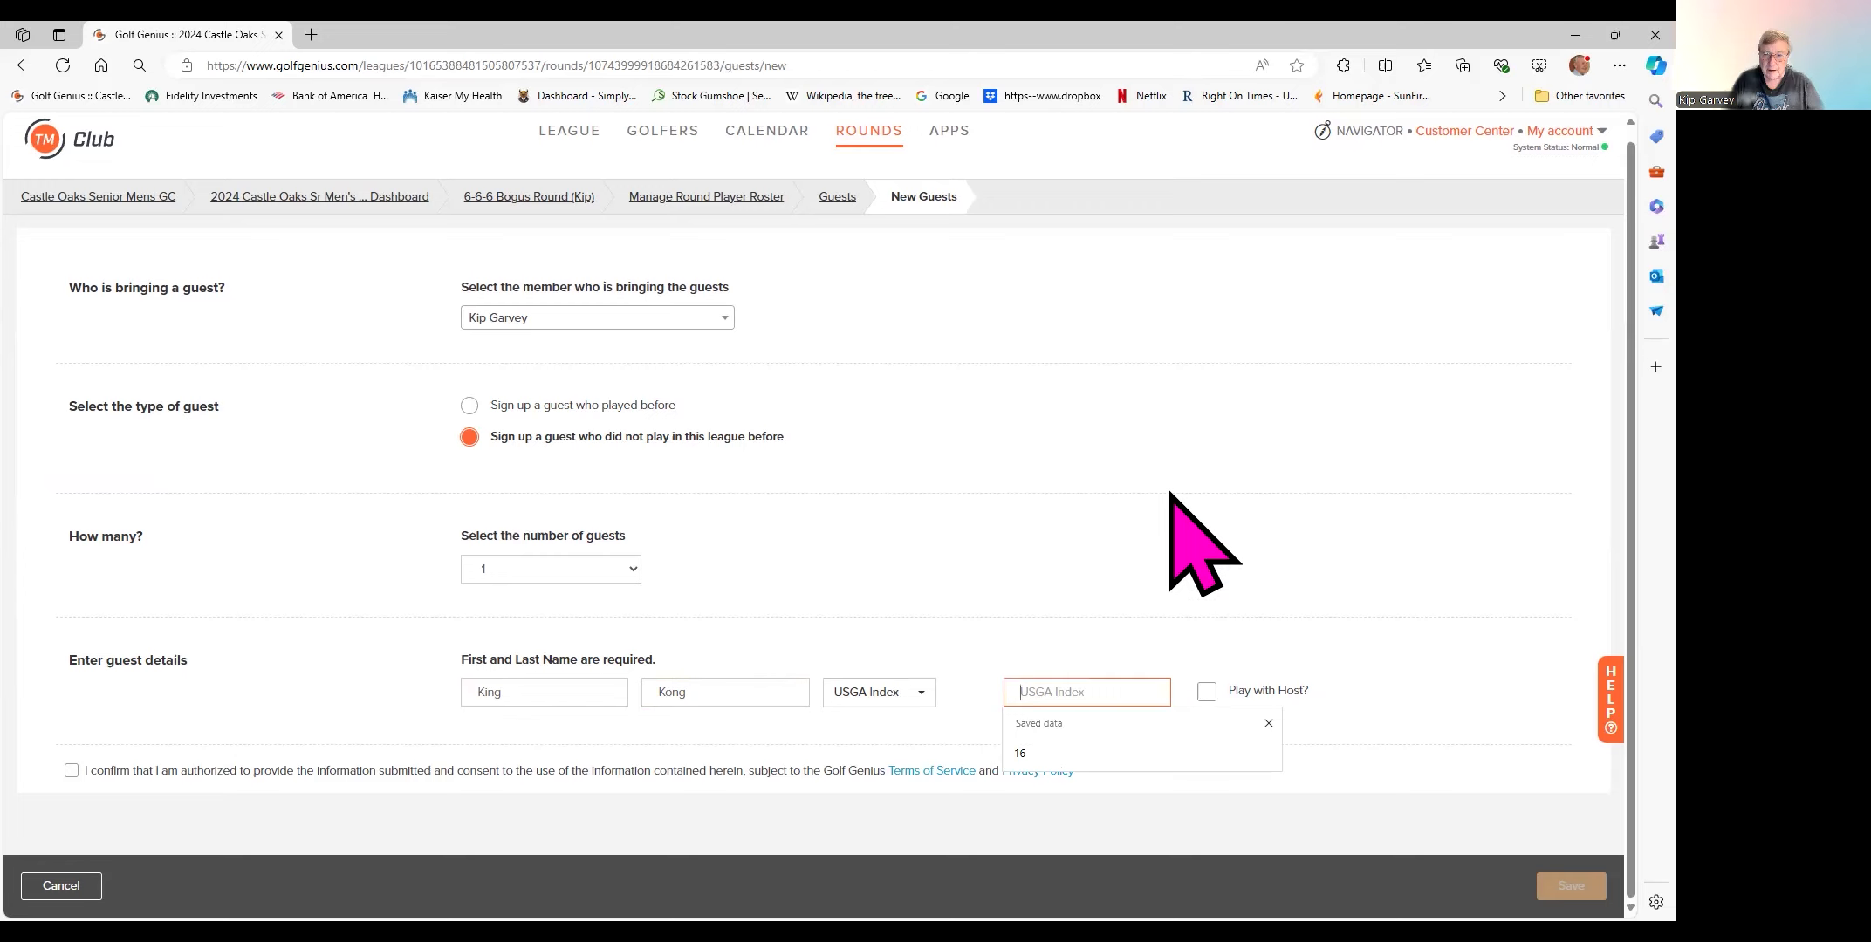
text(21.1)
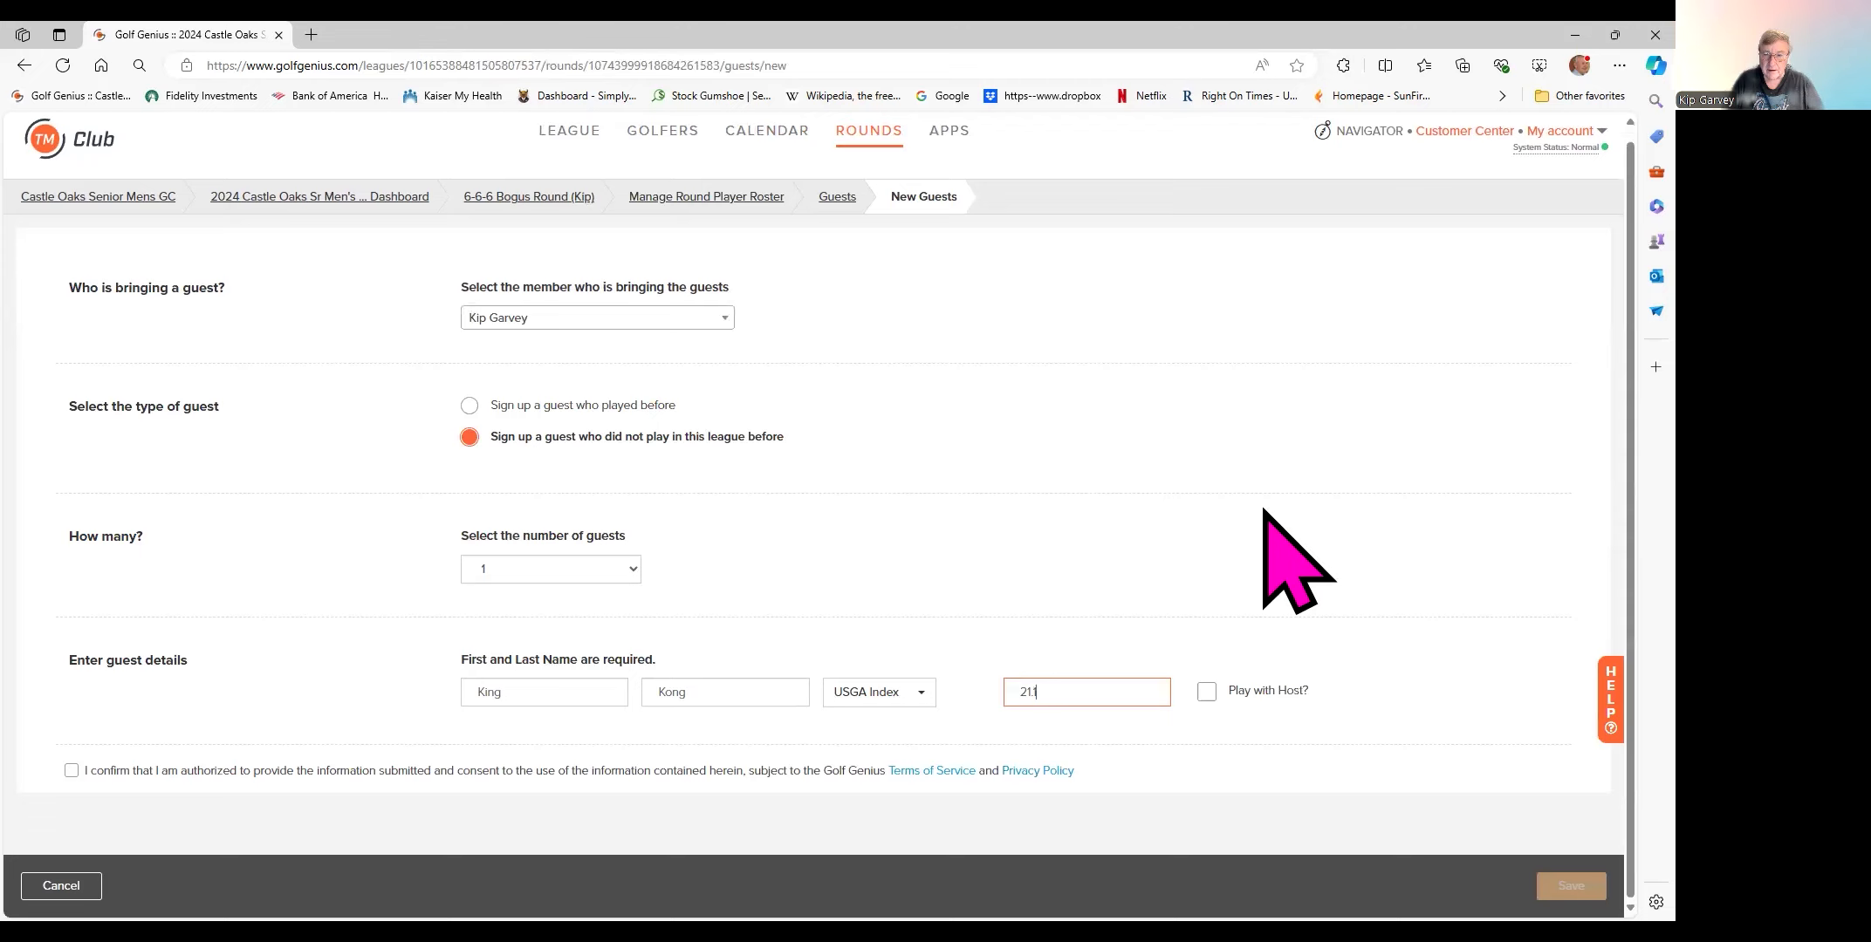
- Tick Play with Host and the authorization confirmation, then save the guest
click(1206, 691)
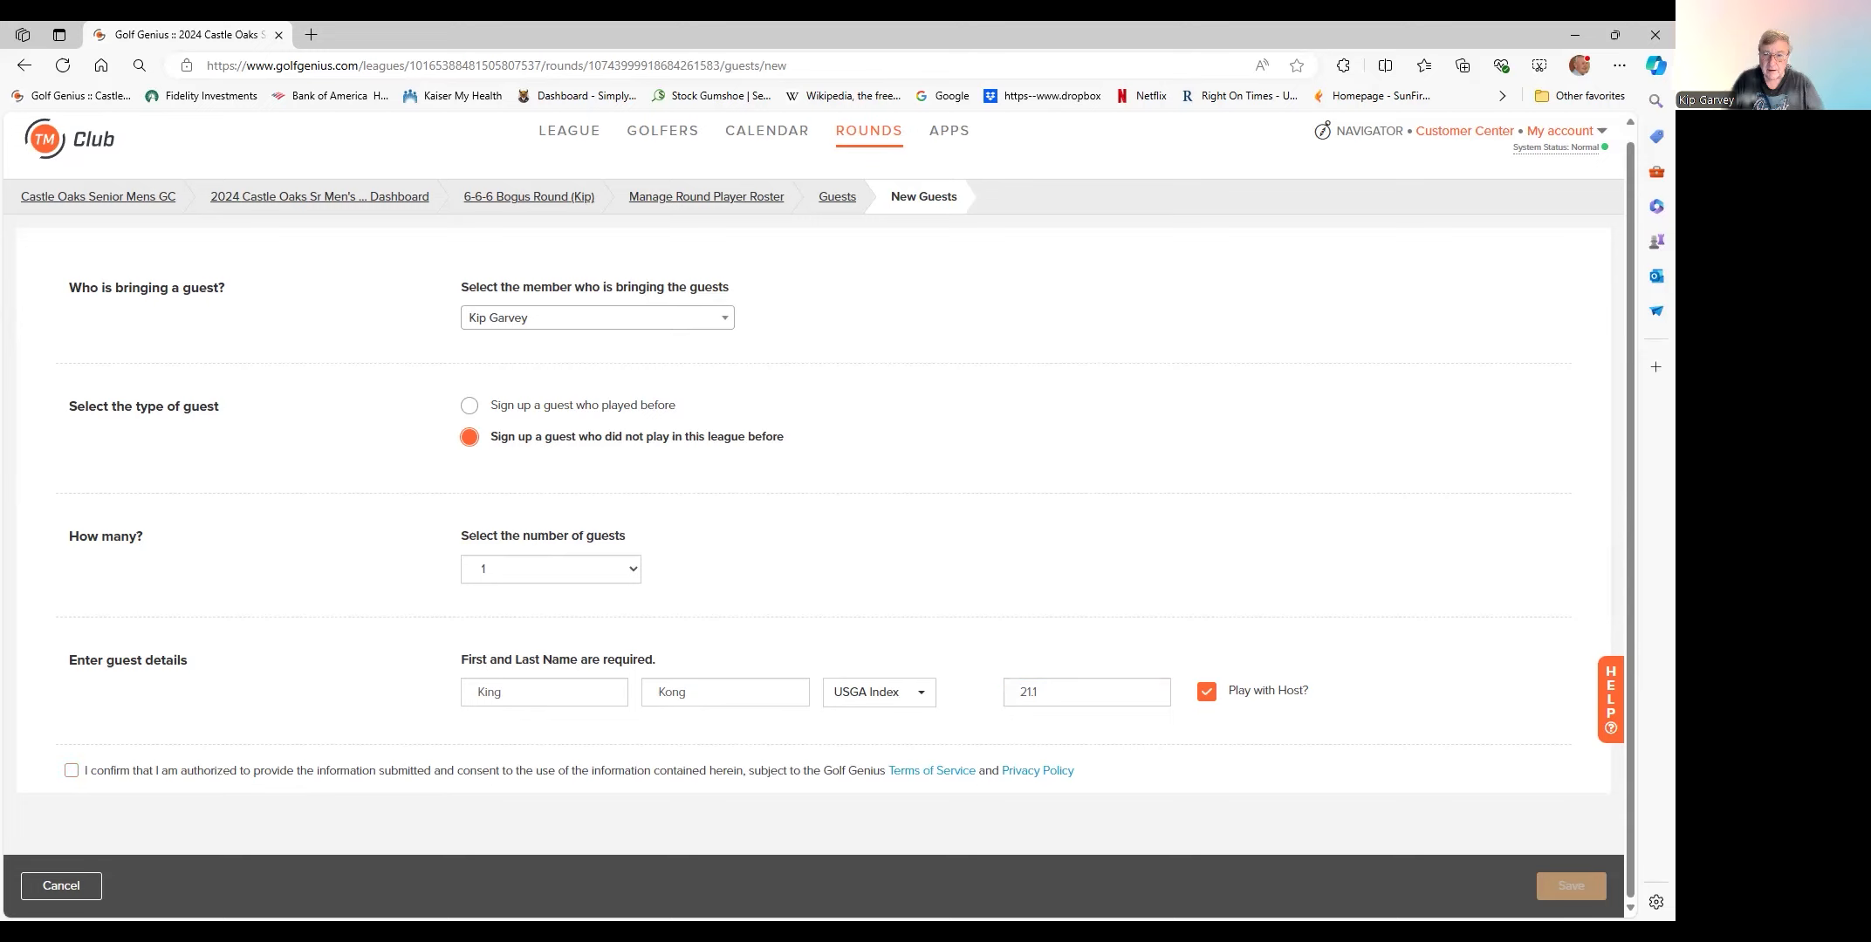
click(72, 770)
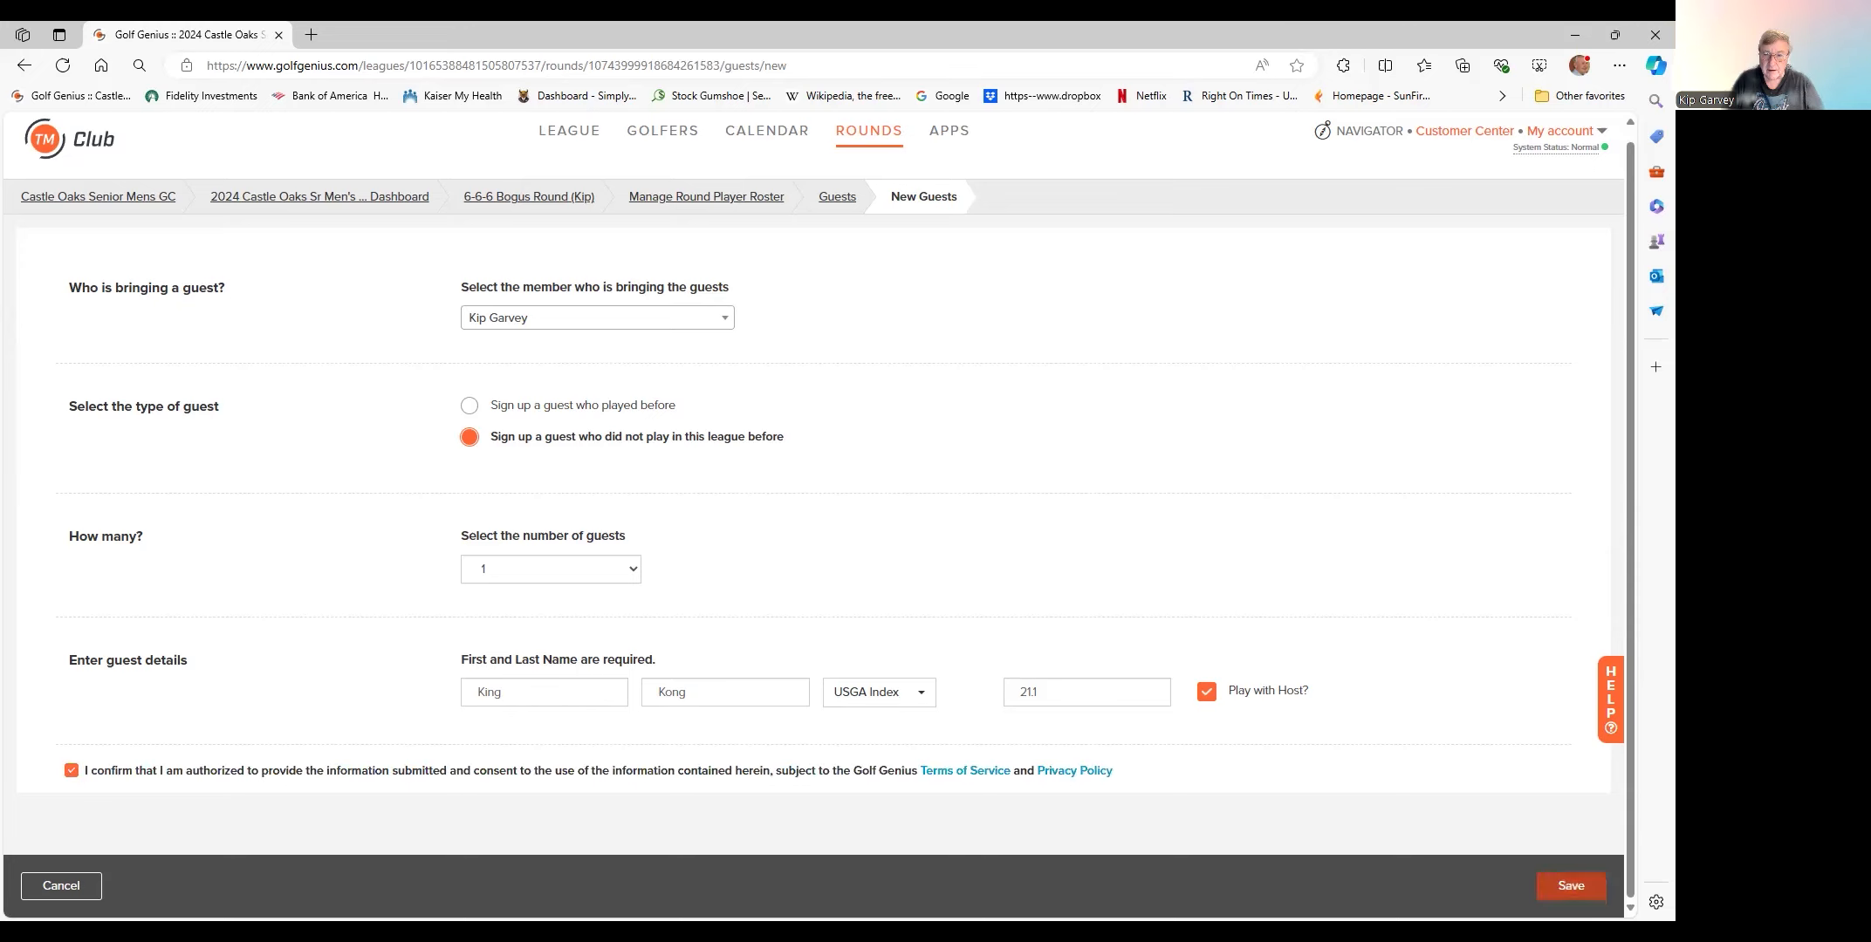
click(72, 771)
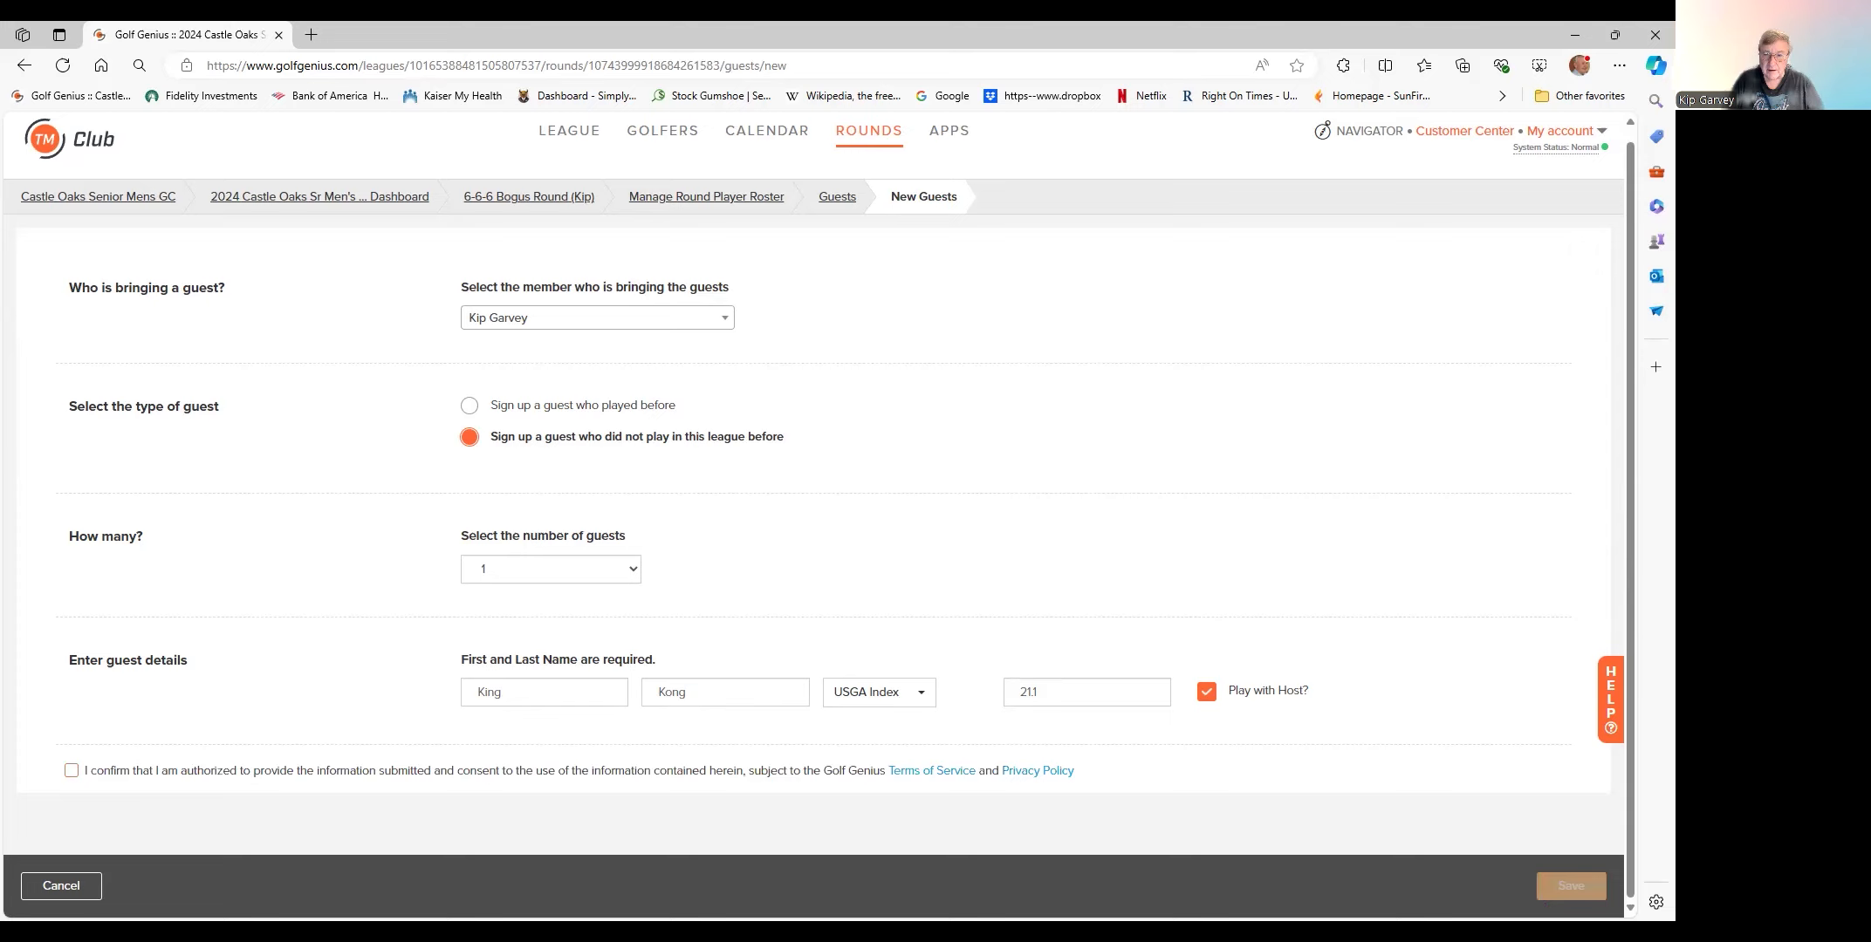
click(72, 770)
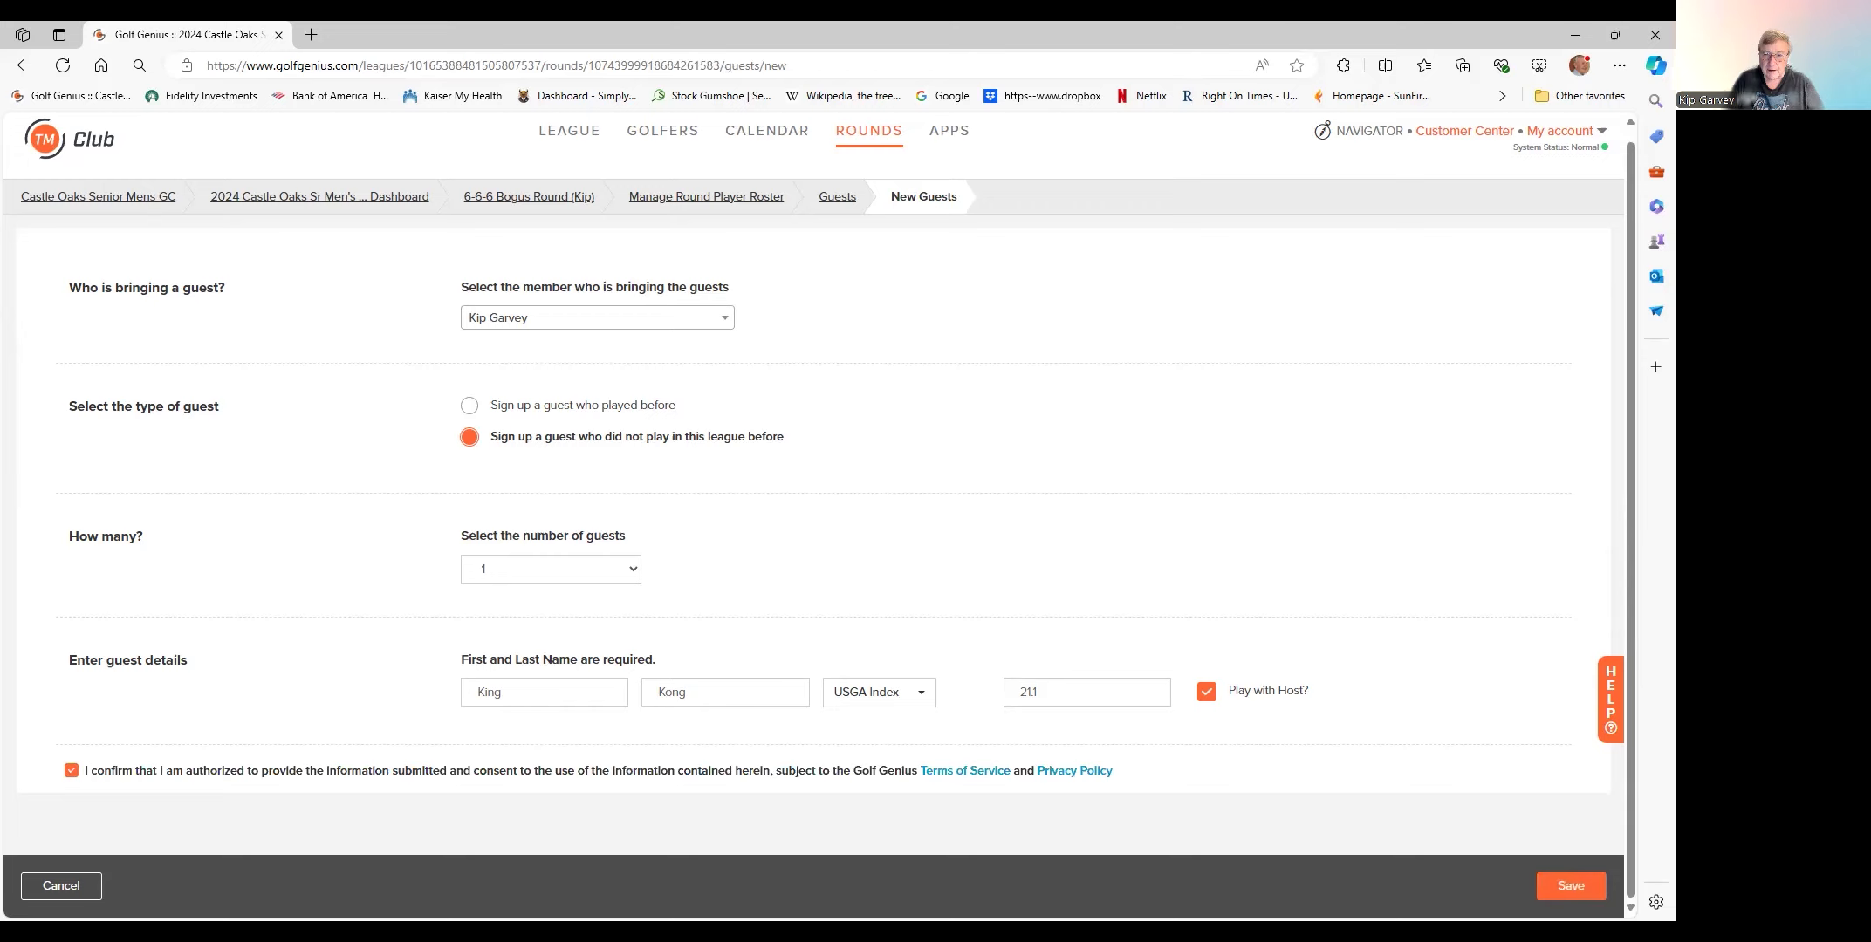
click(1570, 886)
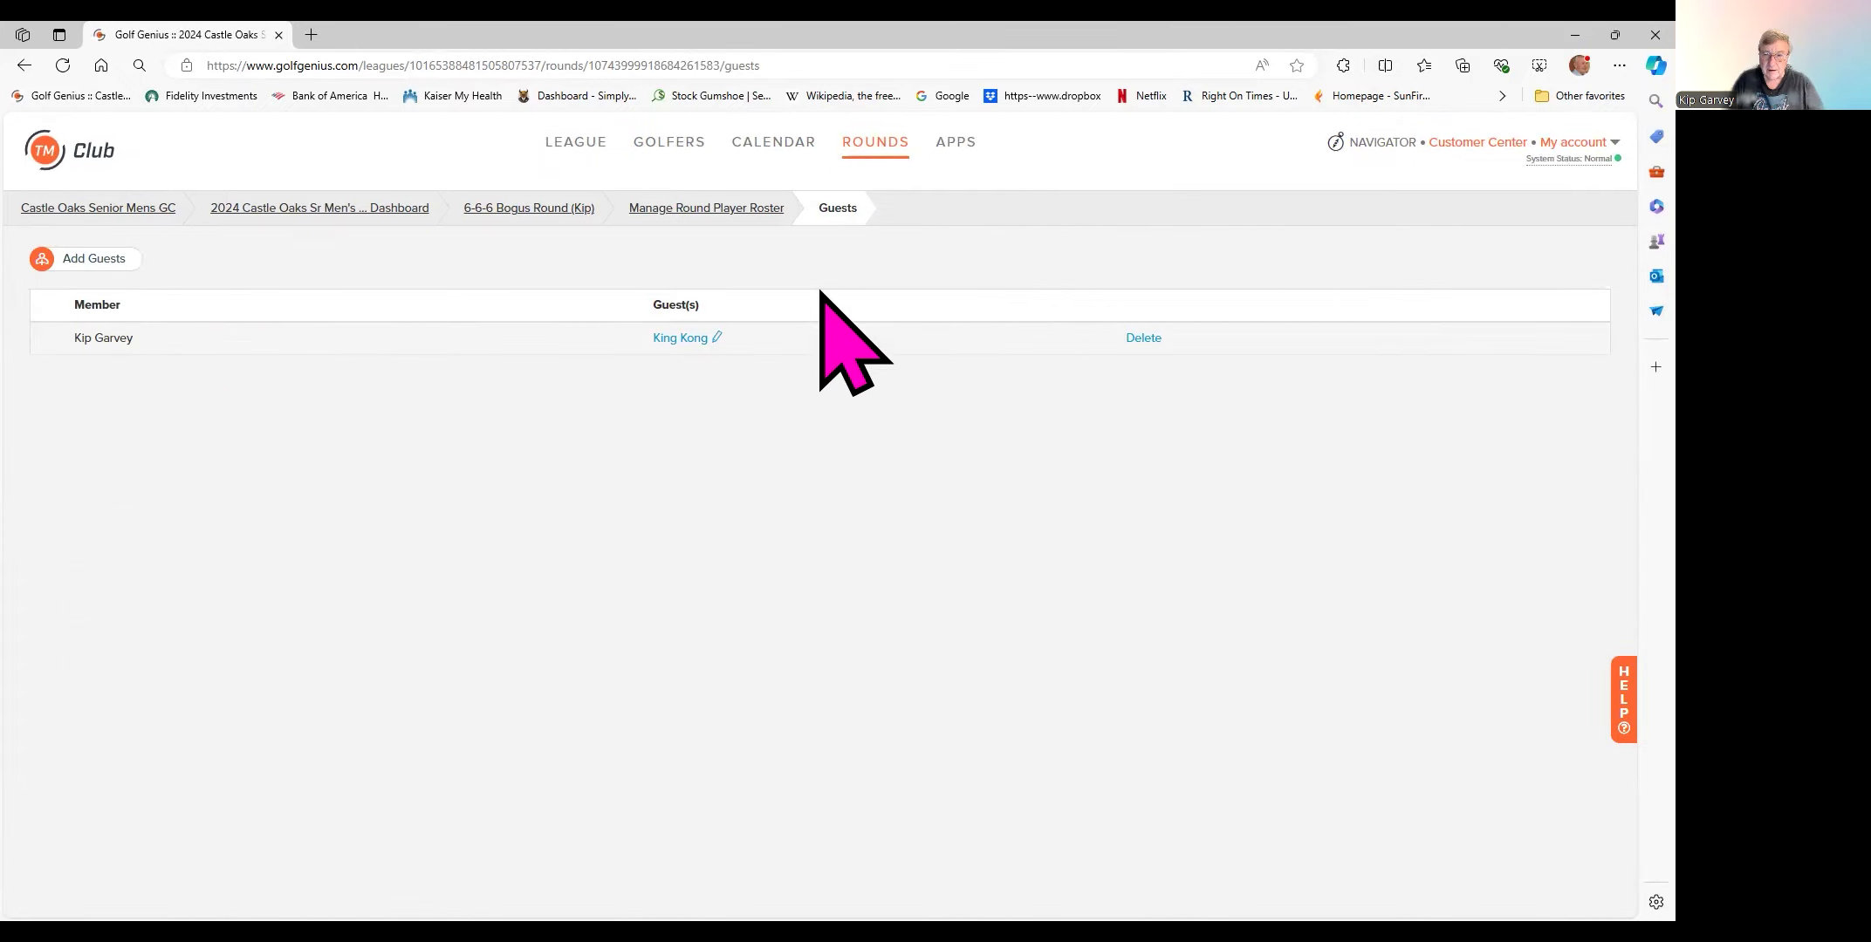
- Return to the round's player roster, show its Guests tab with the one 21.1-index guest, and check the Action list without changes
click(725, 218)
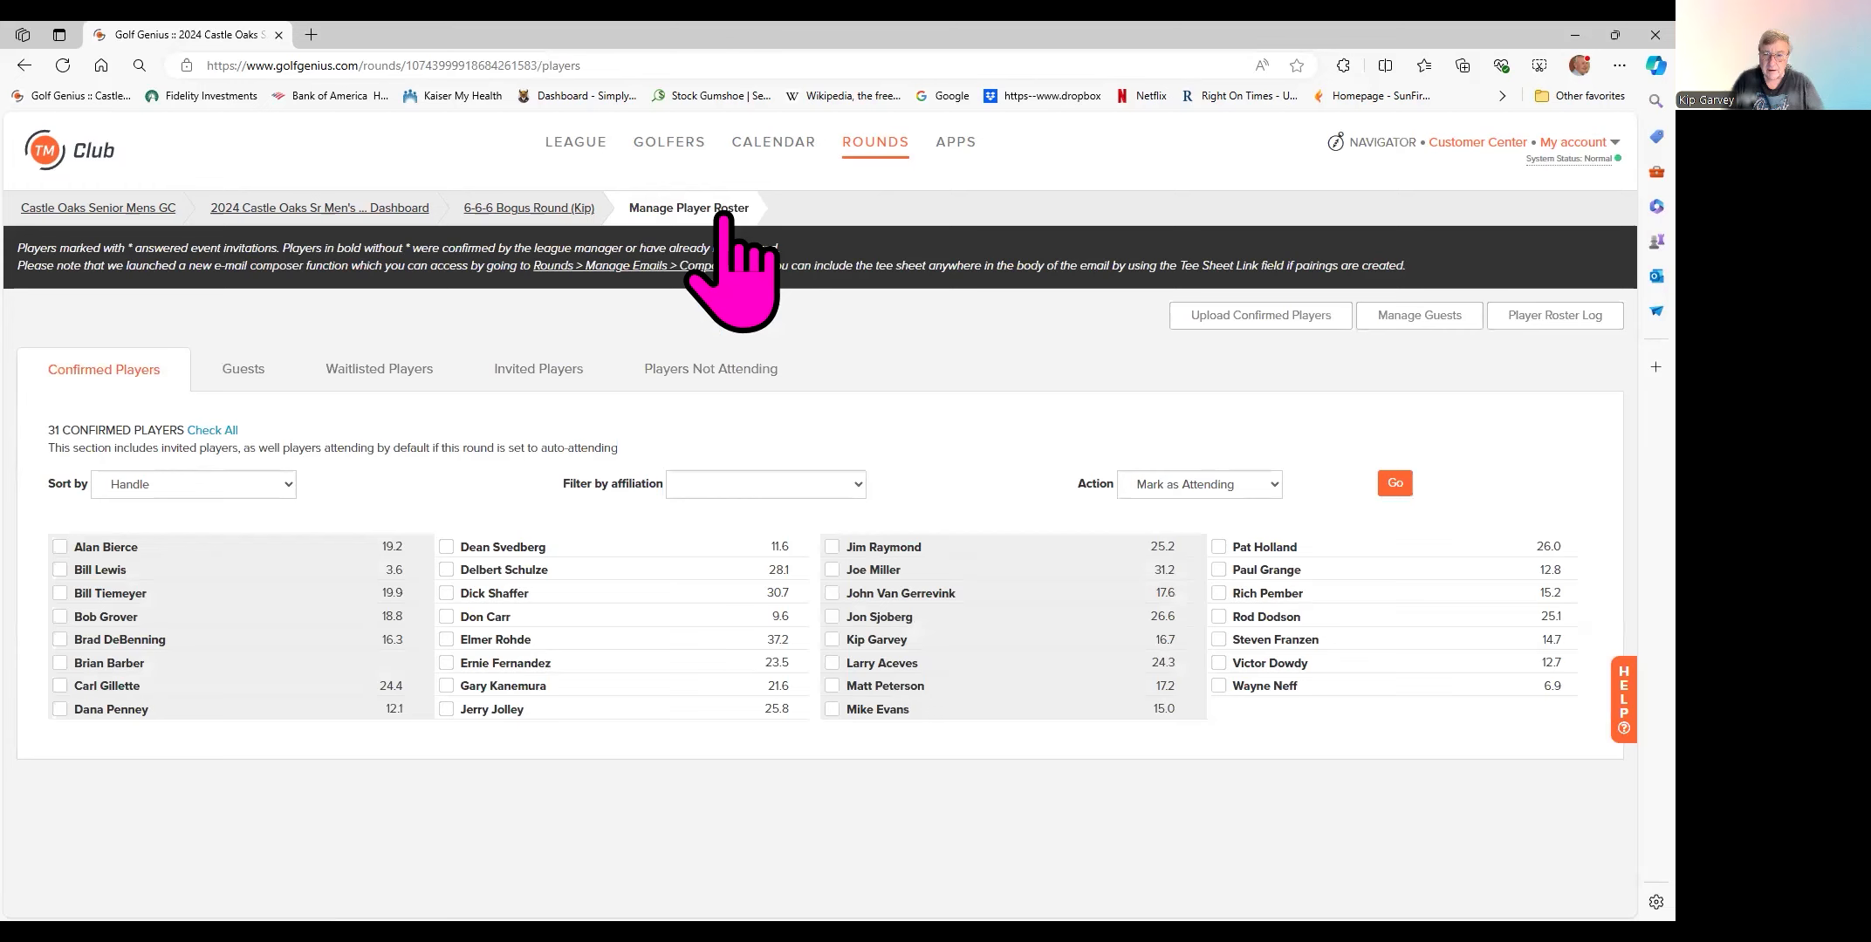
click(226, 375)
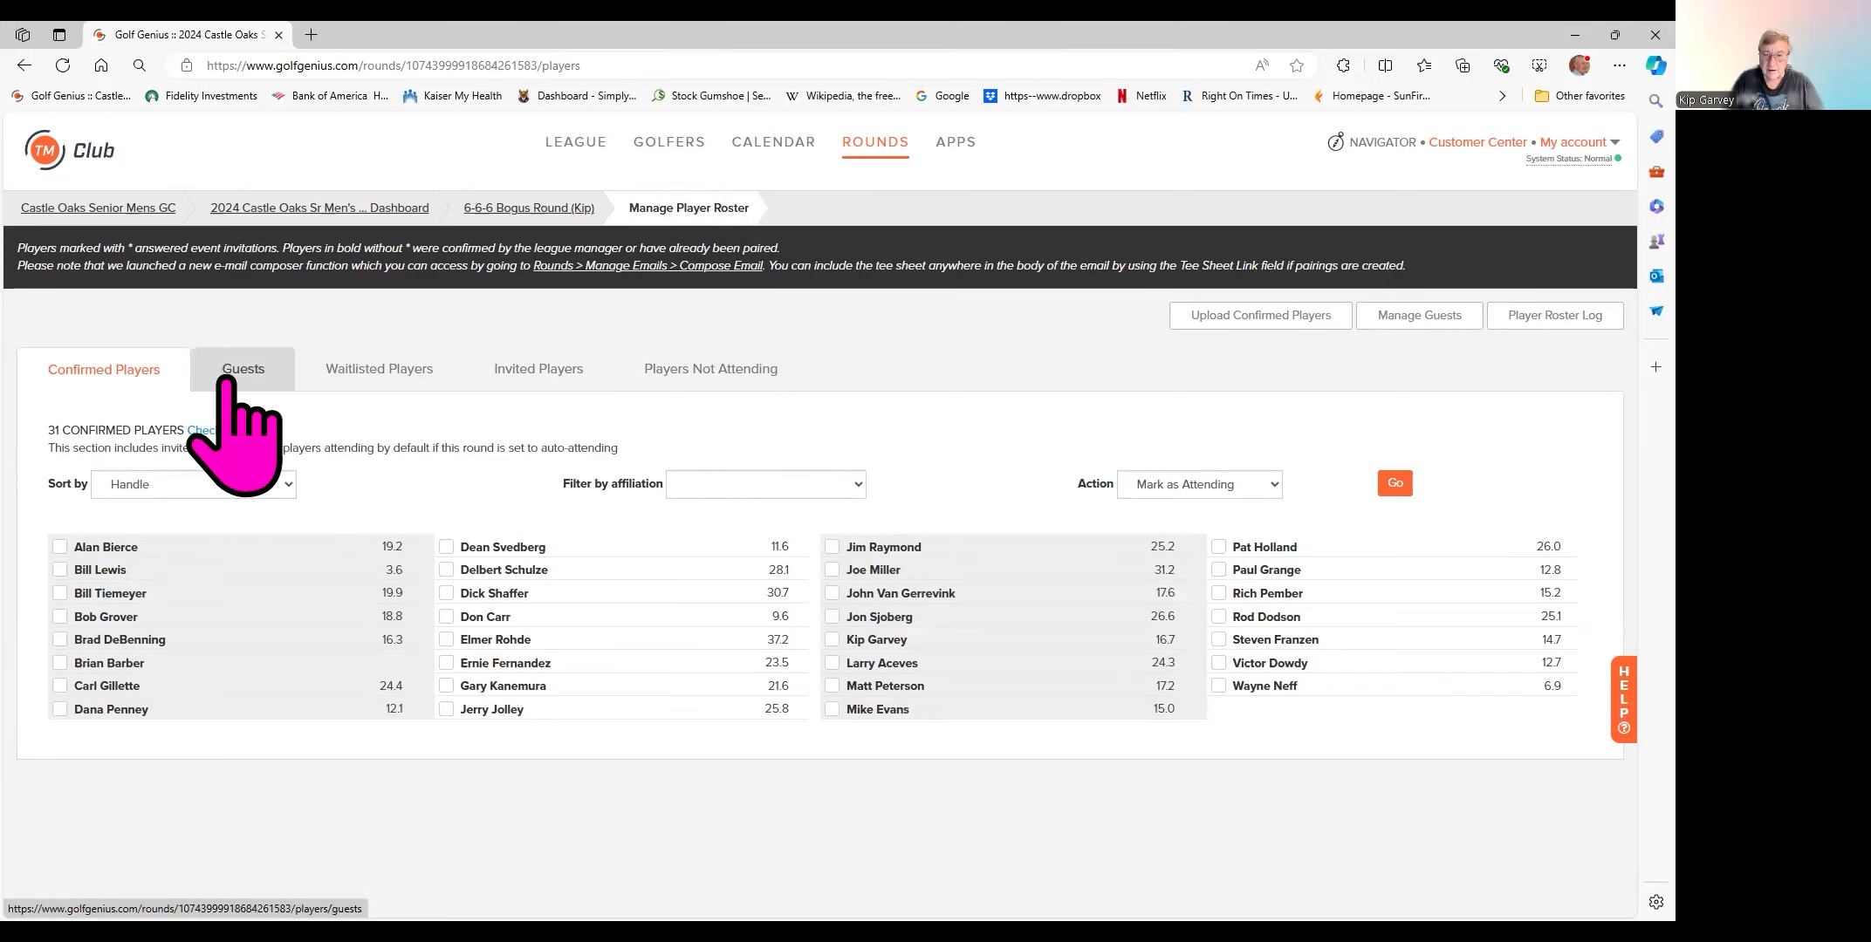
click(232, 373)
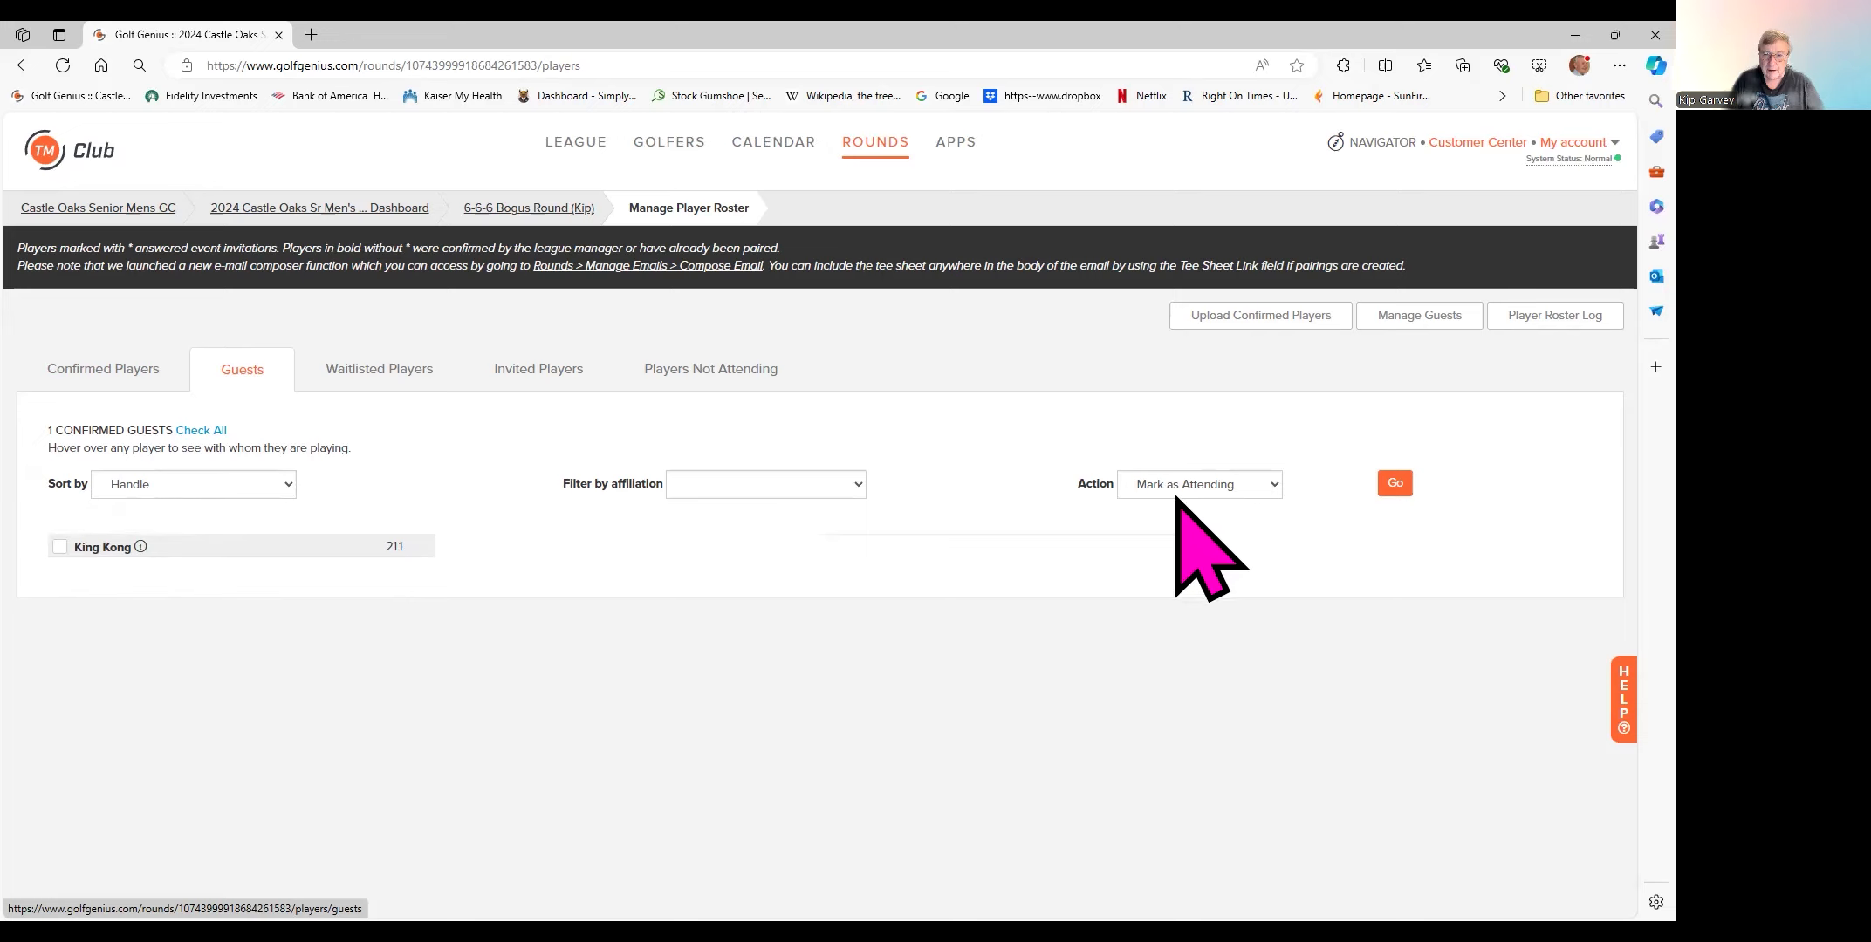
click(1274, 485)
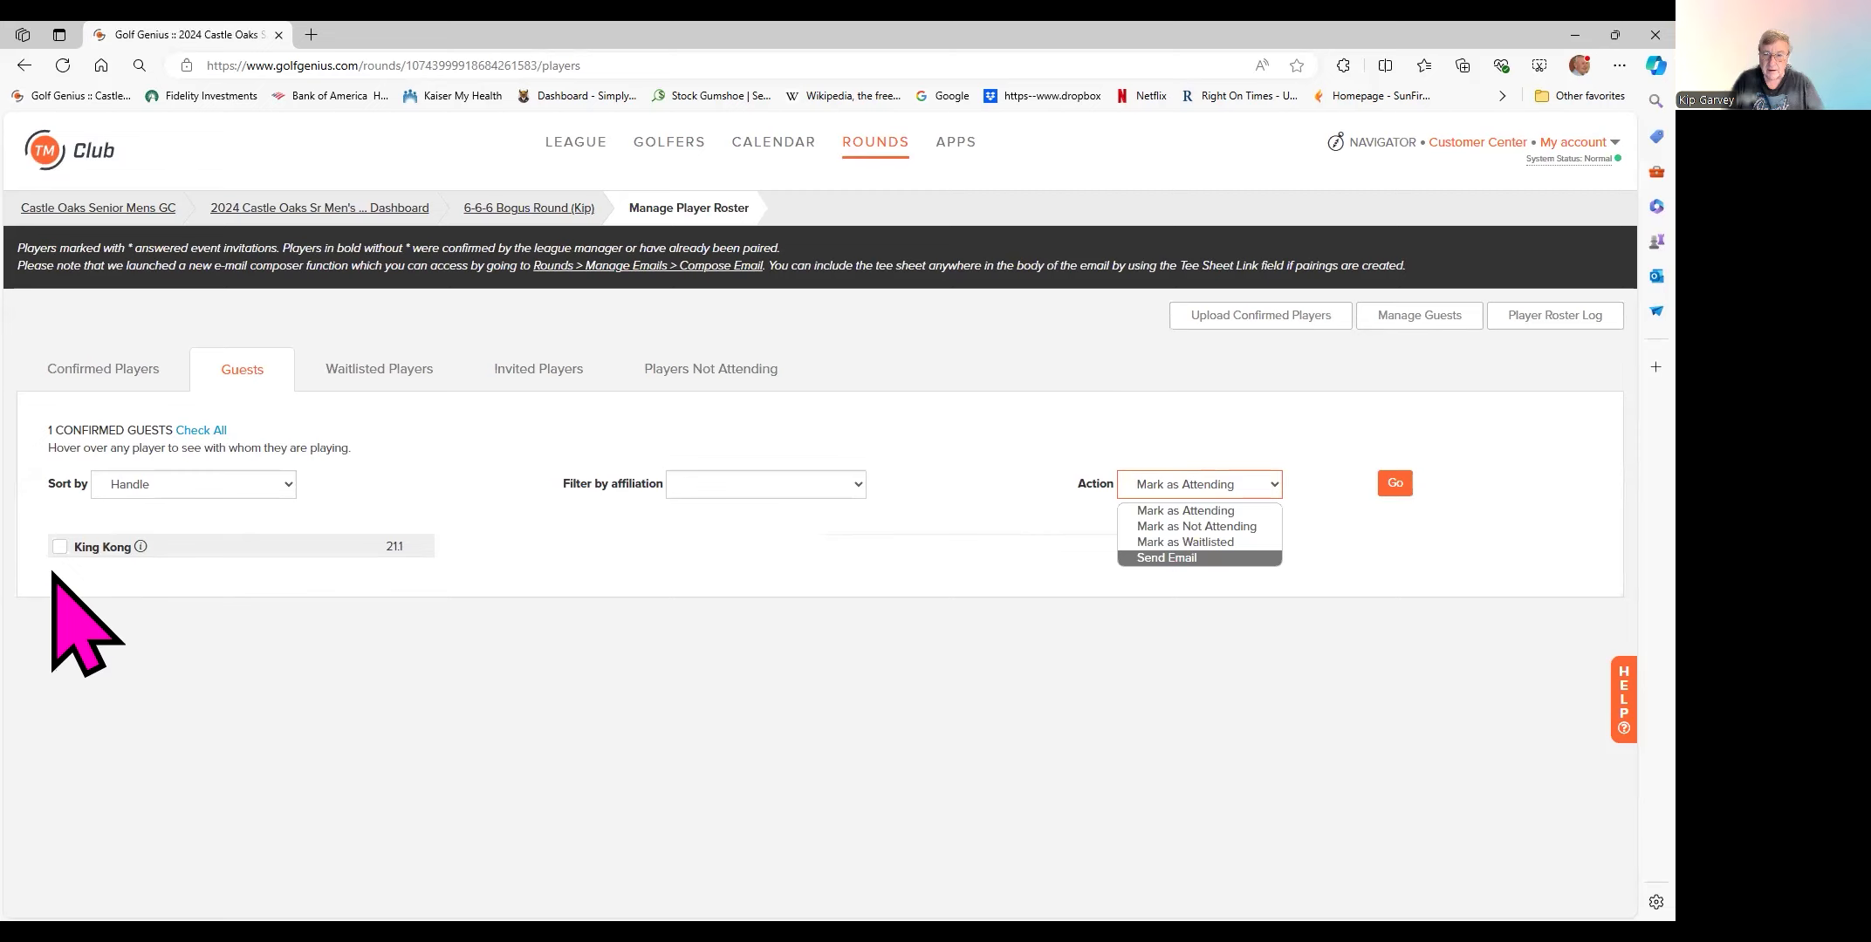
click(1219, 483)
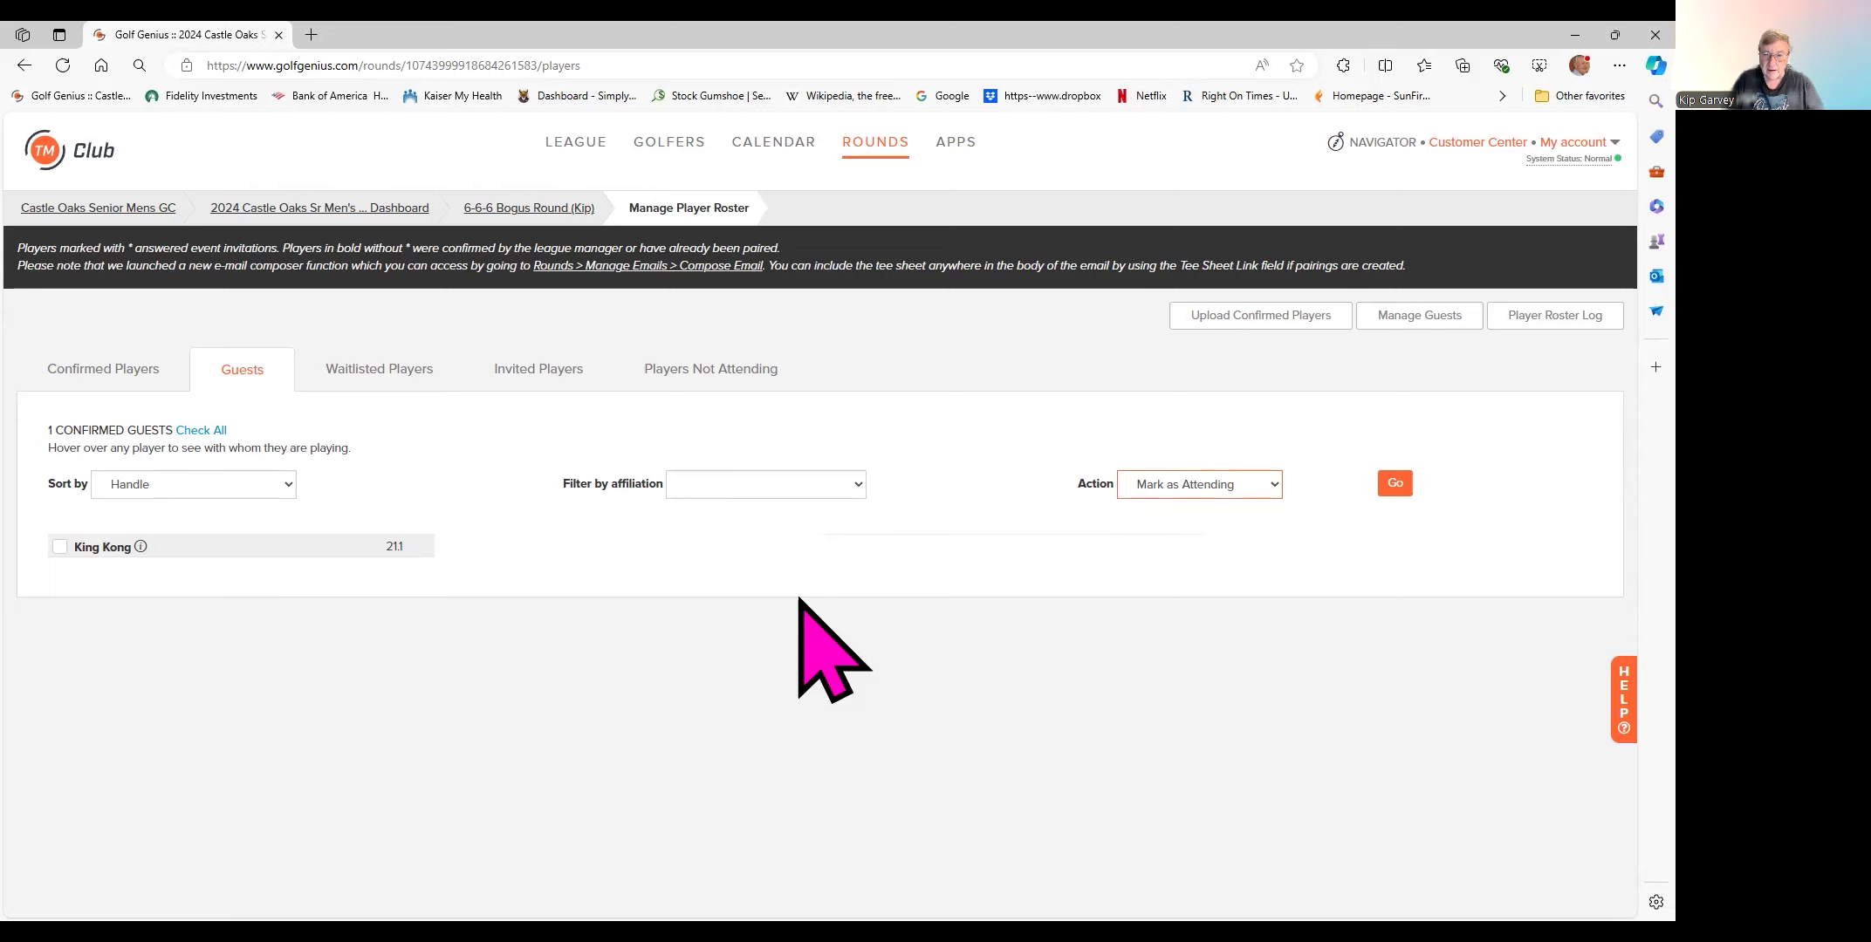
- Check the empty waitlist, 31 confirmed players and one guest, then return to the 6-6-6 Bogus Round page
click(375, 376)
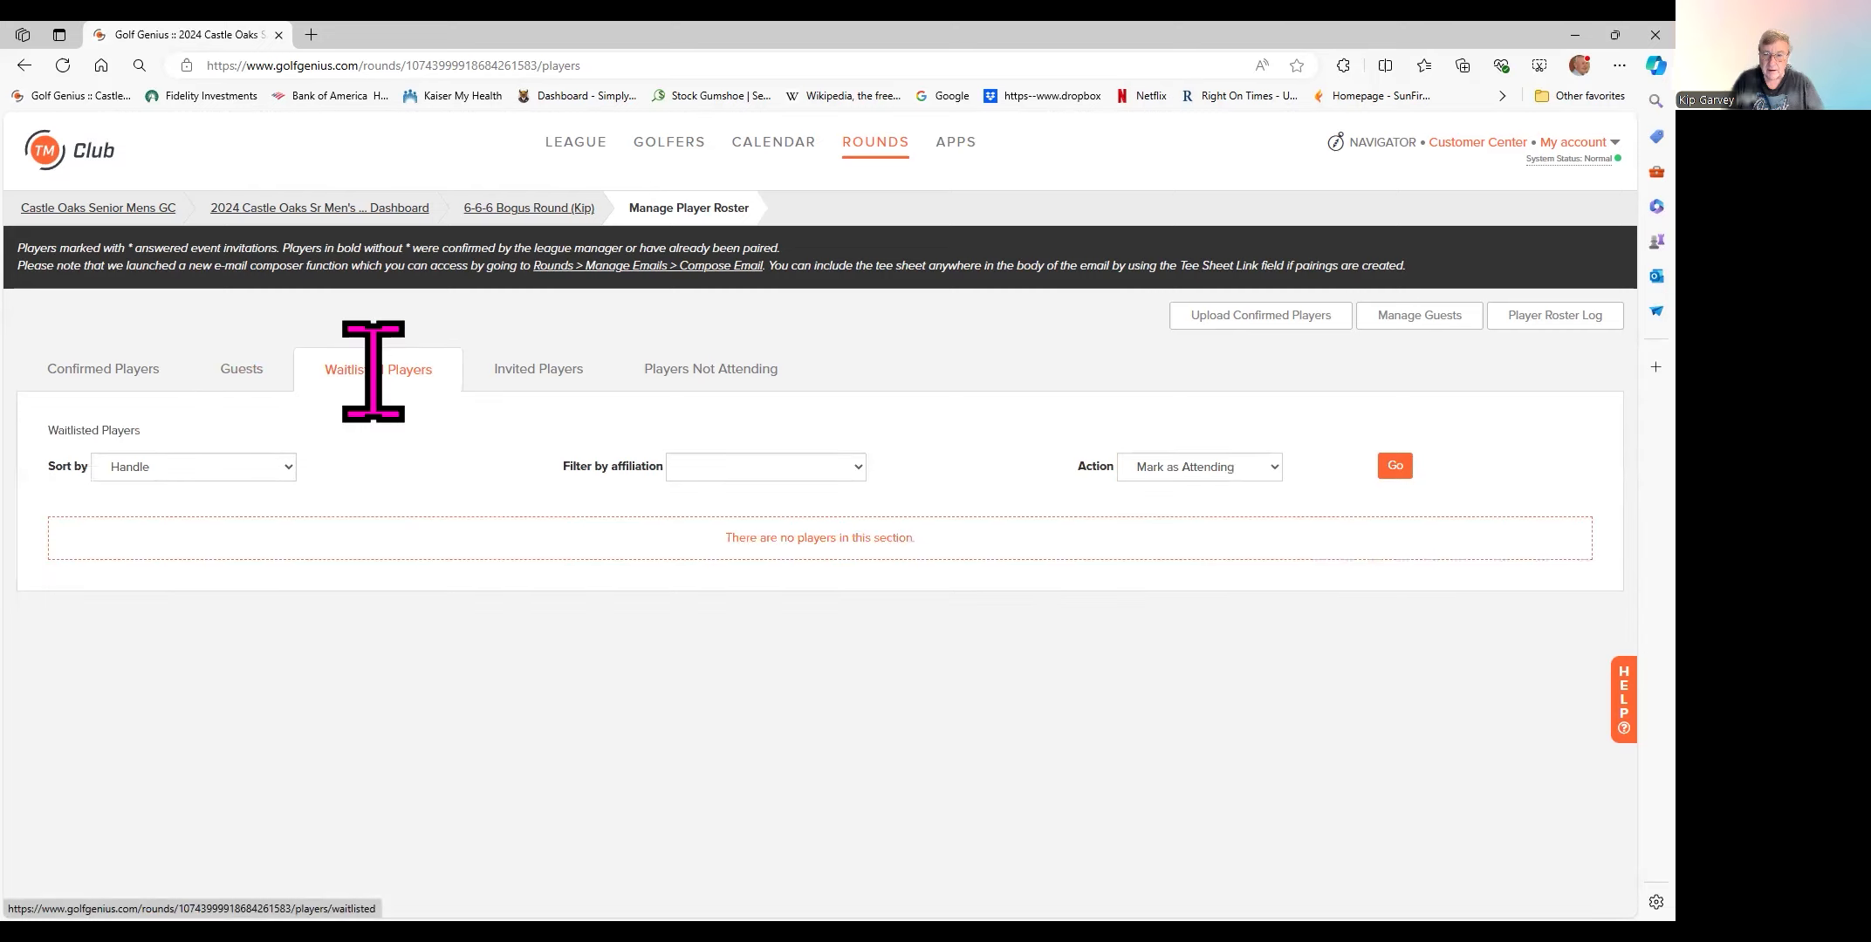
click(126, 369)
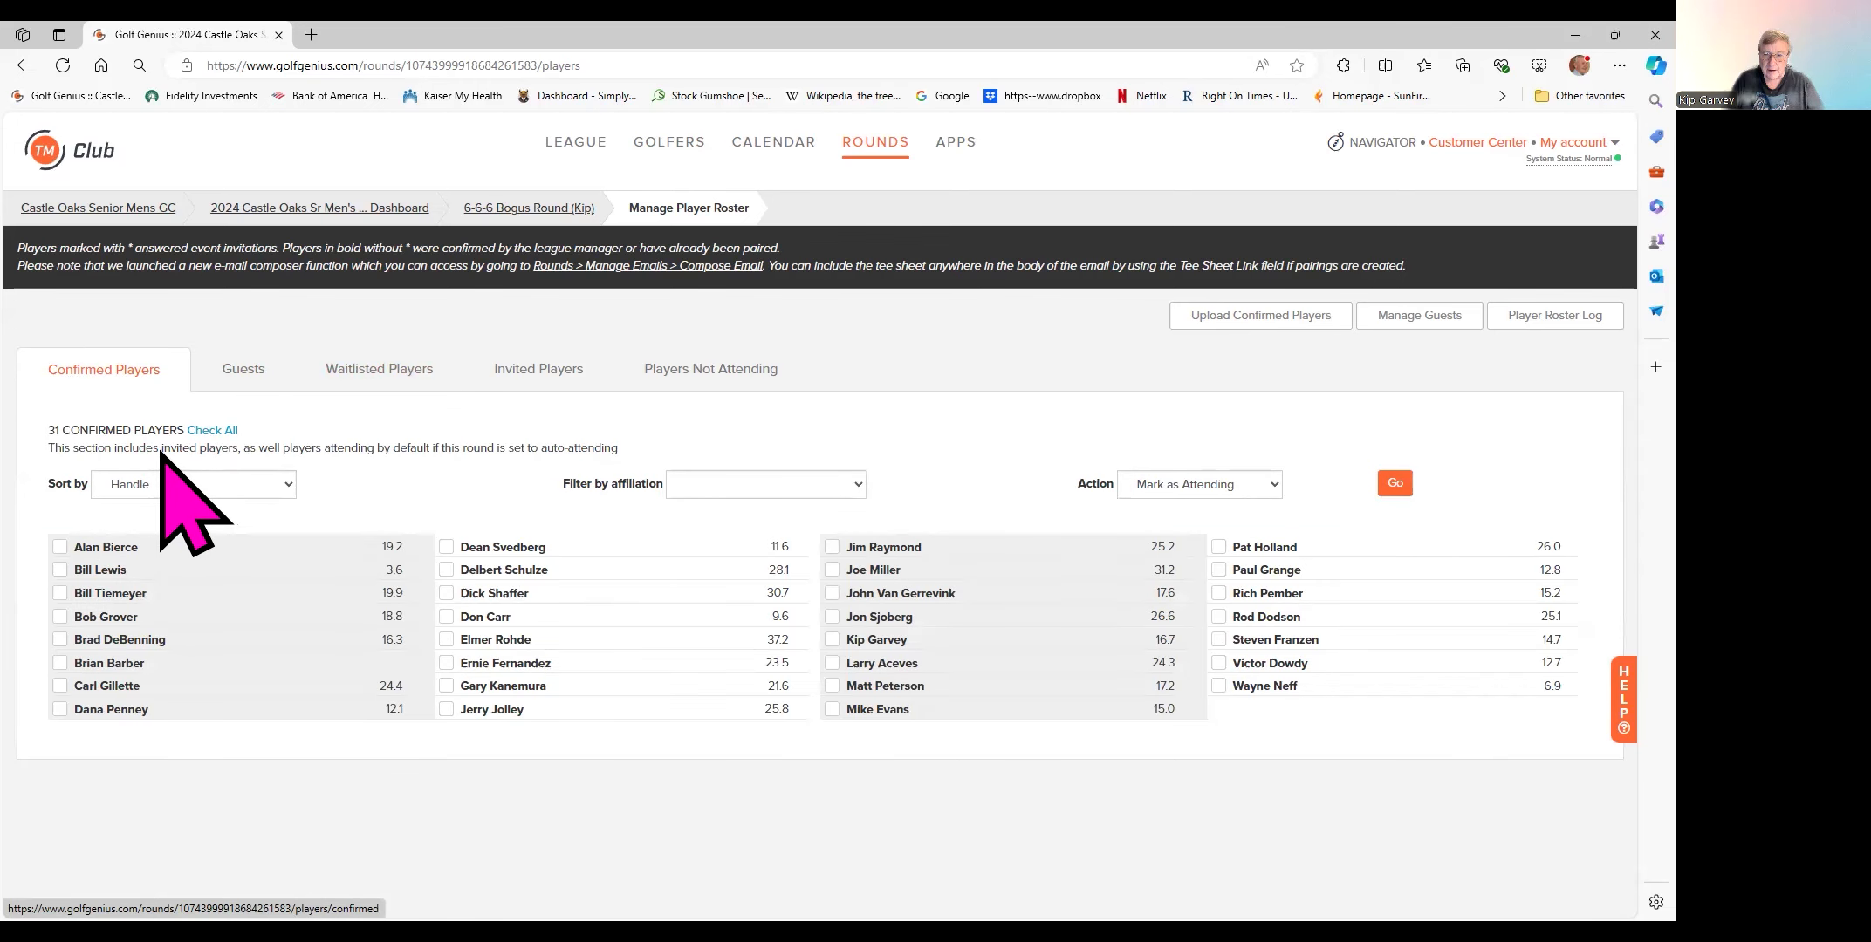
click(244, 373)
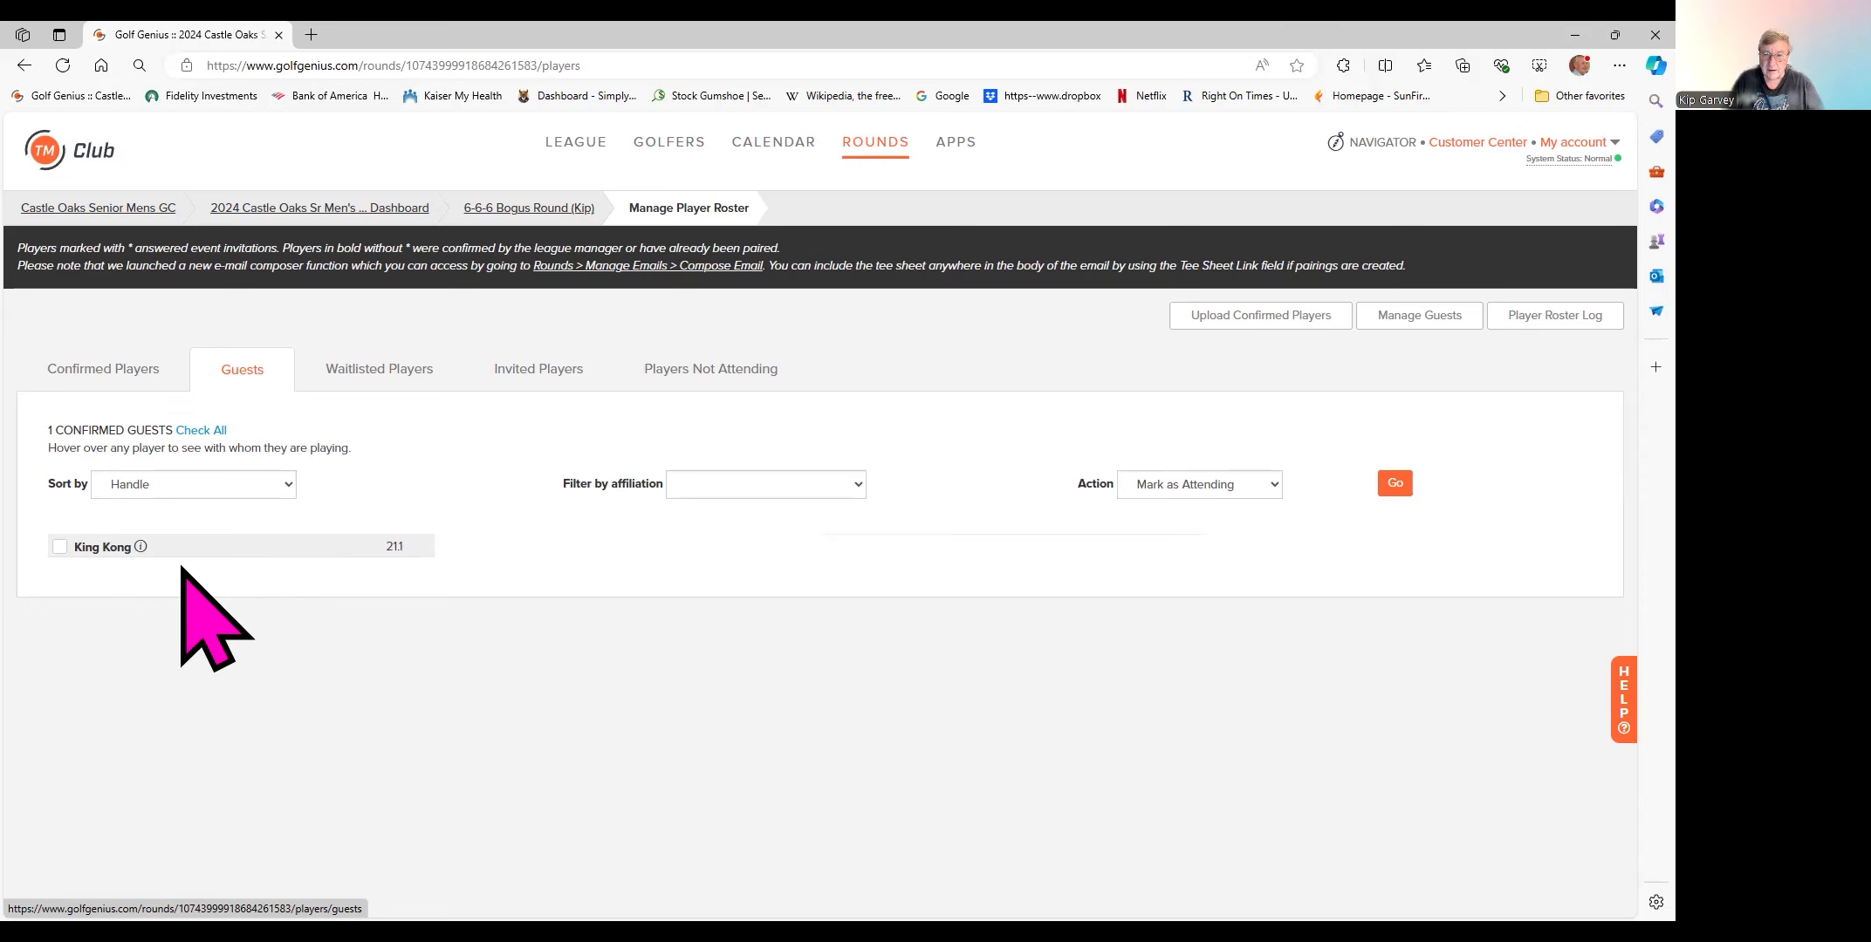
click(109, 370)
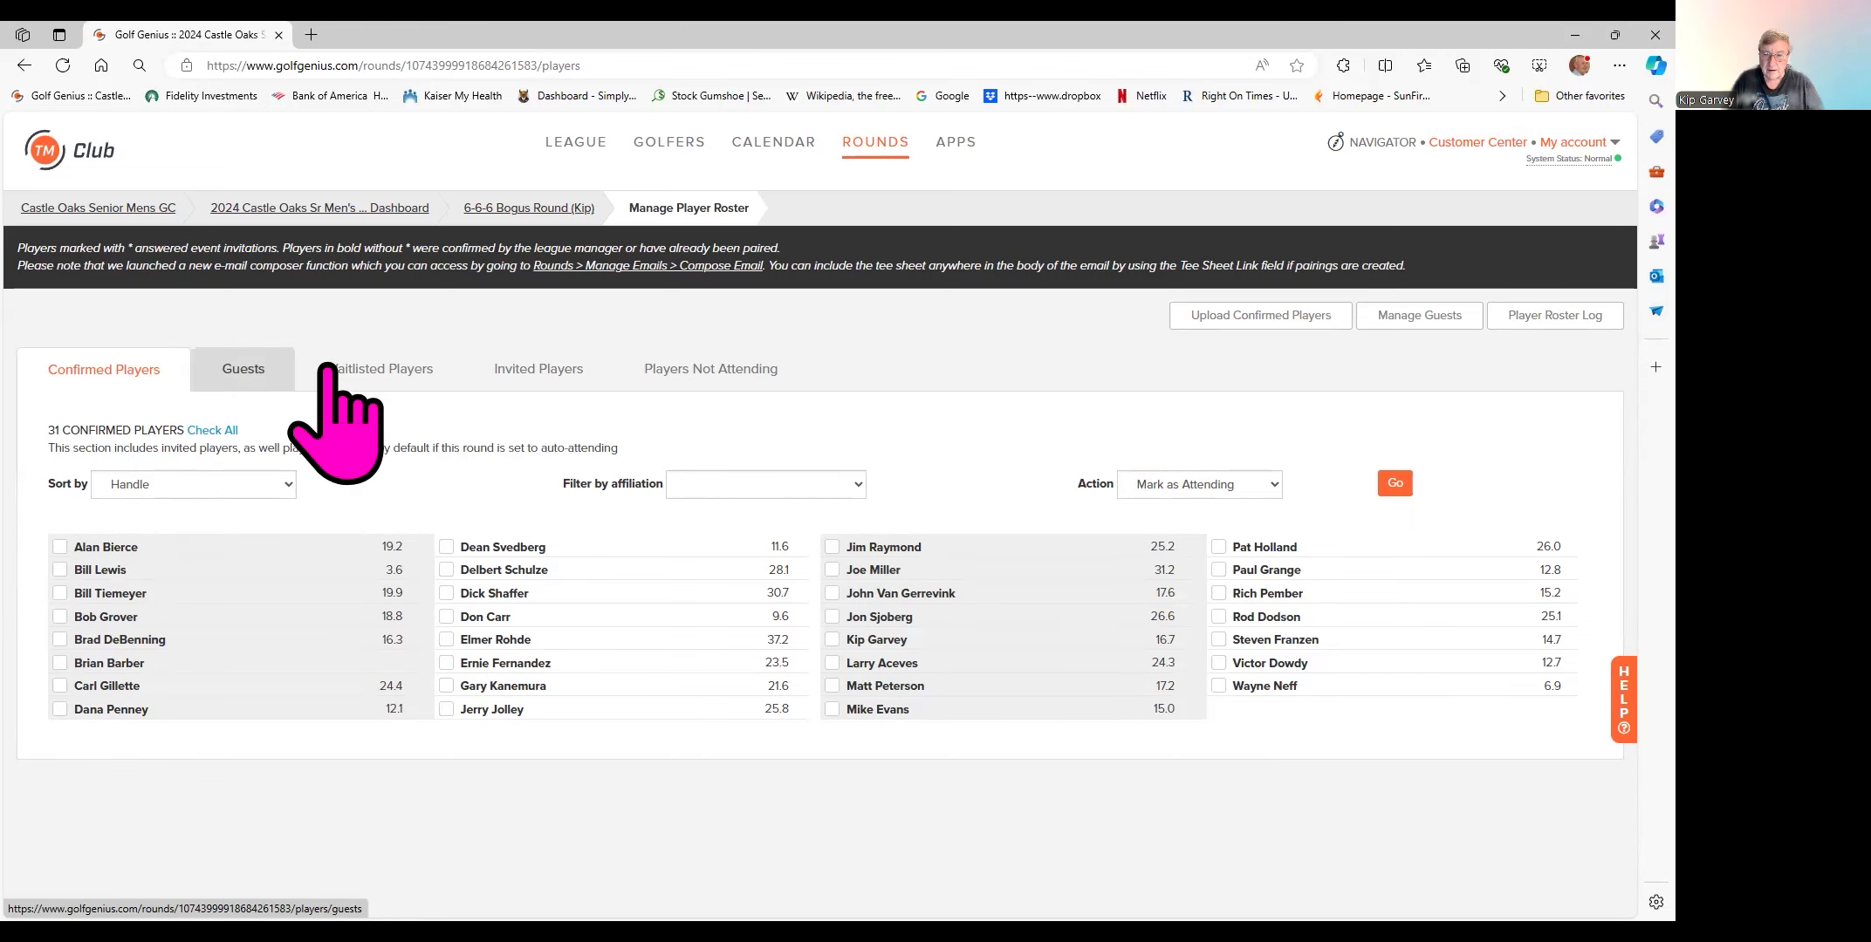
click(534, 209)
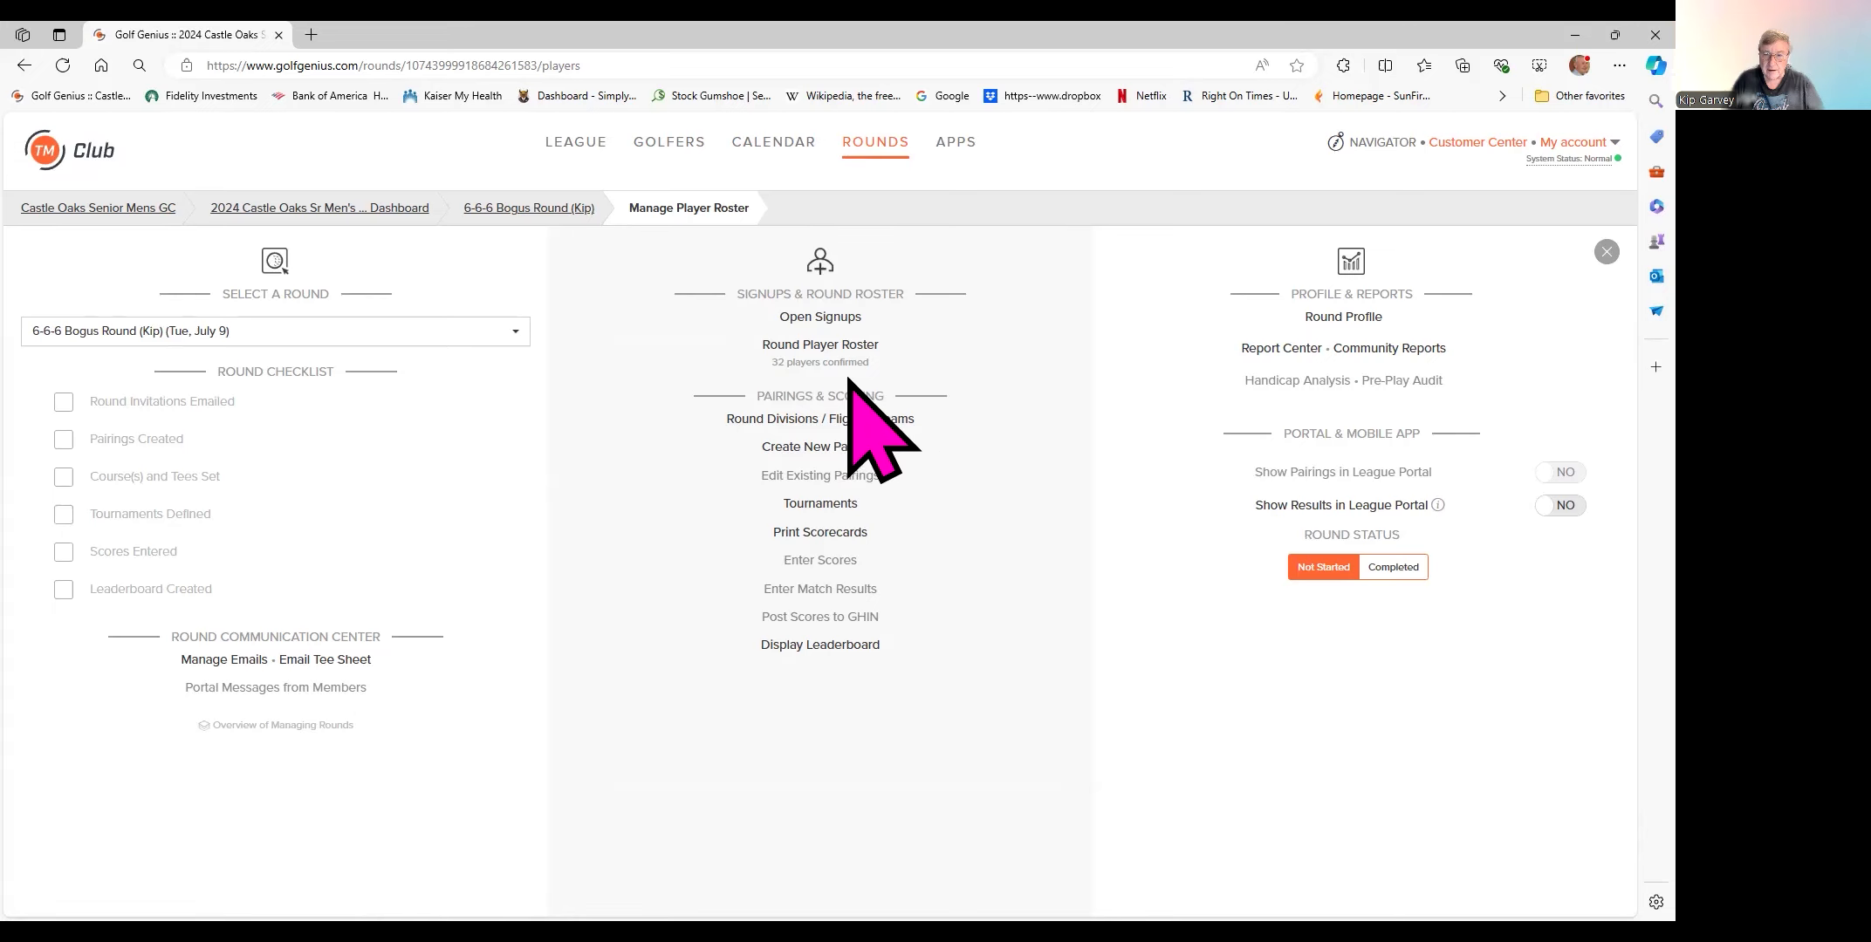
click(790, 347)
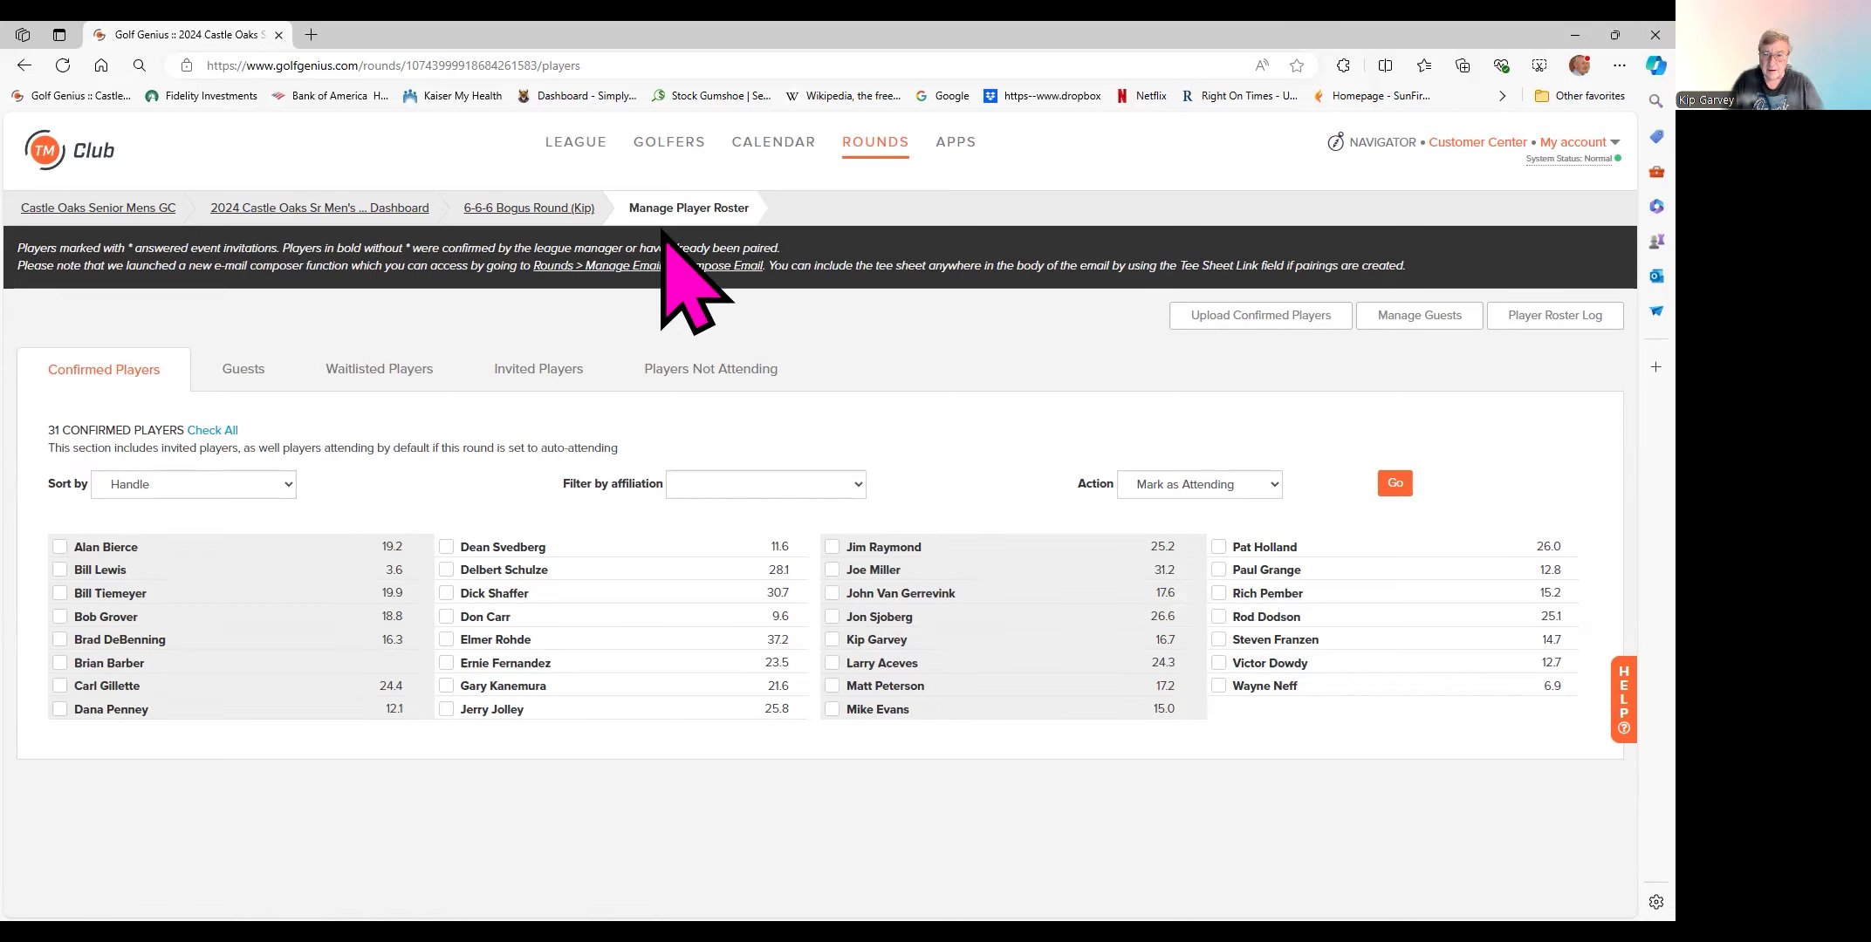
click(553, 209)
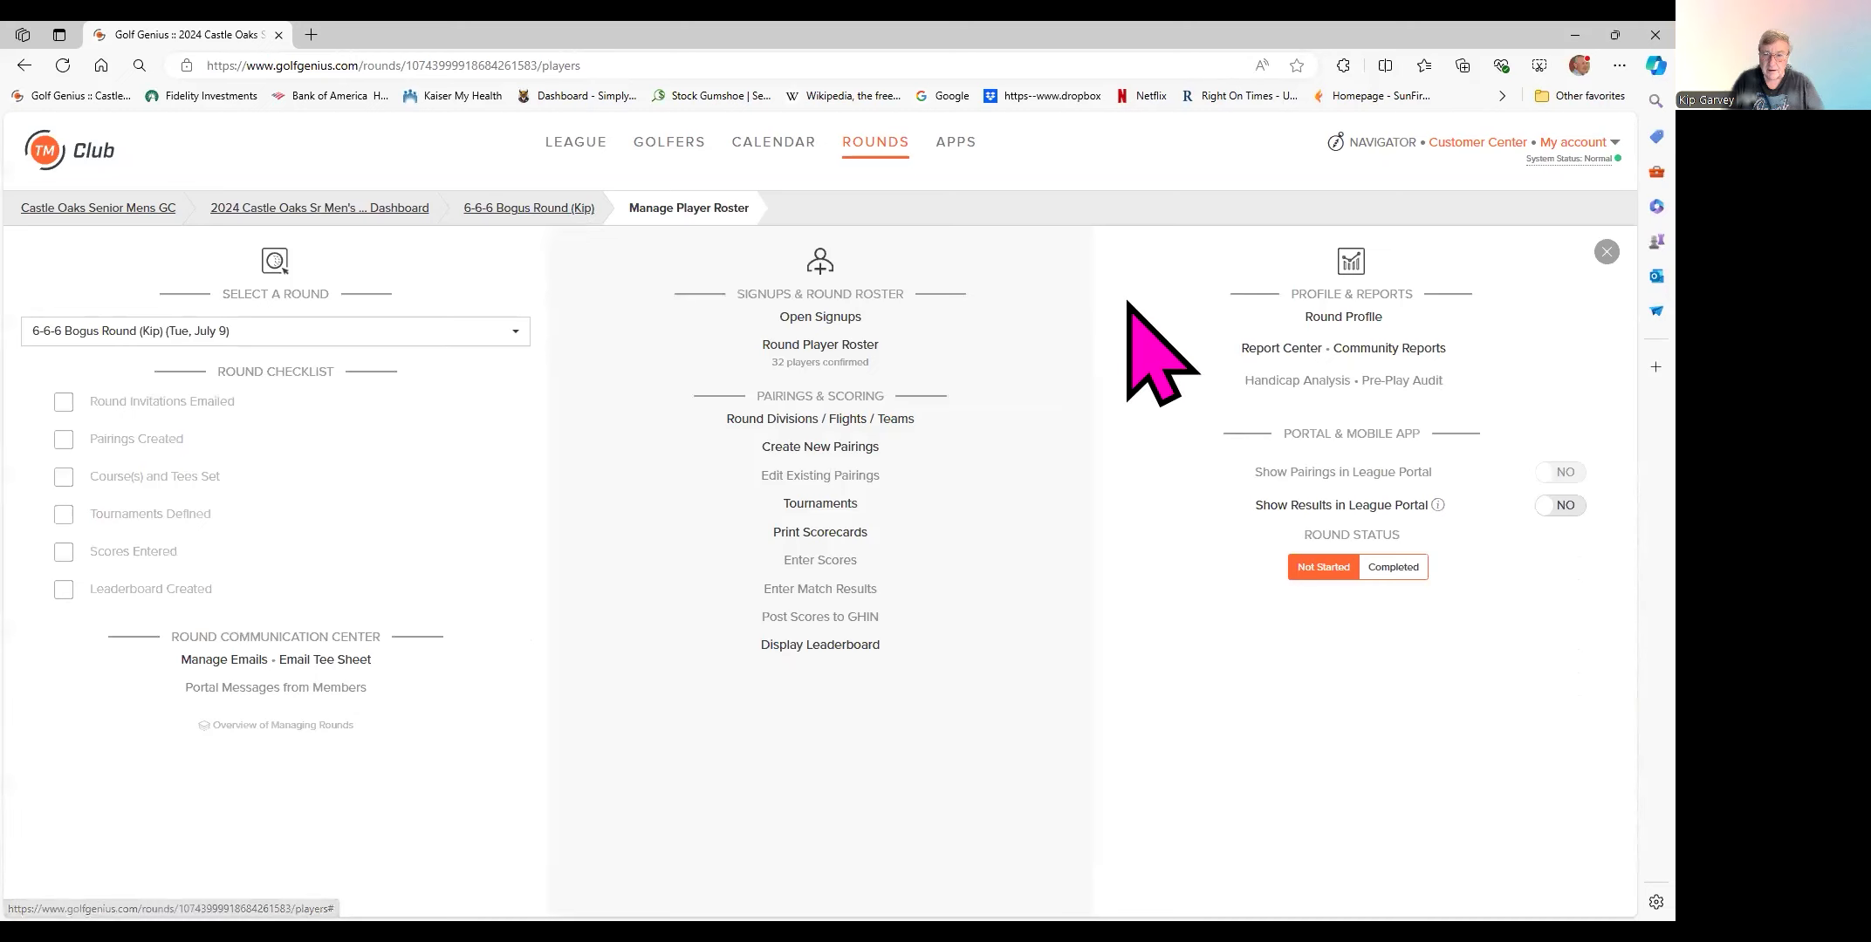
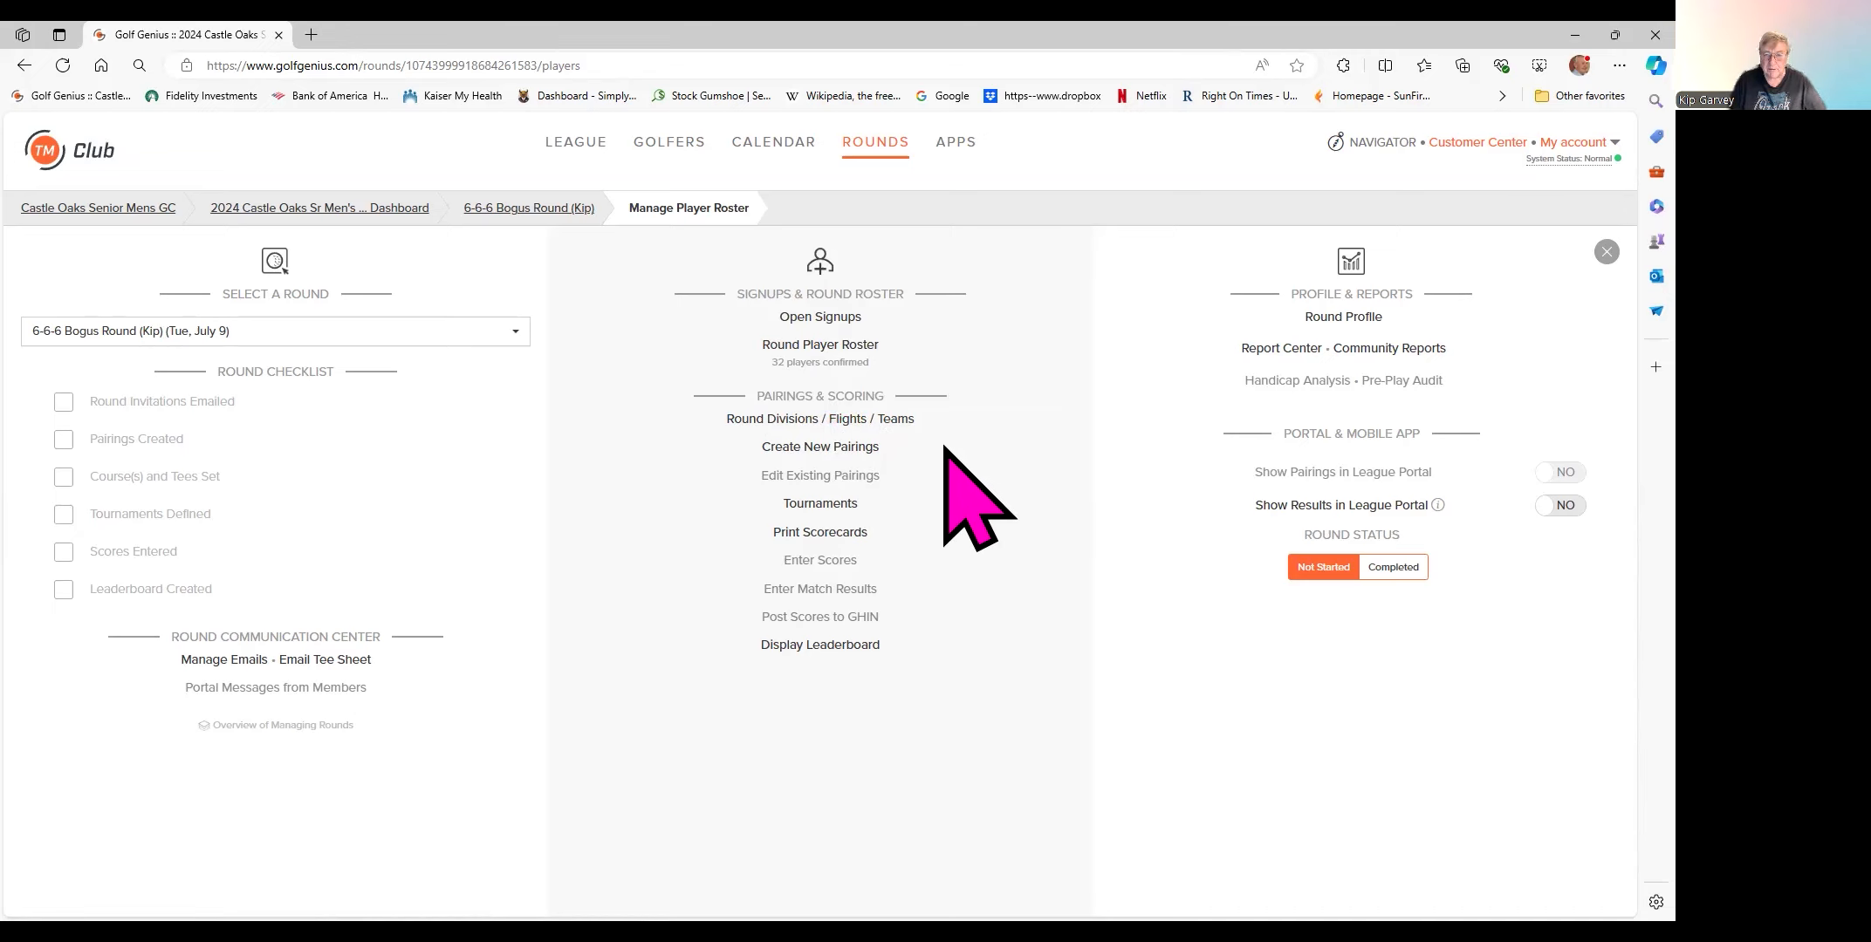
- Start a new pairing set for the 6-6-6 Bogus Round from the player roster
click(818, 448)
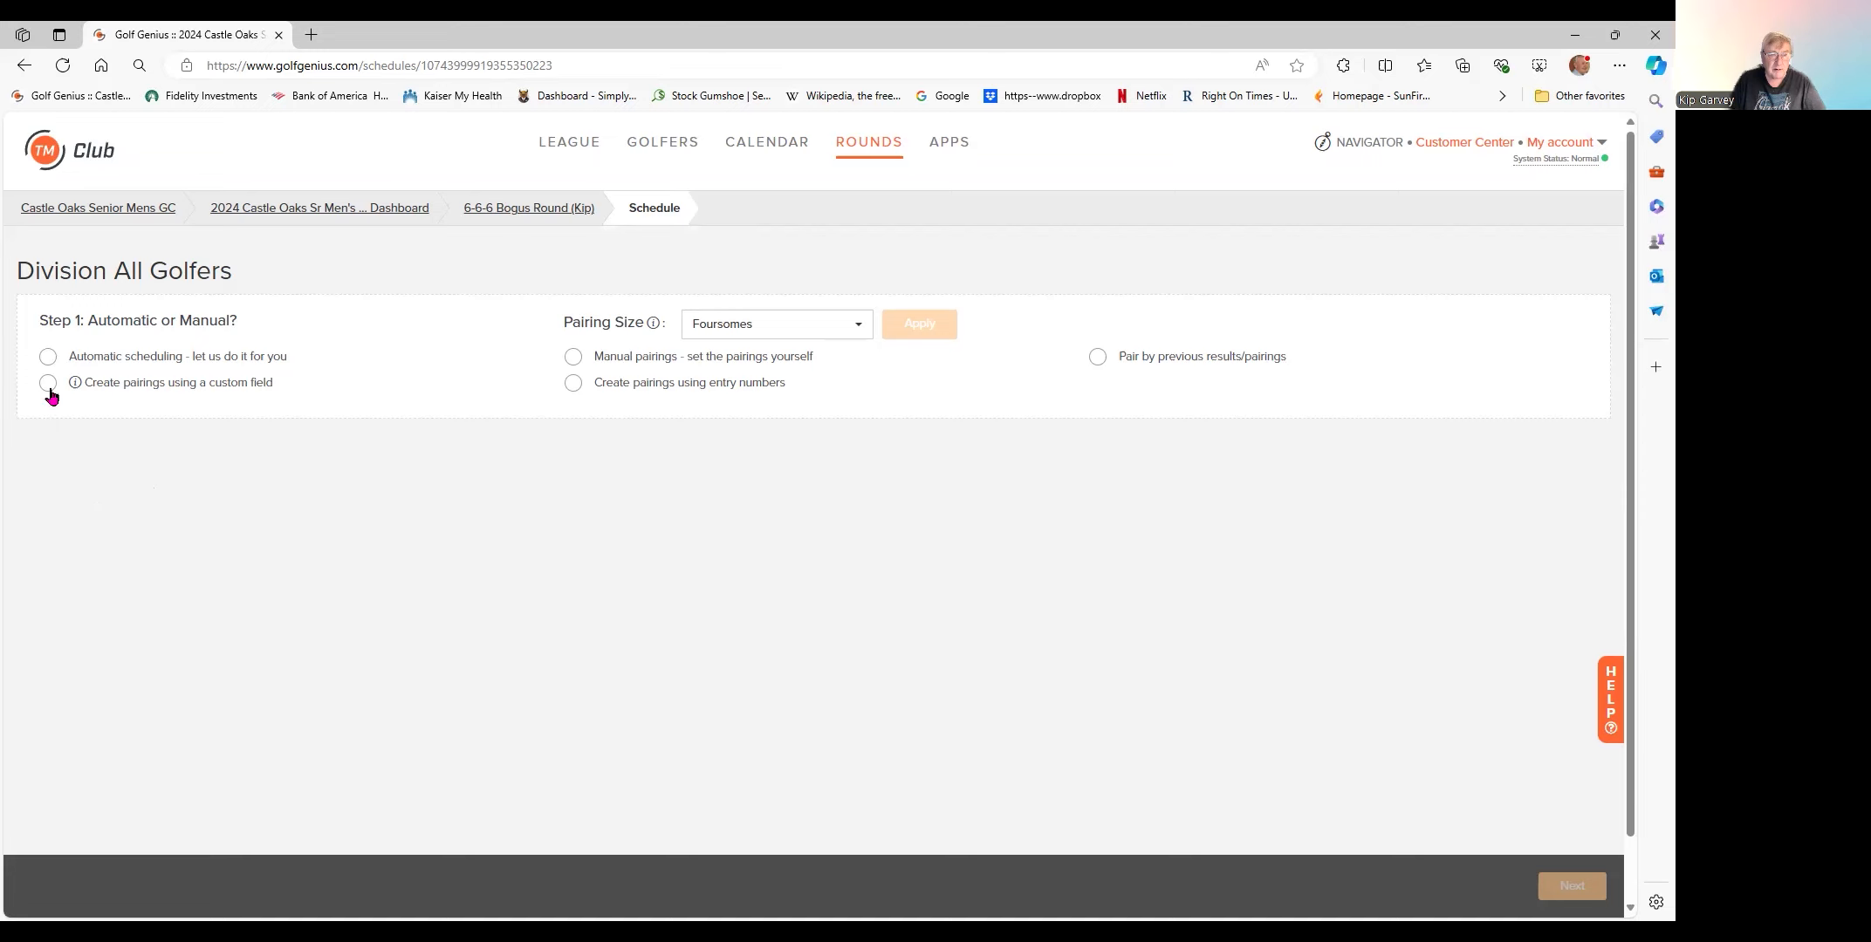
- Choose automatic scheduling, no flights, and ABCD grouping for most diversity with balanced total indexes
click(48, 357)
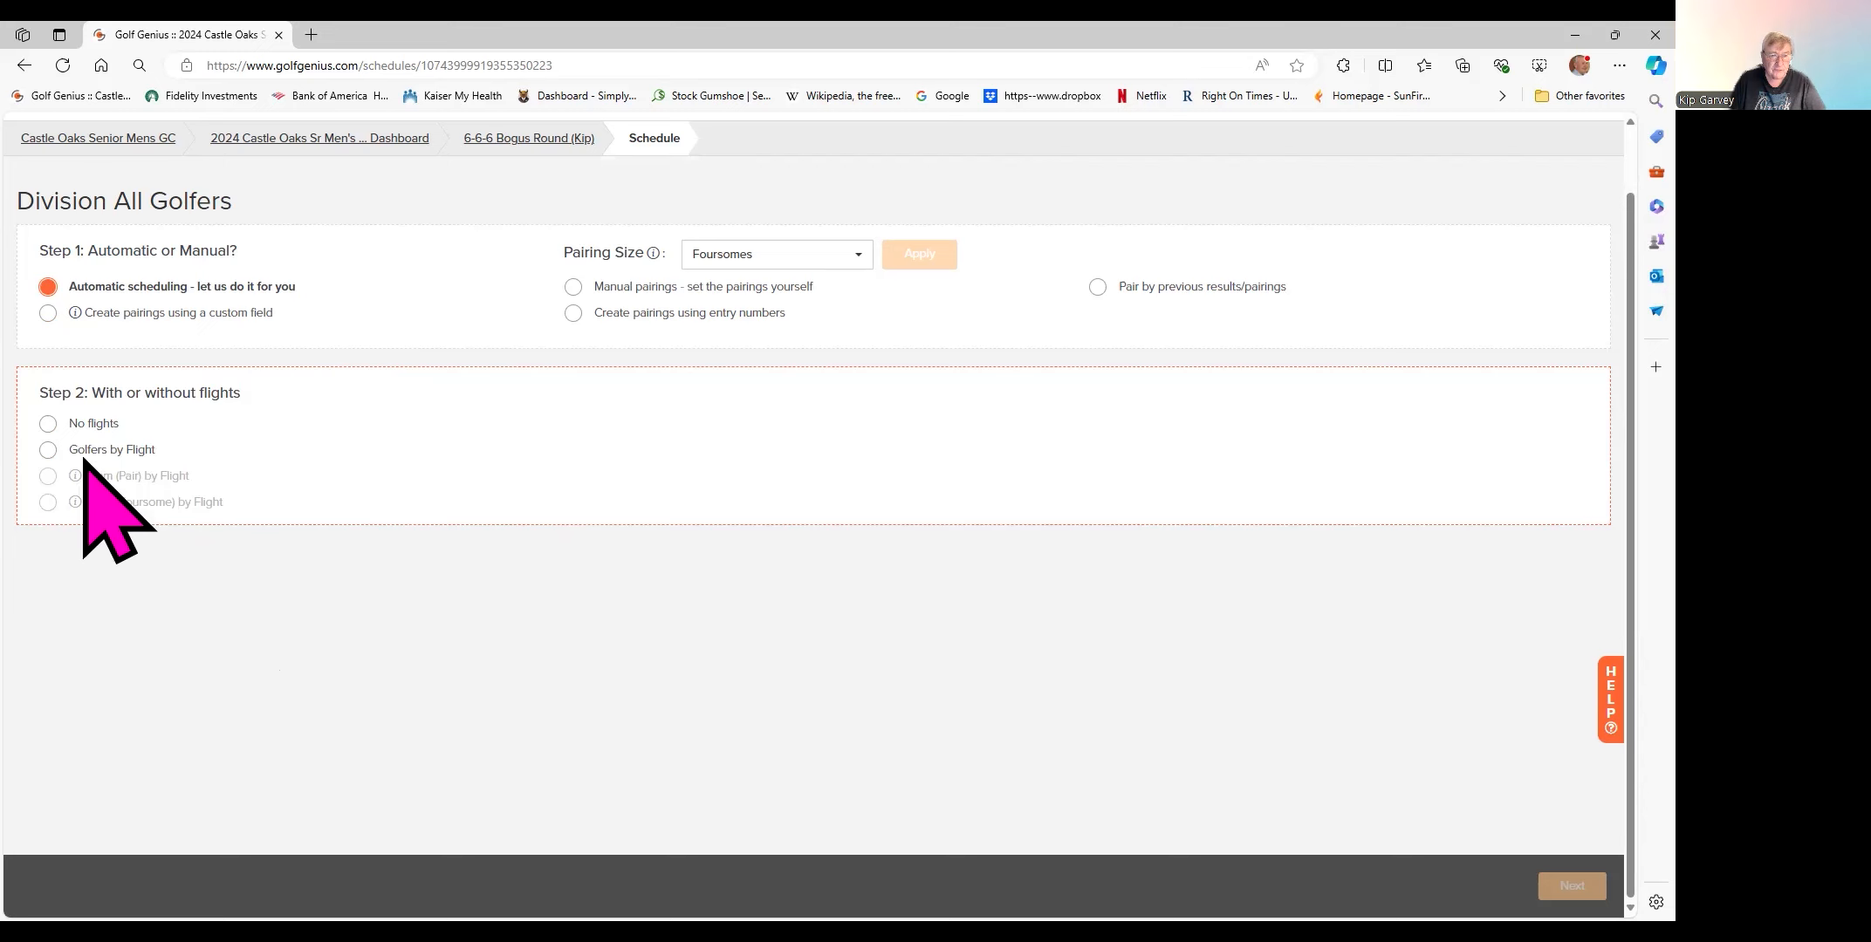
click(47, 424)
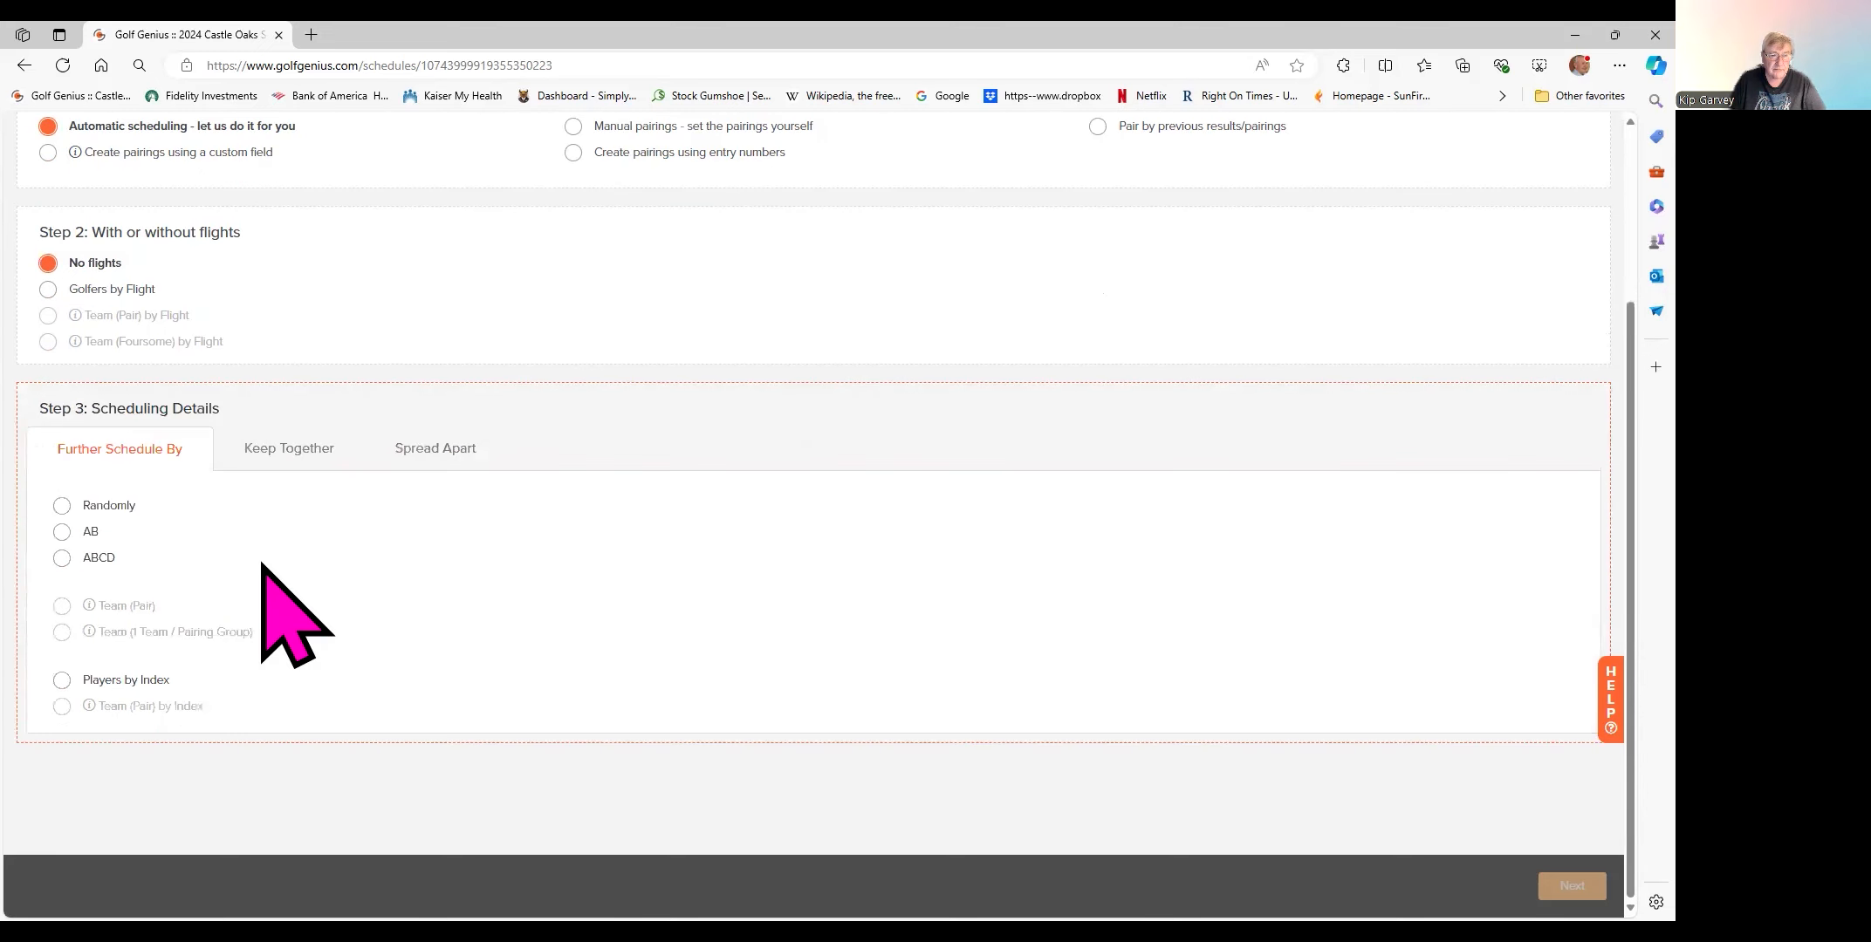
click(62, 556)
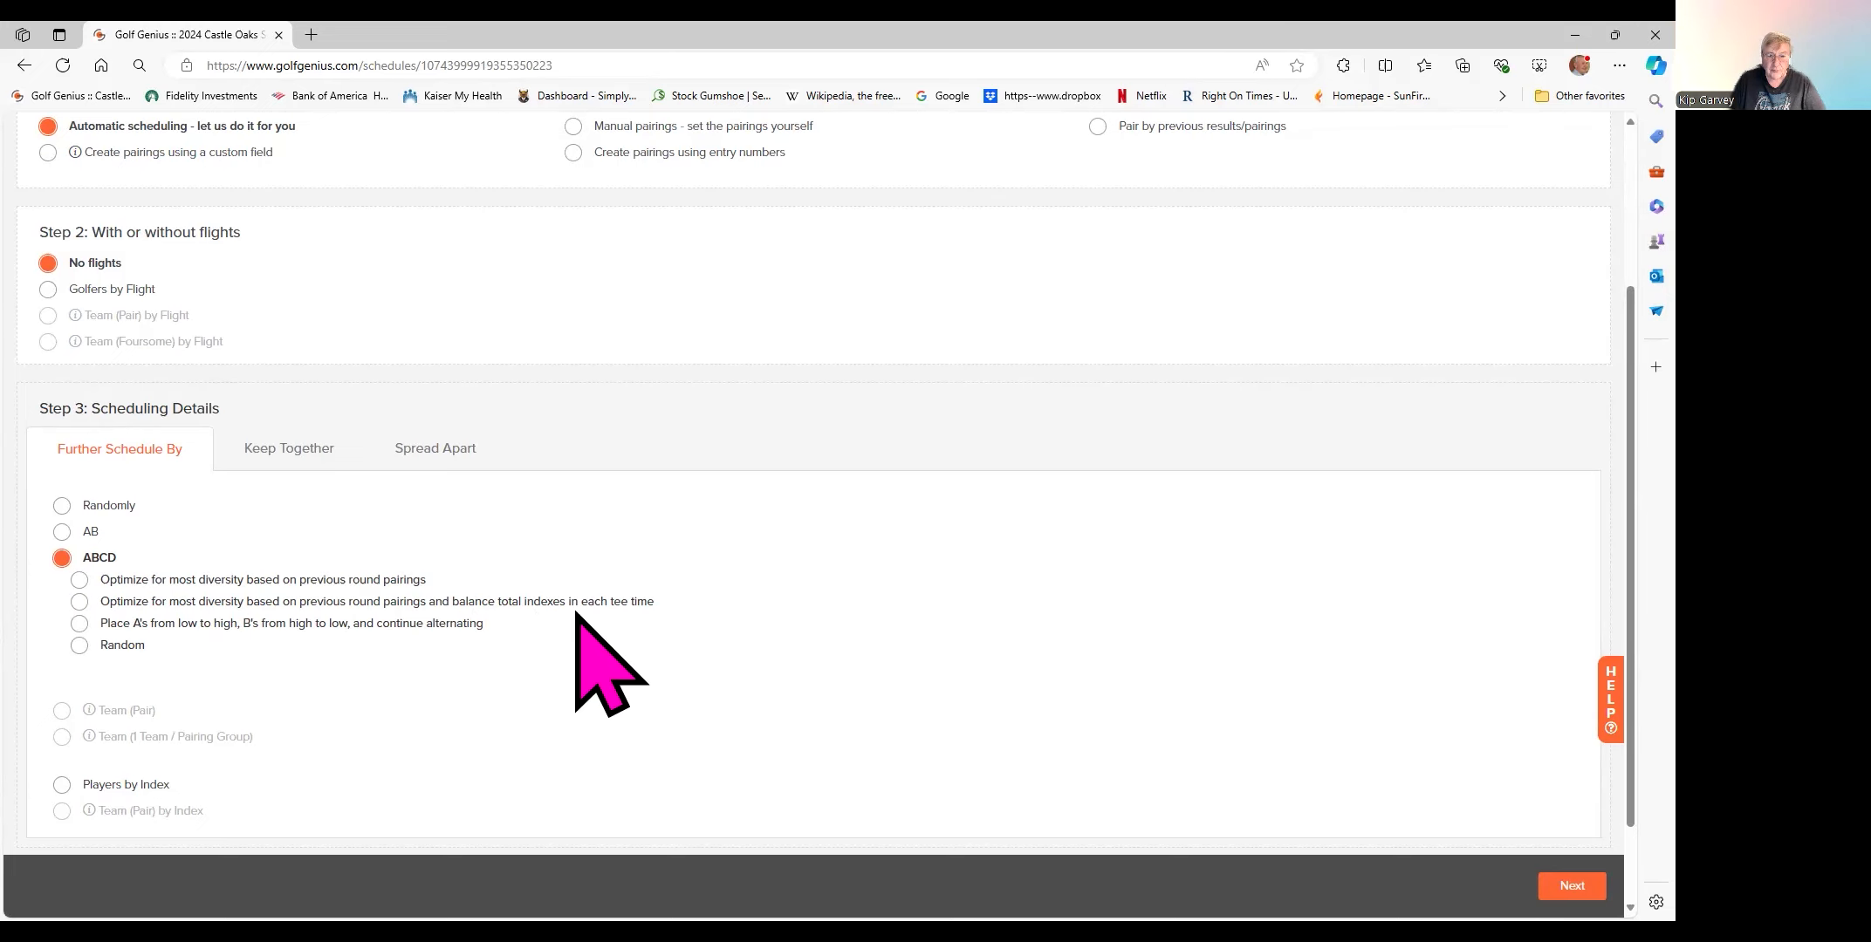
click(80, 602)
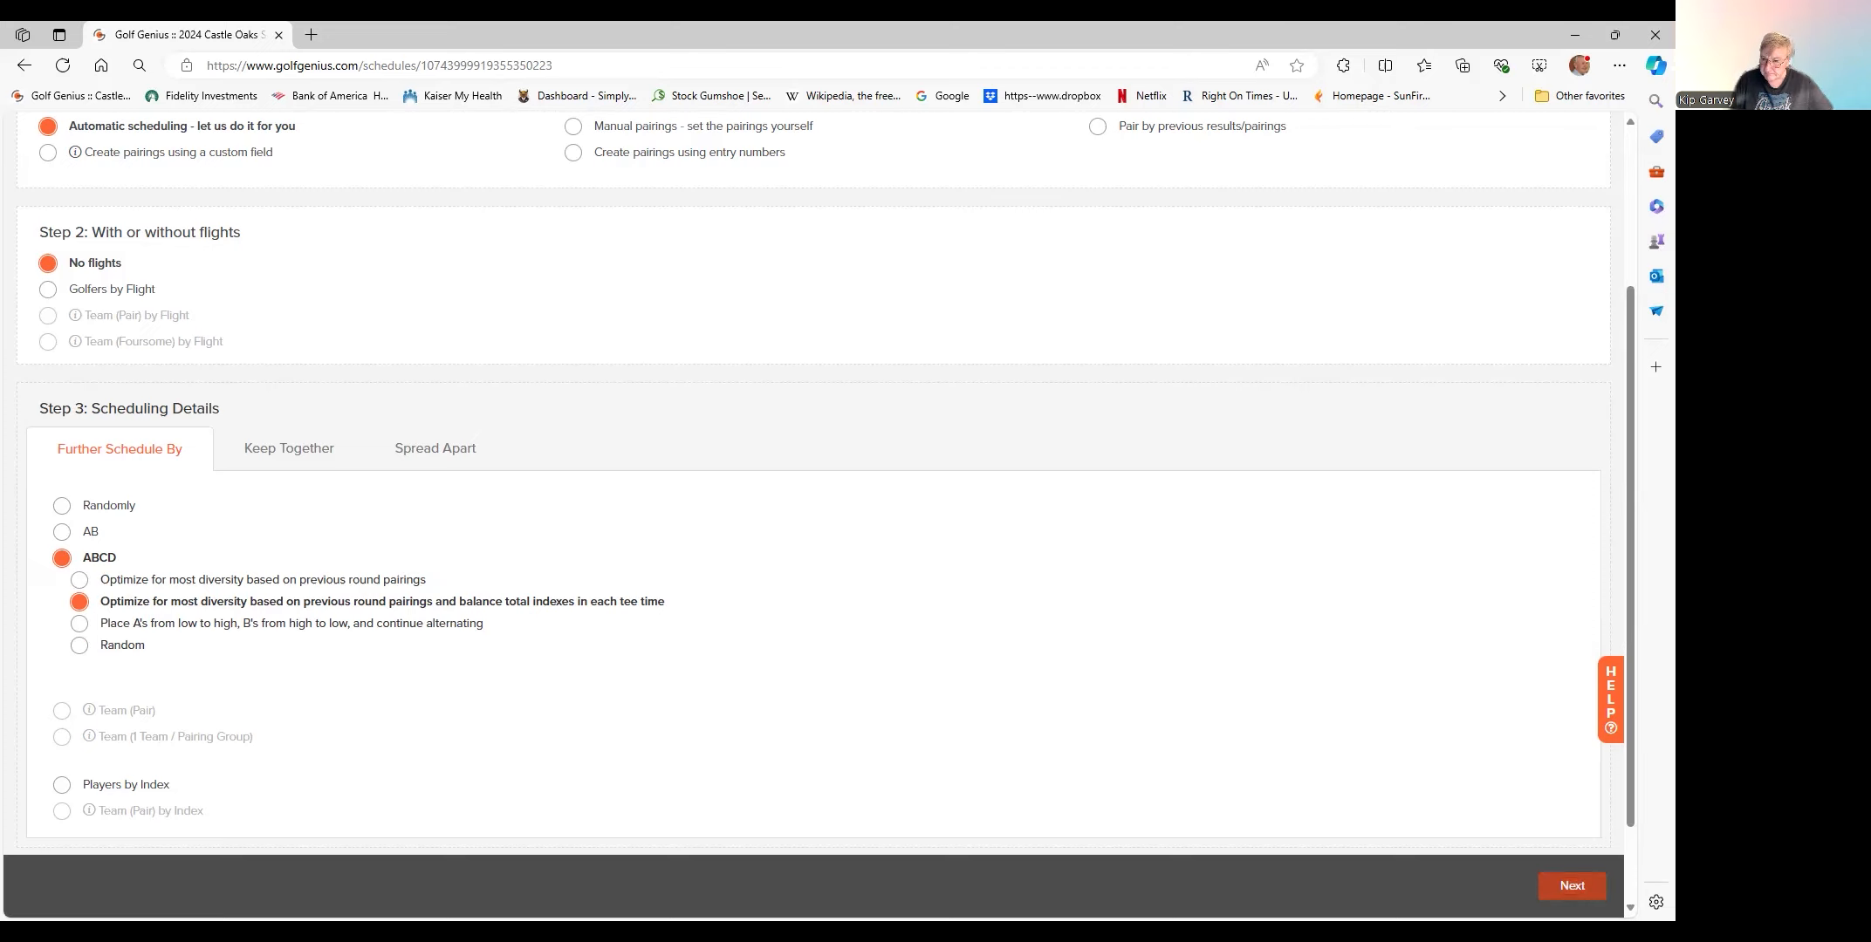
click(1571, 886)
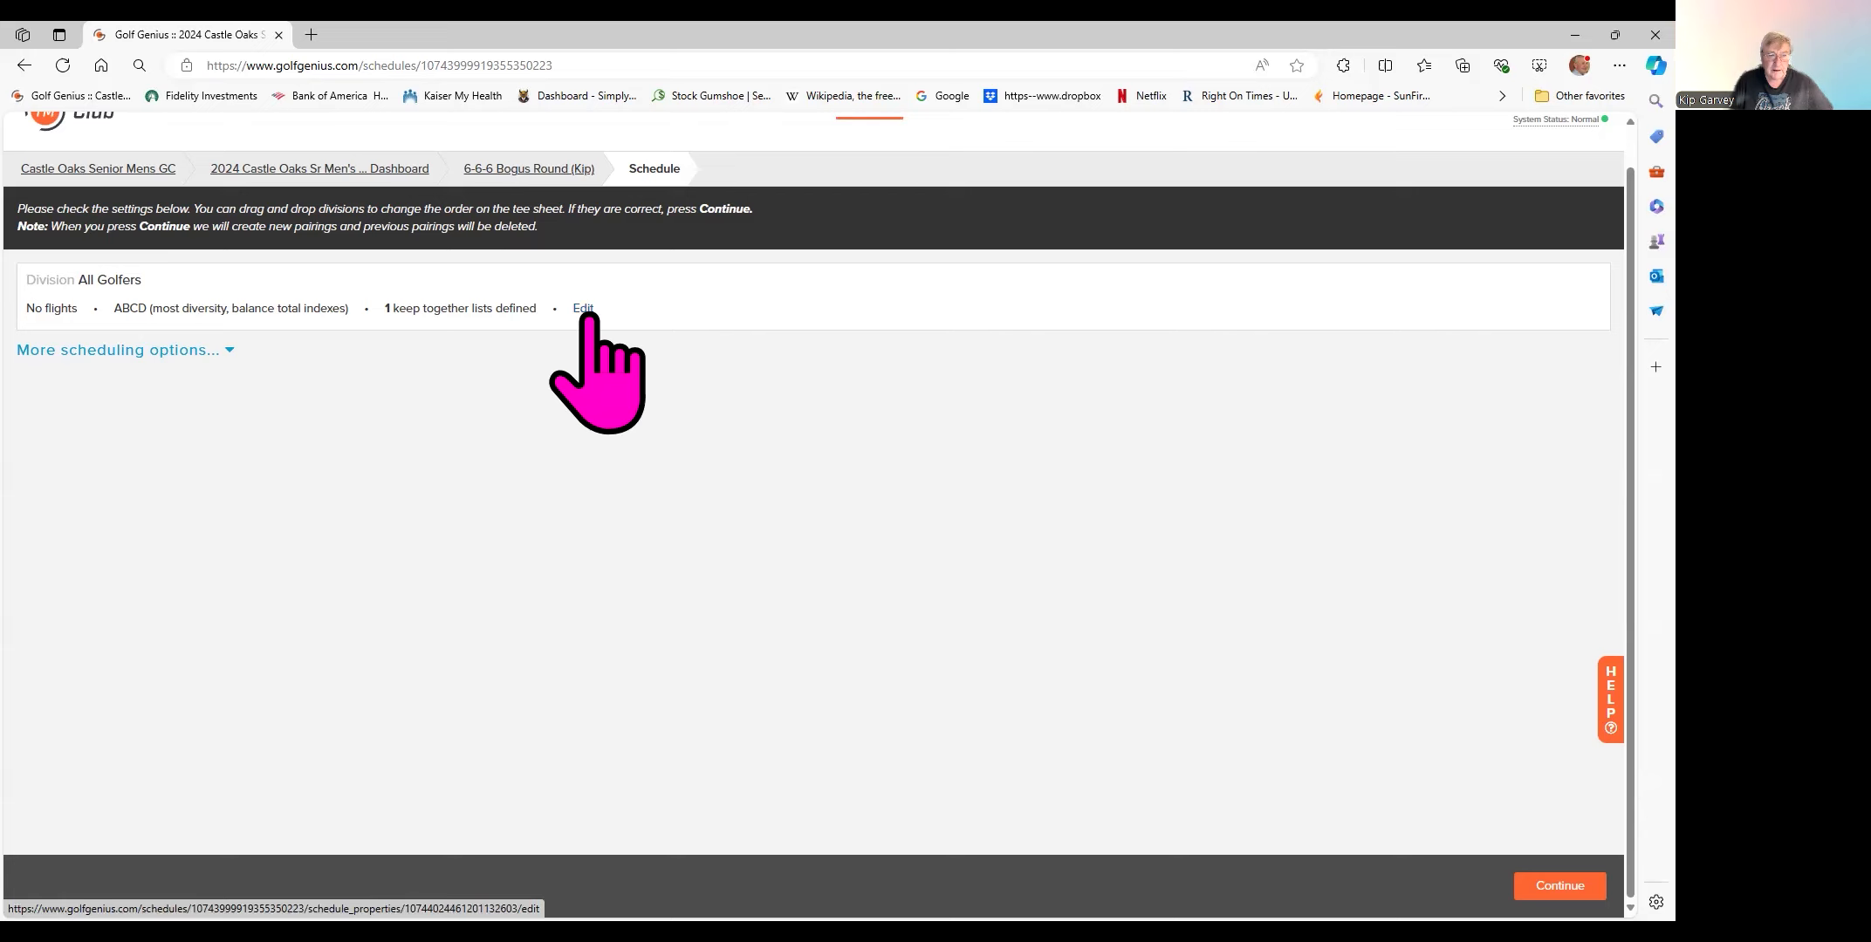
- Check the extra scheduling options and generate eight automatic foursomes
click(227, 350)
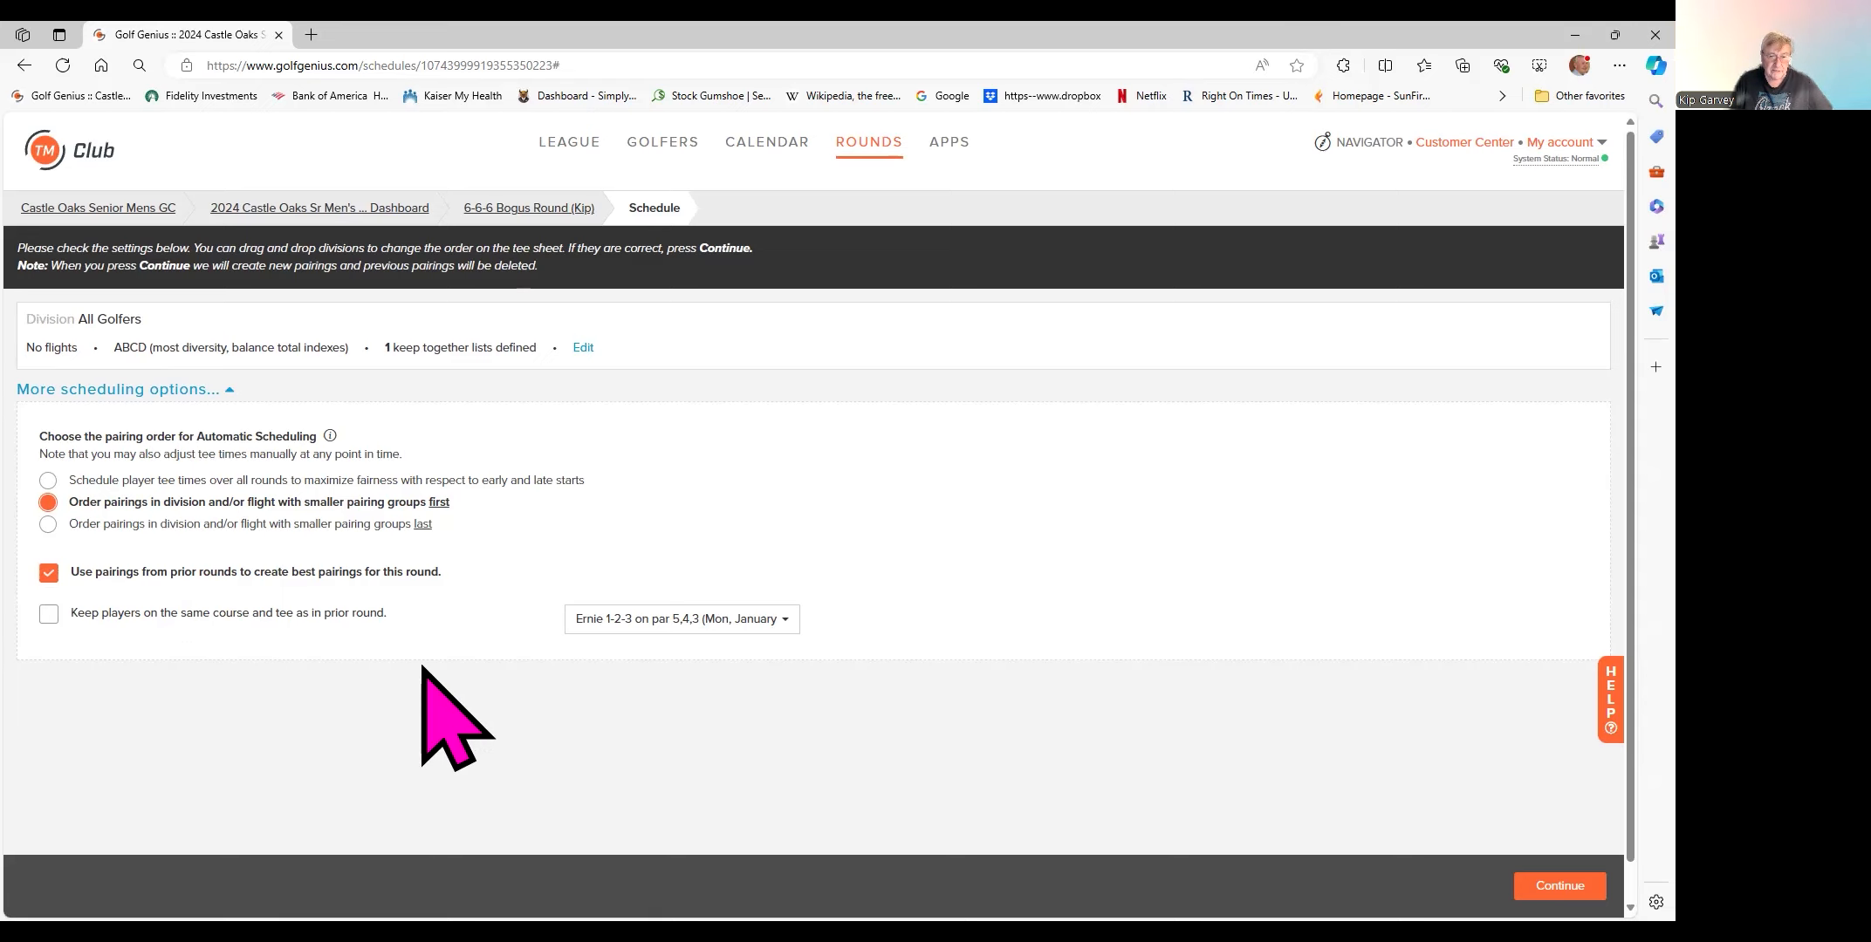
click(1560, 886)
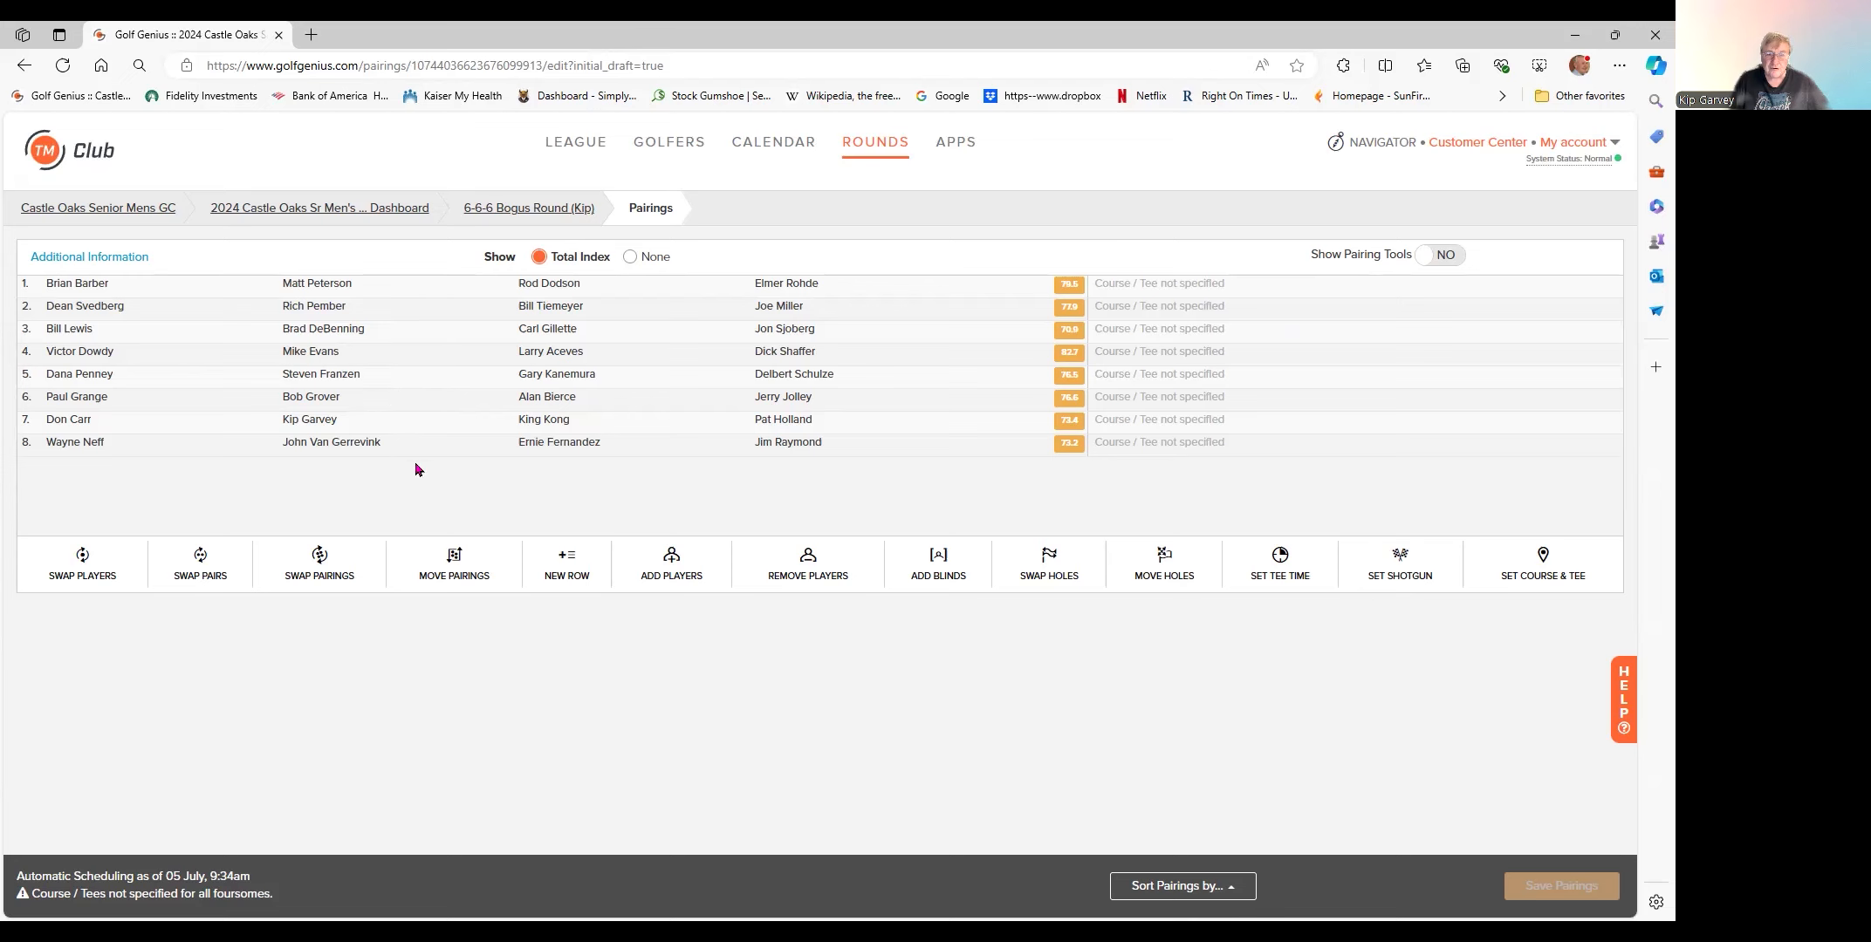
- Show each golfer's handicap index and tee color in the foursomes
click(111, 261)
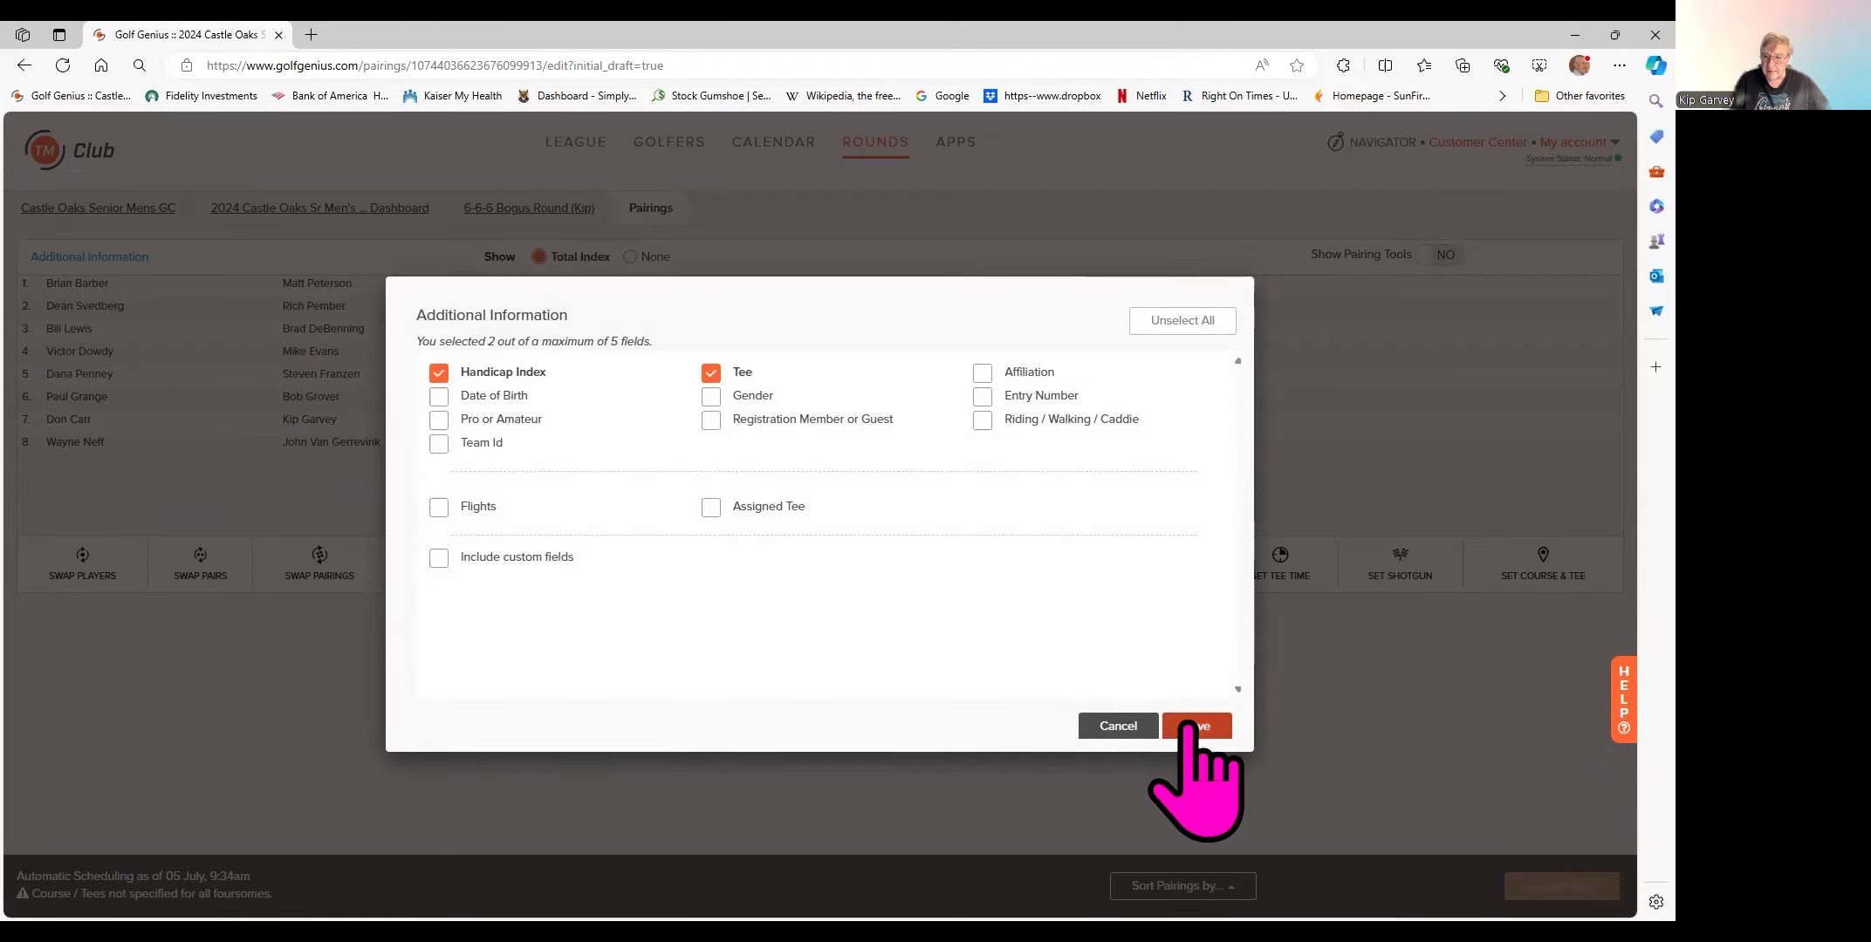
click(1194, 731)
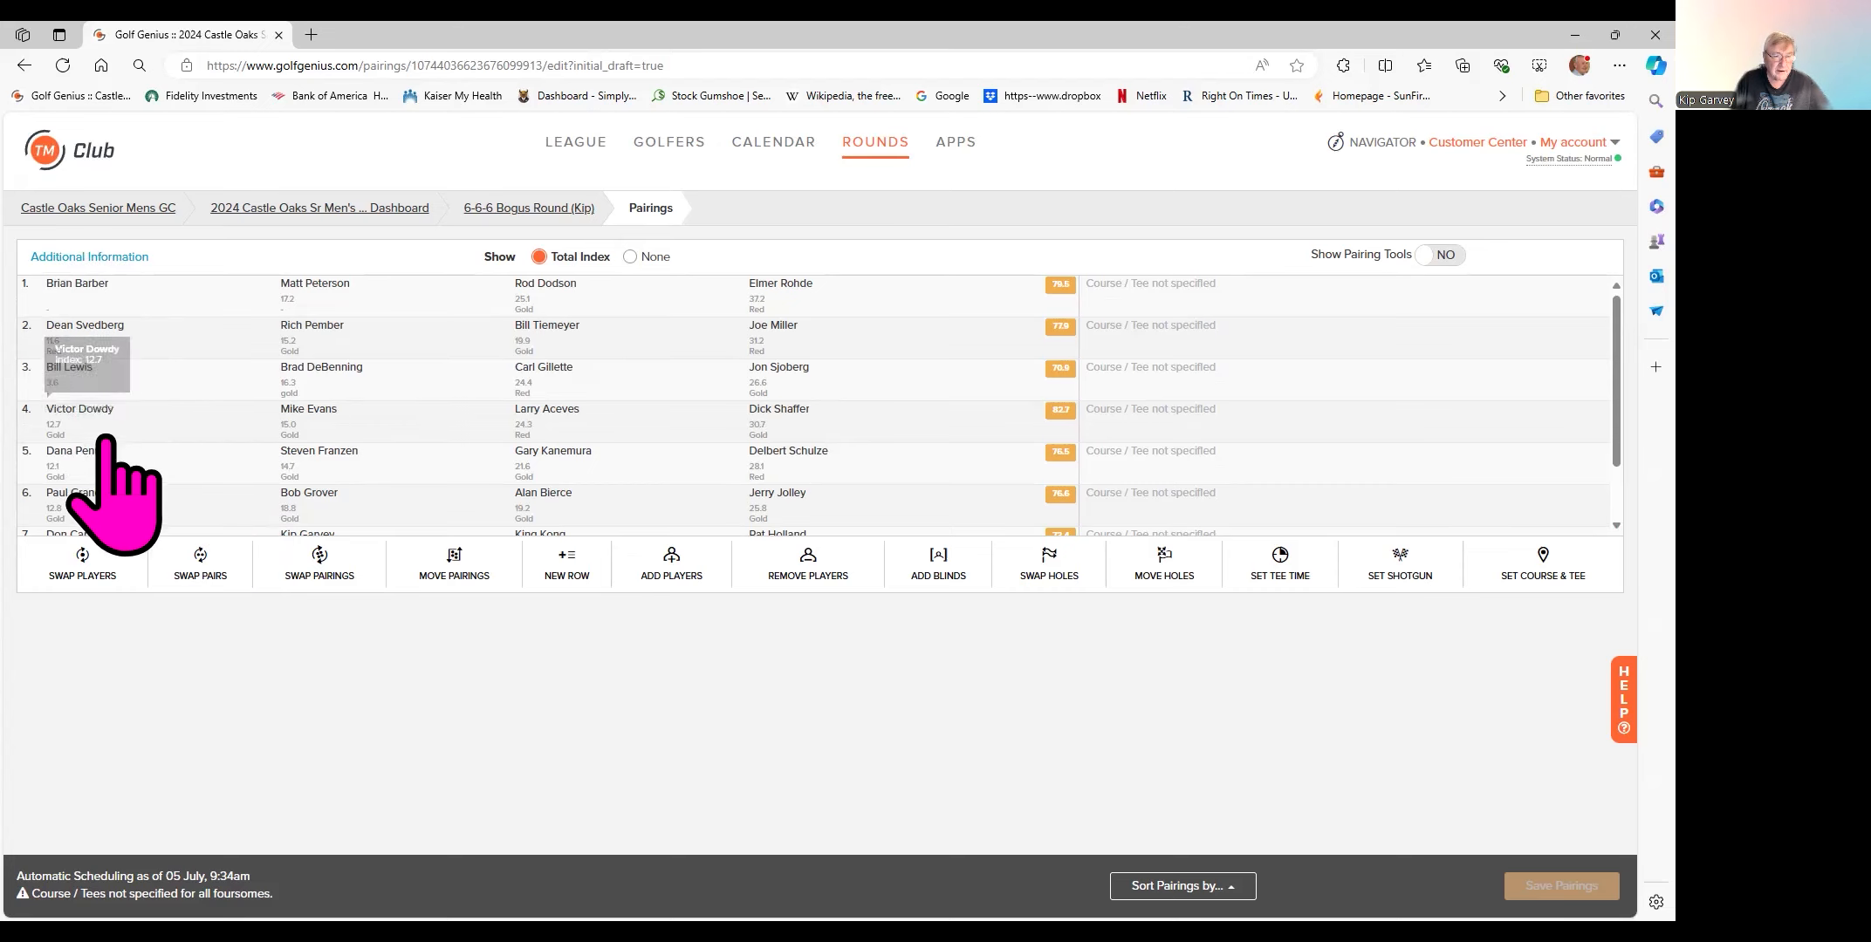
scroll(150, 498, down, 2)
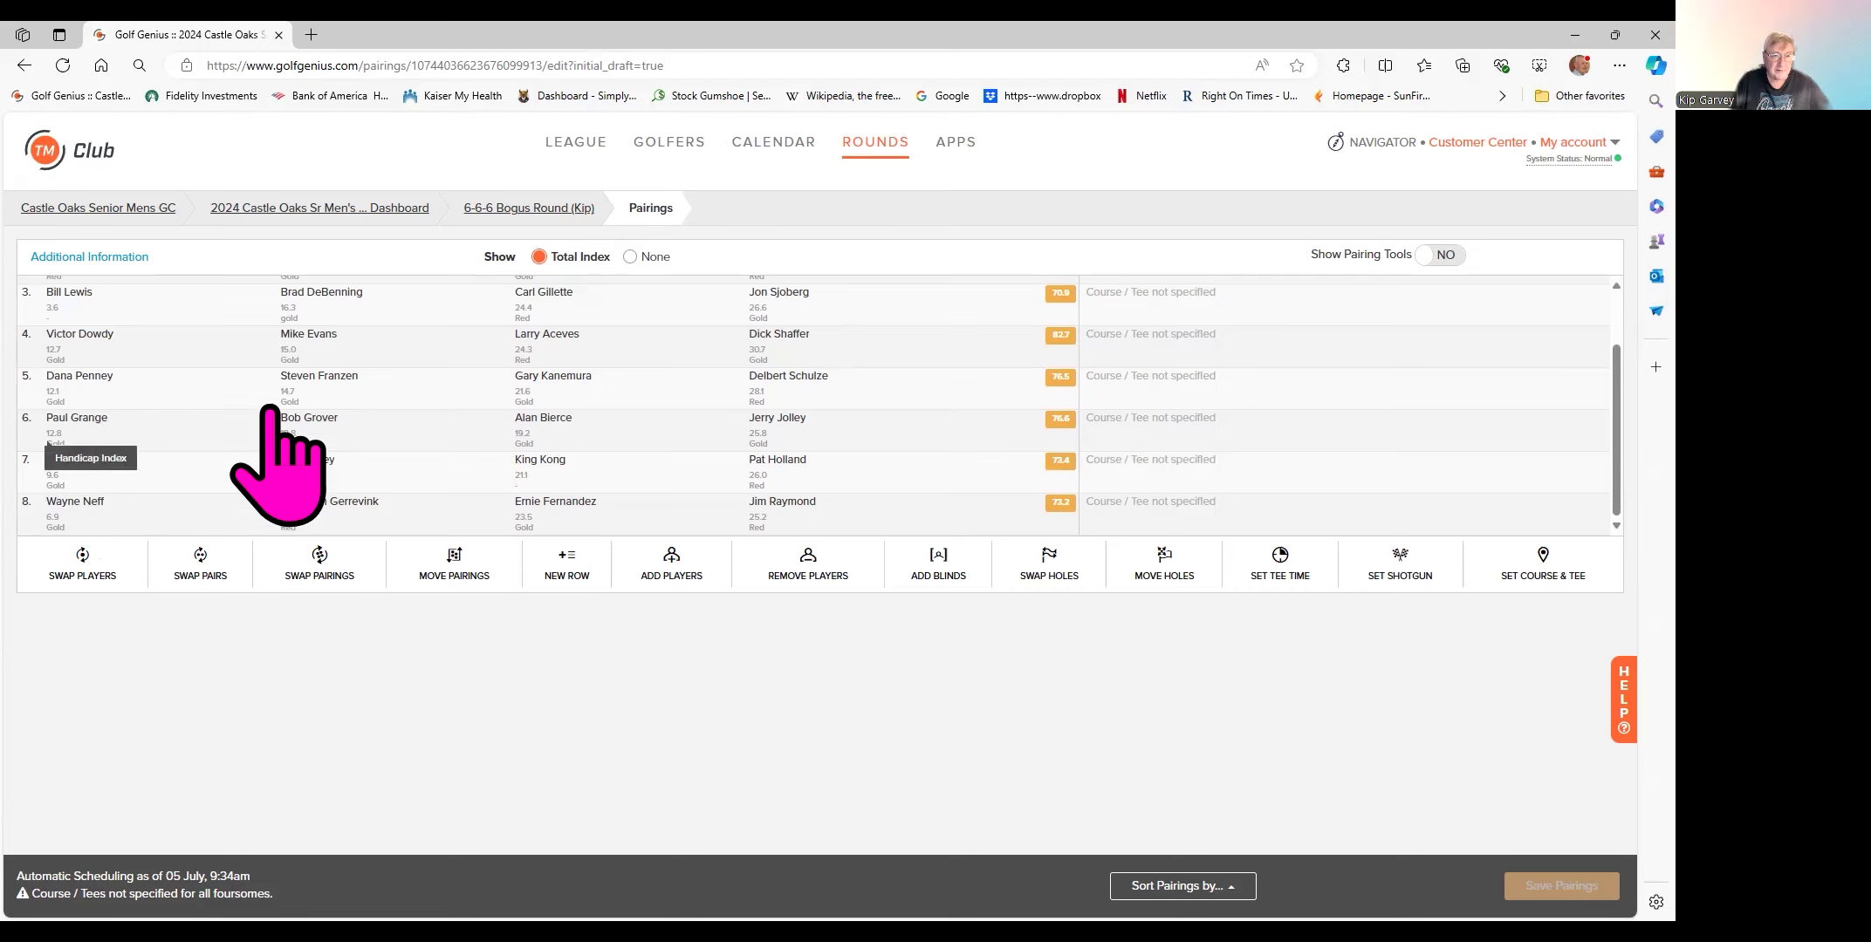
scroll(438, 419, up, 2)
scroll(406, 349, down, 2)
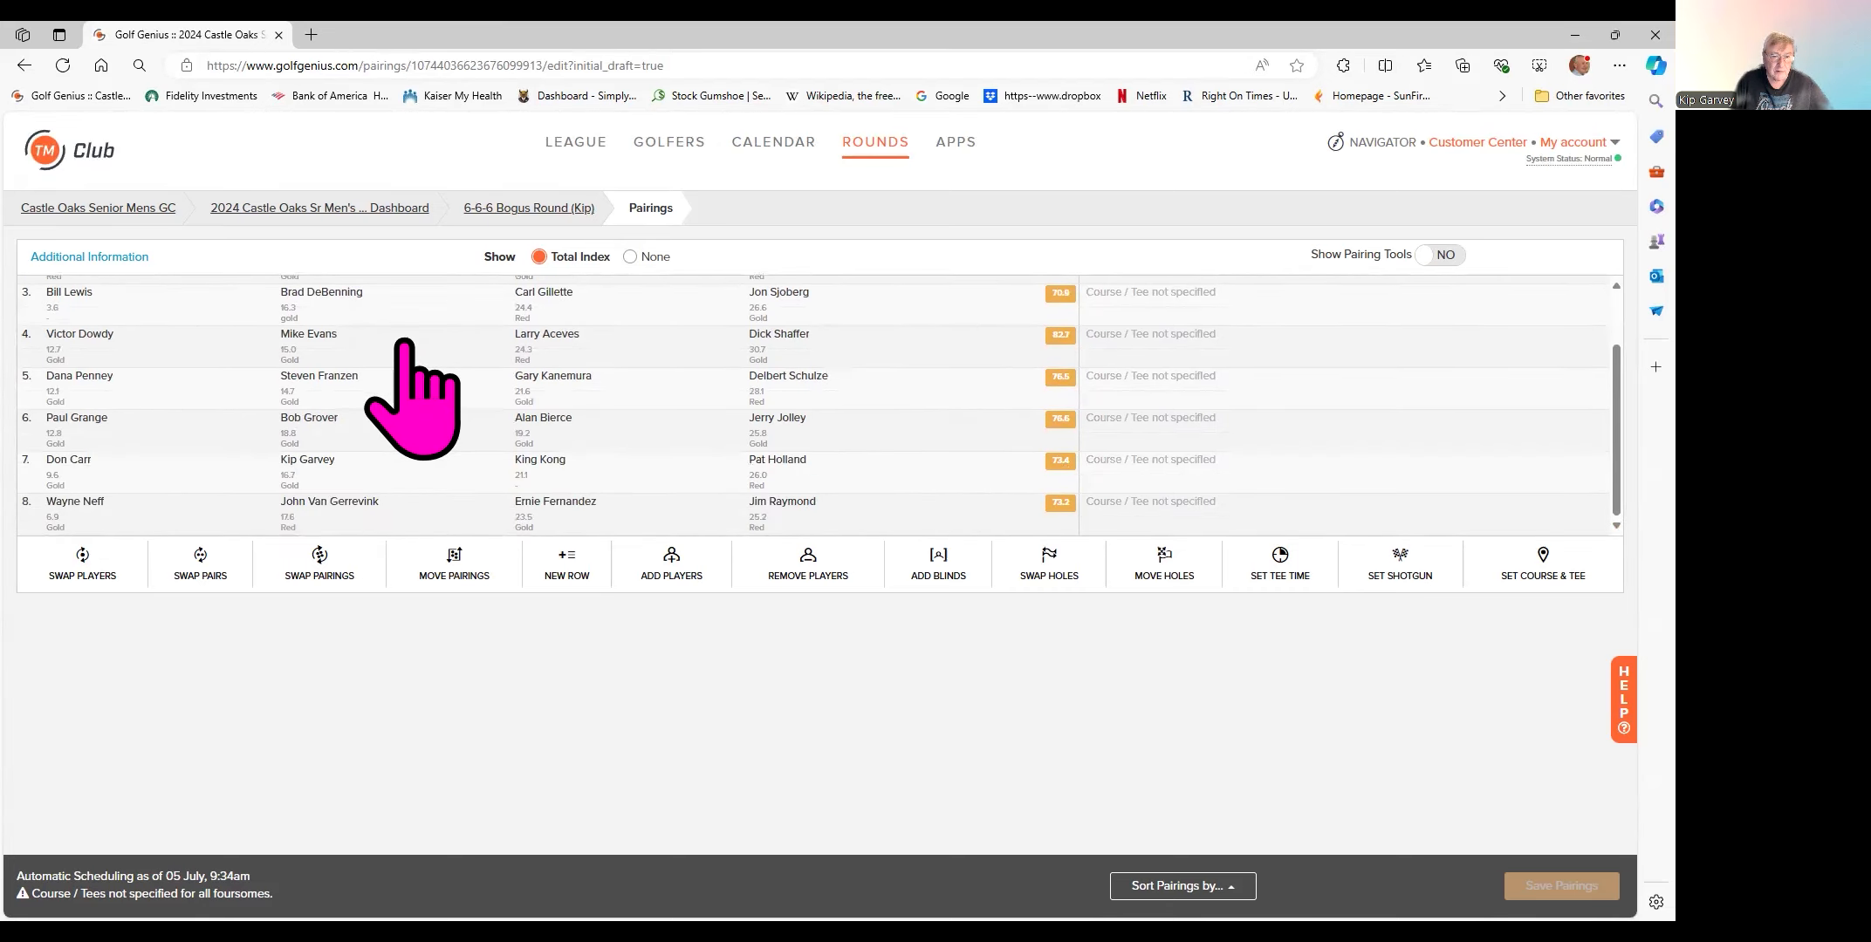
scroll(422, 454, up, 2)
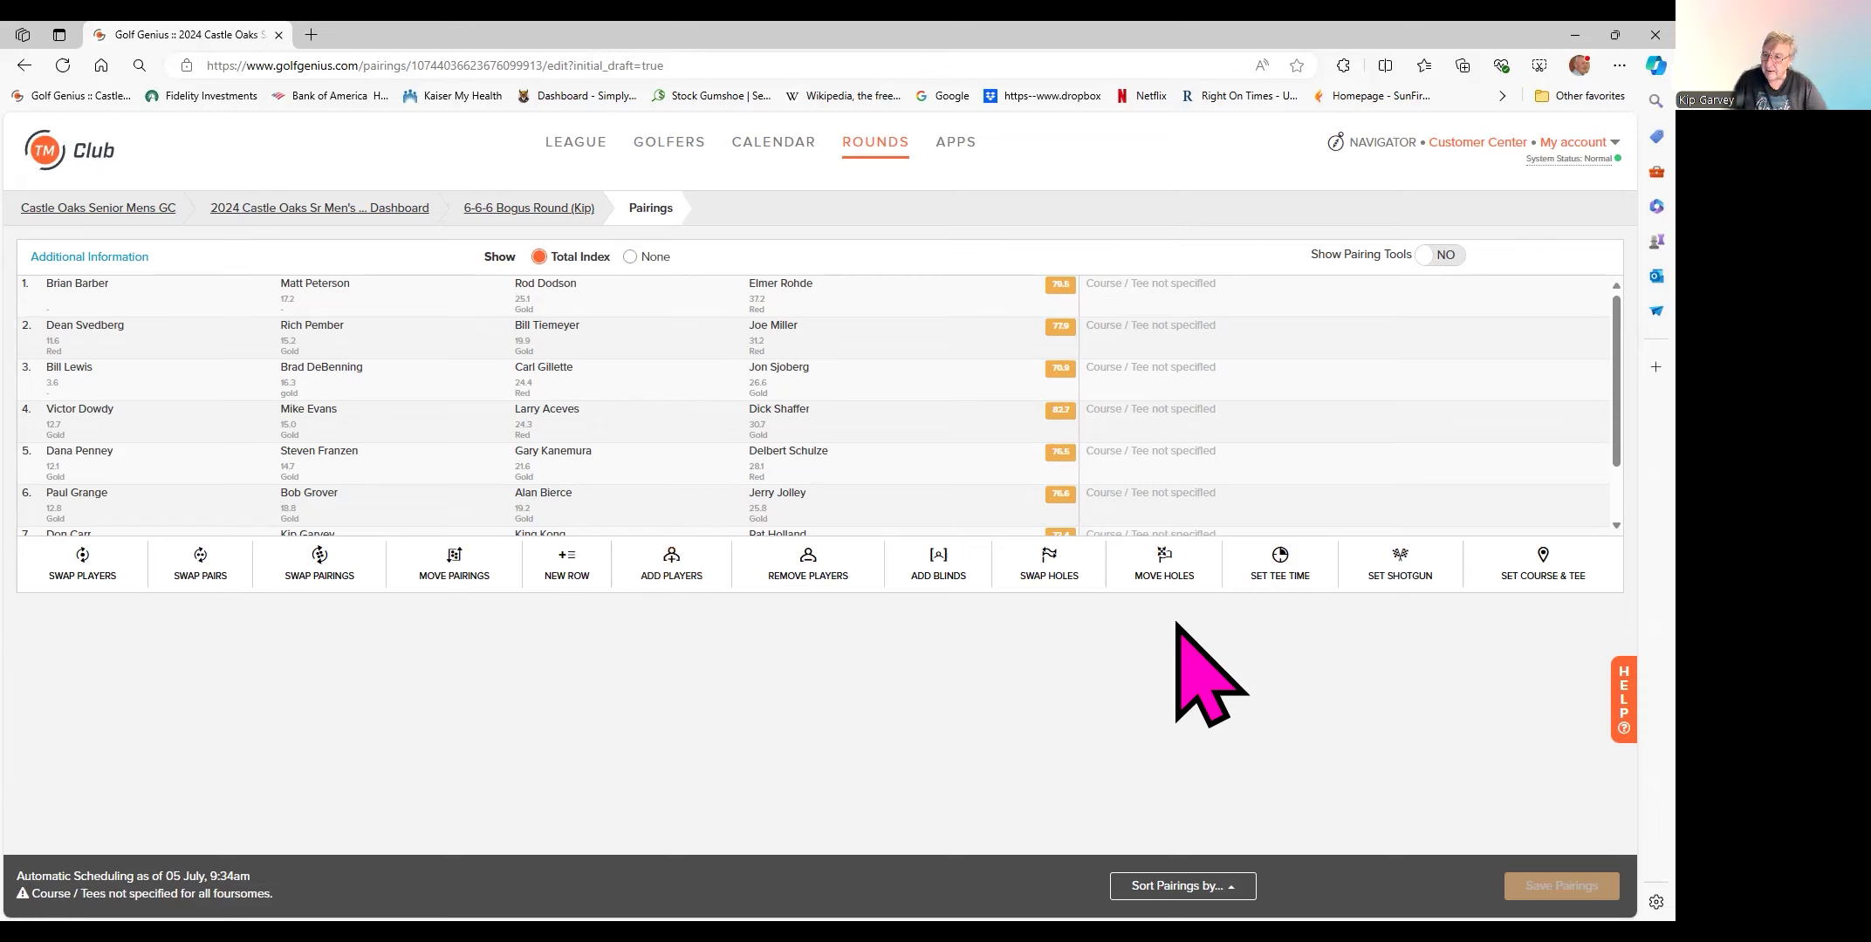
- Assign COGC - Default Tees to all players in every foursome and save the pairings
click(1521, 577)
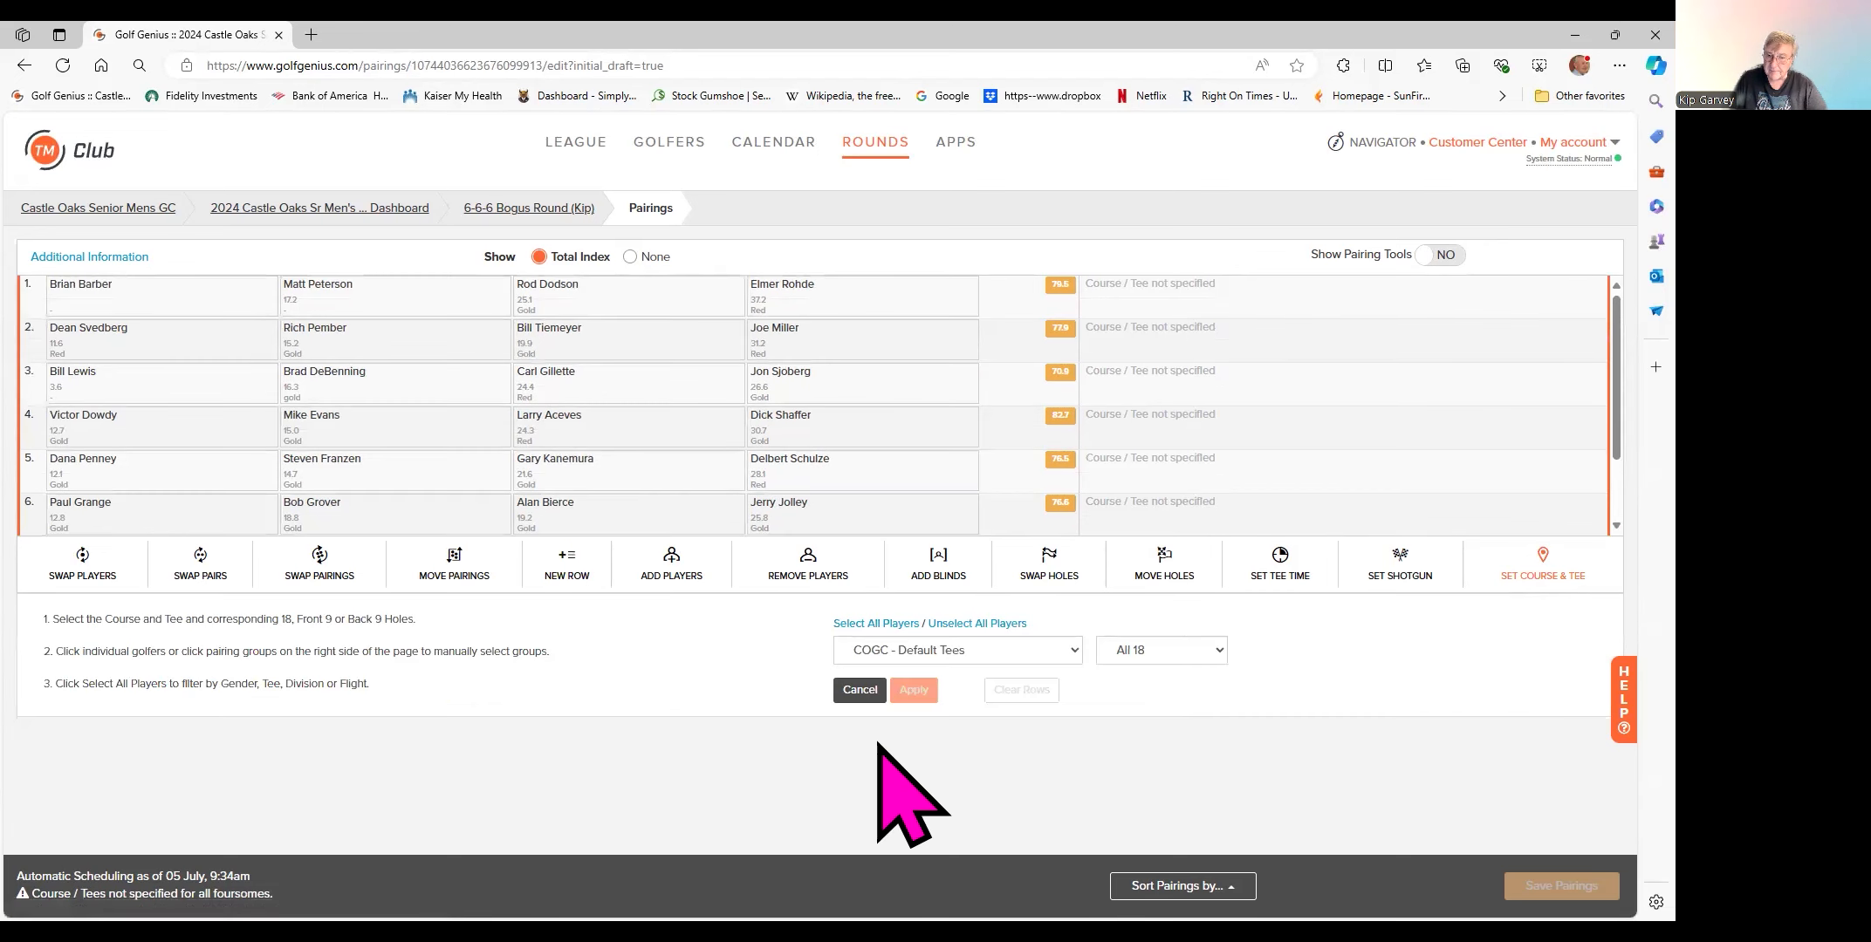
click(851, 623)
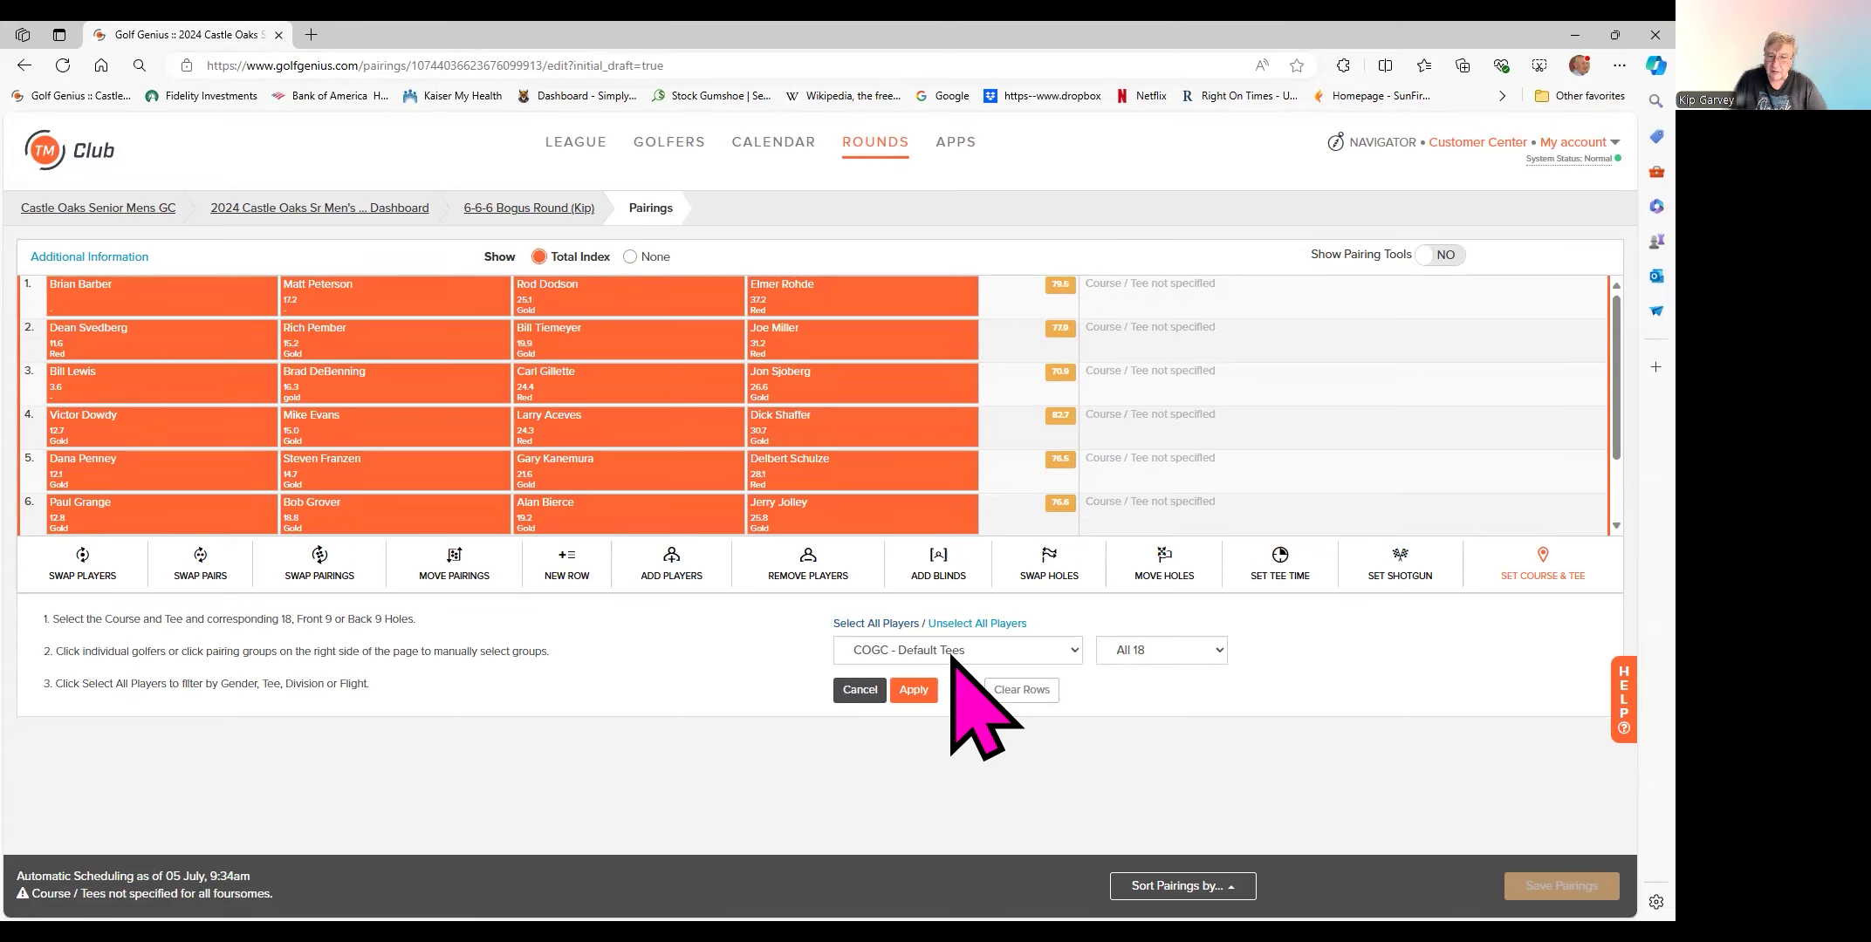
click(1073, 650)
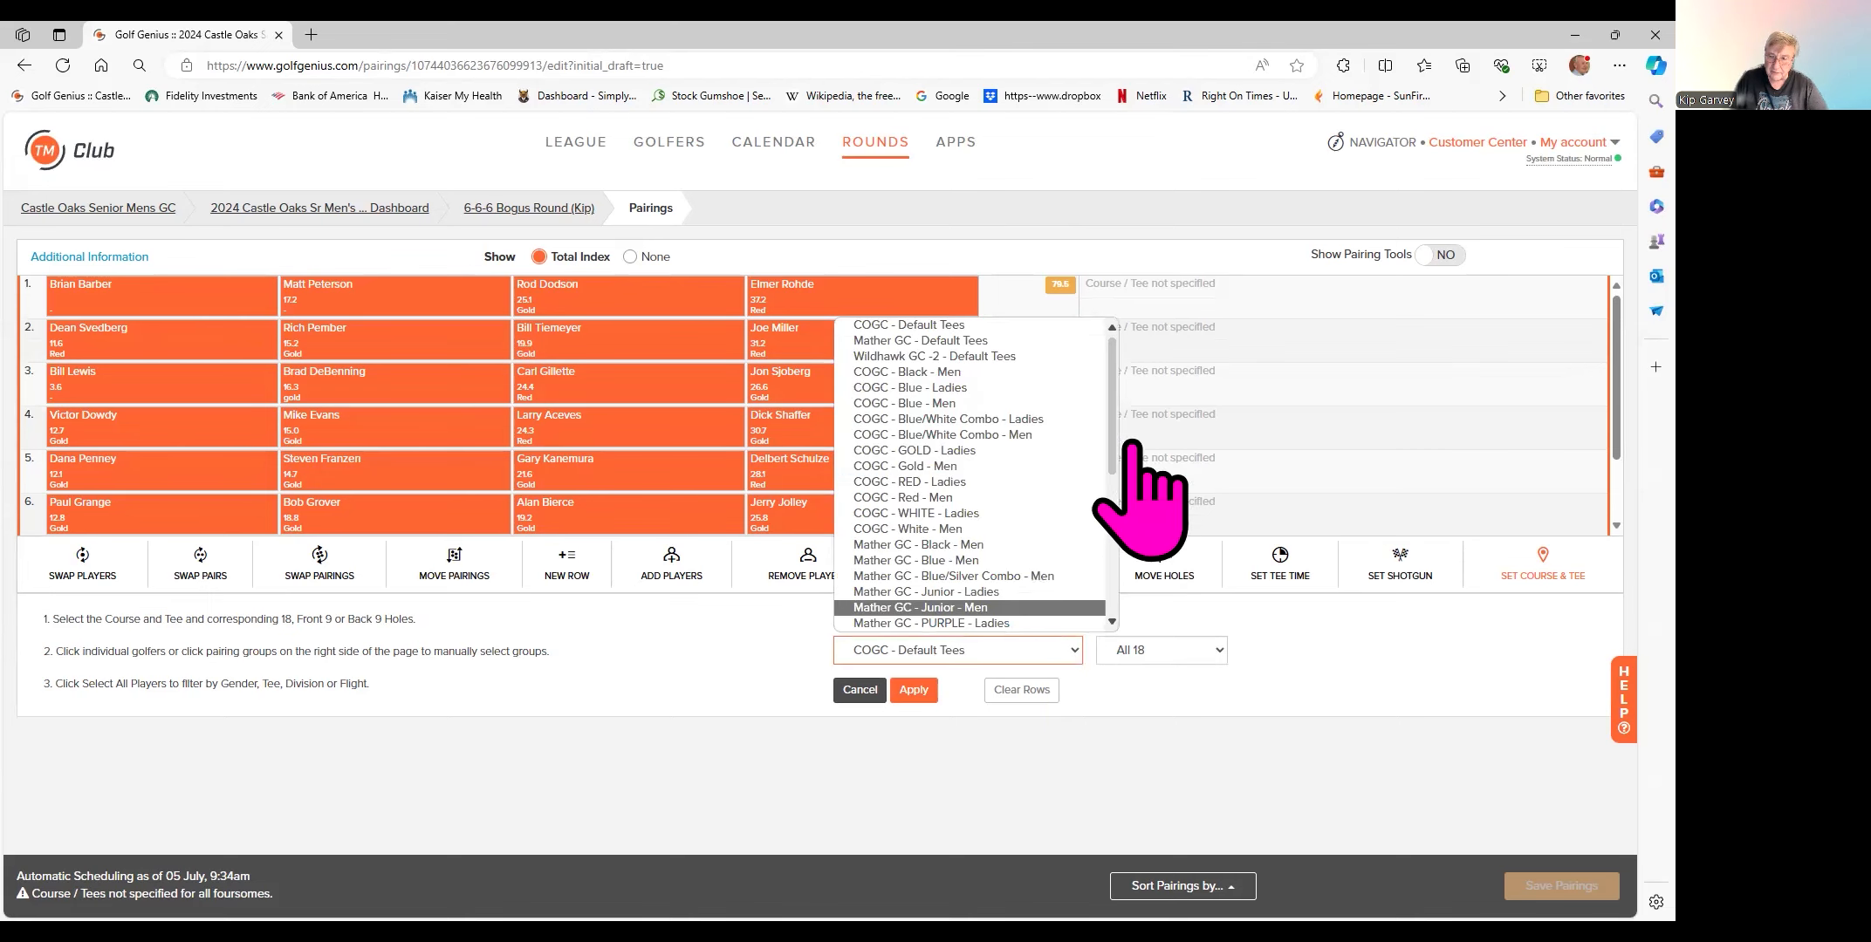
mouse_move(1117, 417)
mouse_down()
mouse_move(1117, 576)
mouse_move(1107, 397)
mouse_up()
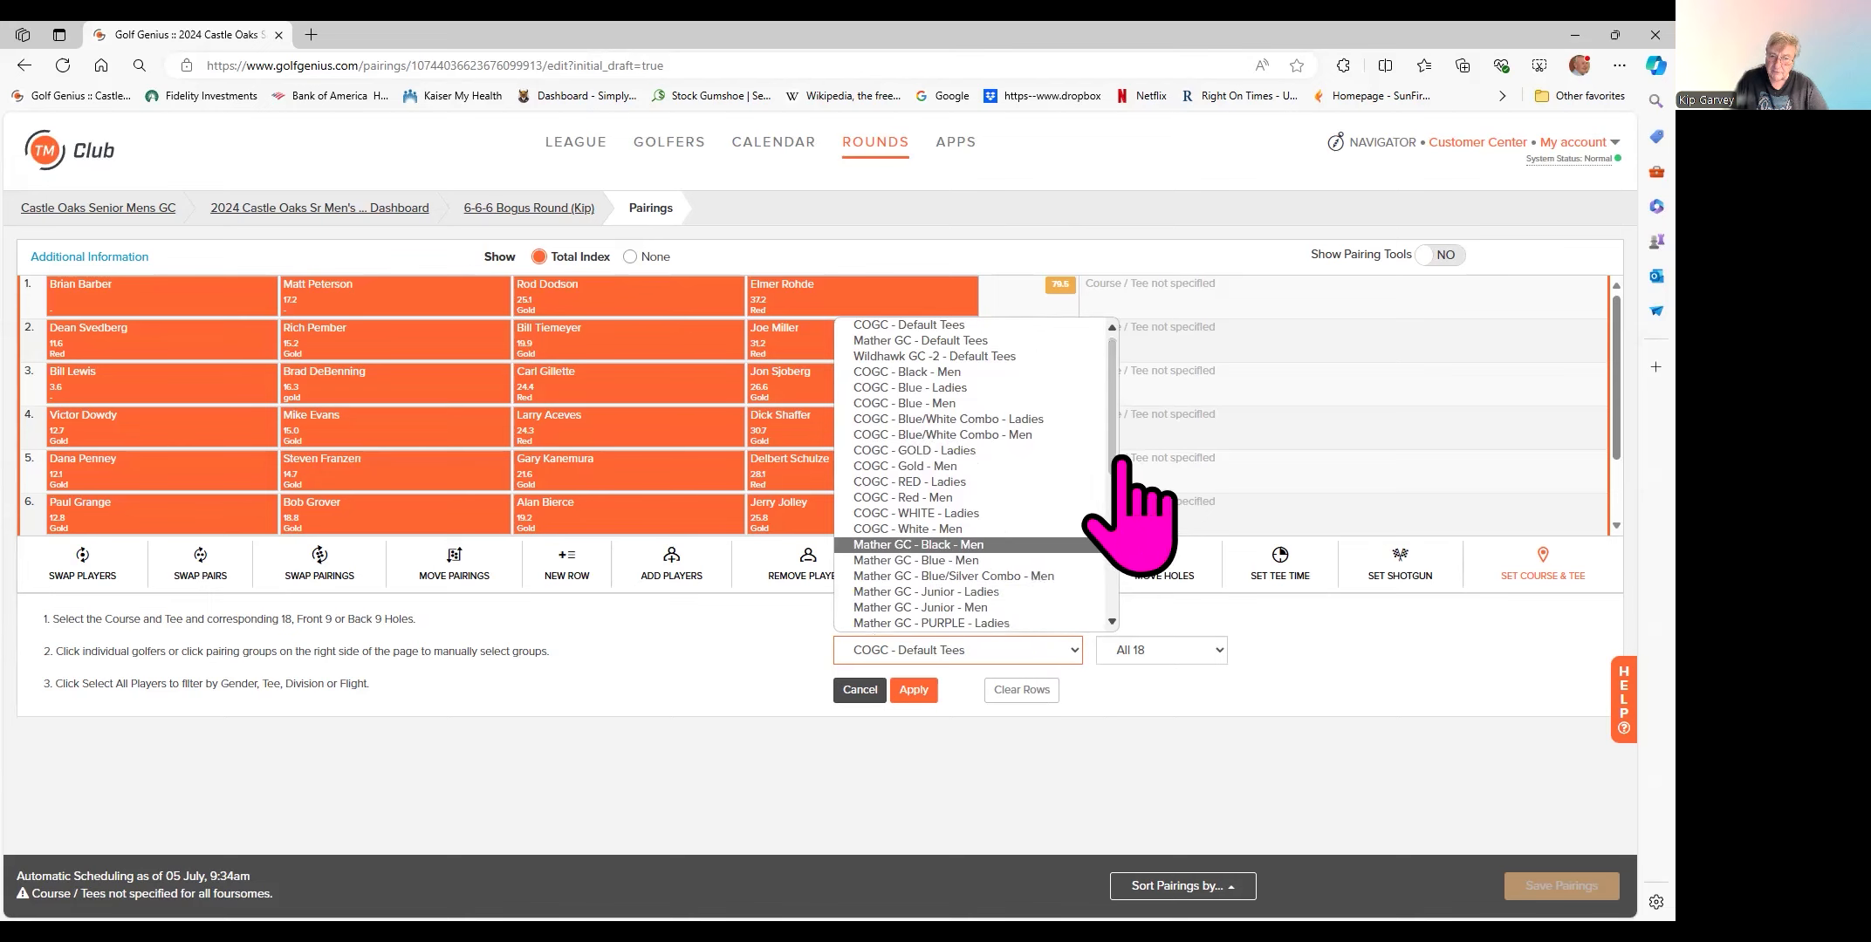
drag(1124, 460, 1126, 366)
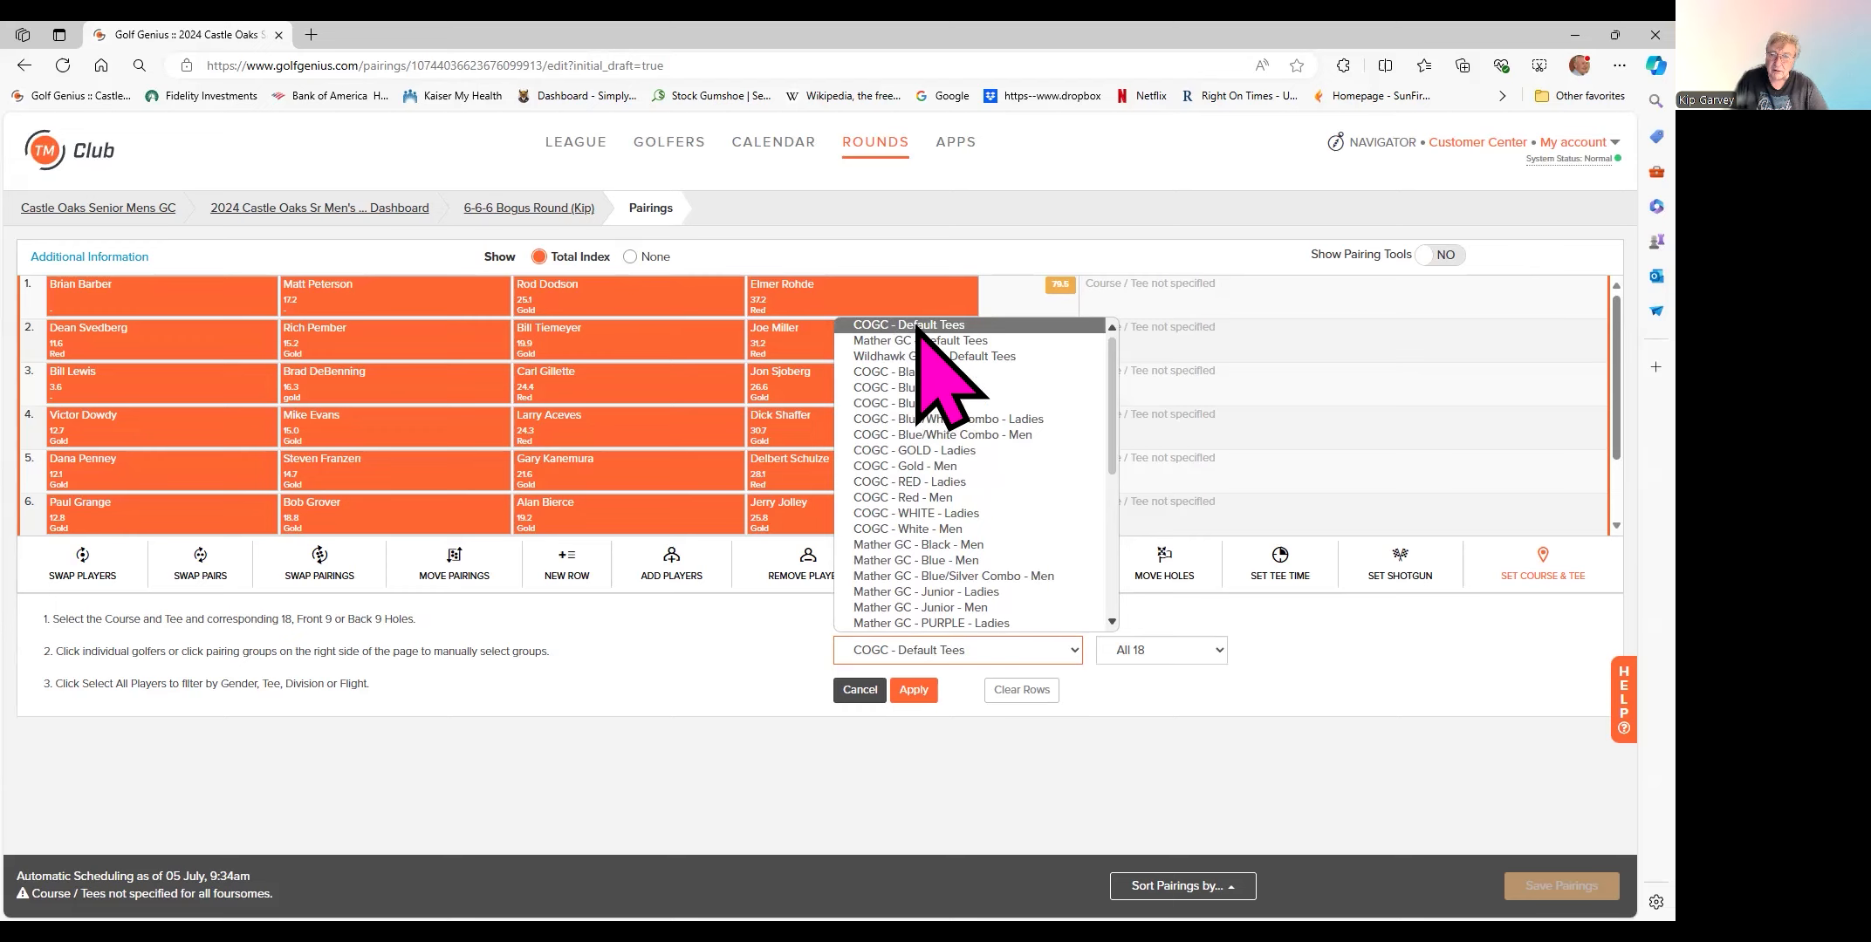
click(916, 329)
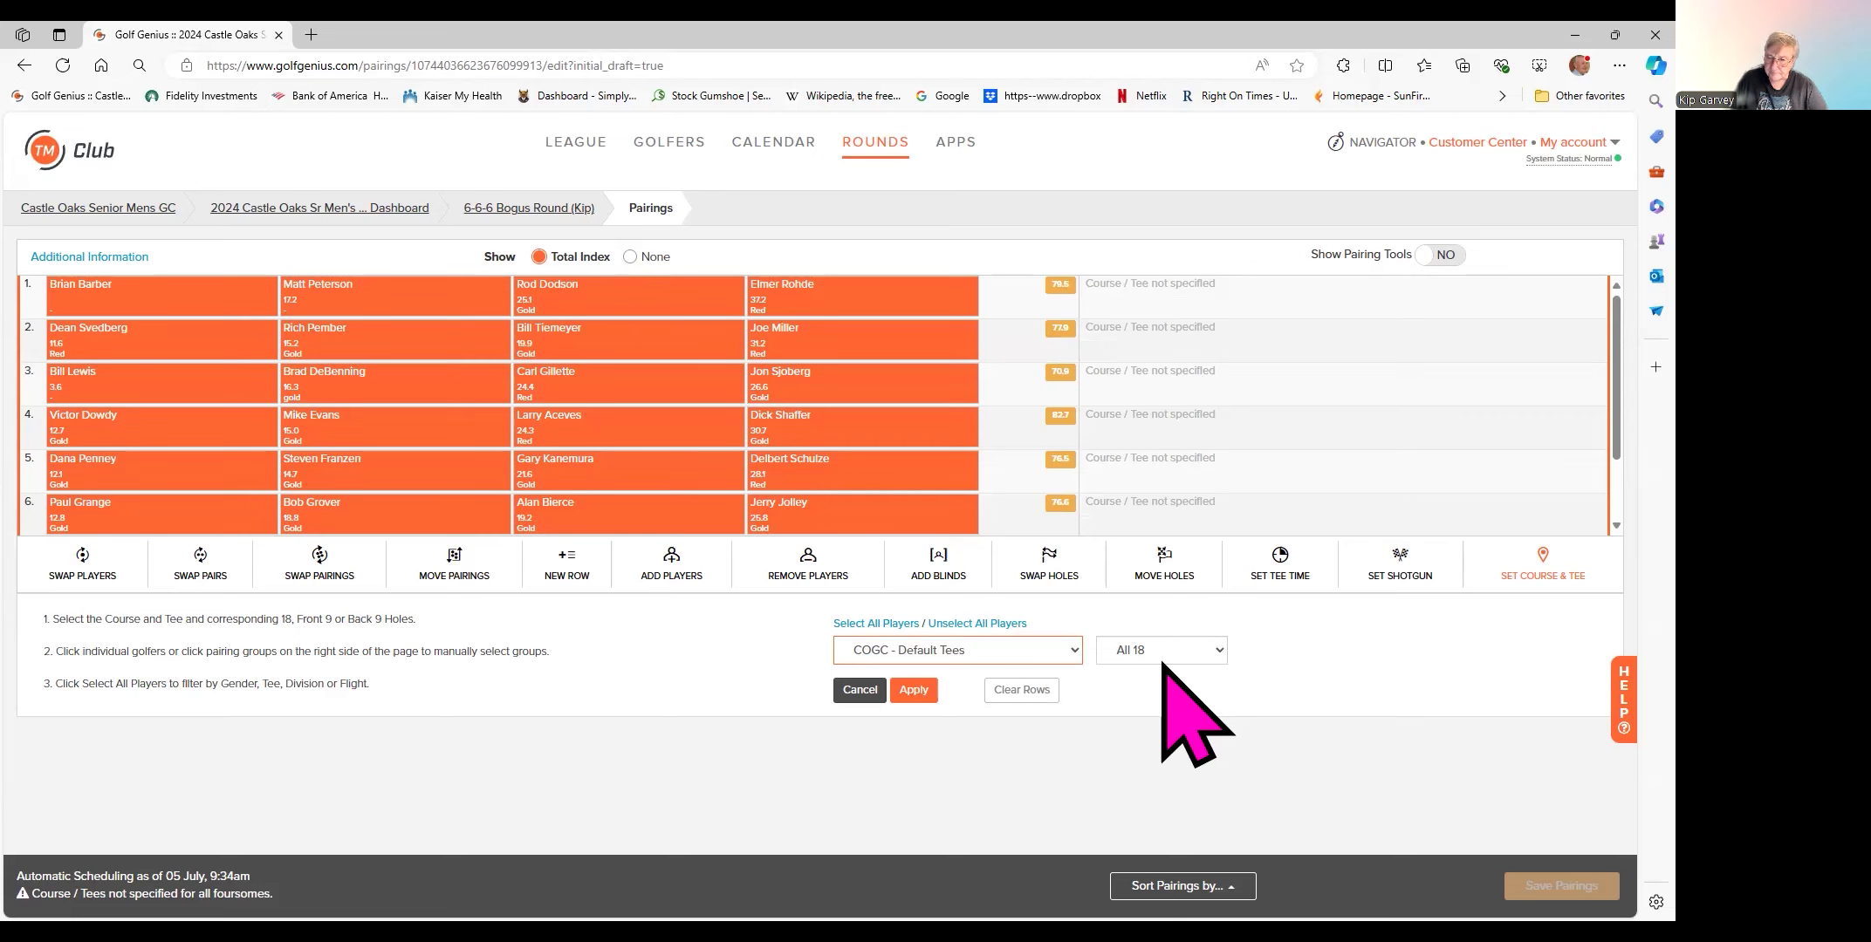
click(912, 692)
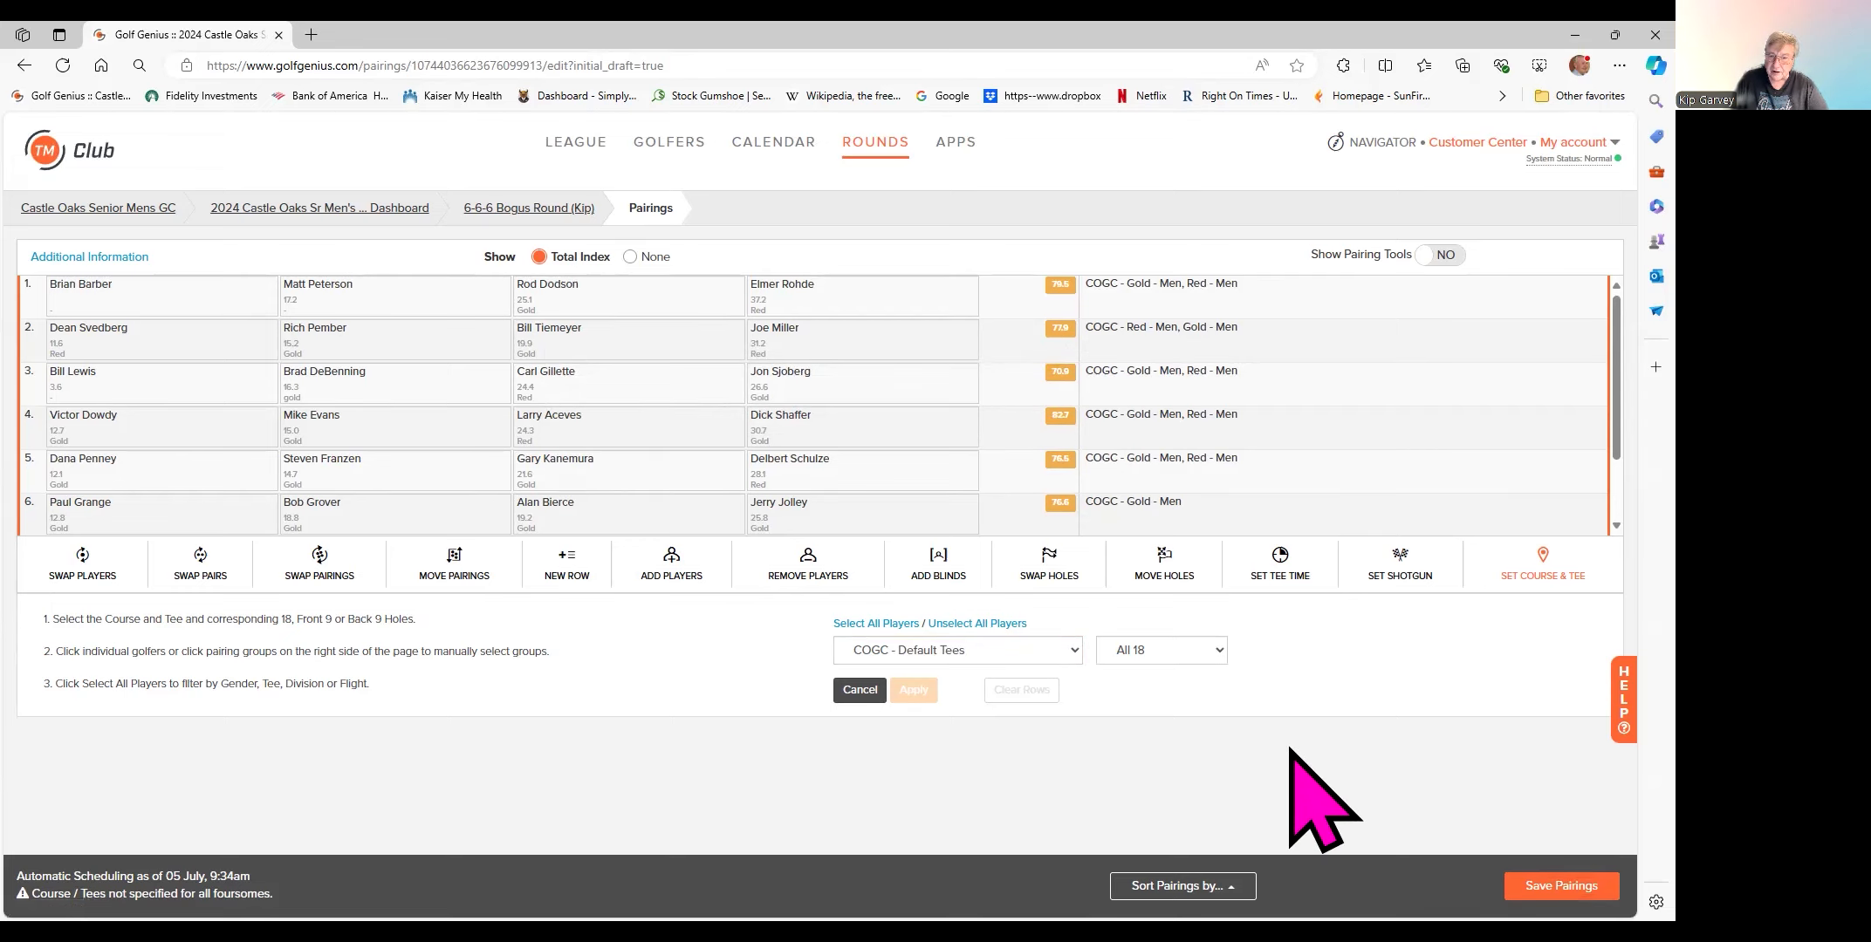
click(859, 690)
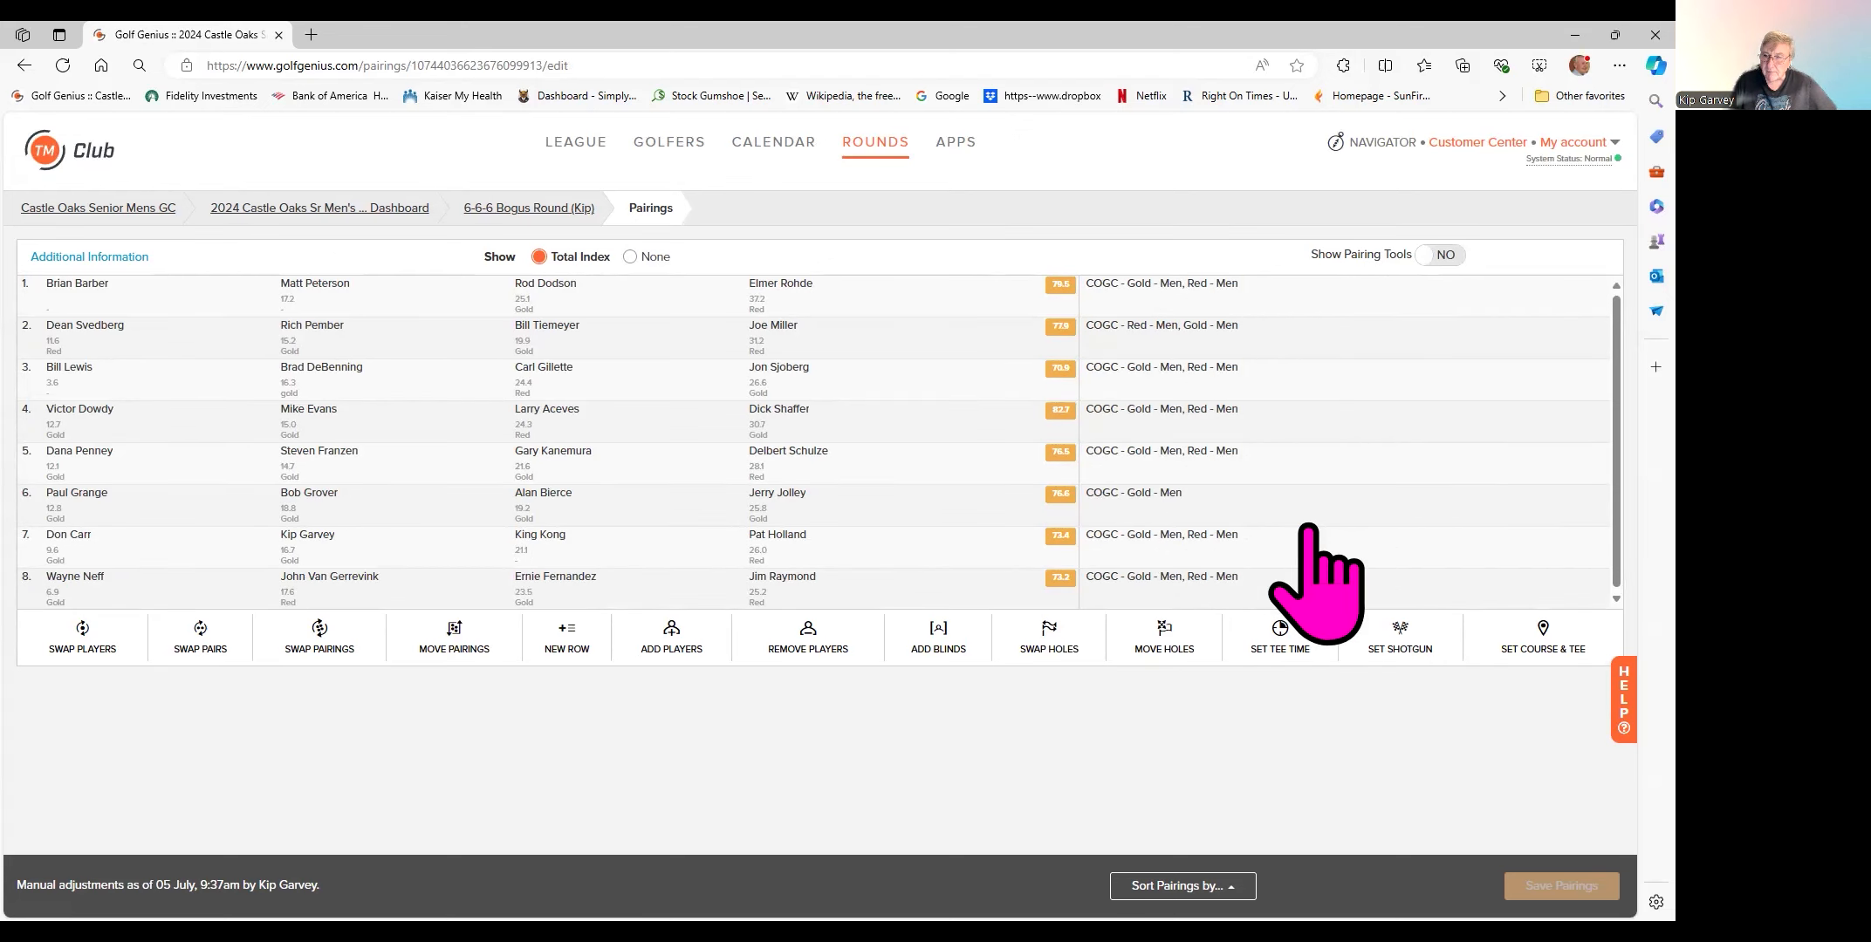
- Select all eight groups for a shotgun start and reverse the hole order to 1, 18, 17…2
click(1403, 649)
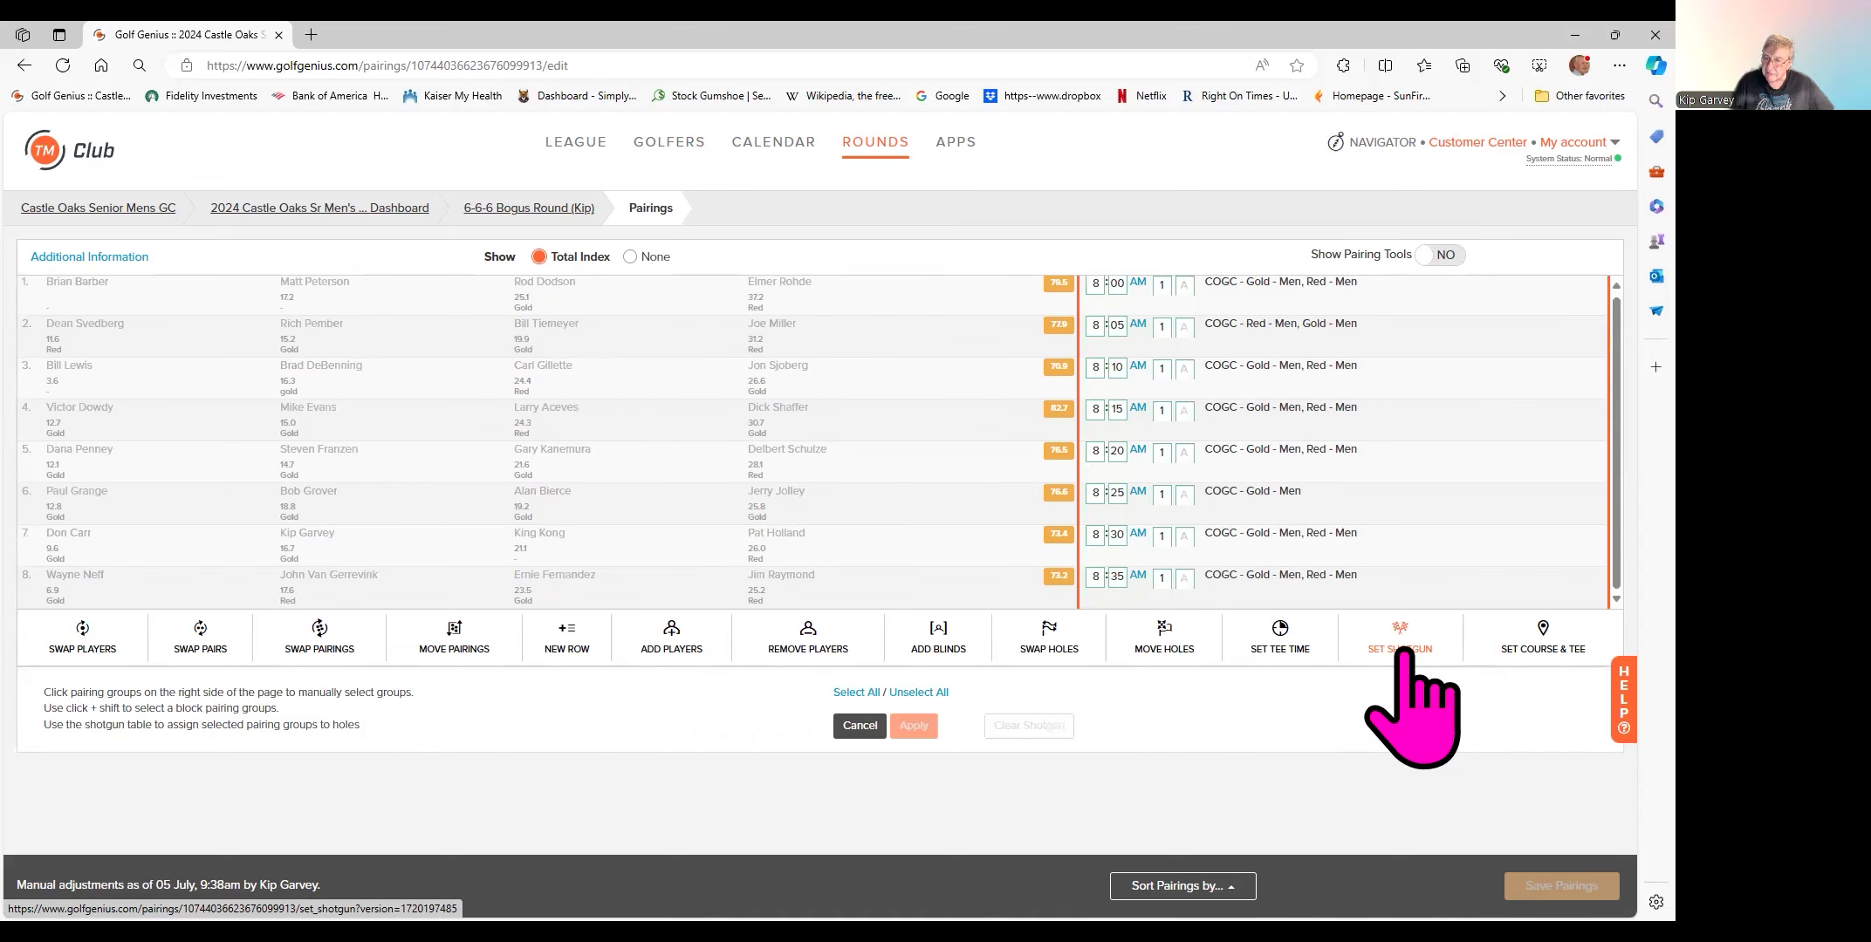
click(846, 693)
scroll(847, 694, down, 1)
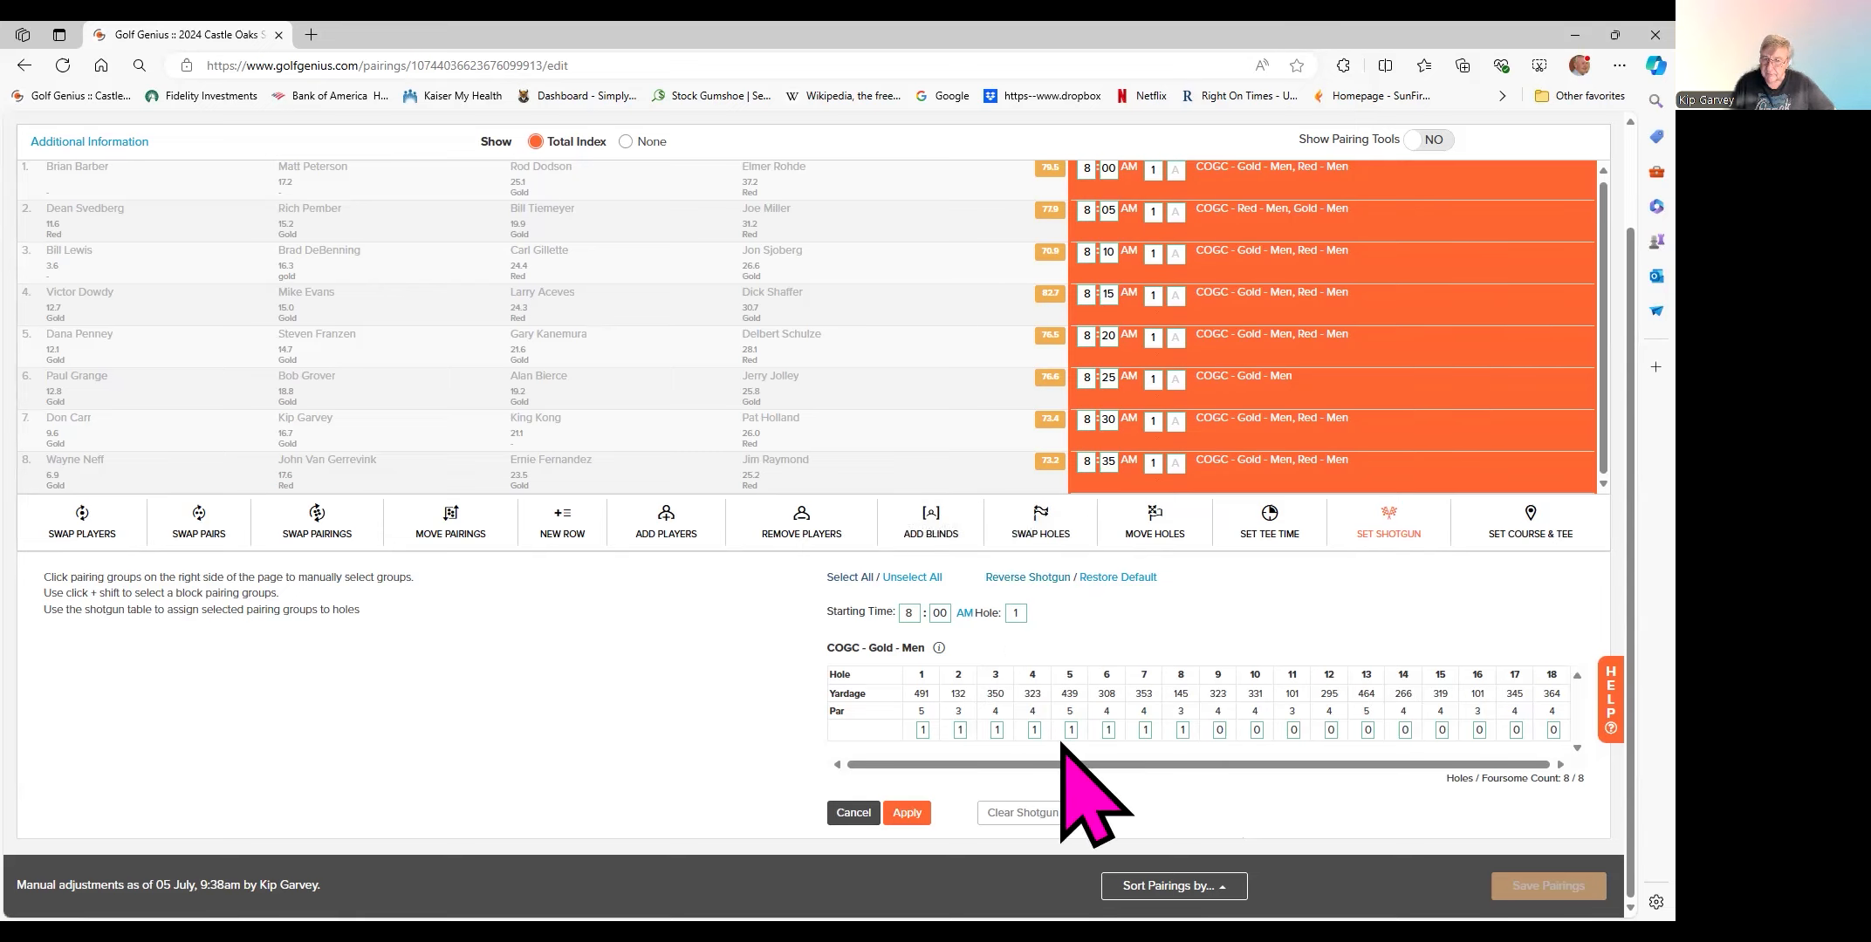
click(1038, 579)
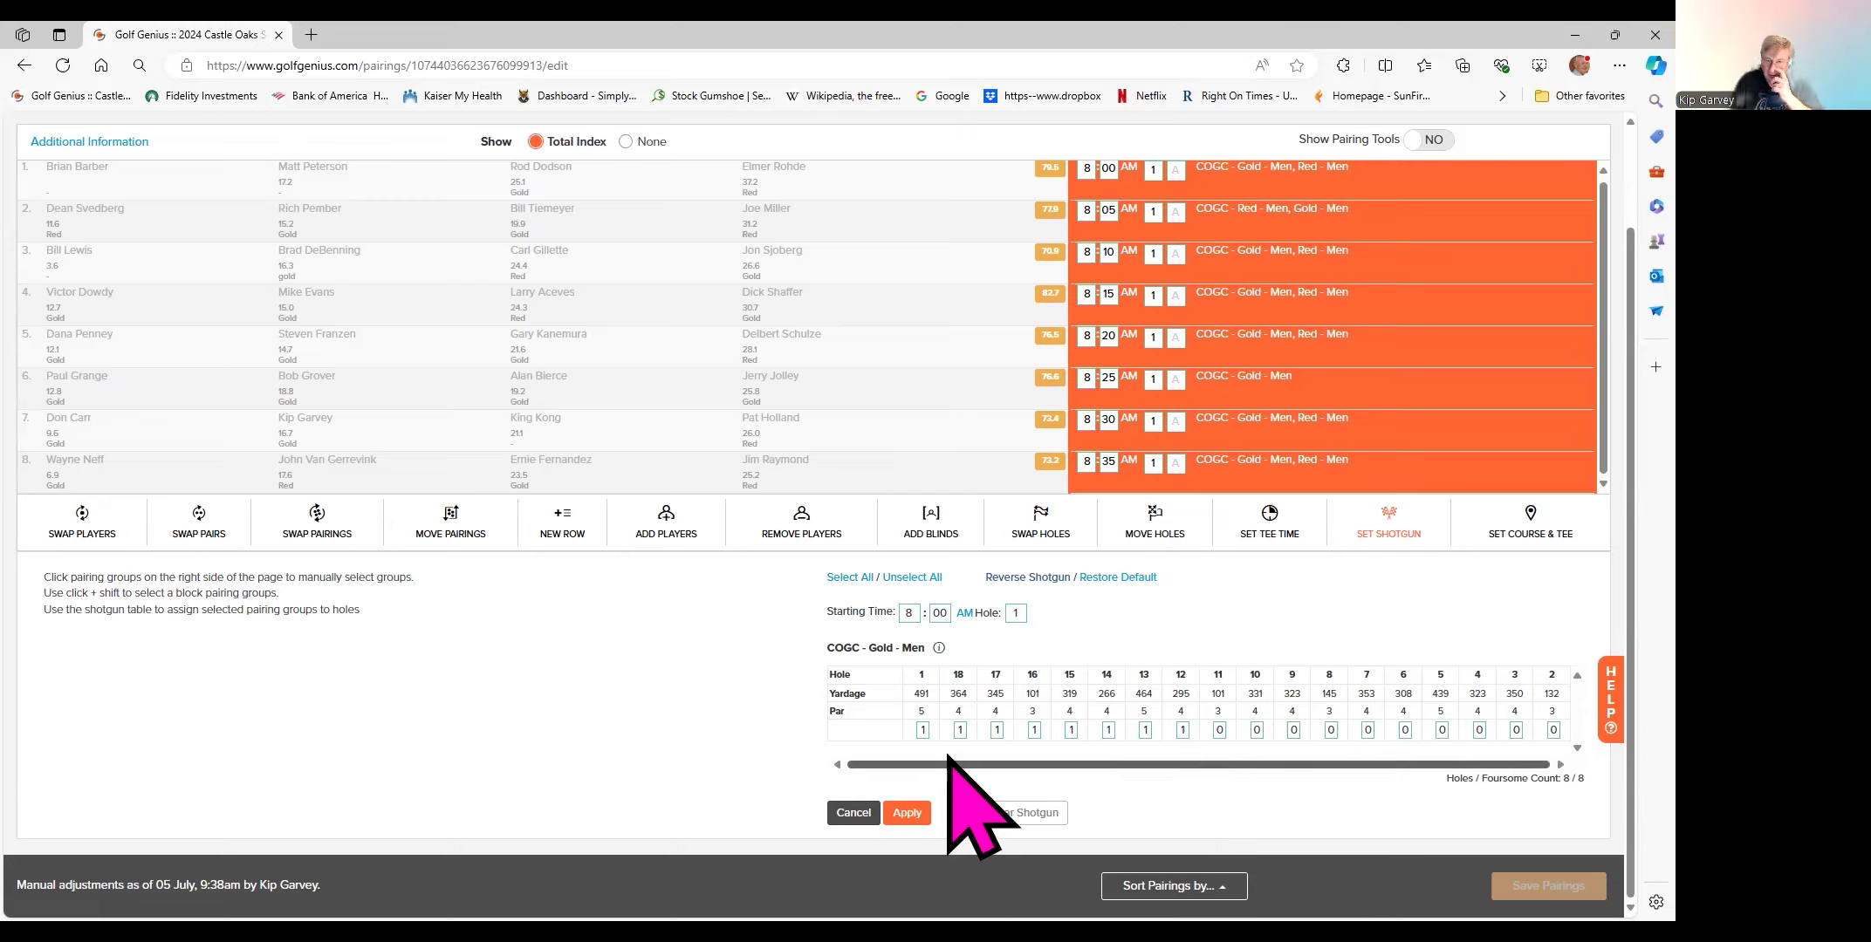
click(923, 730)
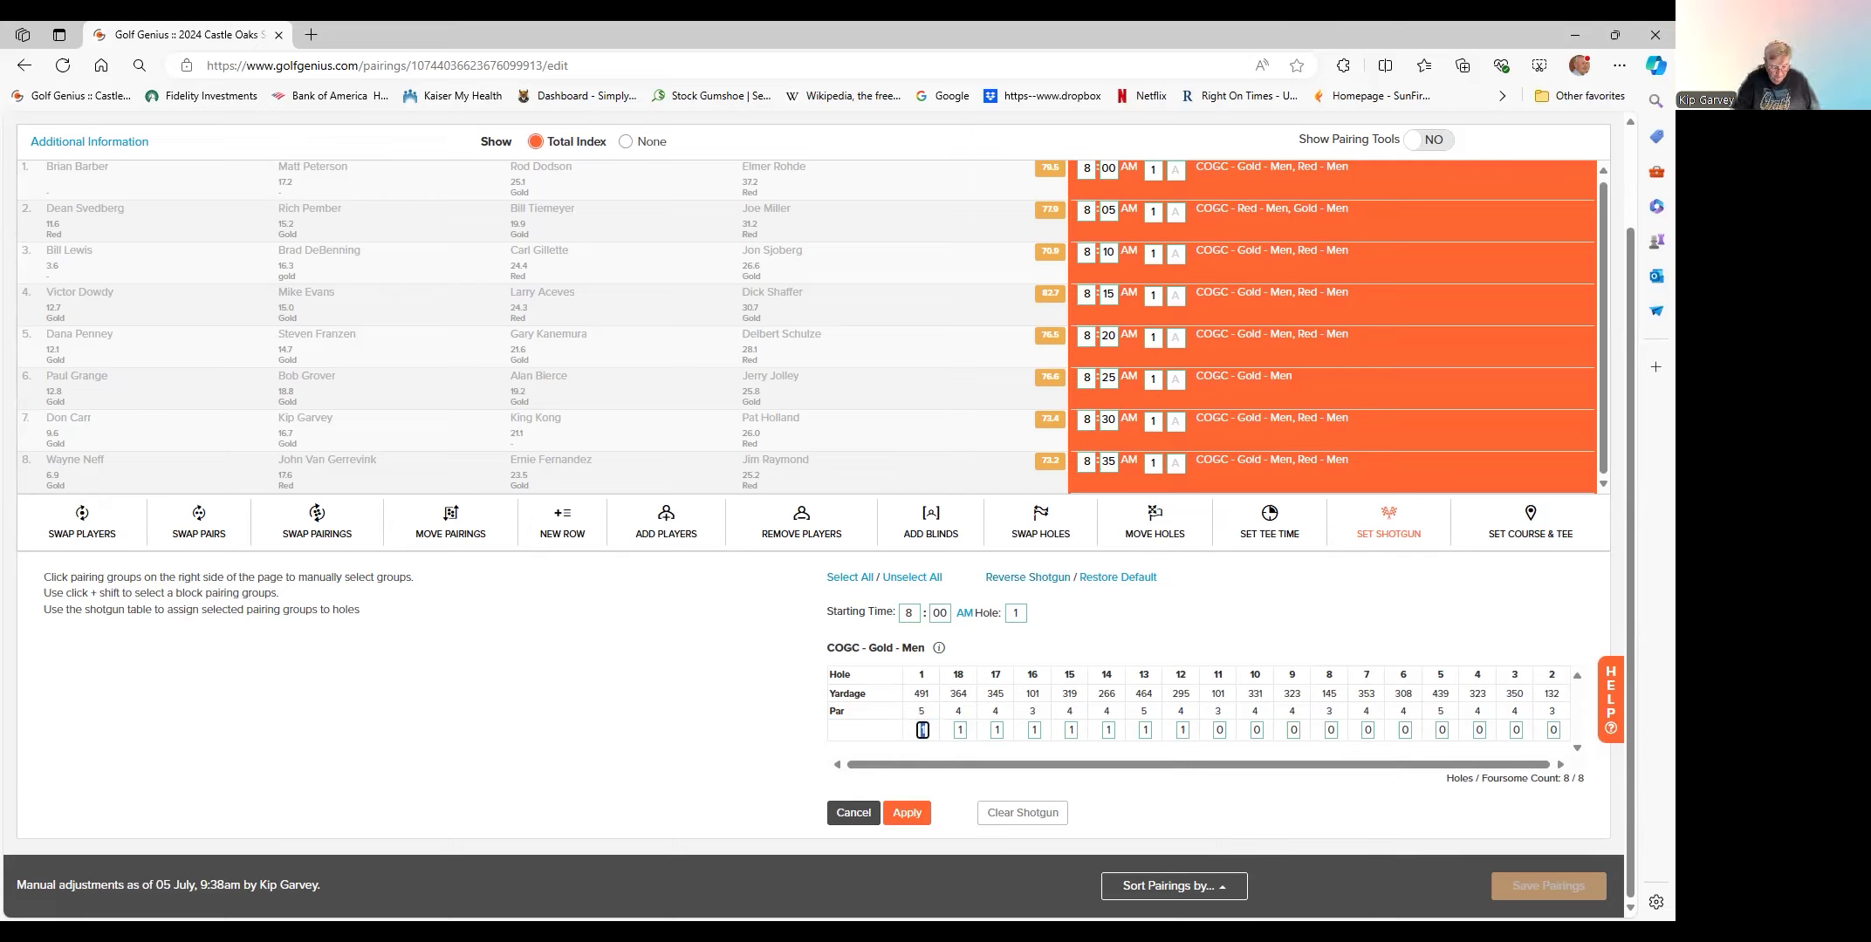
- Enter 2 groups each for holes 1, 18 and 17, and 0 for holes 14 and 13
text(2)
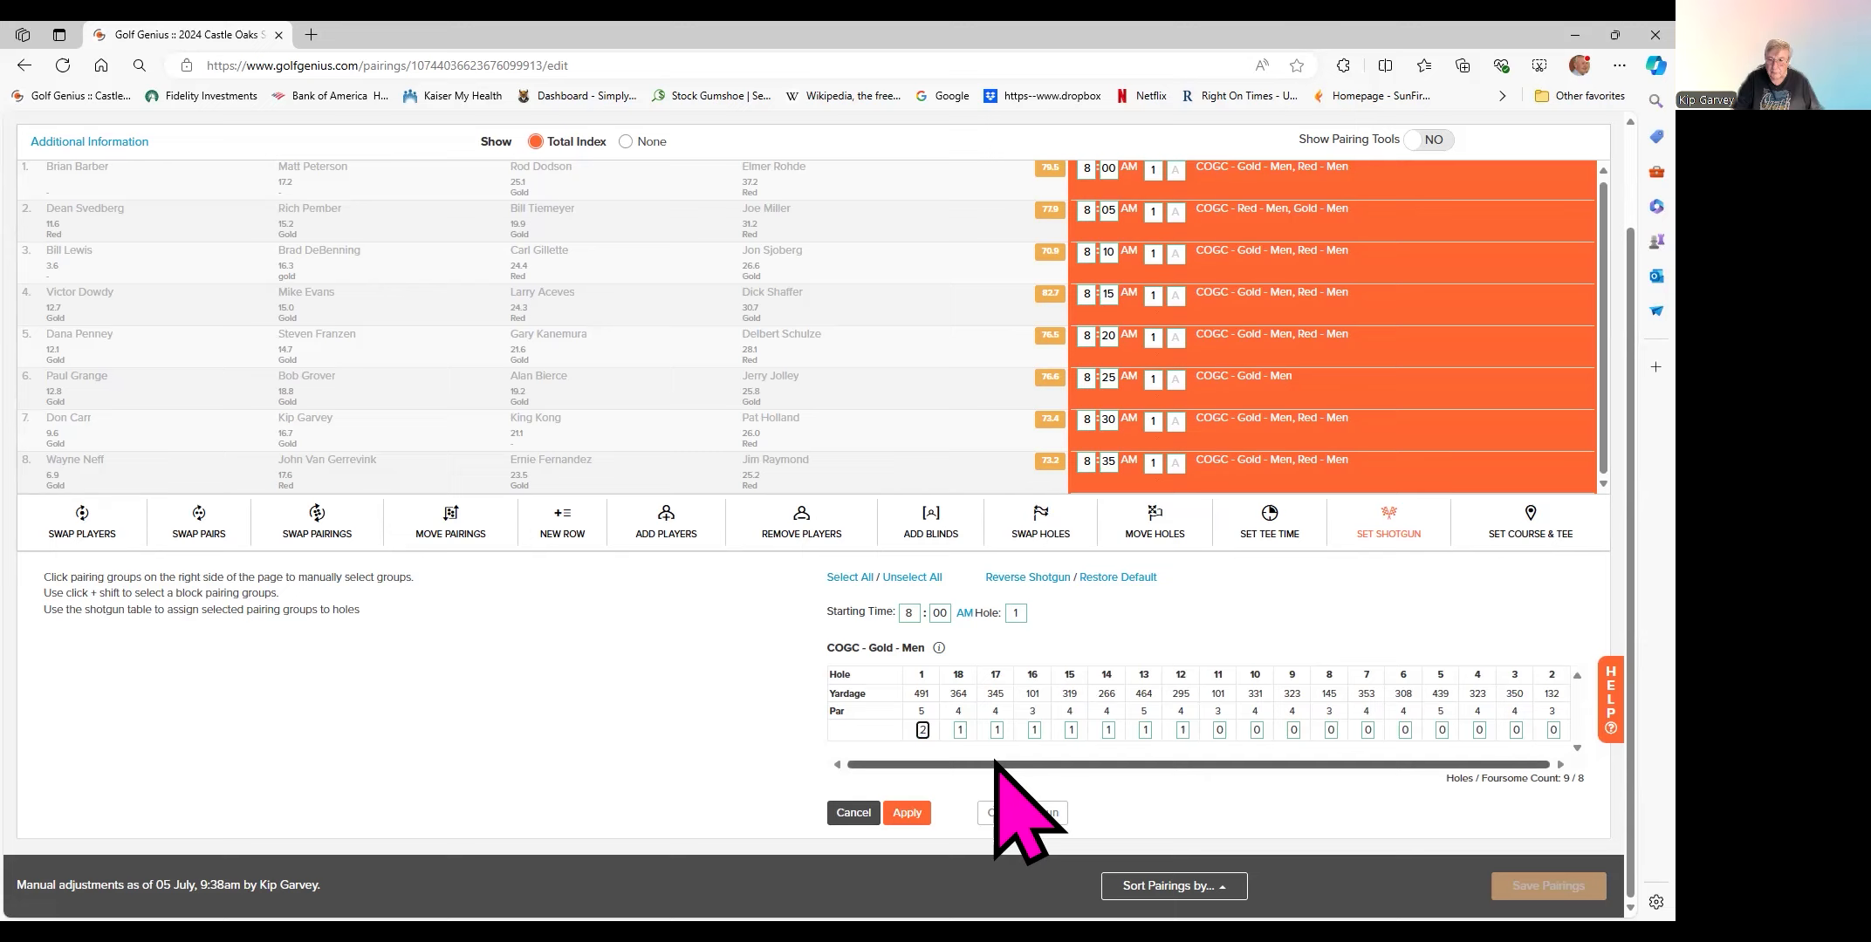
click(959, 729)
text(2)
click(997, 730)
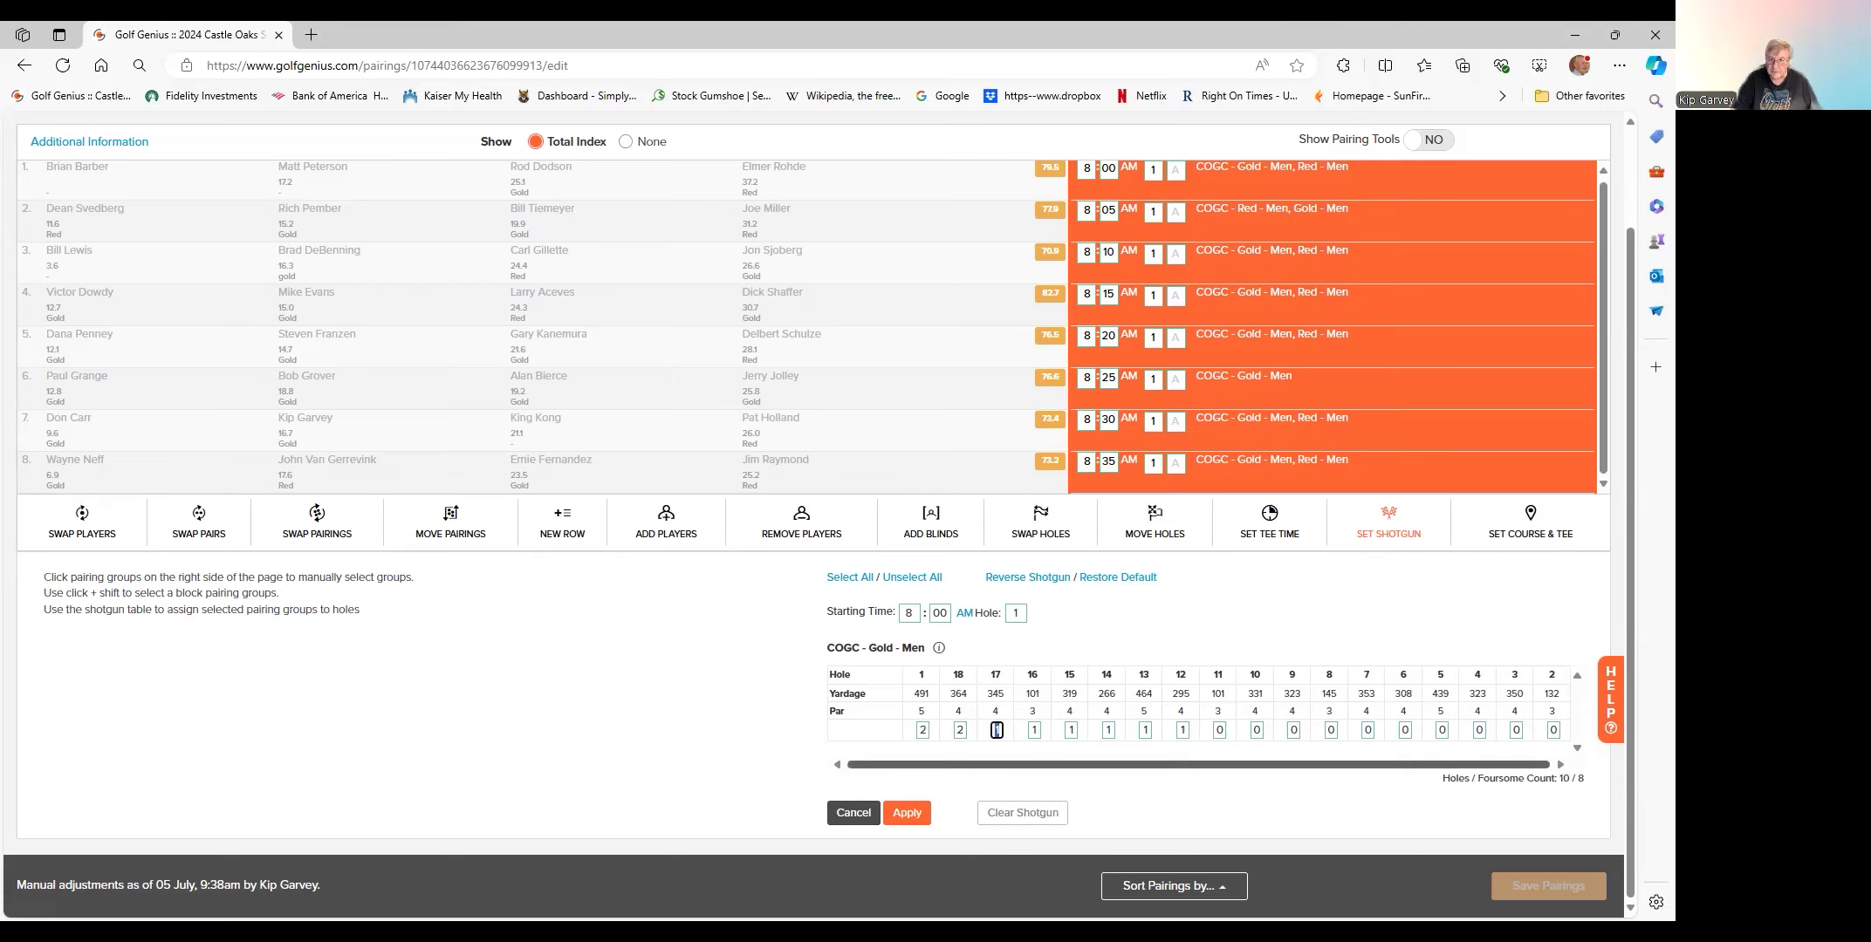
text(2)
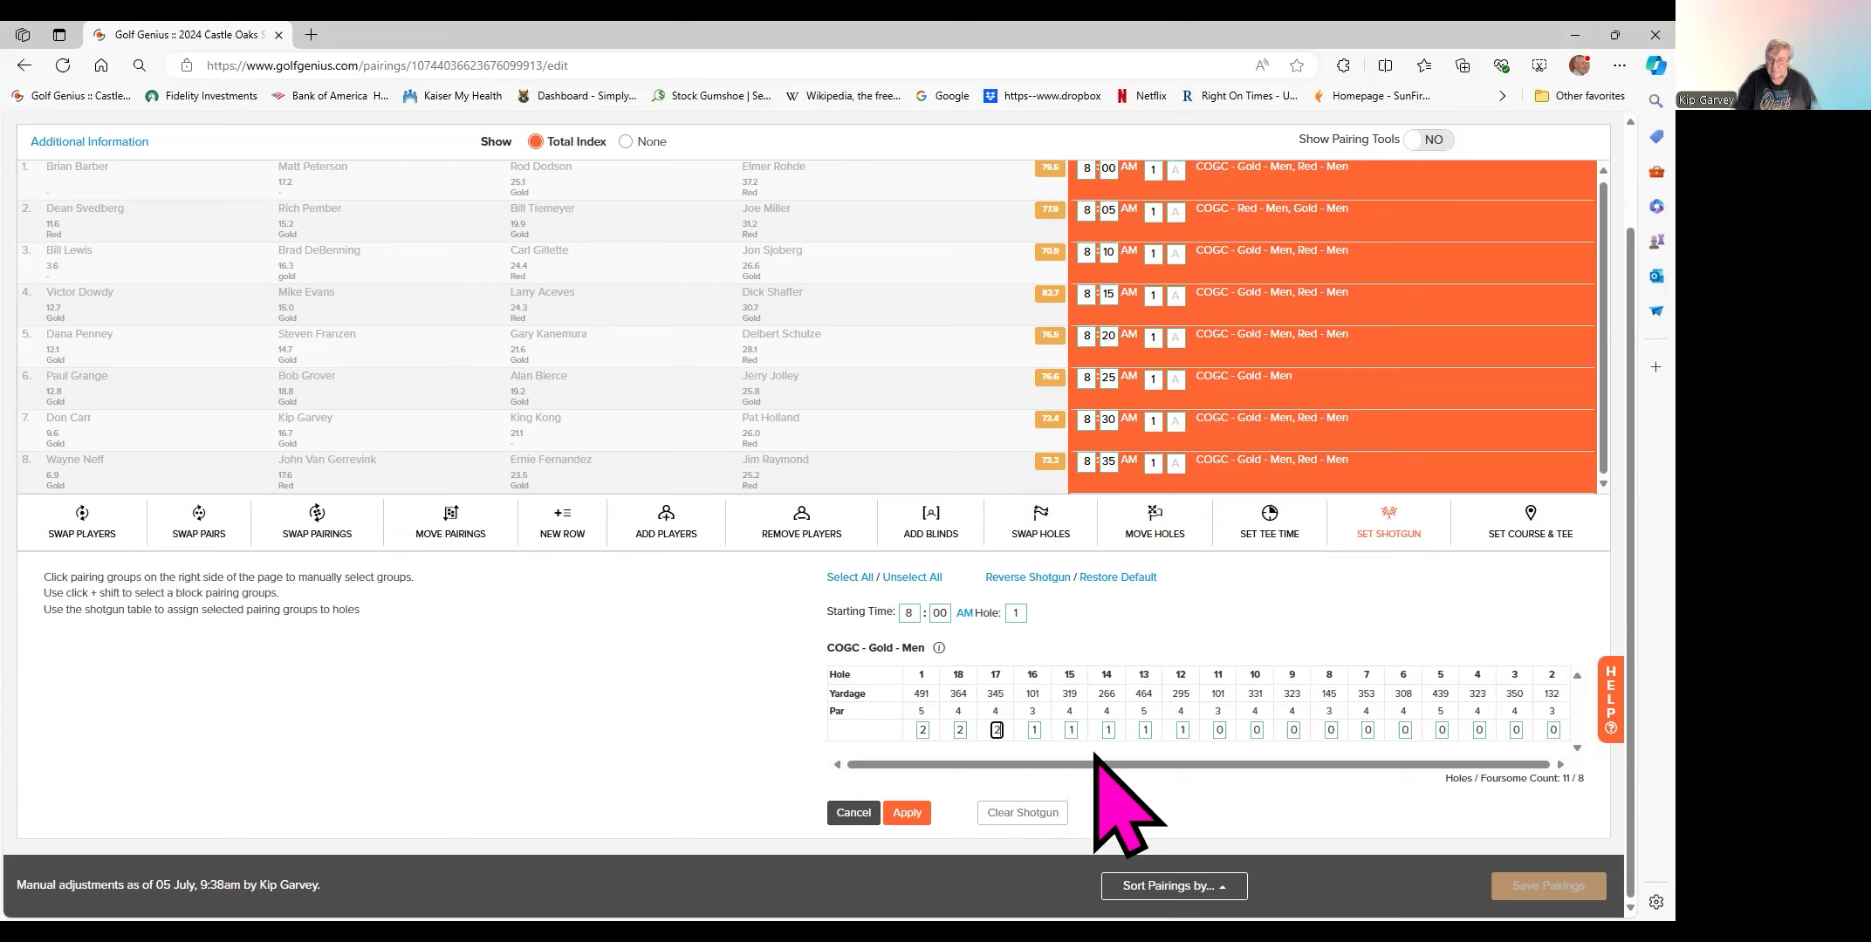
click(1109, 730)
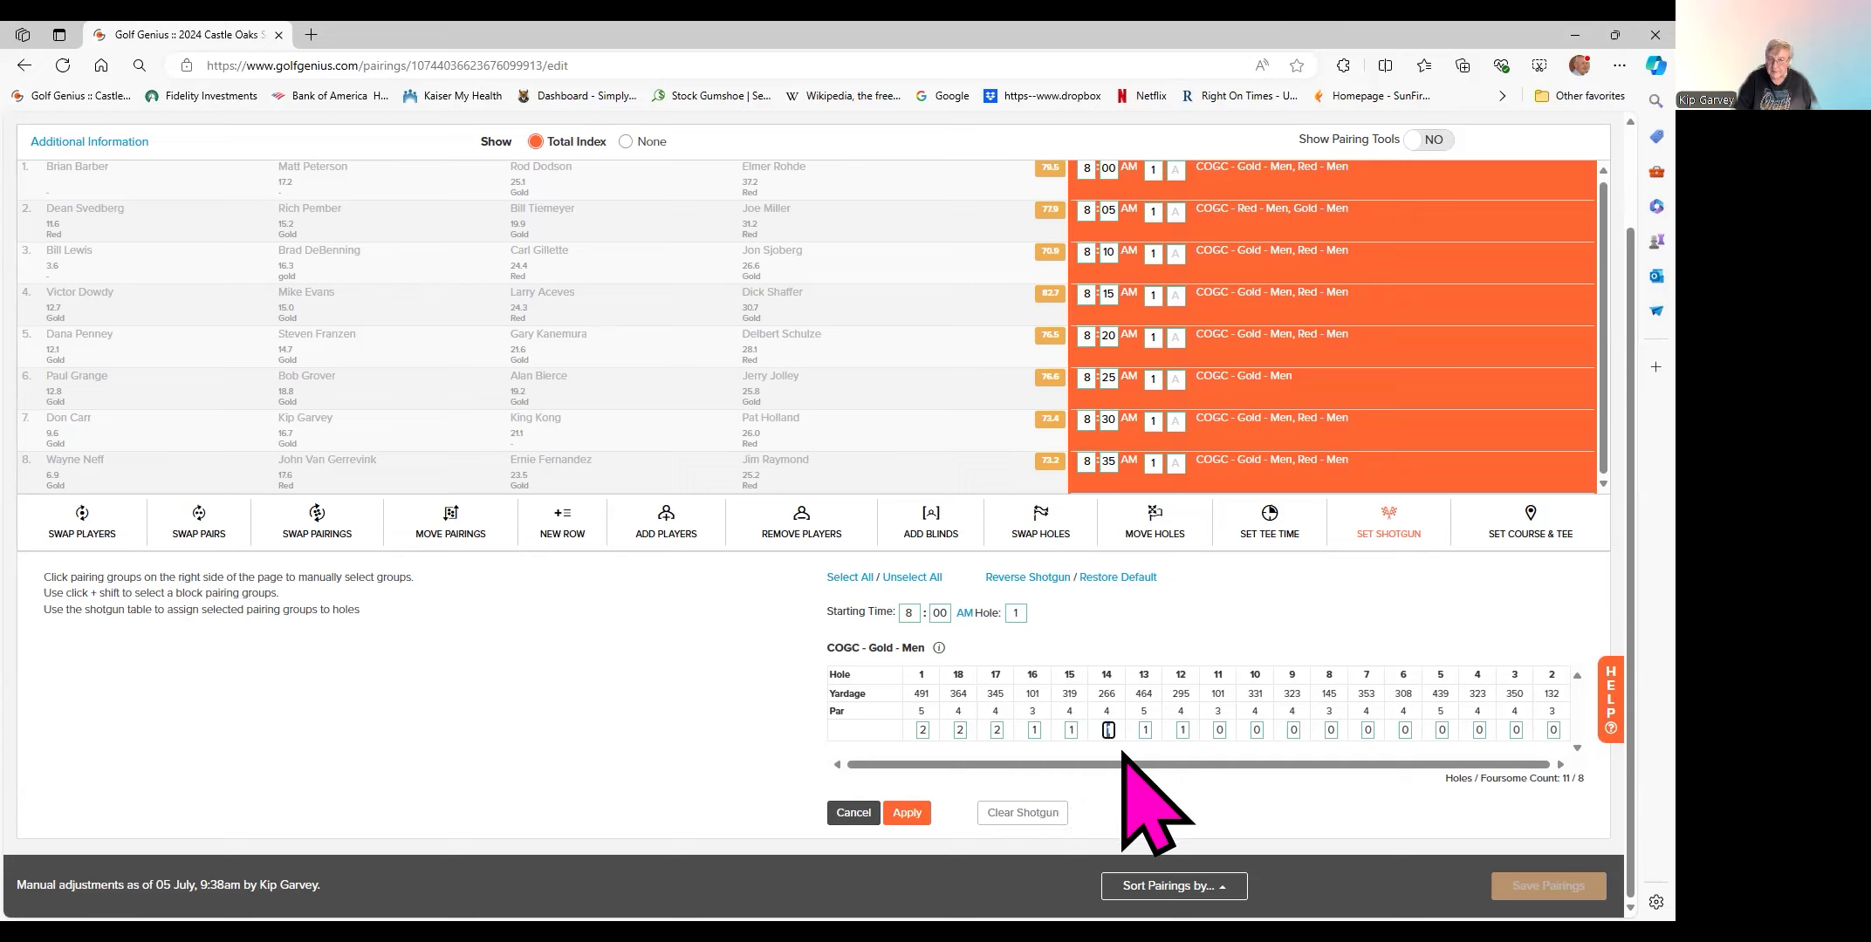
text(0)
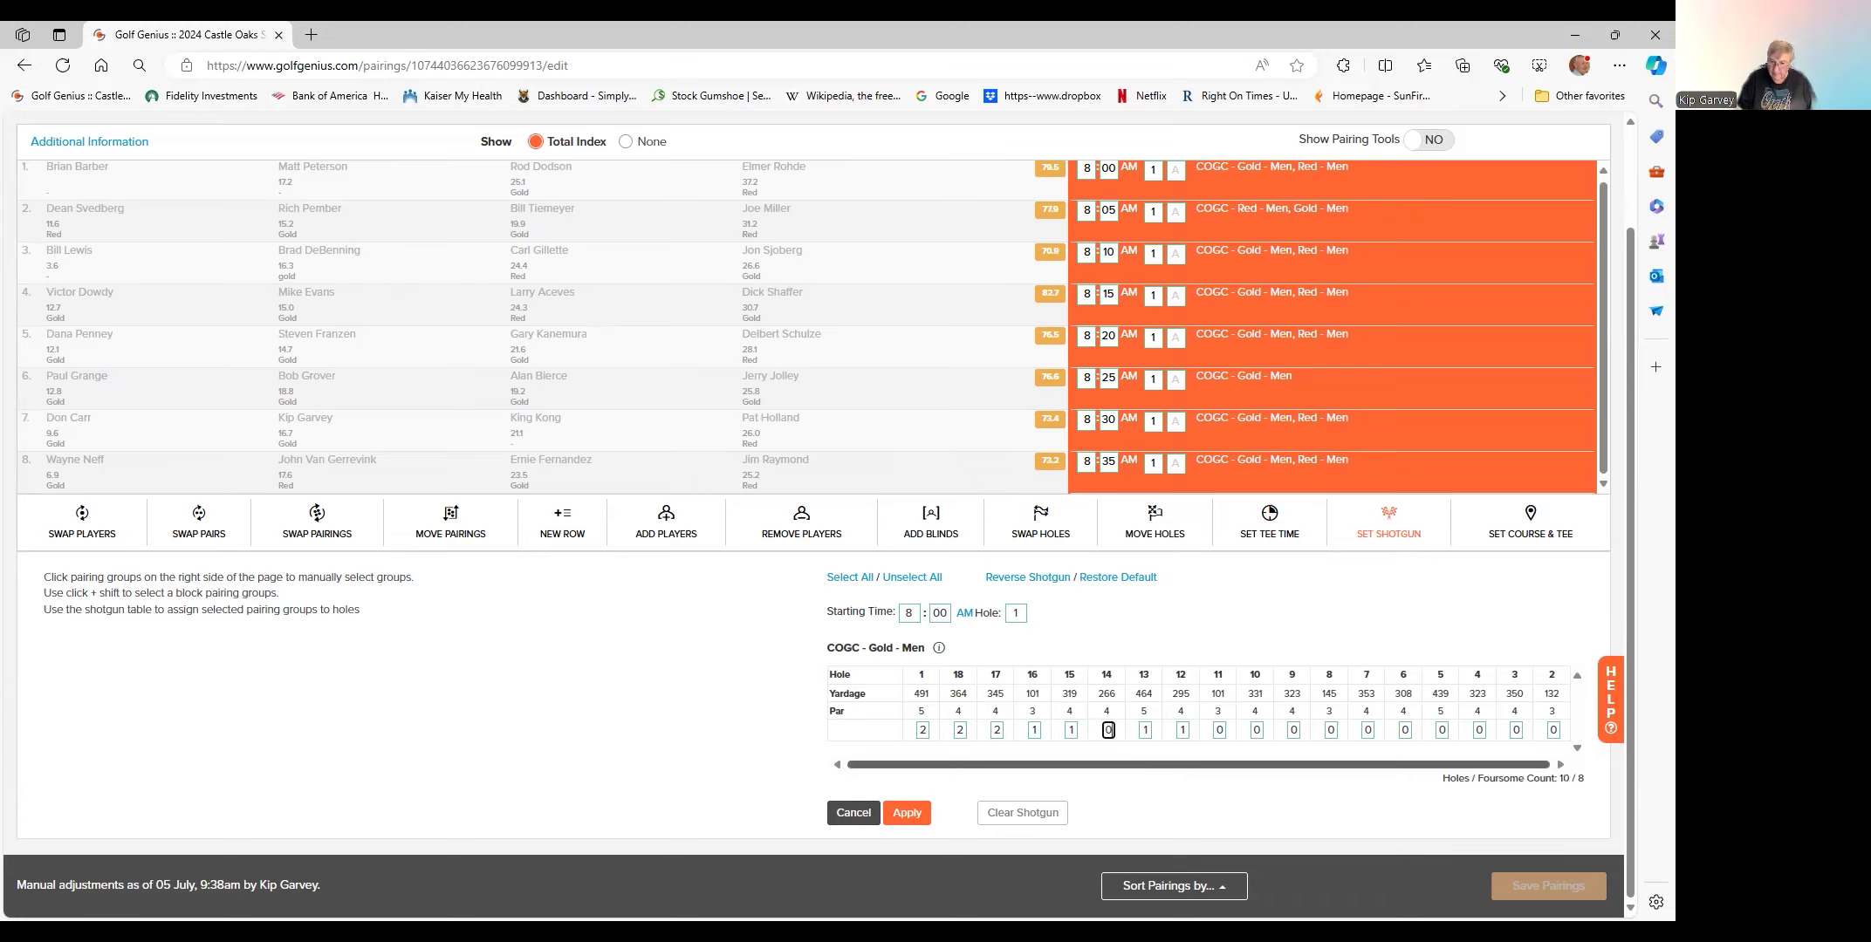
click(1146, 729)
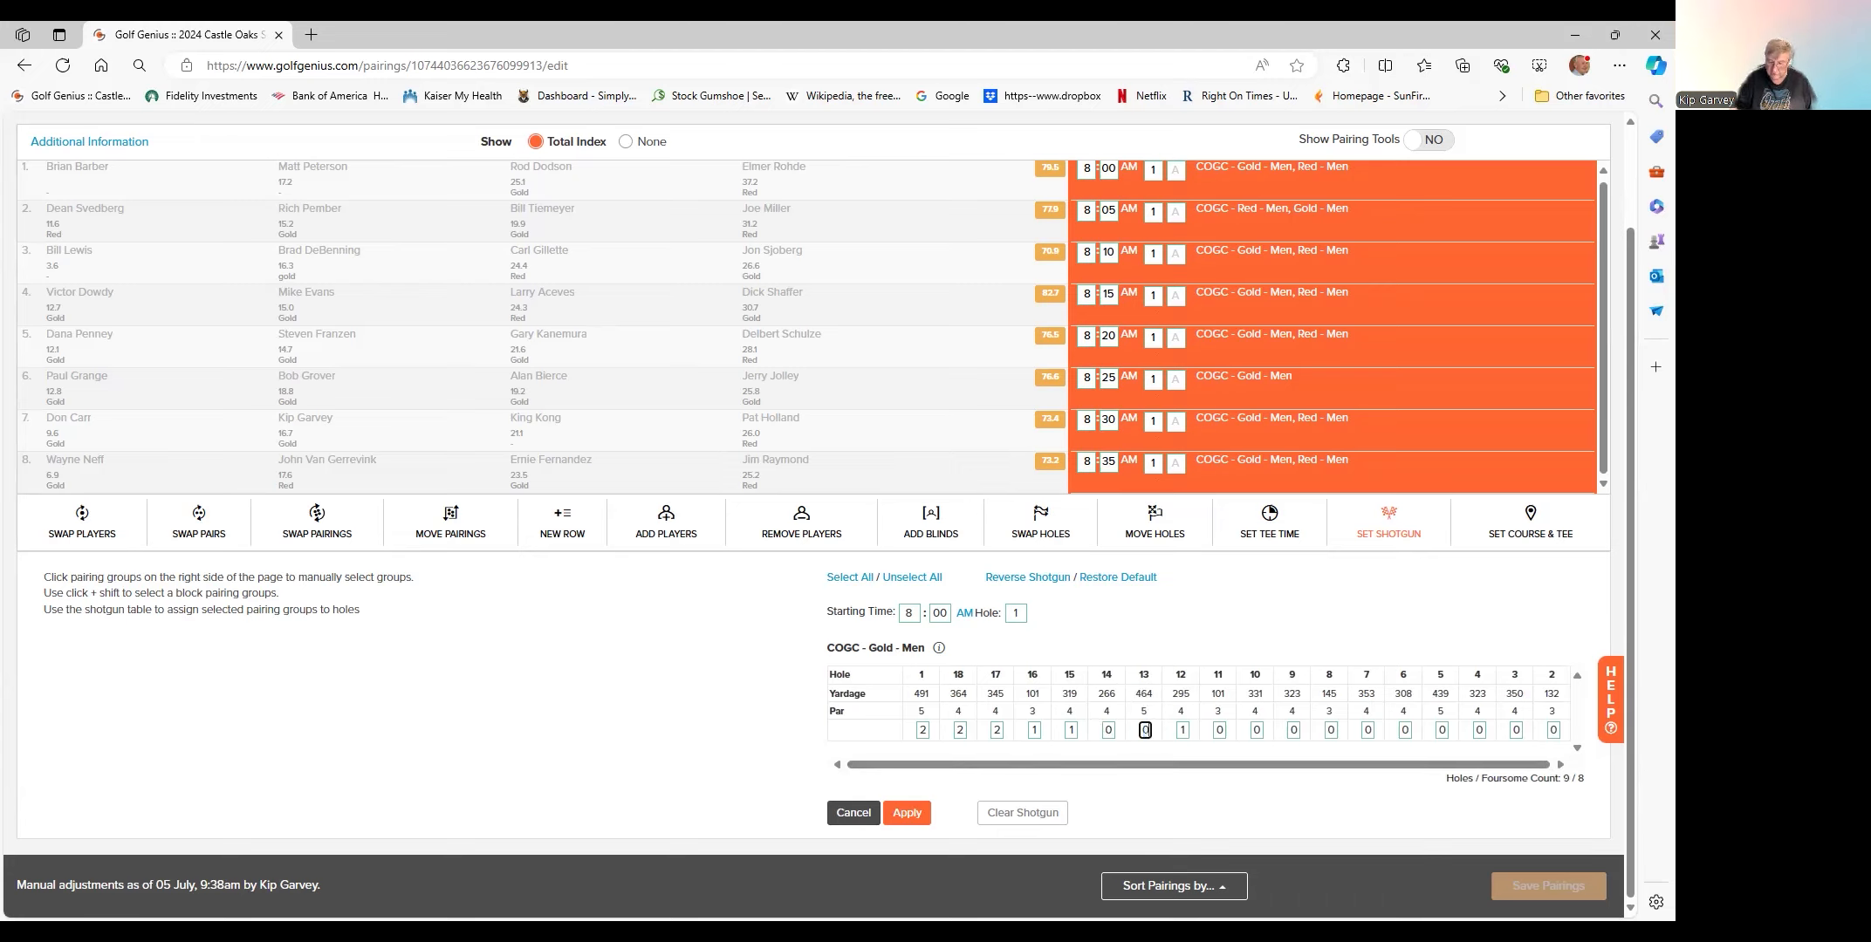
text(0)
click(1182, 729)
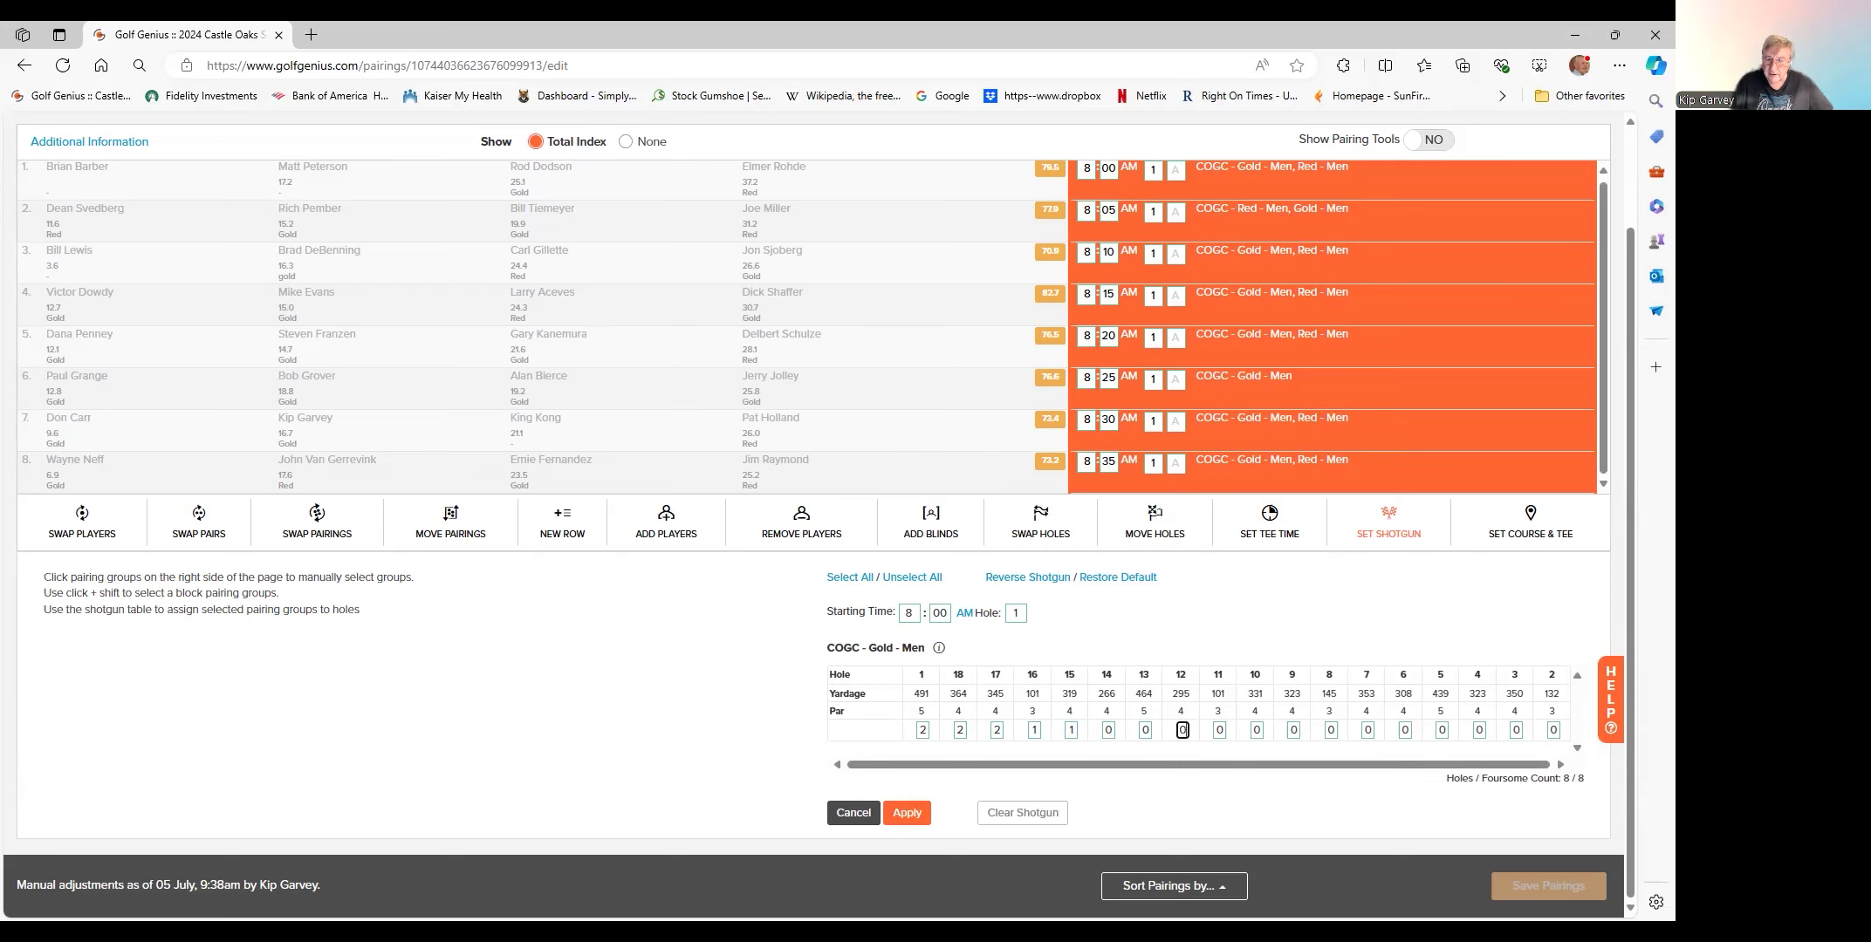
- Apply the 8:00 AM shotgun holes 1A through 15 to all groups and save the pairings
click(907, 812)
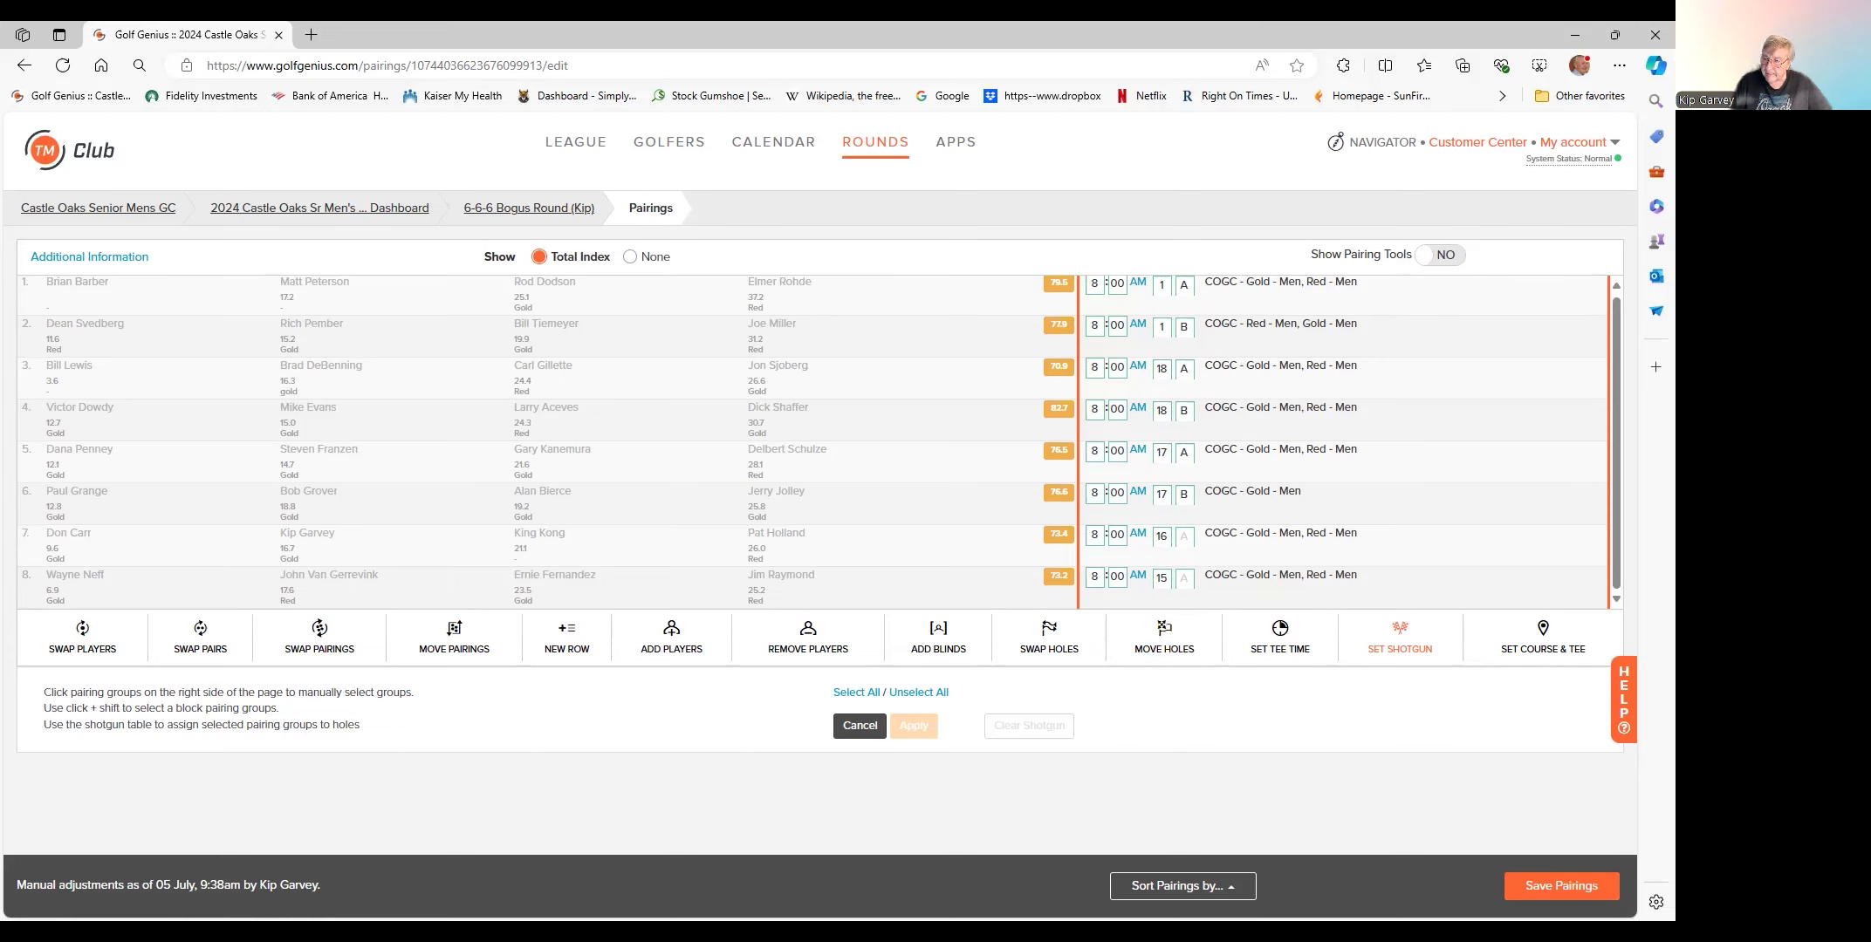
click(1561, 885)
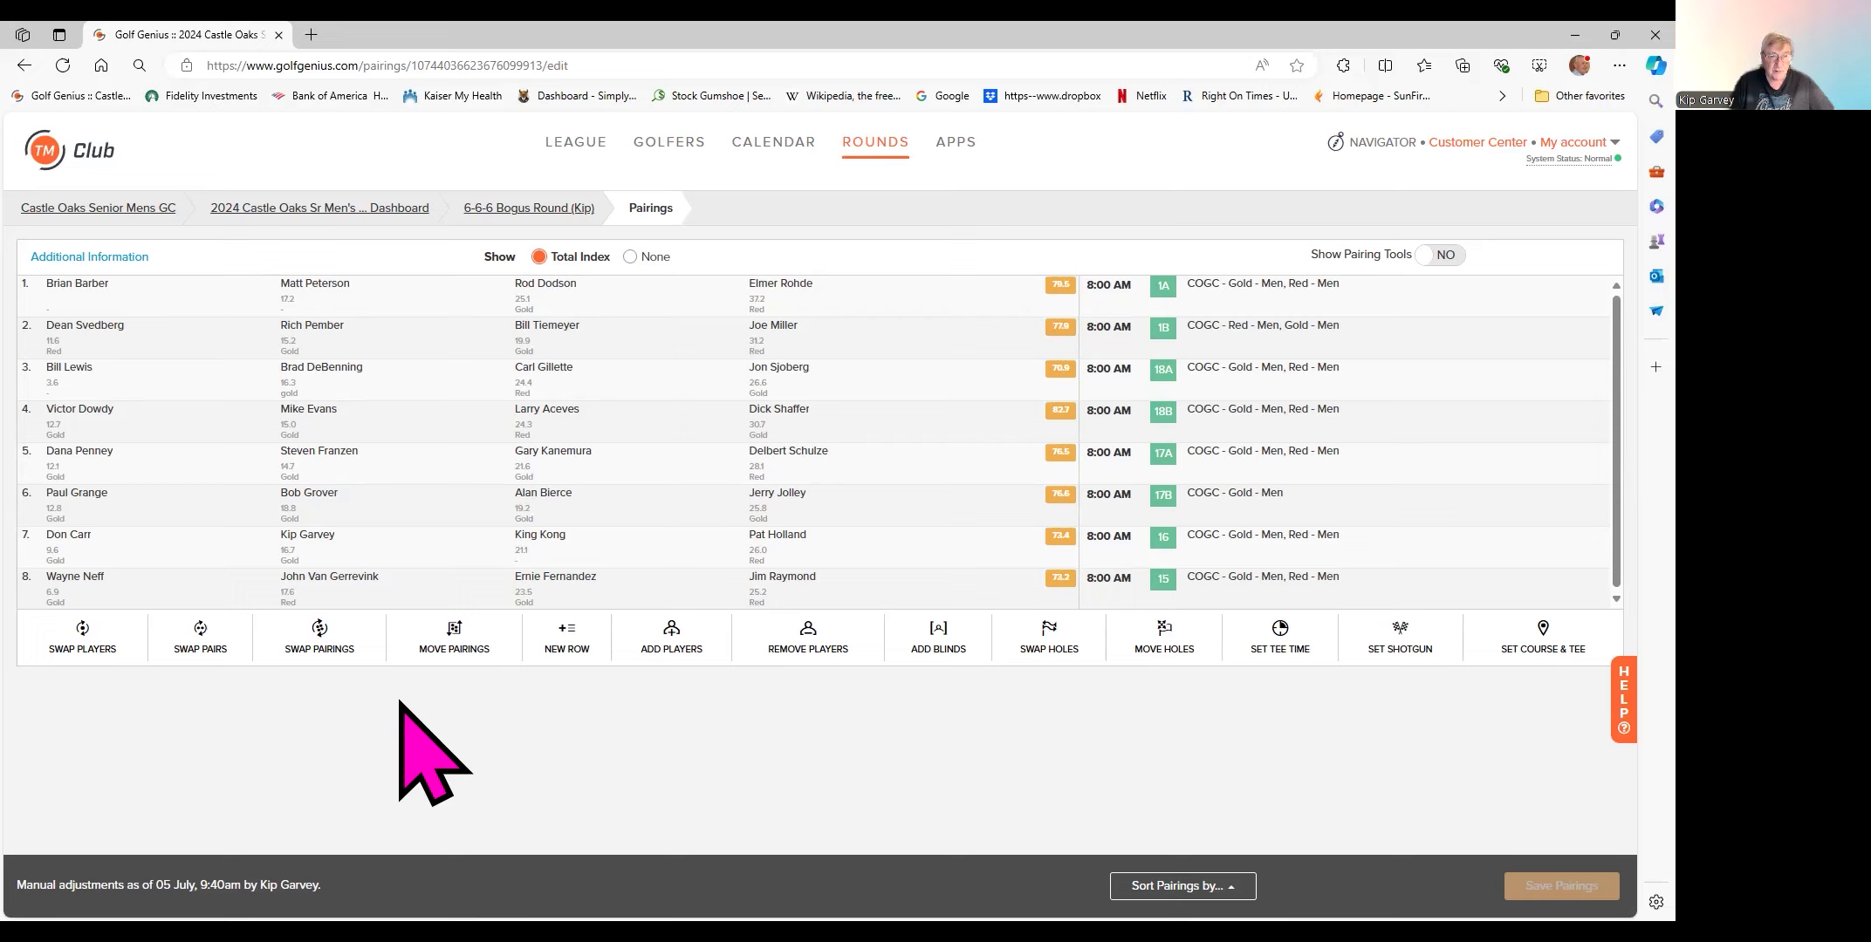
mouse_move(102, 294)
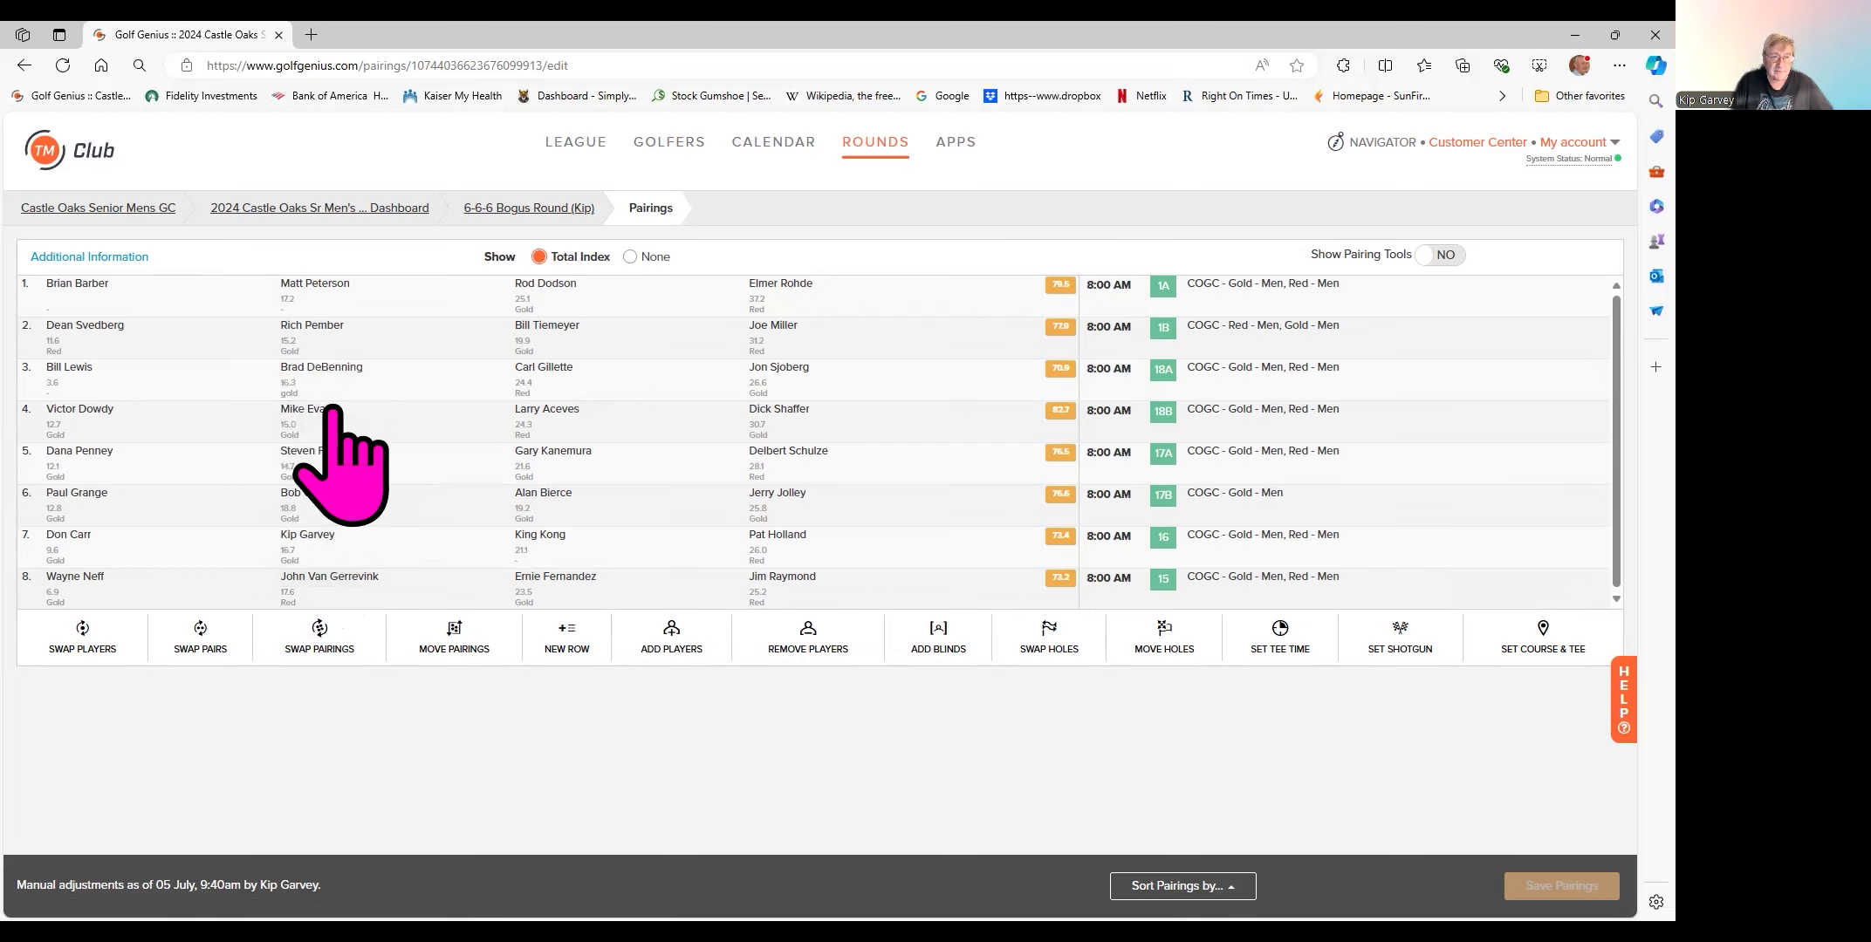
mouse_move(337, 367)
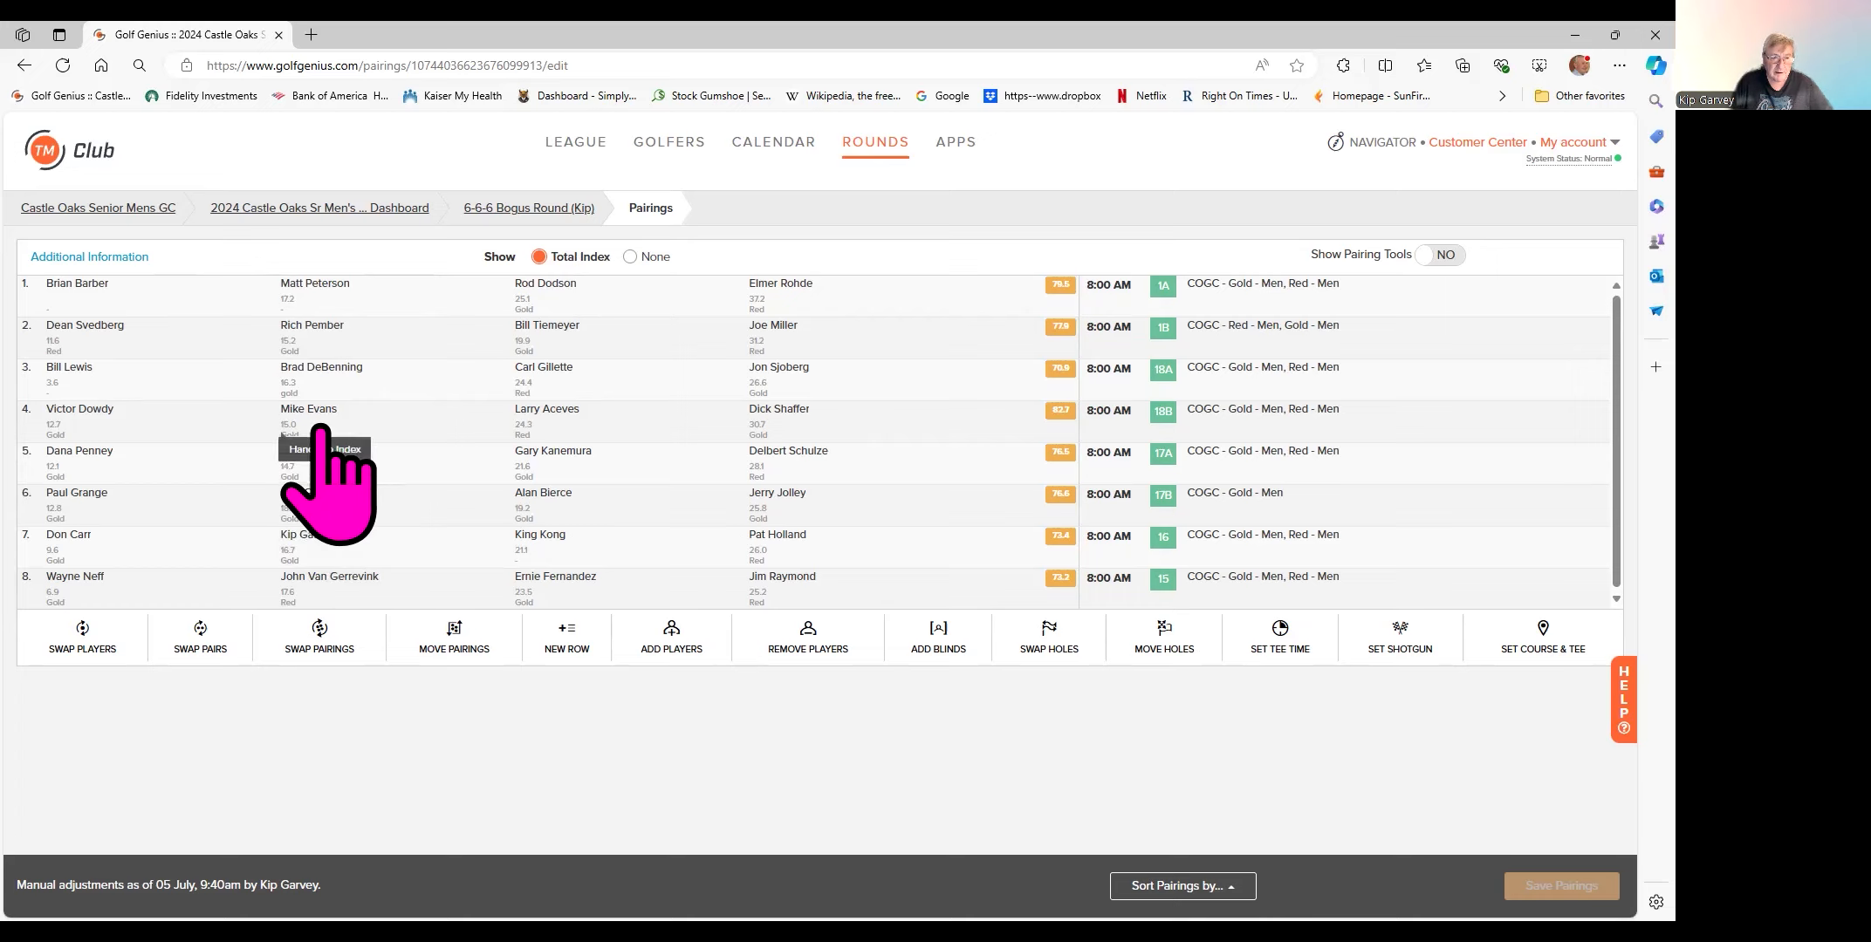
mouse_move(323, 418)
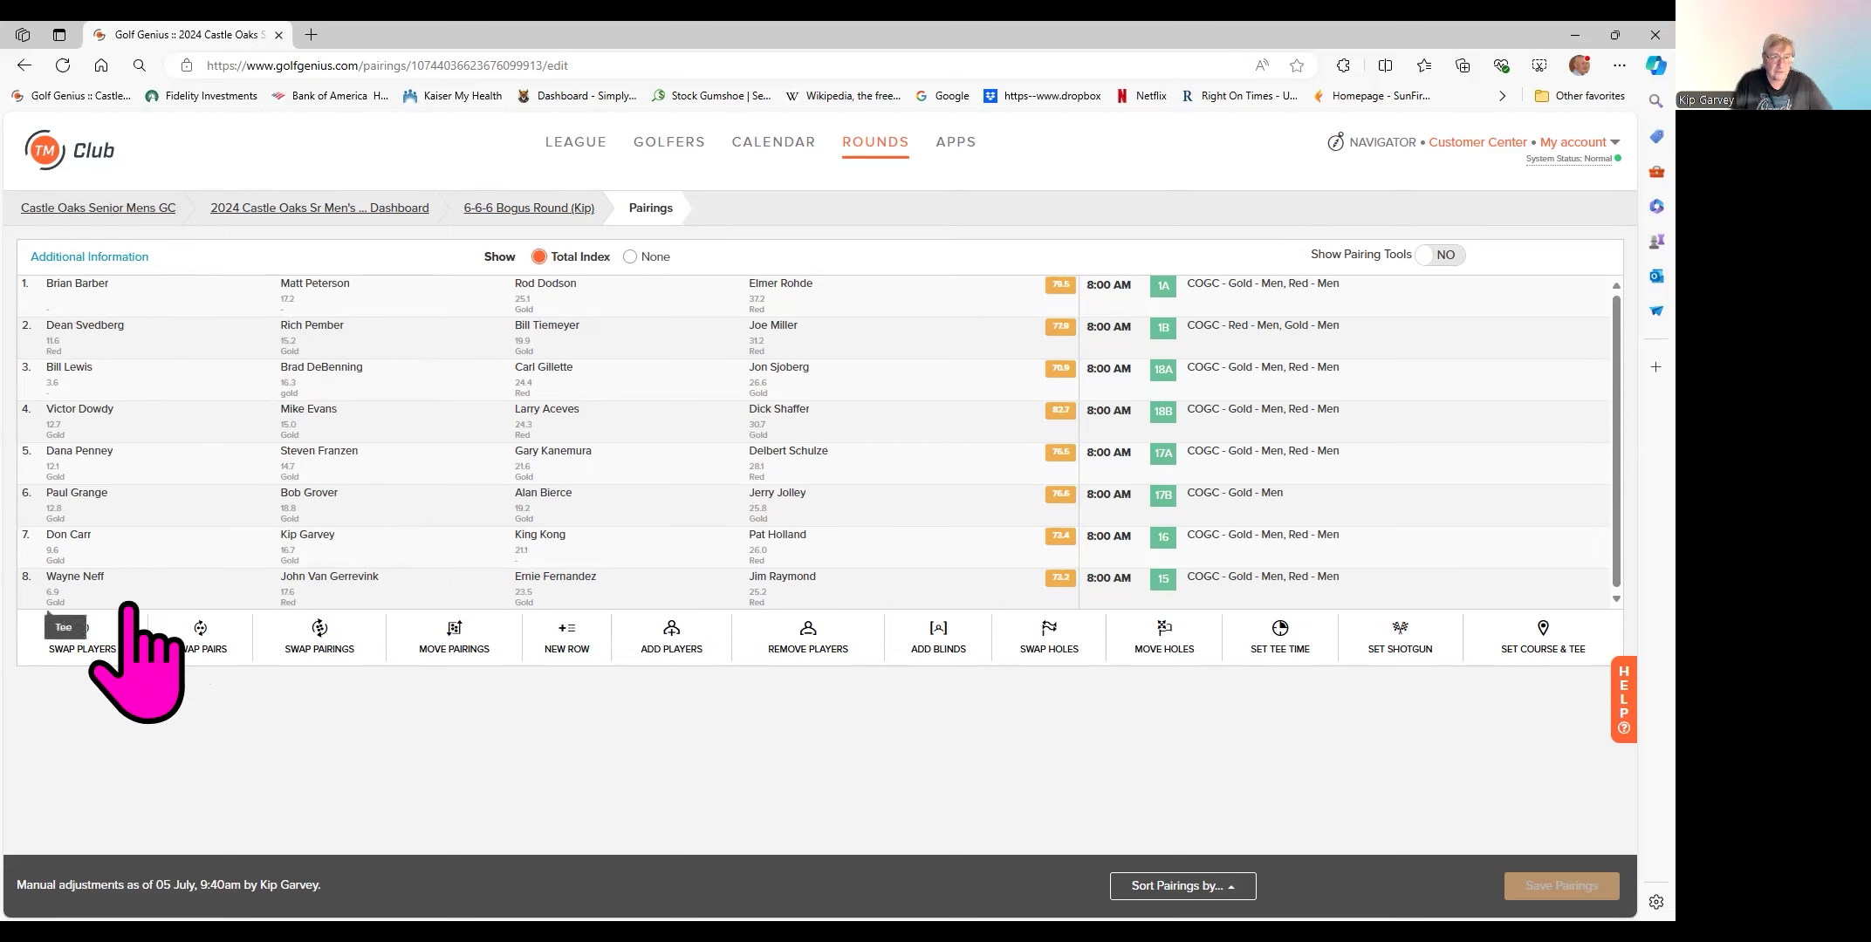
- Exchange group 1's first golfer with group 4's second golfer using Swap Players
click(103, 656)
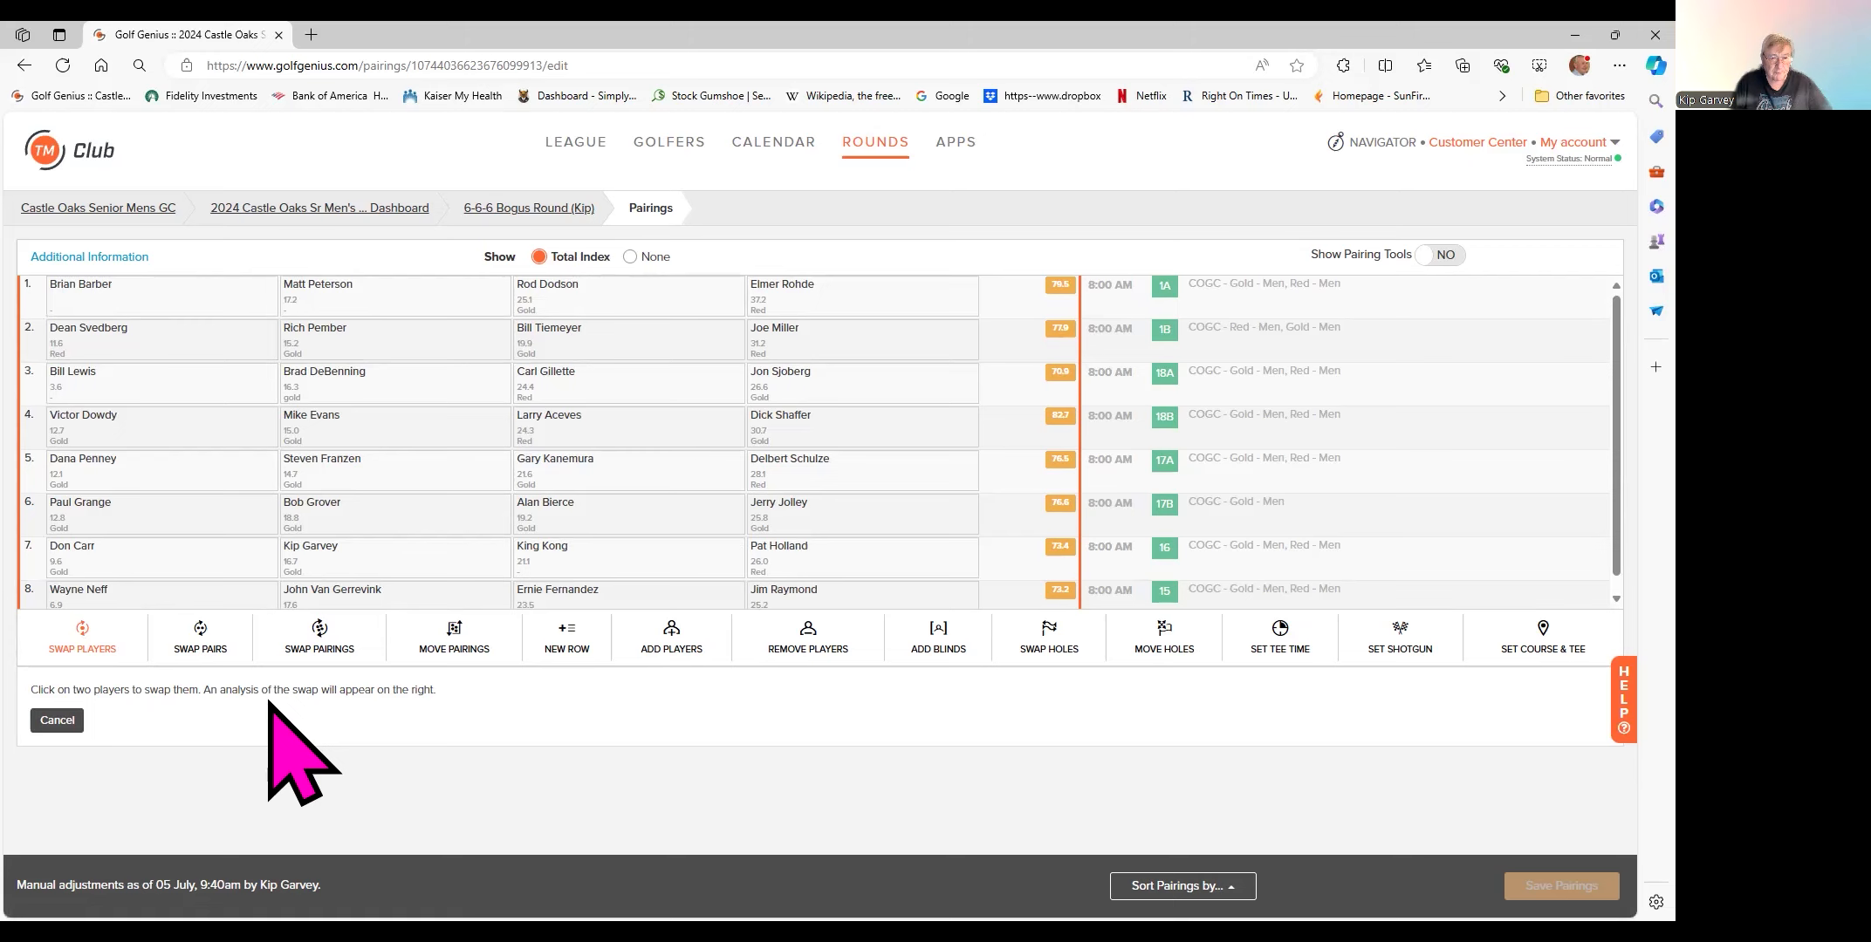
click(116, 295)
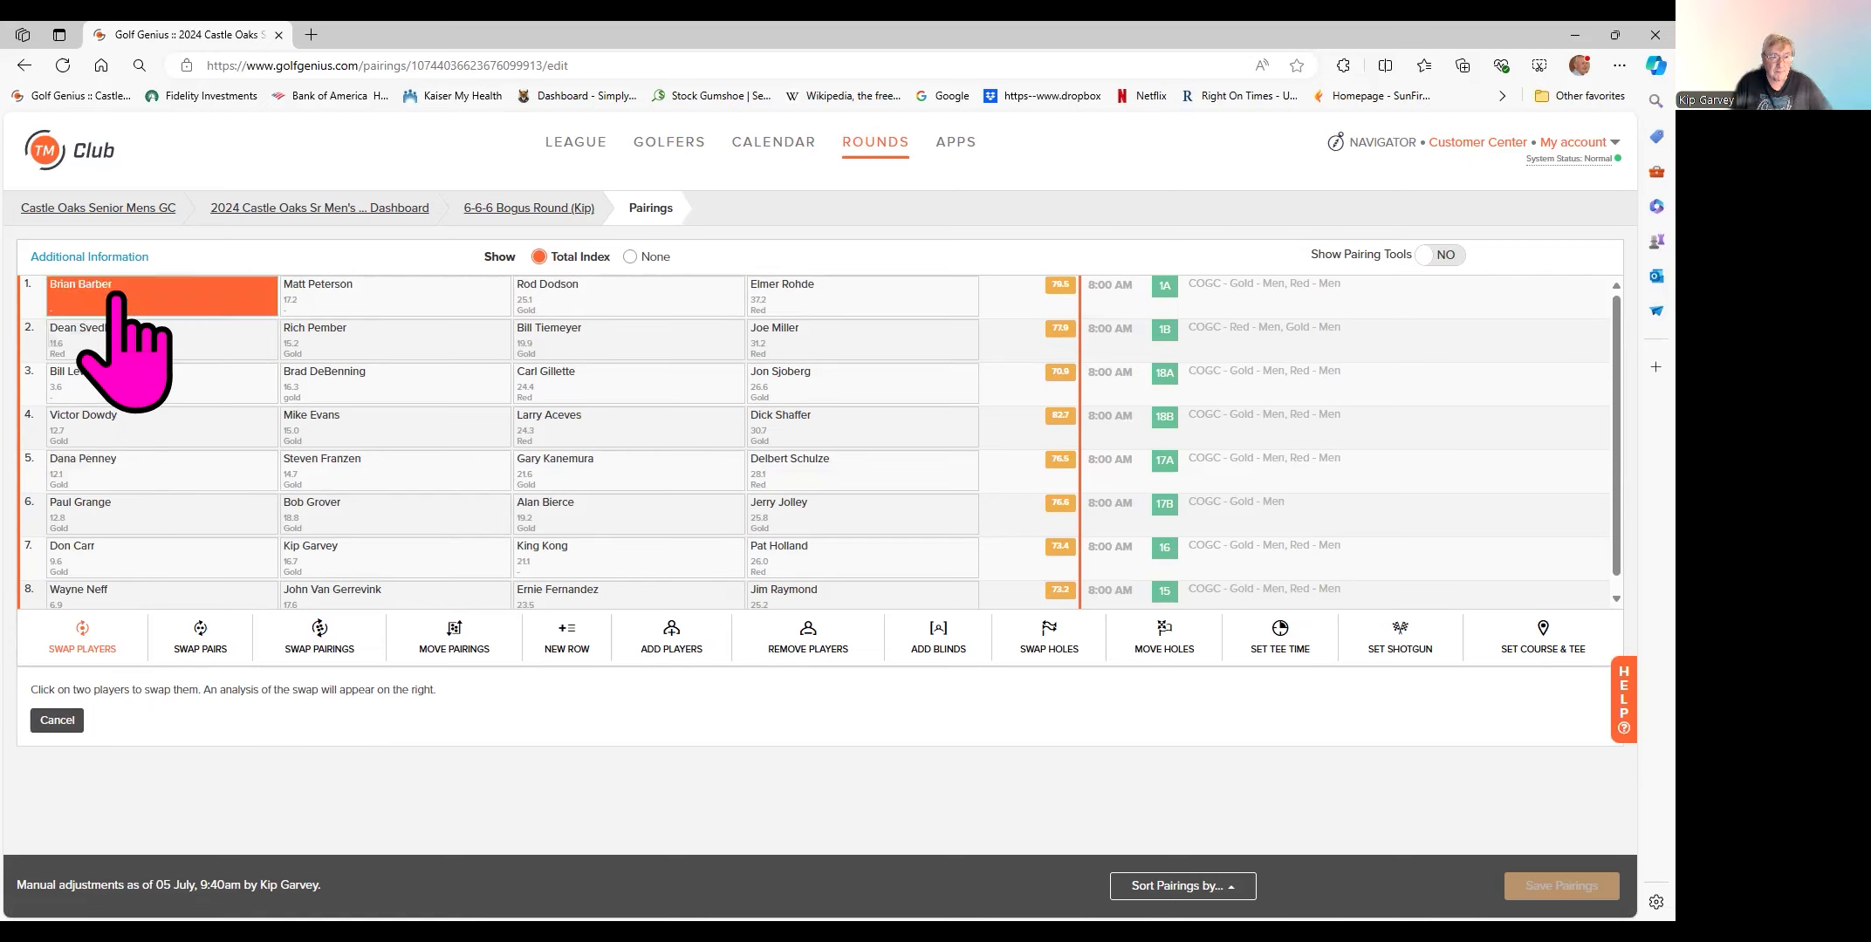
click(326, 428)
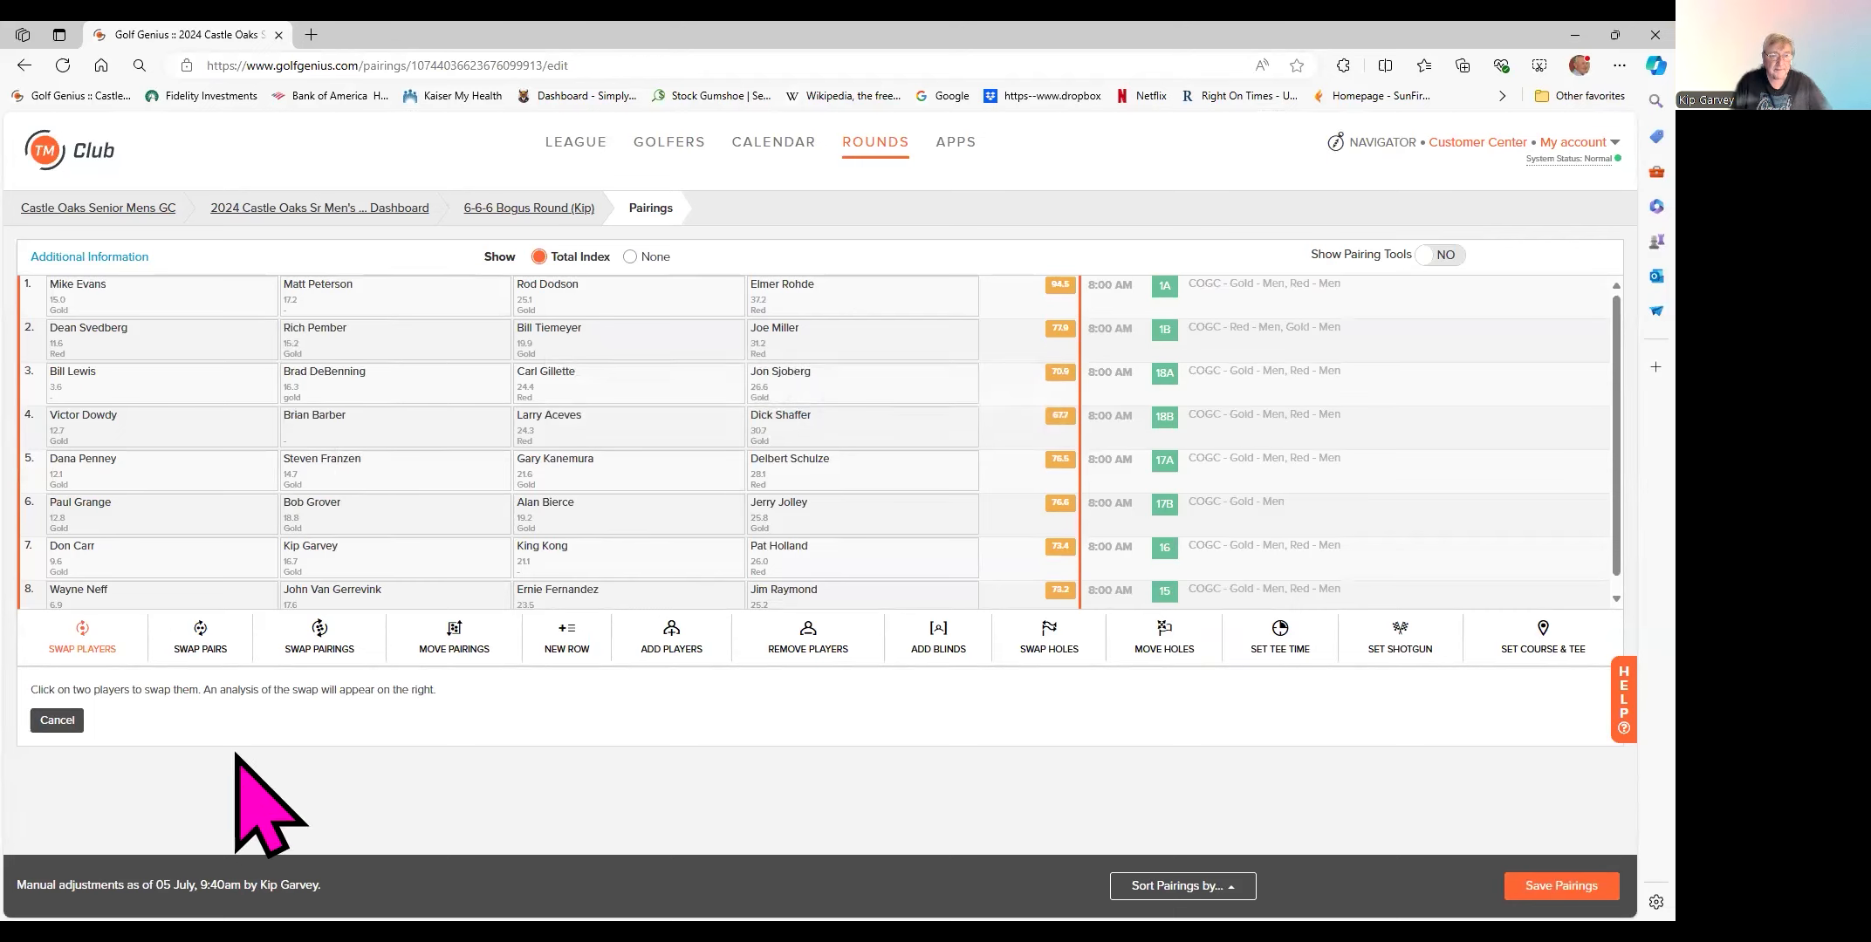
mouse_move(102, 289)
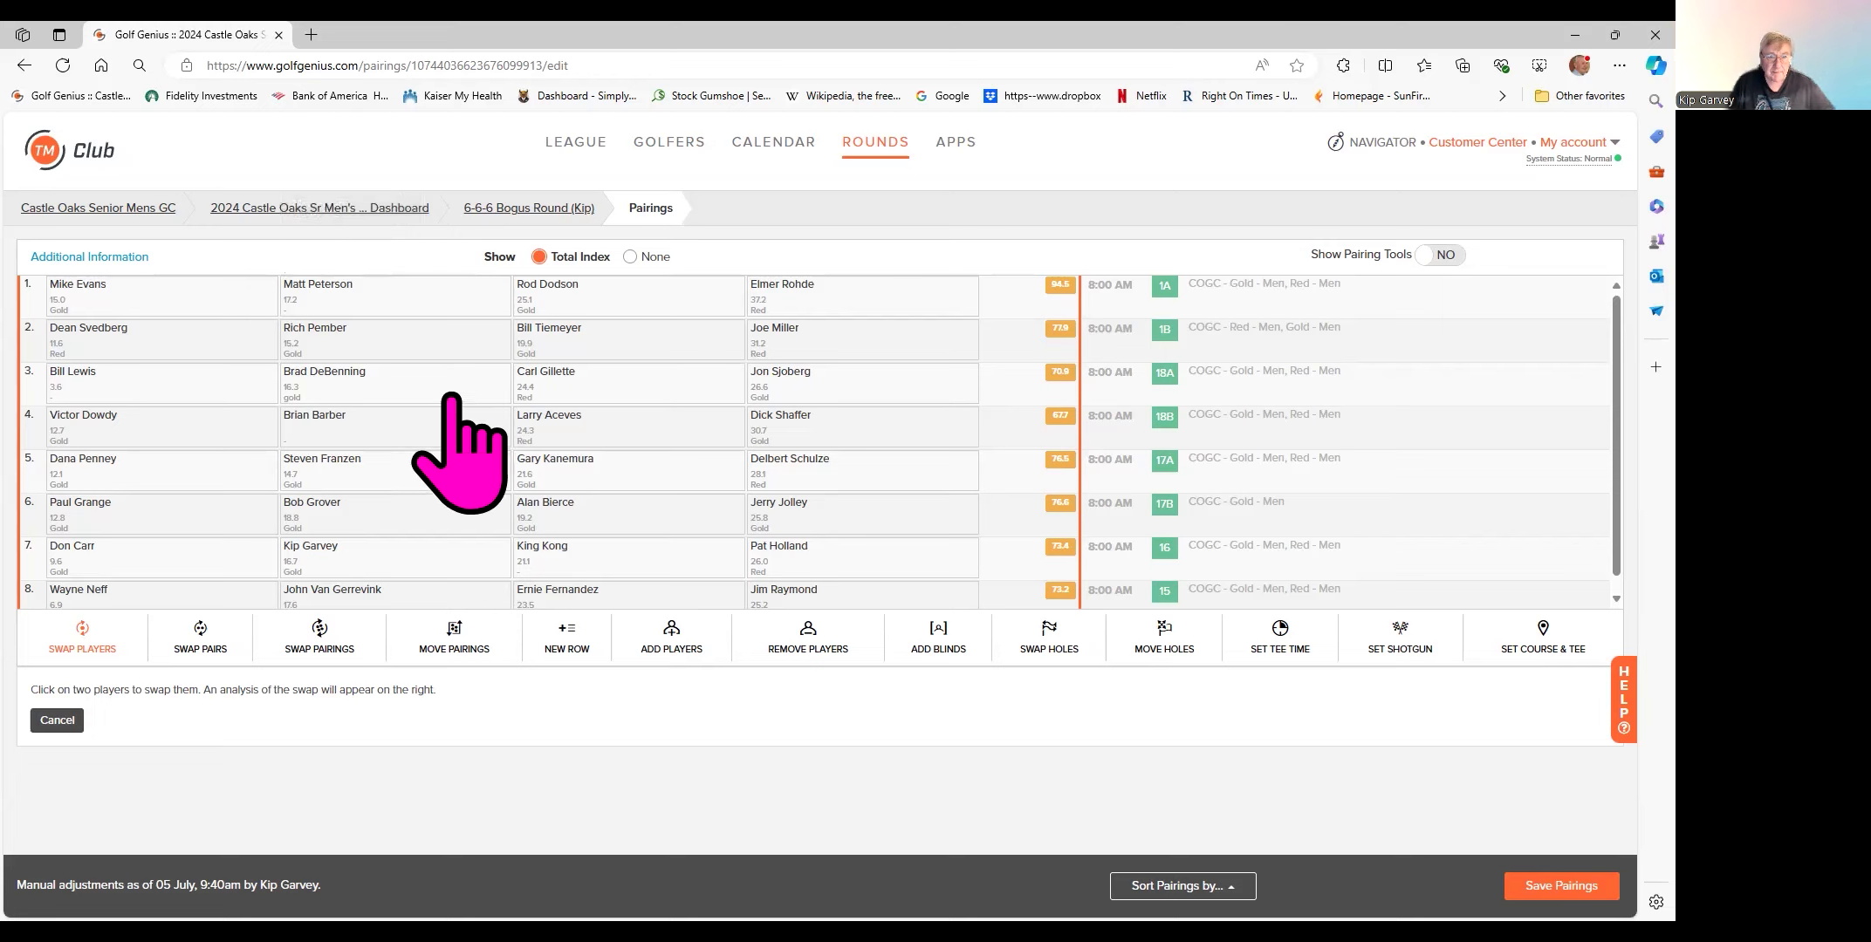
mouse_move(306, 423)
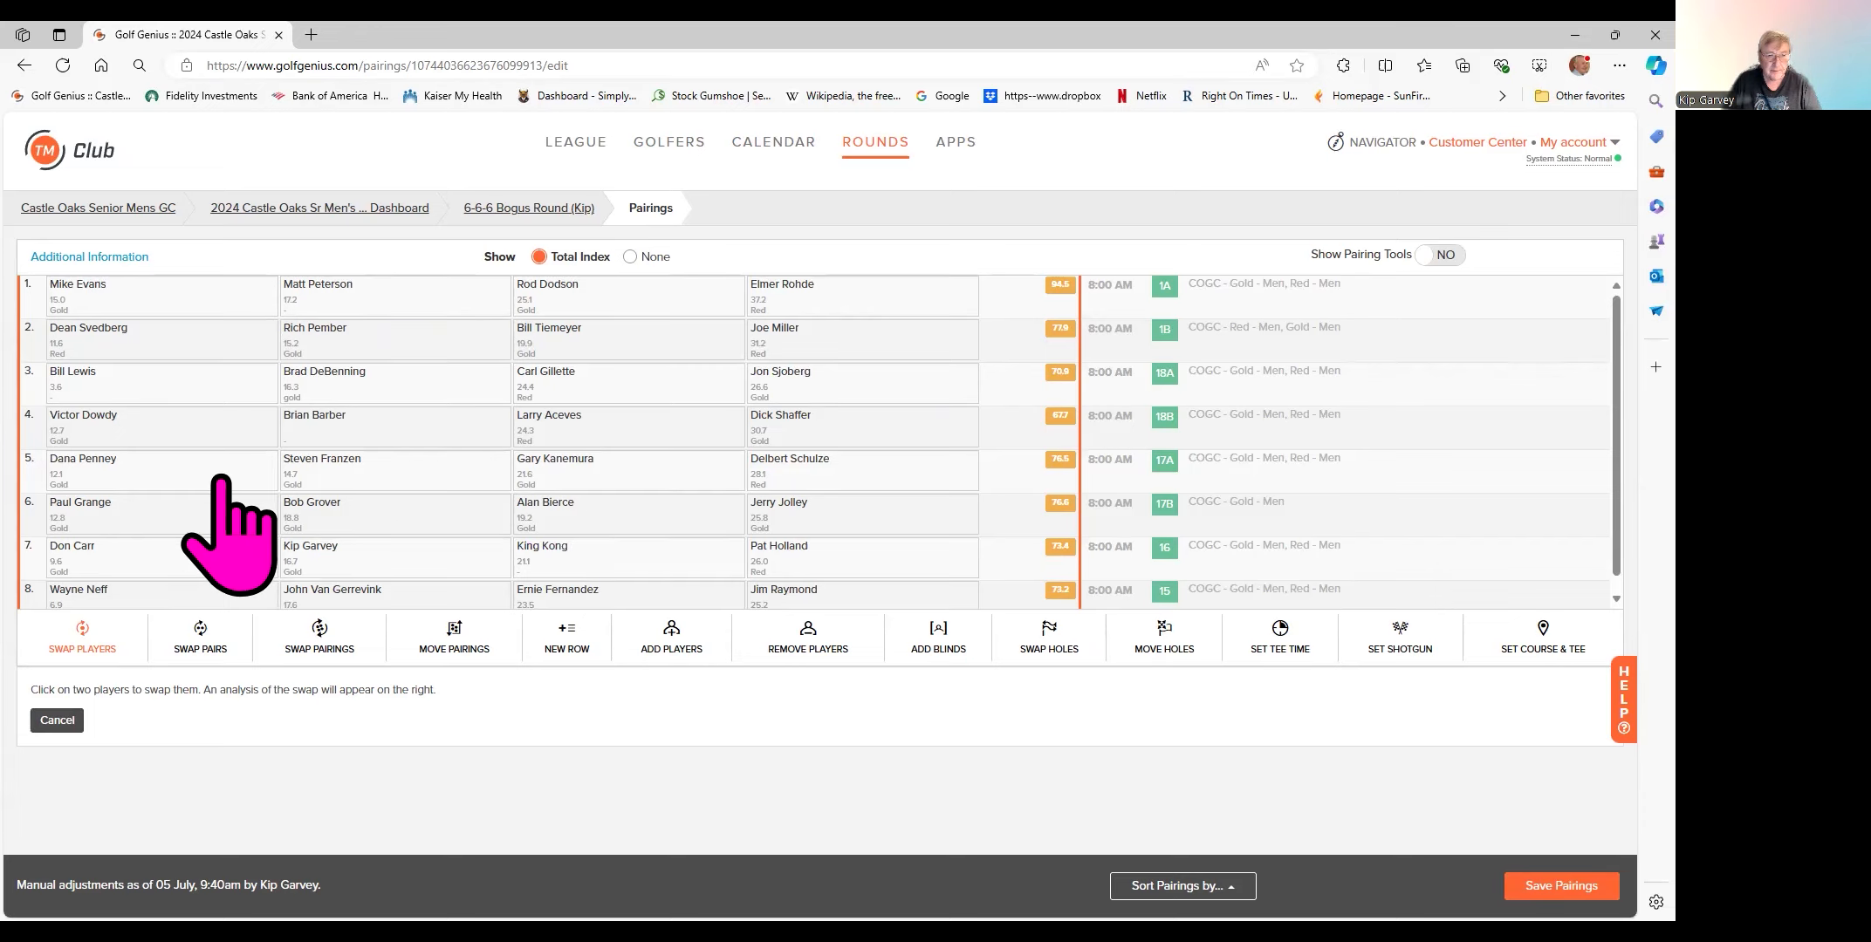
mouse_move(114, 422)
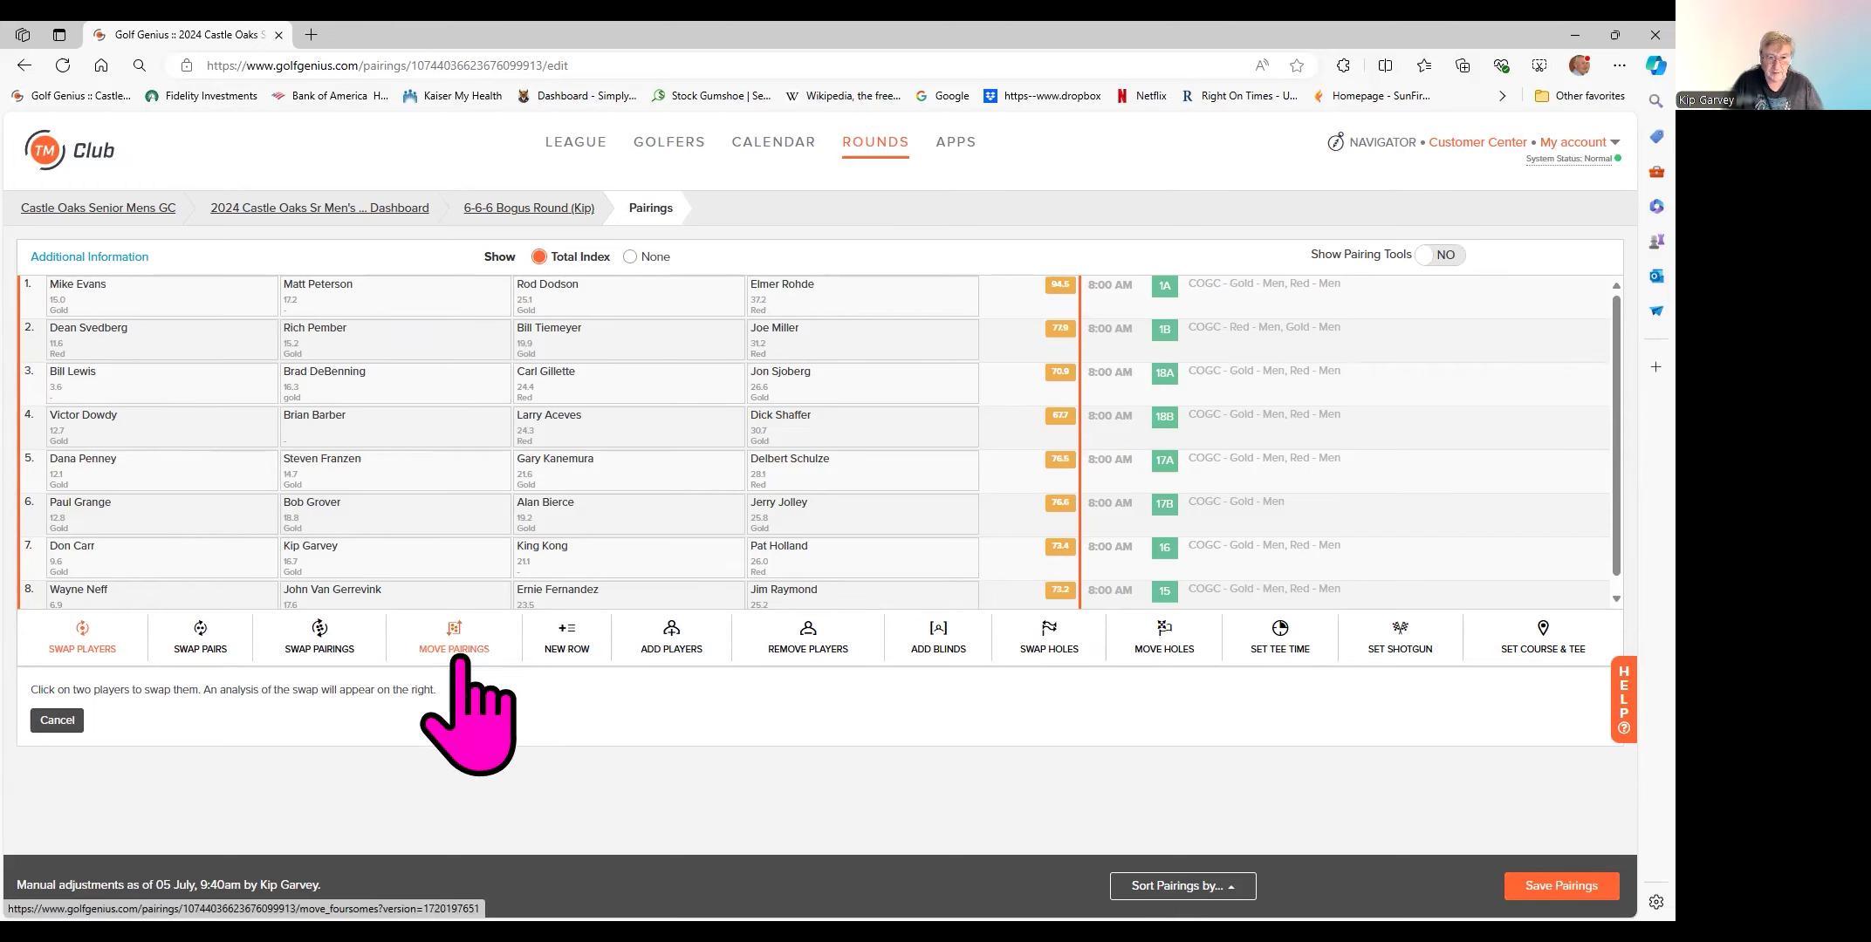
- Swap tee-time group 7 into the first slot in place of group 1, then save the pairings
click(321, 653)
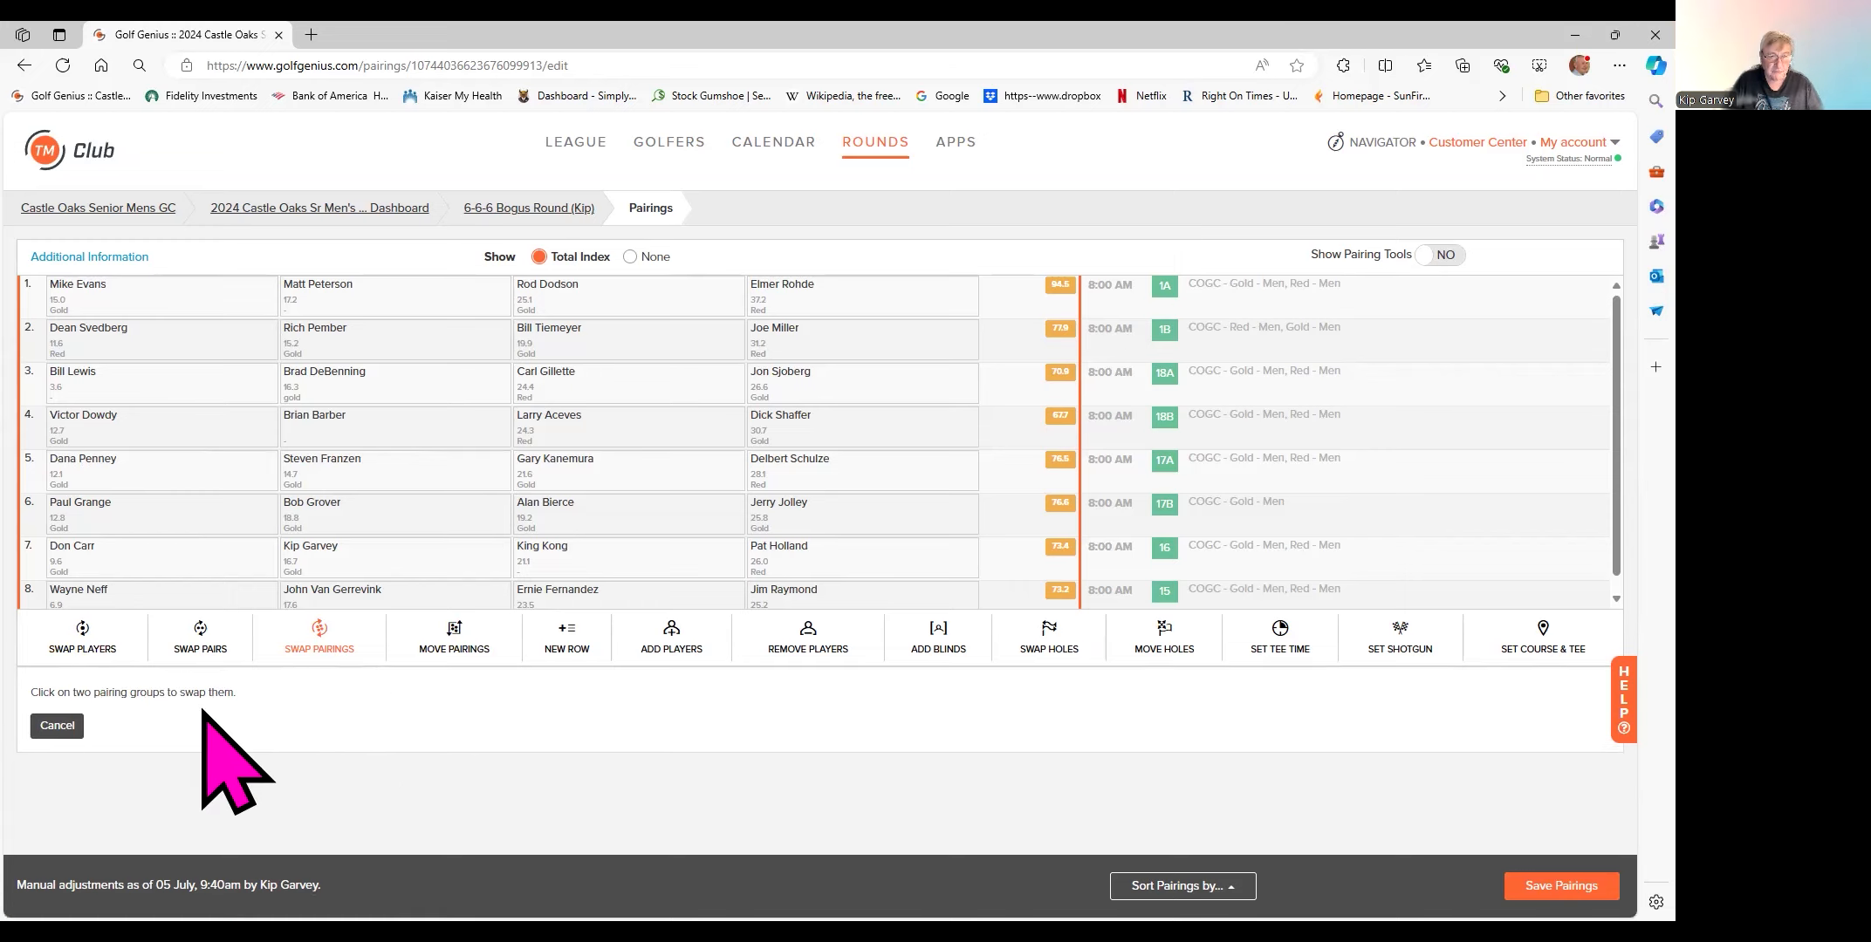
click(172, 561)
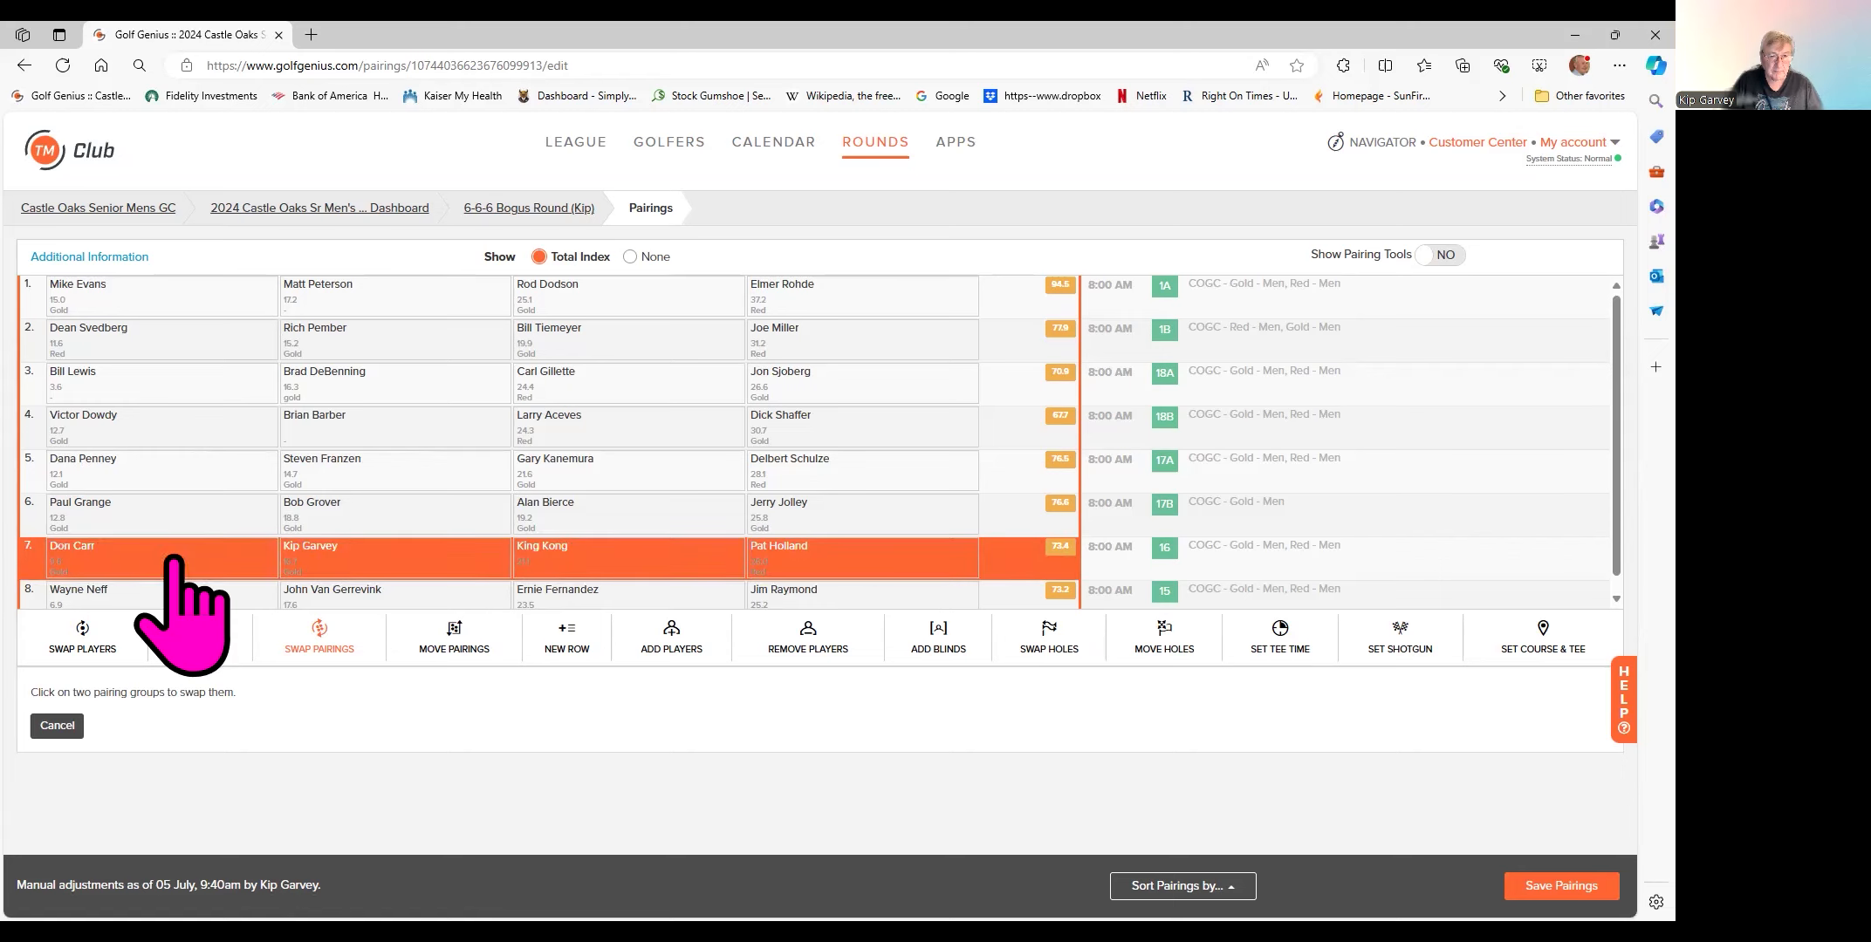
click(151, 299)
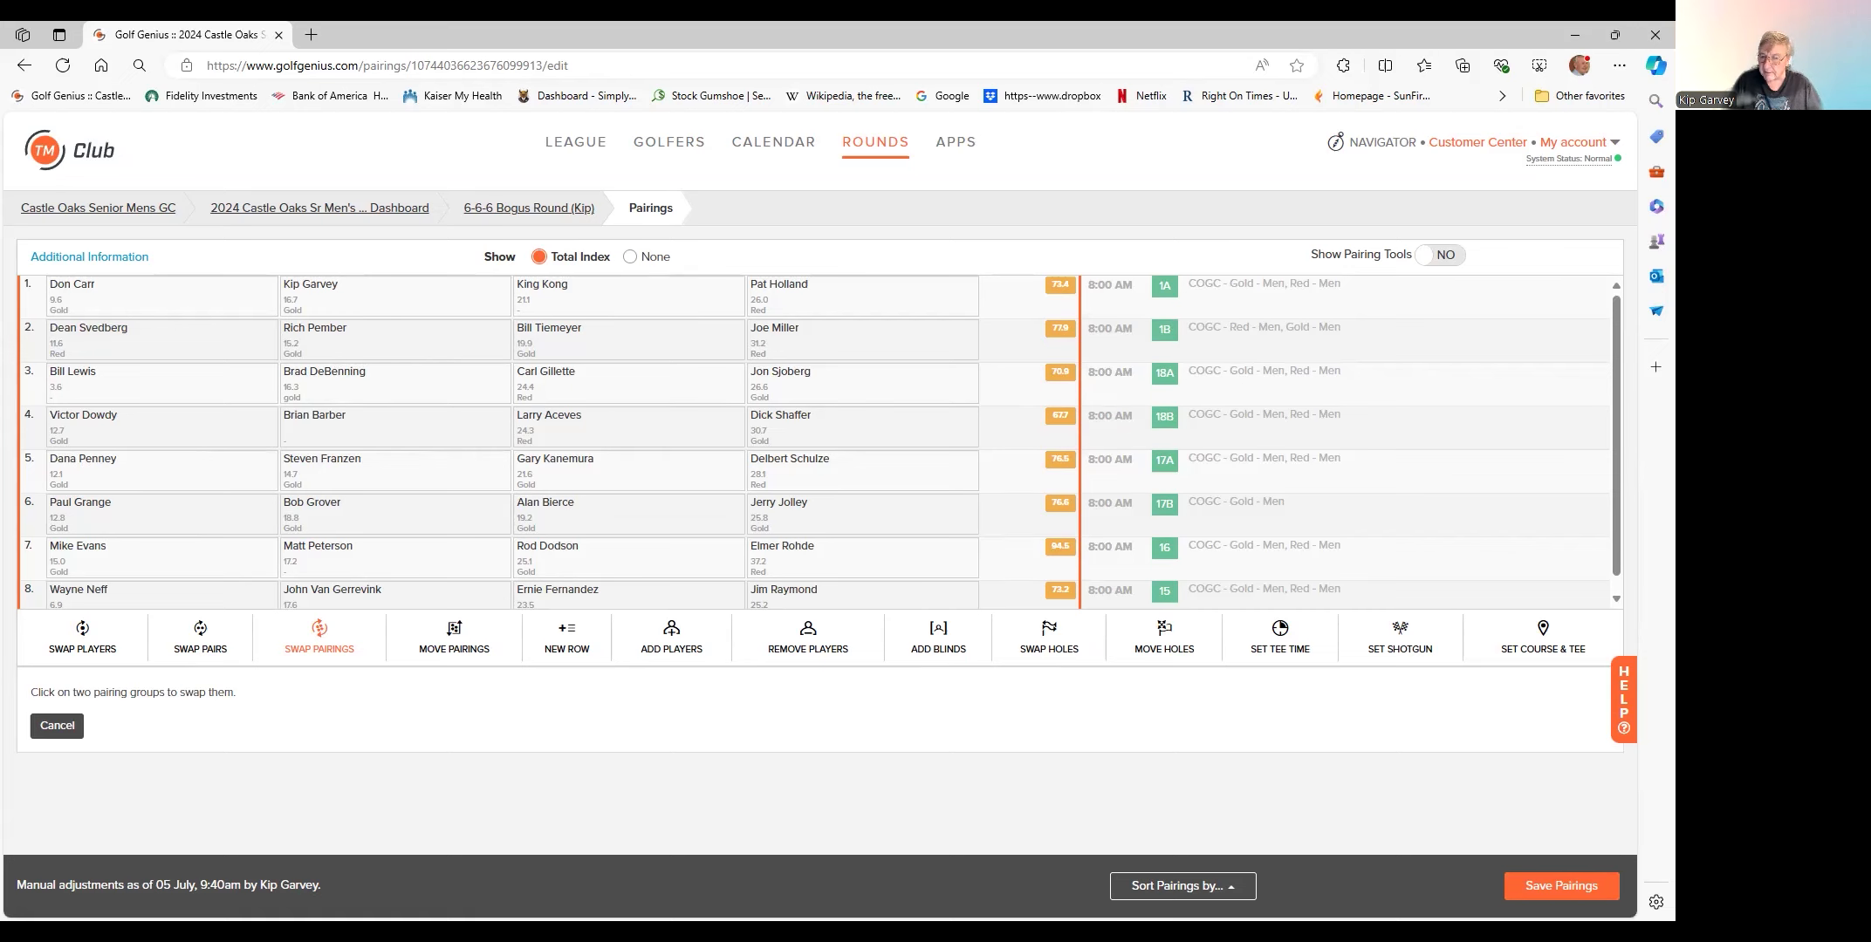
click(1561, 886)
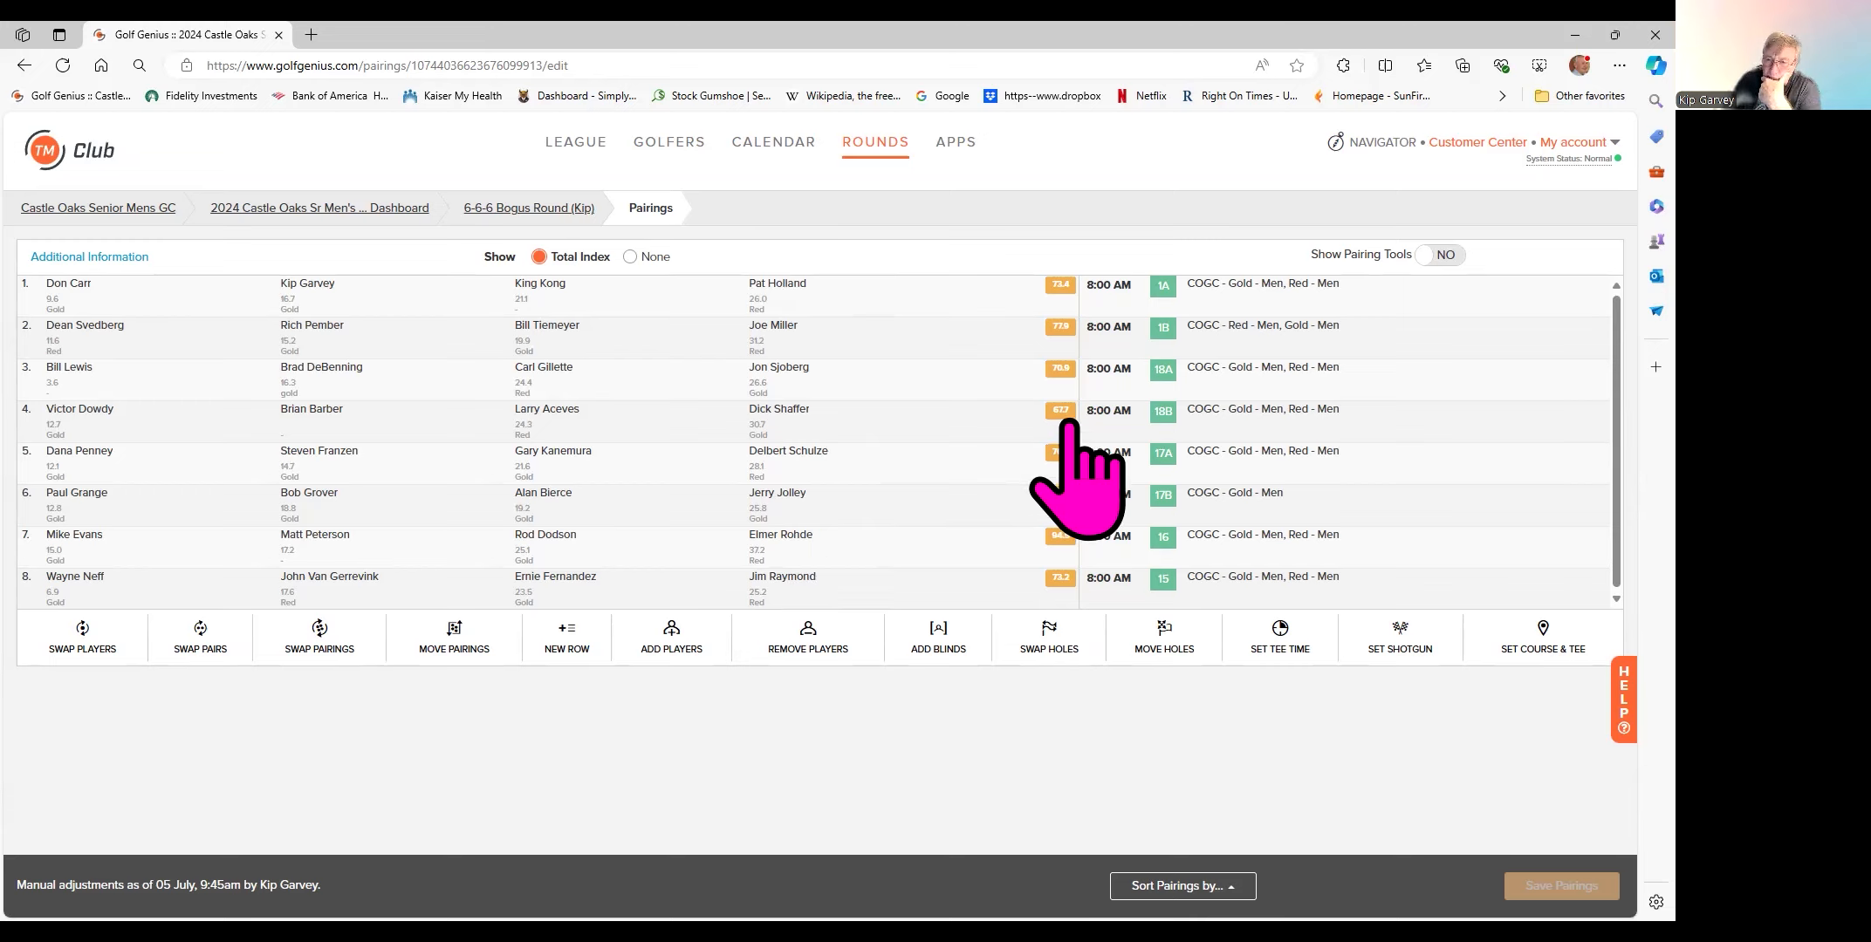
- In Swap Players mode, exchange the fourth group's last player with group 7's last player
mouse_move(799, 422)
click(68, 642)
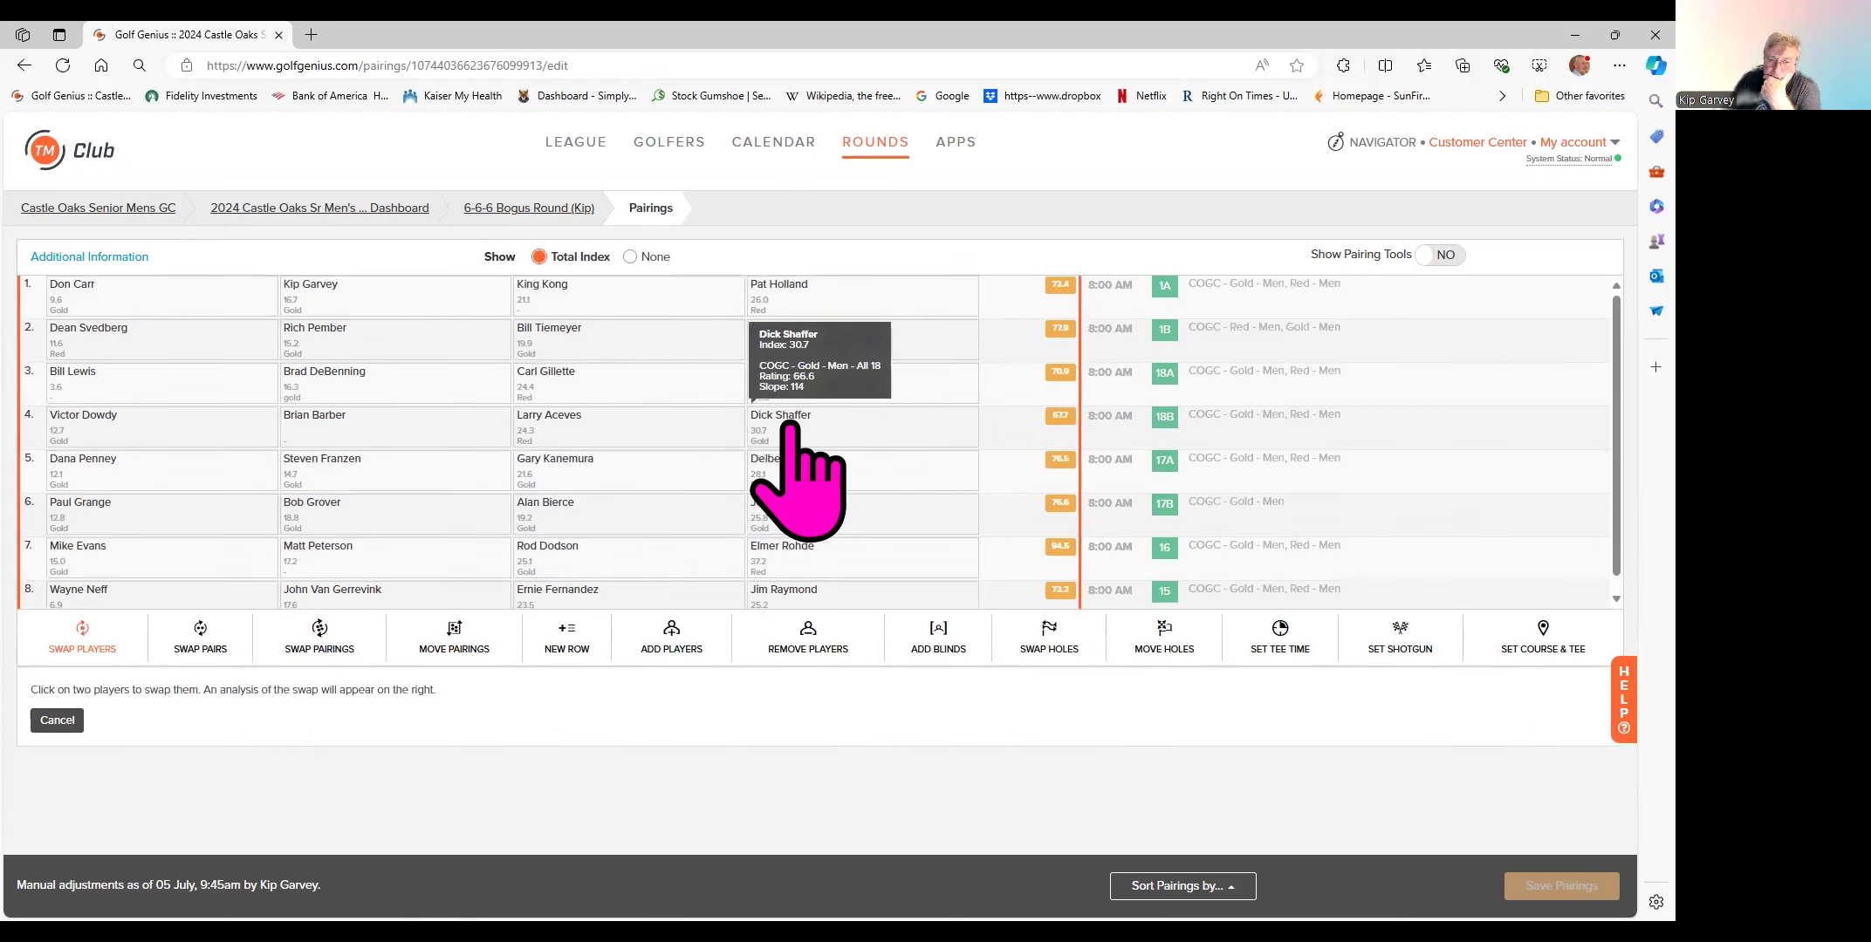
click(821, 427)
click(799, 560)
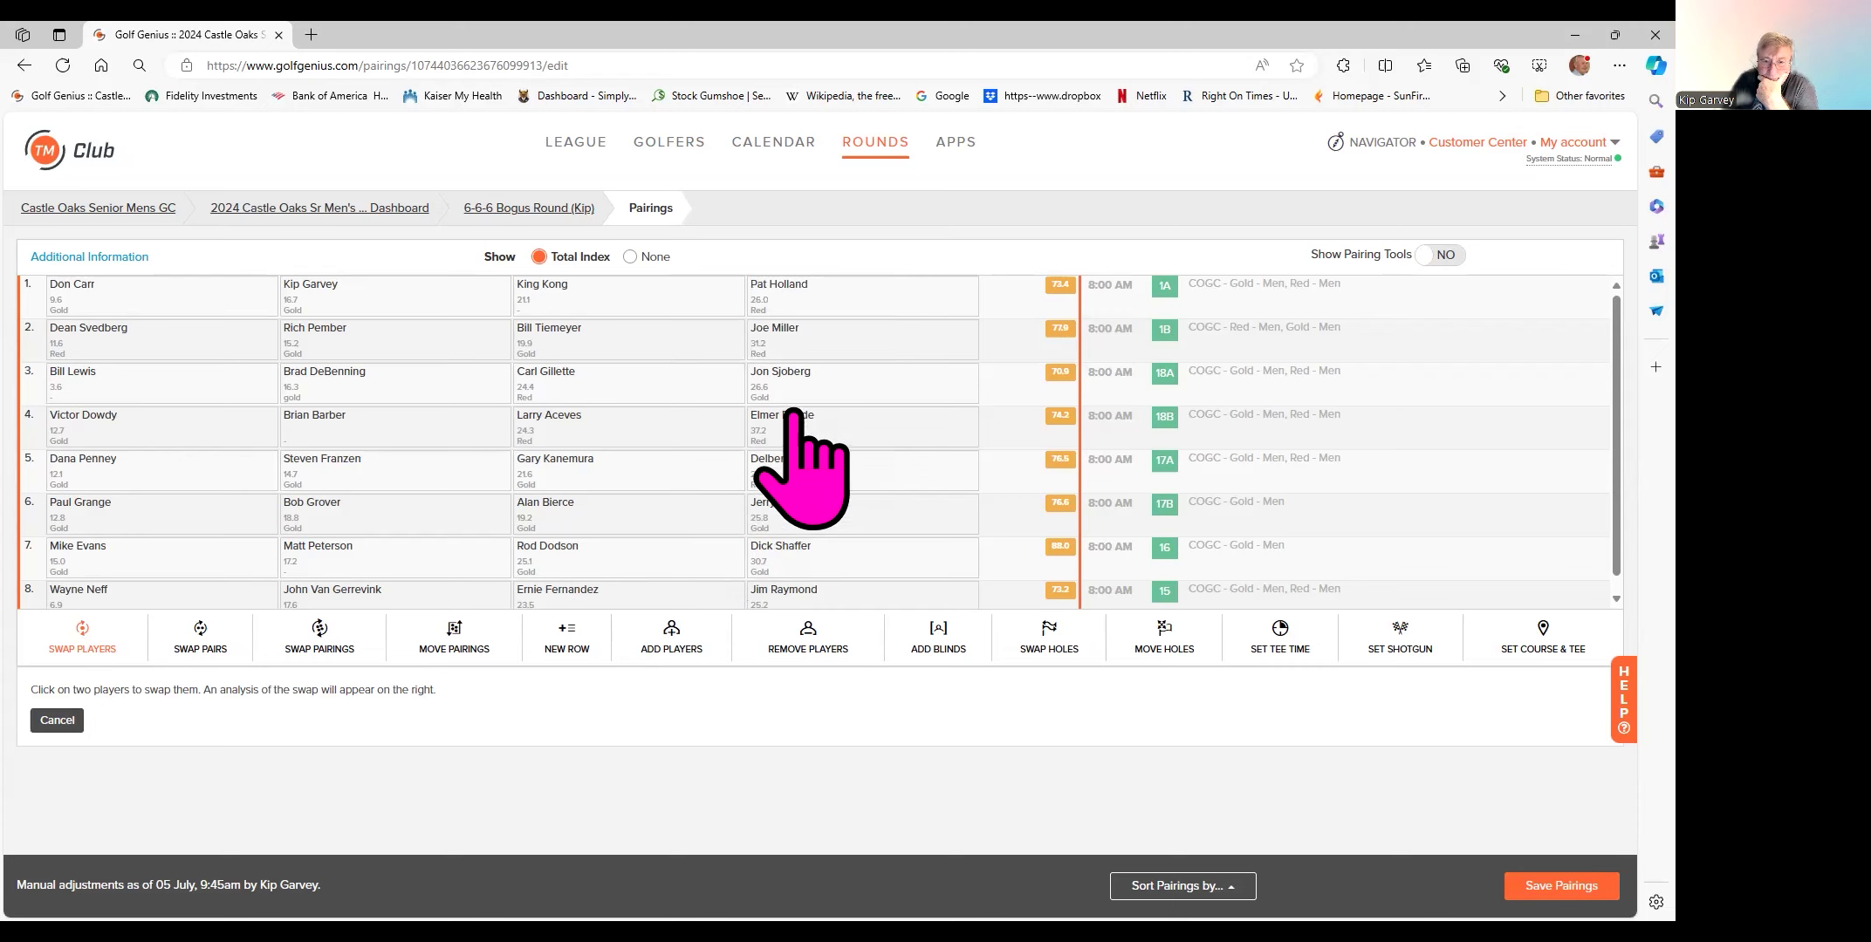
click(778, 377)
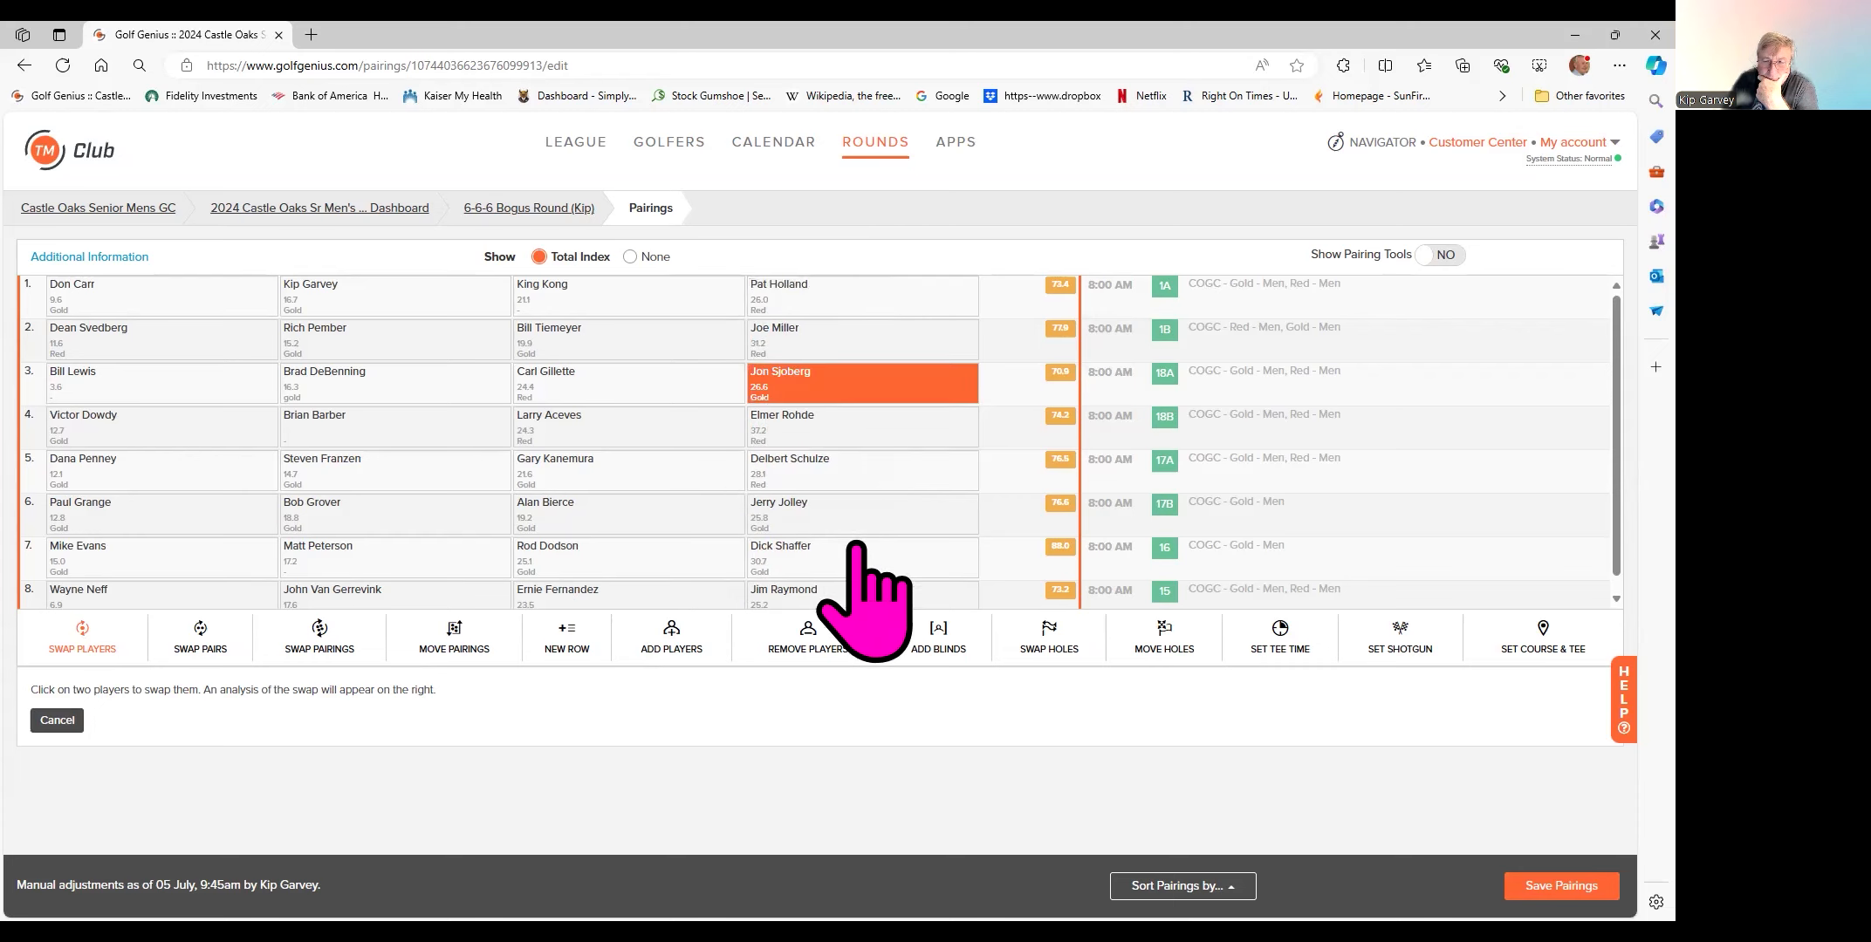
click(790, 553)
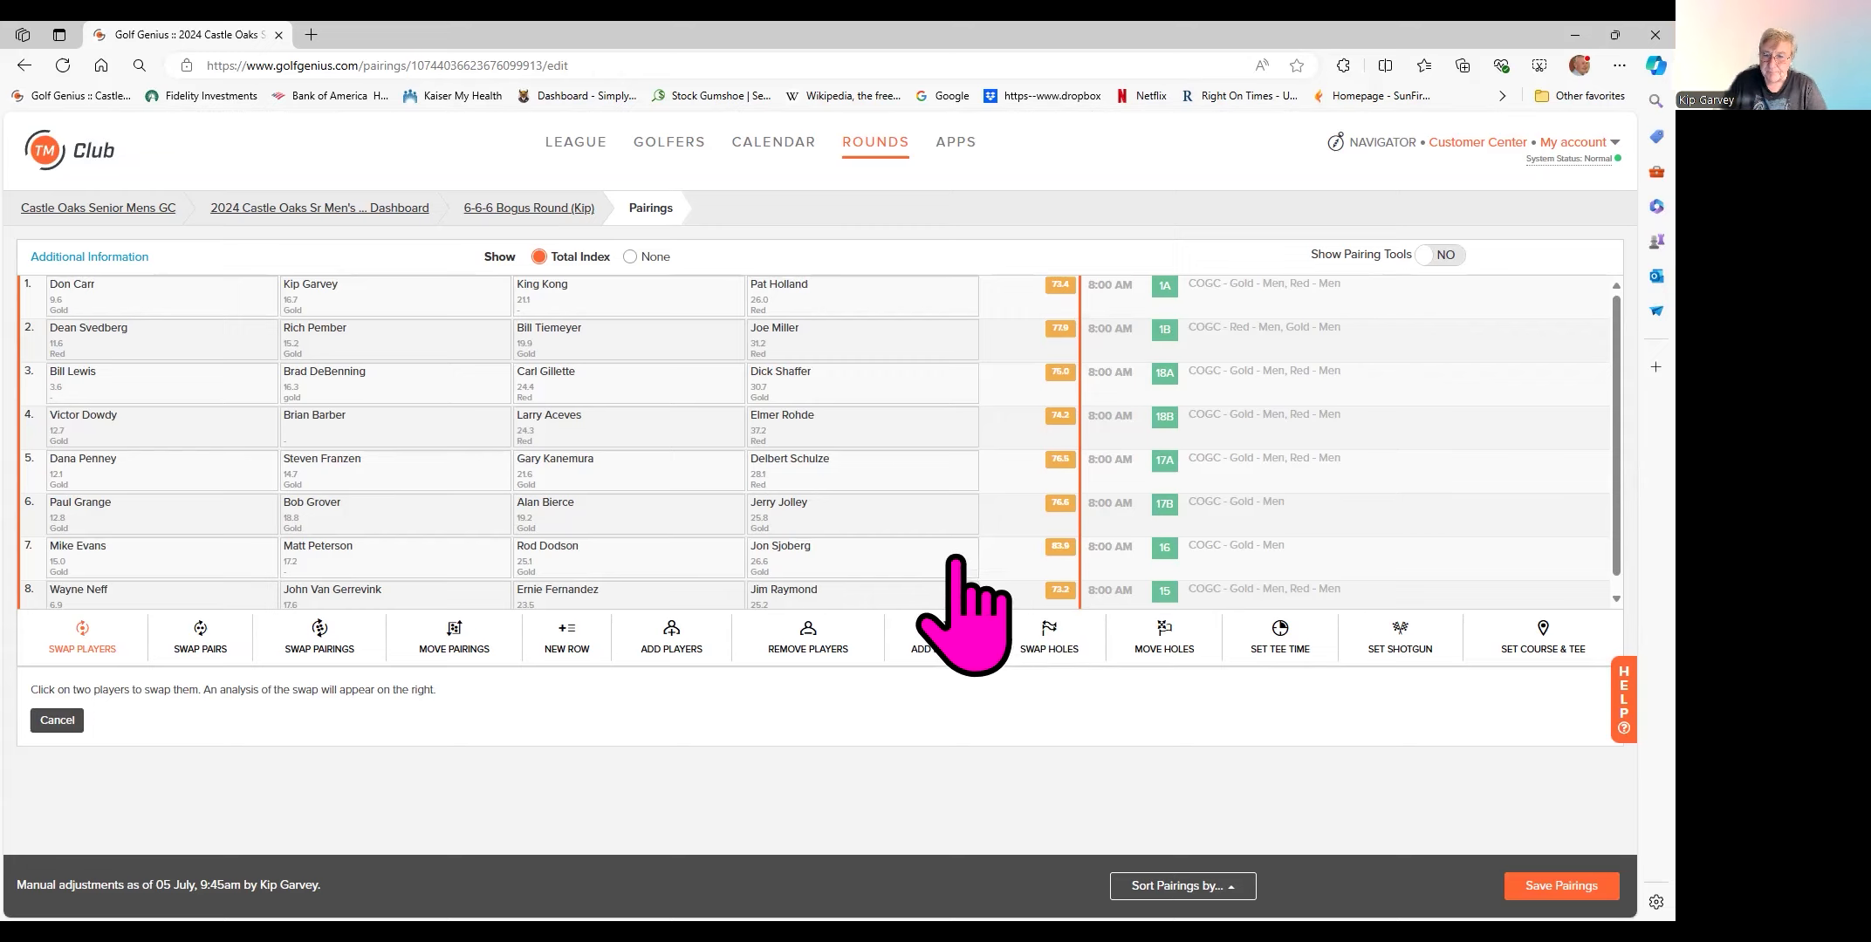
scroll(913, 523, down, 1)
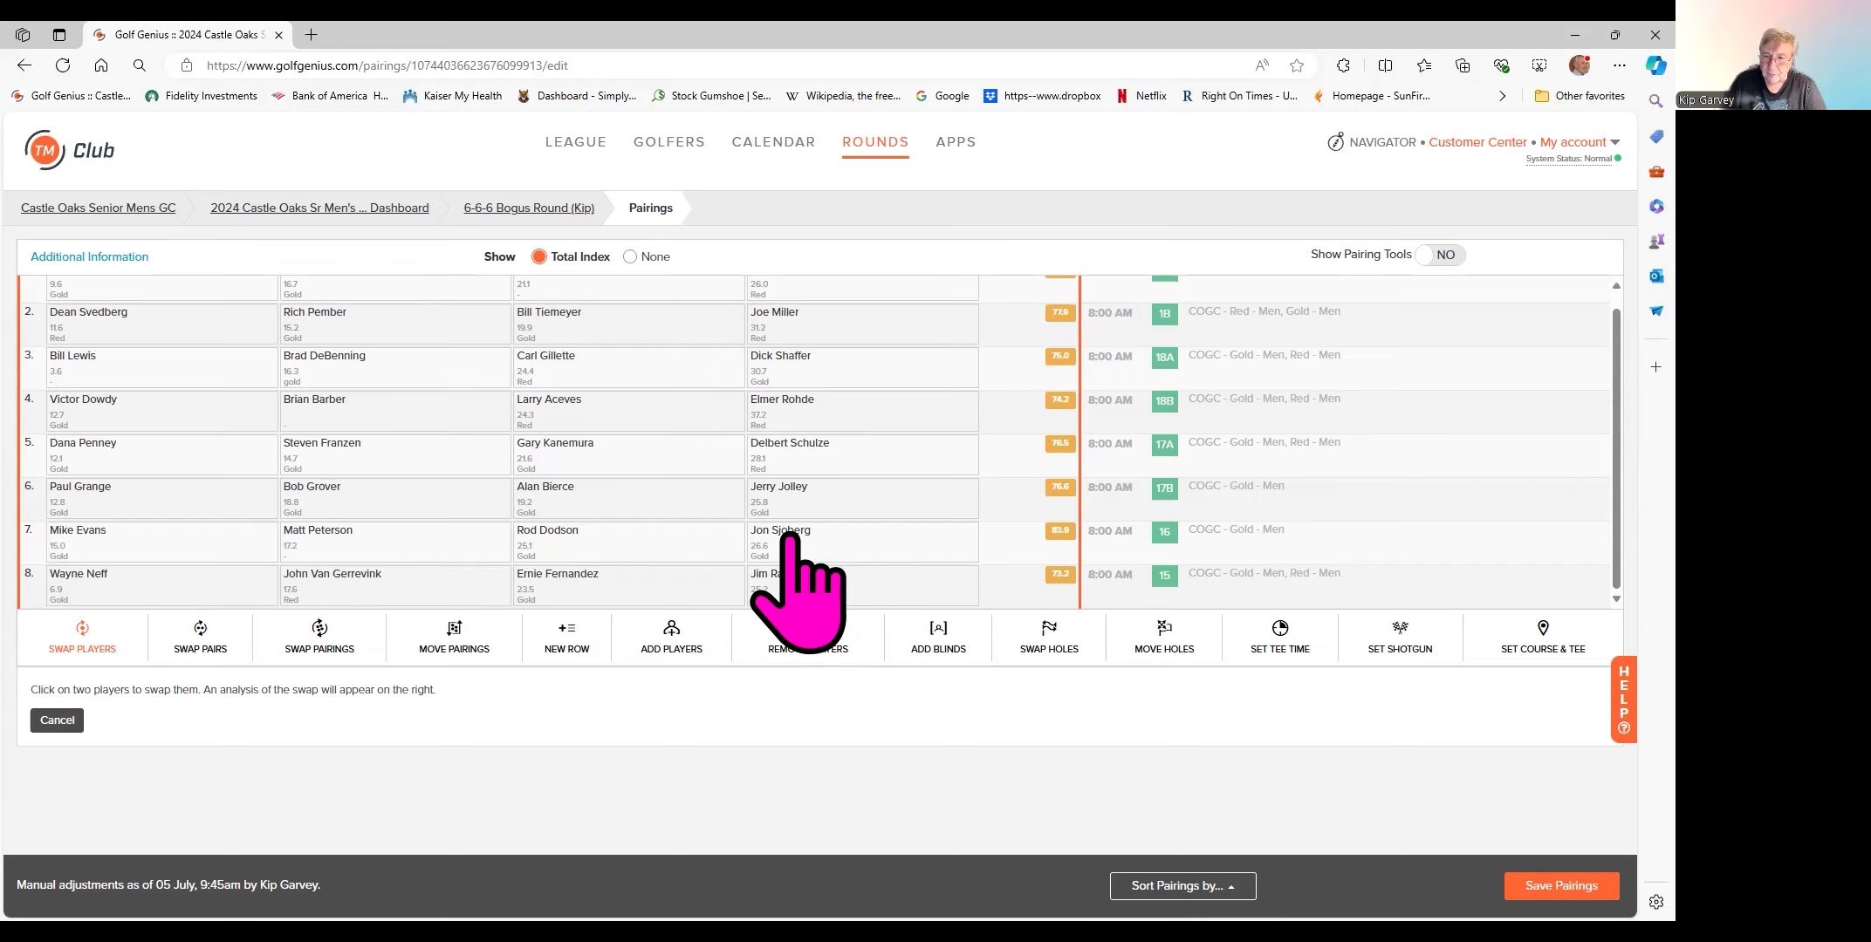
click(819, 548)
click(816, 586)
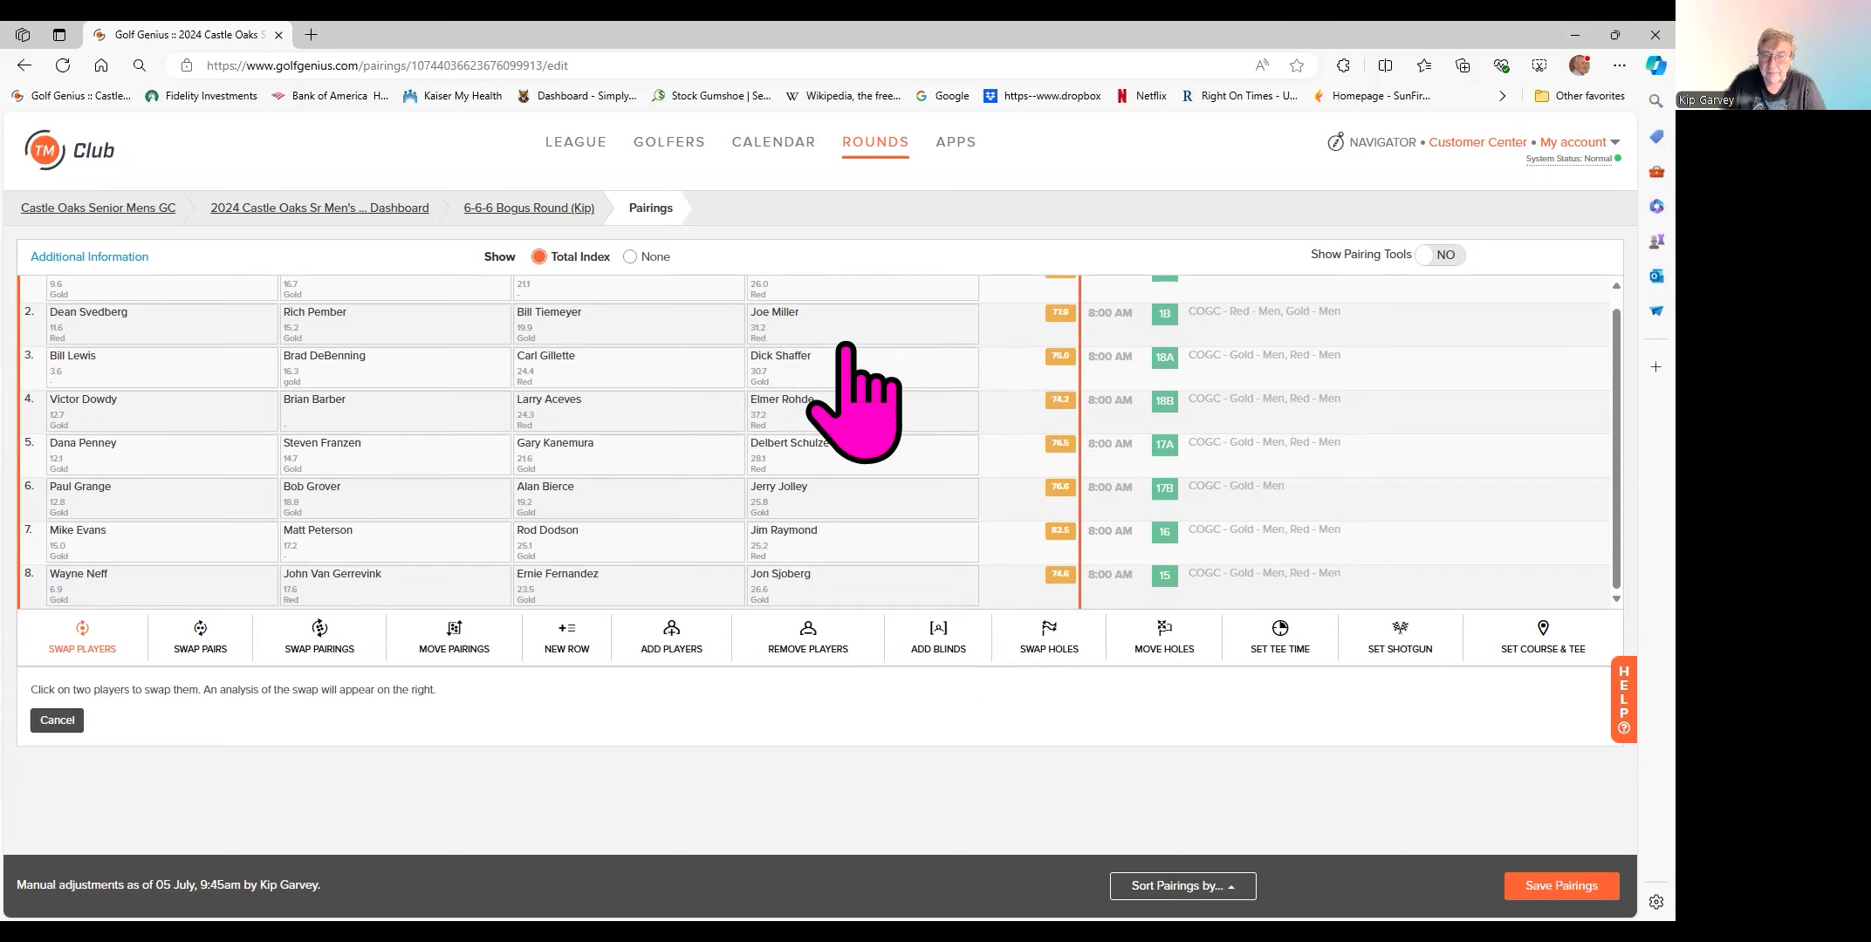
scroll(850, 366, up, 1)
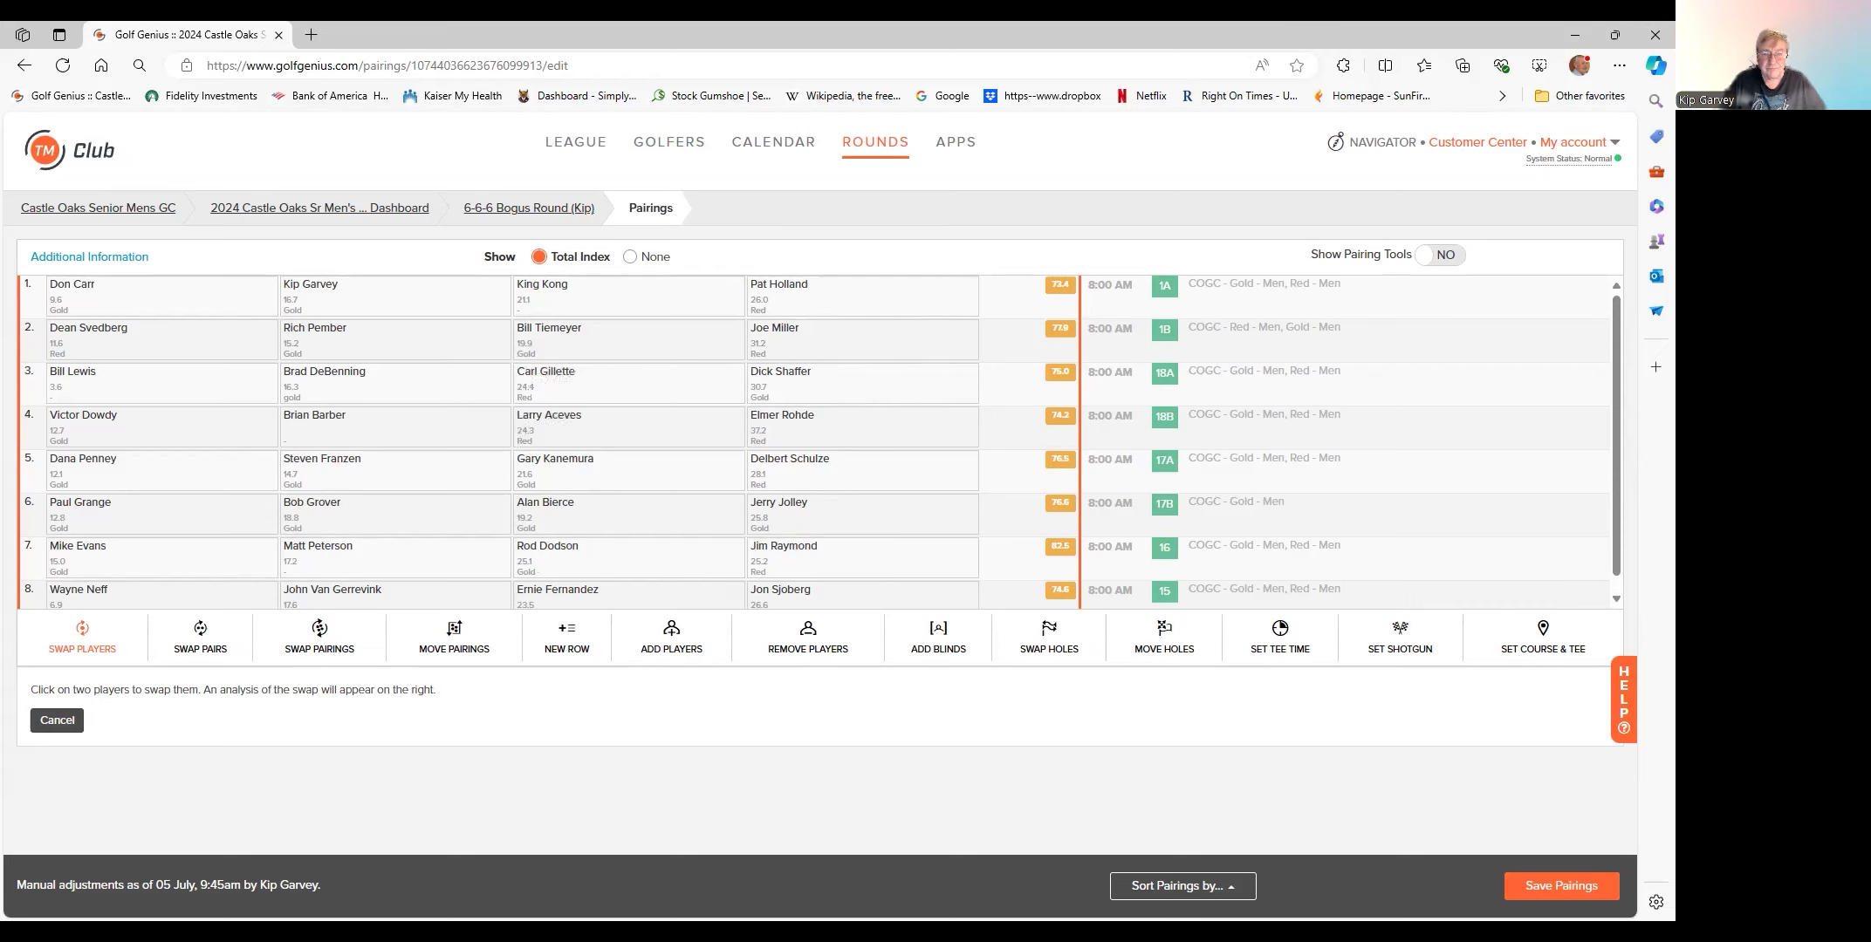
- Save the swapped foursomes as the round's pairings
click(56, 720)
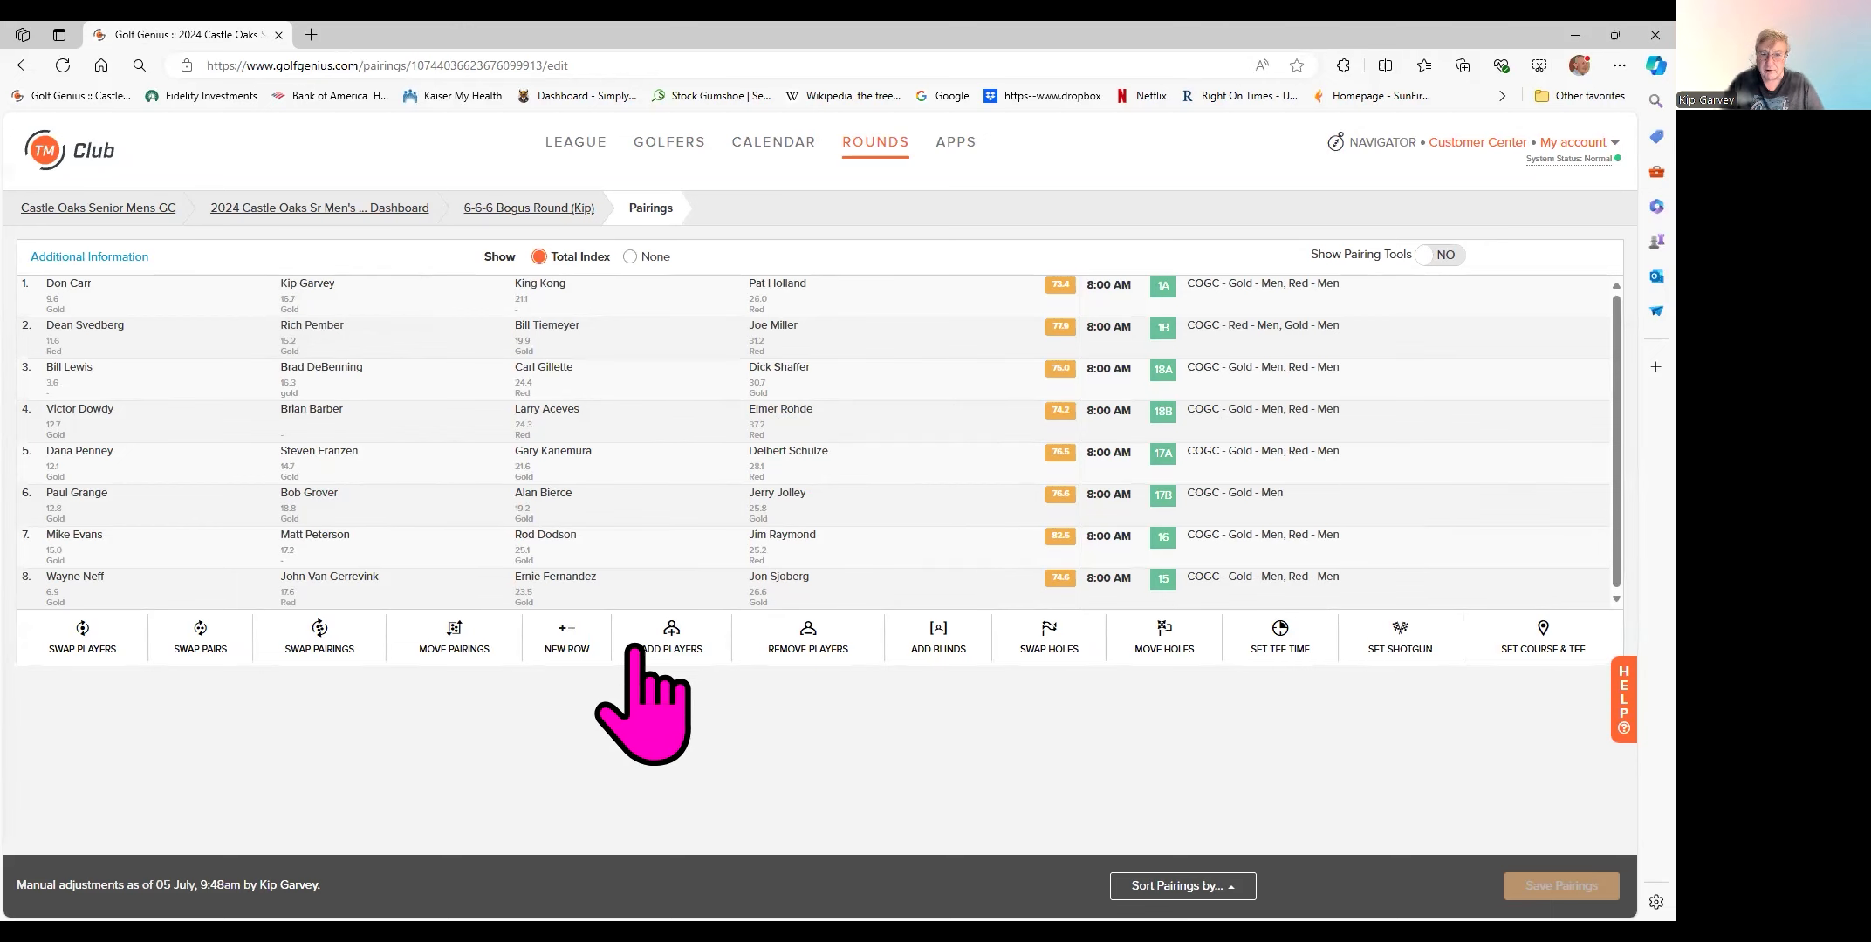
- Open the 6-6-6 Bogus Round (Kip) menu and toggle Show Pairings in League Portal to YES, then back to NO
click(549, 214)
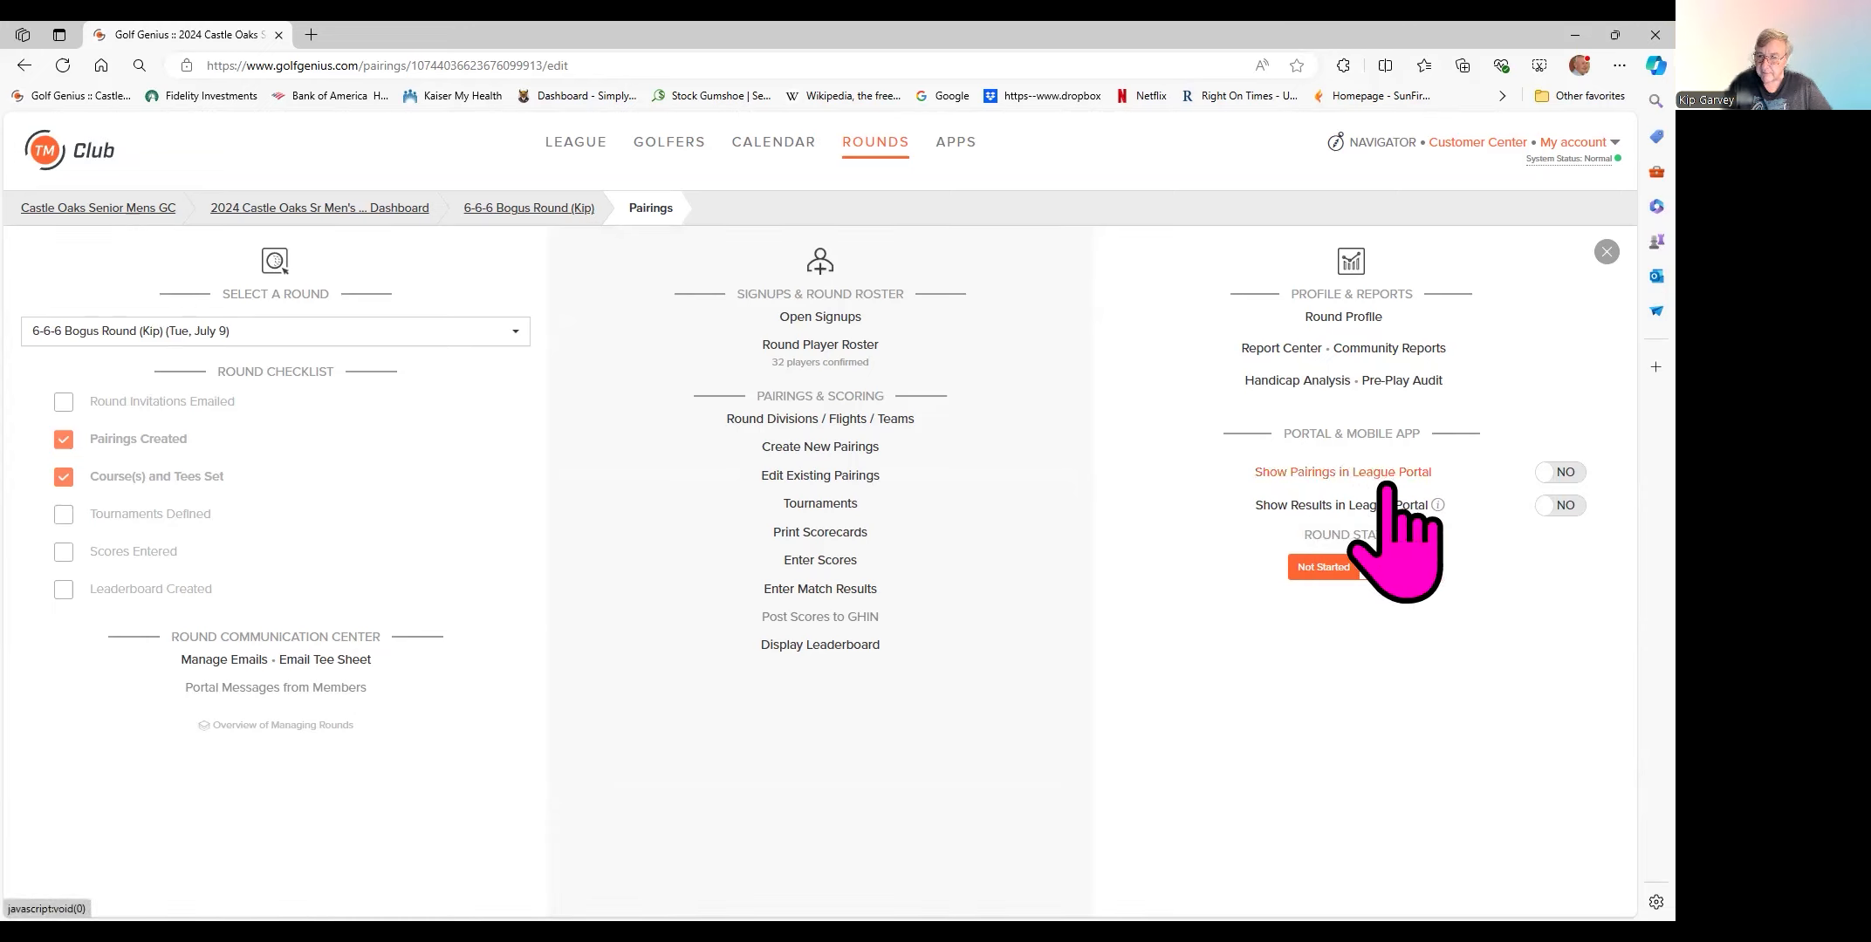
click(1537, 480)
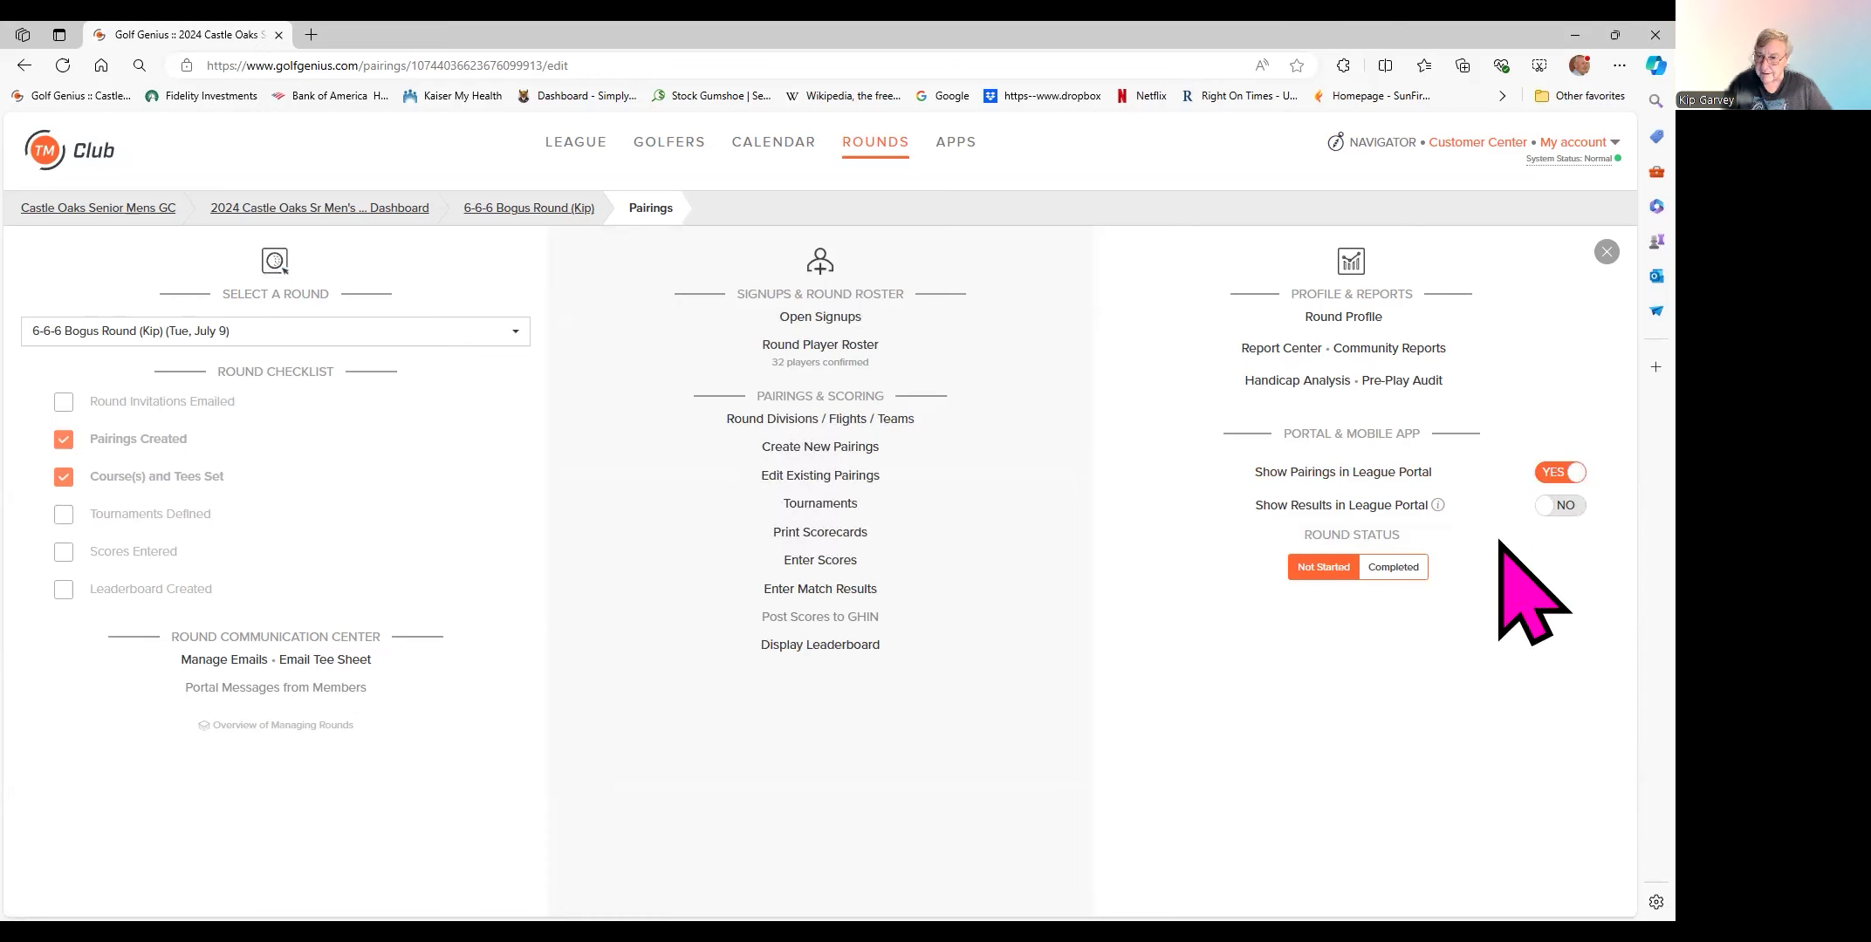
click(1553, 474)
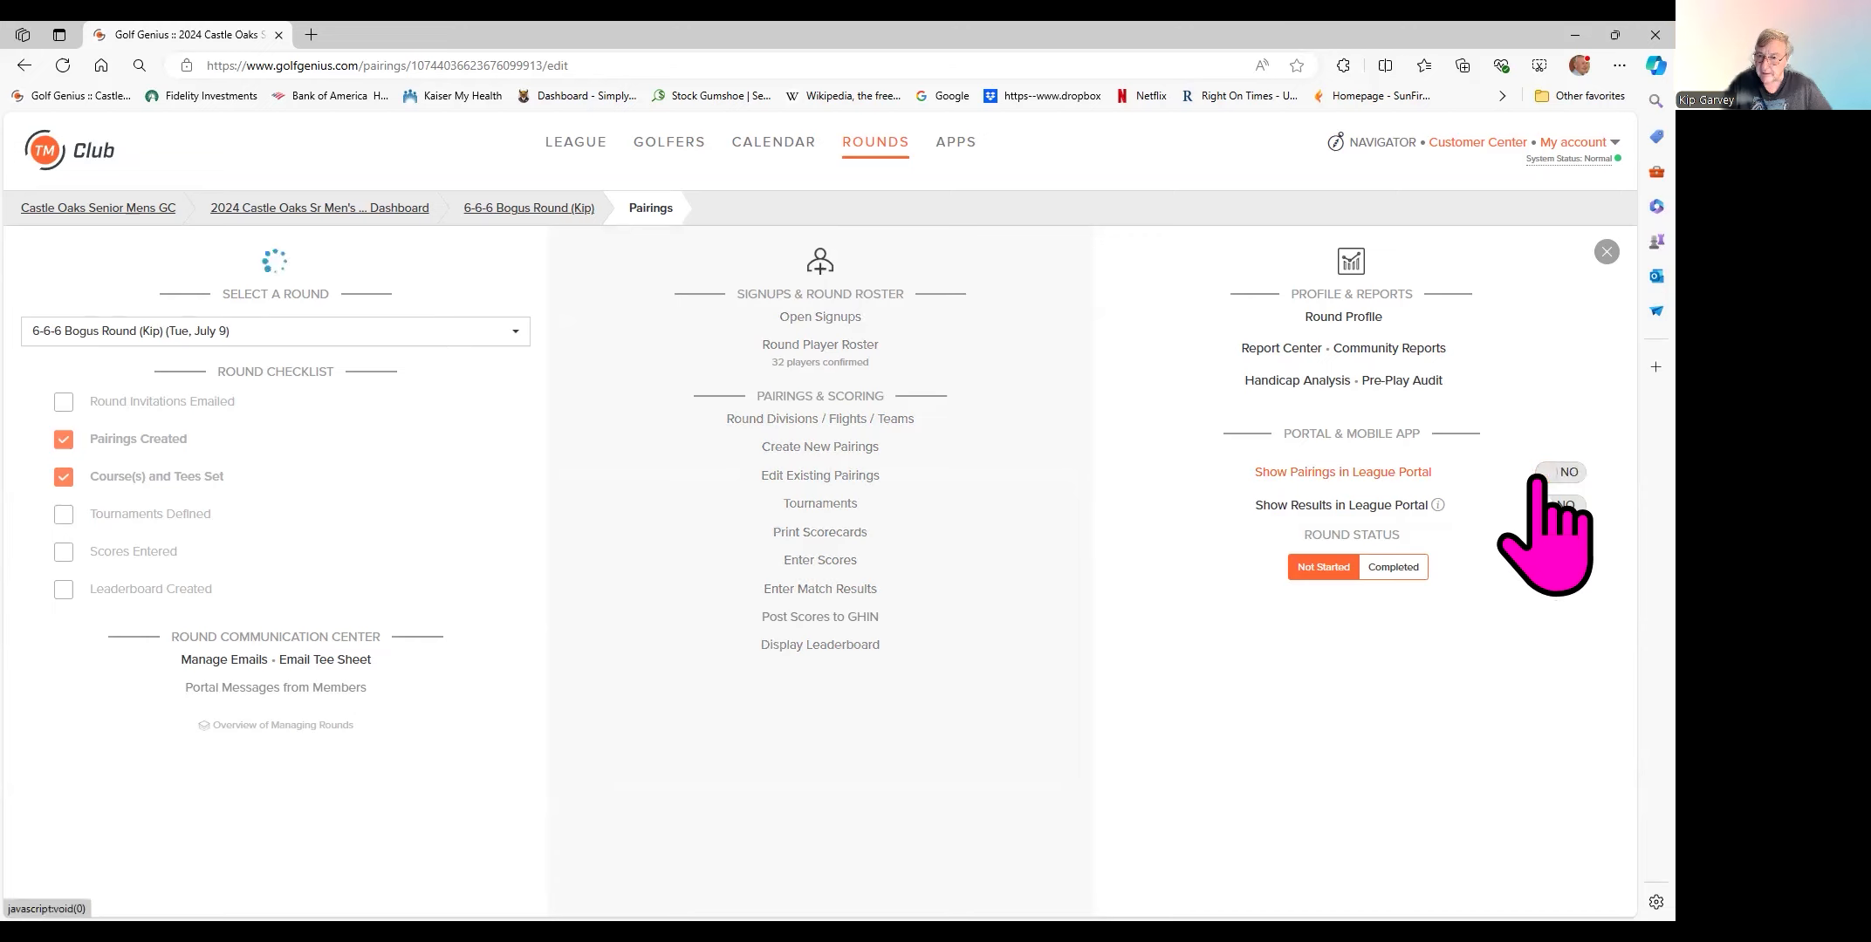
- Start an Email Tee Sheet form and begin adding an extra recipient under Other Emails
click(326, 662)
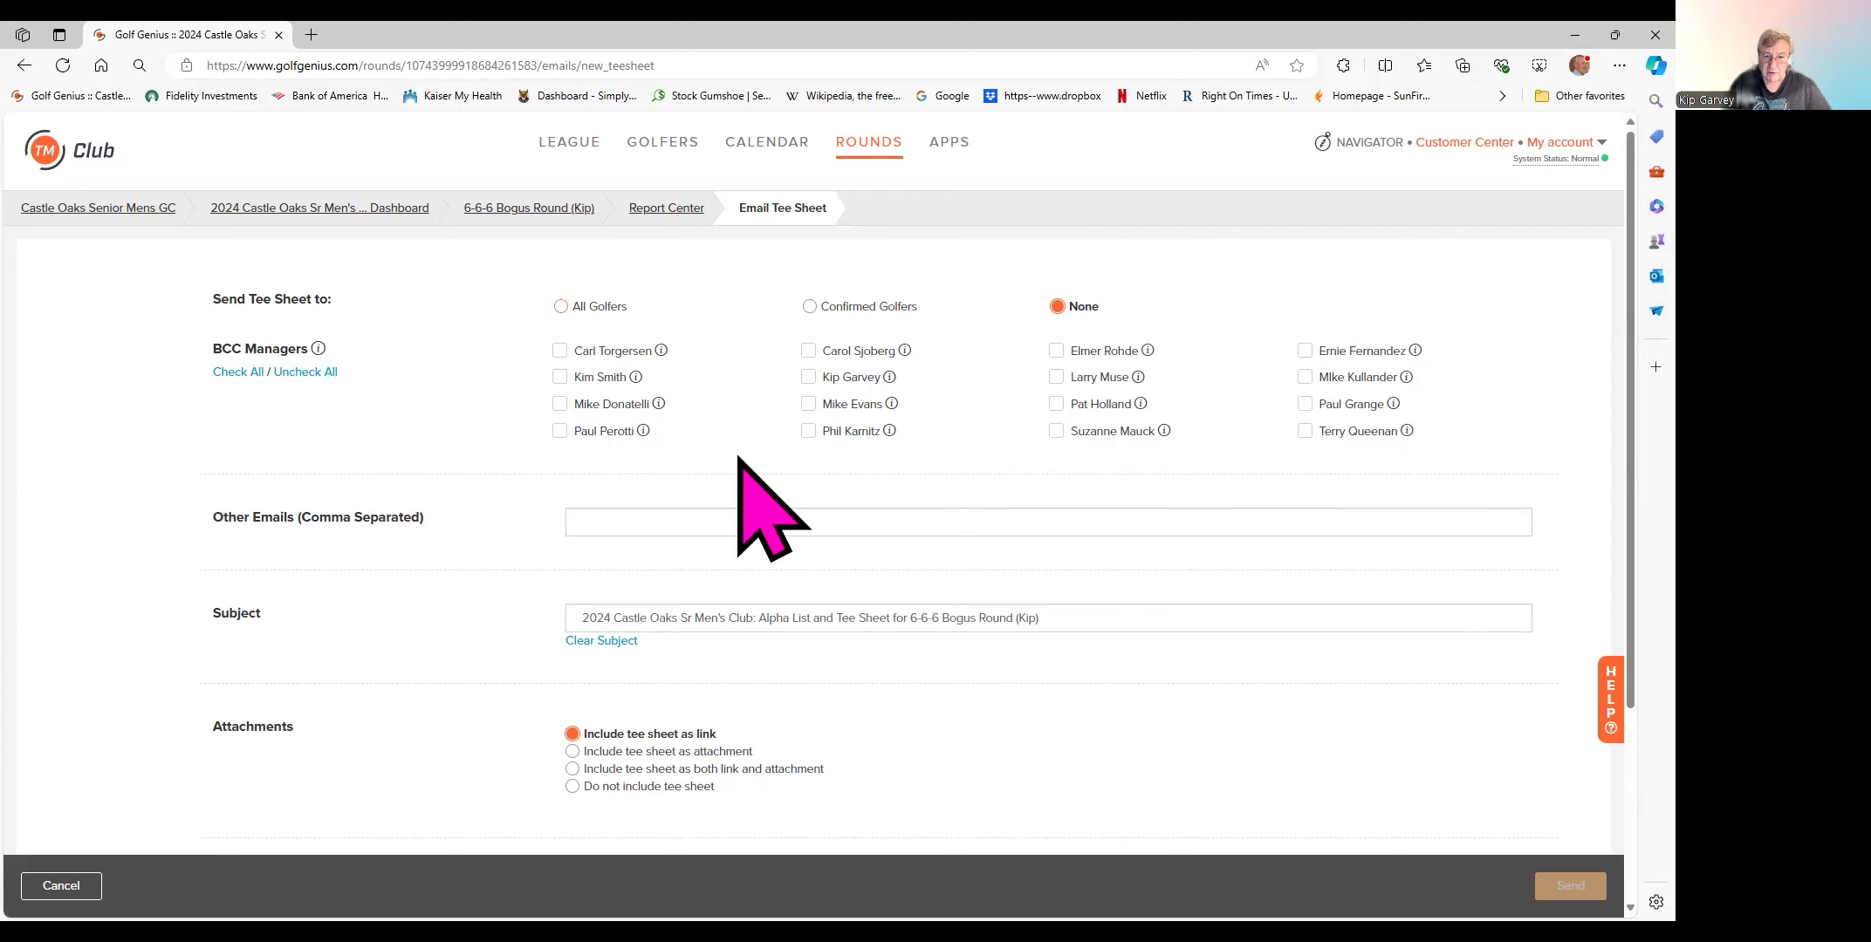
click(634, 521)
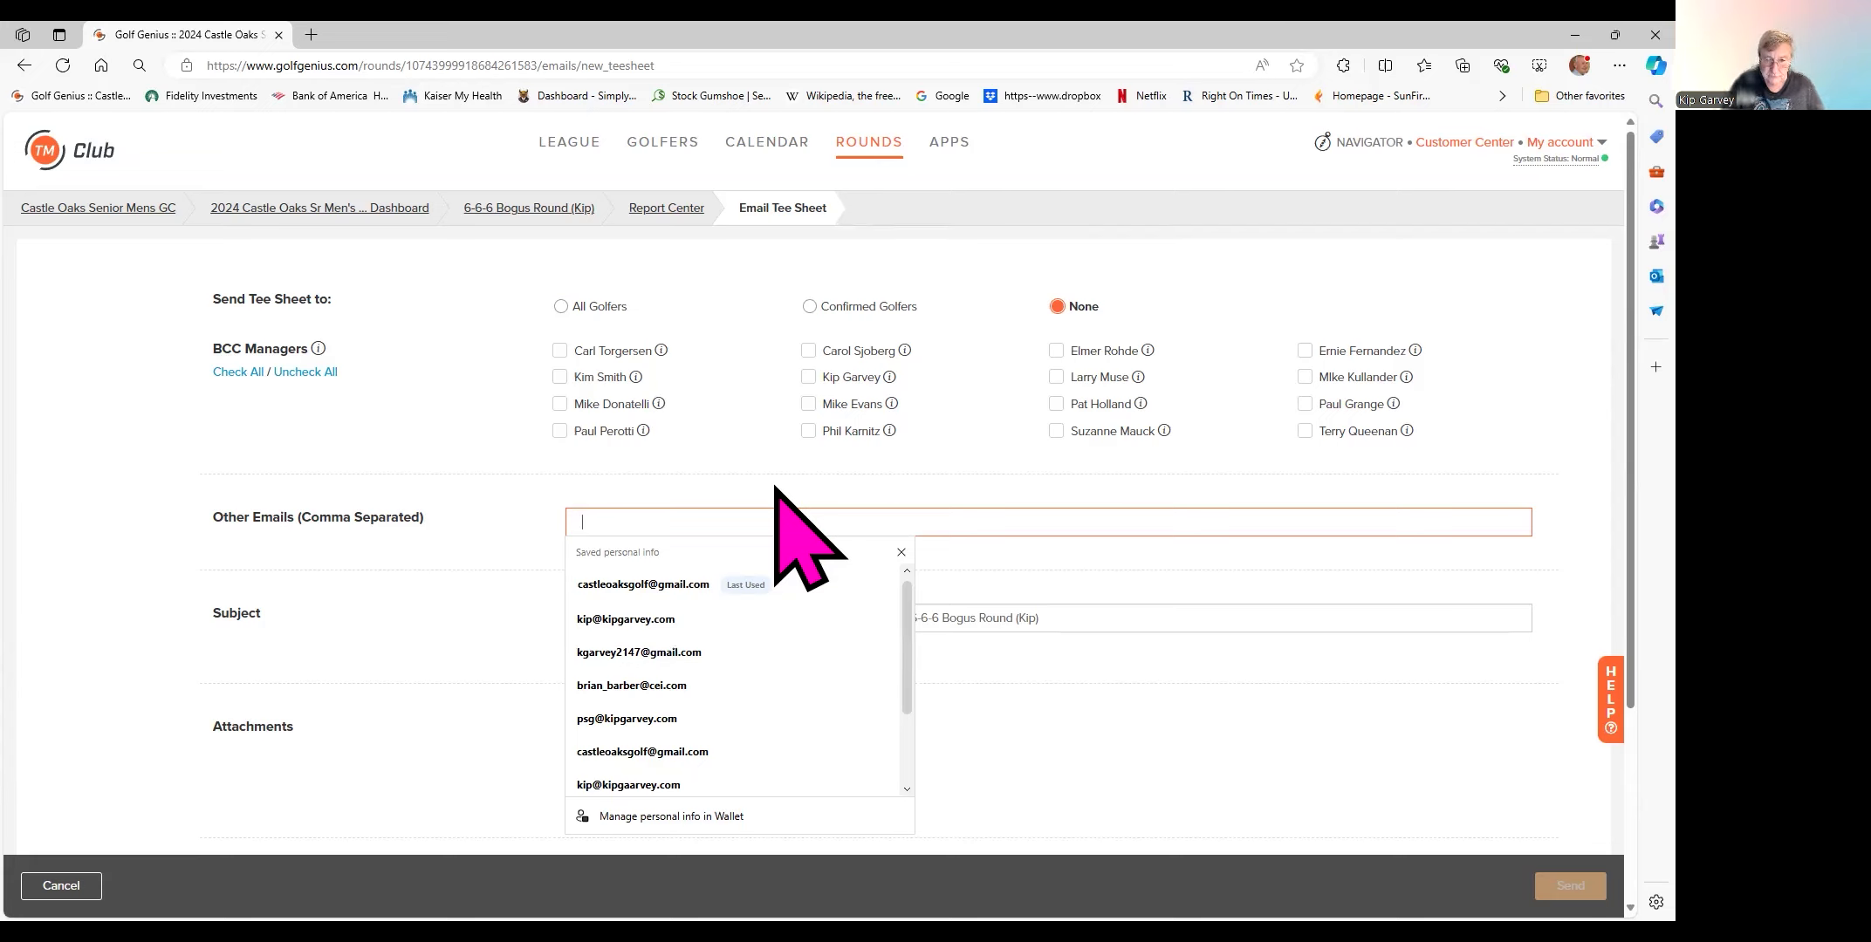
- Fill in the club's saved e-mail address, then a semicolon and the second club address
click(665, 589)
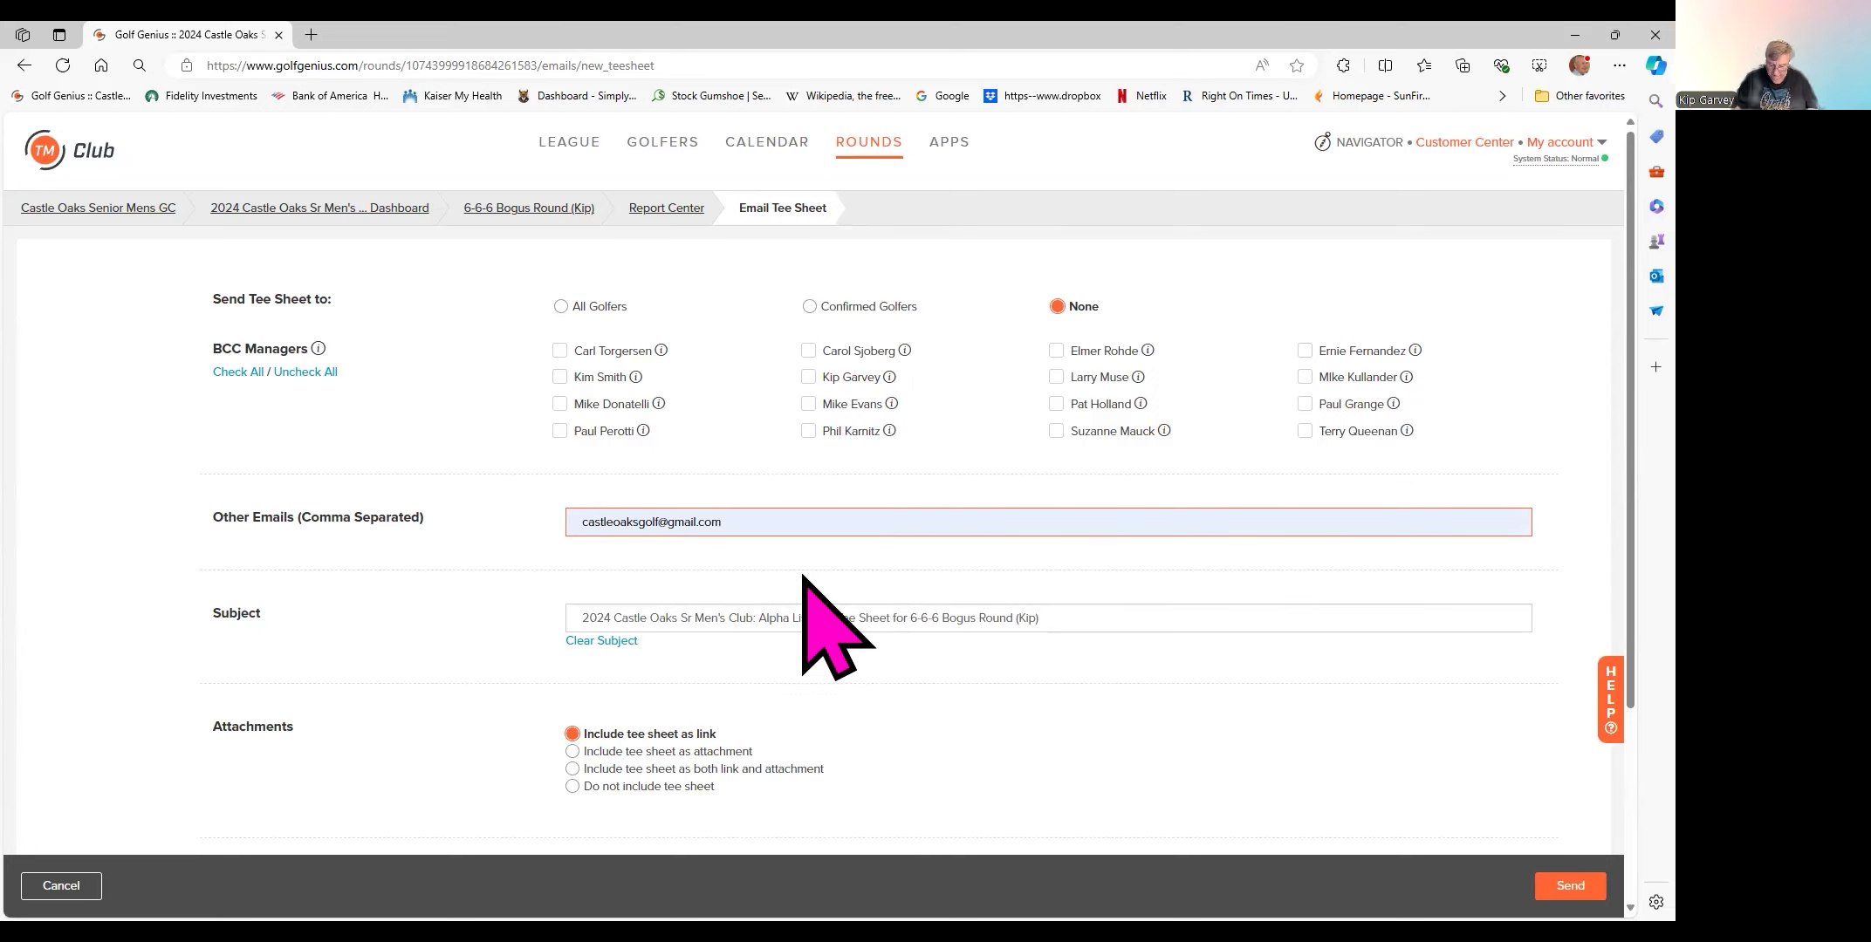
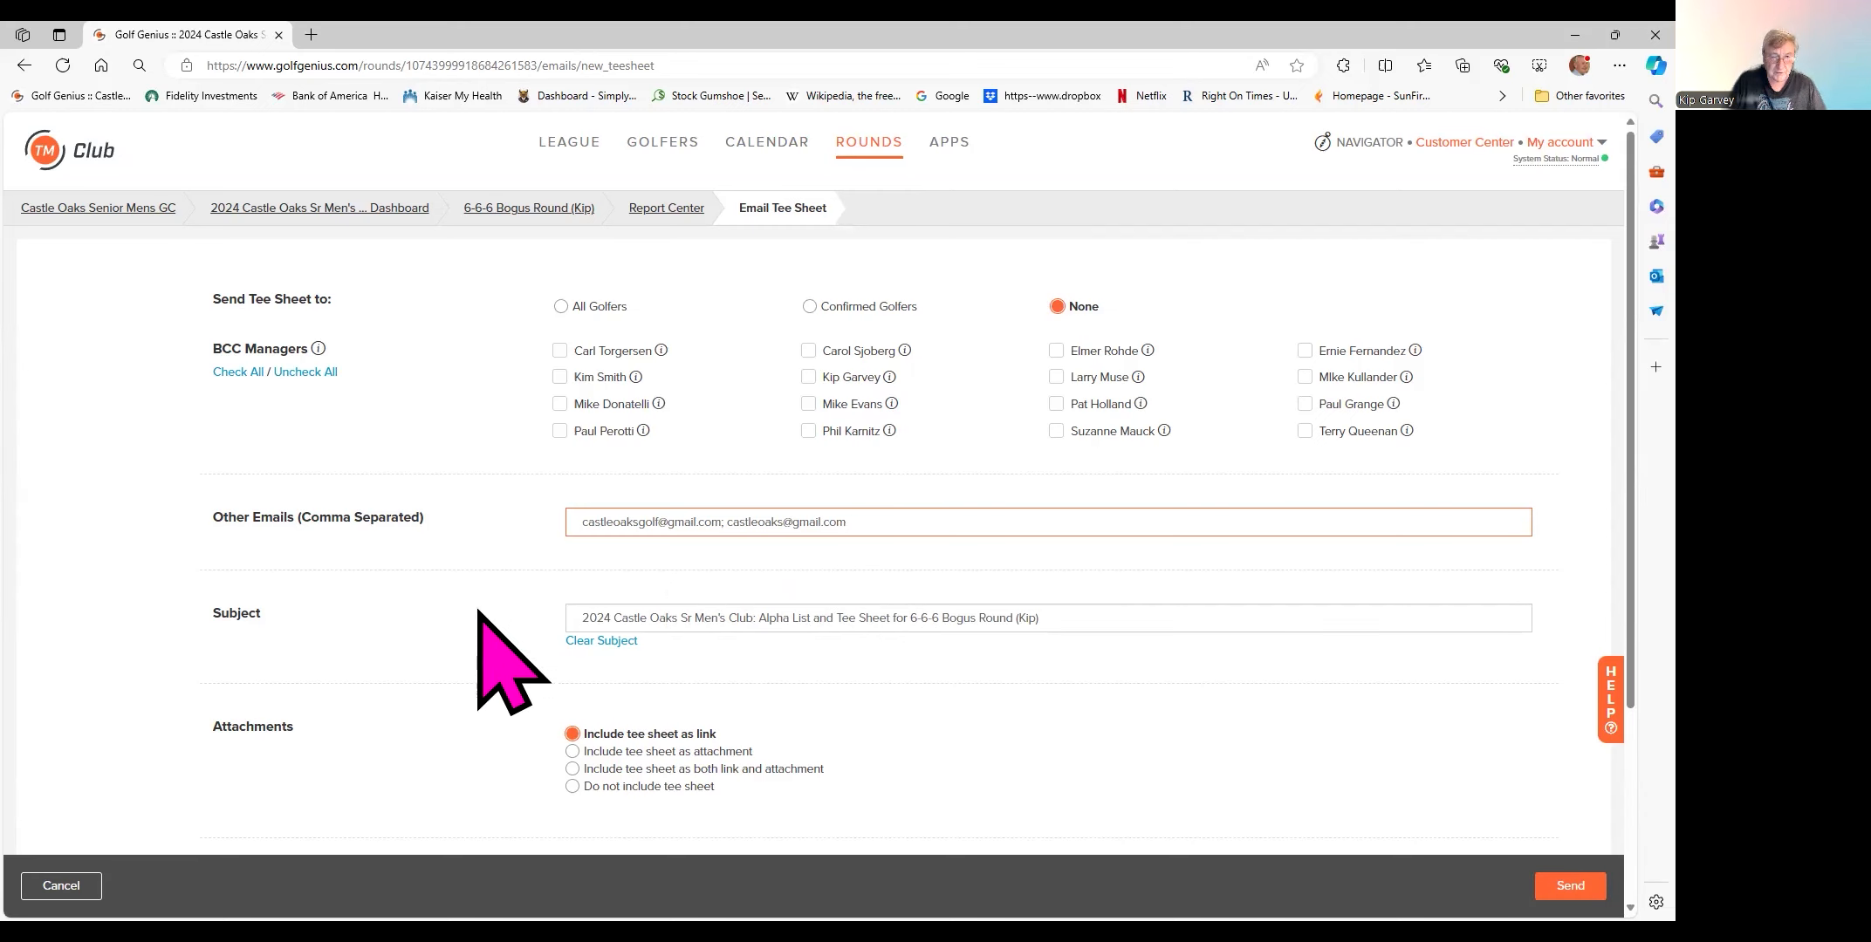
- Delete '2024 Castle Oaks' and 'Alpha List' from the email subject
scroll(1297, 641, down, 3)
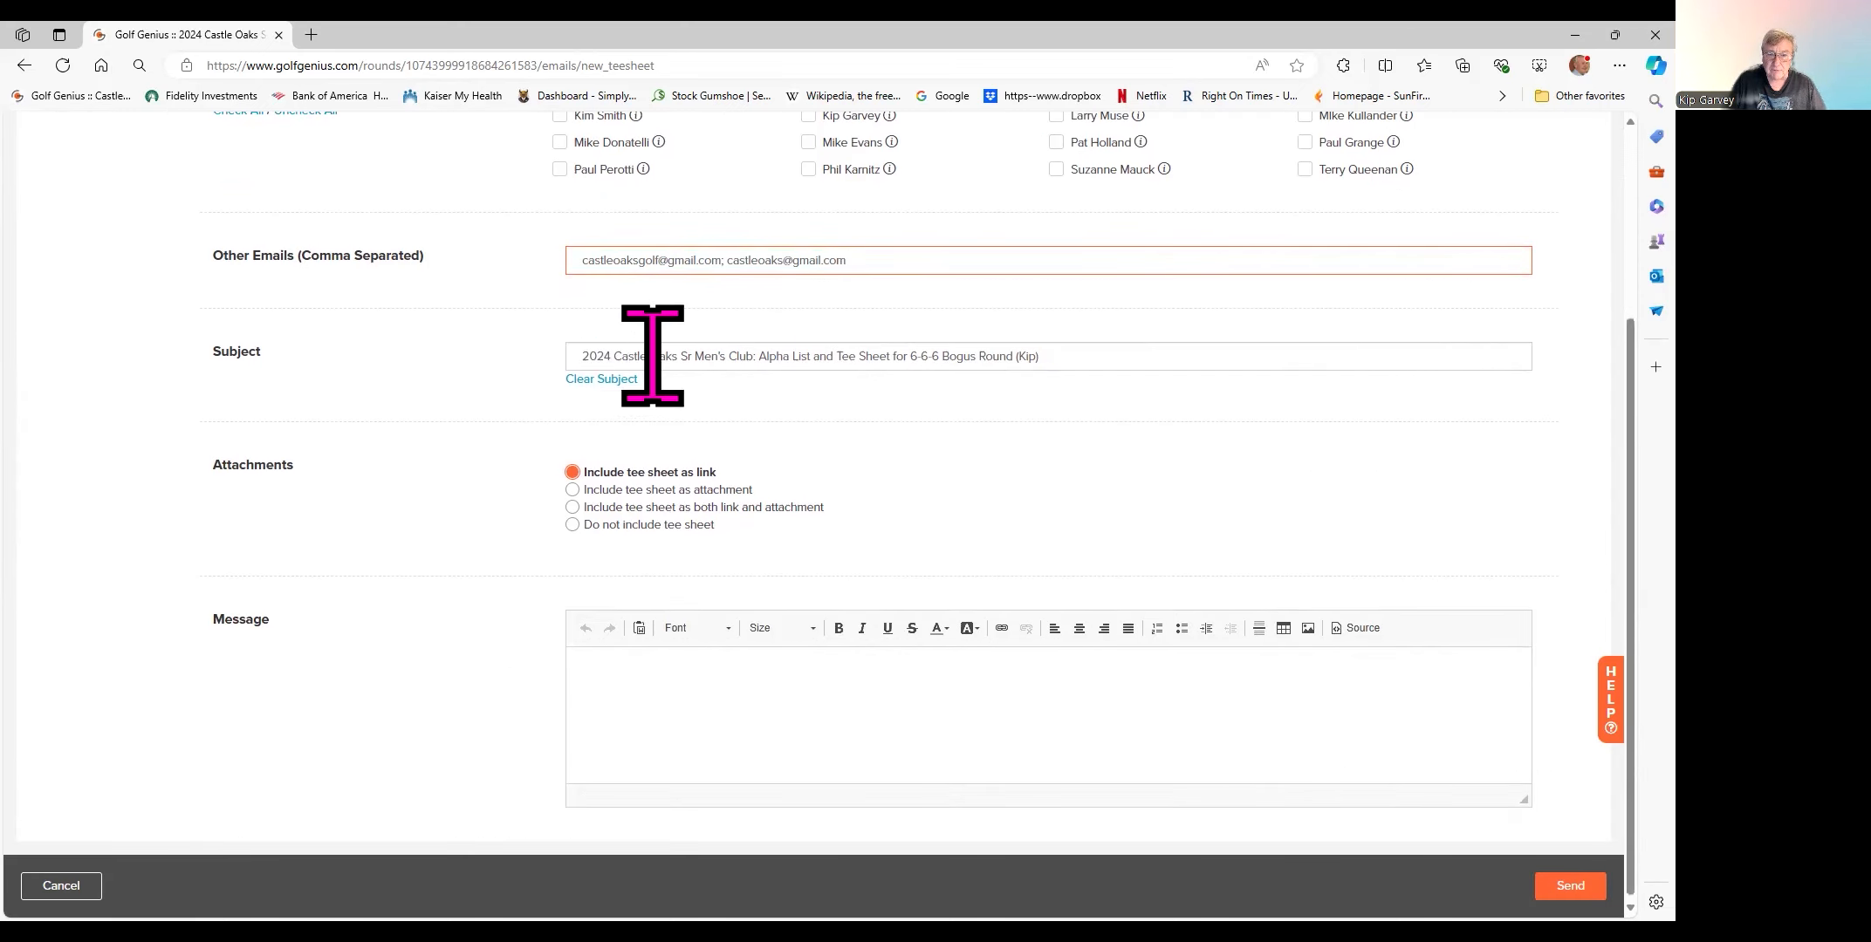
click(679, 356)
drag(679, 356, 583, 358)
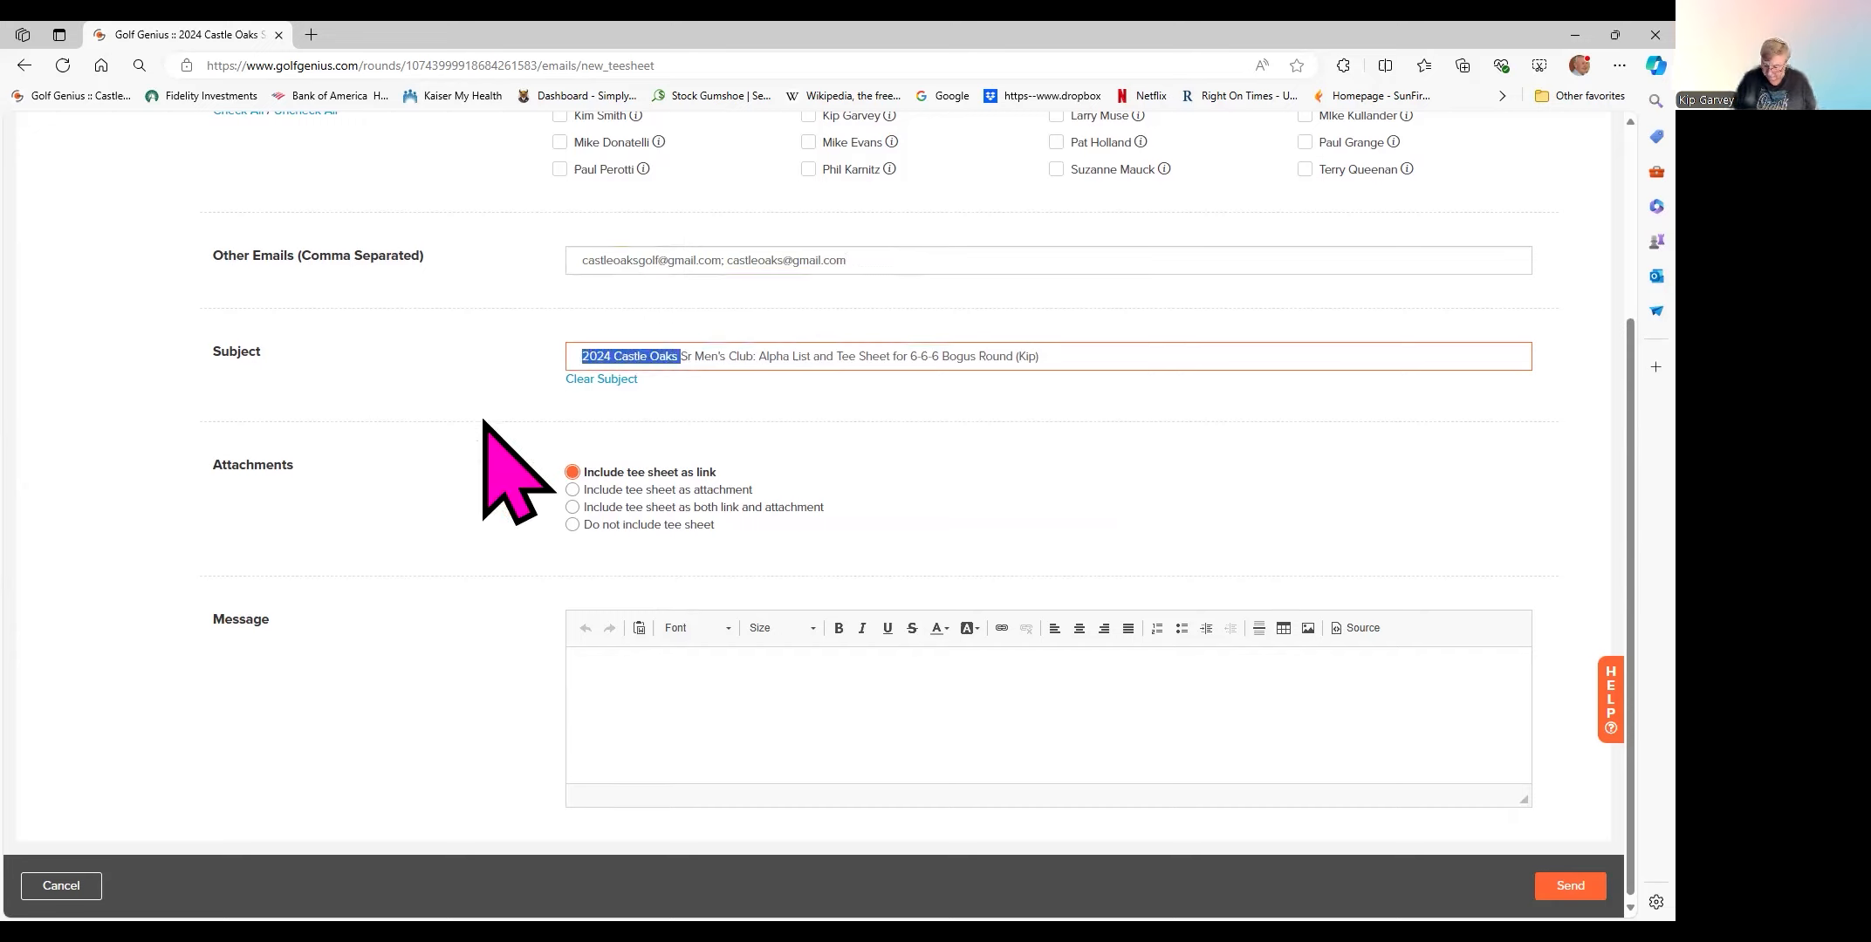
key(BackSpace)
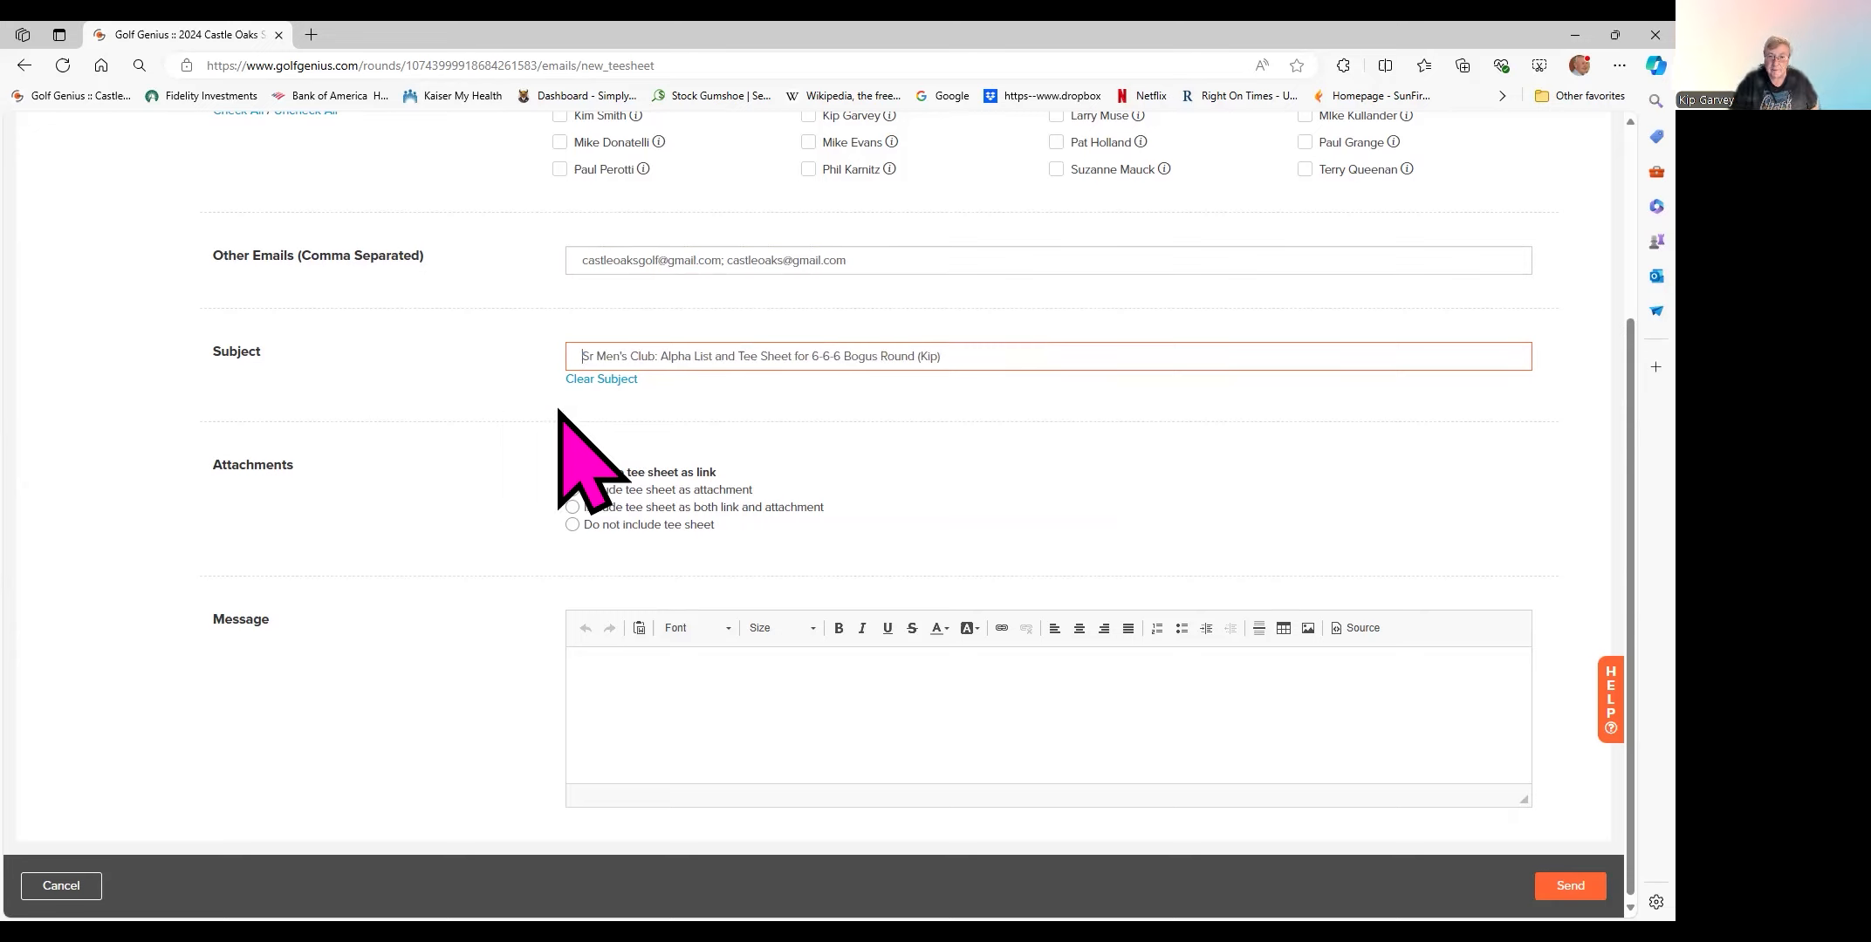
drag(663, 356, 731, 356)
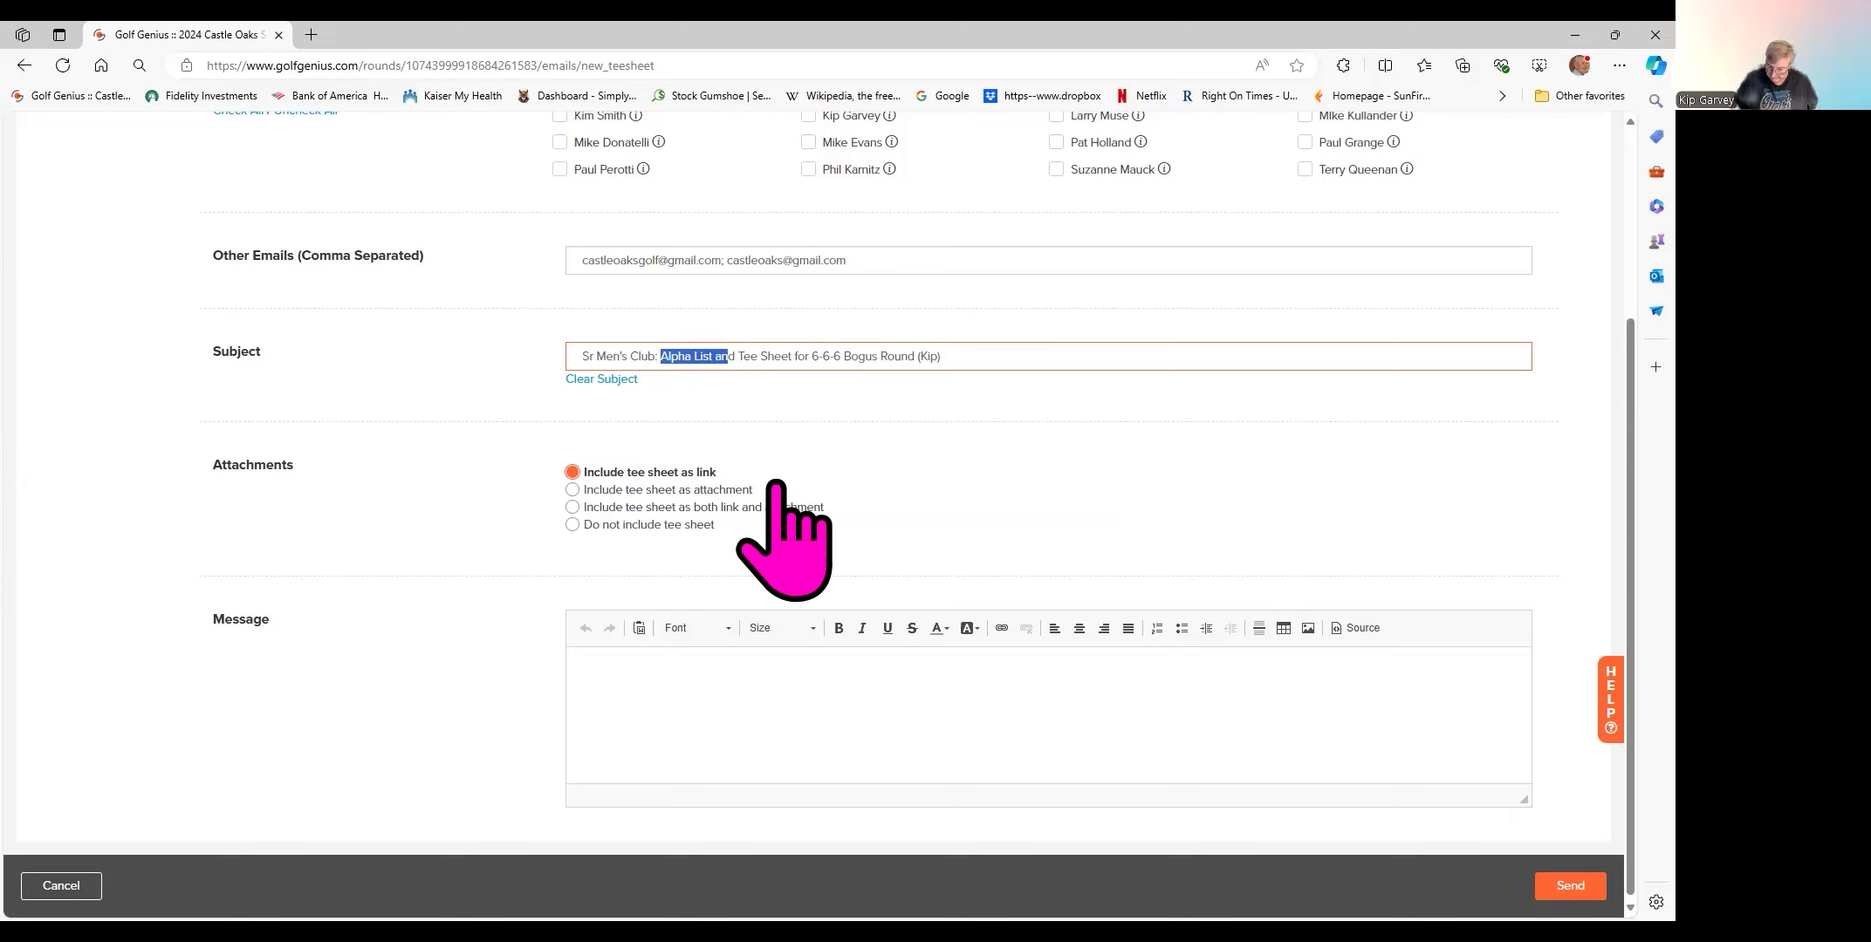
key(Delete)
key(Delete)
key(Delete)
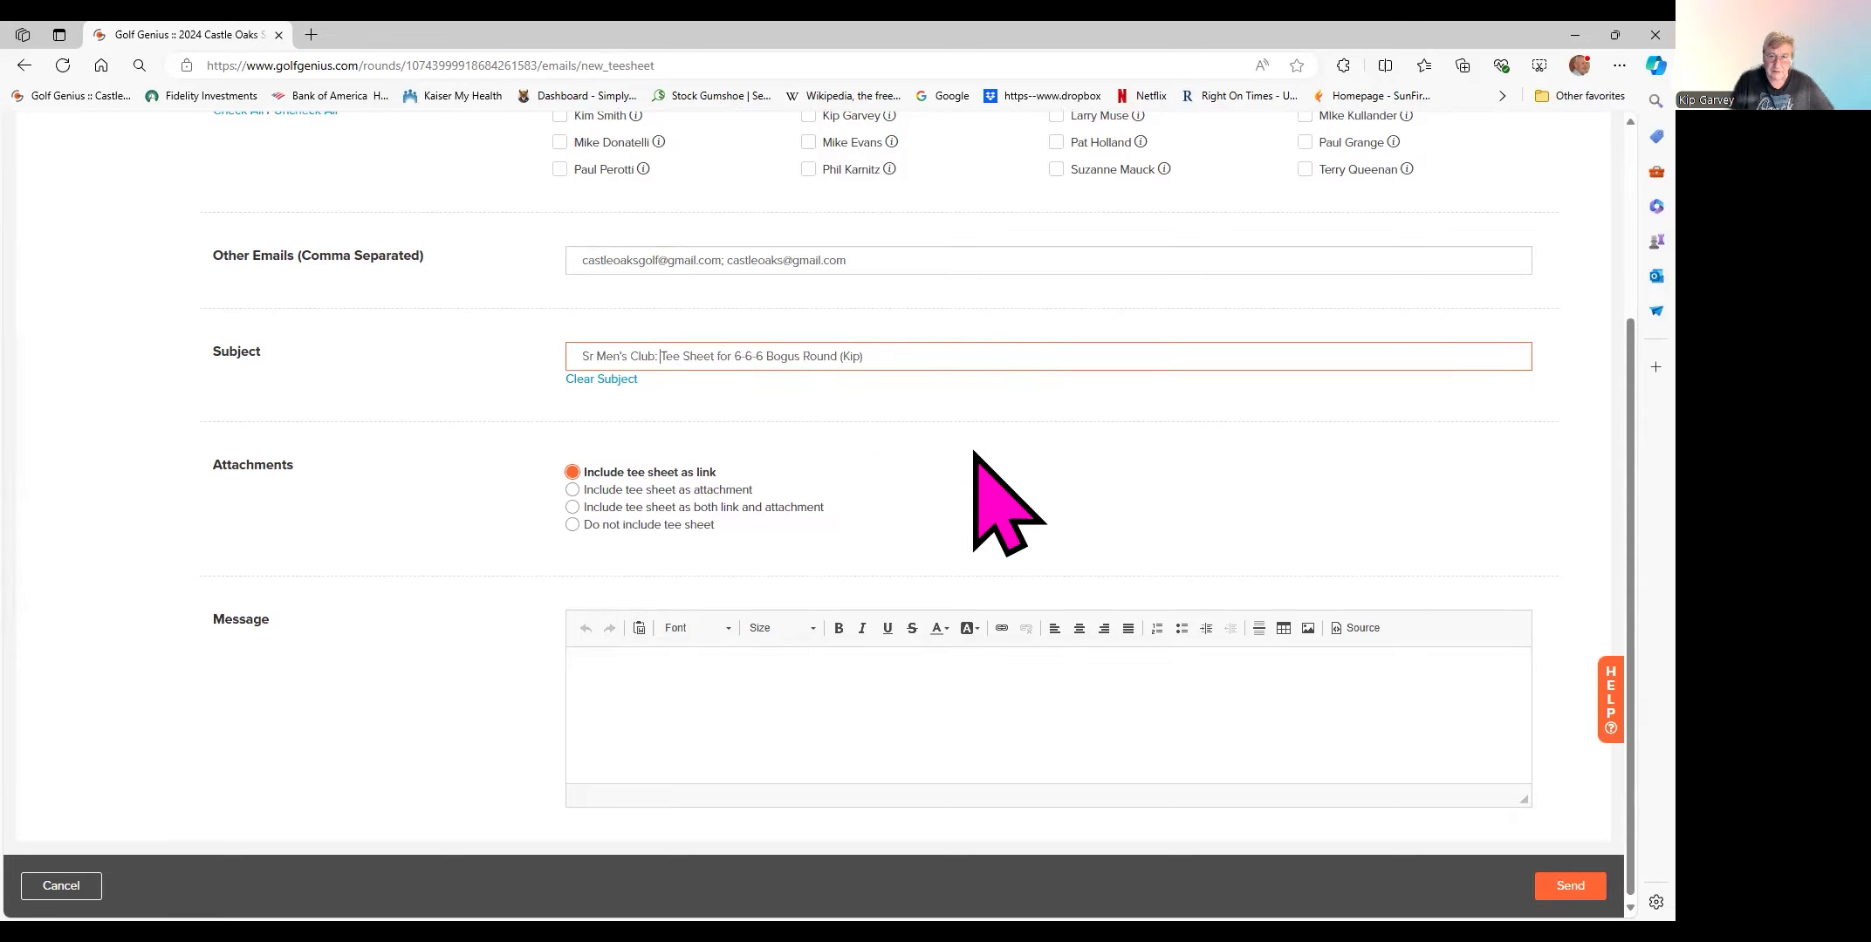
- Include the tee sheet as both a link and an attachment
click(573, 507)
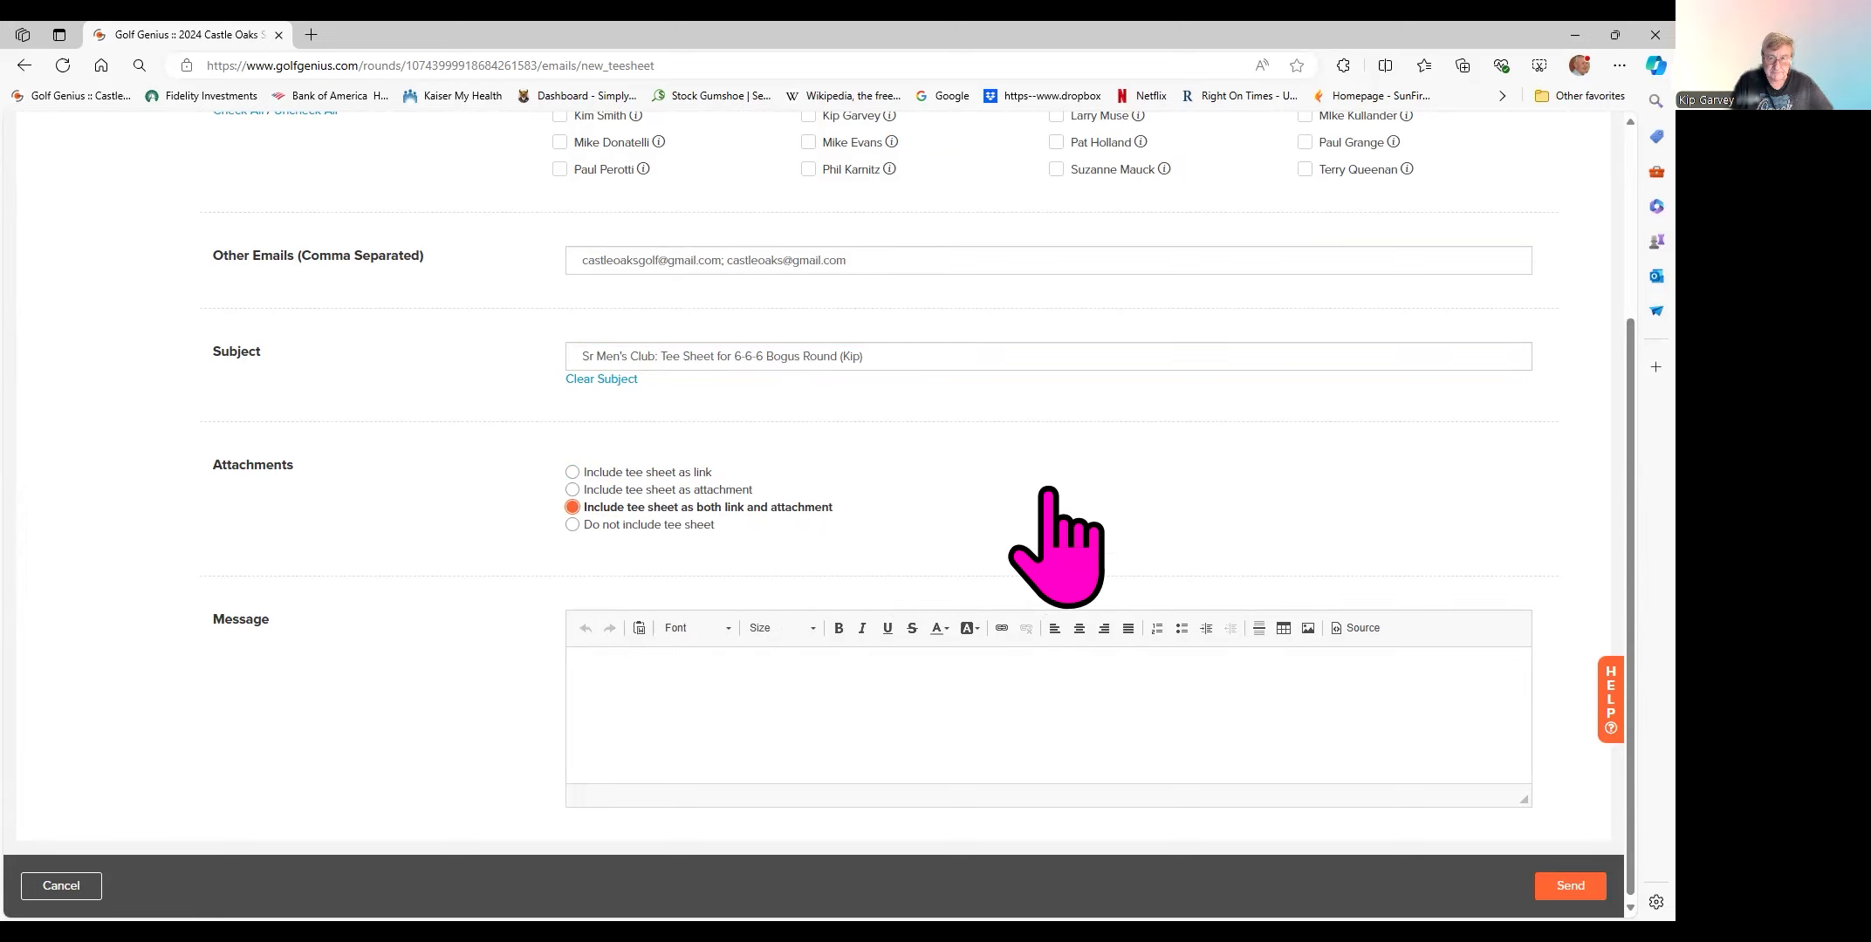
scroll(1048, 490, down, 1)
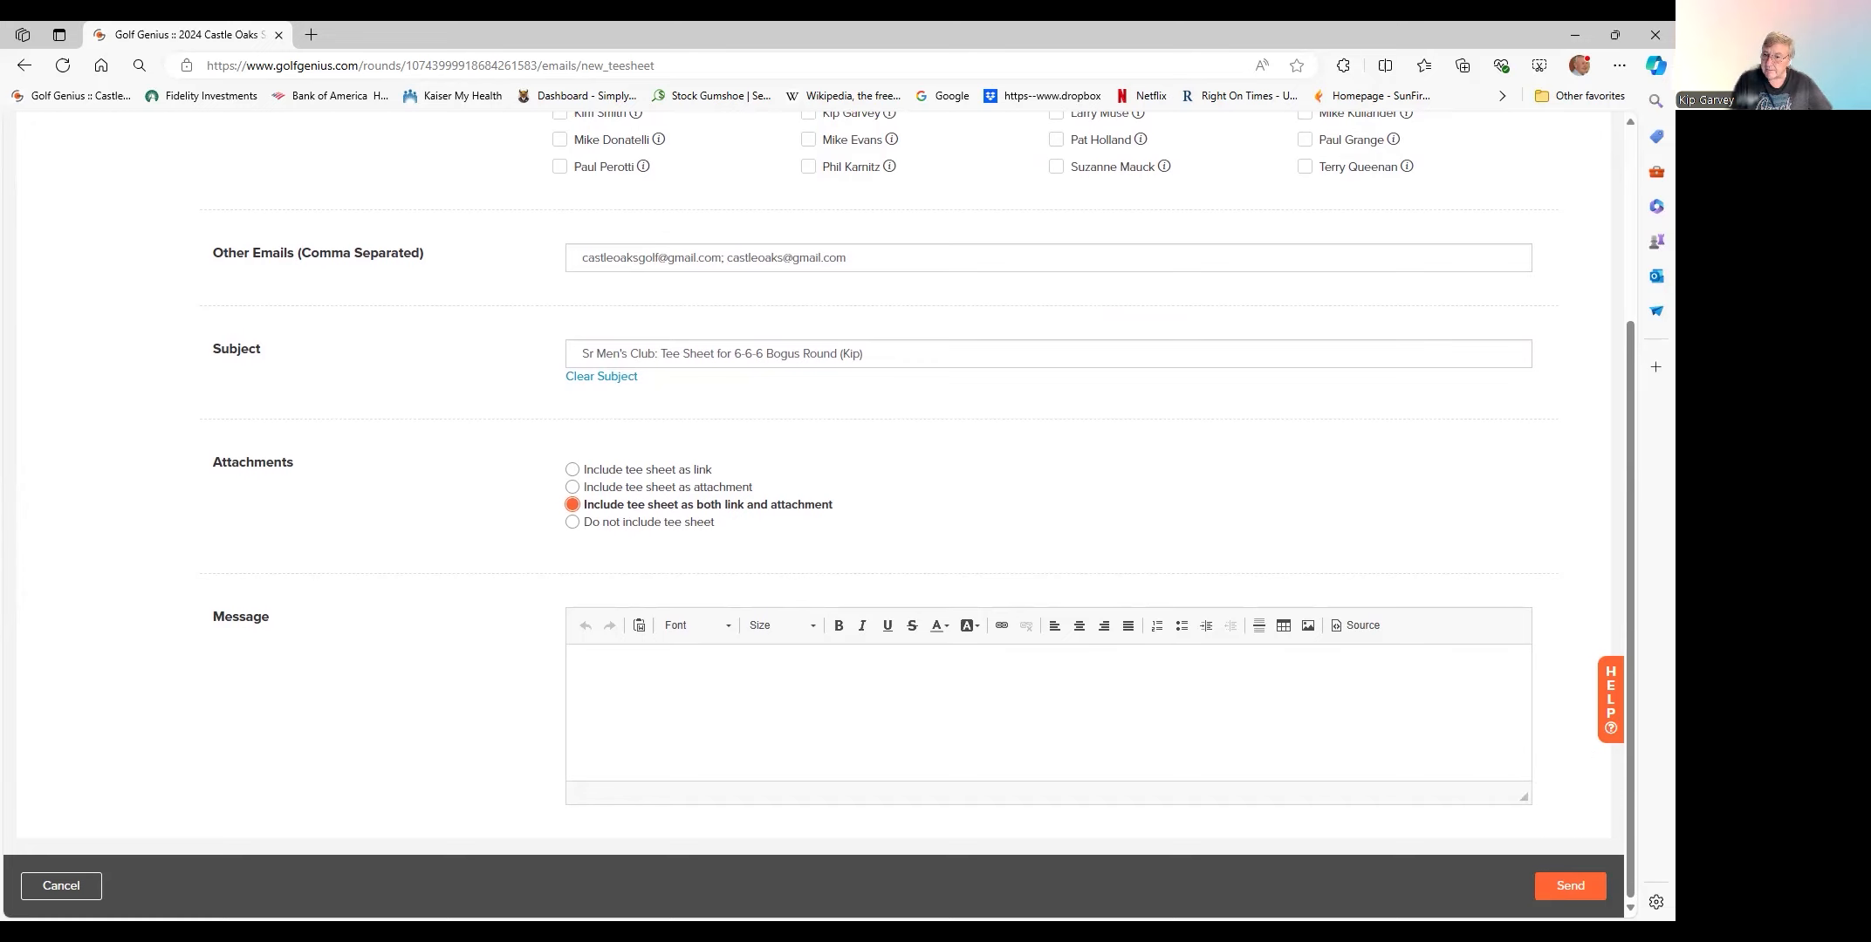
click(626, 689)
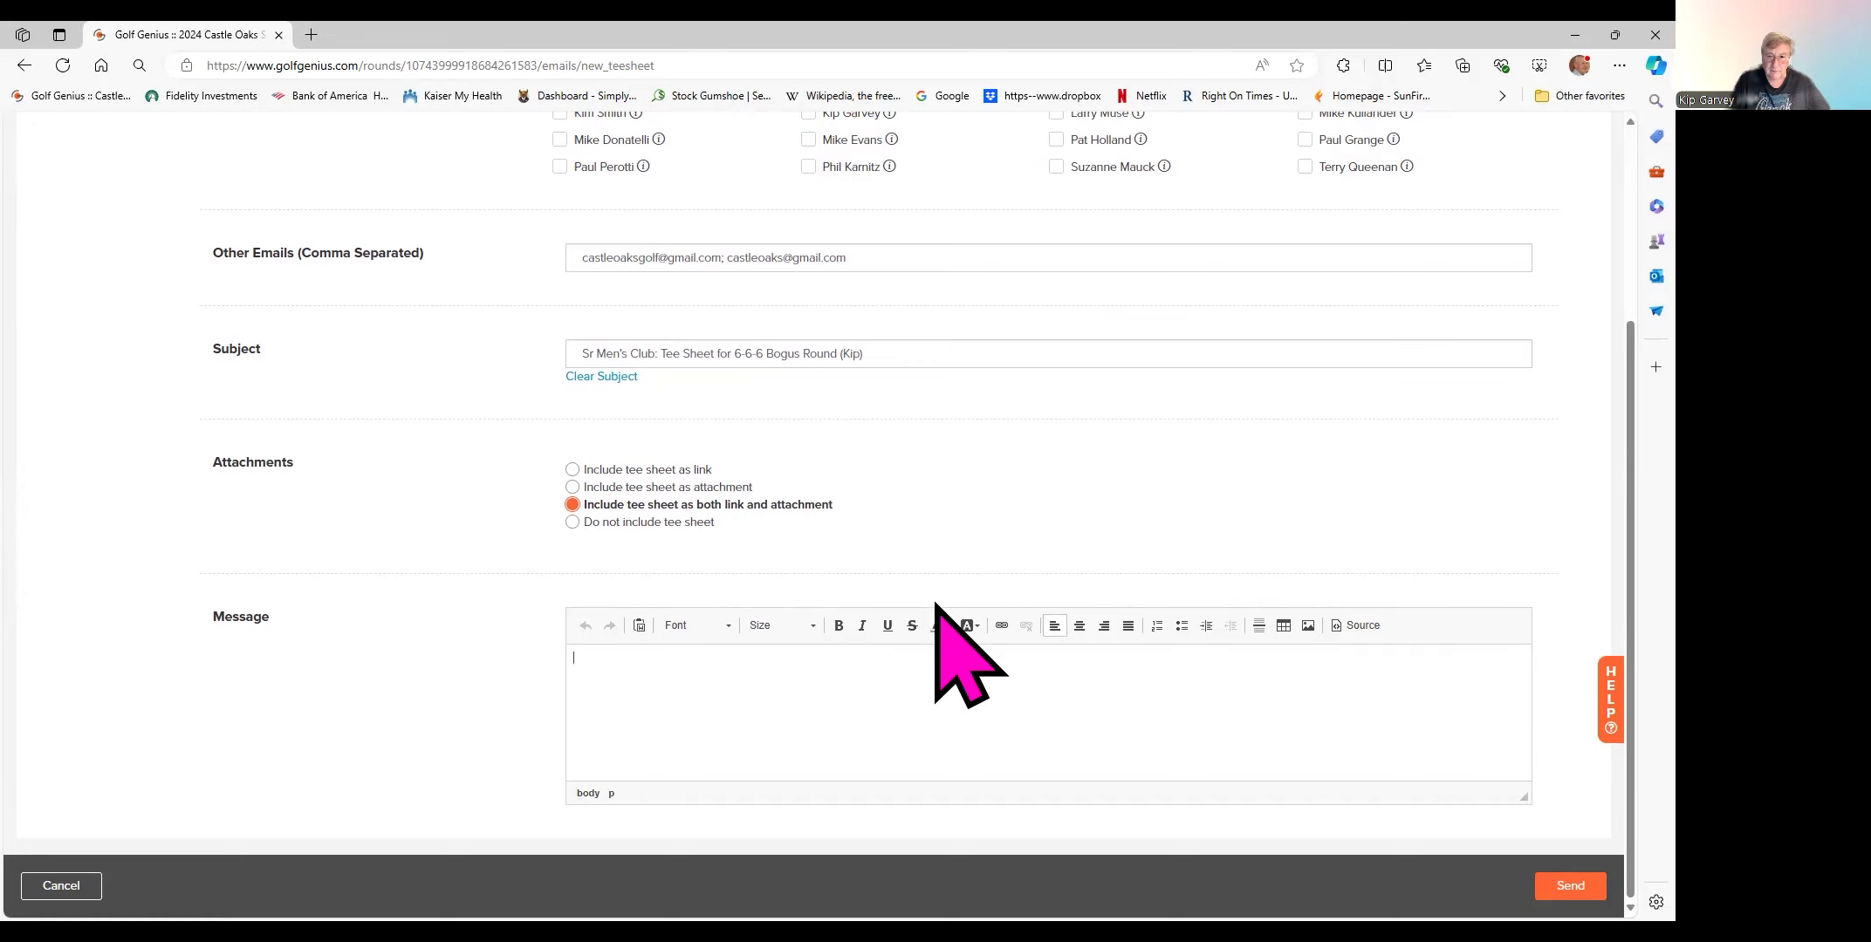
- At size 14, write 'ADDITIONS AND CANCELLATIONS: CONTACT' the organizer 'by text' with their phone number
click(816, 627)
click(833, 790)
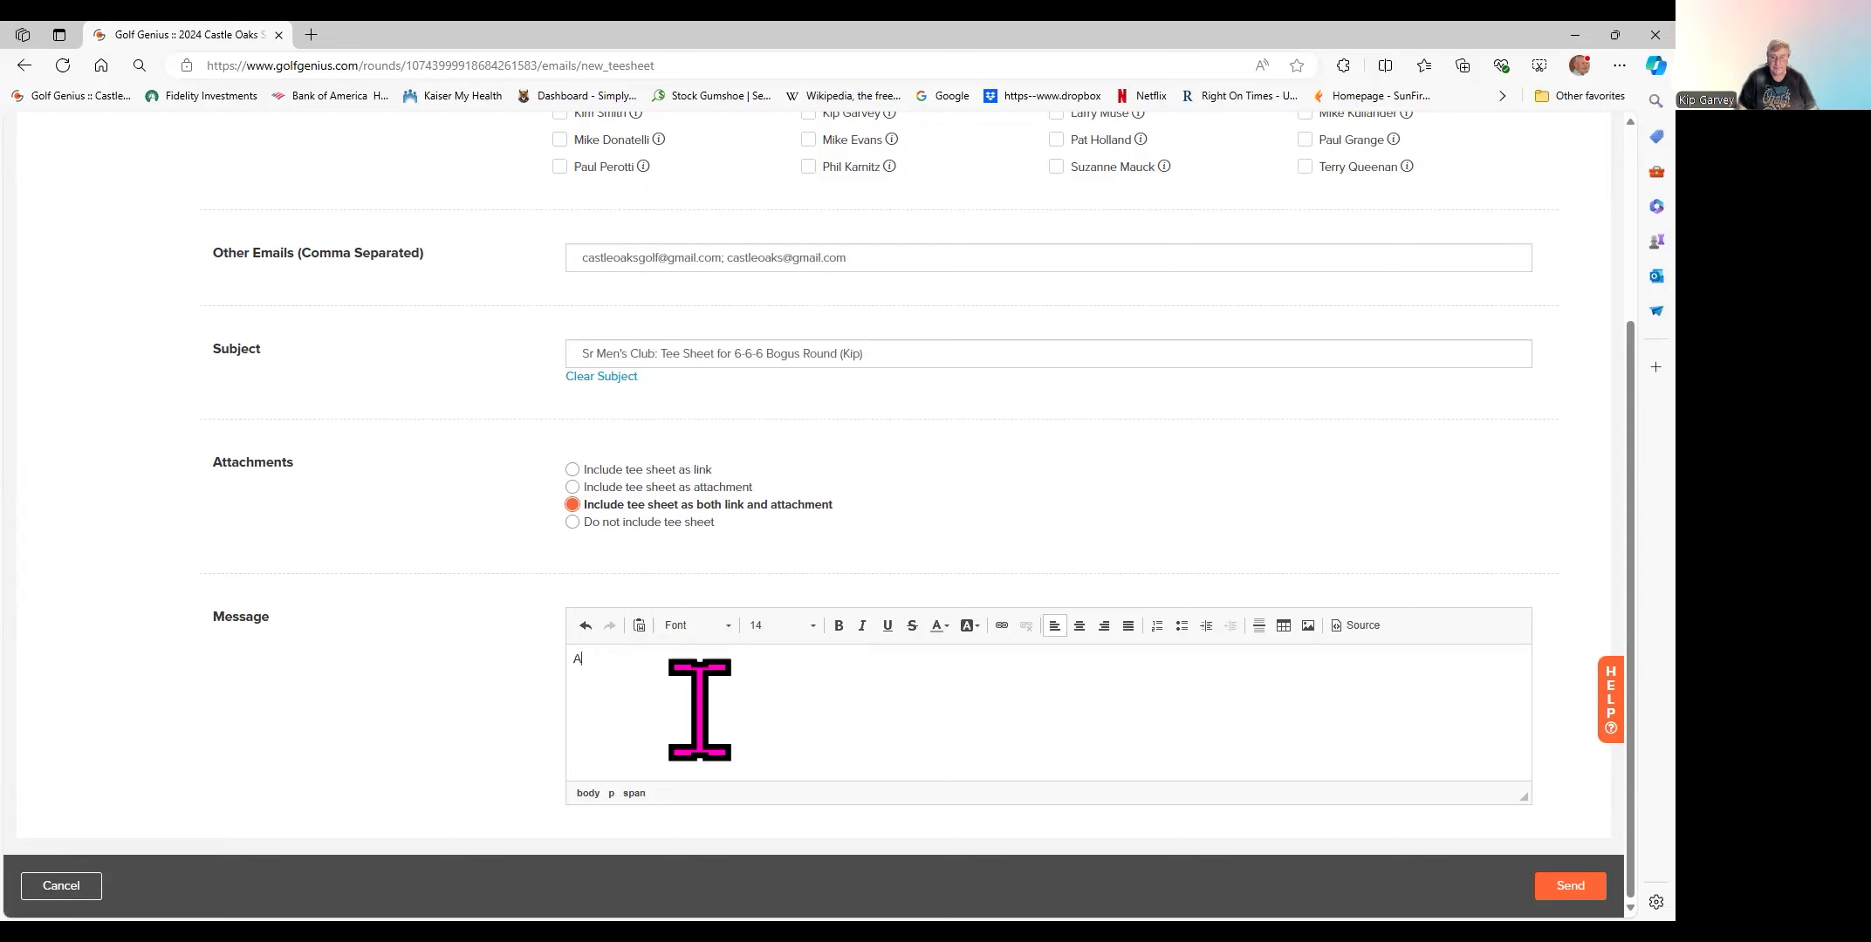
text(ADDITIONS AND CANCELLATIONS)
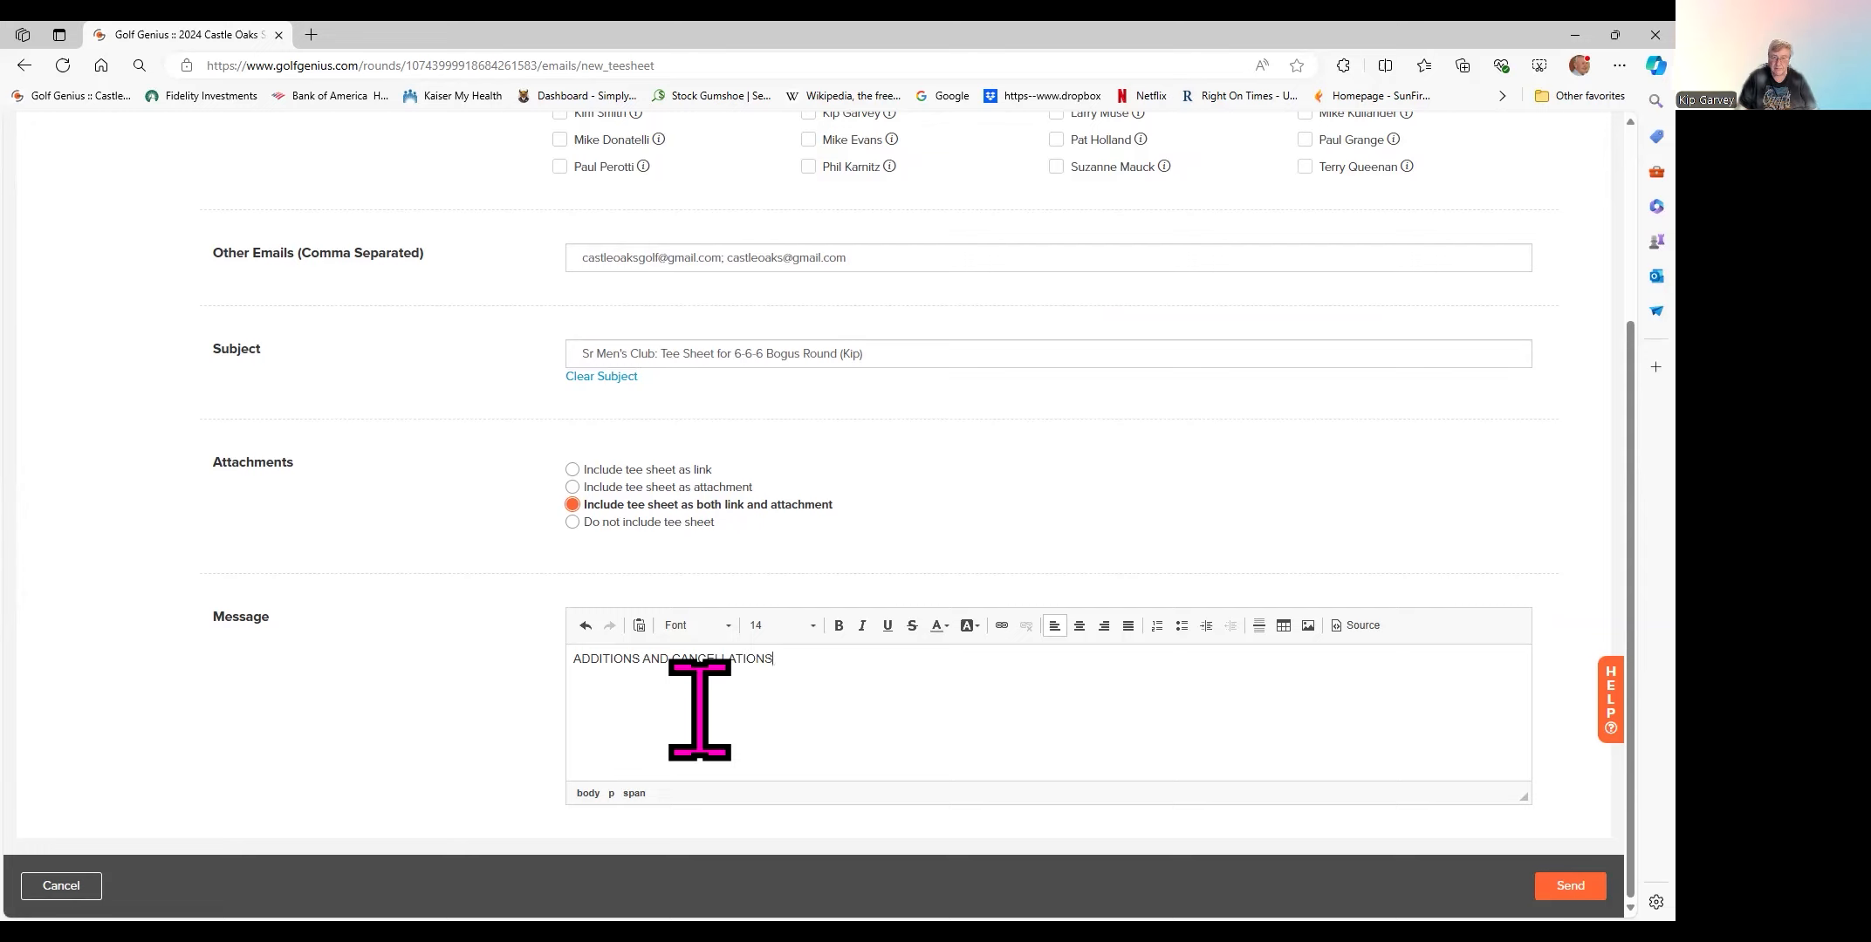
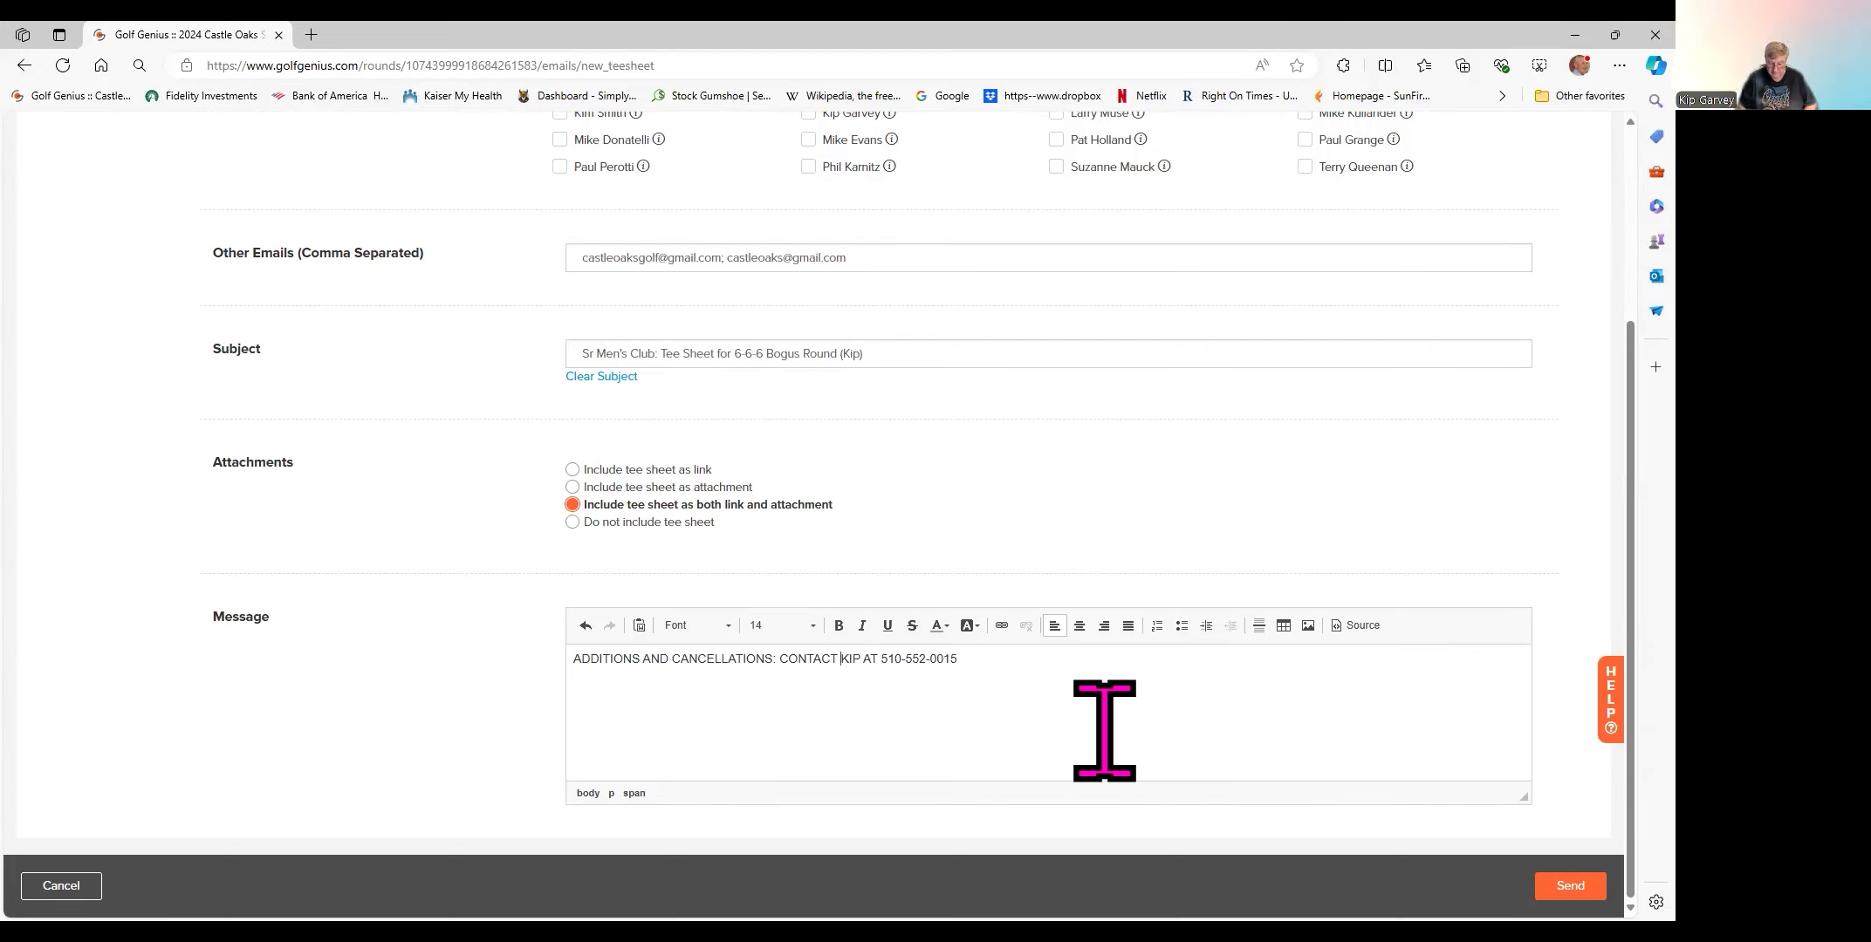
text(by tex)
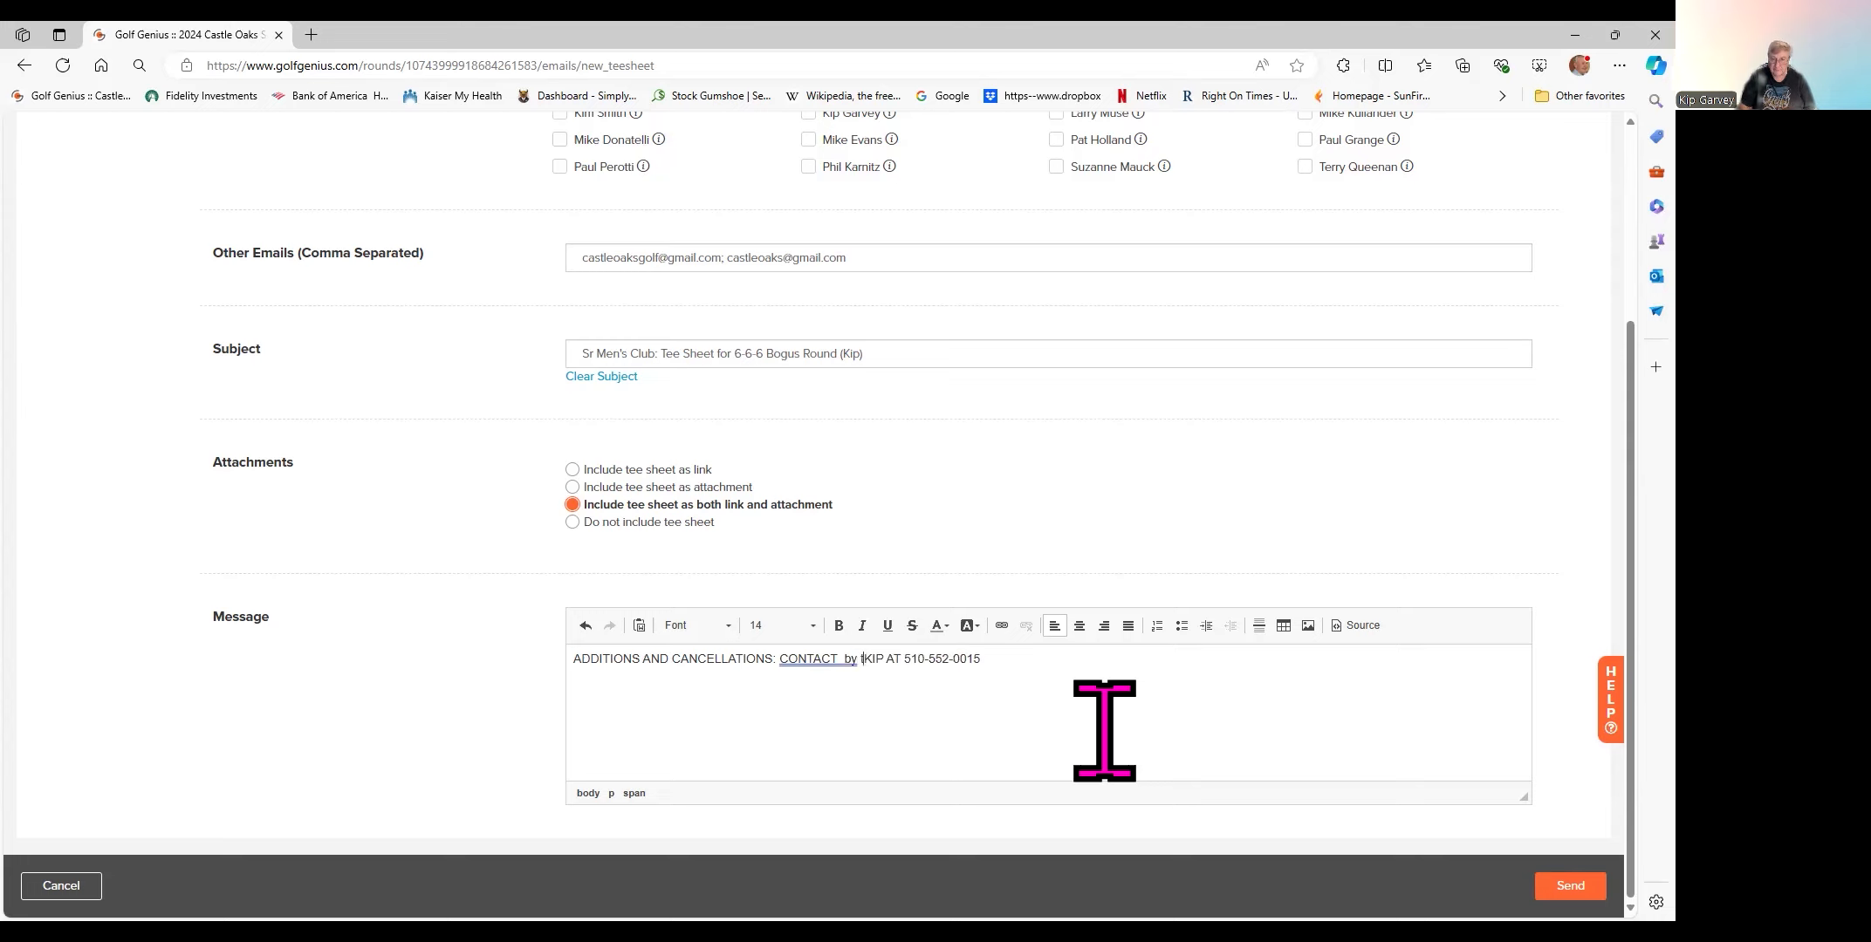
text(t)
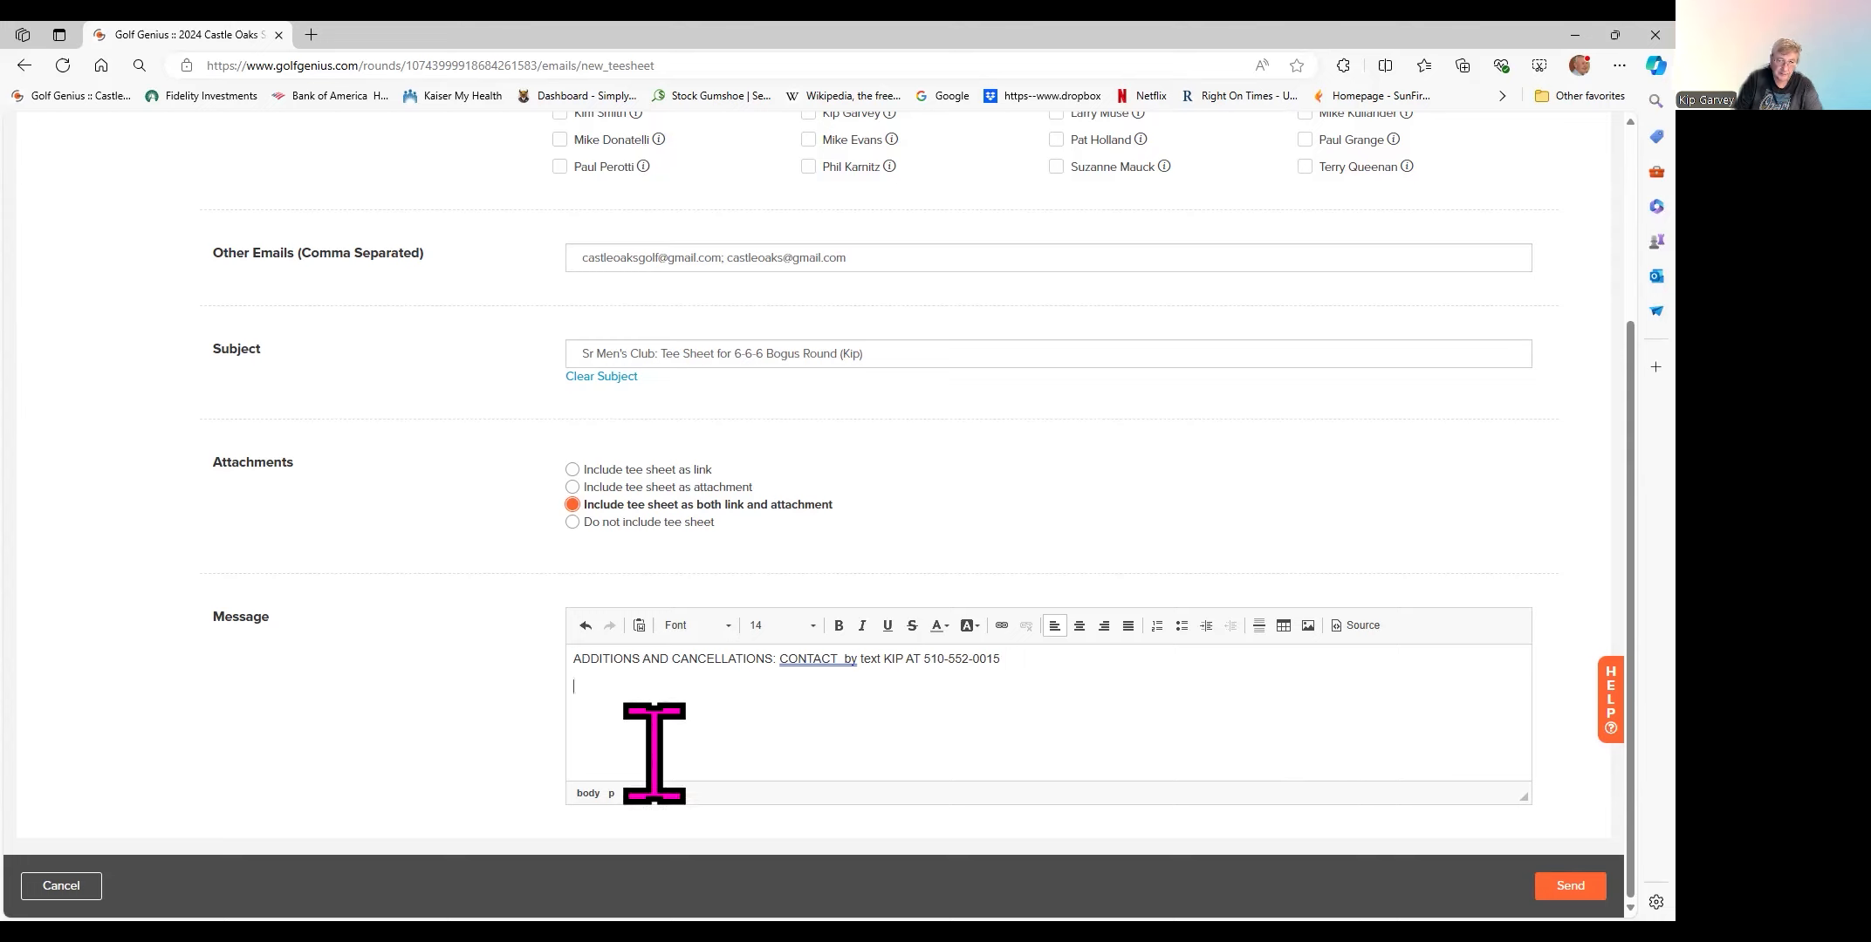
click(639, 721)
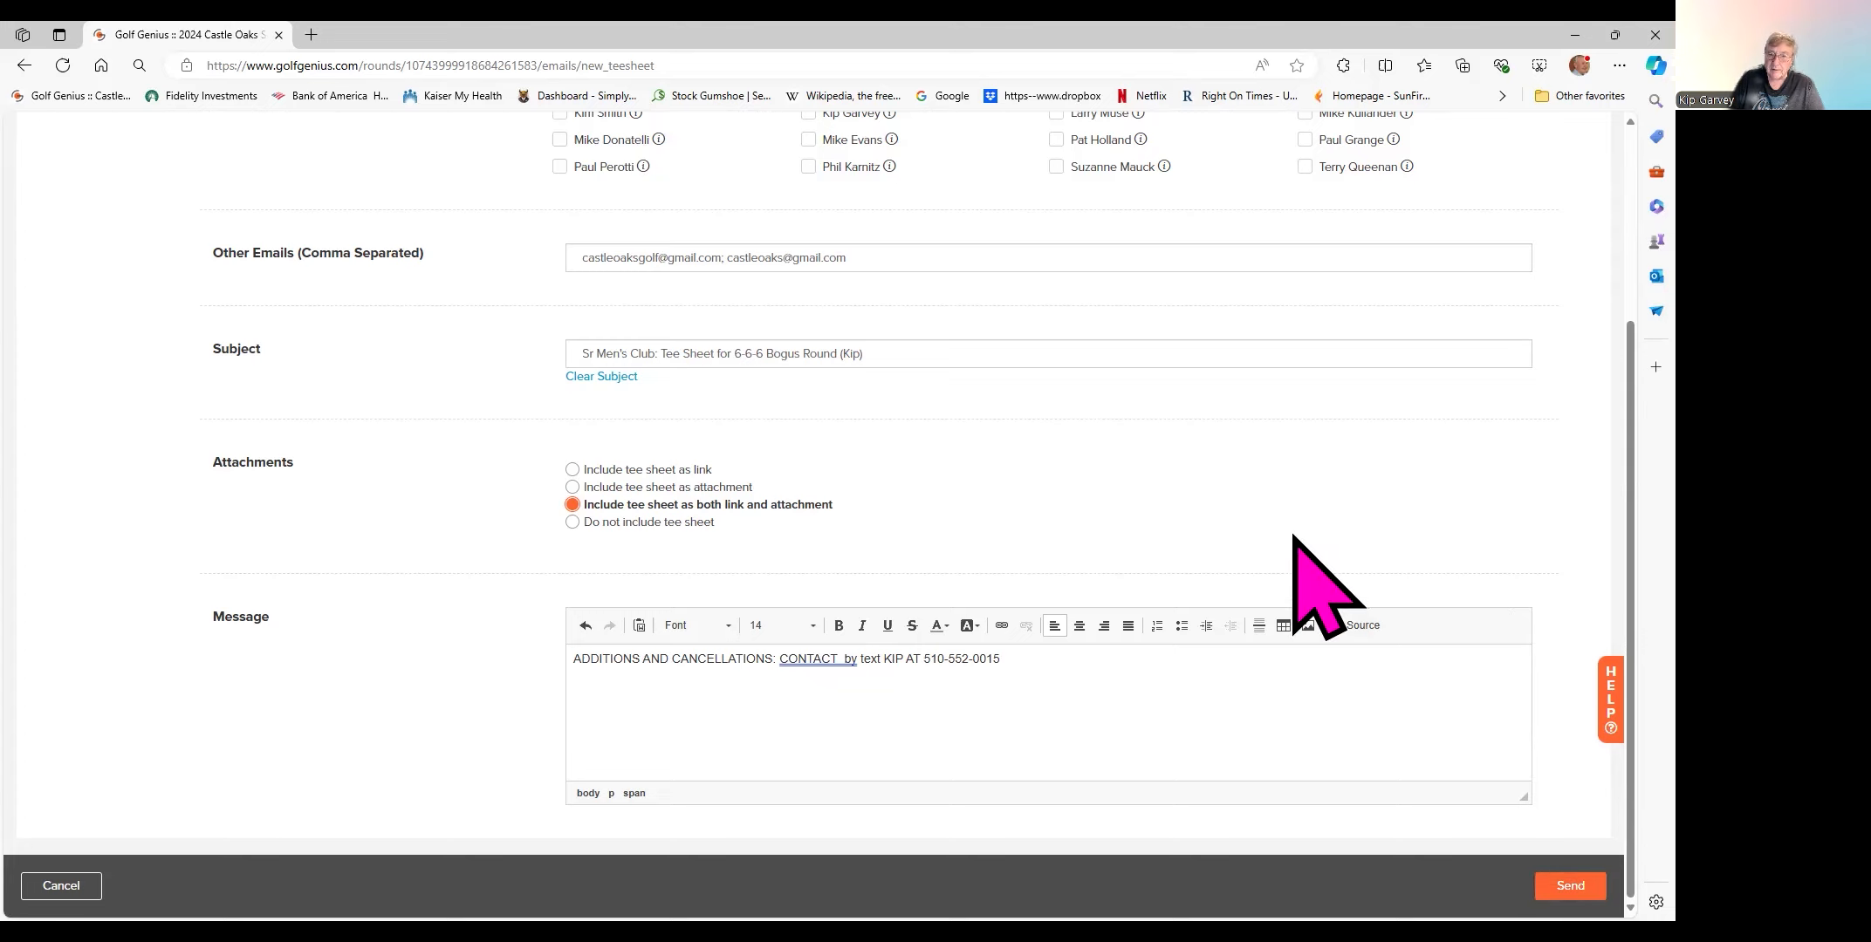
- Leave the email form for the 6-6-6 Bogus Round overview
scroll(1318, 576, up, 3)
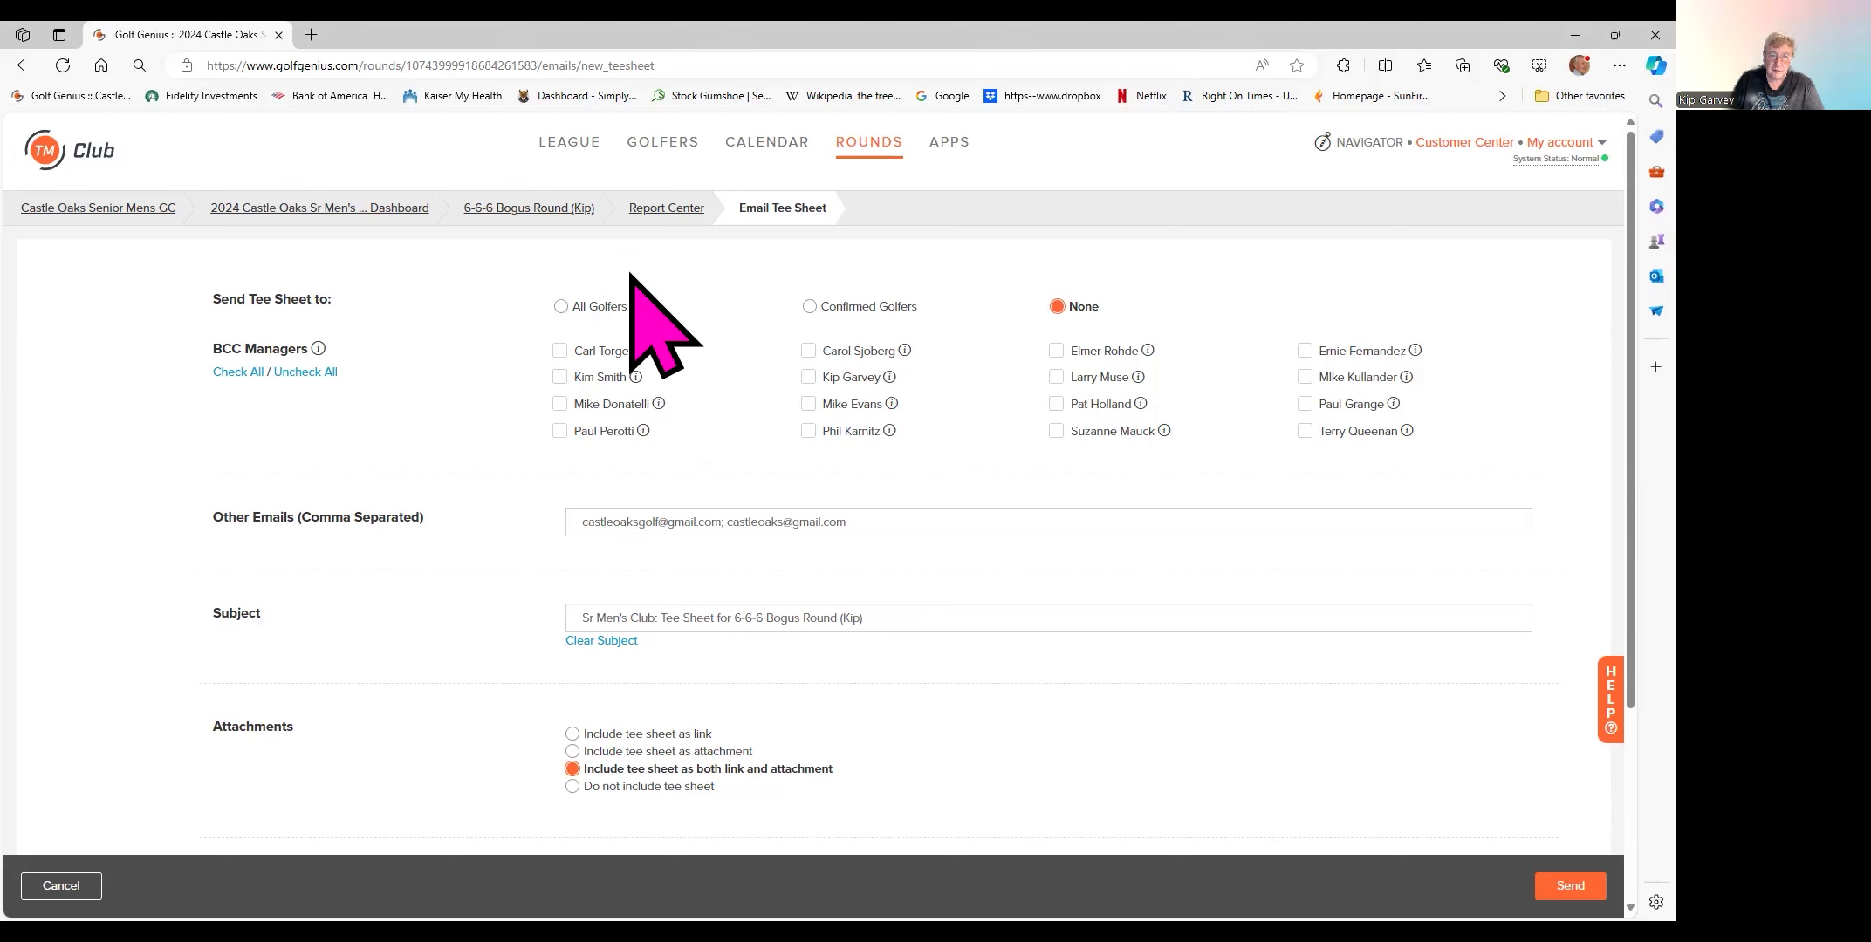
click(534, 207)
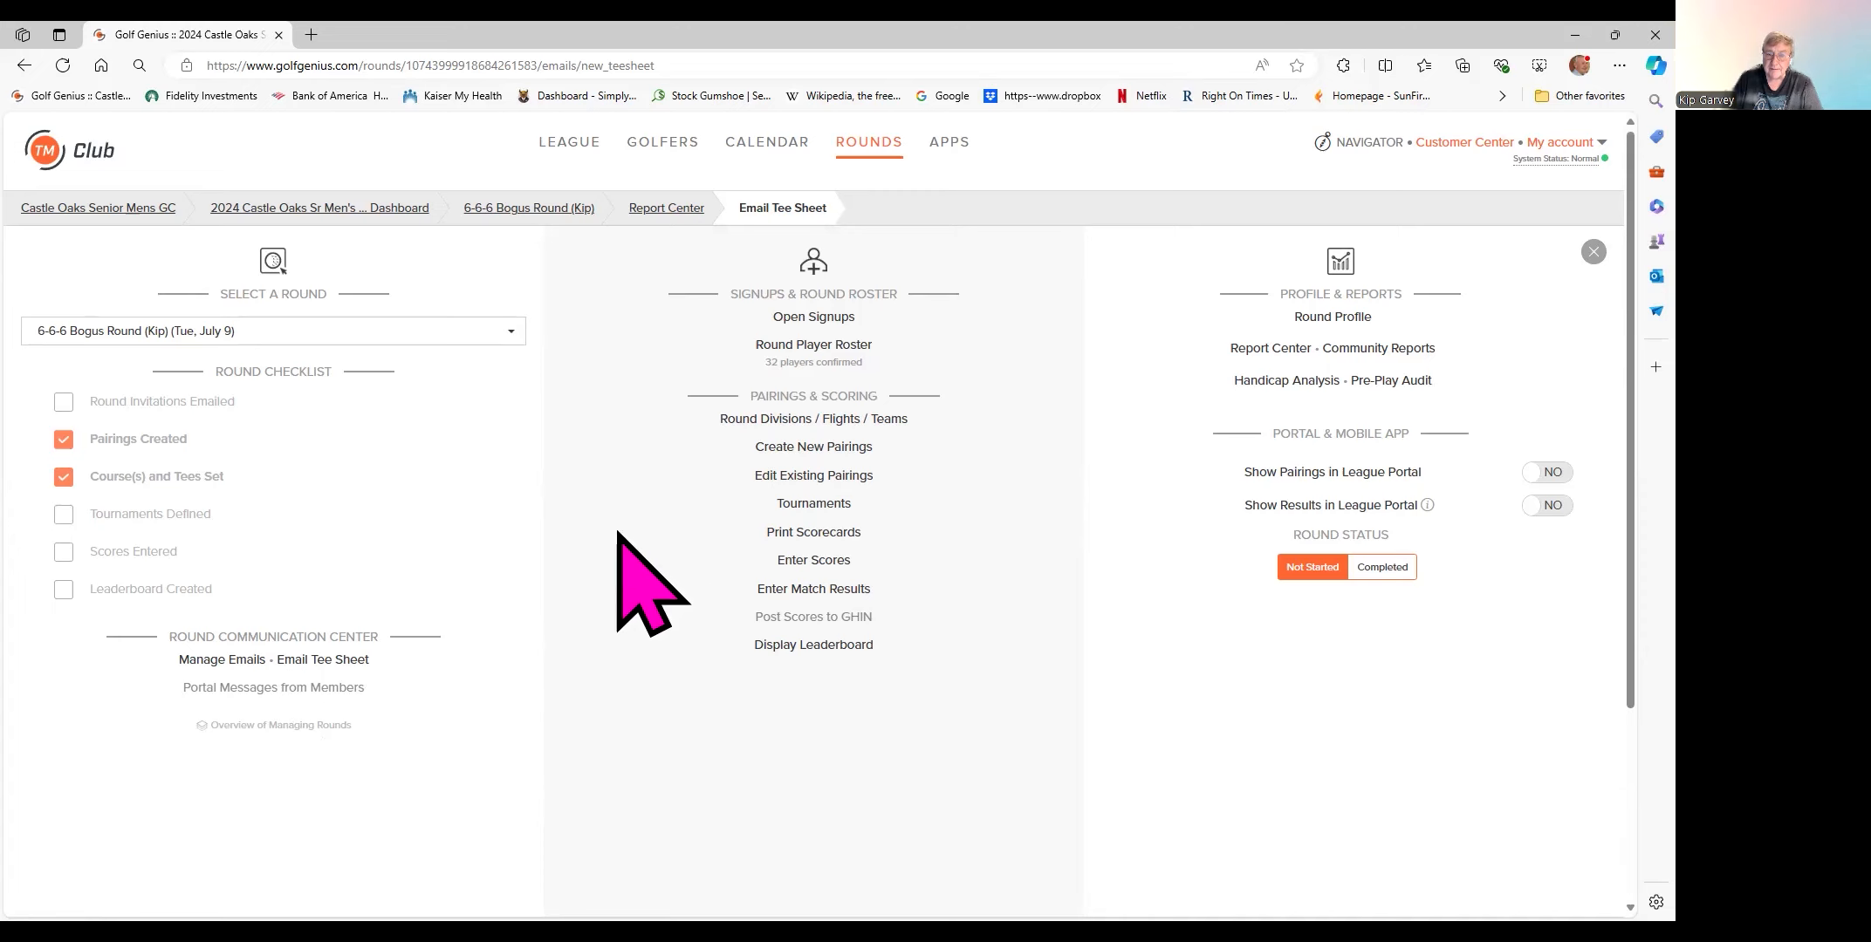
- Open the round's player roster, discarding the unsent email, and select the 19.9-index golfer
click(796, 347)
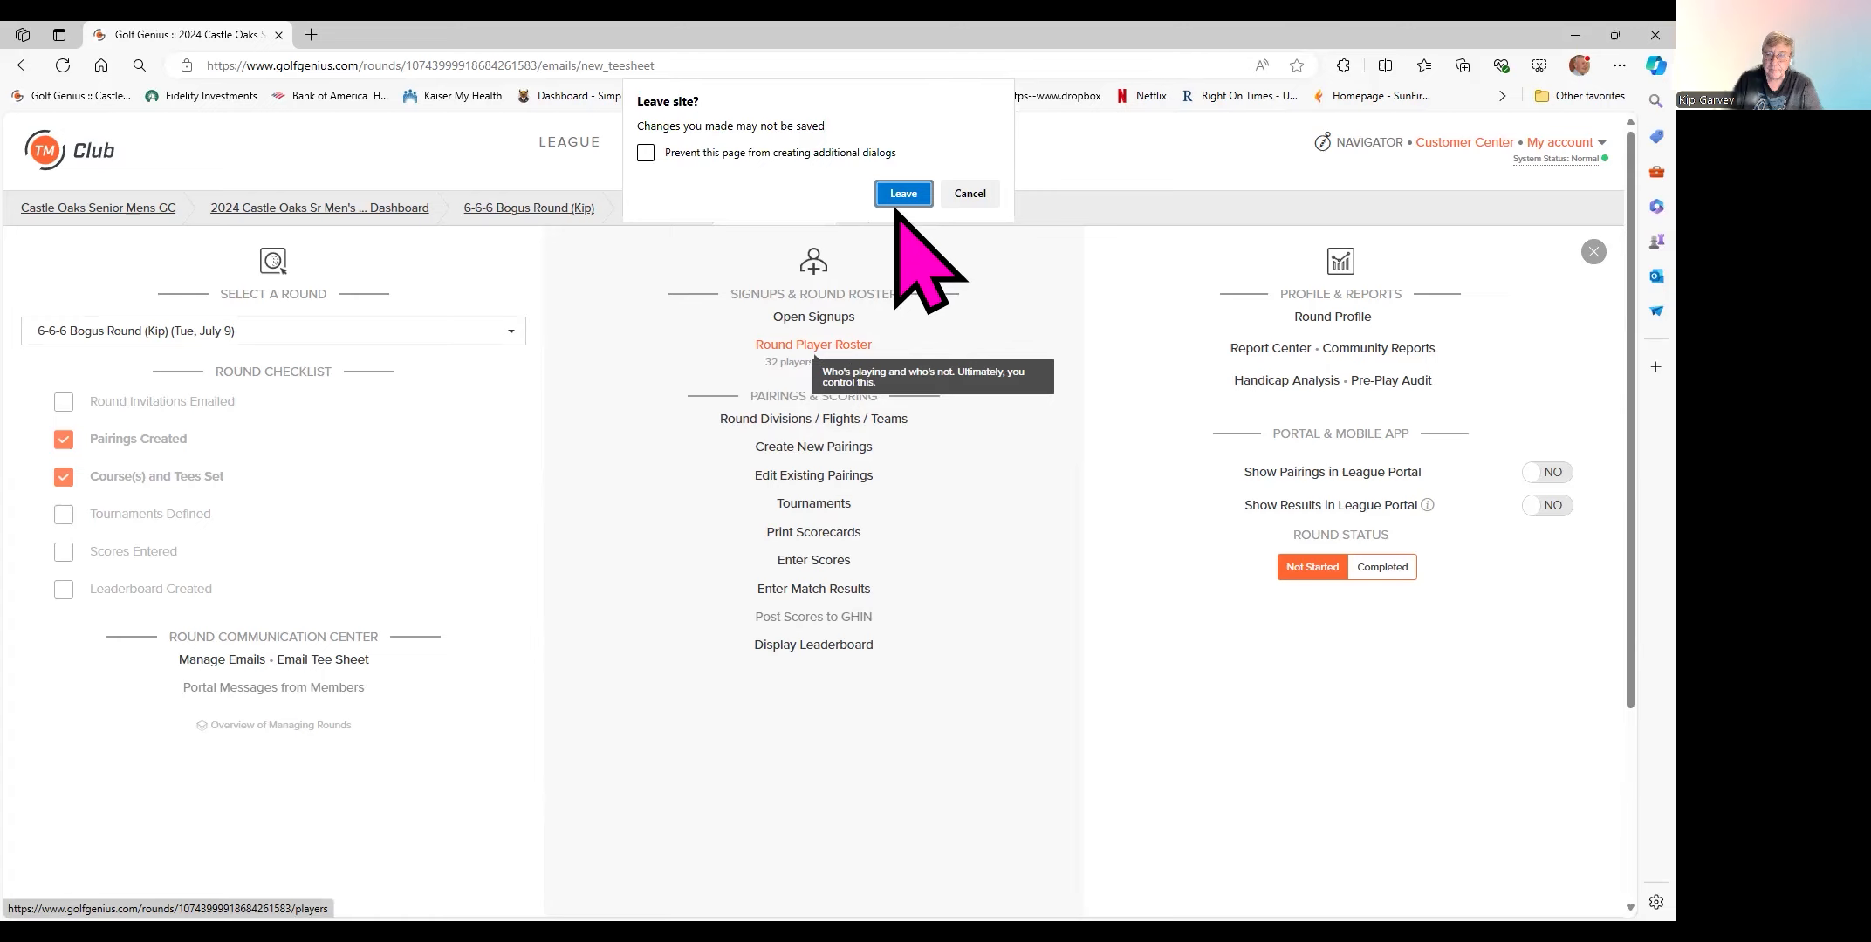
click(904, 194)
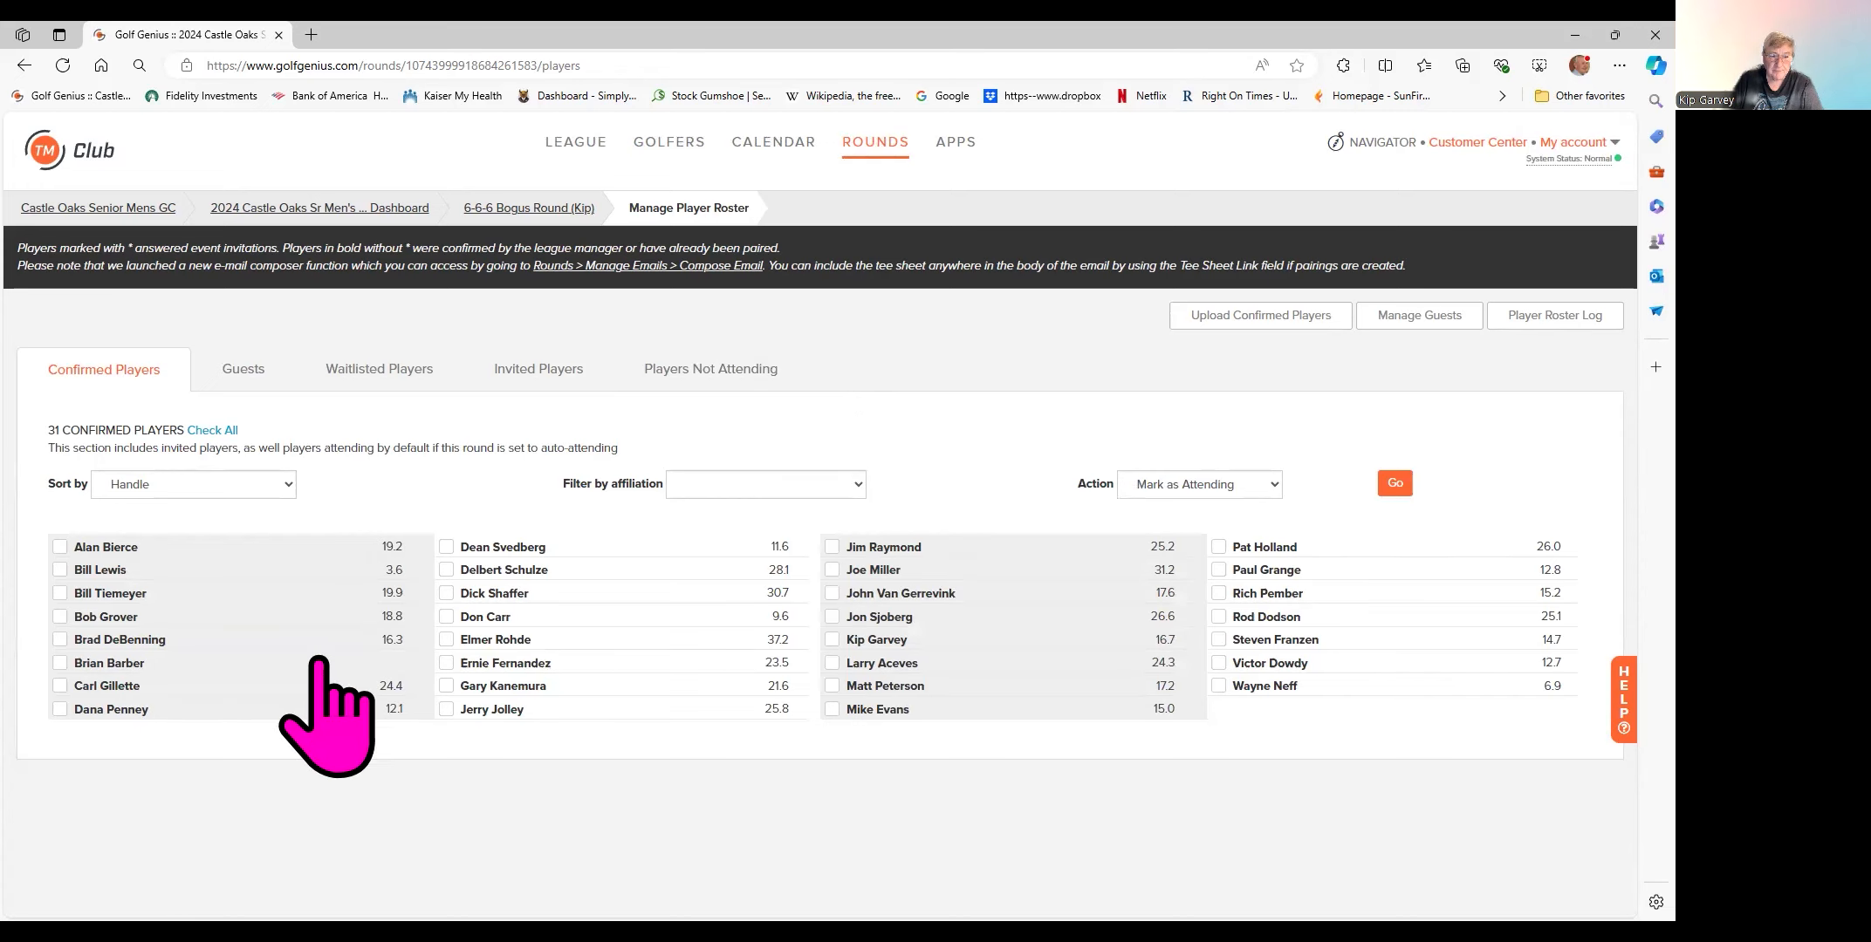
click(86, 597)
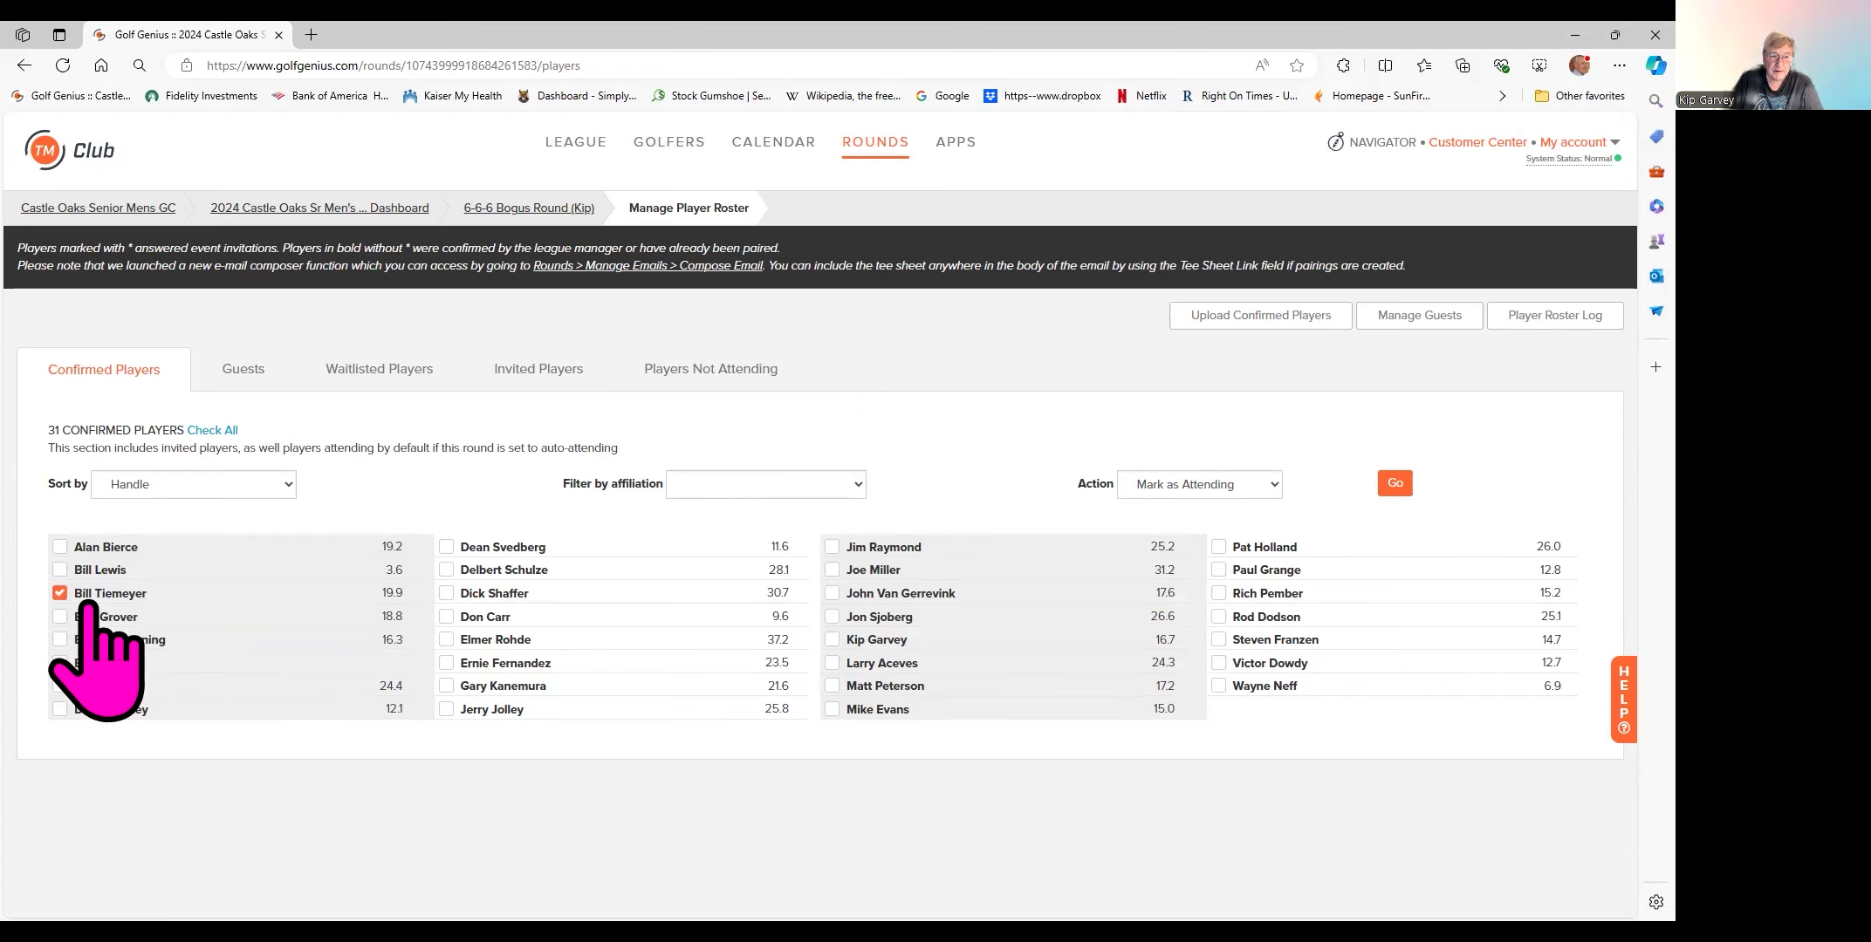
click(1274, 486)
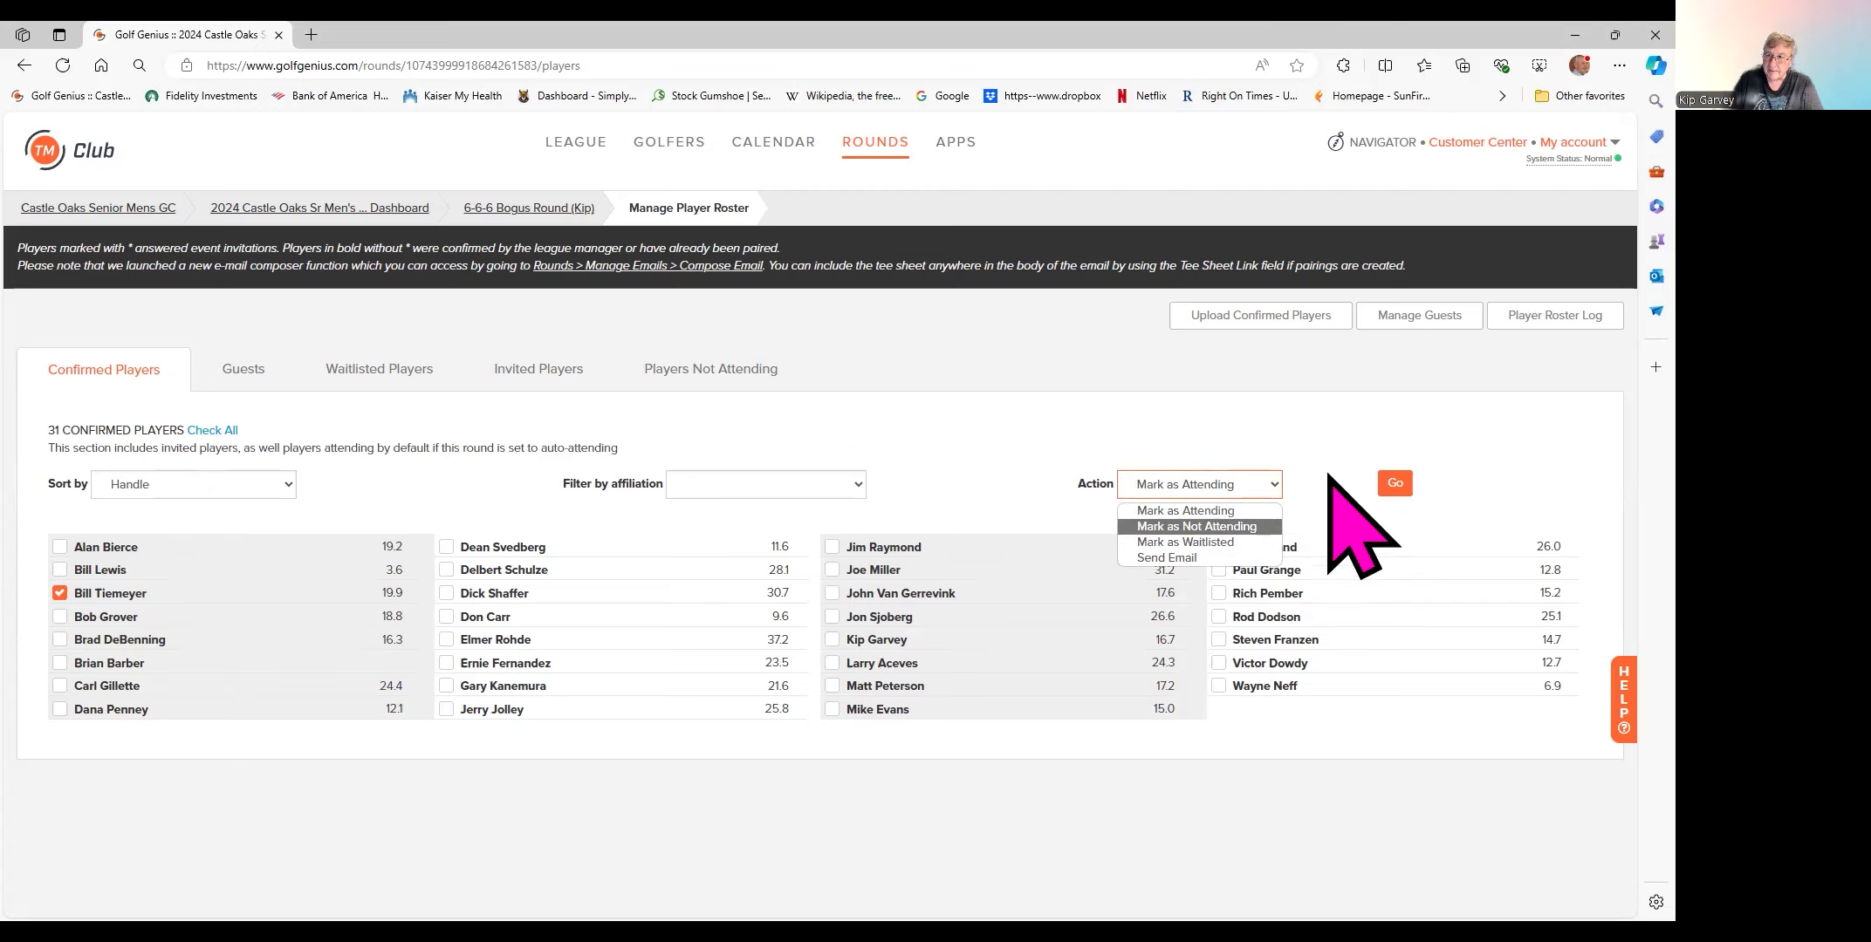
click(79, 596)
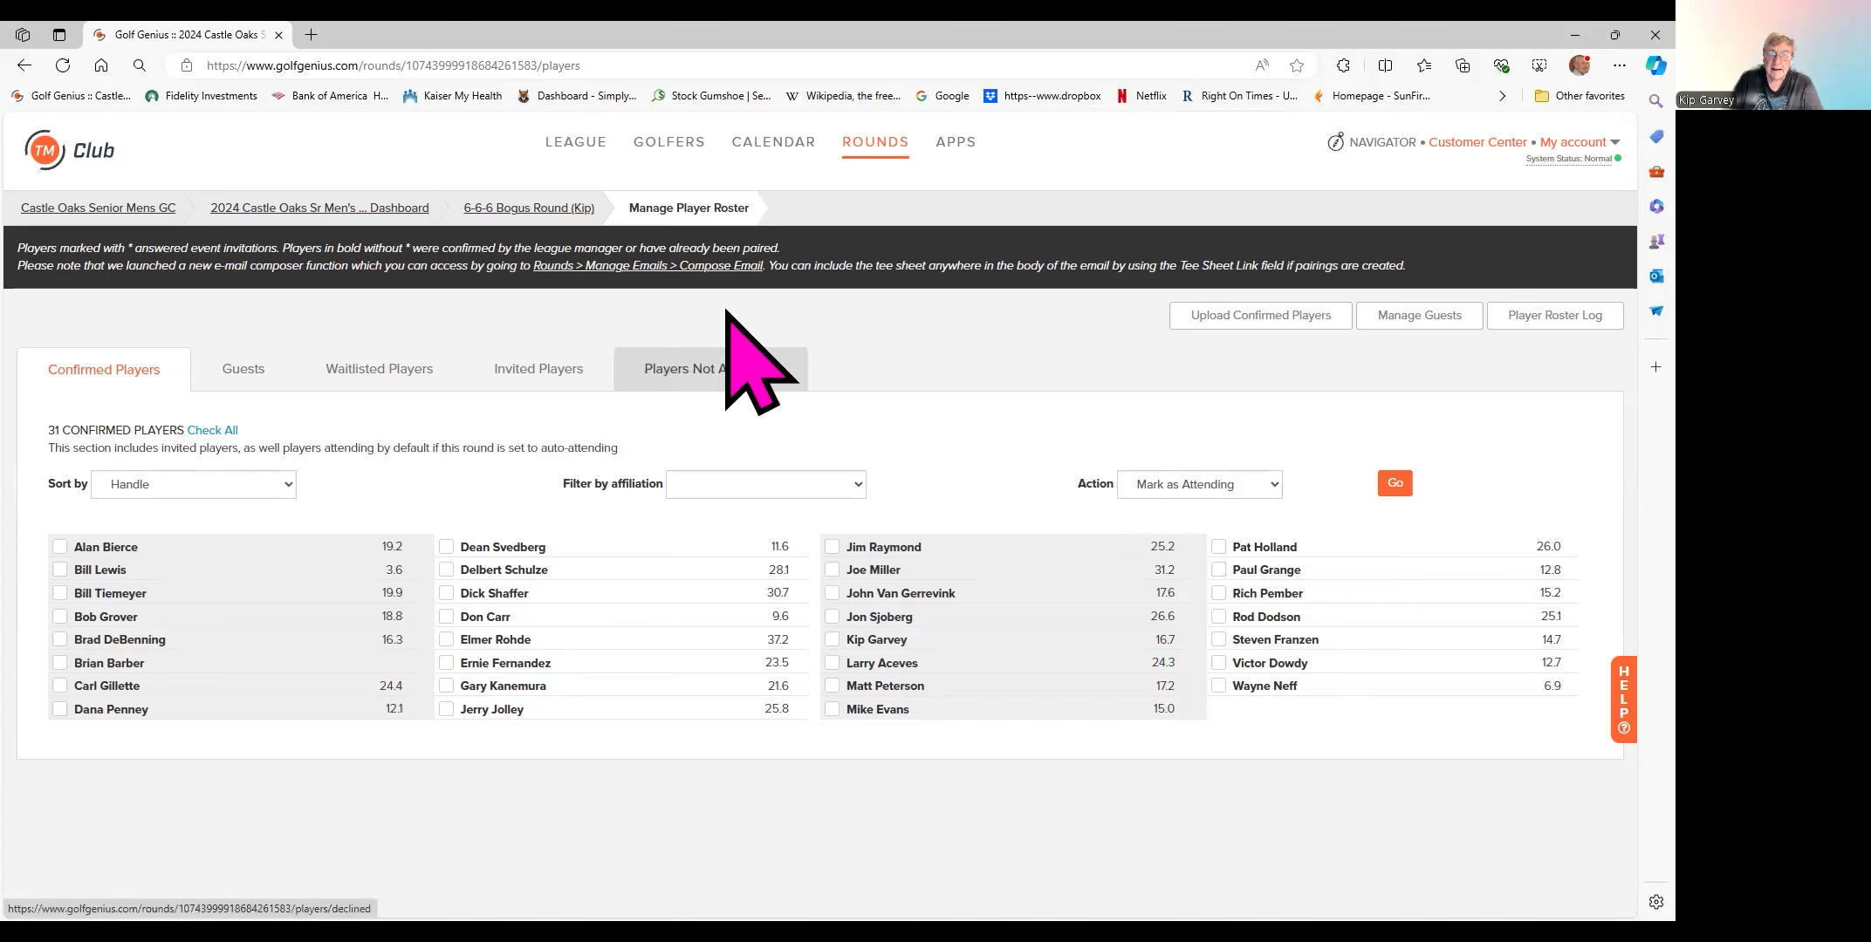
click(563, 210)
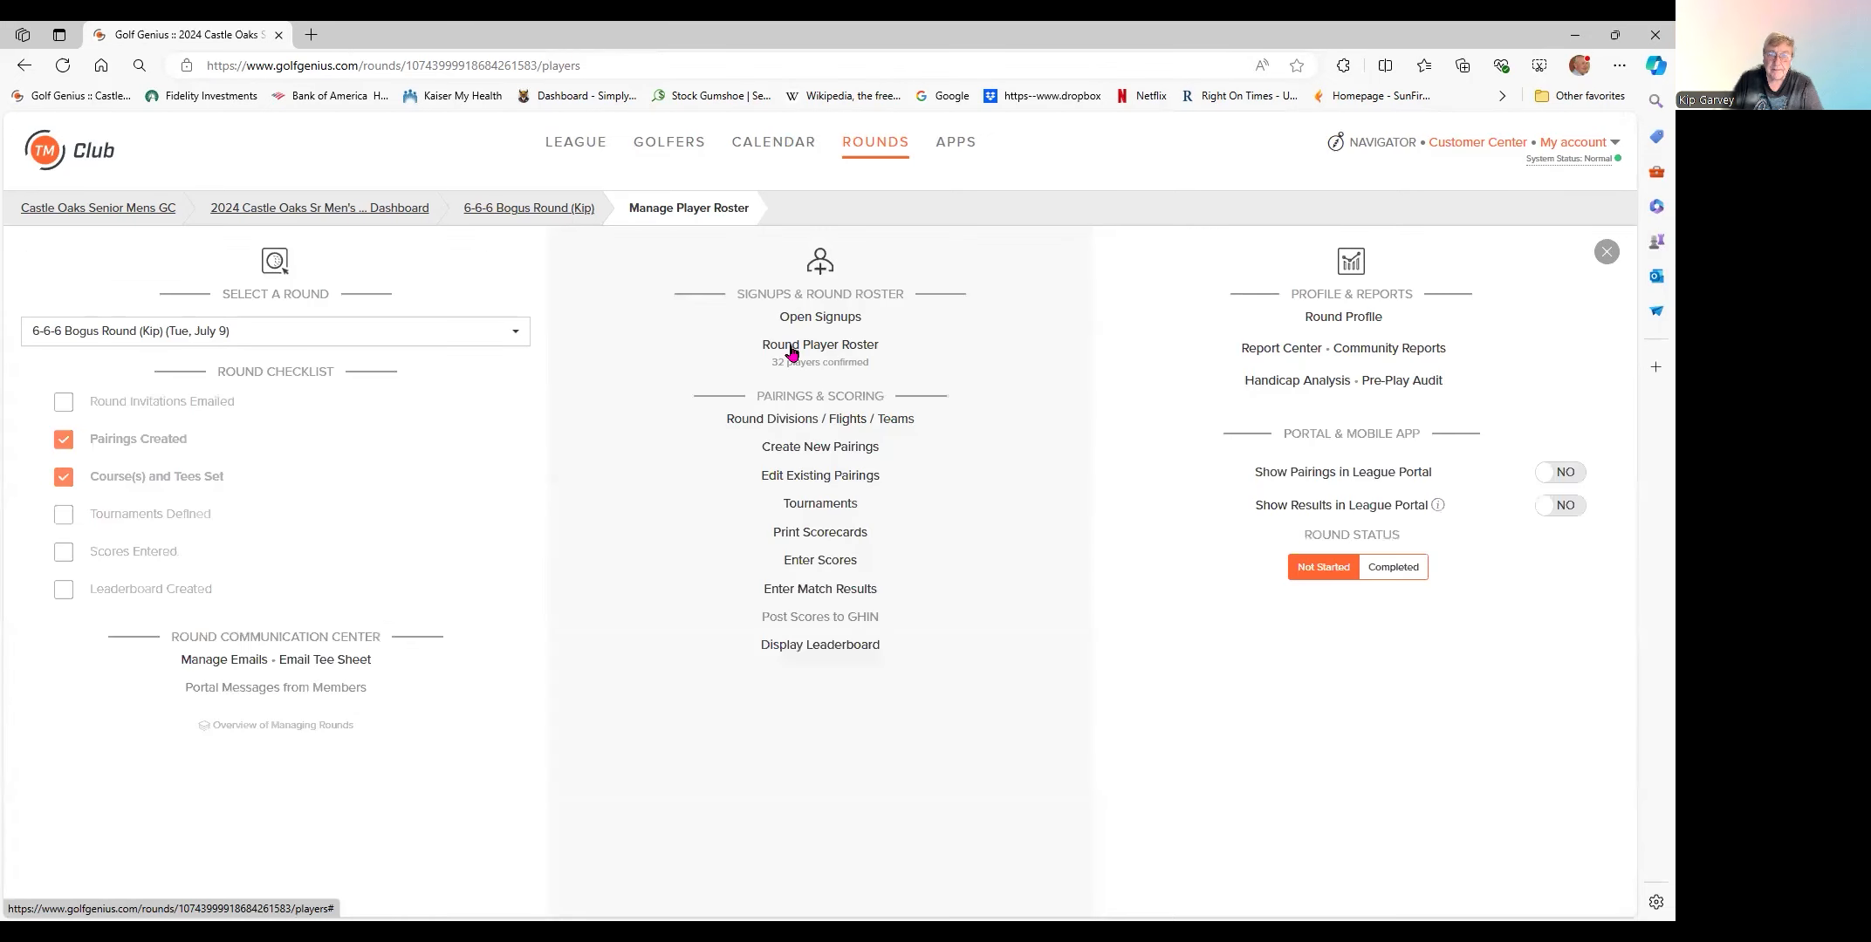
click(818, 476)
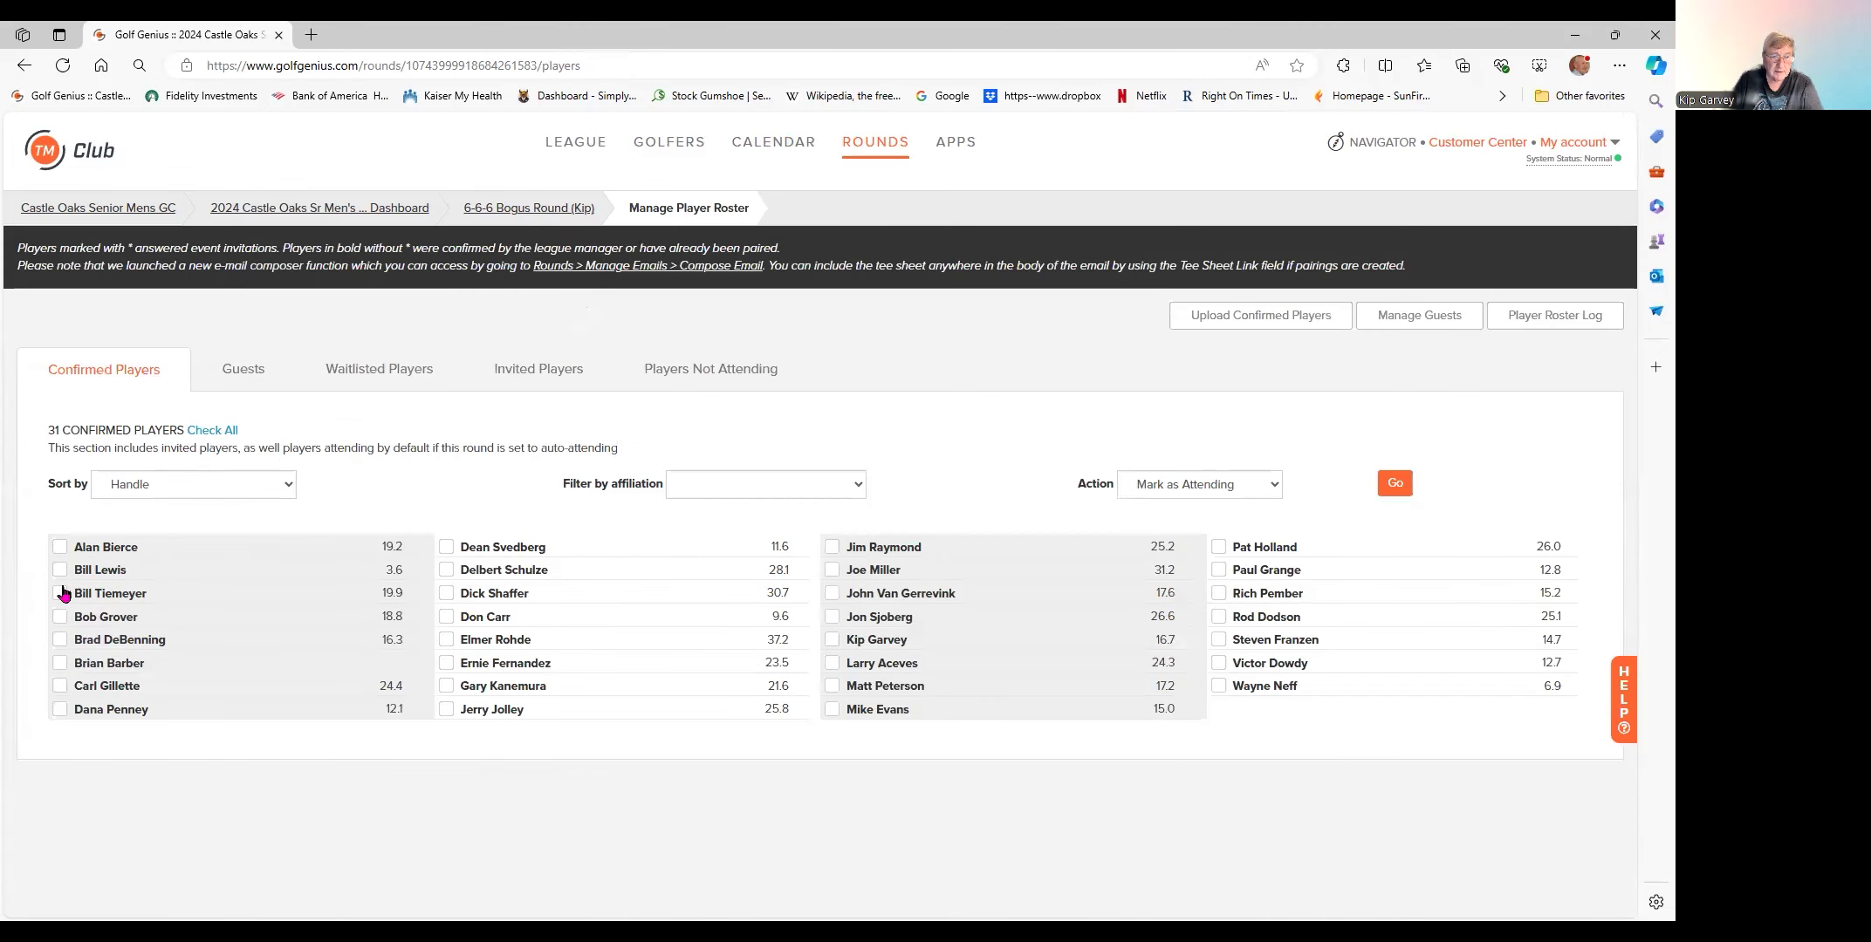
- Mark the 19.9-index golfer as not attending and confirm, leaving 30 players
click(60, 593)
click(1387, 489)
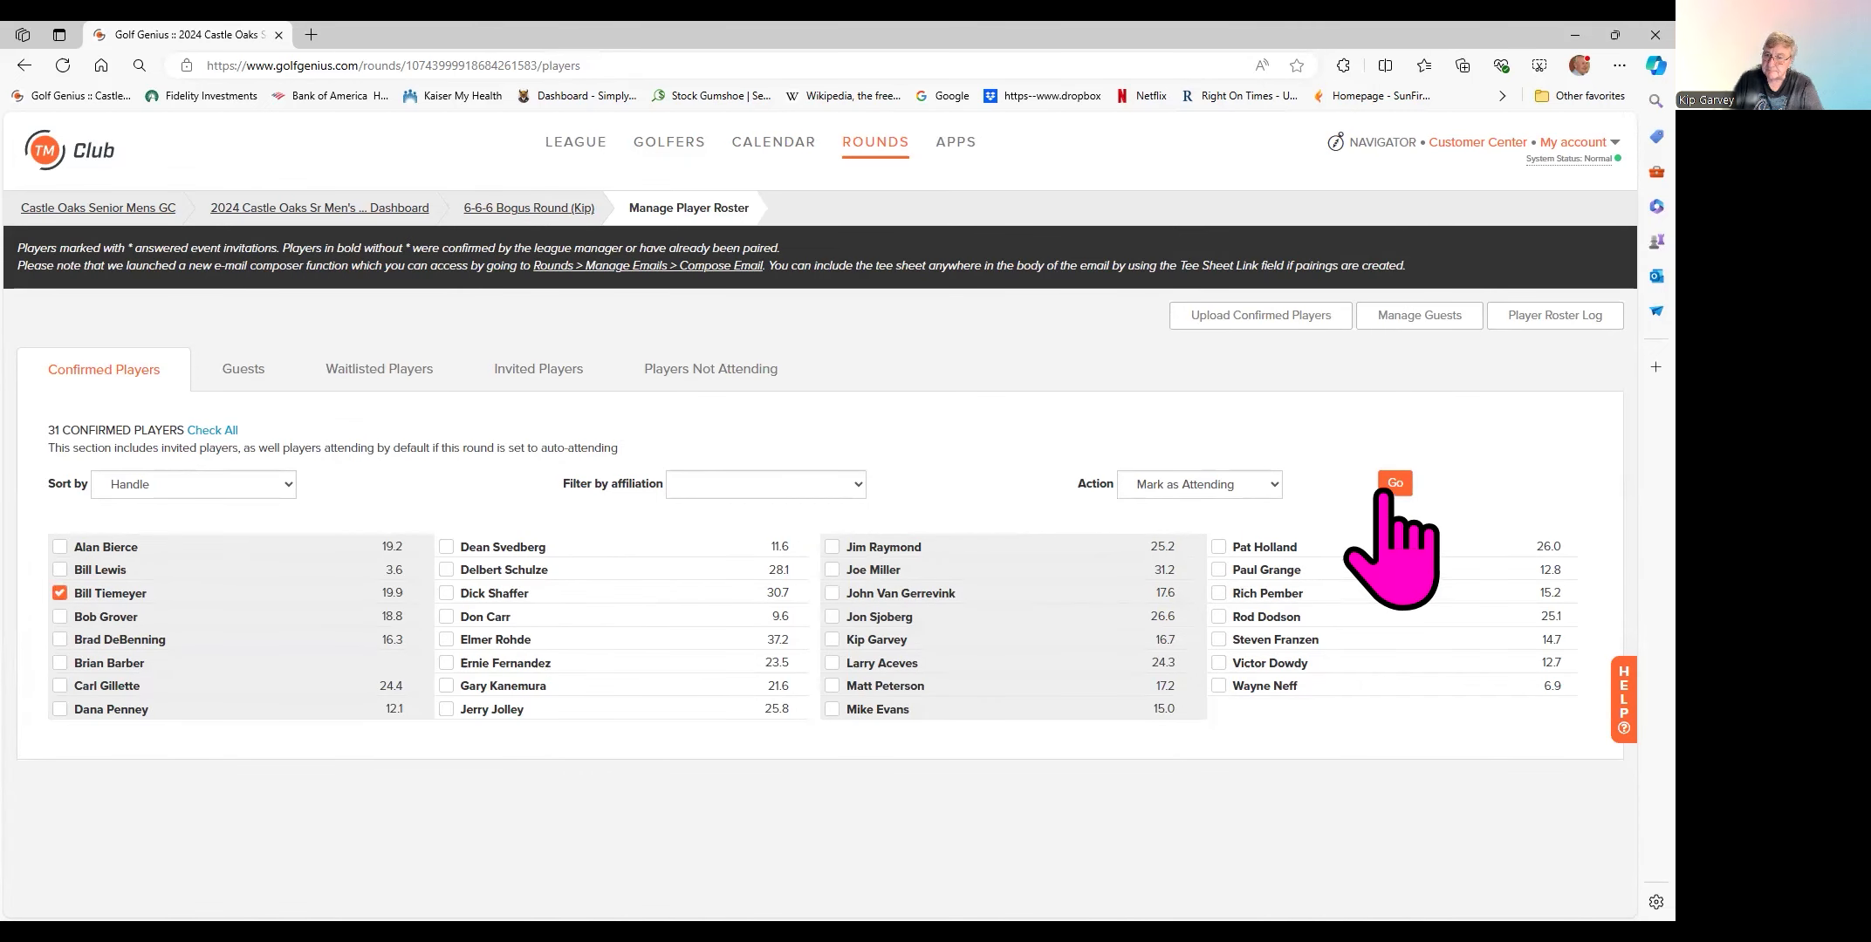
click(1274, 485)
click(1257, 526)
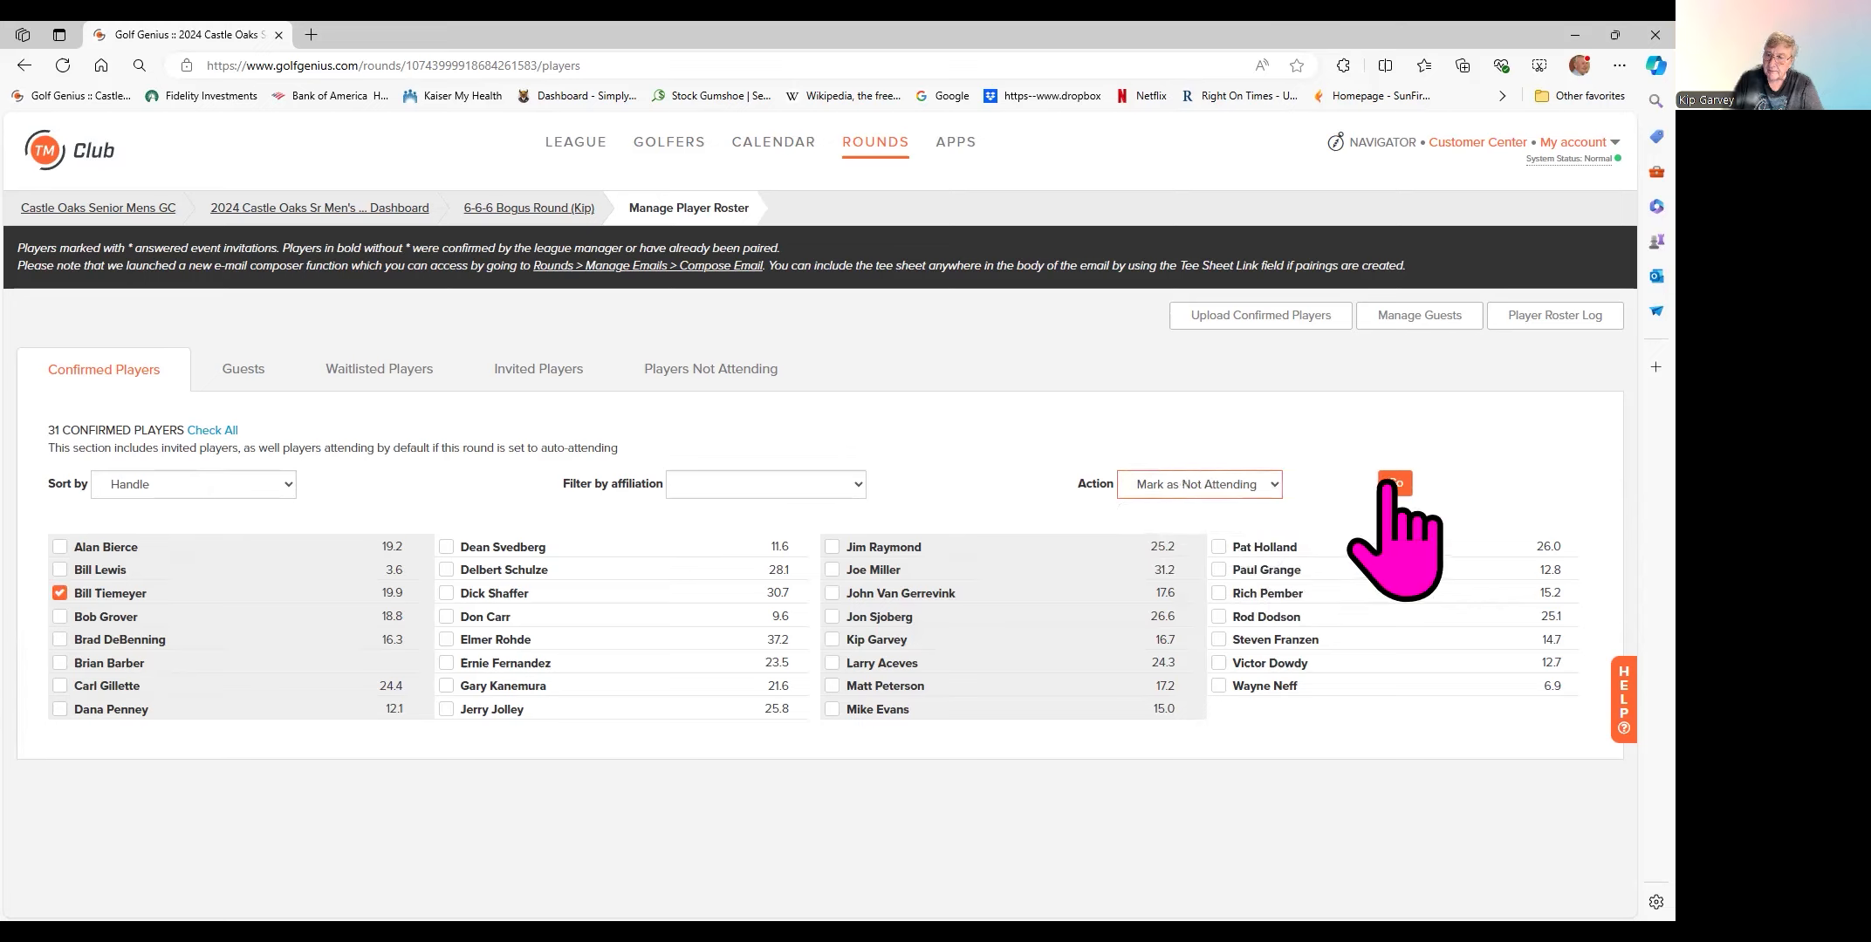
click(1395, 484)
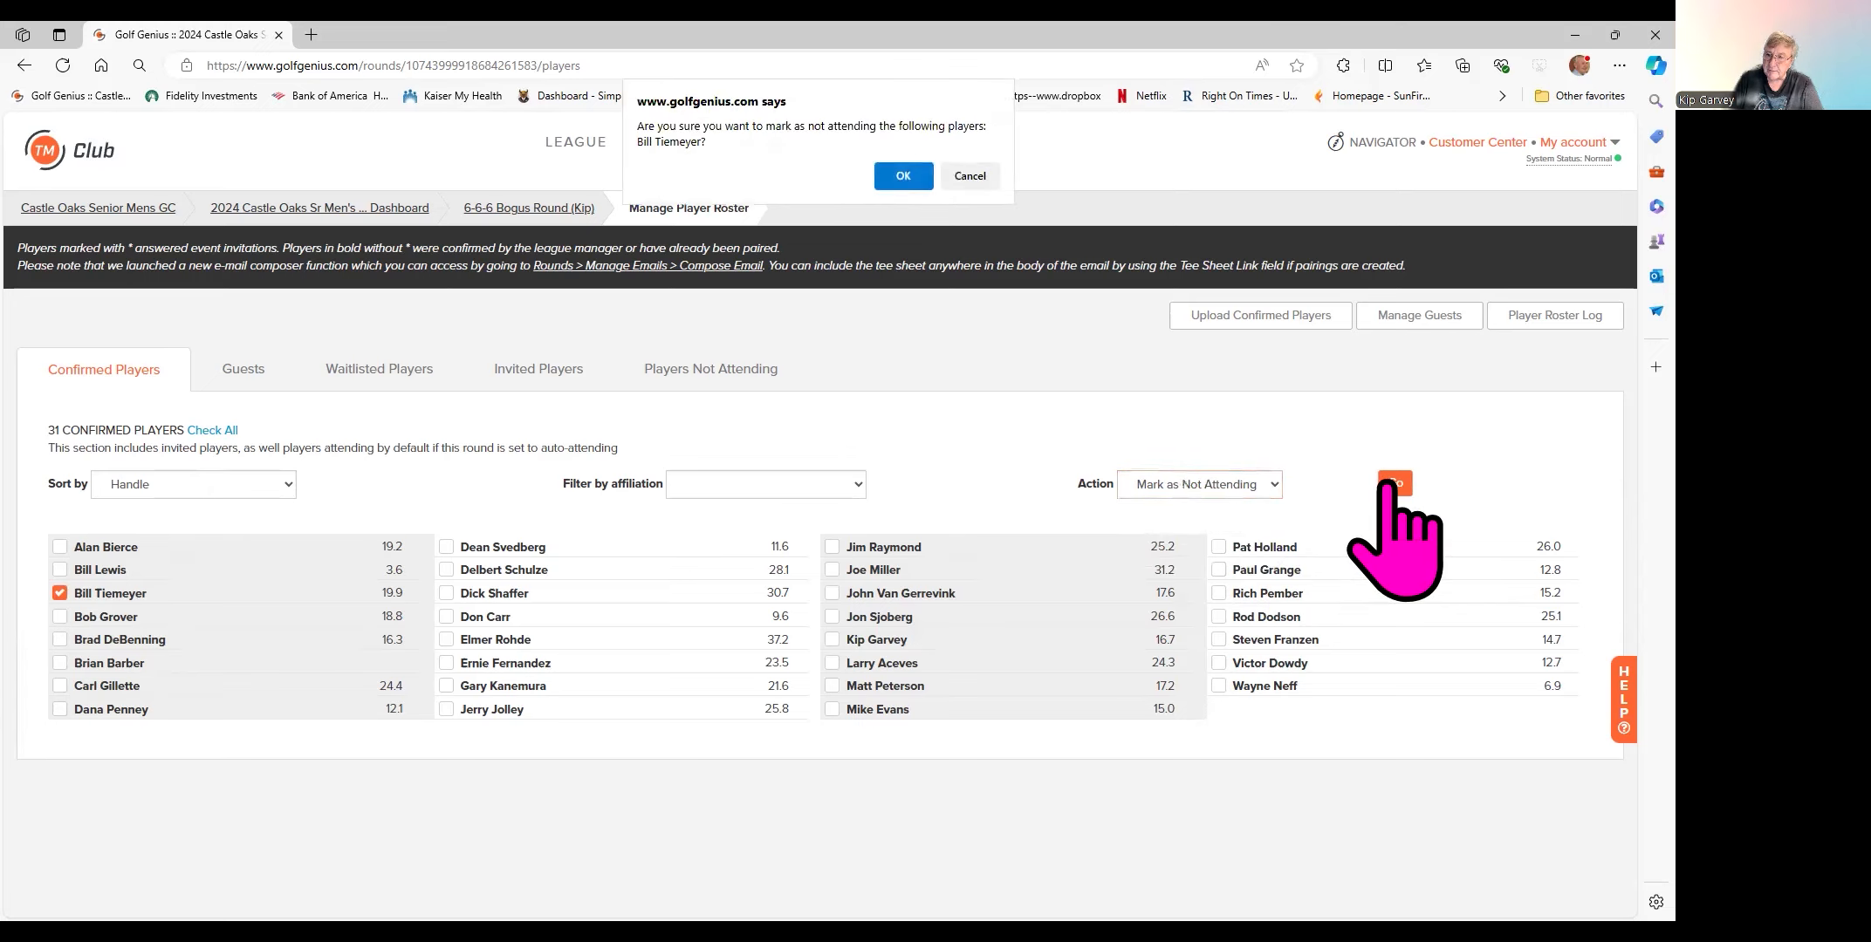
click(903, 178)
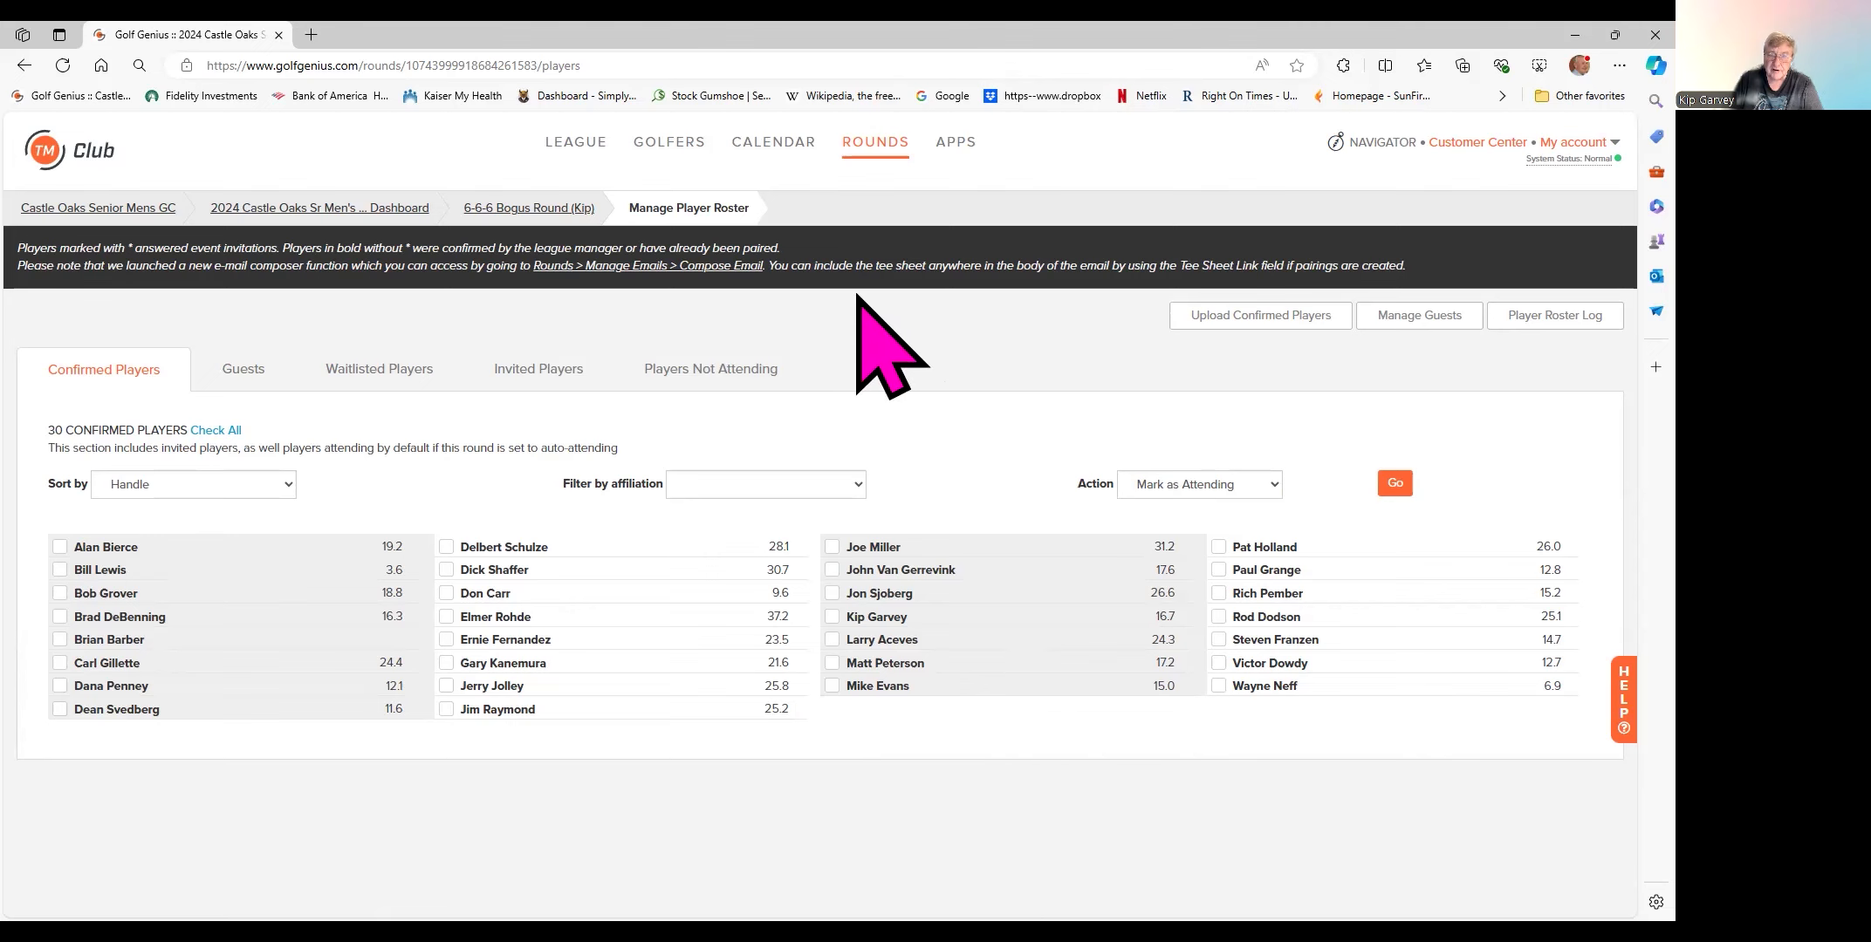
- Edit the existing pairings, keeping them, and remove the 19.9-index golfer from group 2
click(534, 207)
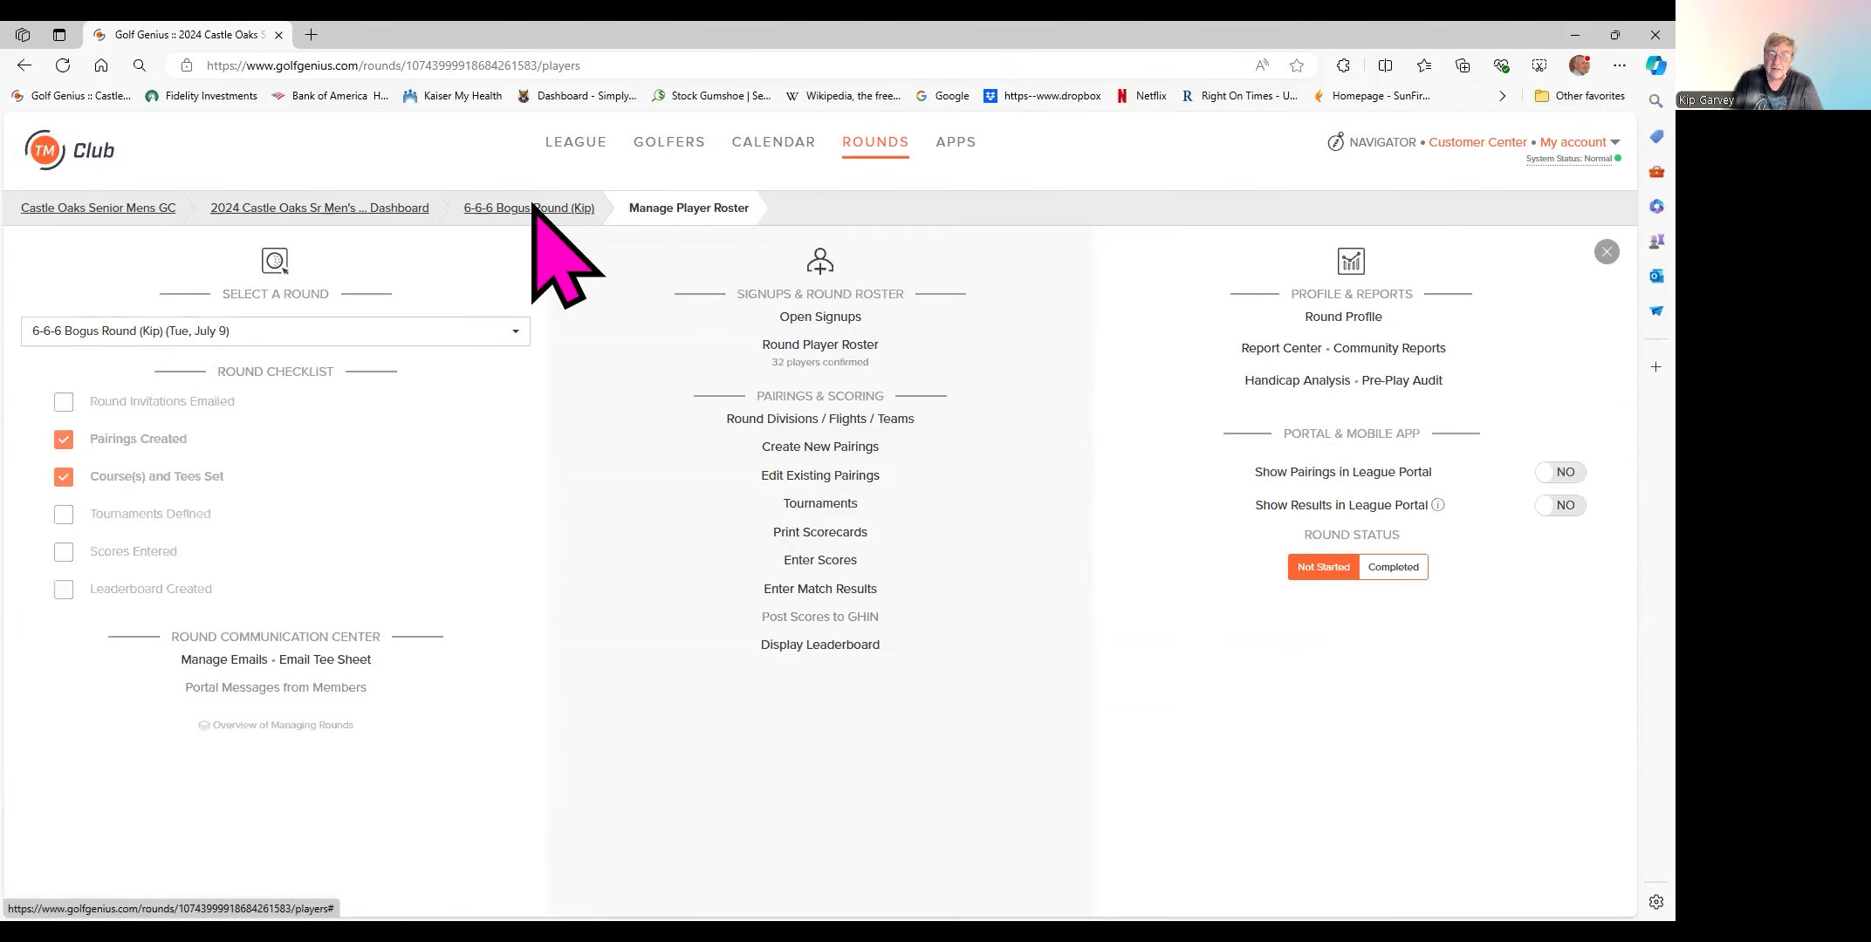
click(803, 478)
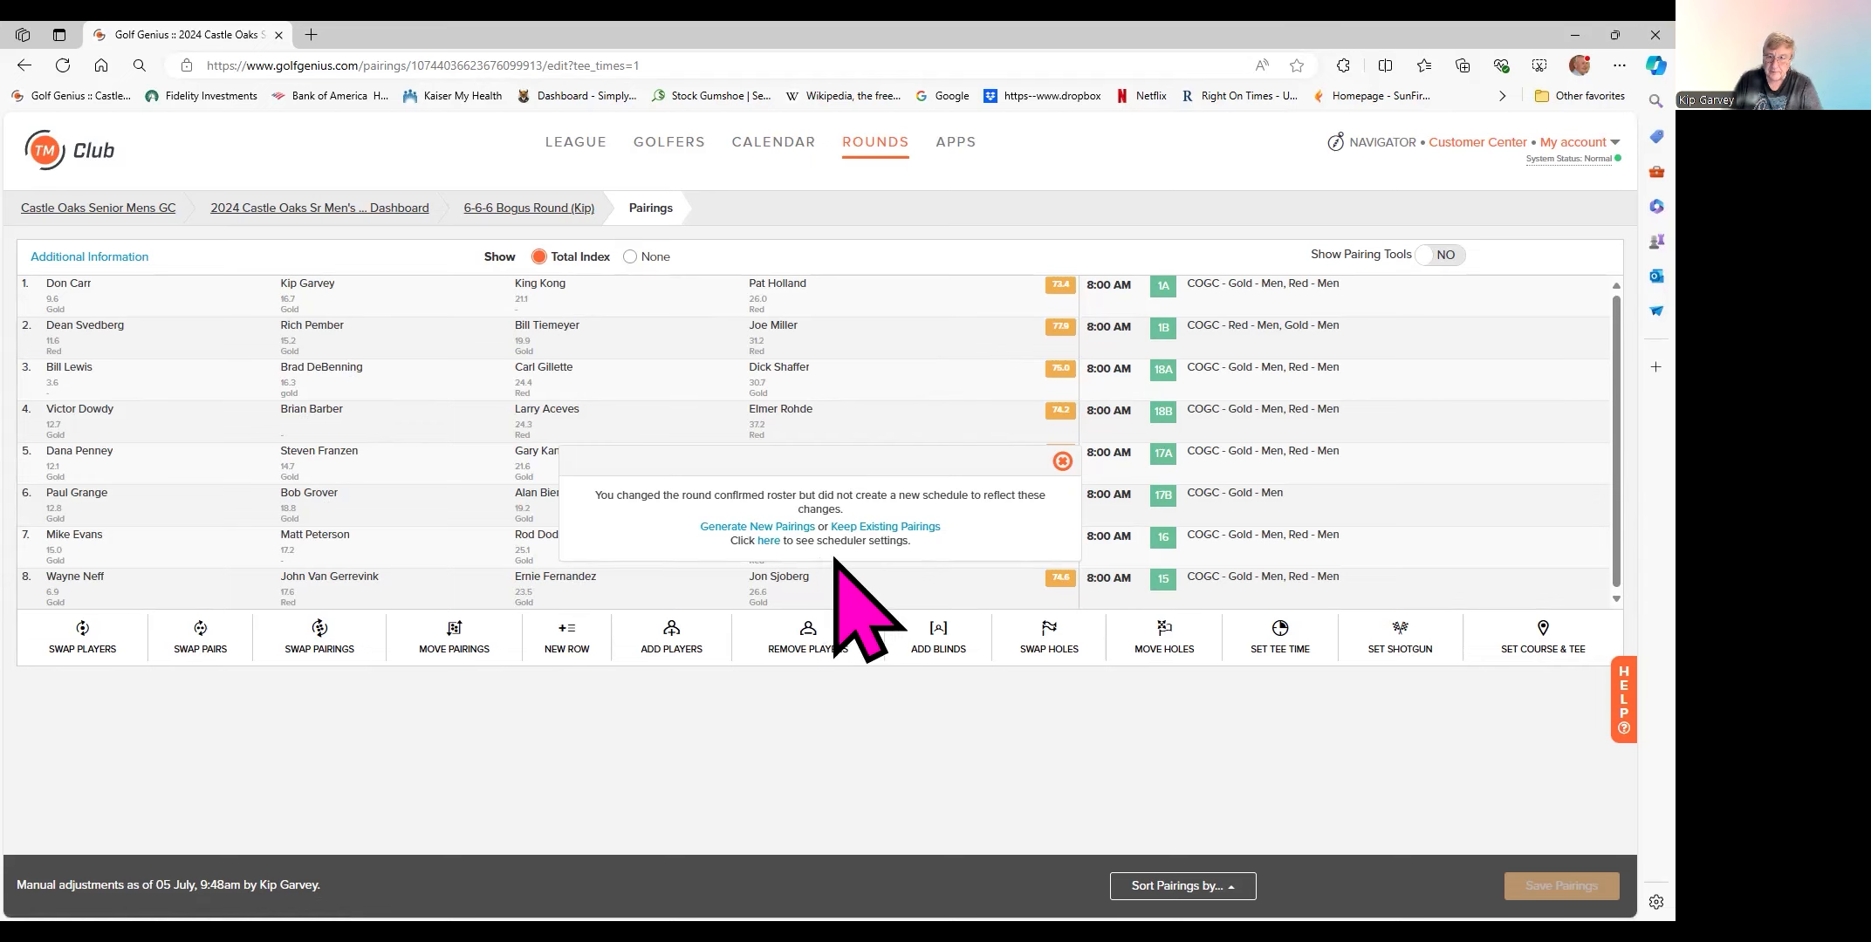
click(877, 528)
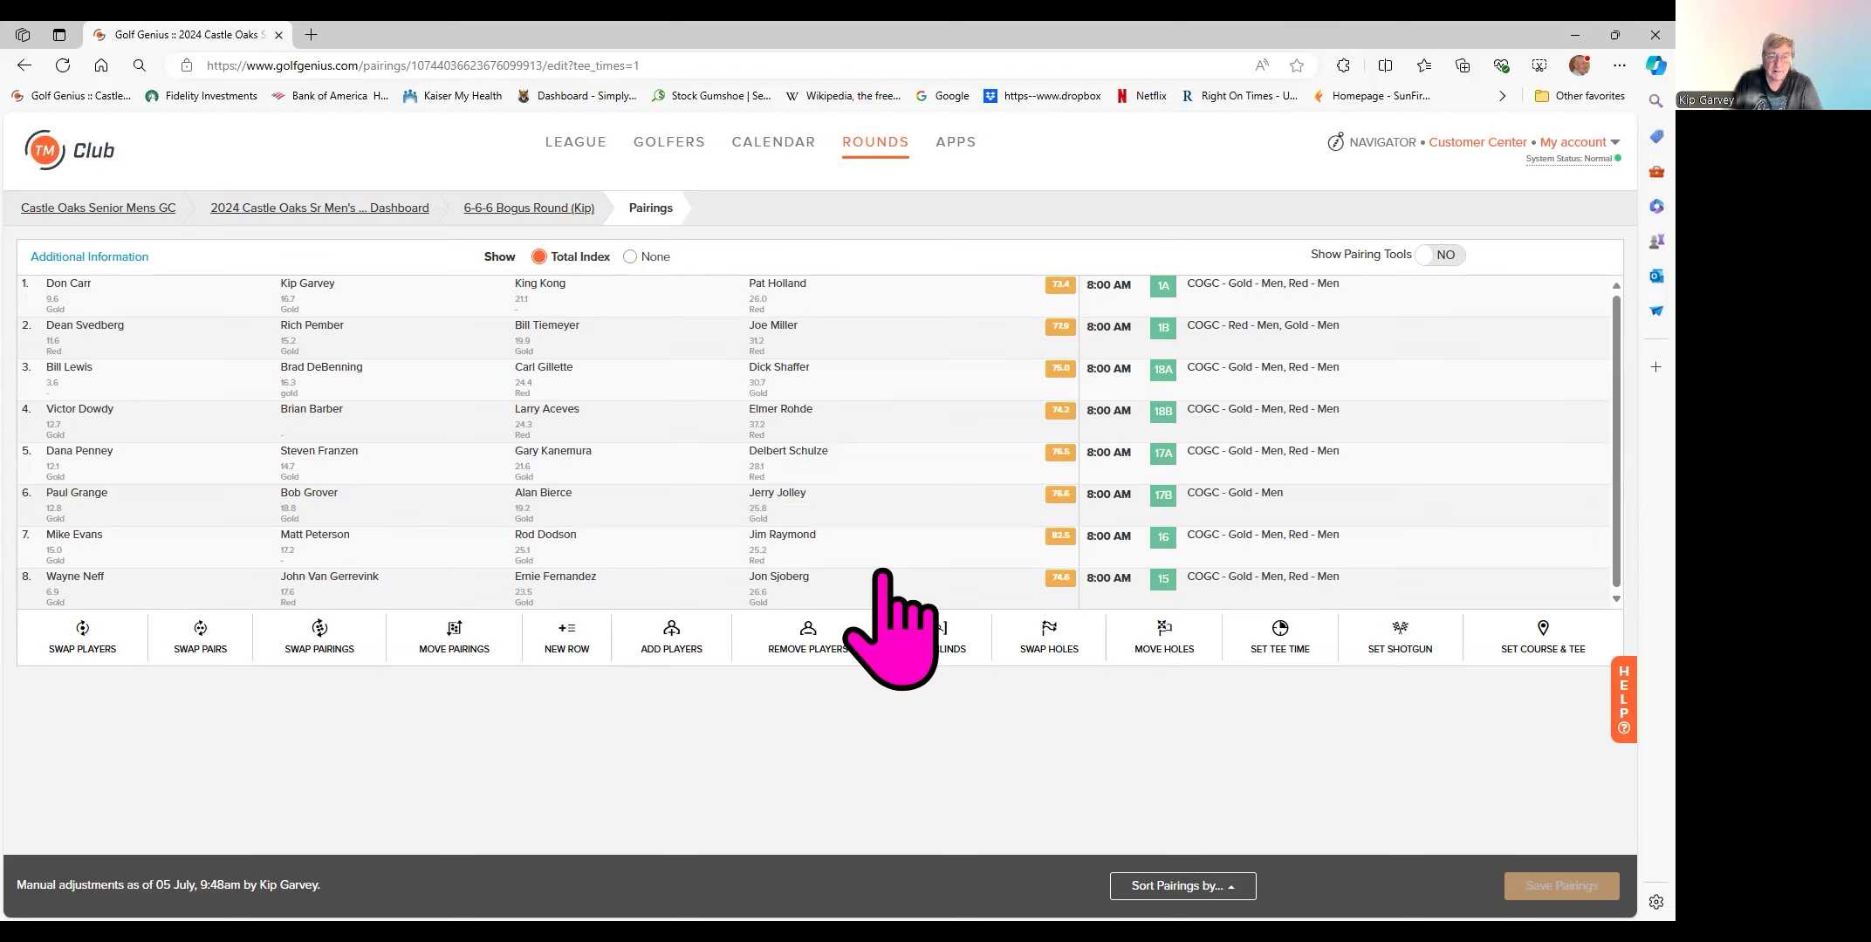
mouse_move(536, 329)
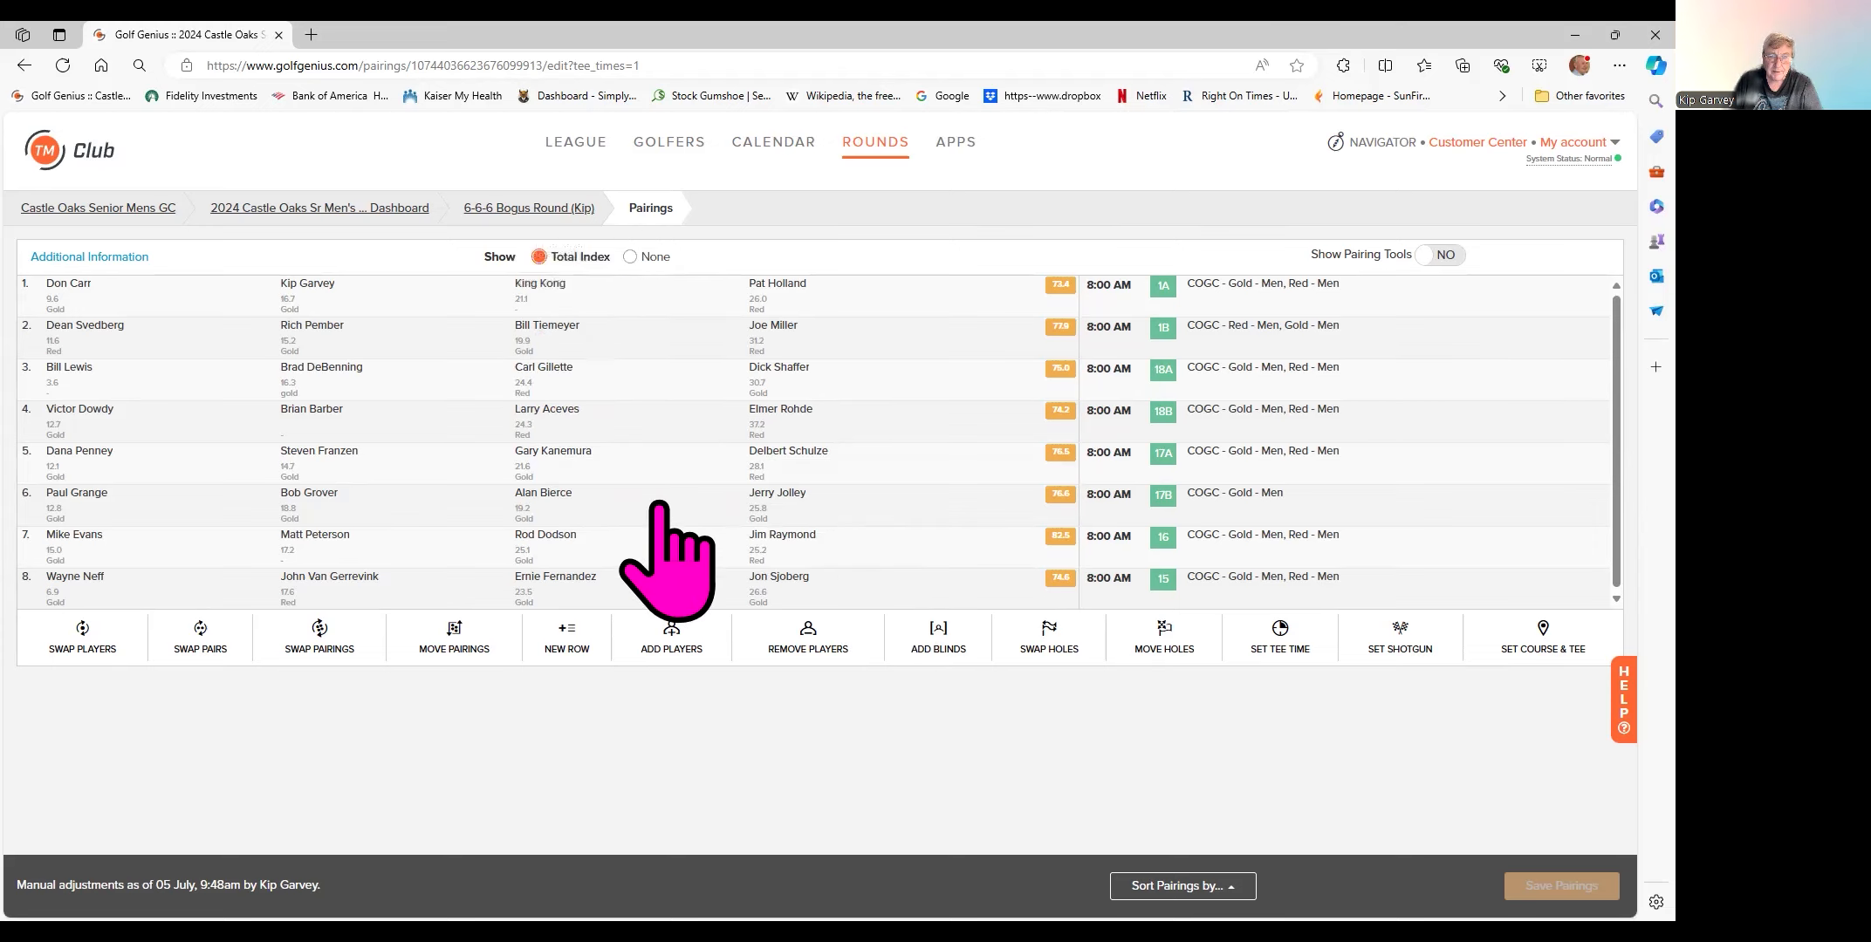
click(802, 651)
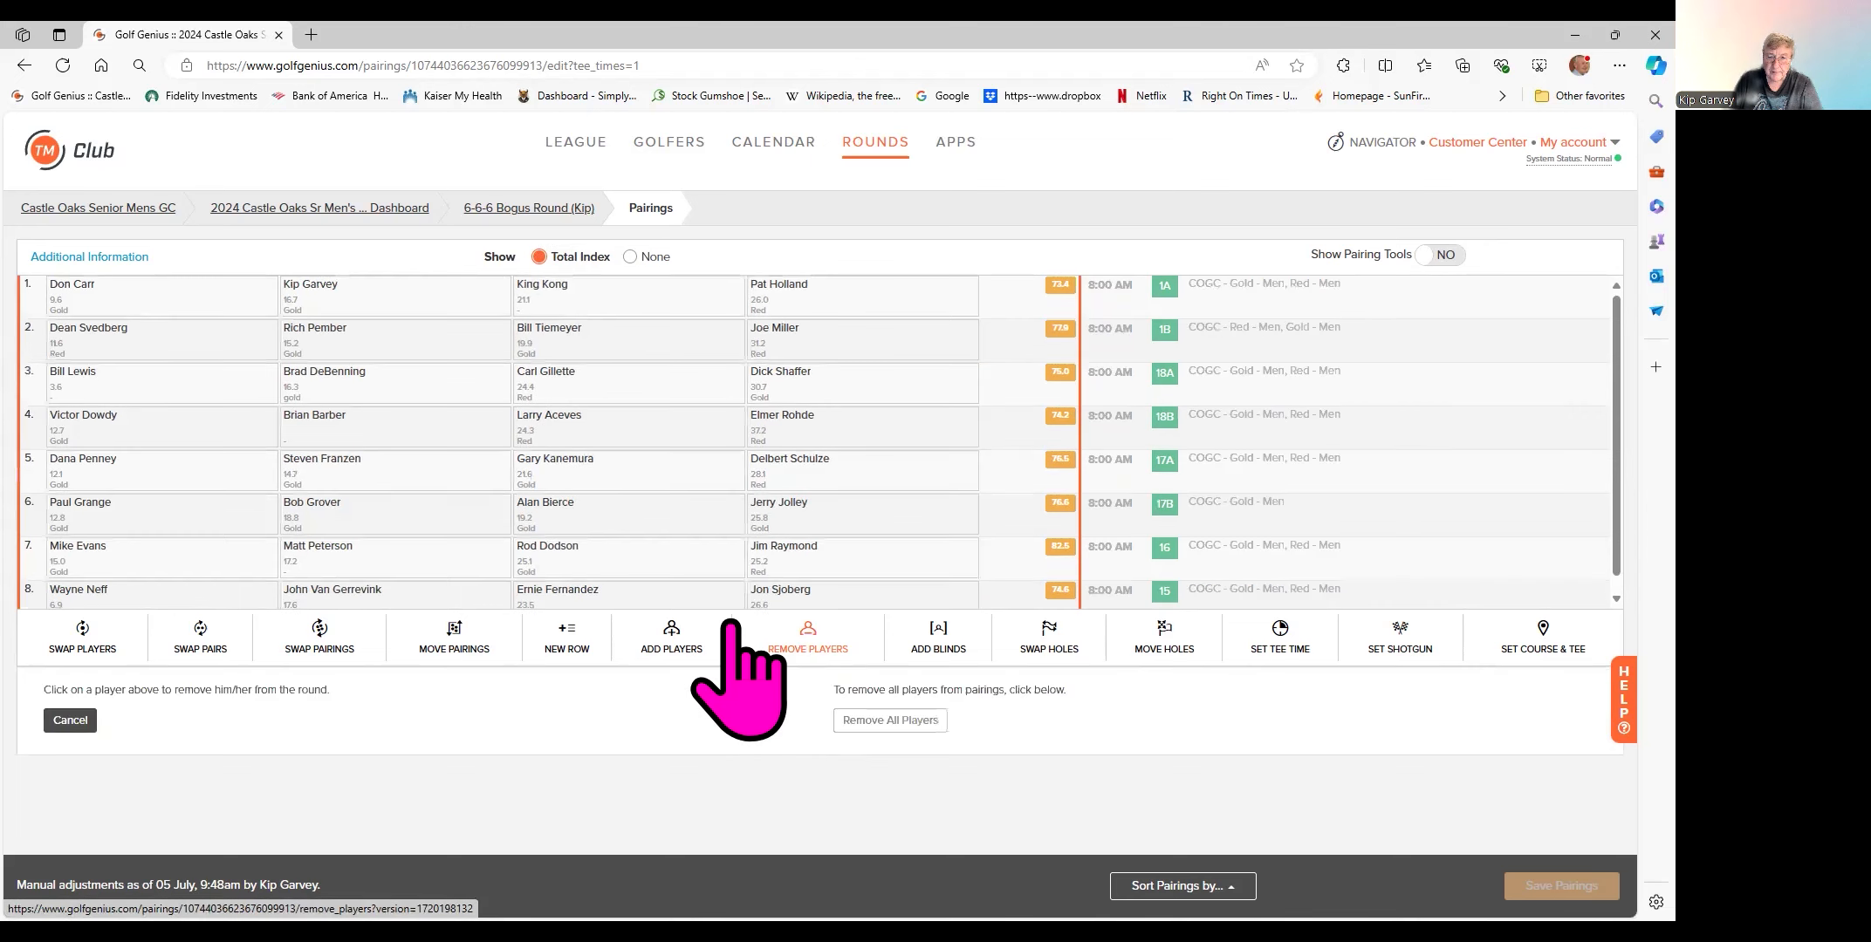
click(545, 331)
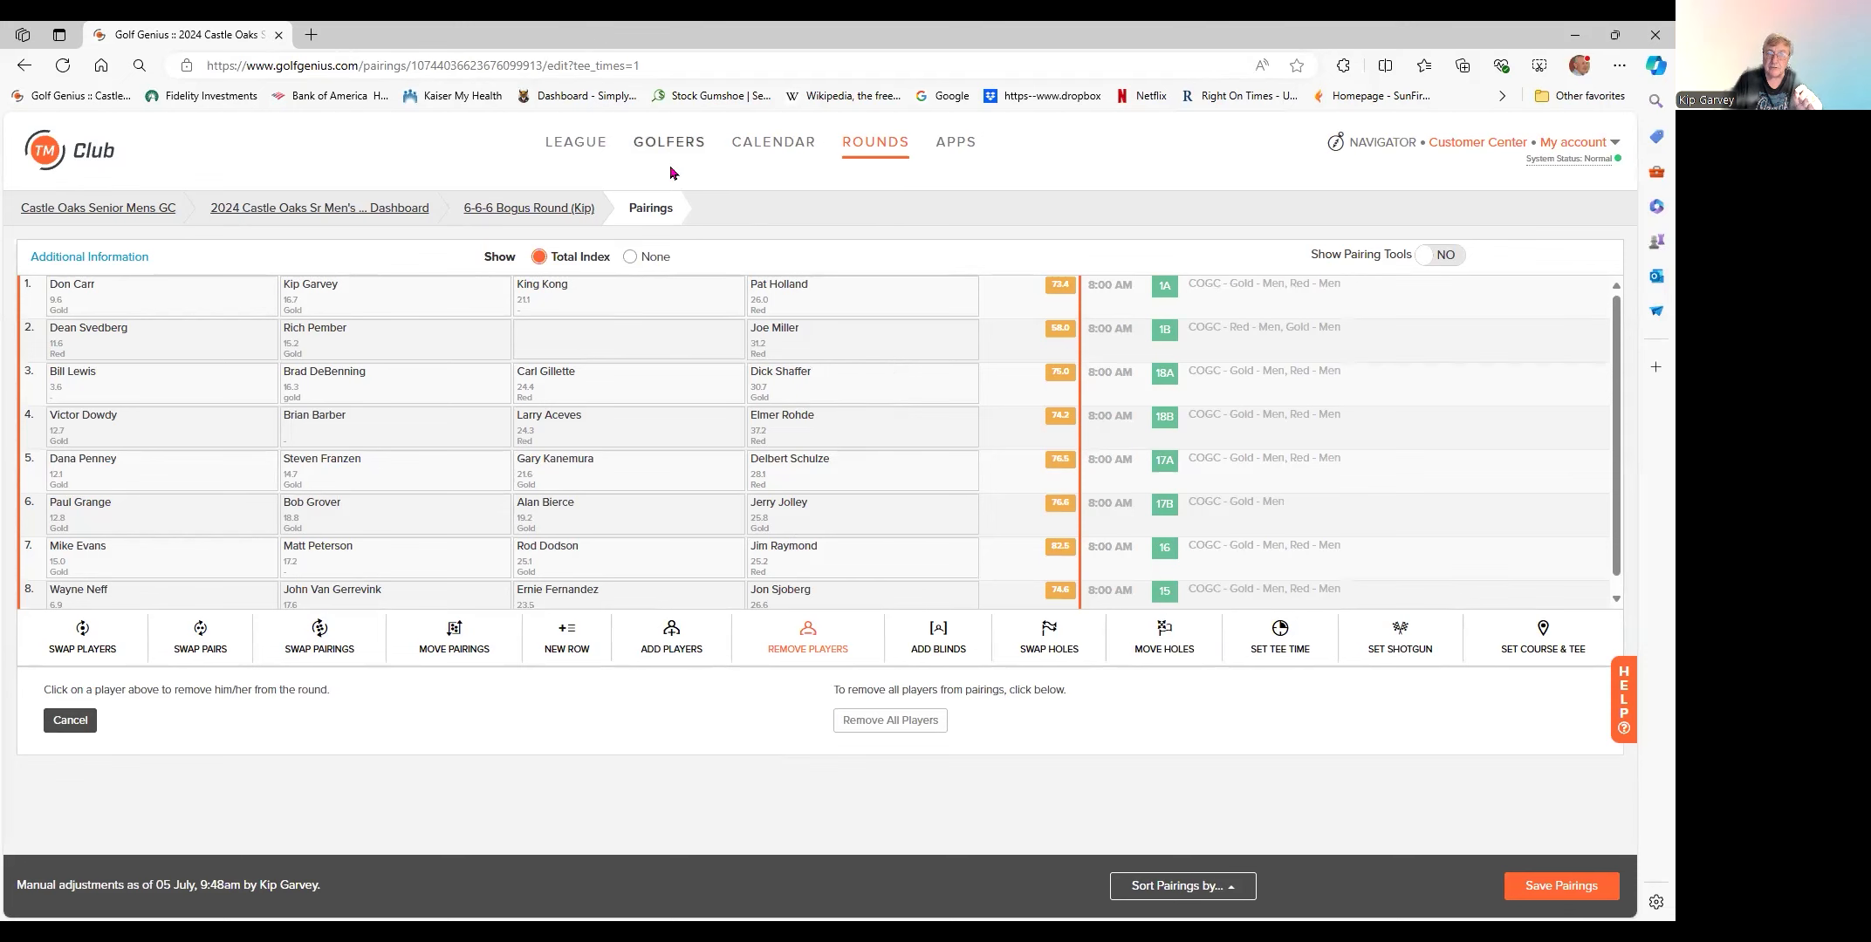
- Leave the pairings page and return to the round's player roster of 30 confirmed players
click(512, 212)
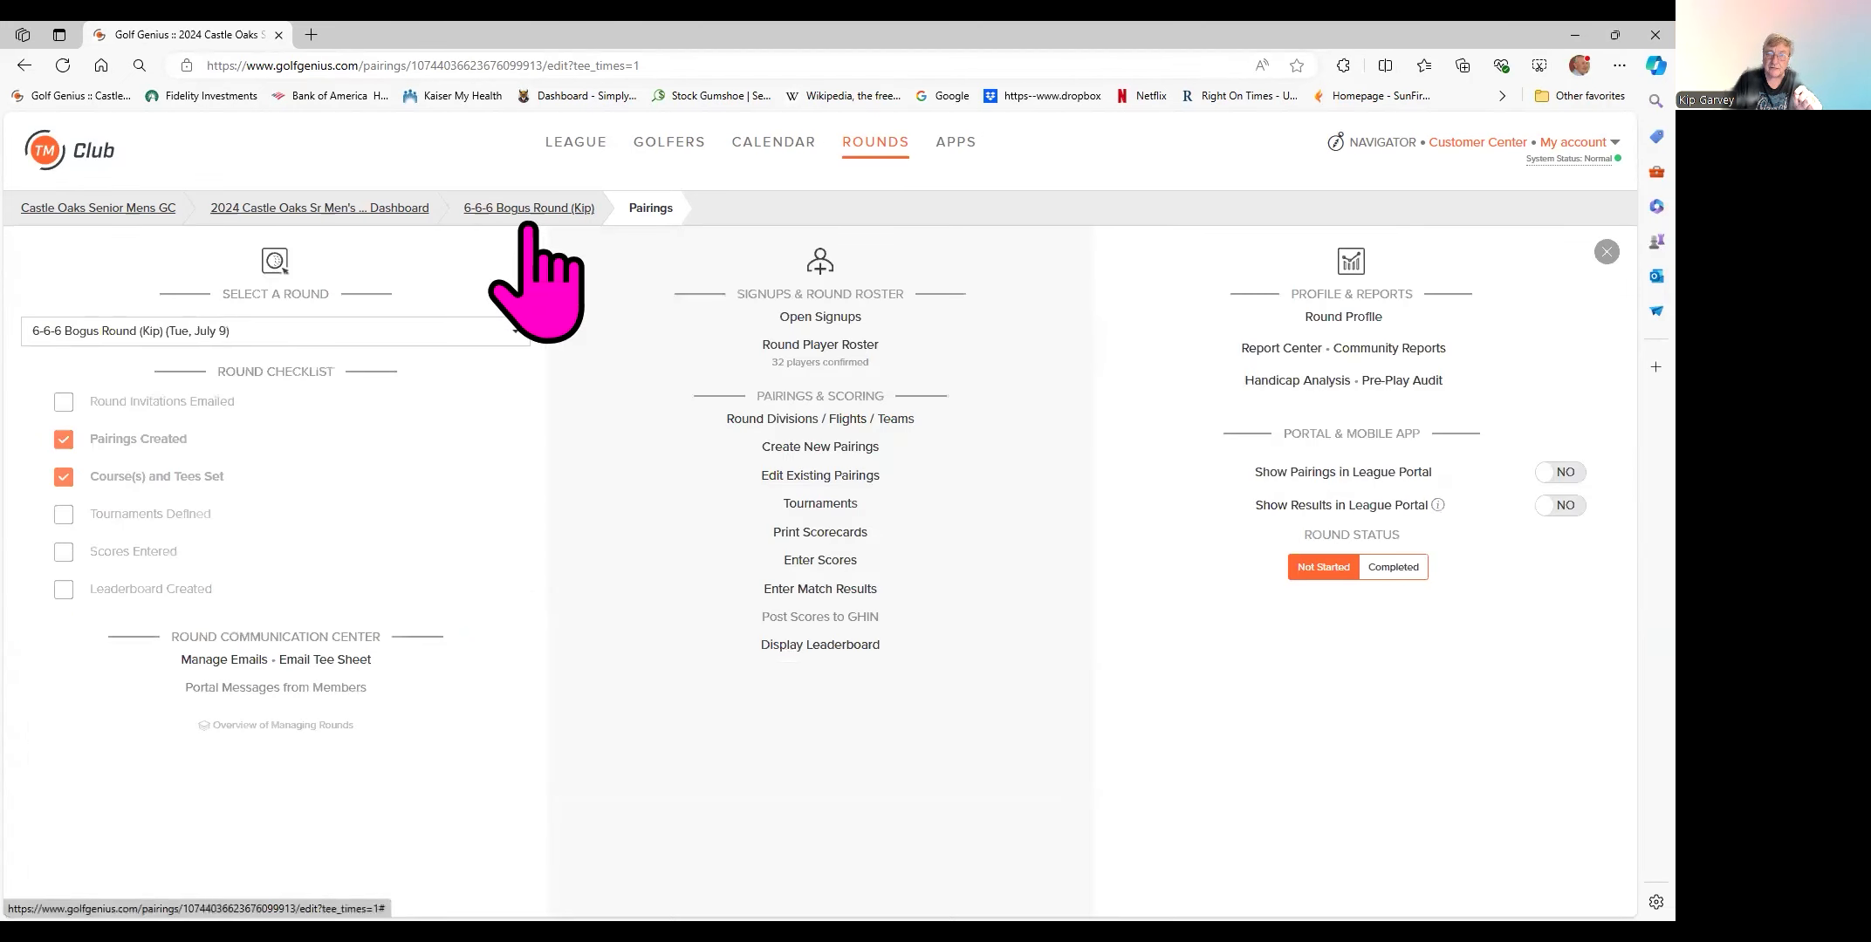
click(787, 347)
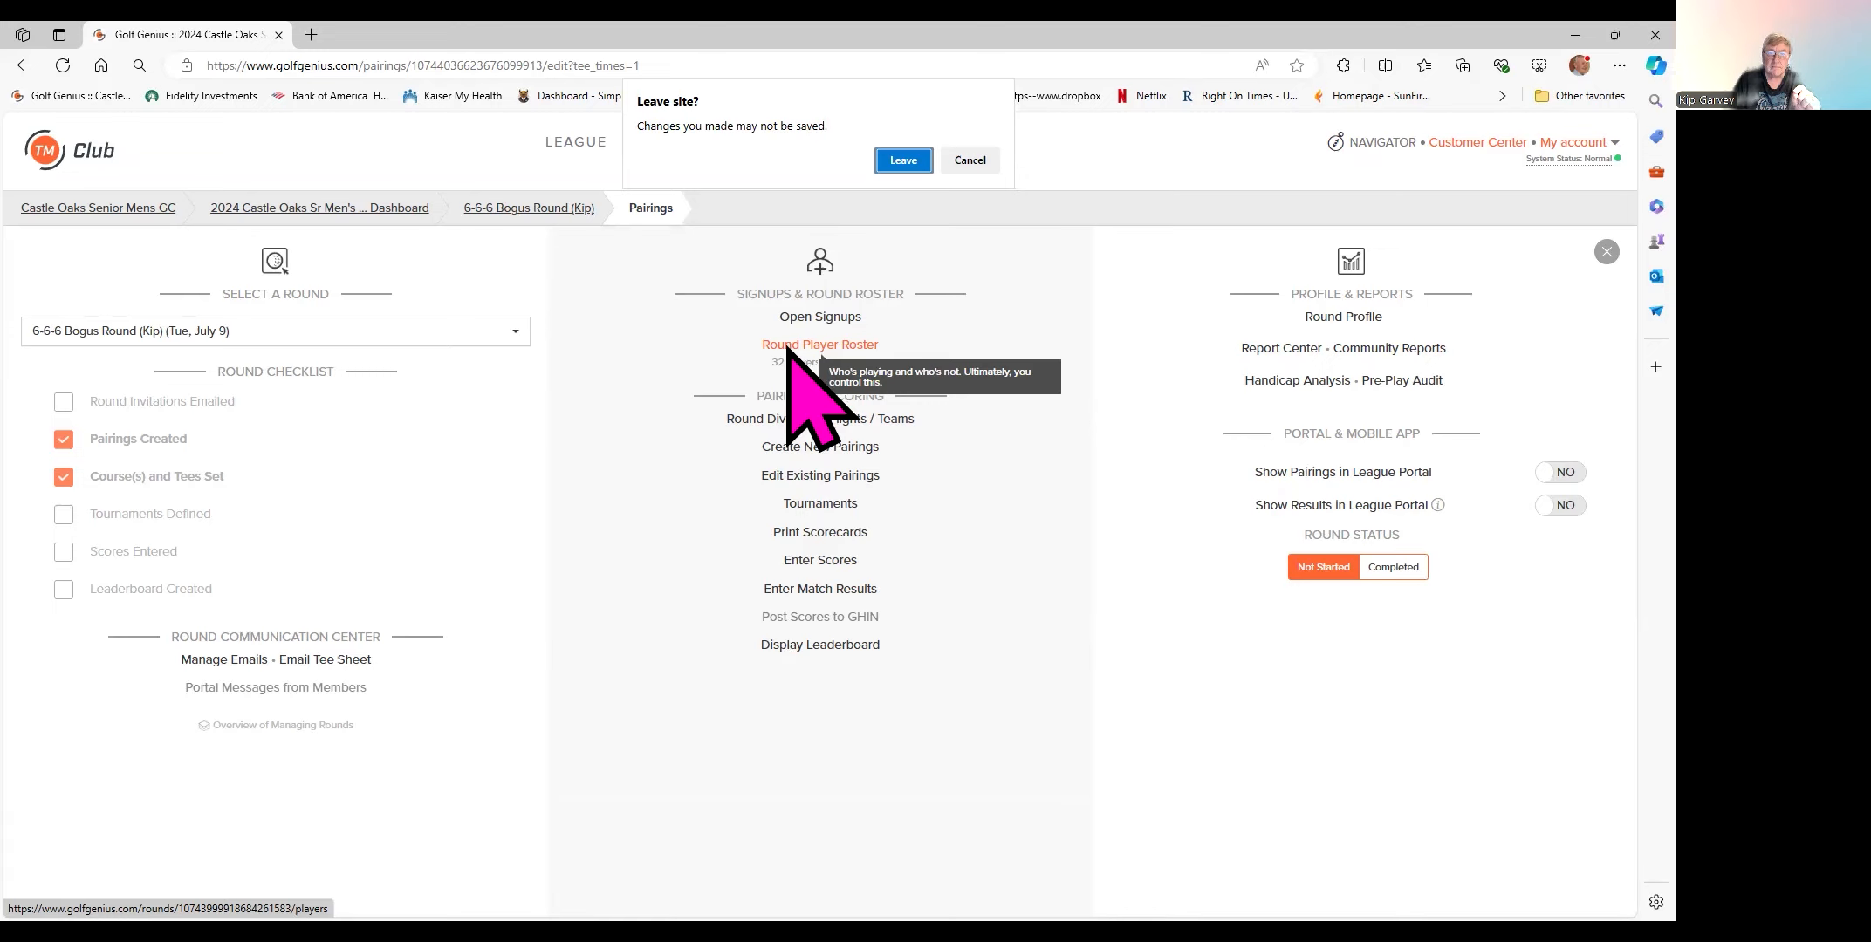
click(903, 159)
click(784, 344)
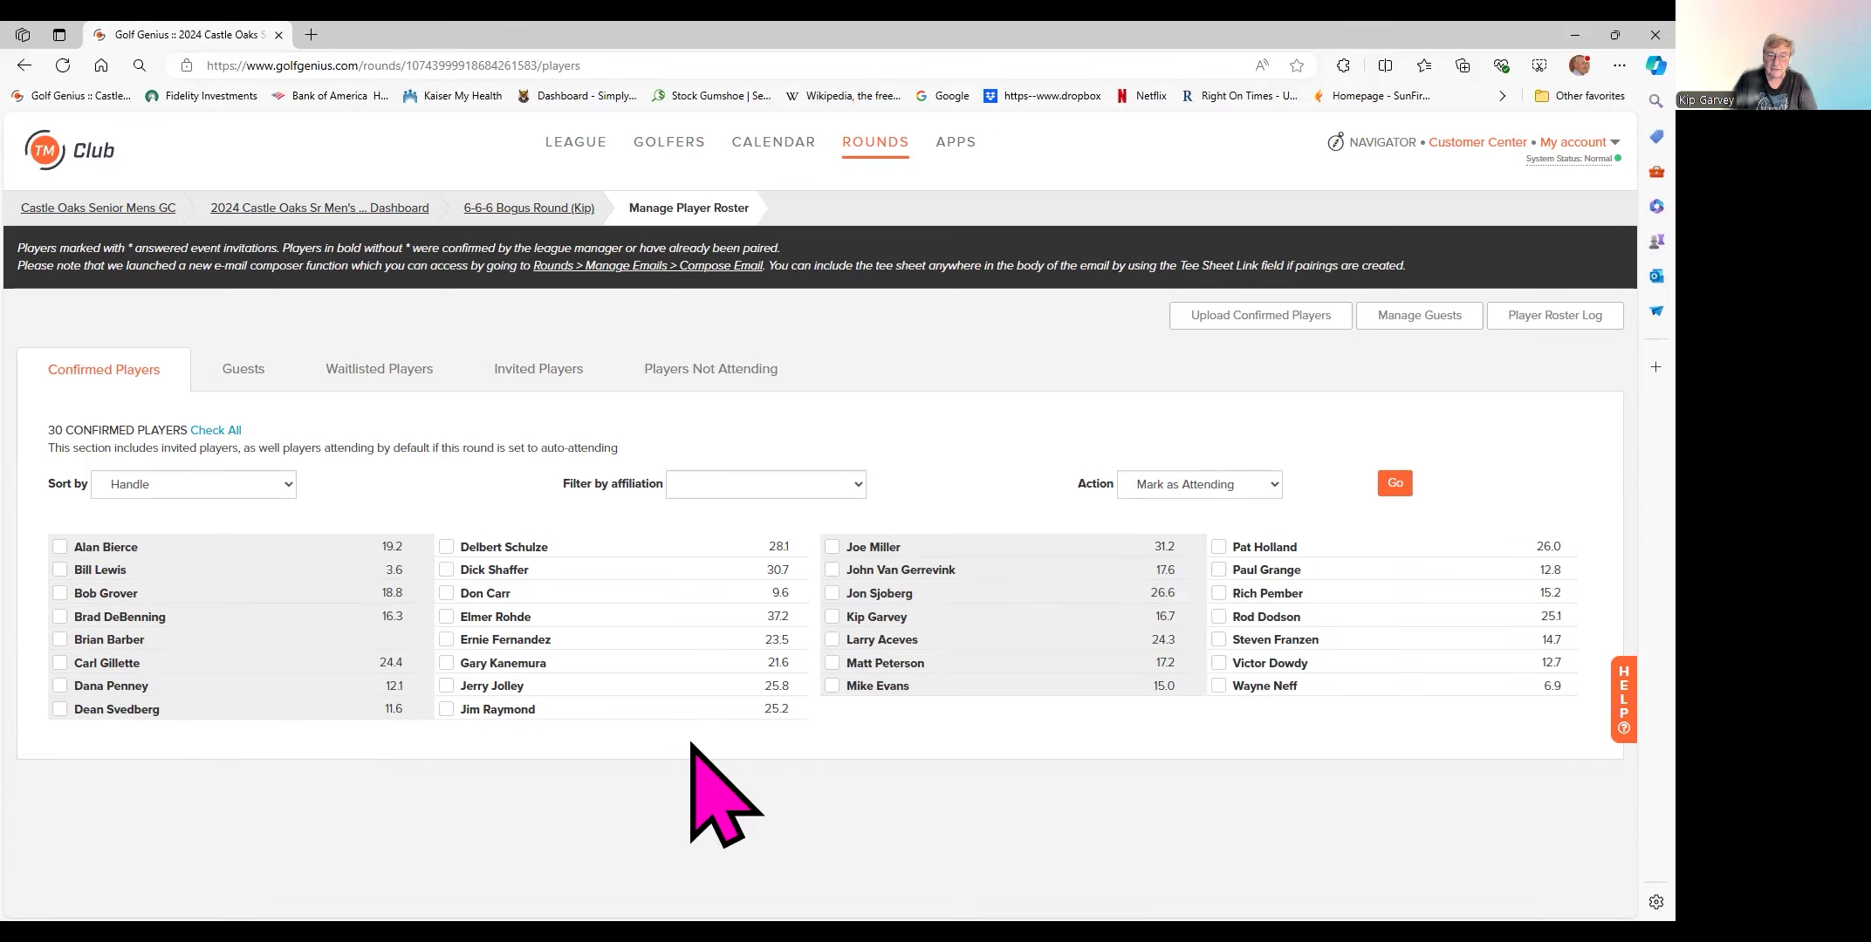
- Mark the declined 16.9-index golfer as attending, then reopen the round's existing pairings for editing
click(720, 366)
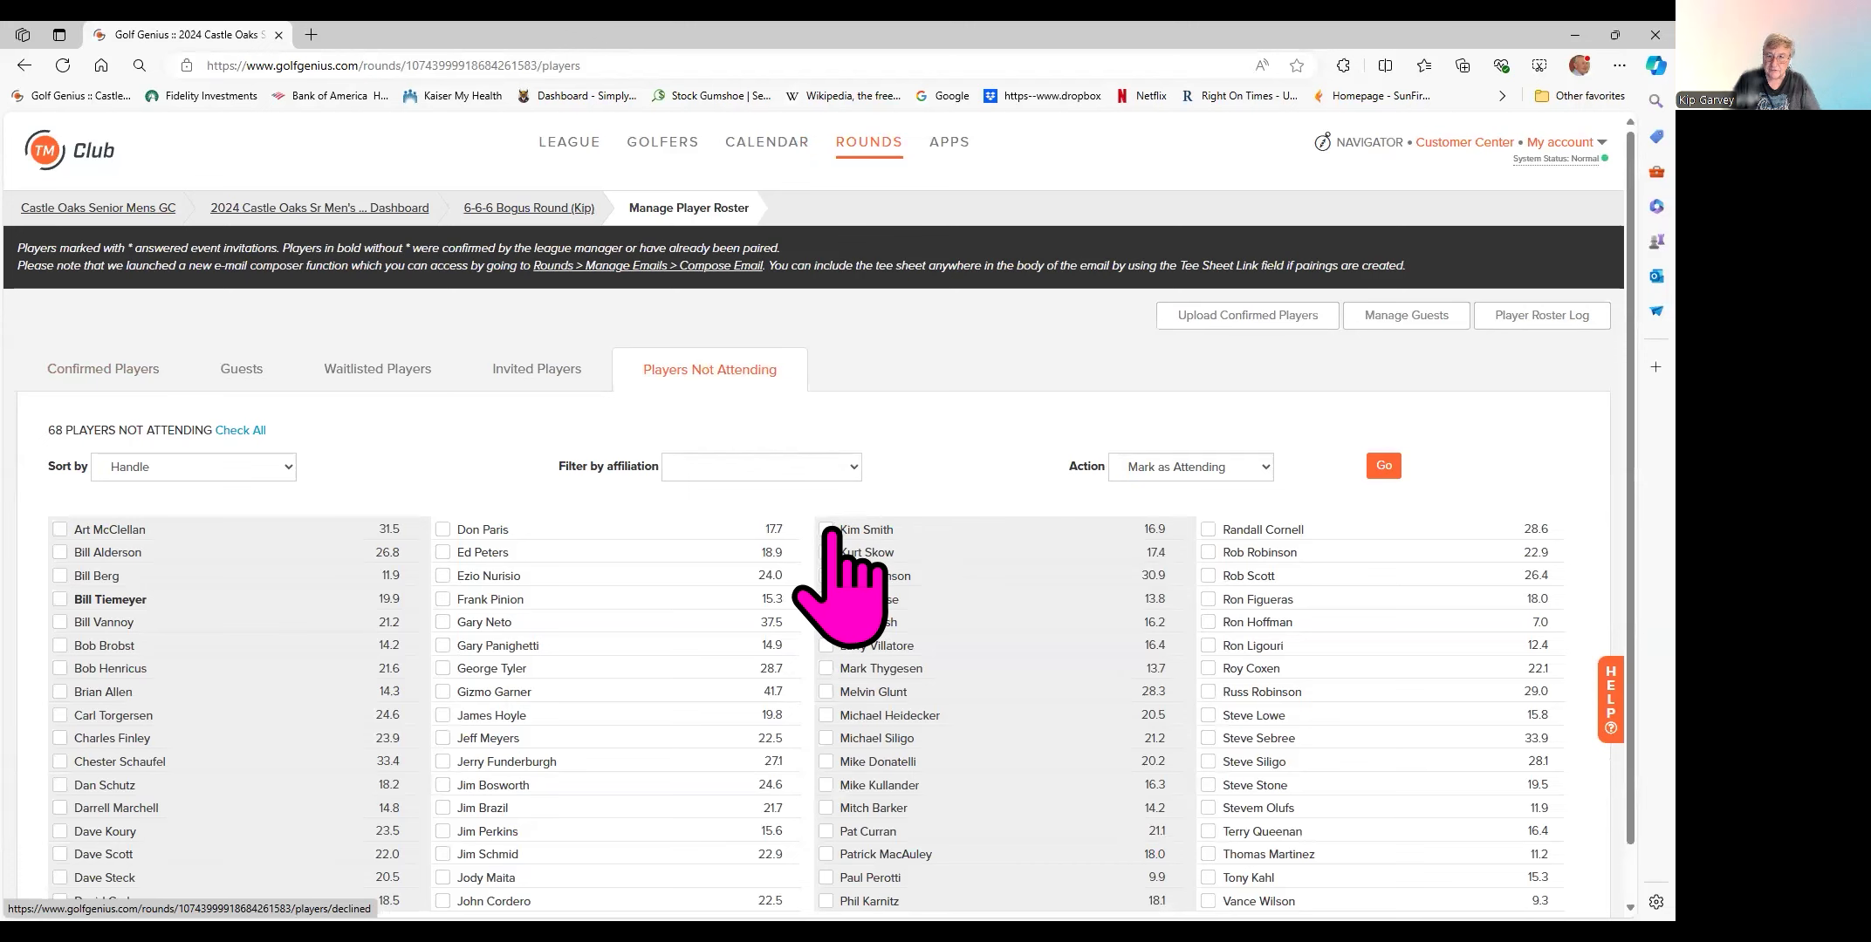
click(825, 530)
click(1384, 466)
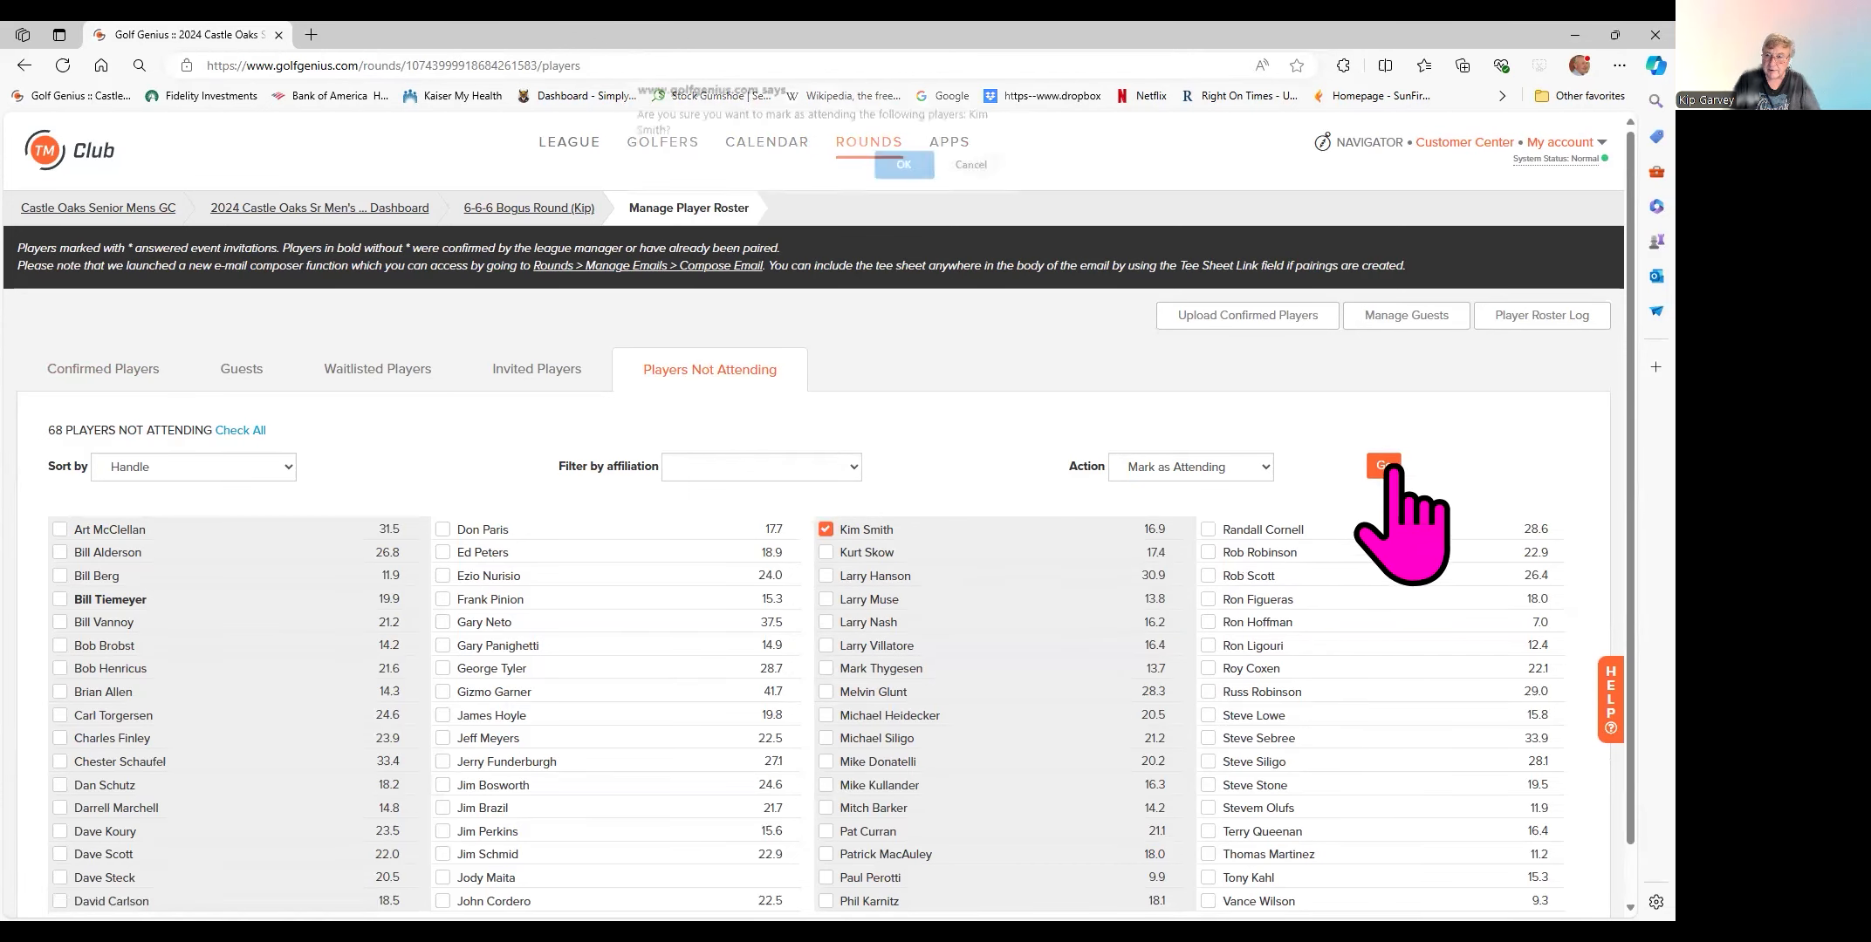
click(904, 176)
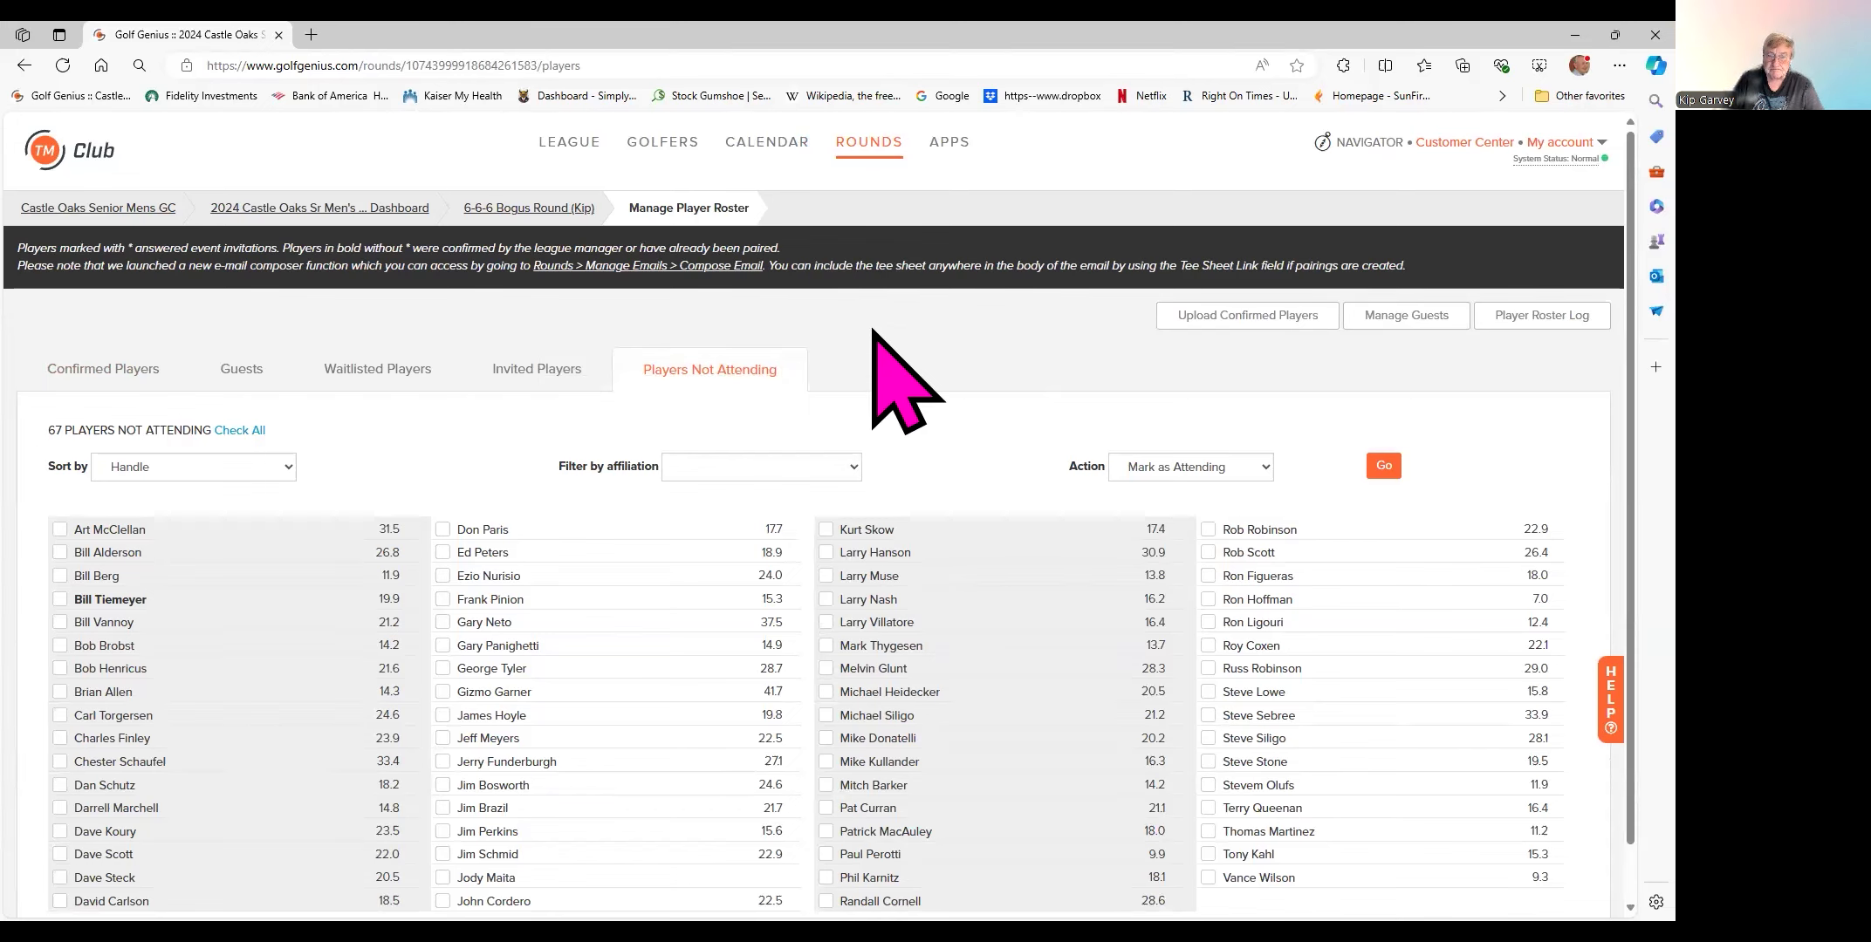
click(534, 209)
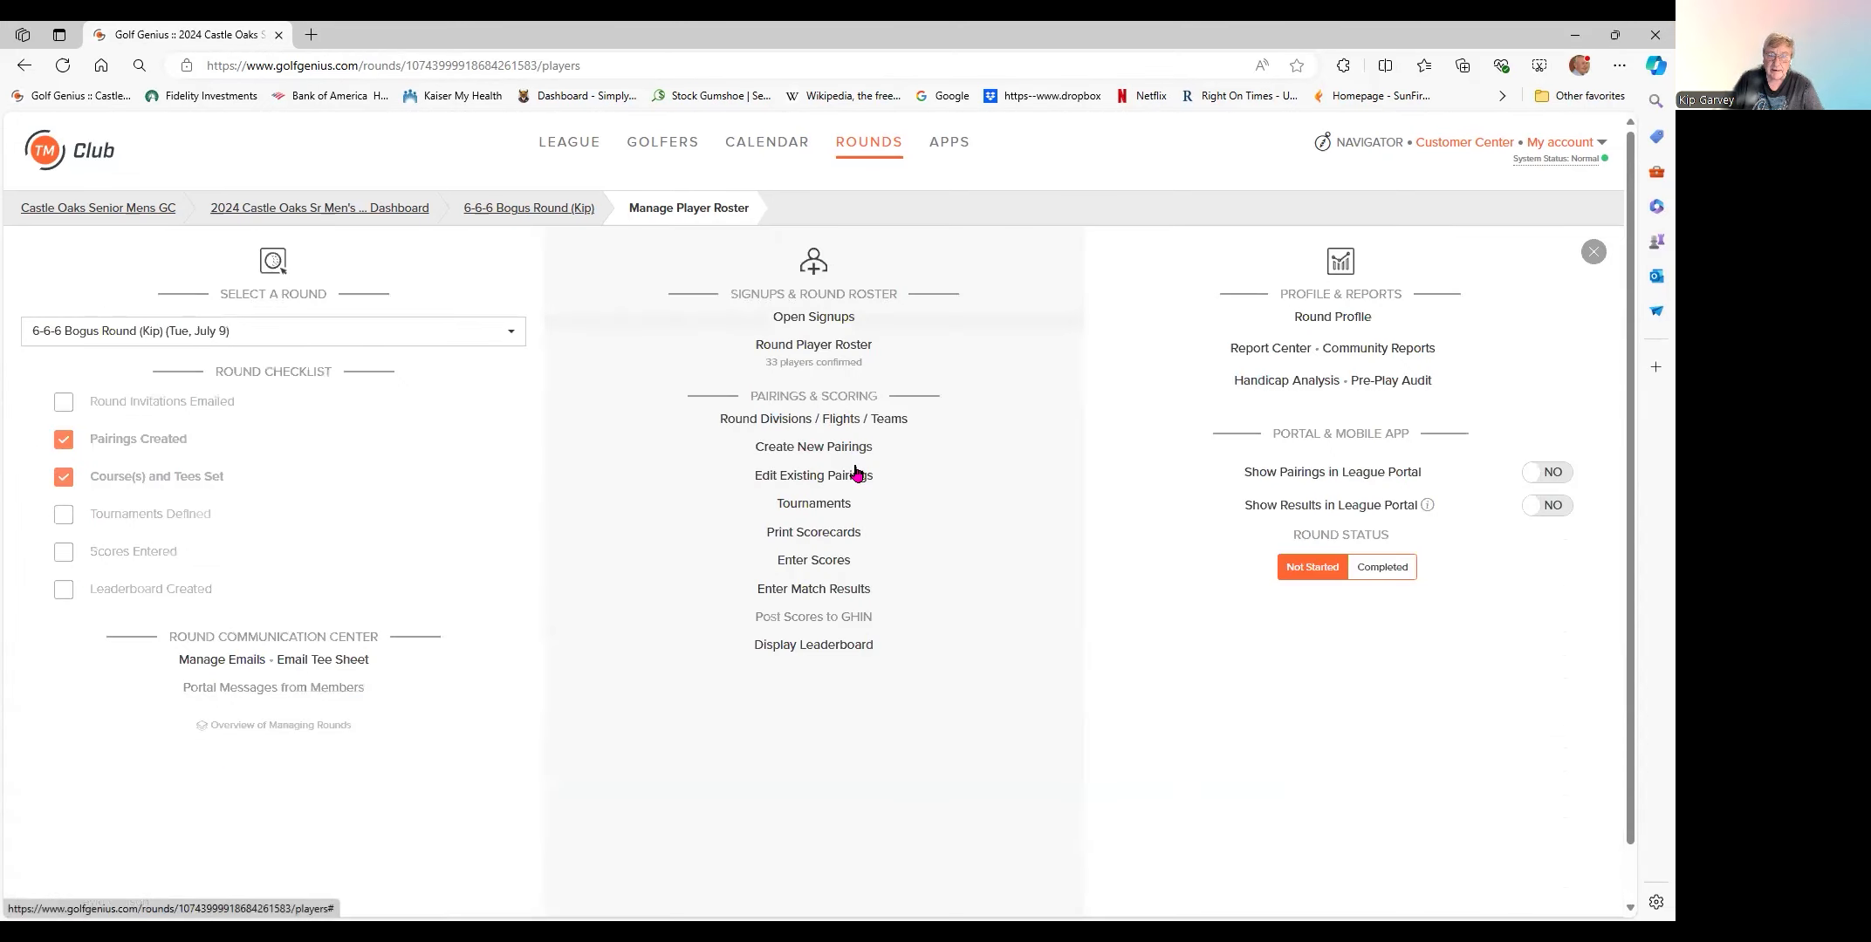
click(796, 480)
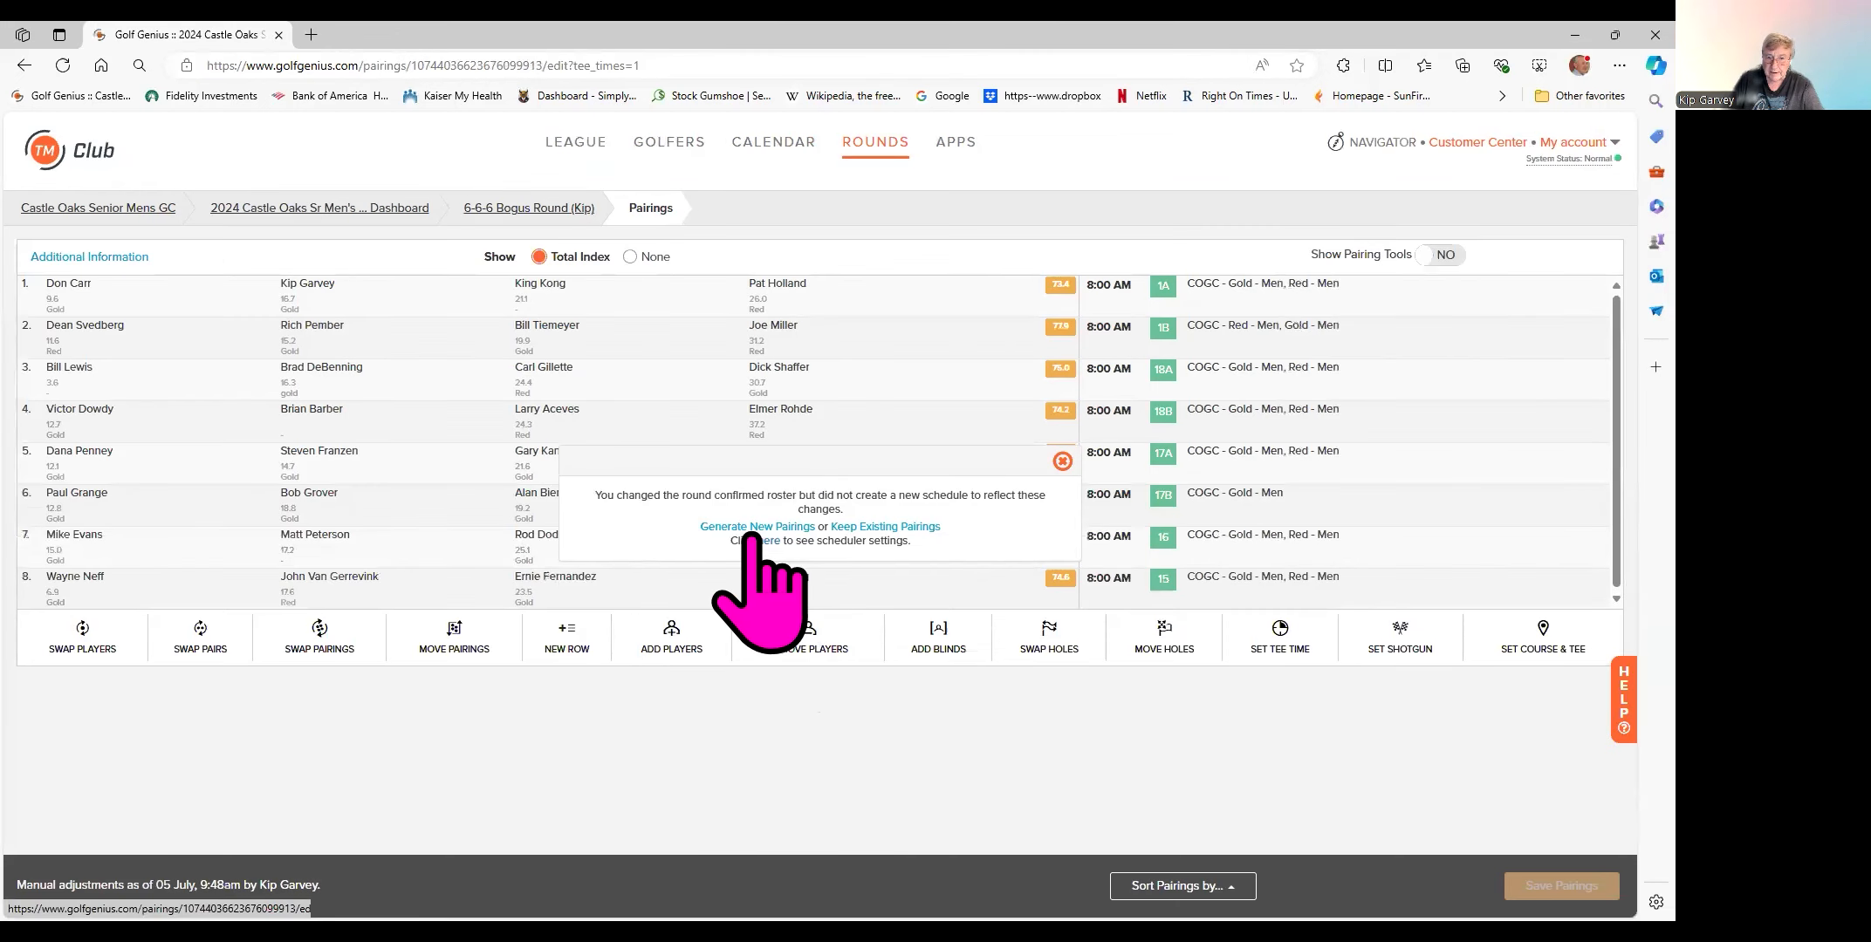
- Keep the existing pairings and add the restored golfer into a new ninth group row
click(873, 528)
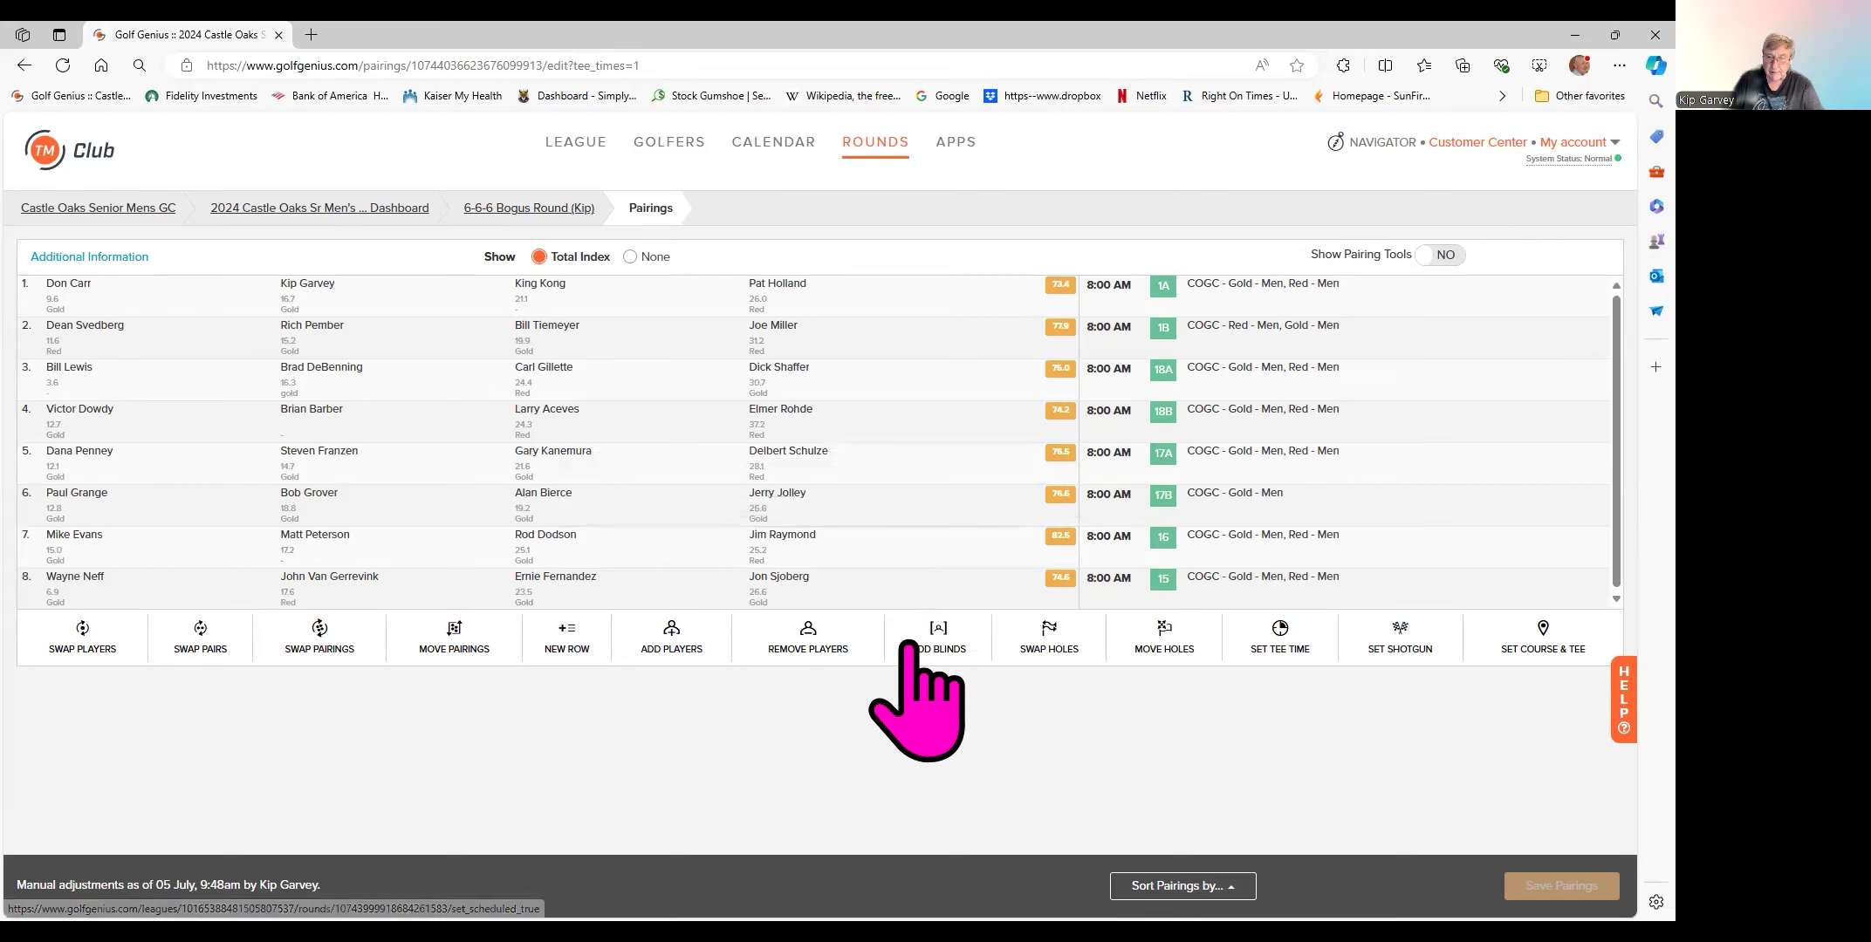
click(670, 650)
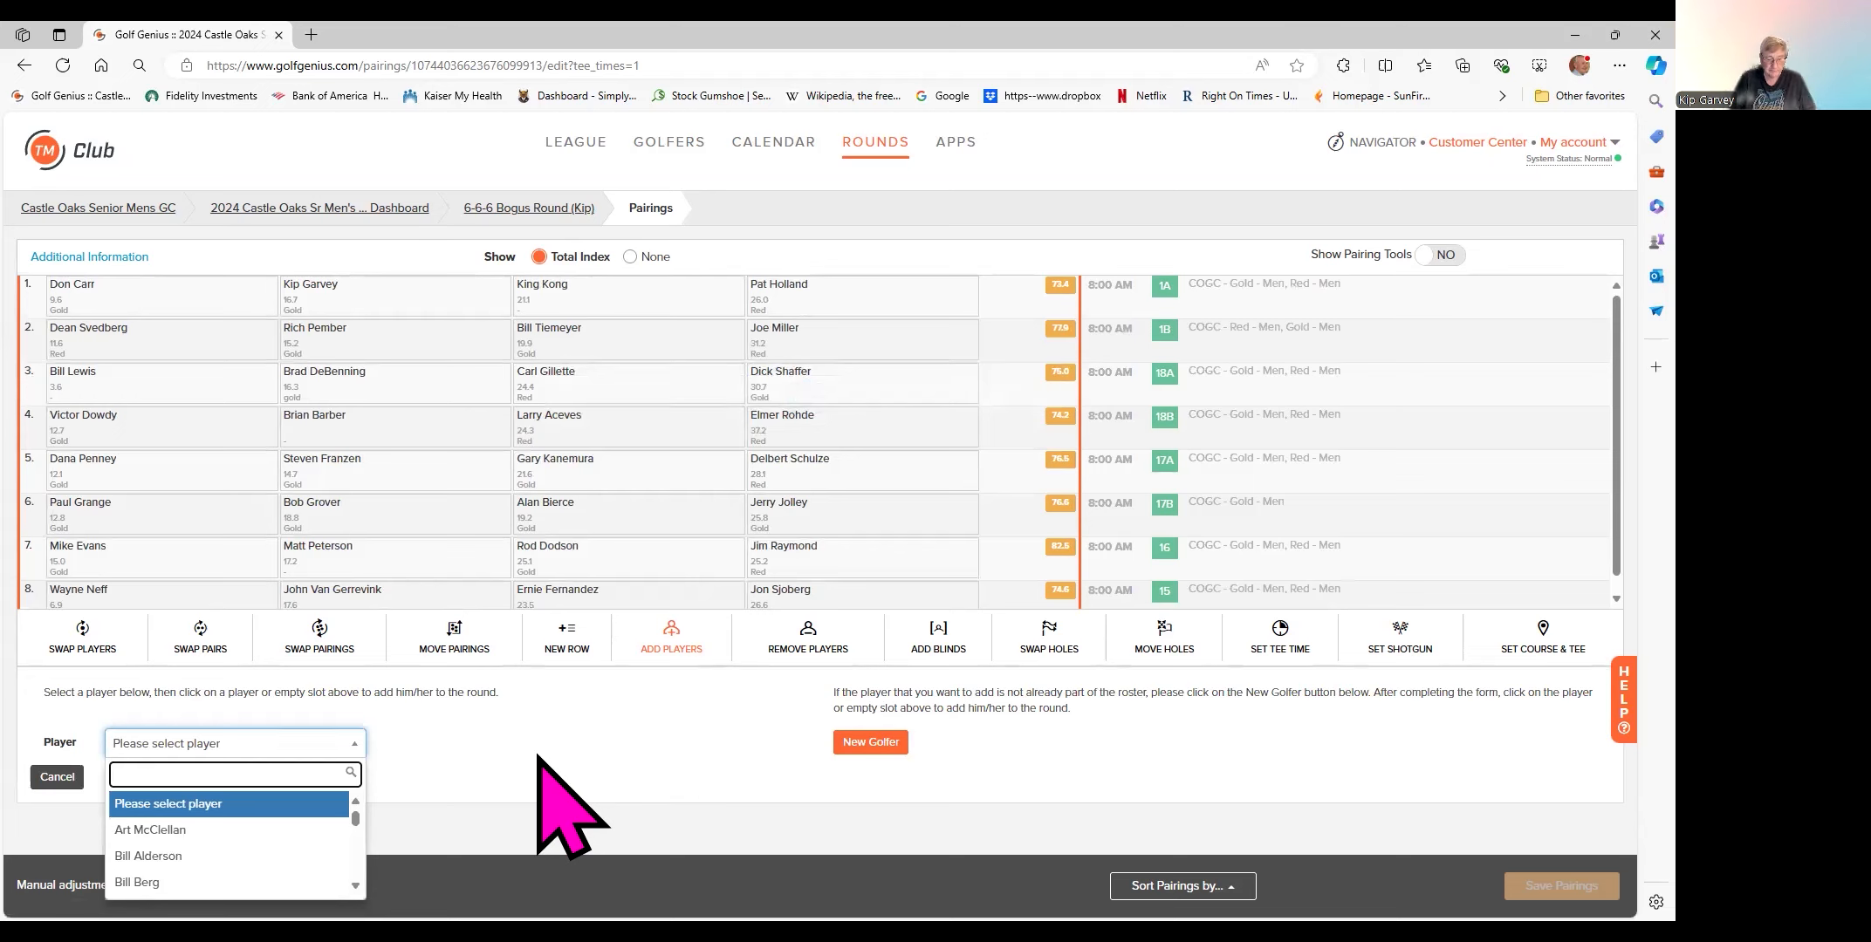
text(KIM)
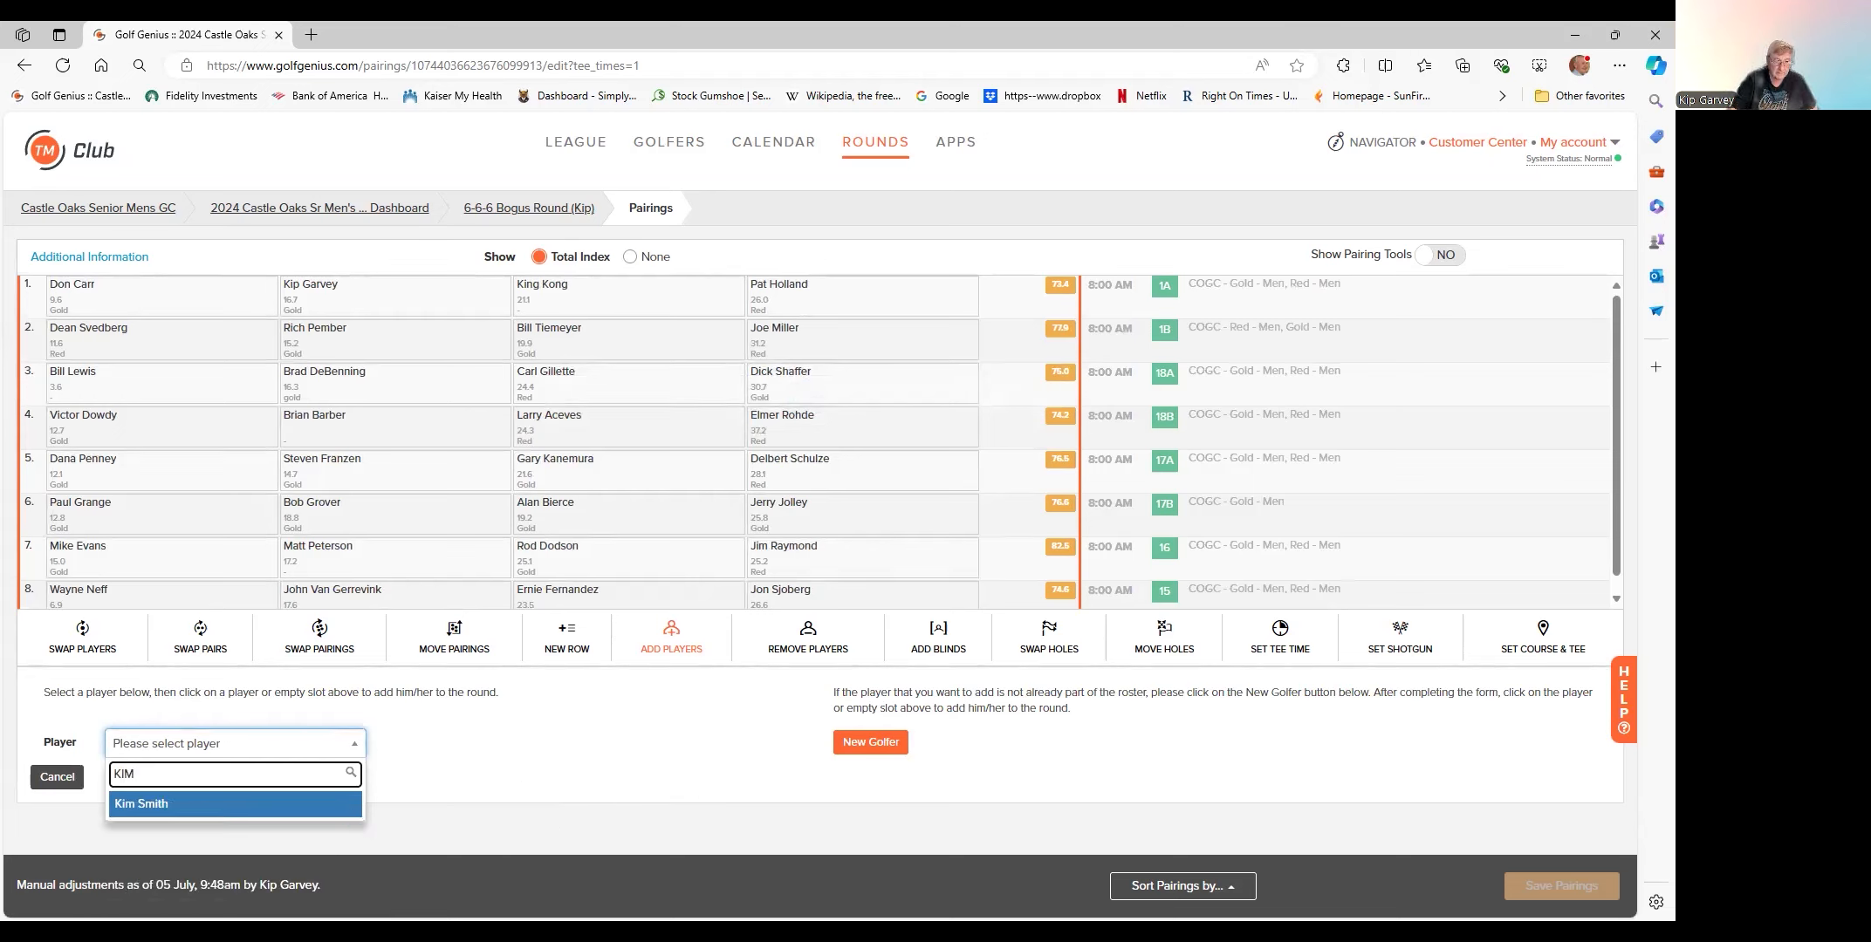
key(Return)
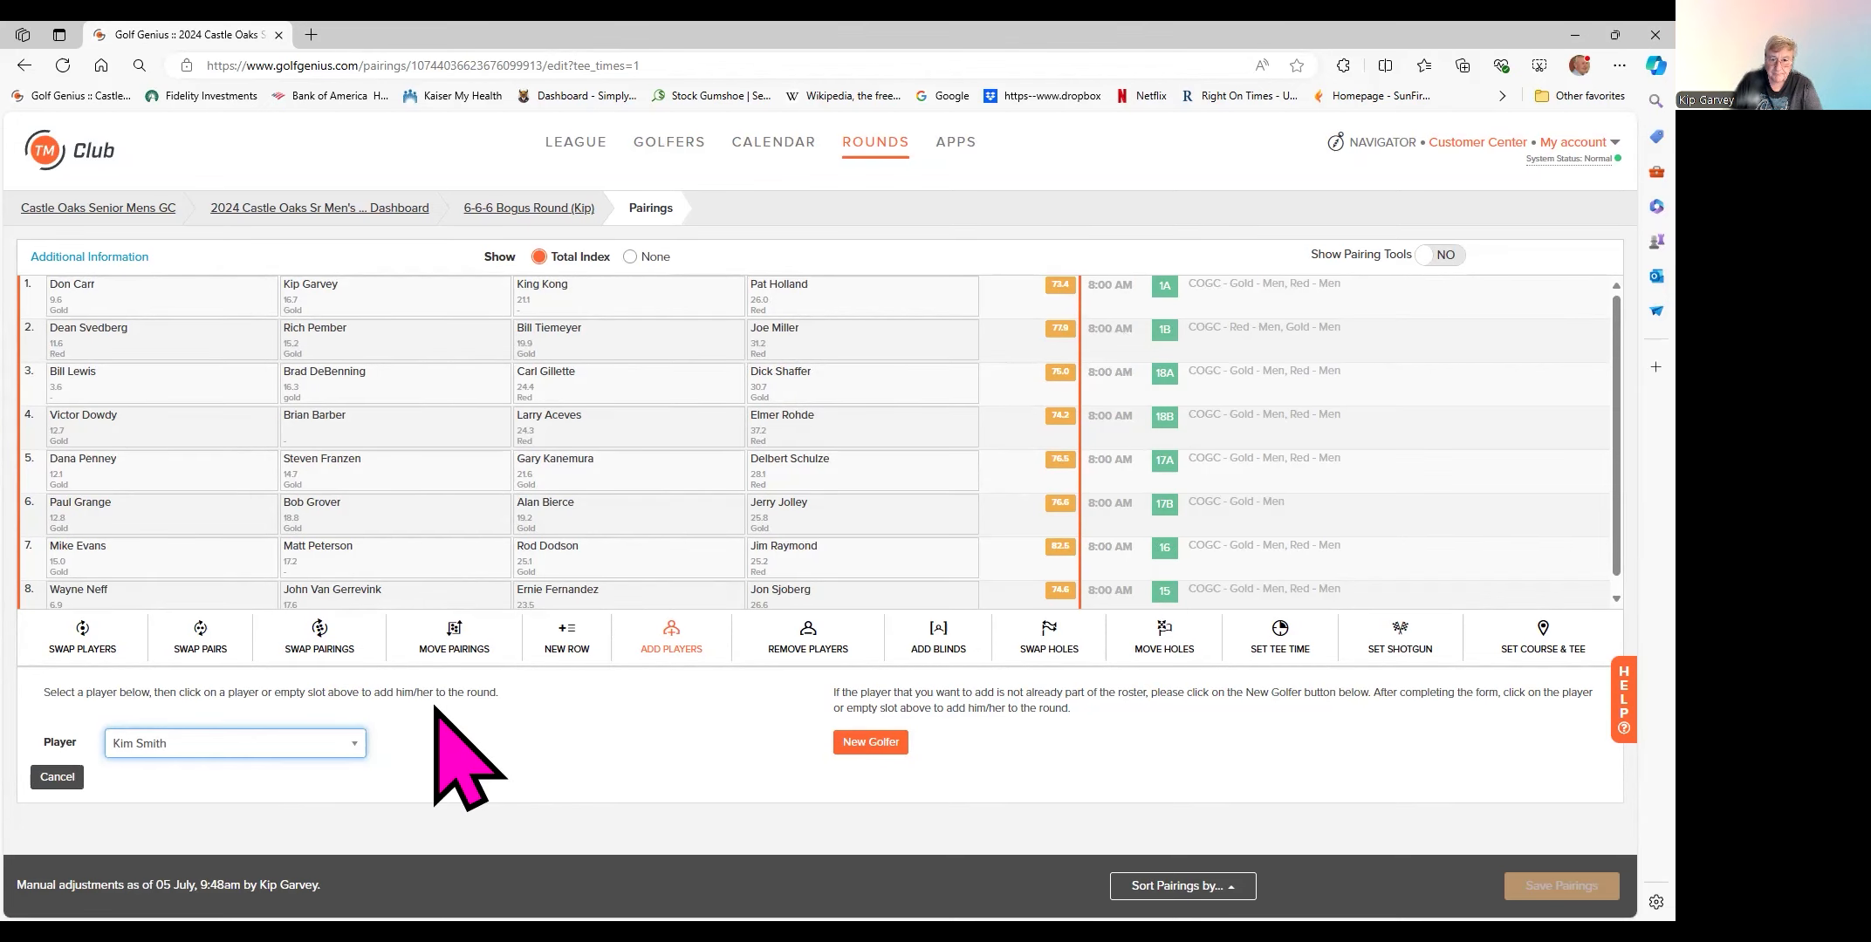
click(437, 510)
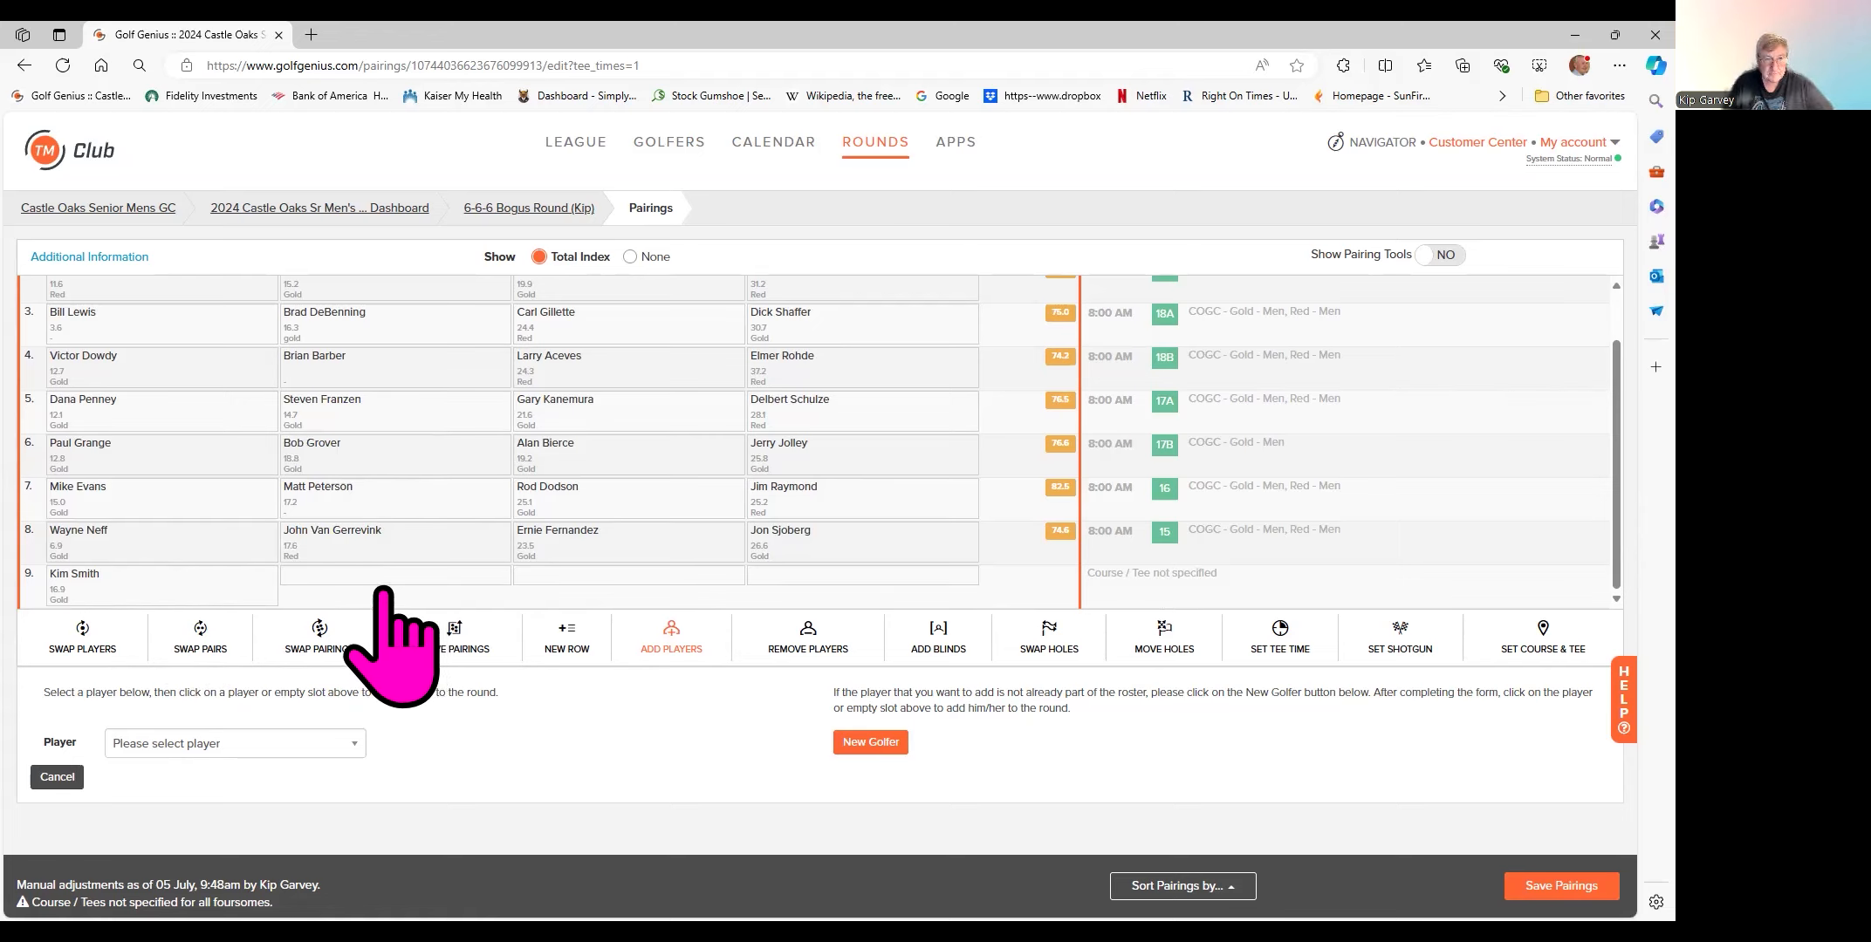
- Swap the row 9 golfer into group 2 in place of its third player
scroll(434, 506, up, 1)
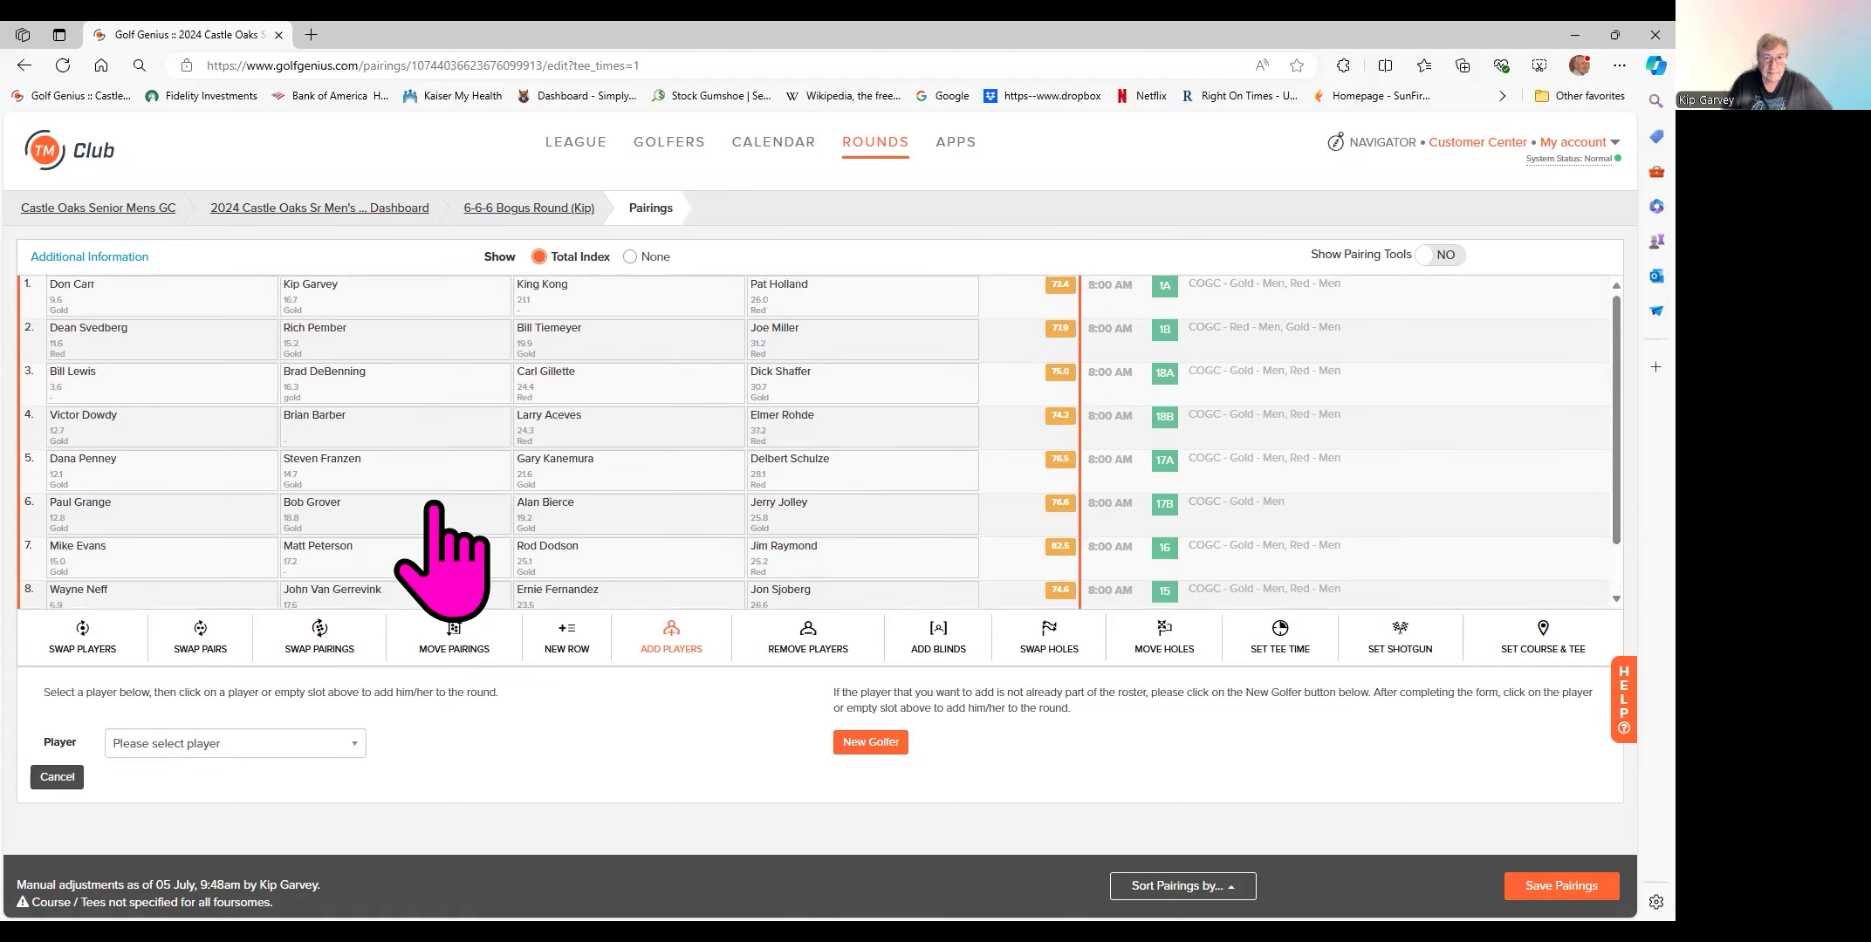
click(561, 332)
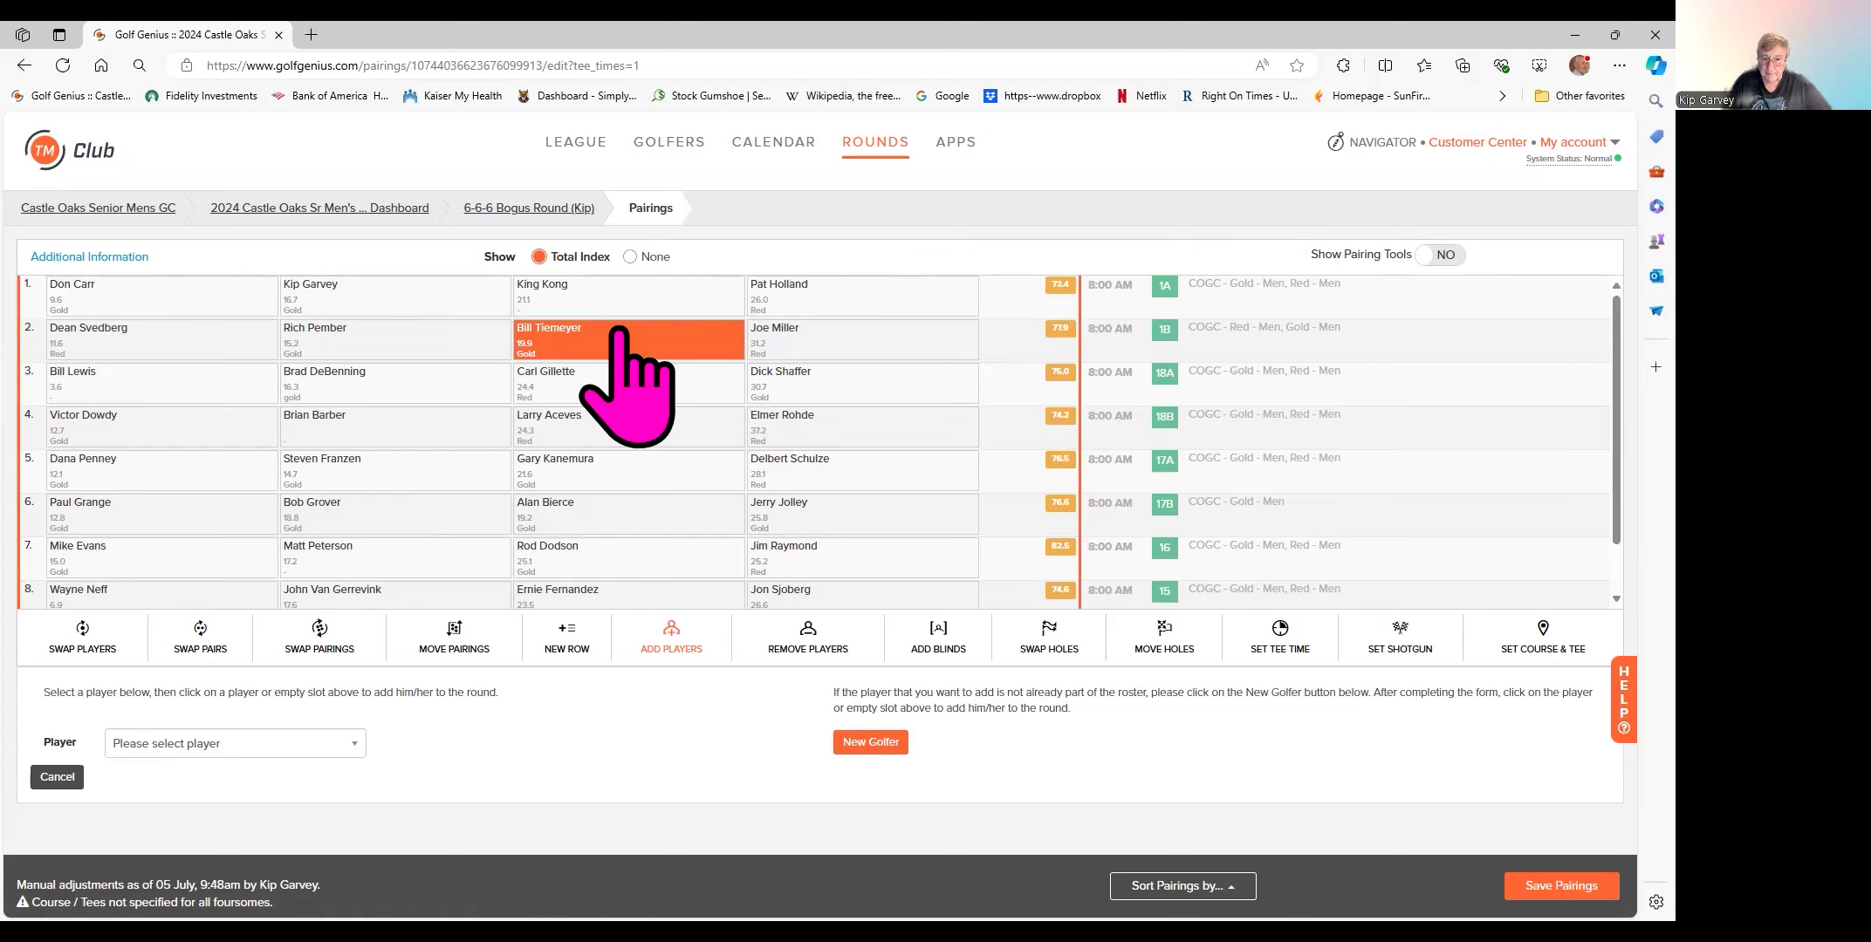
click(802, 642)
click(84, 654)
scroll(122, 586, down, 1)
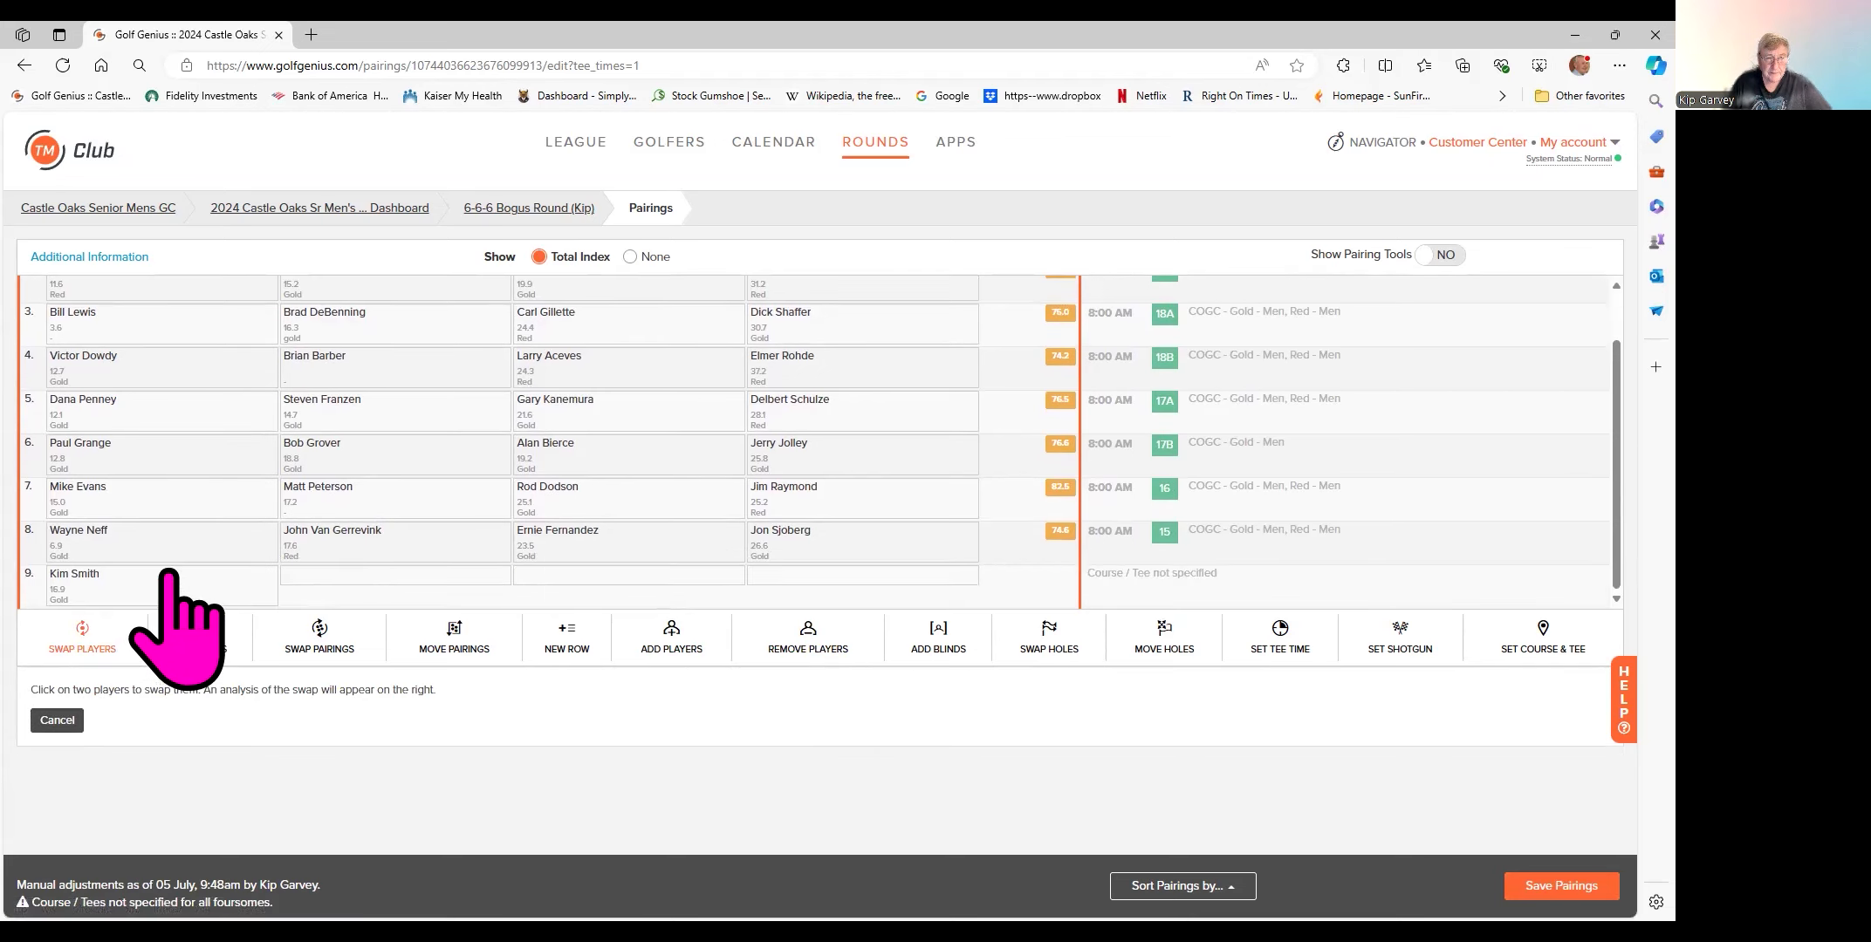
click(124, 588)
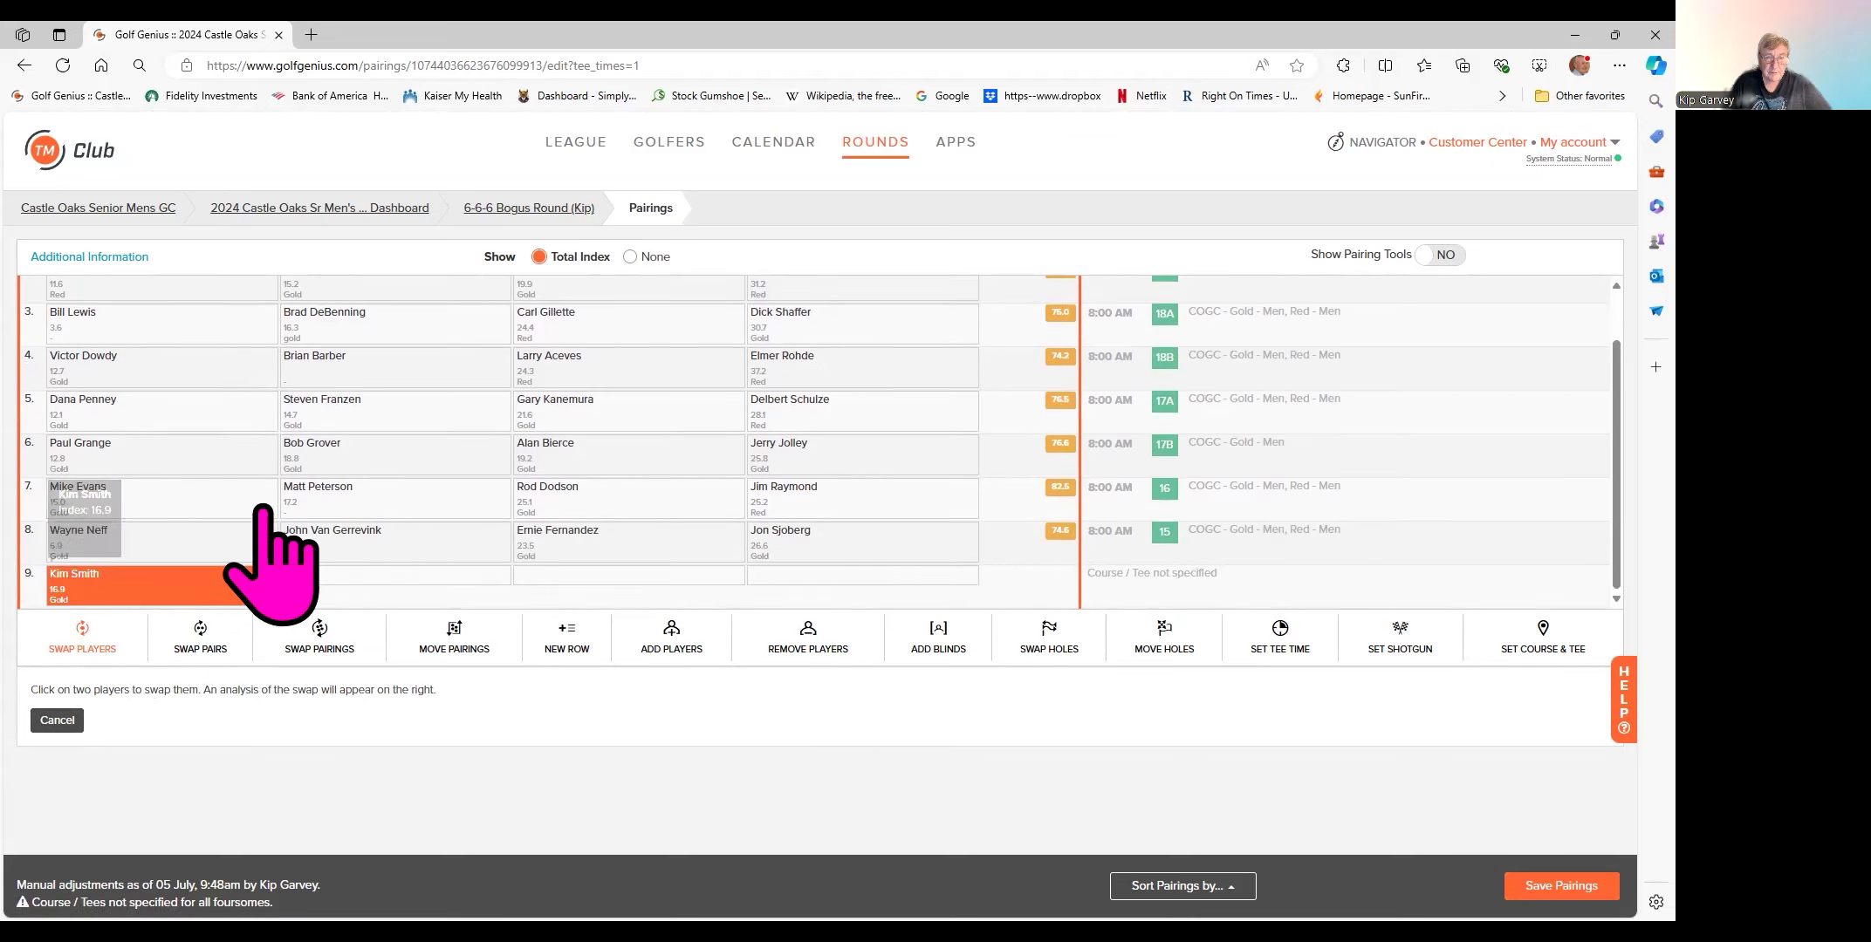
scroll(392, 484, up, 1)
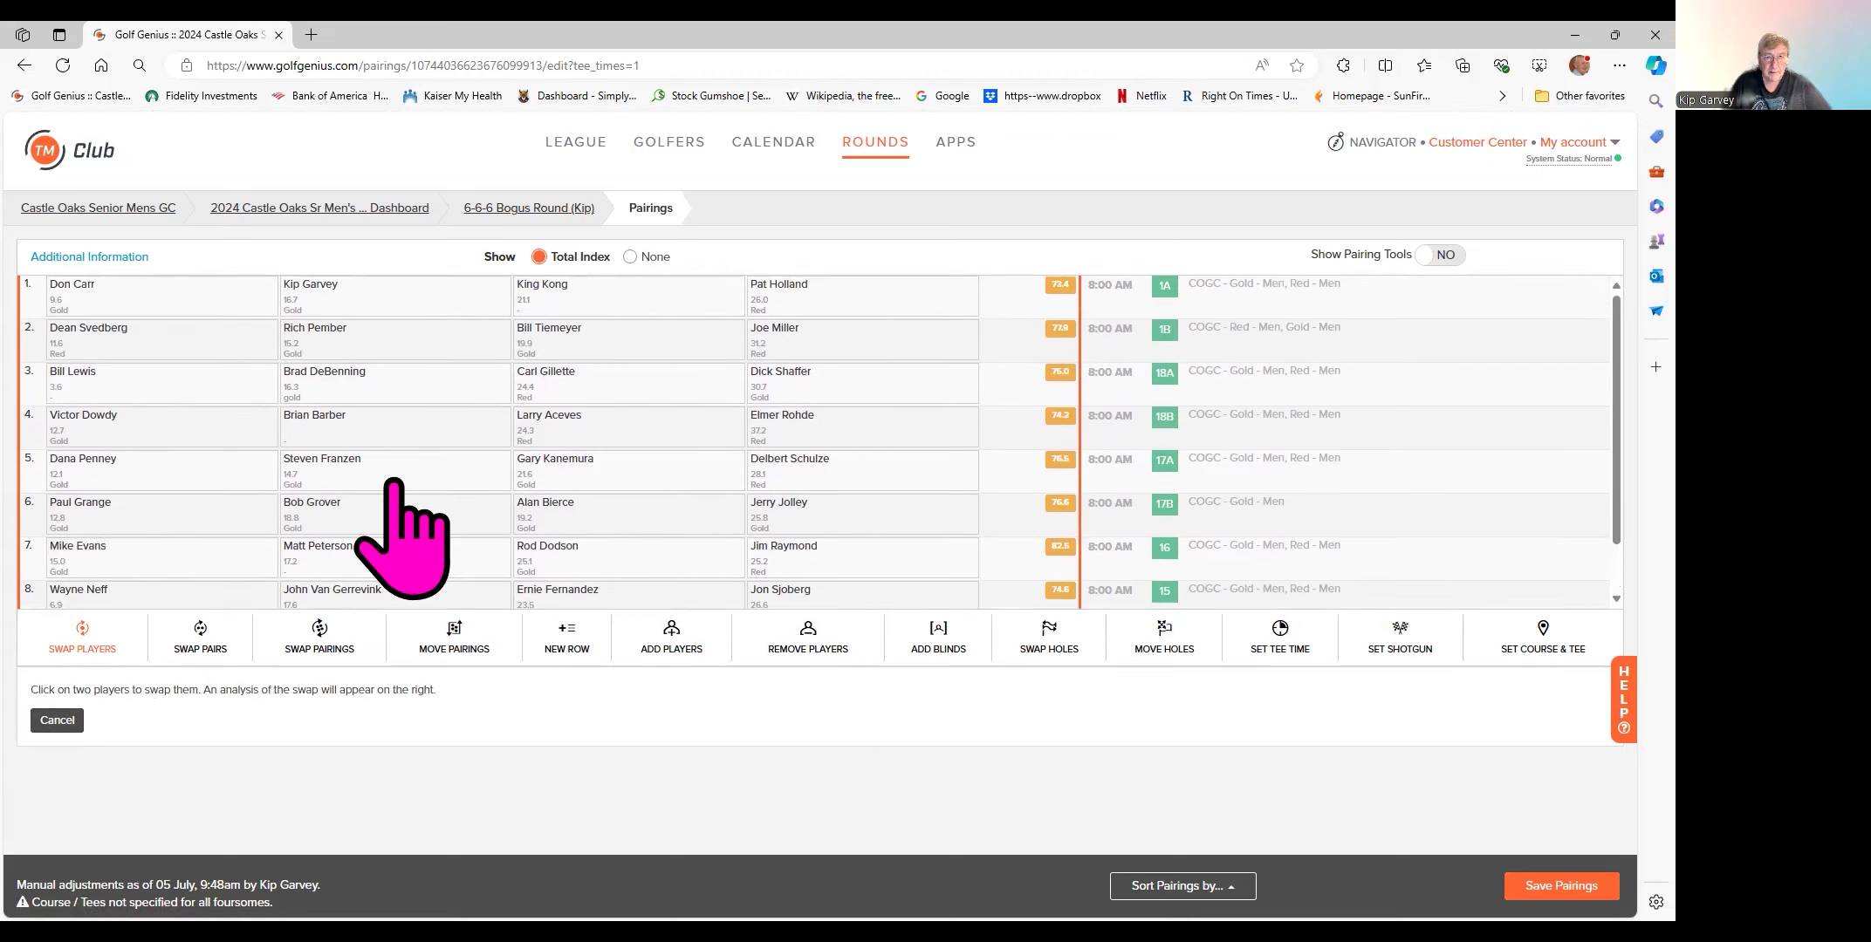
click(563, 342)
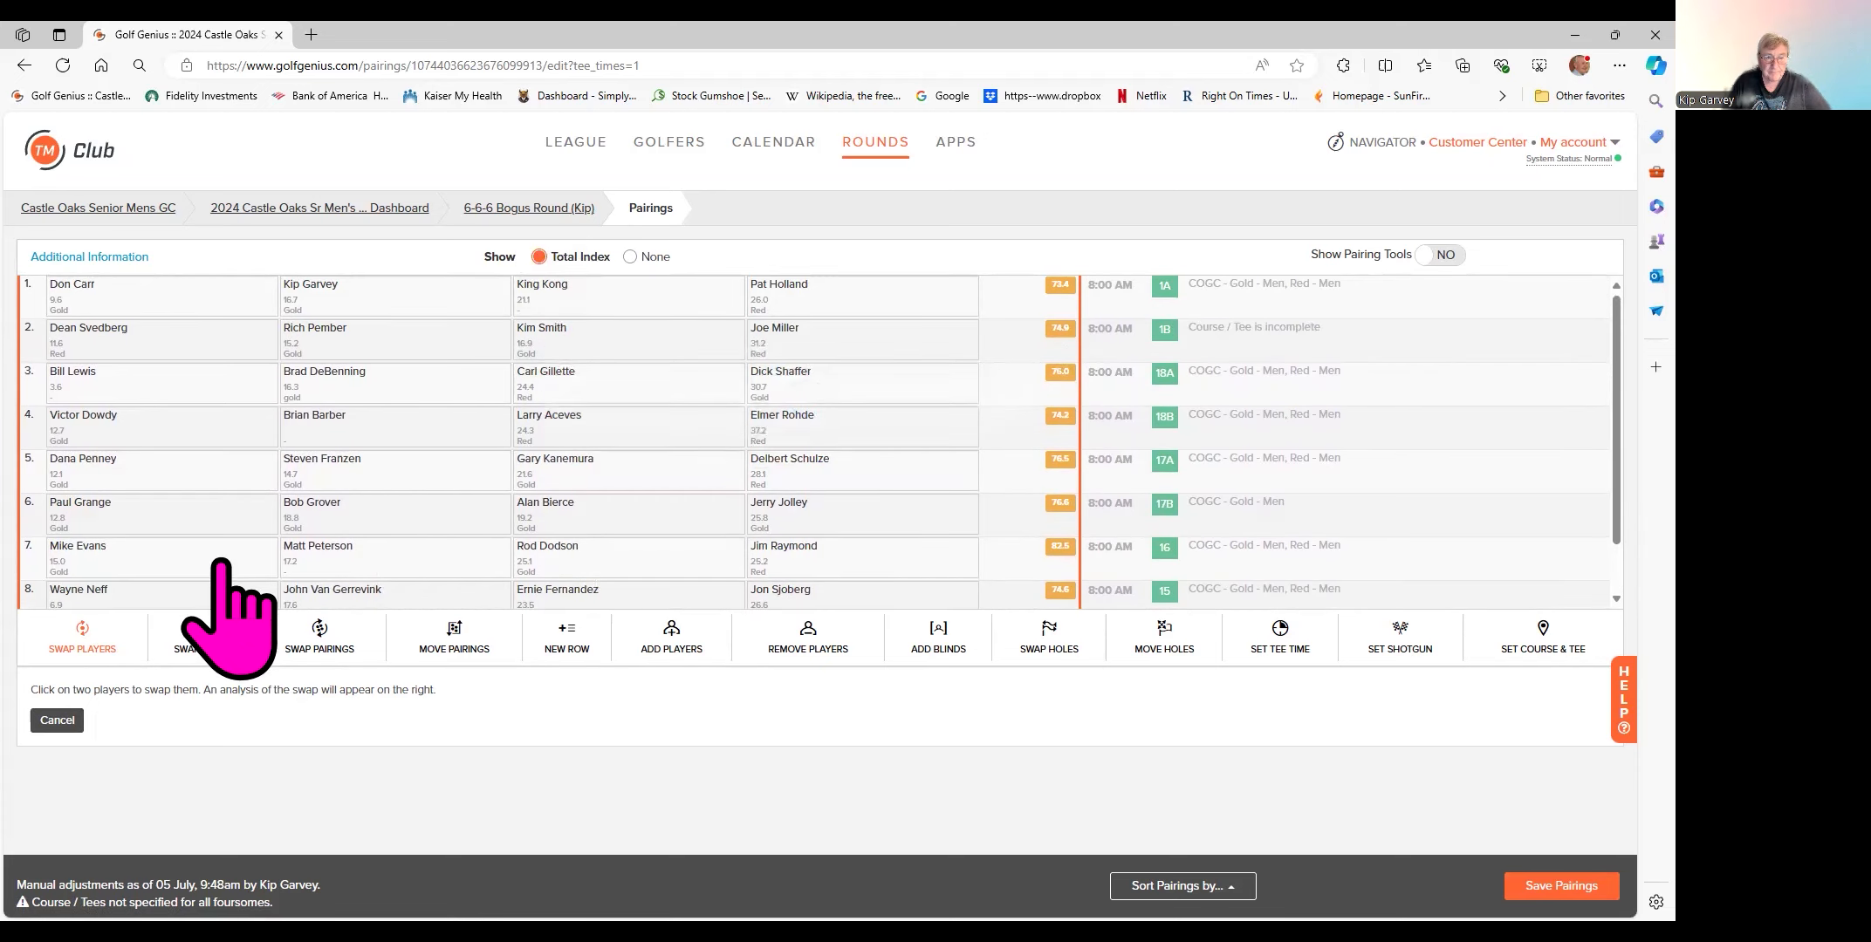
- Remove the displaced 19.9-index golfer left in row 9 from the pairings
scroll(165, 571, down, 1)
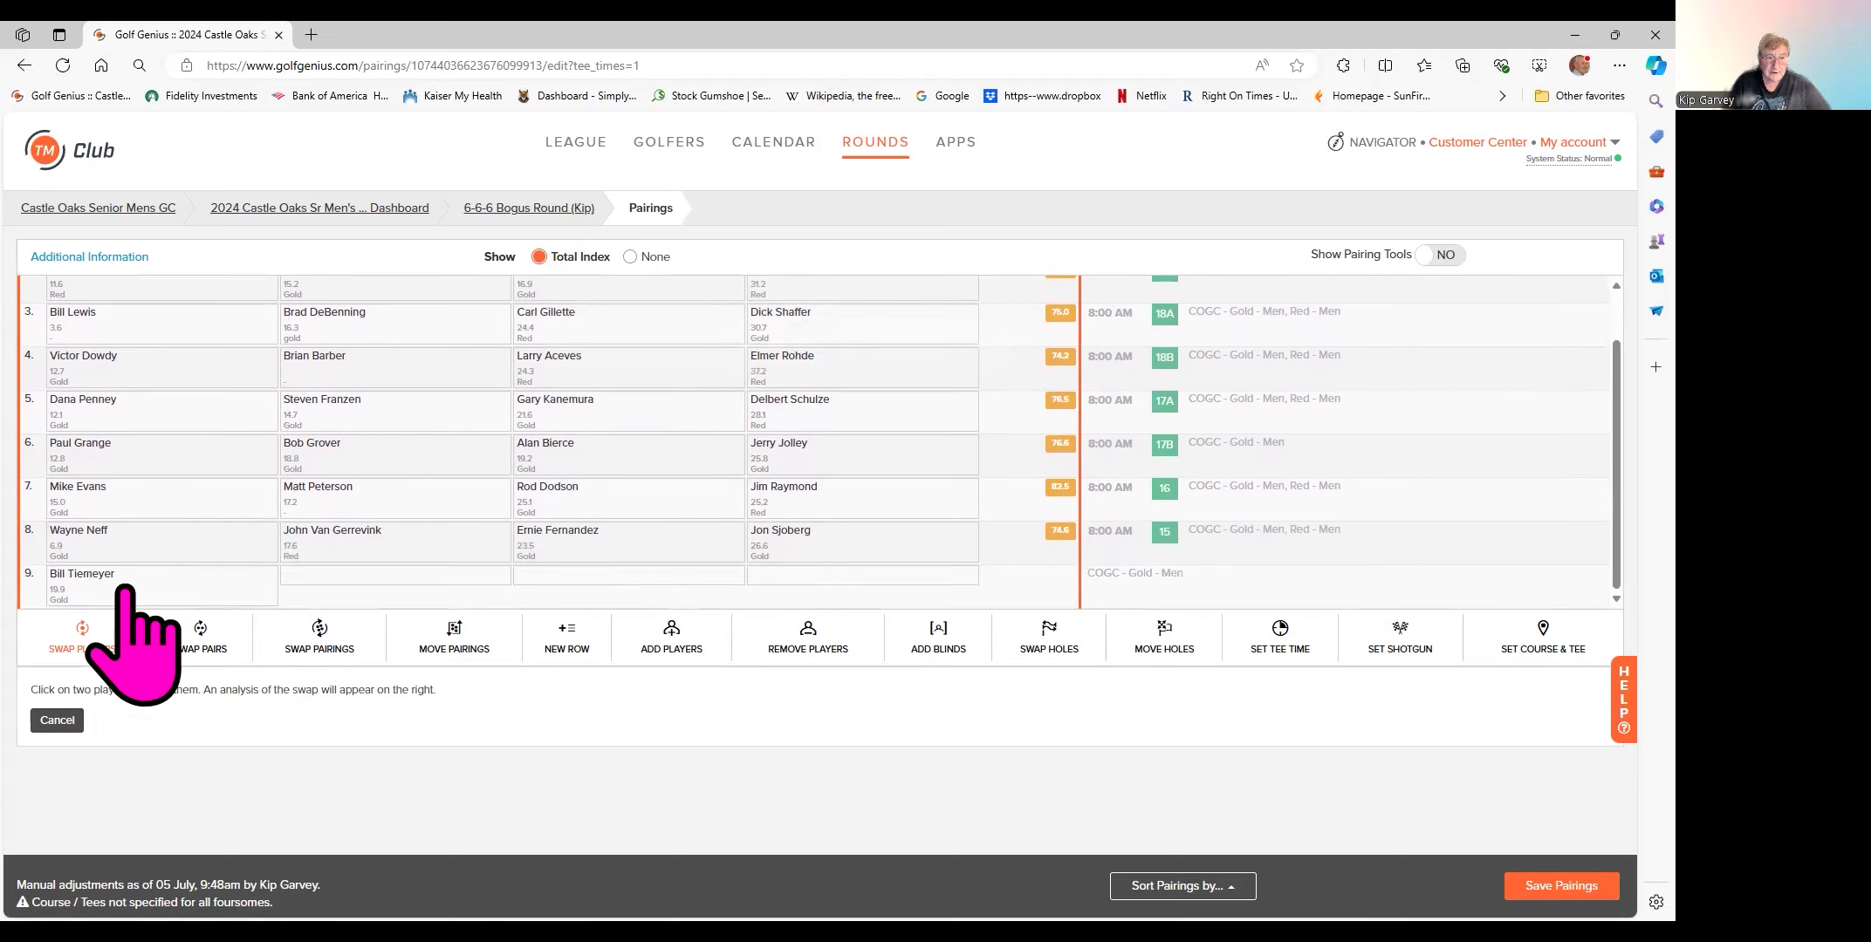
click(808, 635)
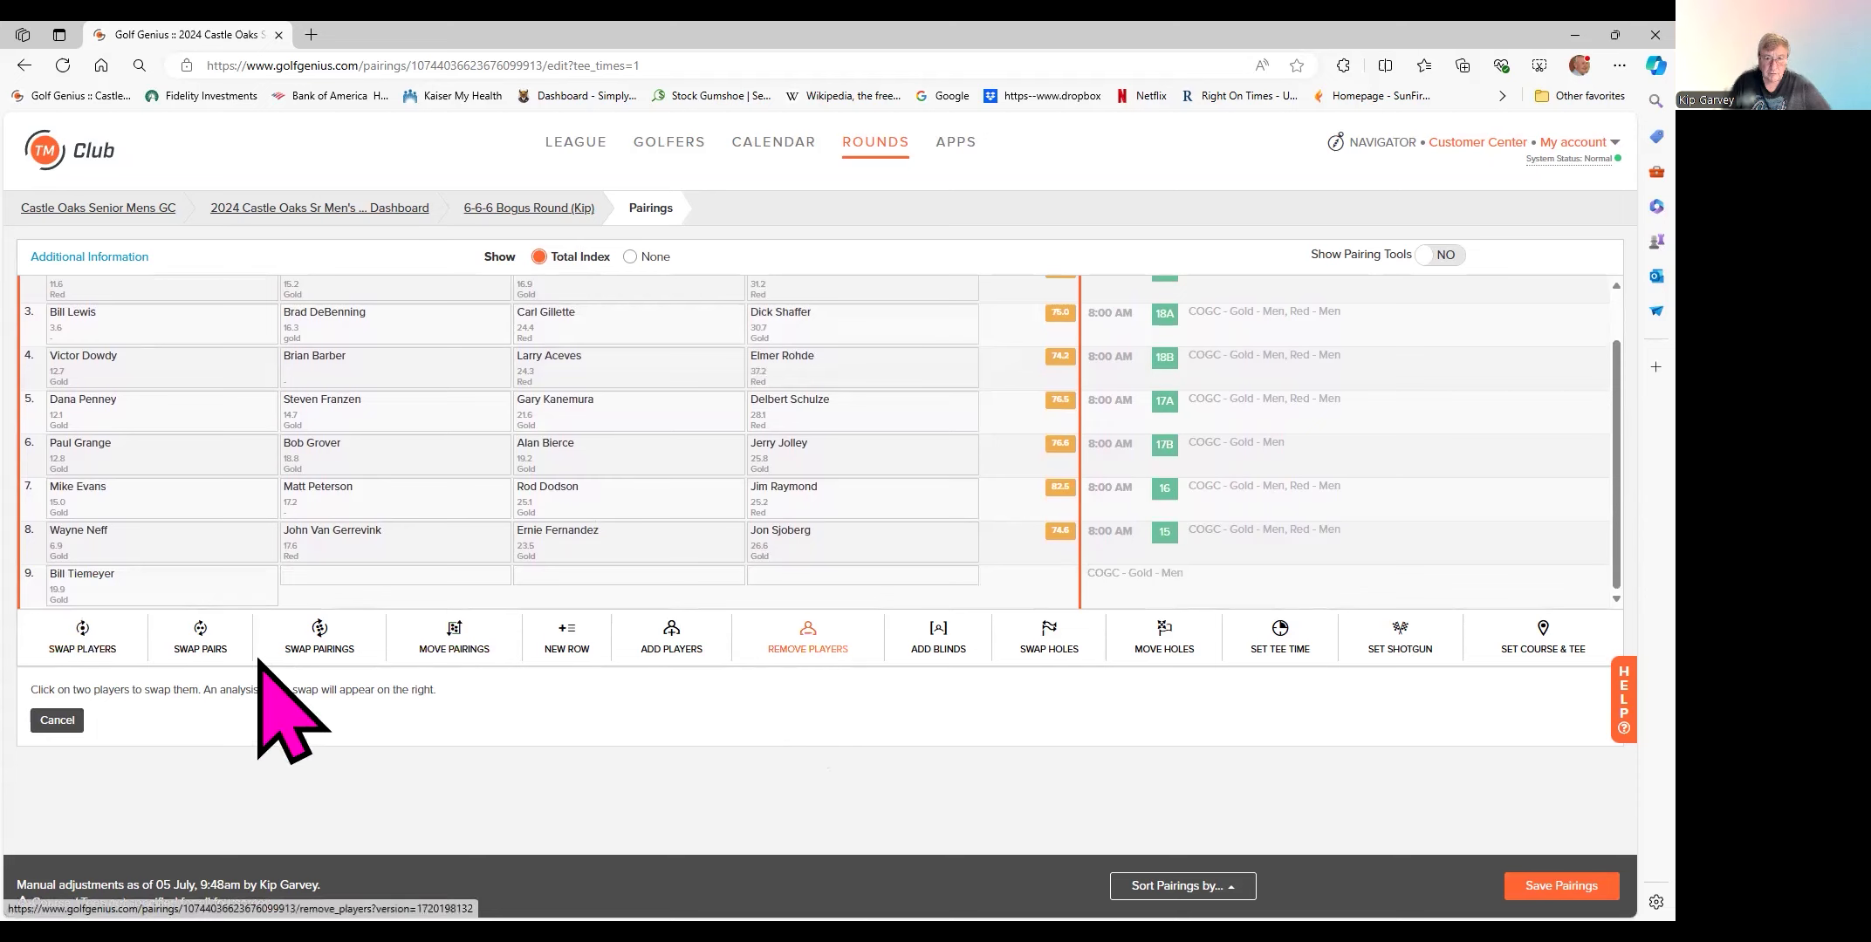
click(81, 583)
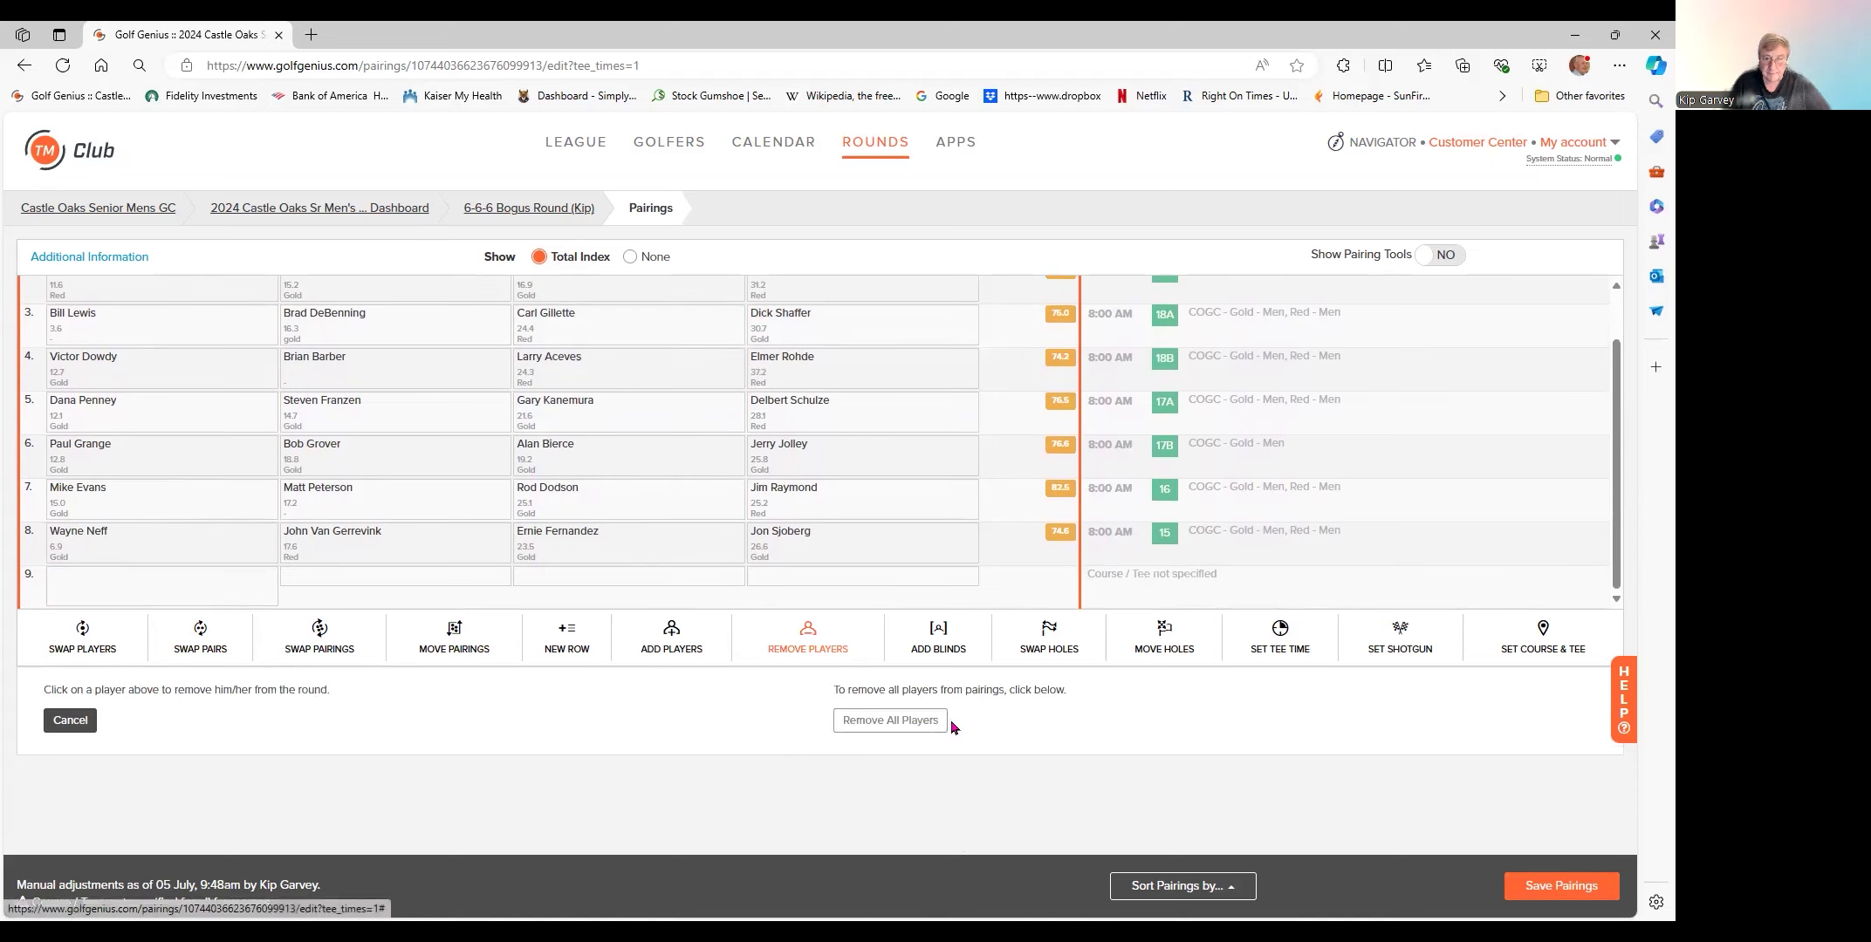
- Save the pairings, leaving eight full 8:00 AM shotgun foursomes with group 2 updated
click(1562, 886)
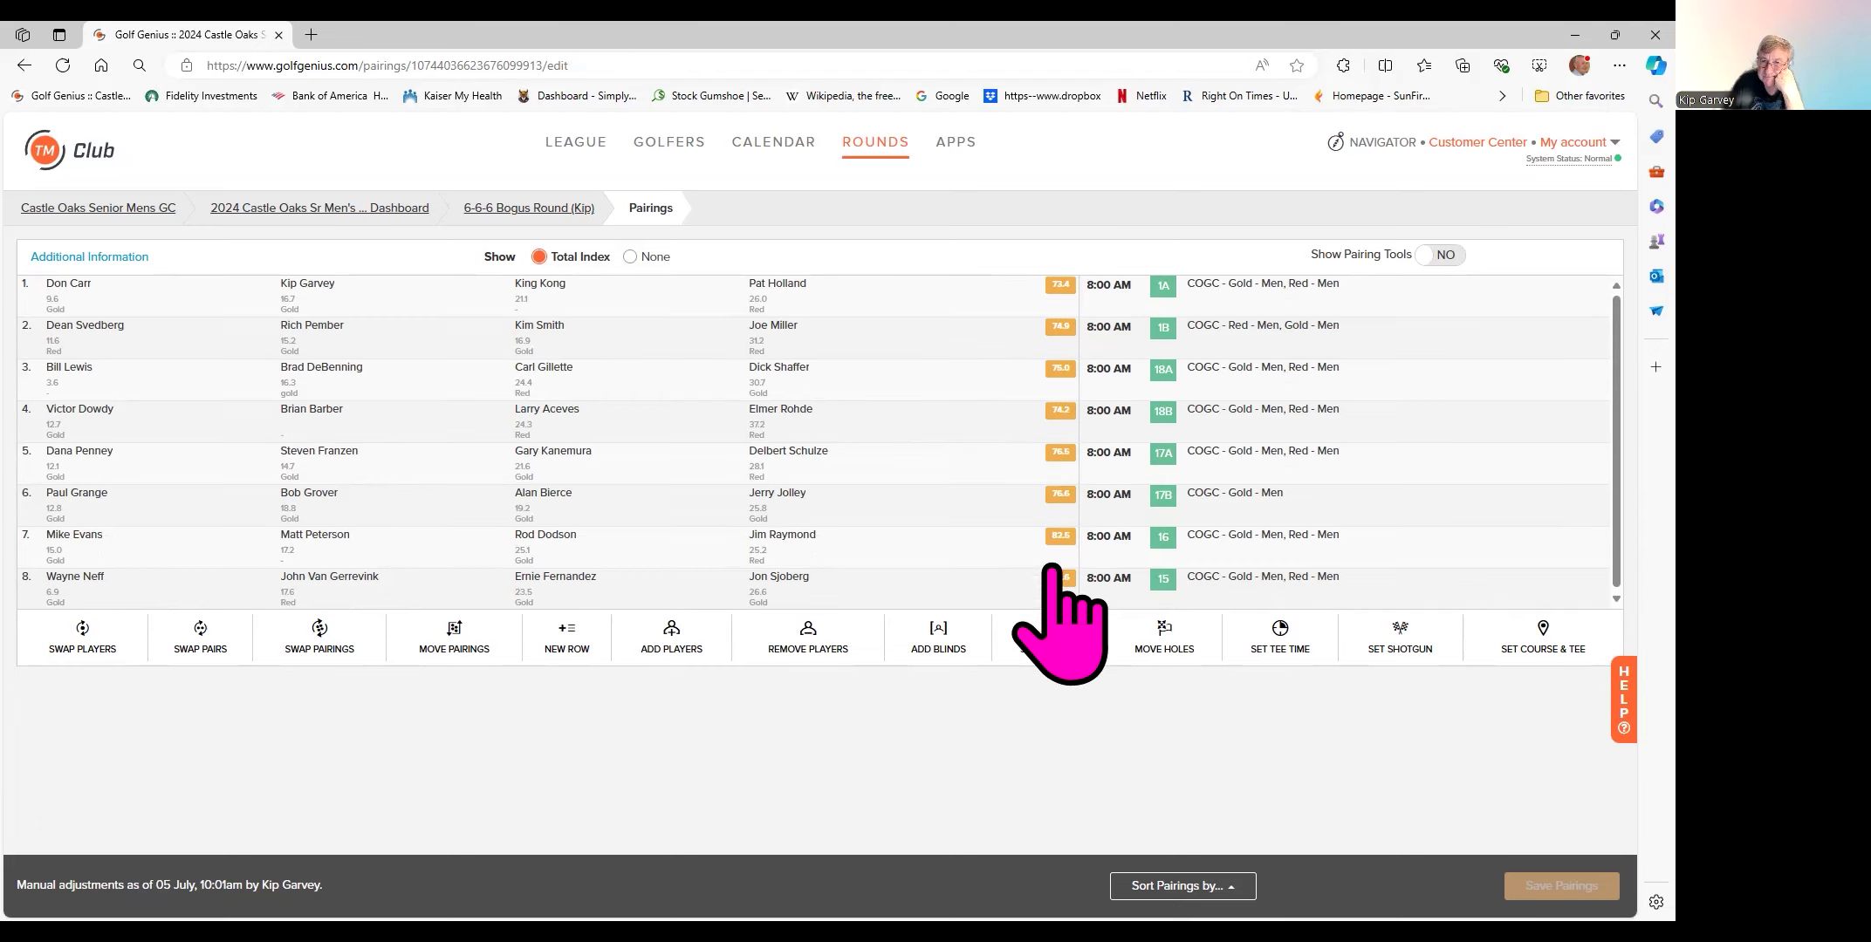
scroll(956, 534, down, 1)
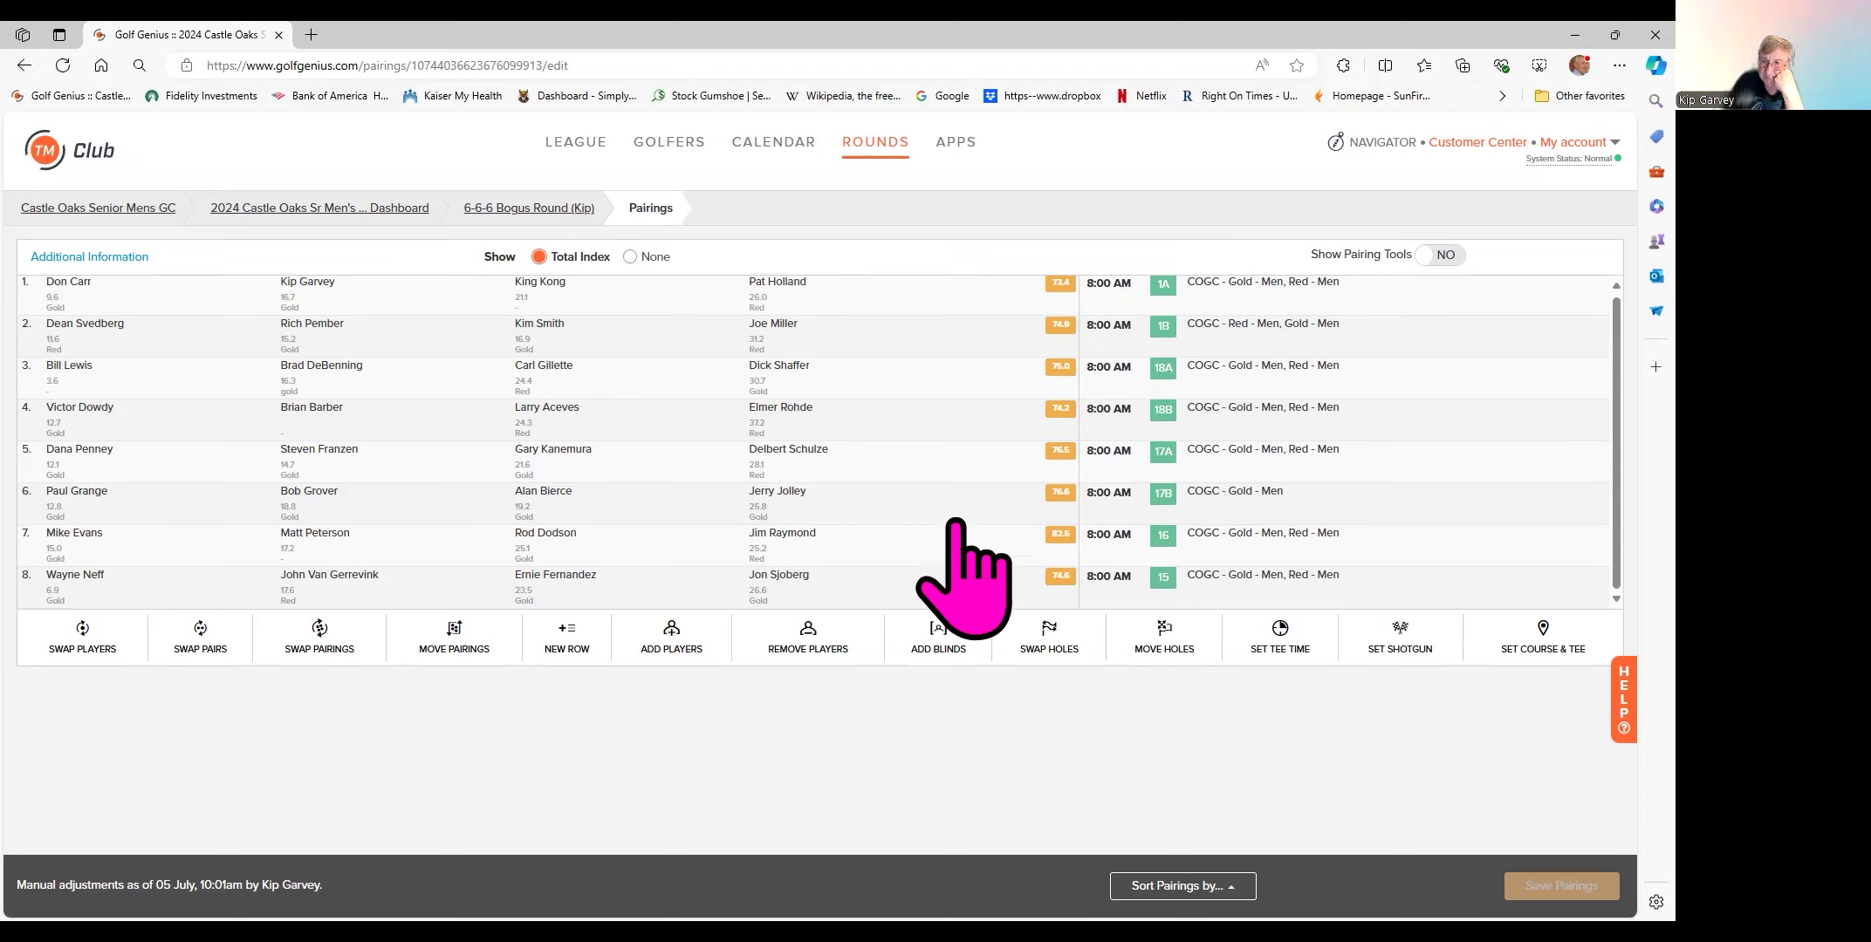
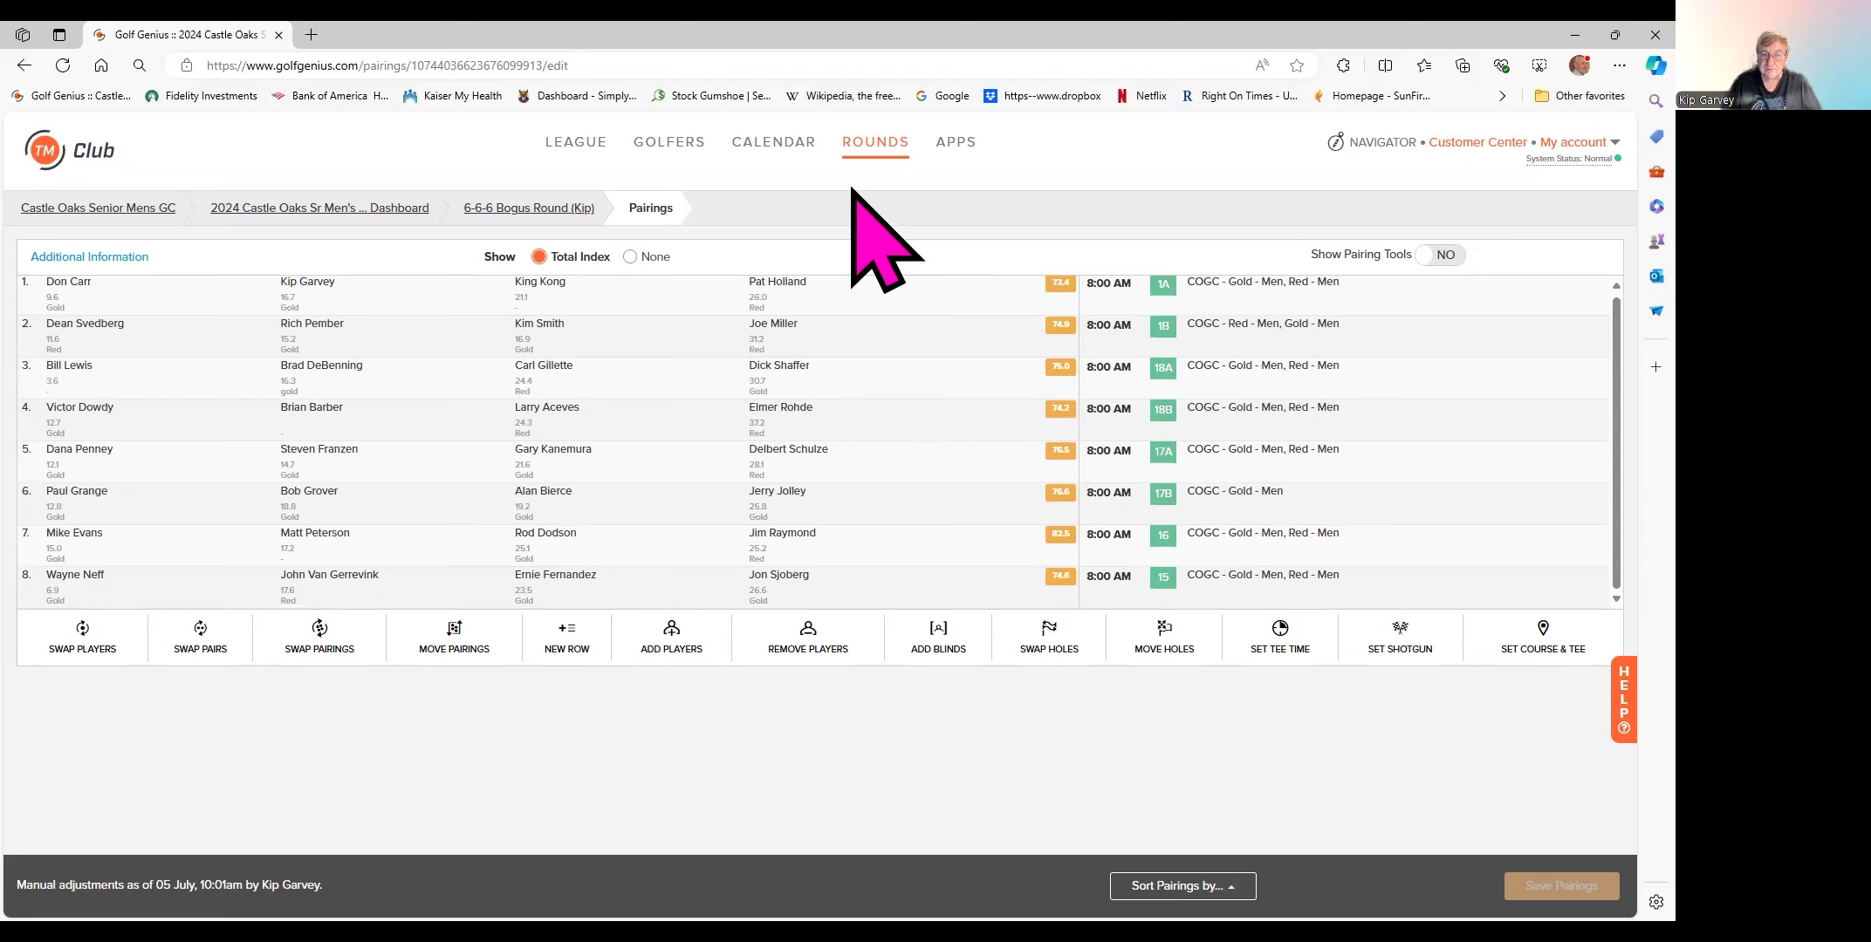
- Open the 6-6-6 Bogus Round's Print Scorecards page and scroll through the My Scorecards carousel
click(551, 214)
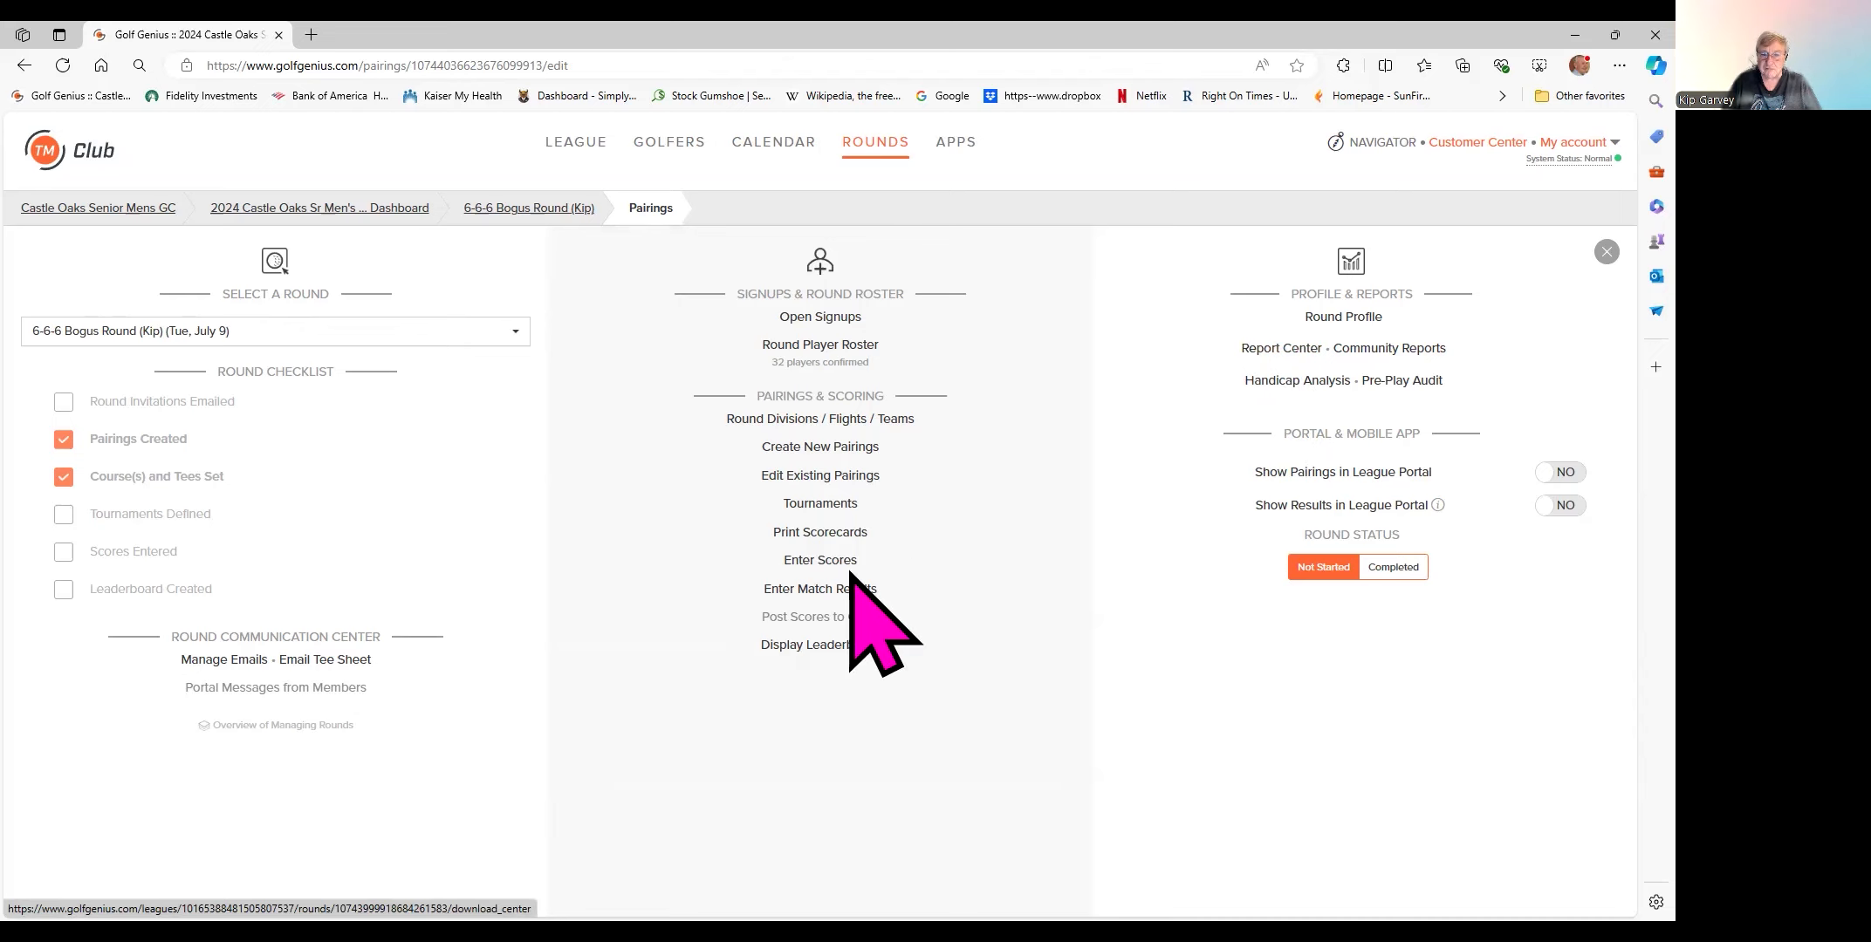
click(816, 536)
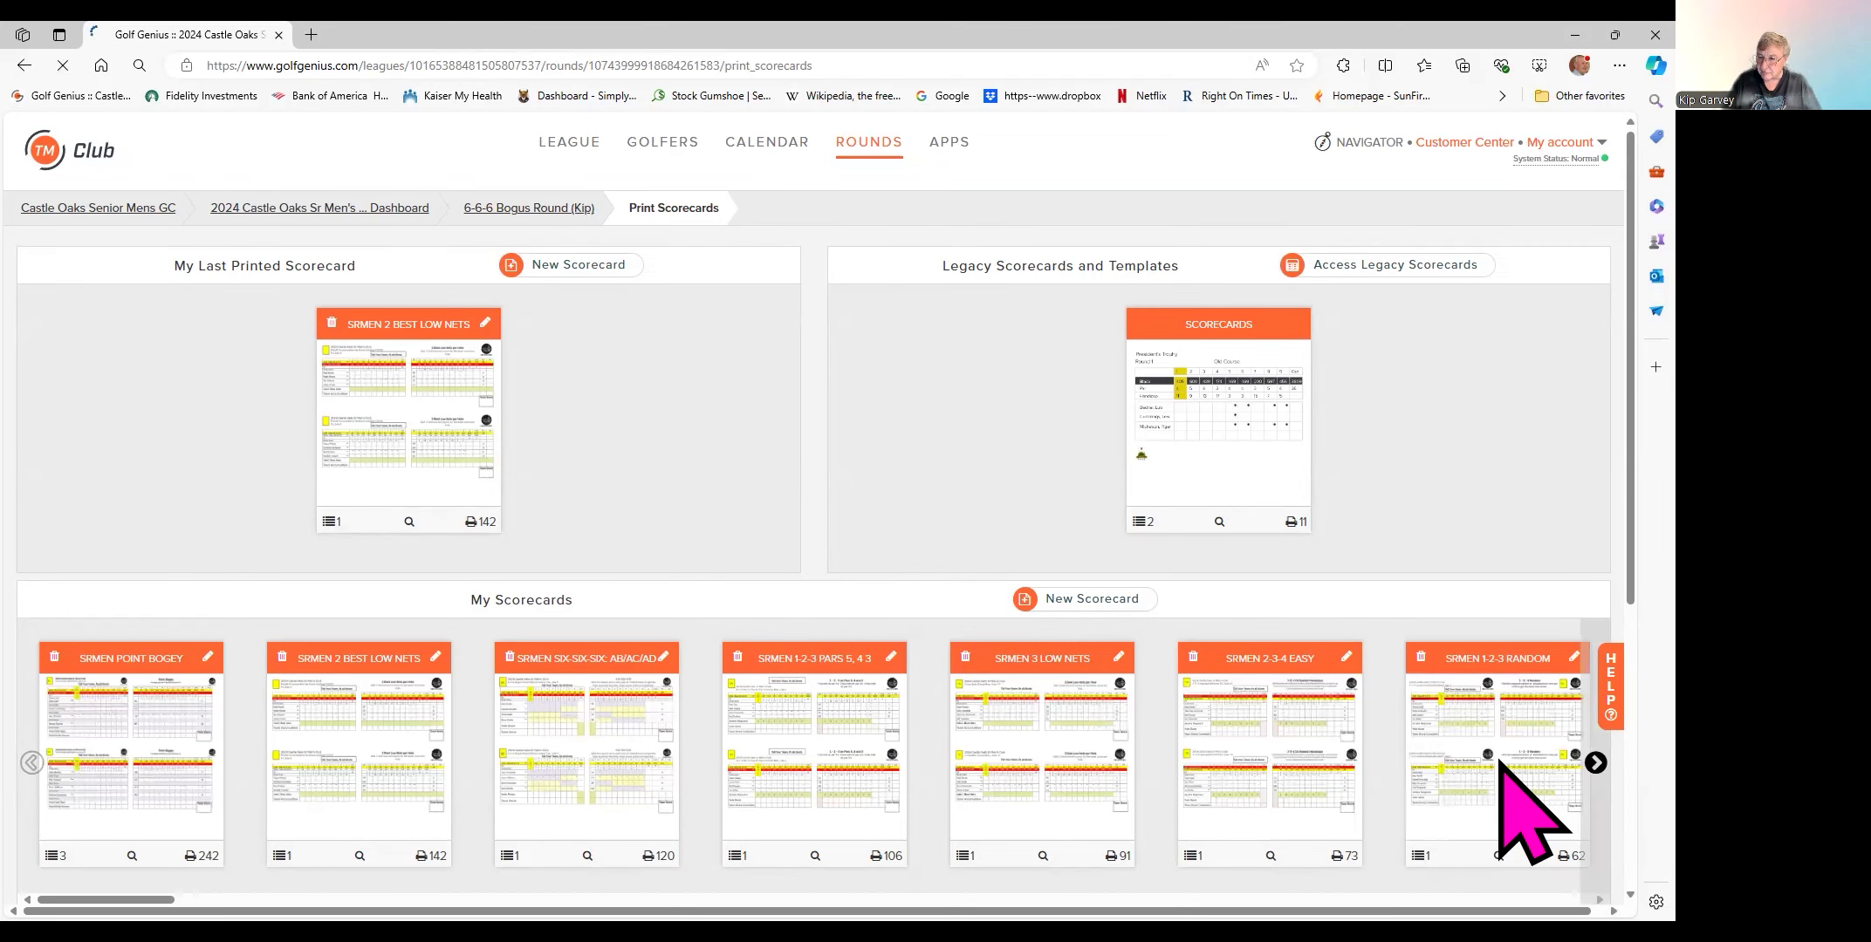
scroll(1499, 761, right, 10)
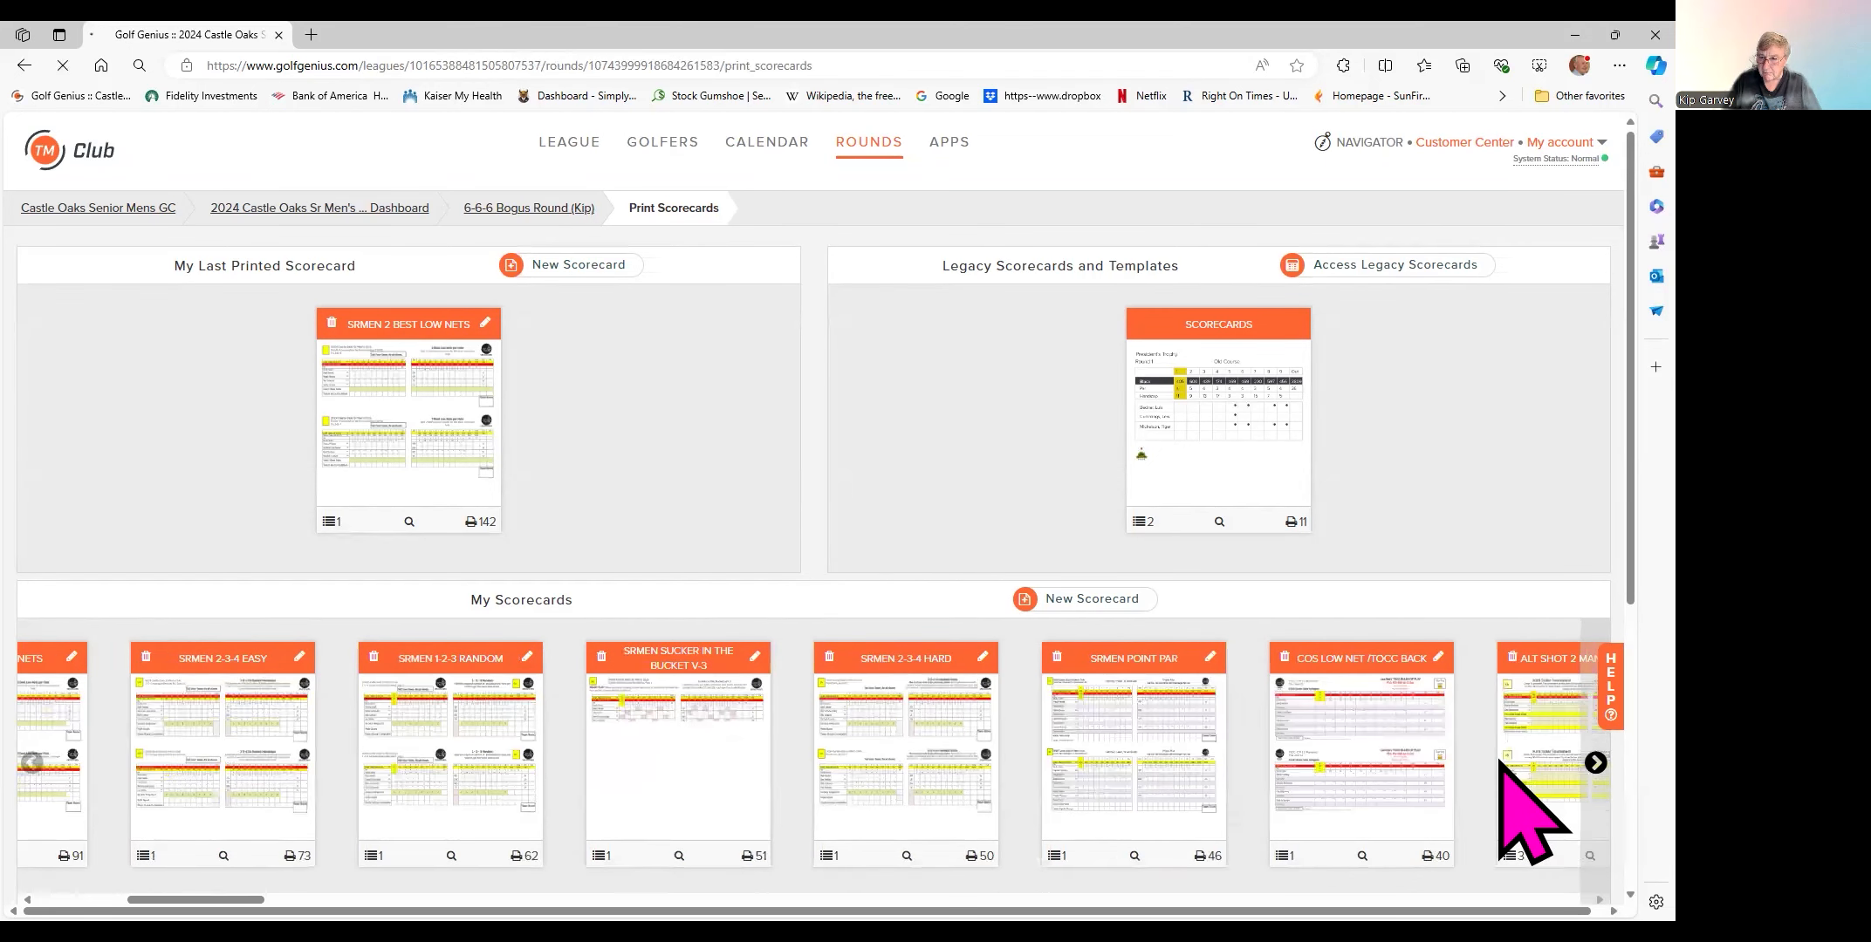
scroll(1499, 761, right, 15)
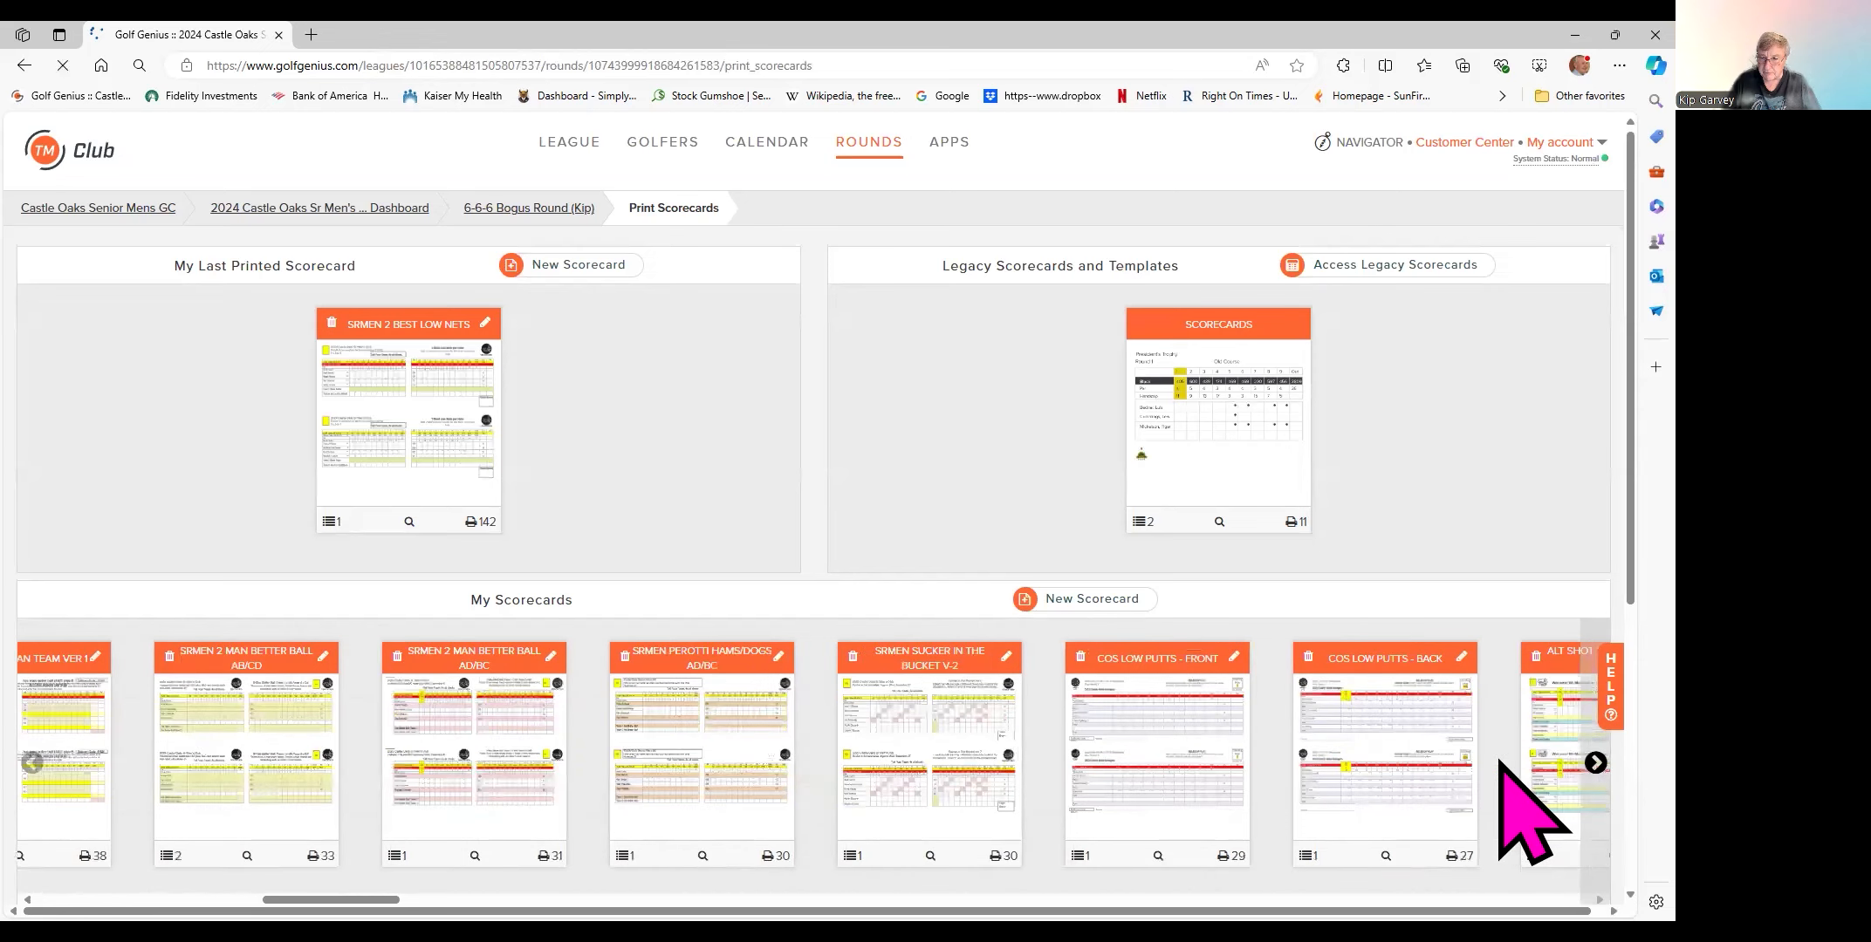
scroll(1499, 761, right, 15)
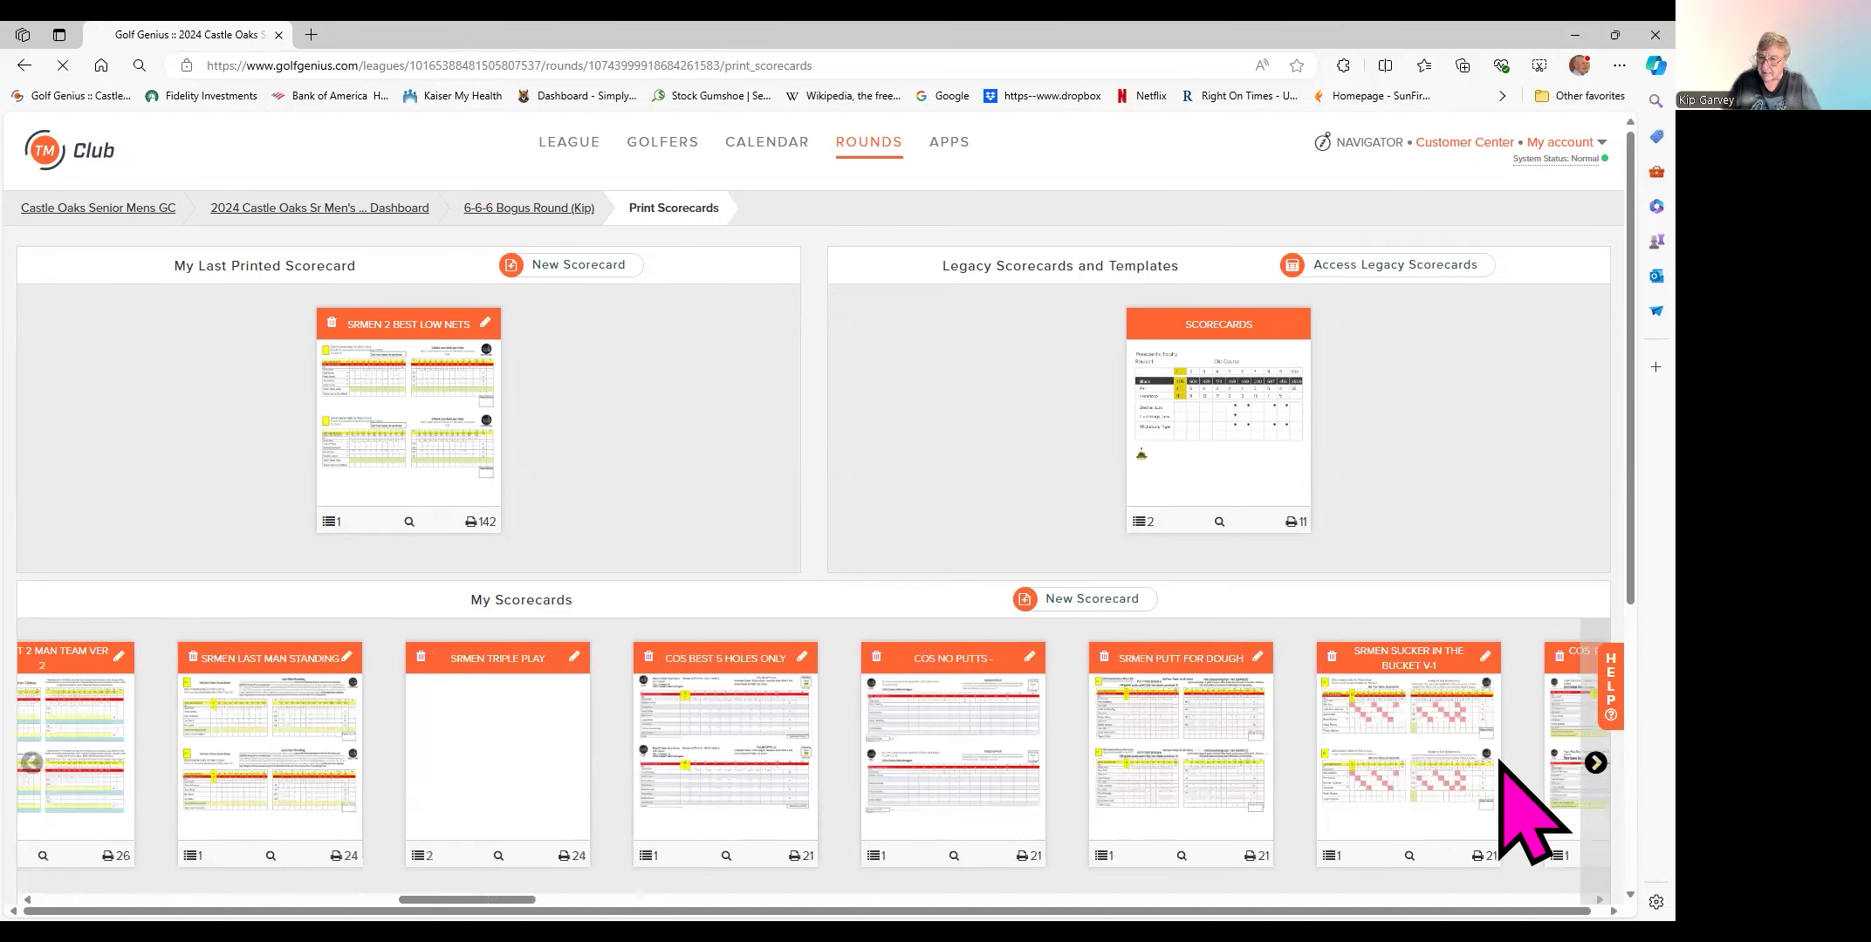
scroll(1499, 761, right, 15)
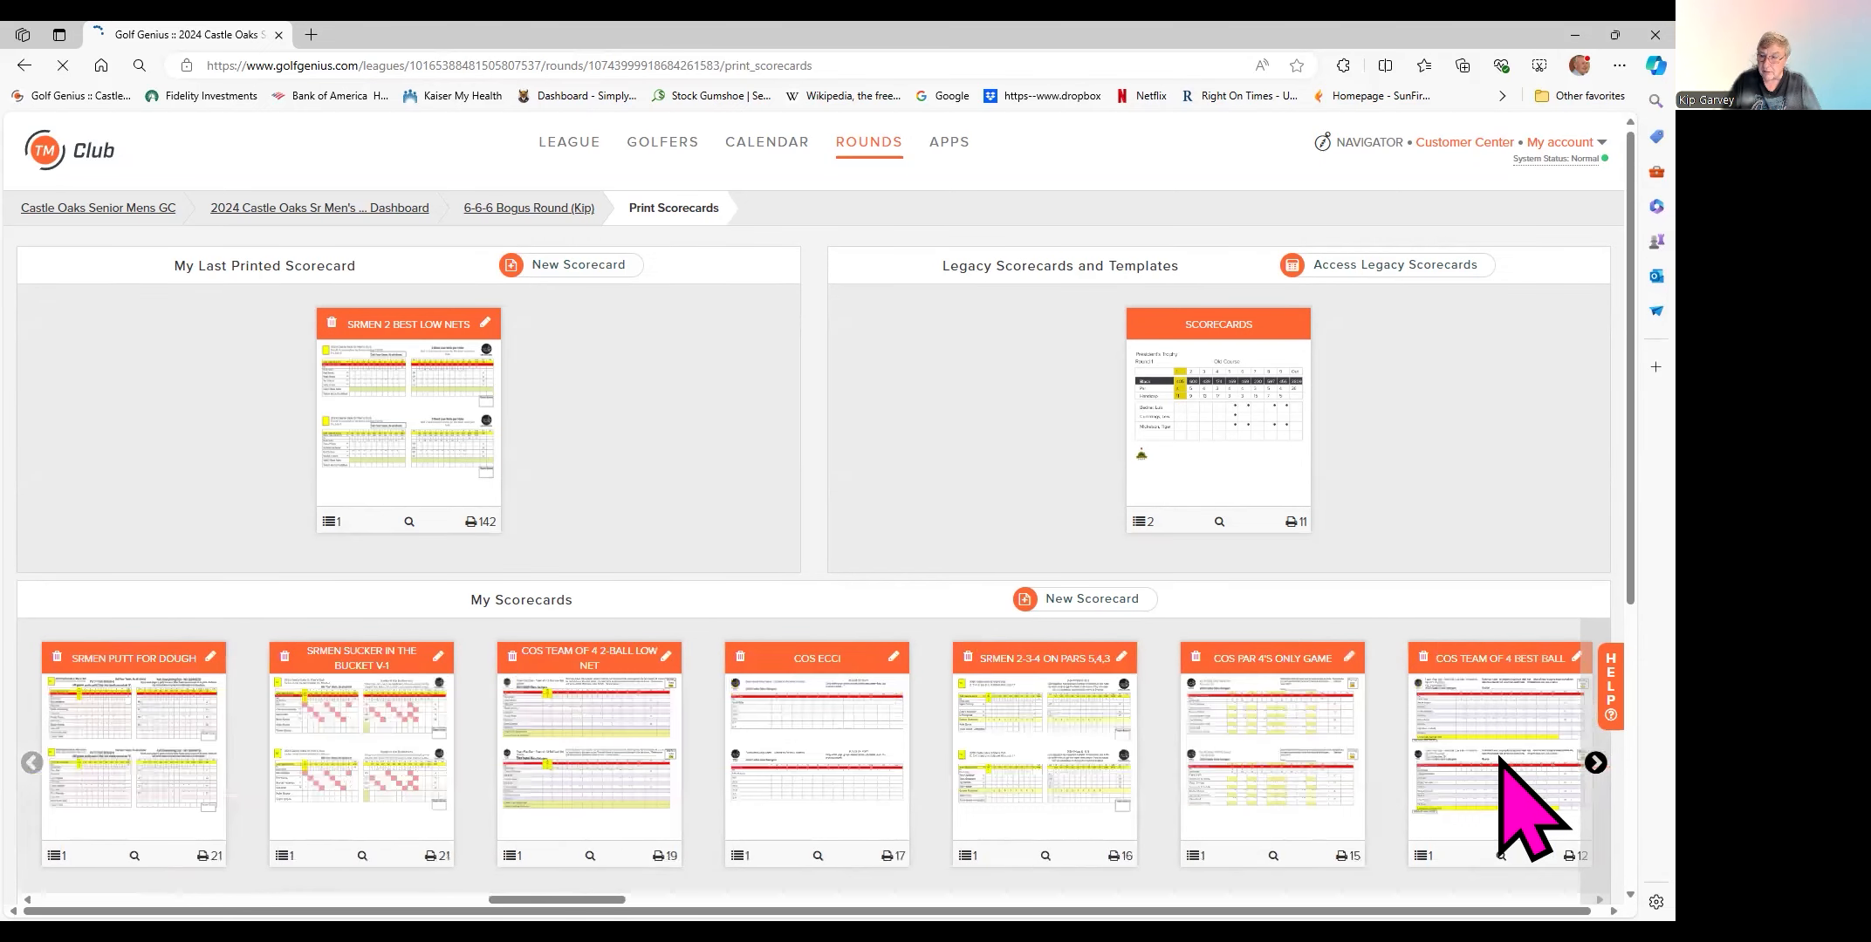
scroll(1531, 813, right, 5)
scroll(1501, 757, right, 15)
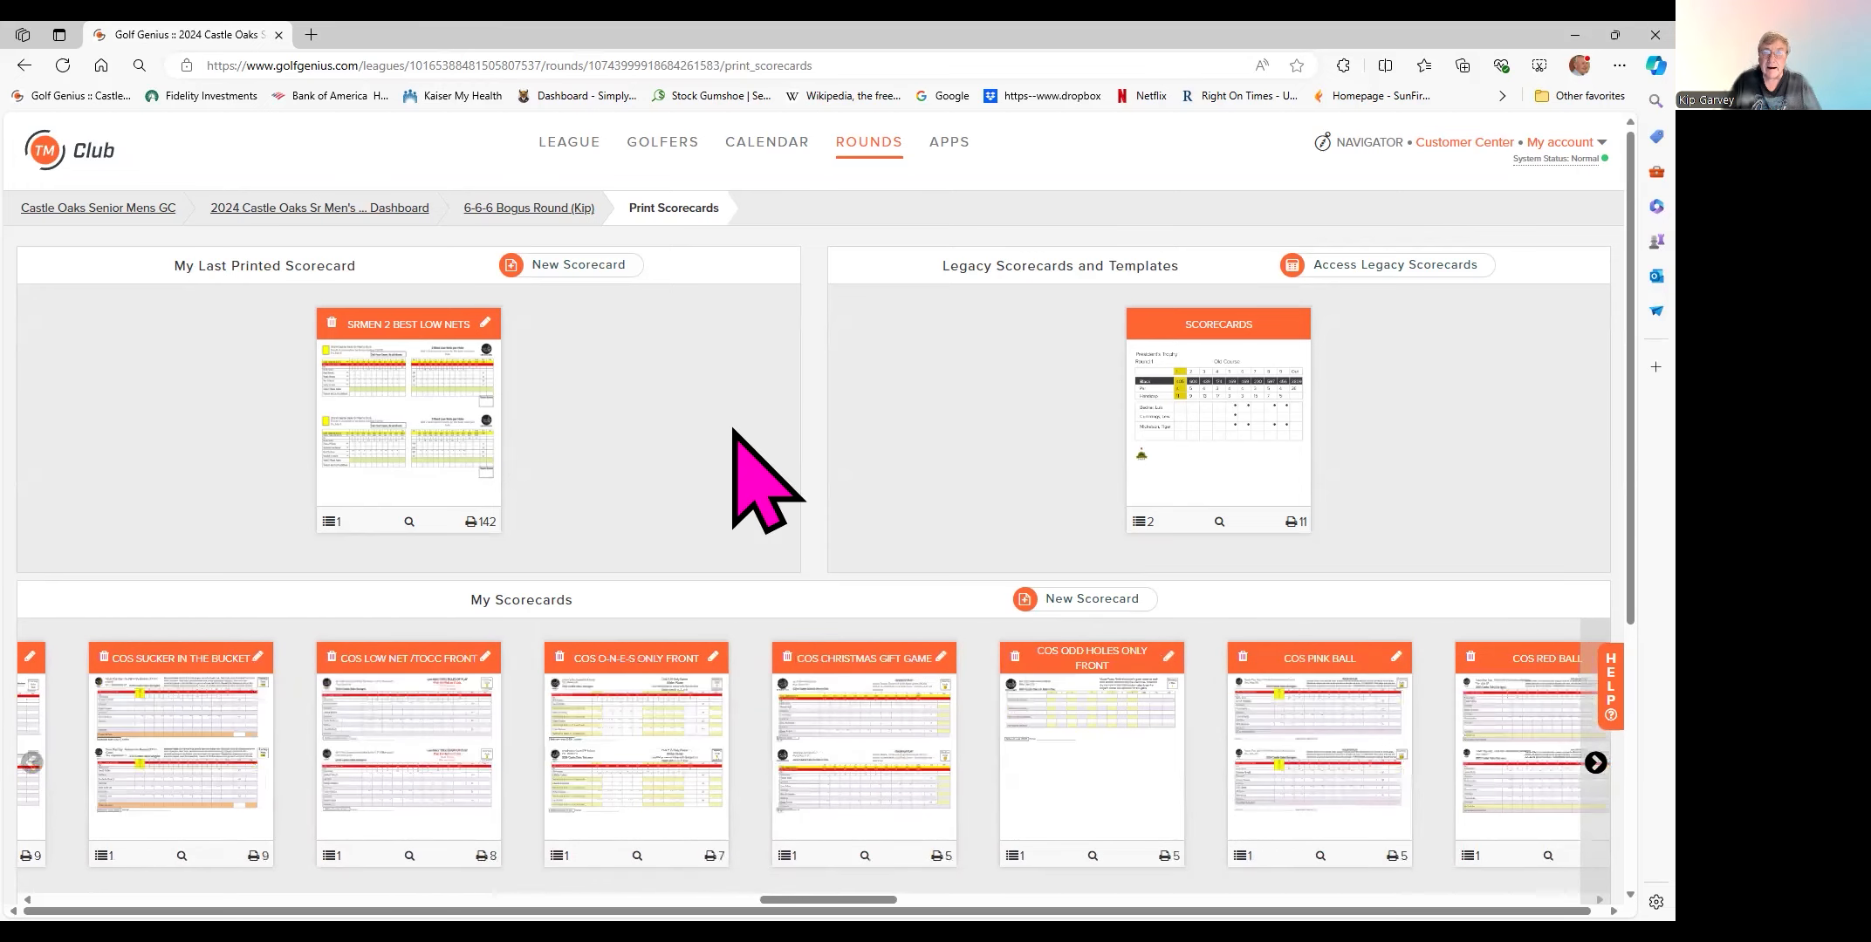
- Open the round's Report Center with the Scorecards category expanded
click(510, 209)
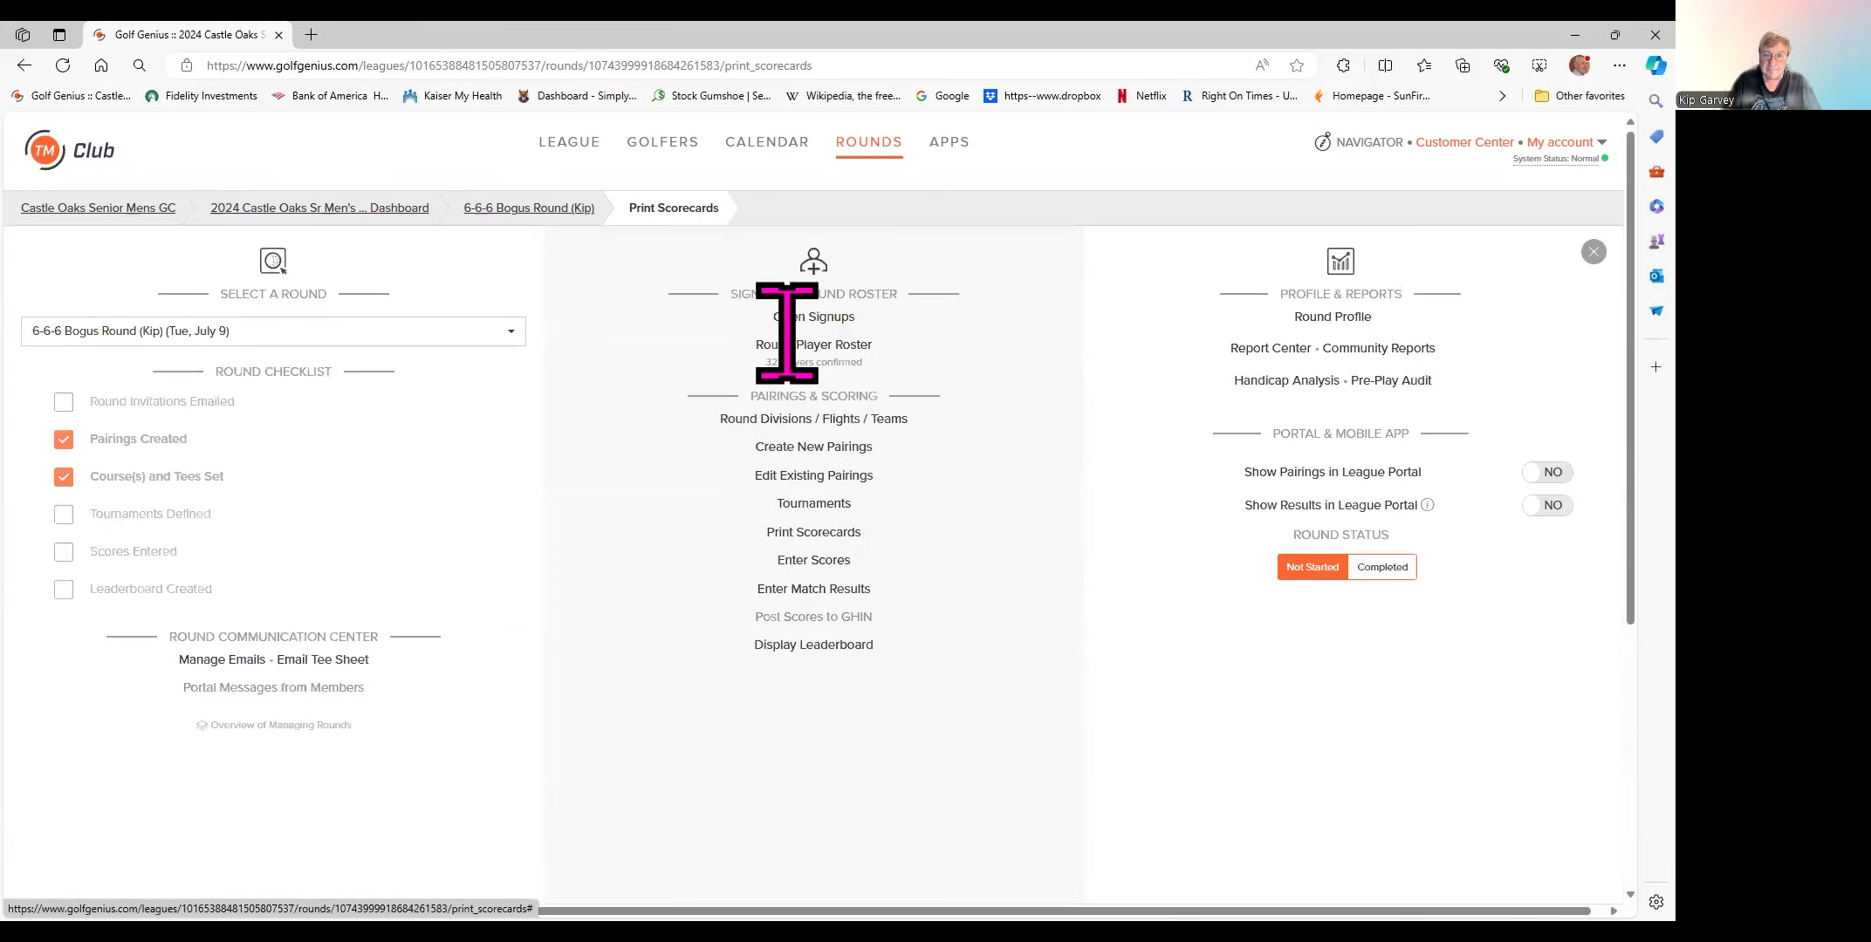
click(1248, 349)
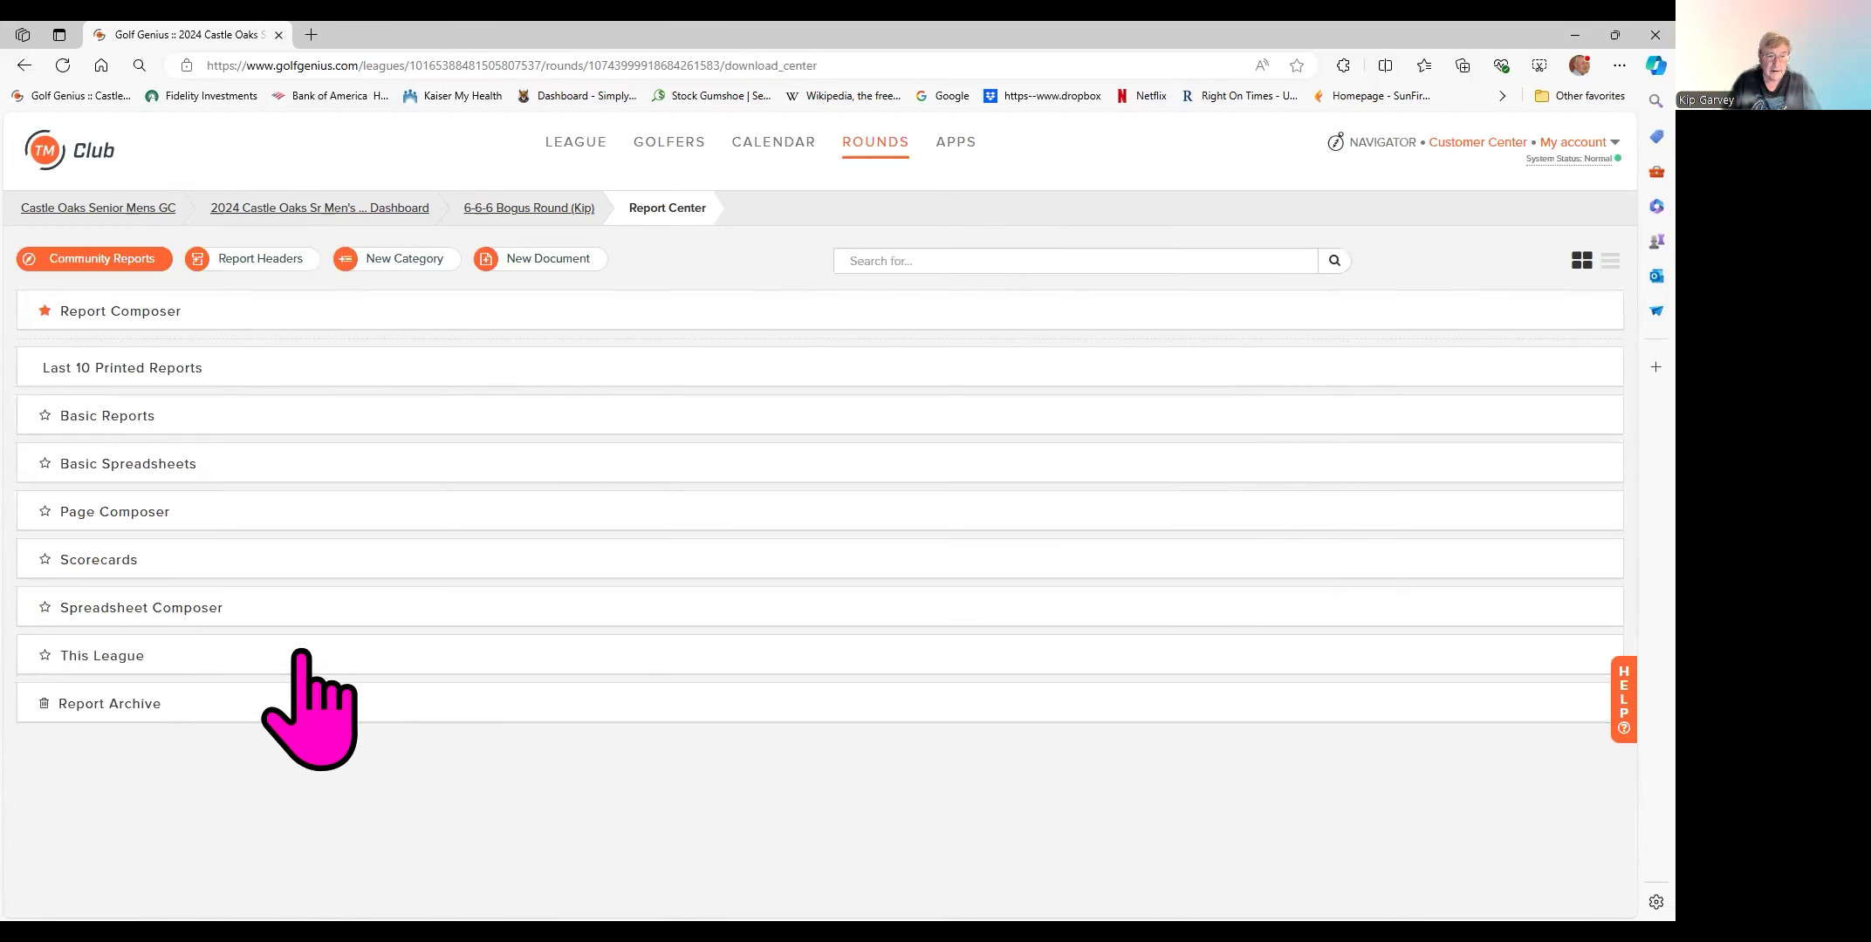
click(103, 563)
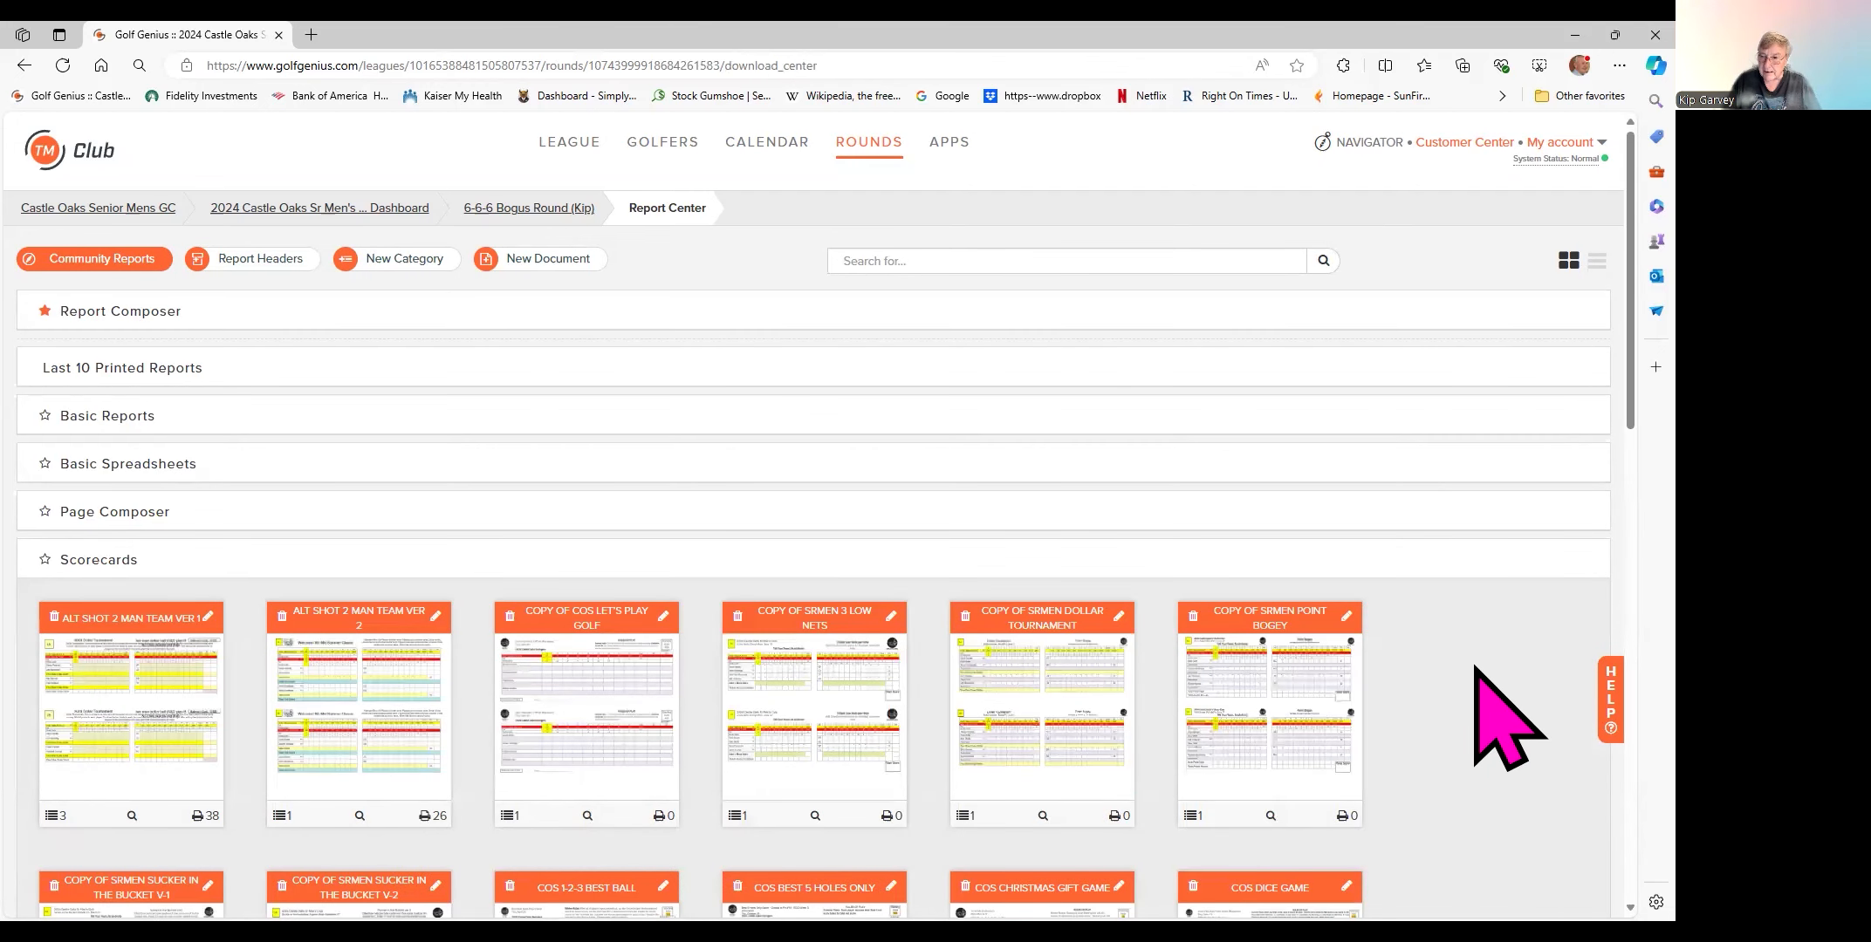
scroll(1468, 665, down, 1)
scroll(1468, 665, down, 8)
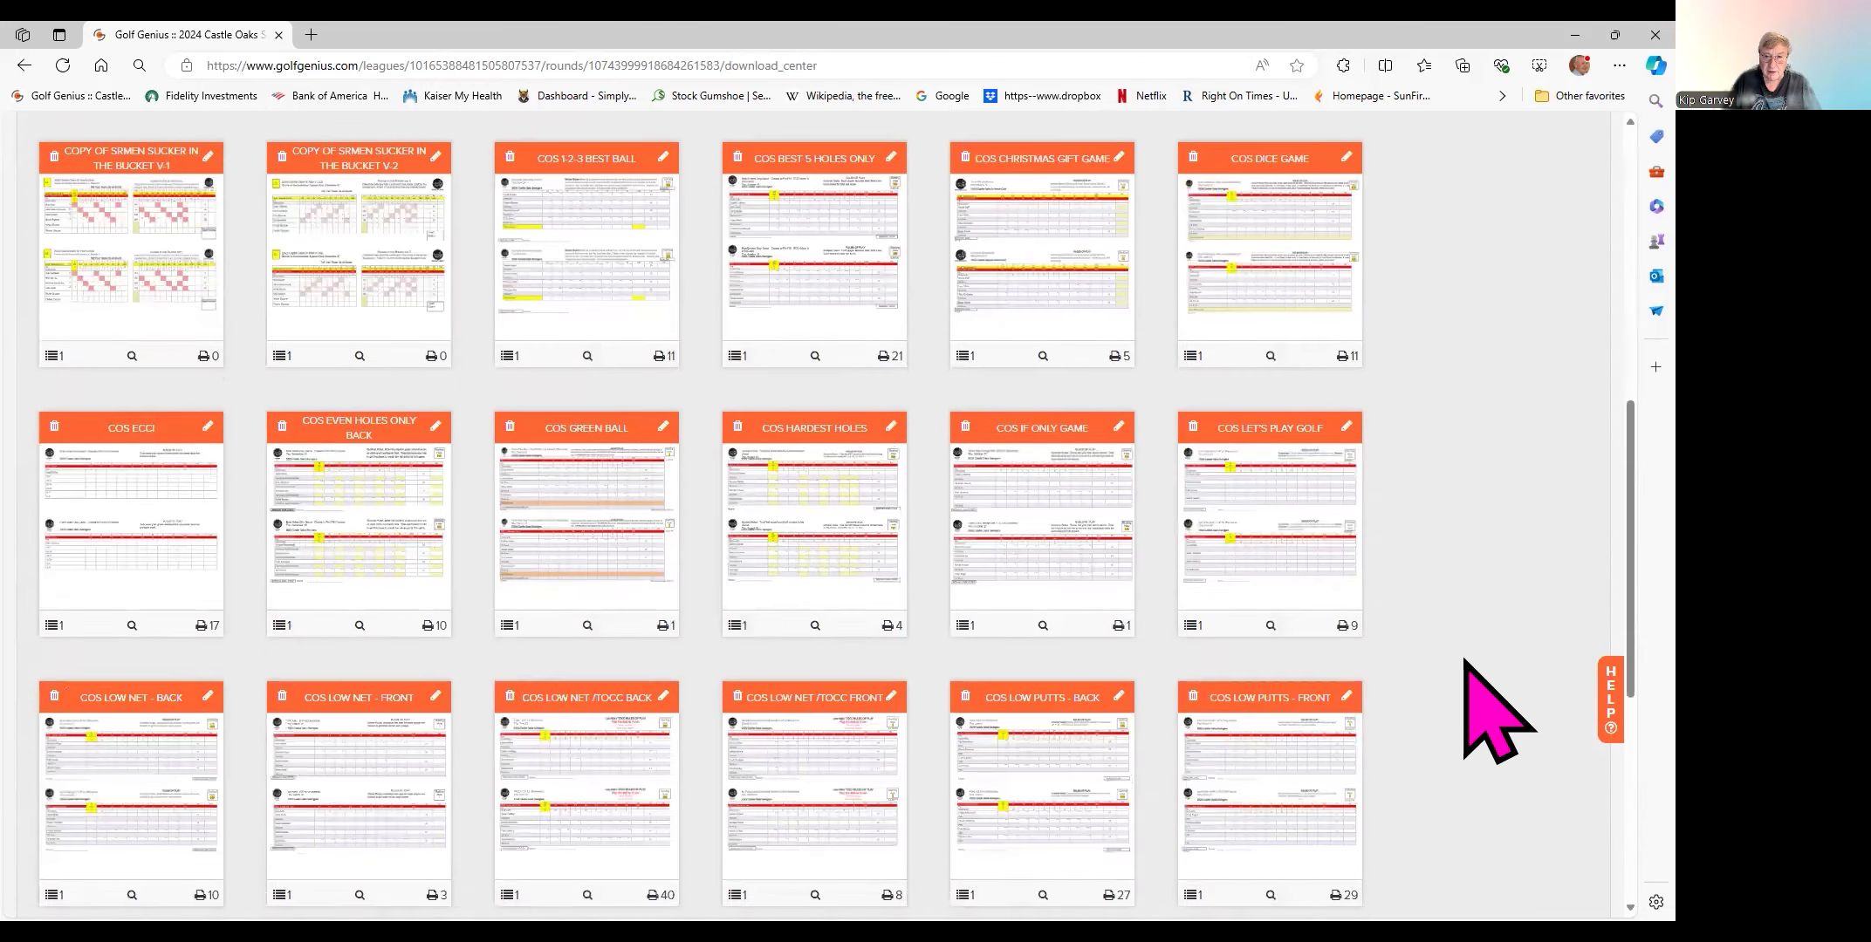
scroll(1484, 706, down, 3)
scroll(1447, 653, up, 2)
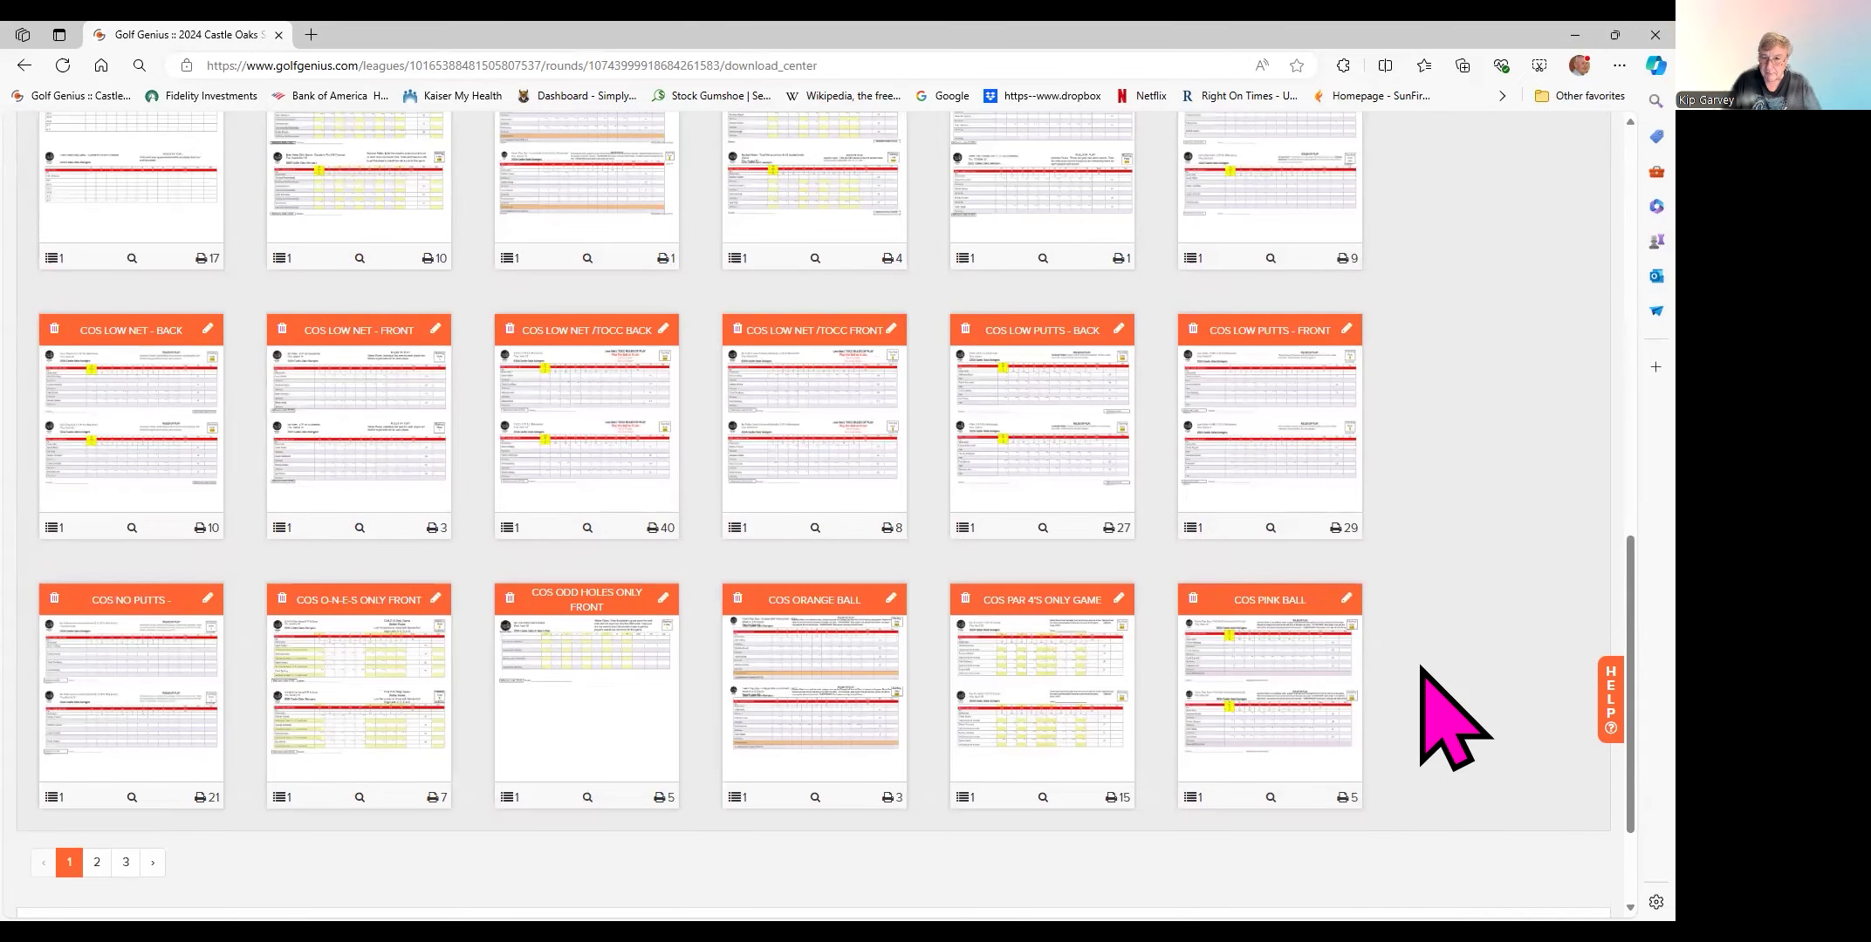
scroll(1446, 650, up, 8)
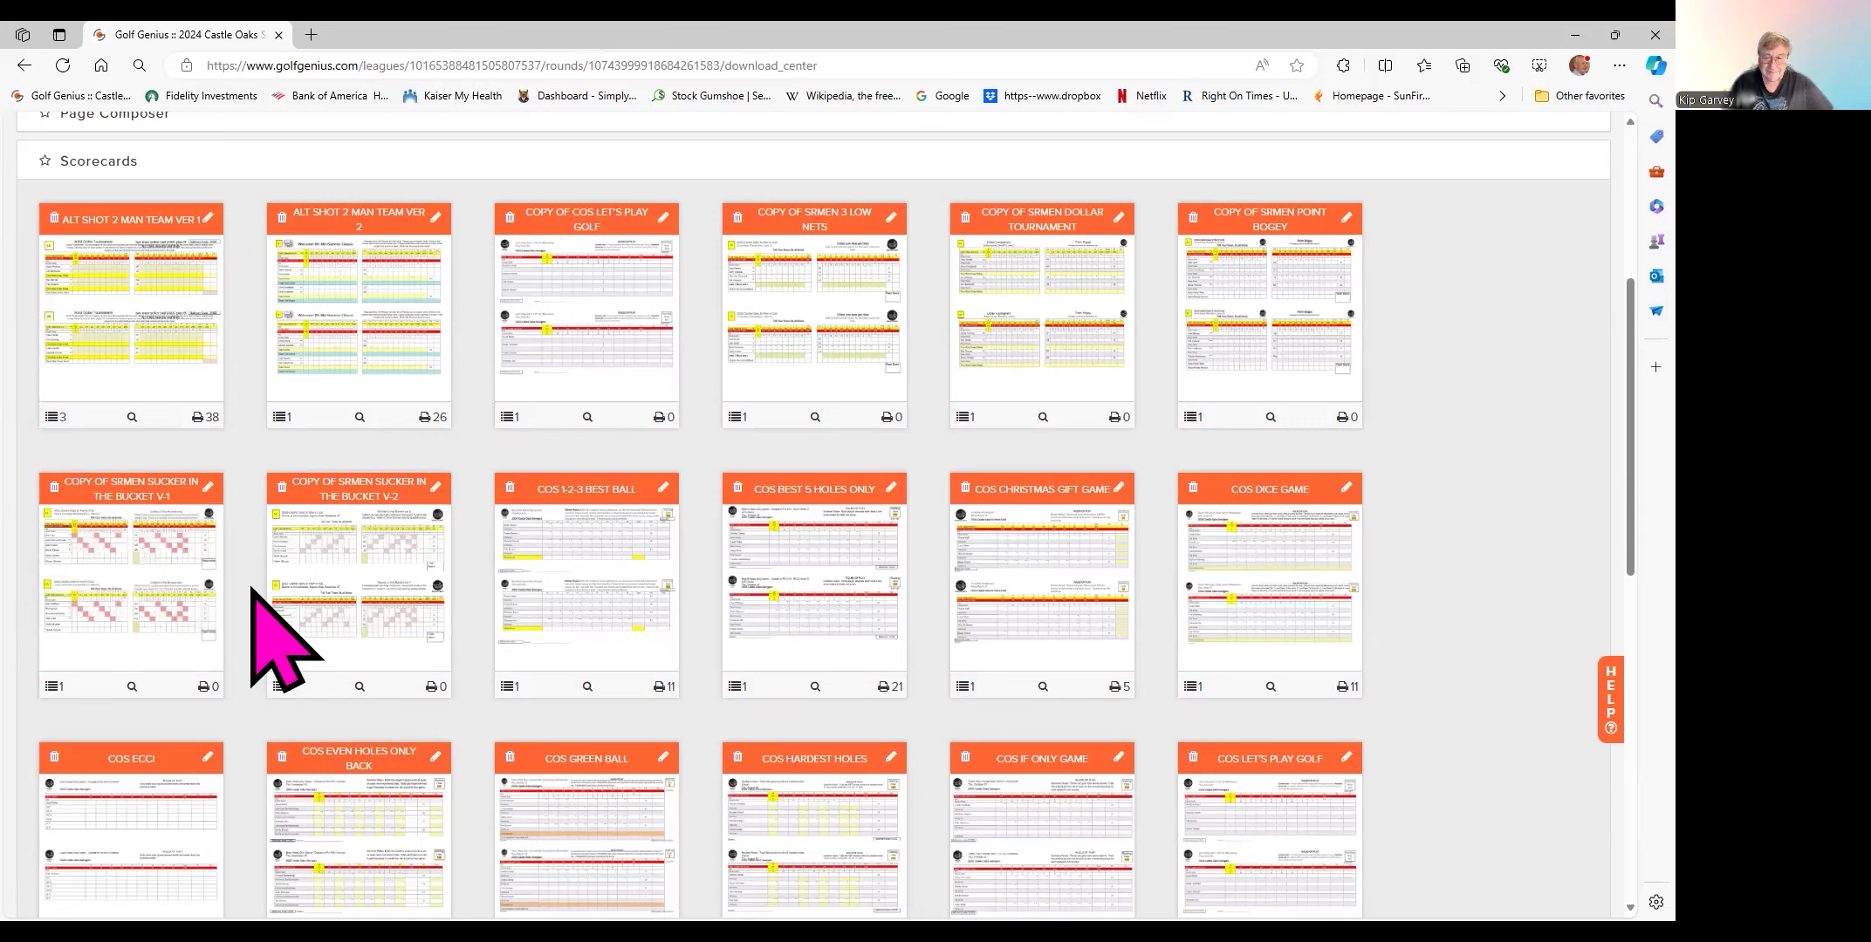
- Browse the scorecard template thumbnails, from Alt Shot 2 Man Team to COS Pink Ball
mouse_move(785, 393)
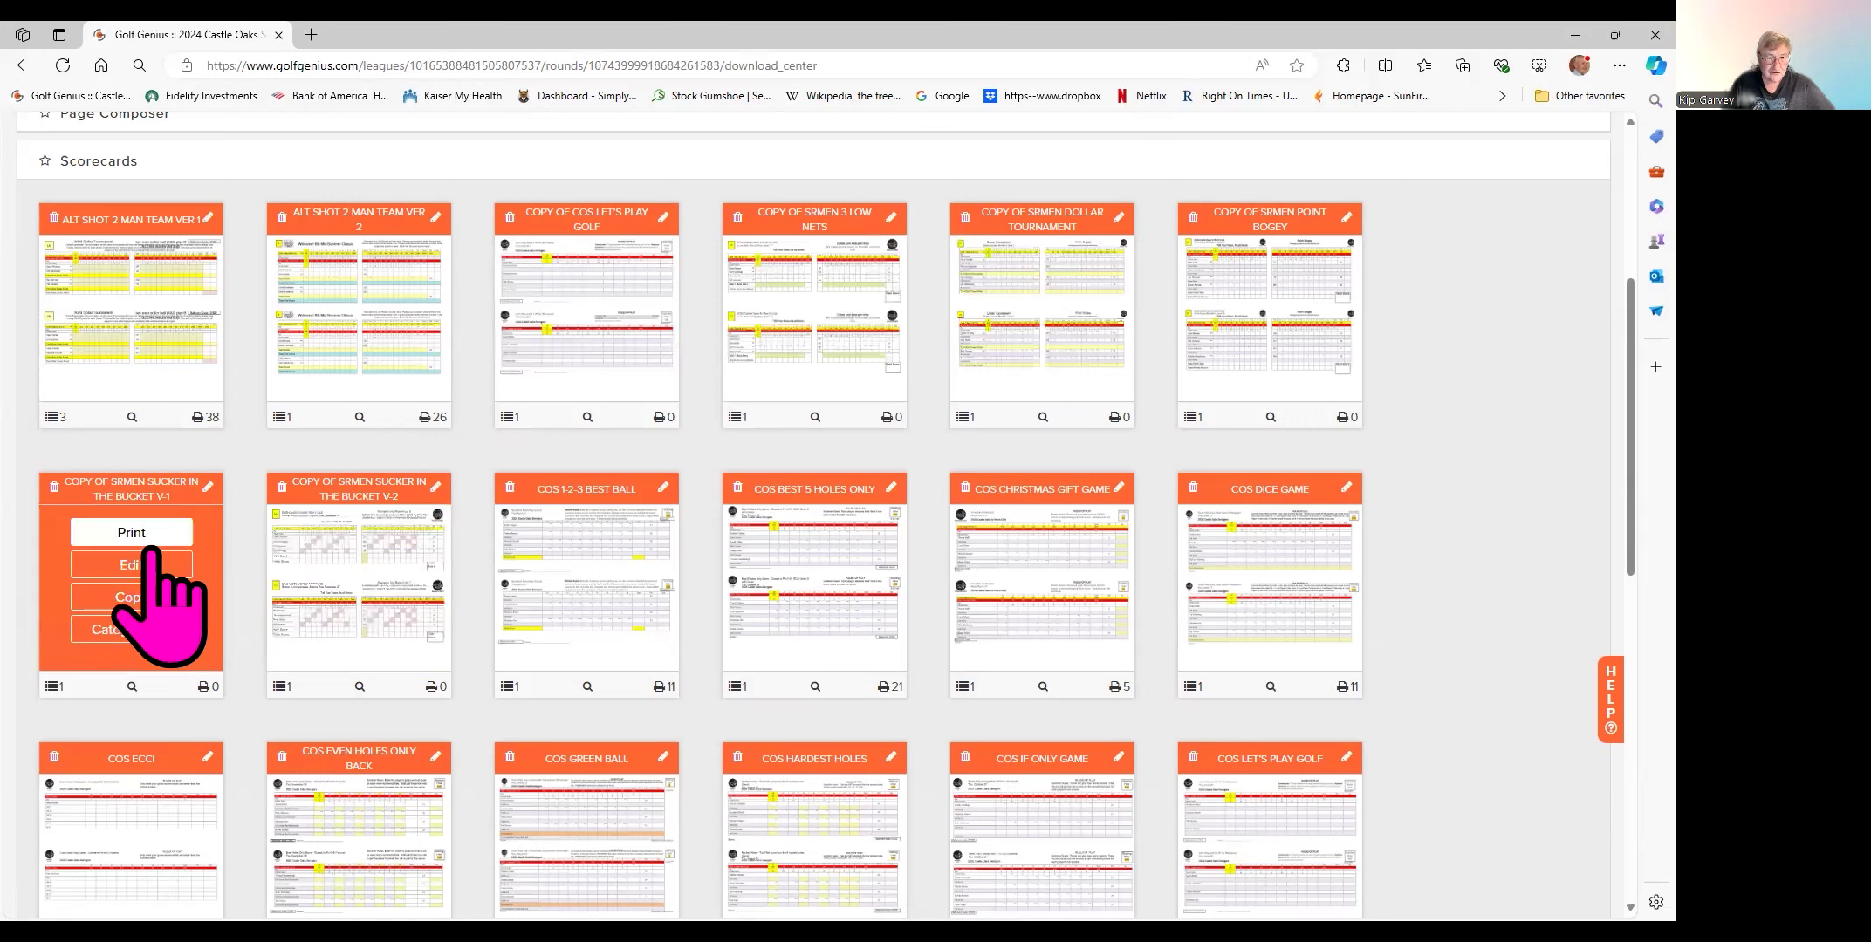
mouse_move(360, 565)
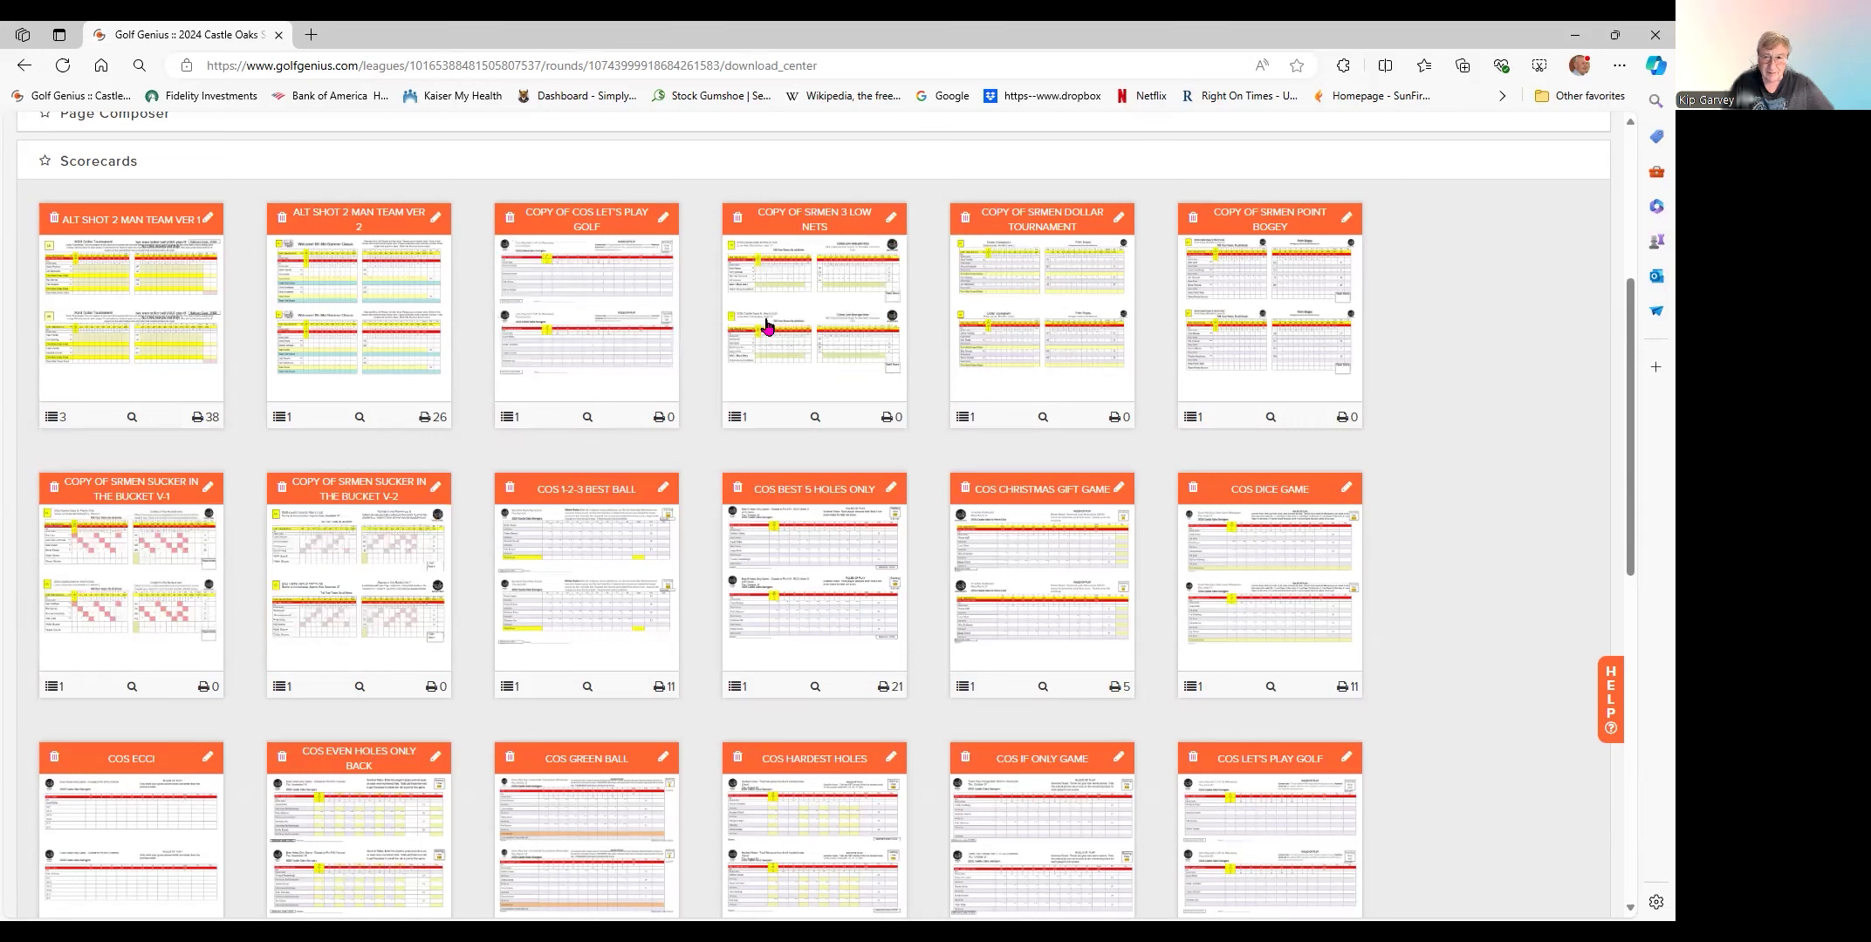
mouse_move(637, 342)
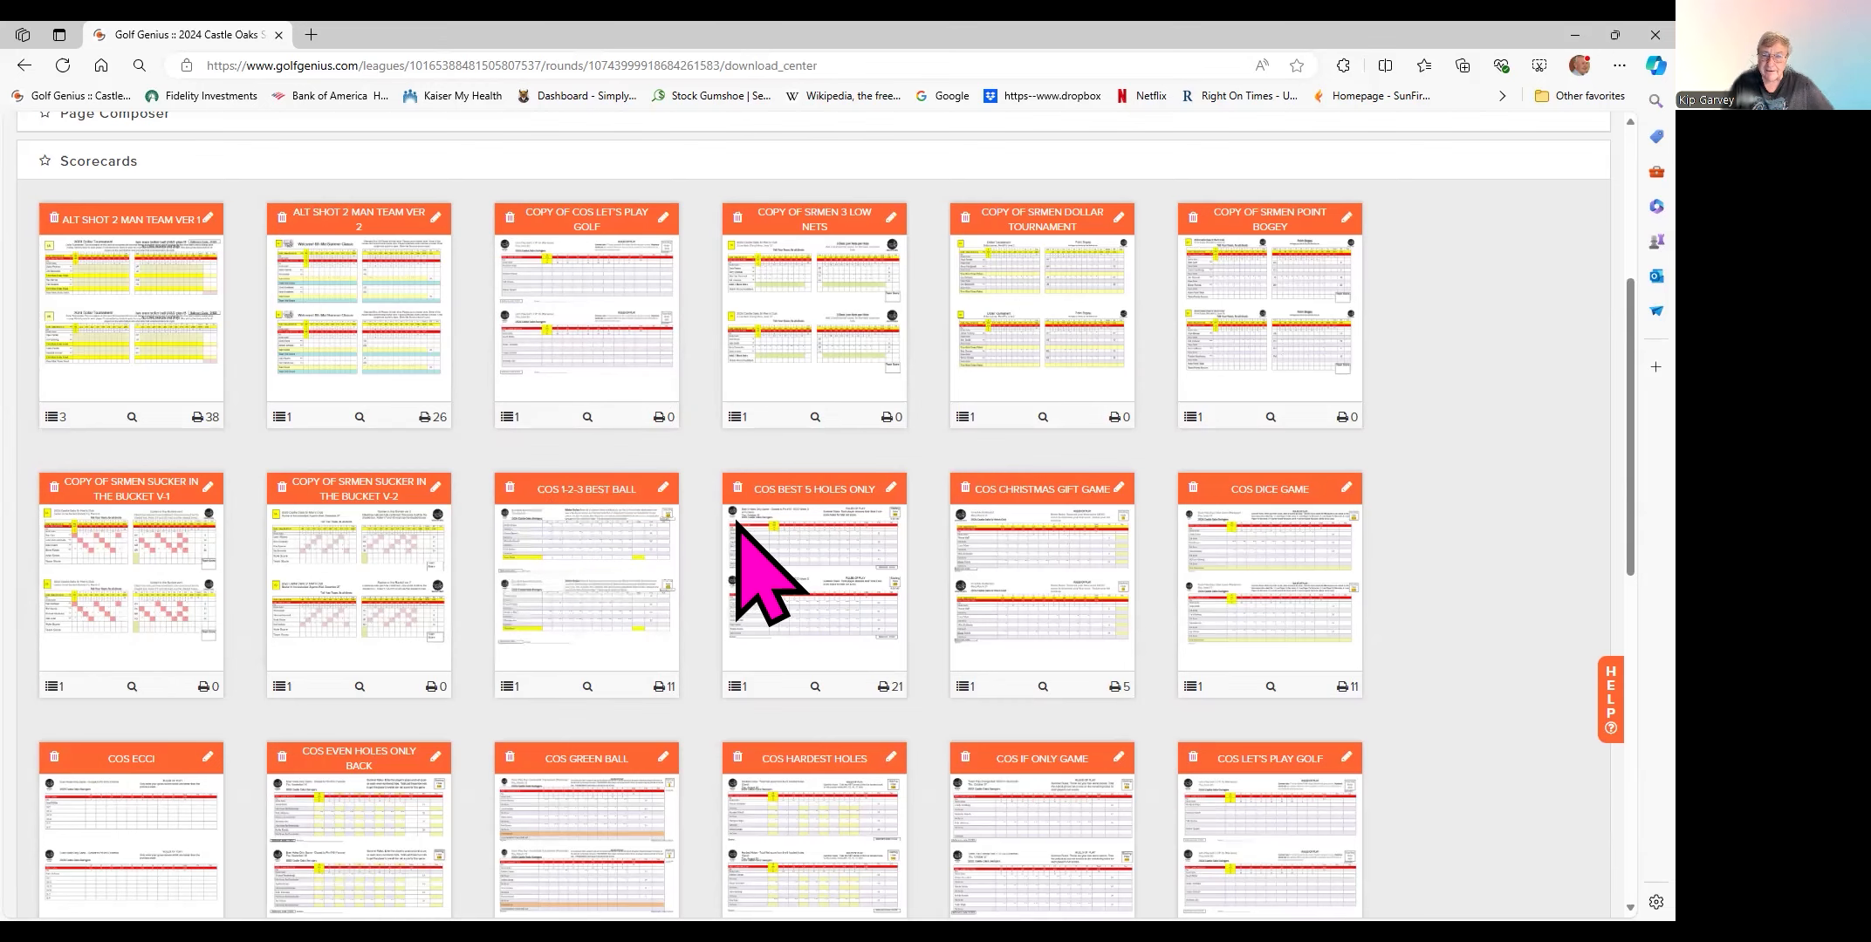
scroll(1161, 567, down, 4)
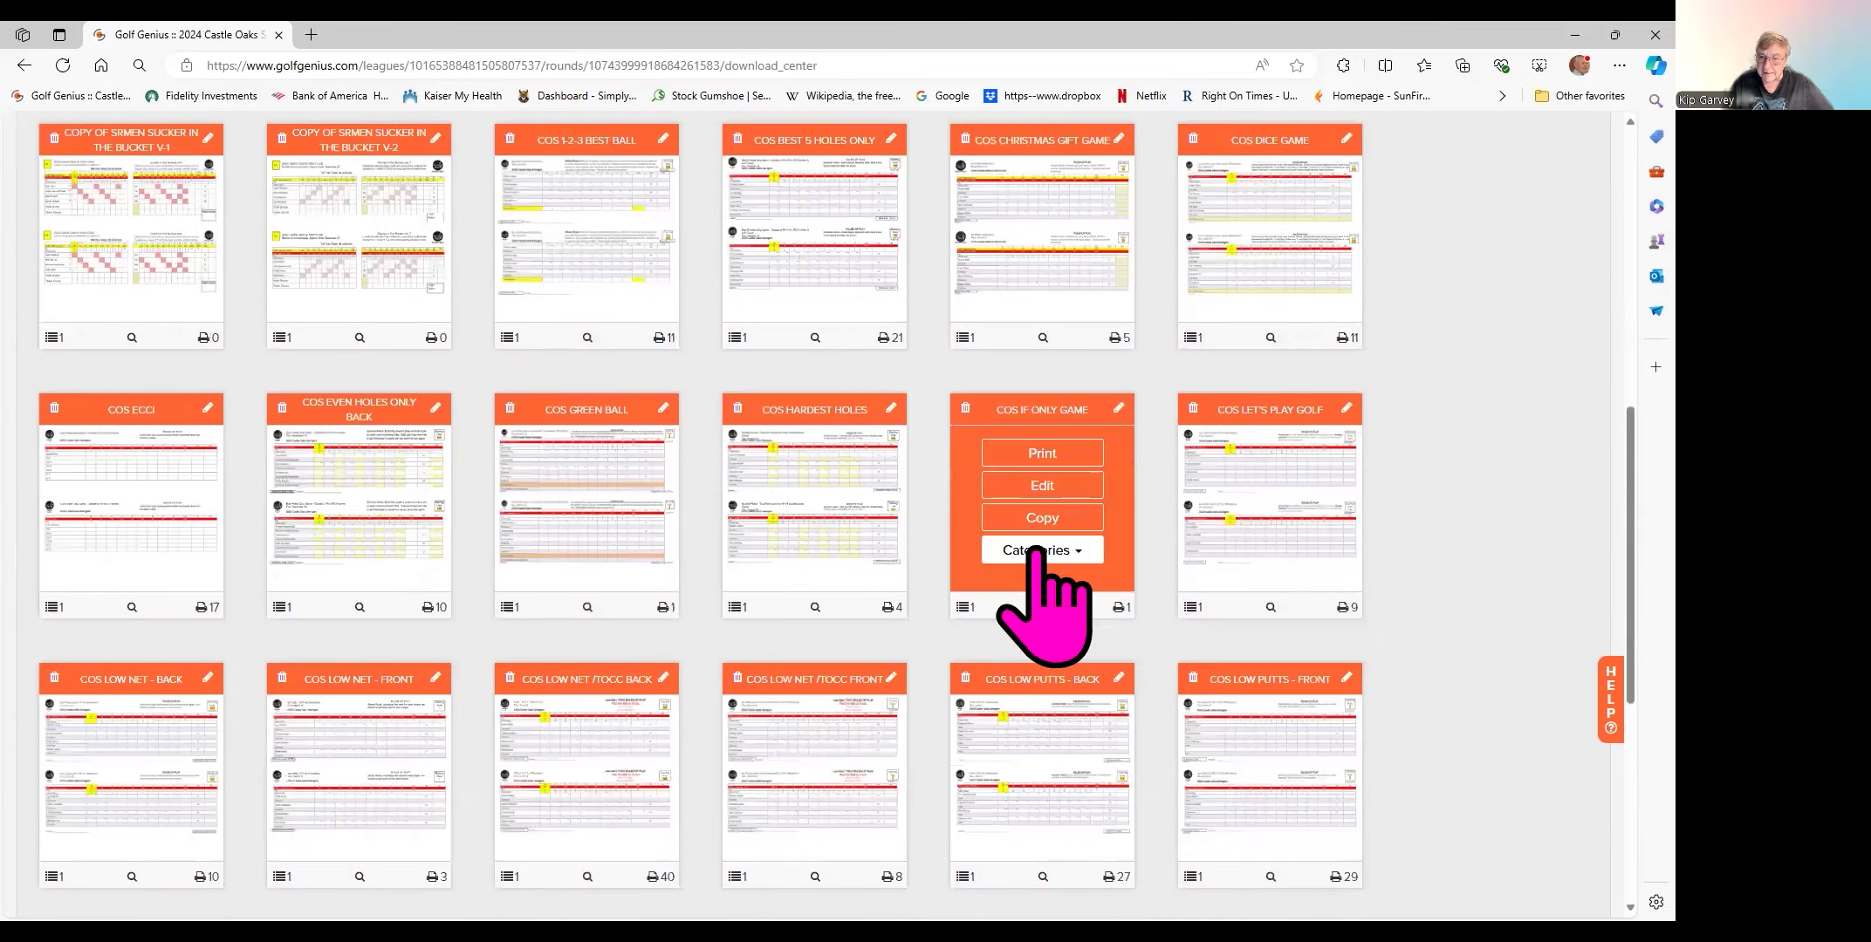
scroll(829, 584, down, 4)
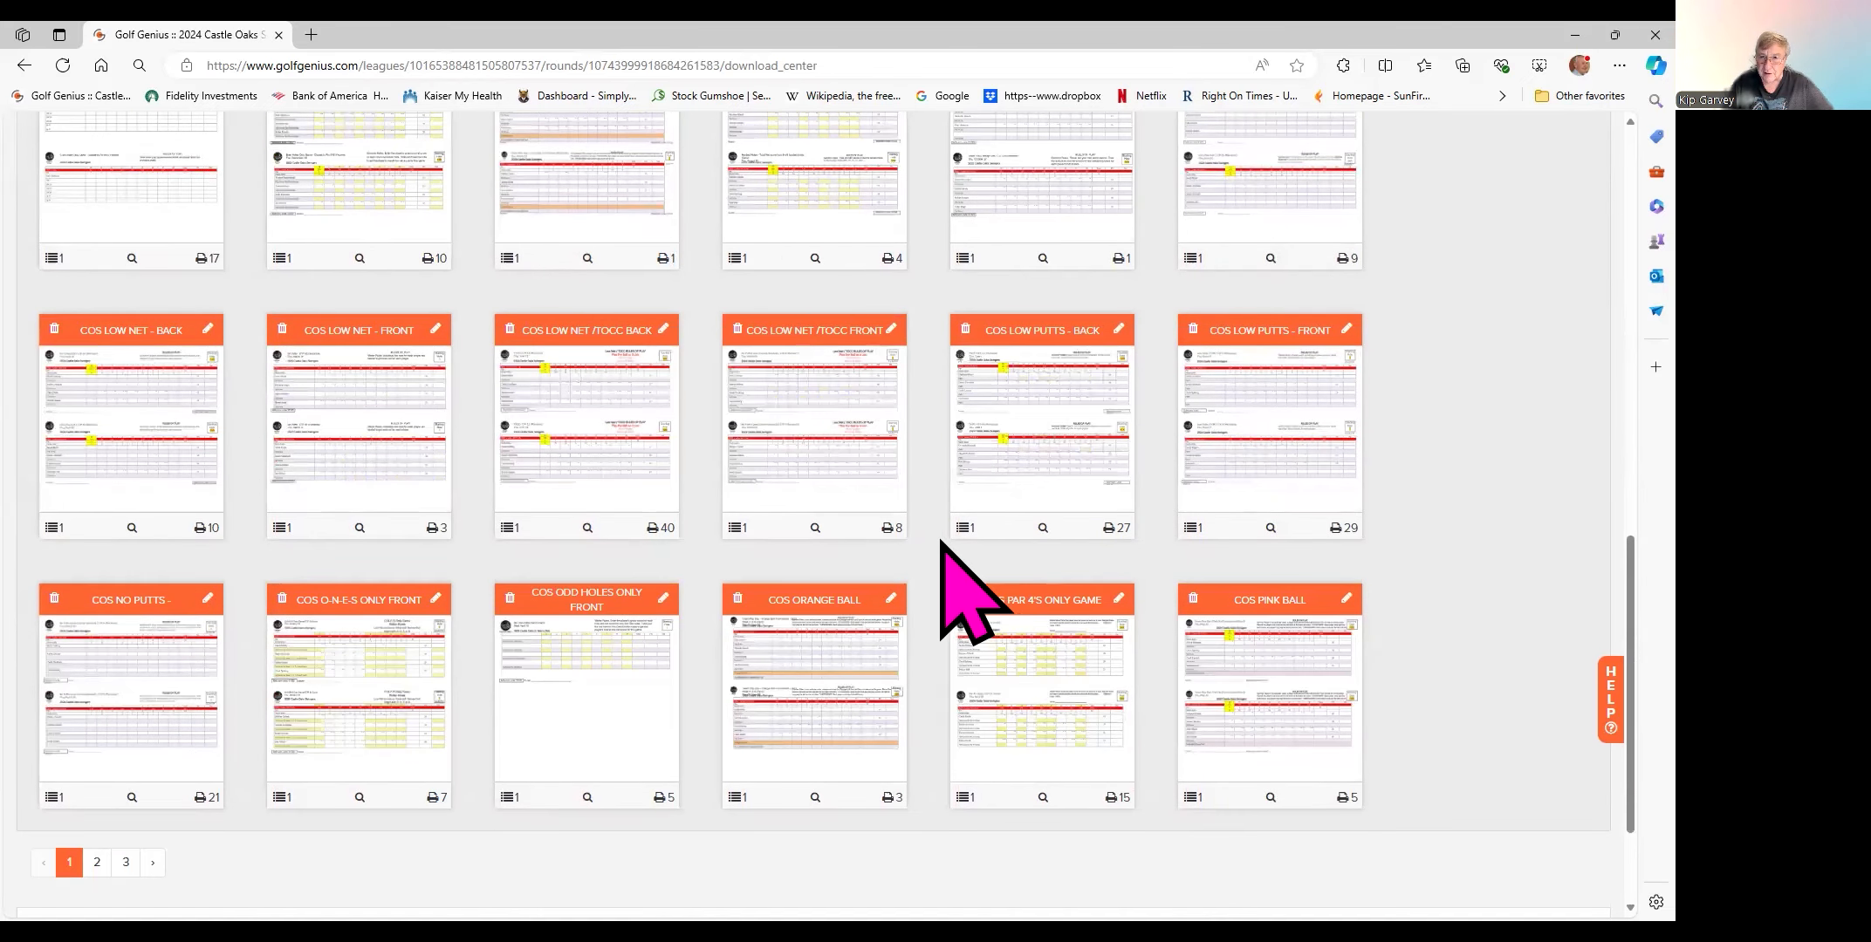
scroll(933, 558, down, 2)
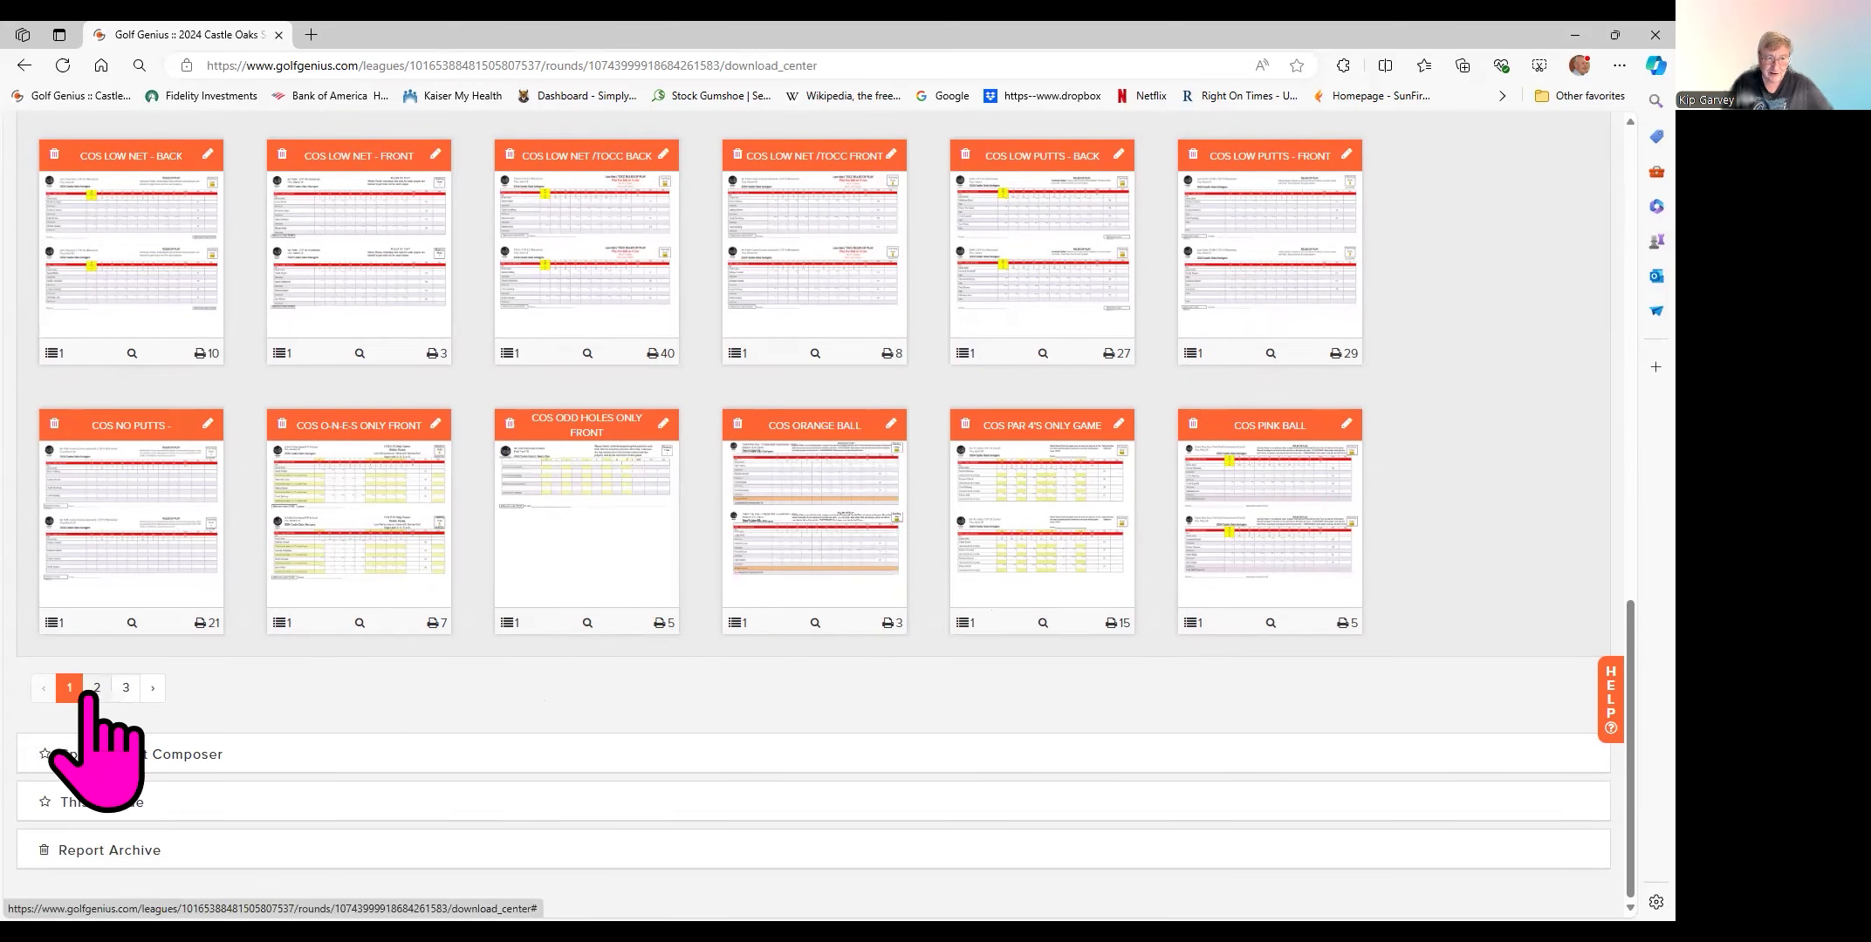
- Show the second page of scorecard reports and look through its templates
click(96, 690)
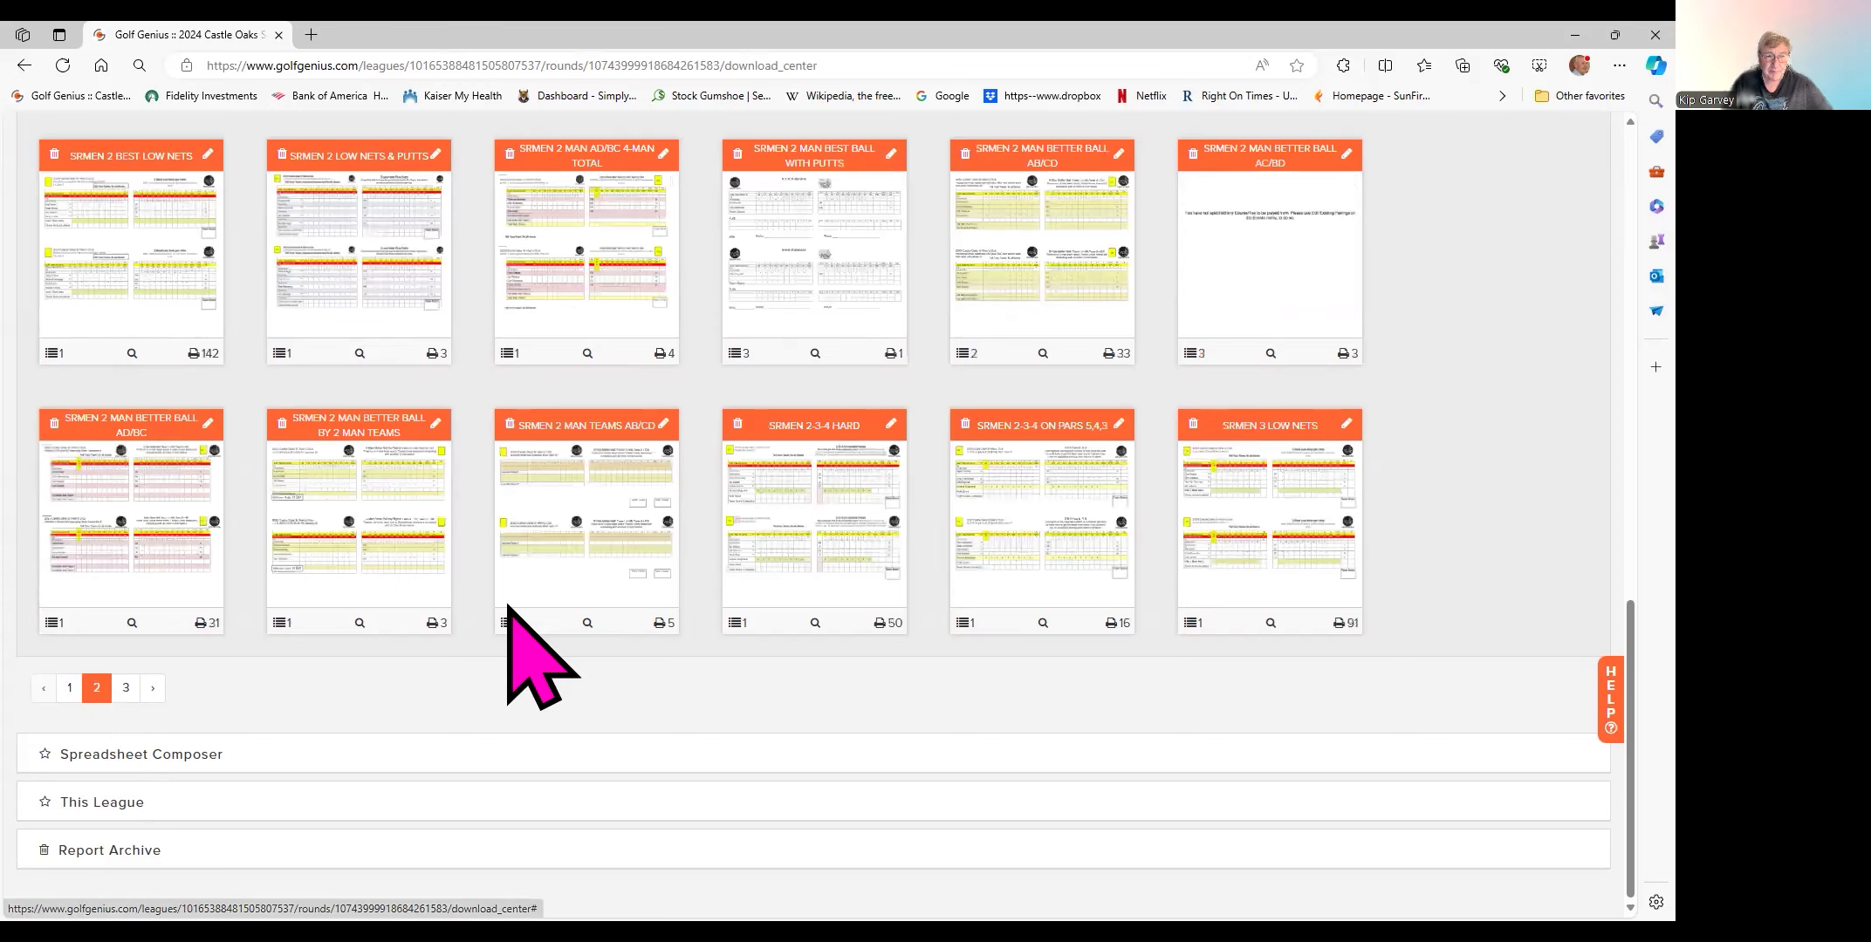
scroll(773, 543, up, 4)
scroll(752, 507, up, 10)
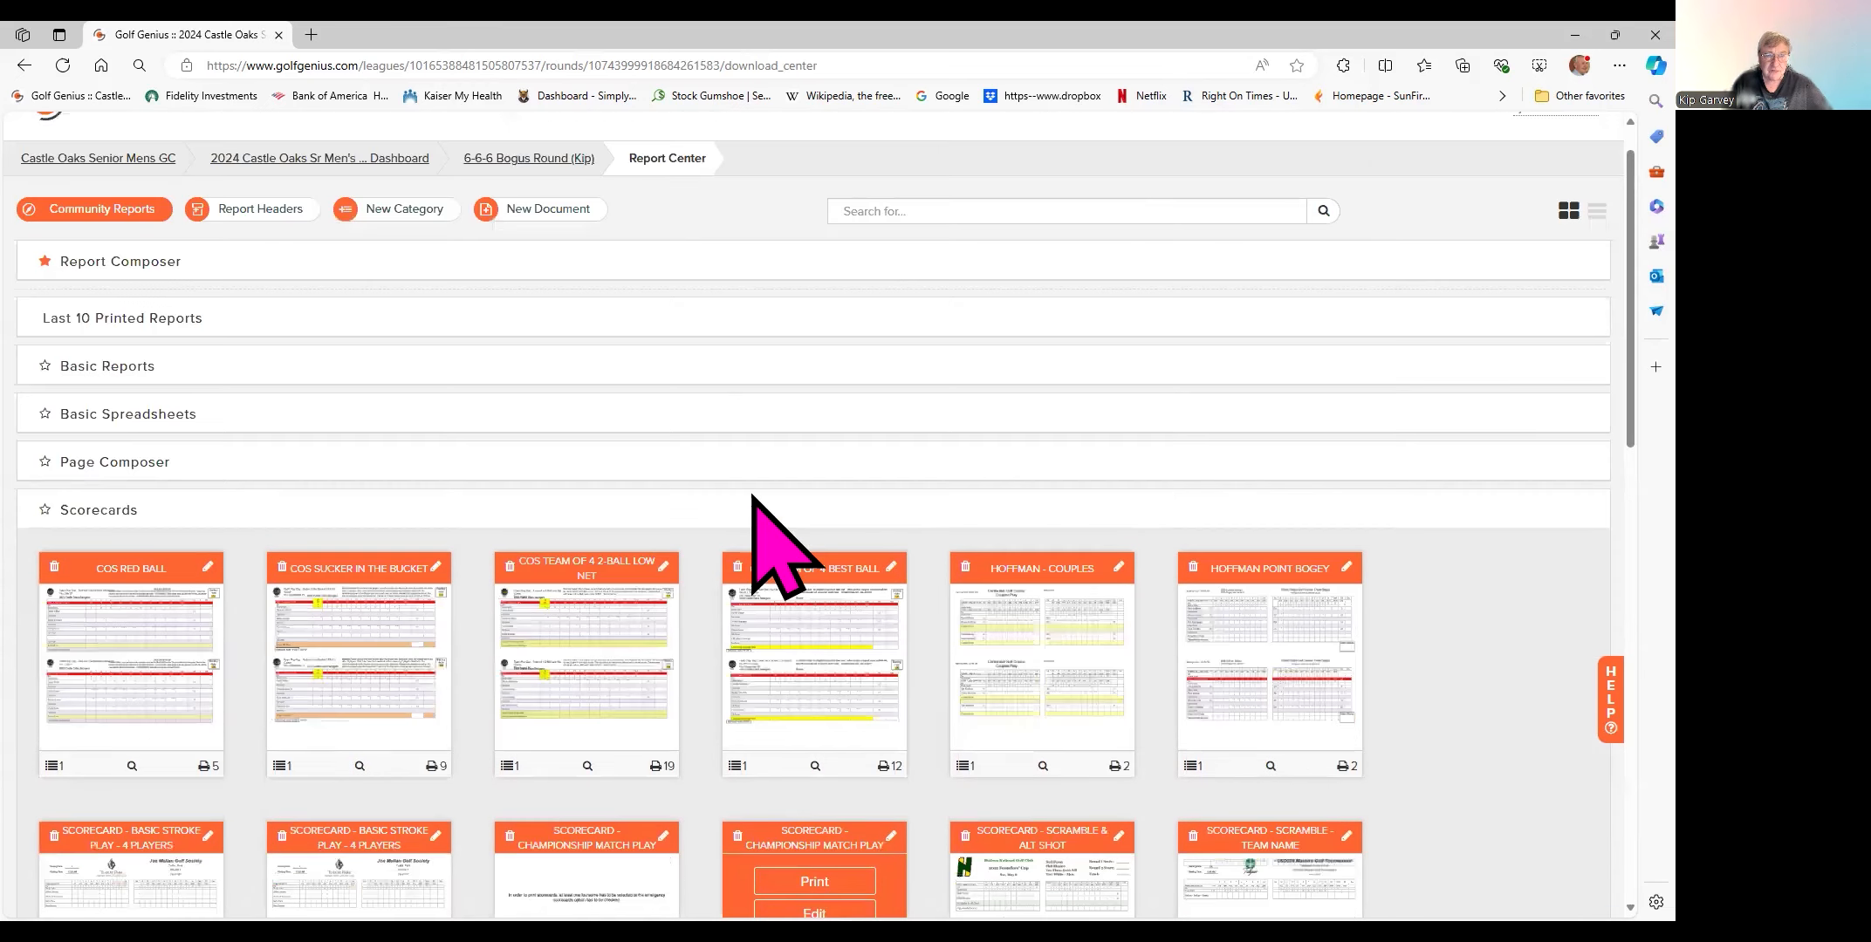
mouse_move(400, 644)
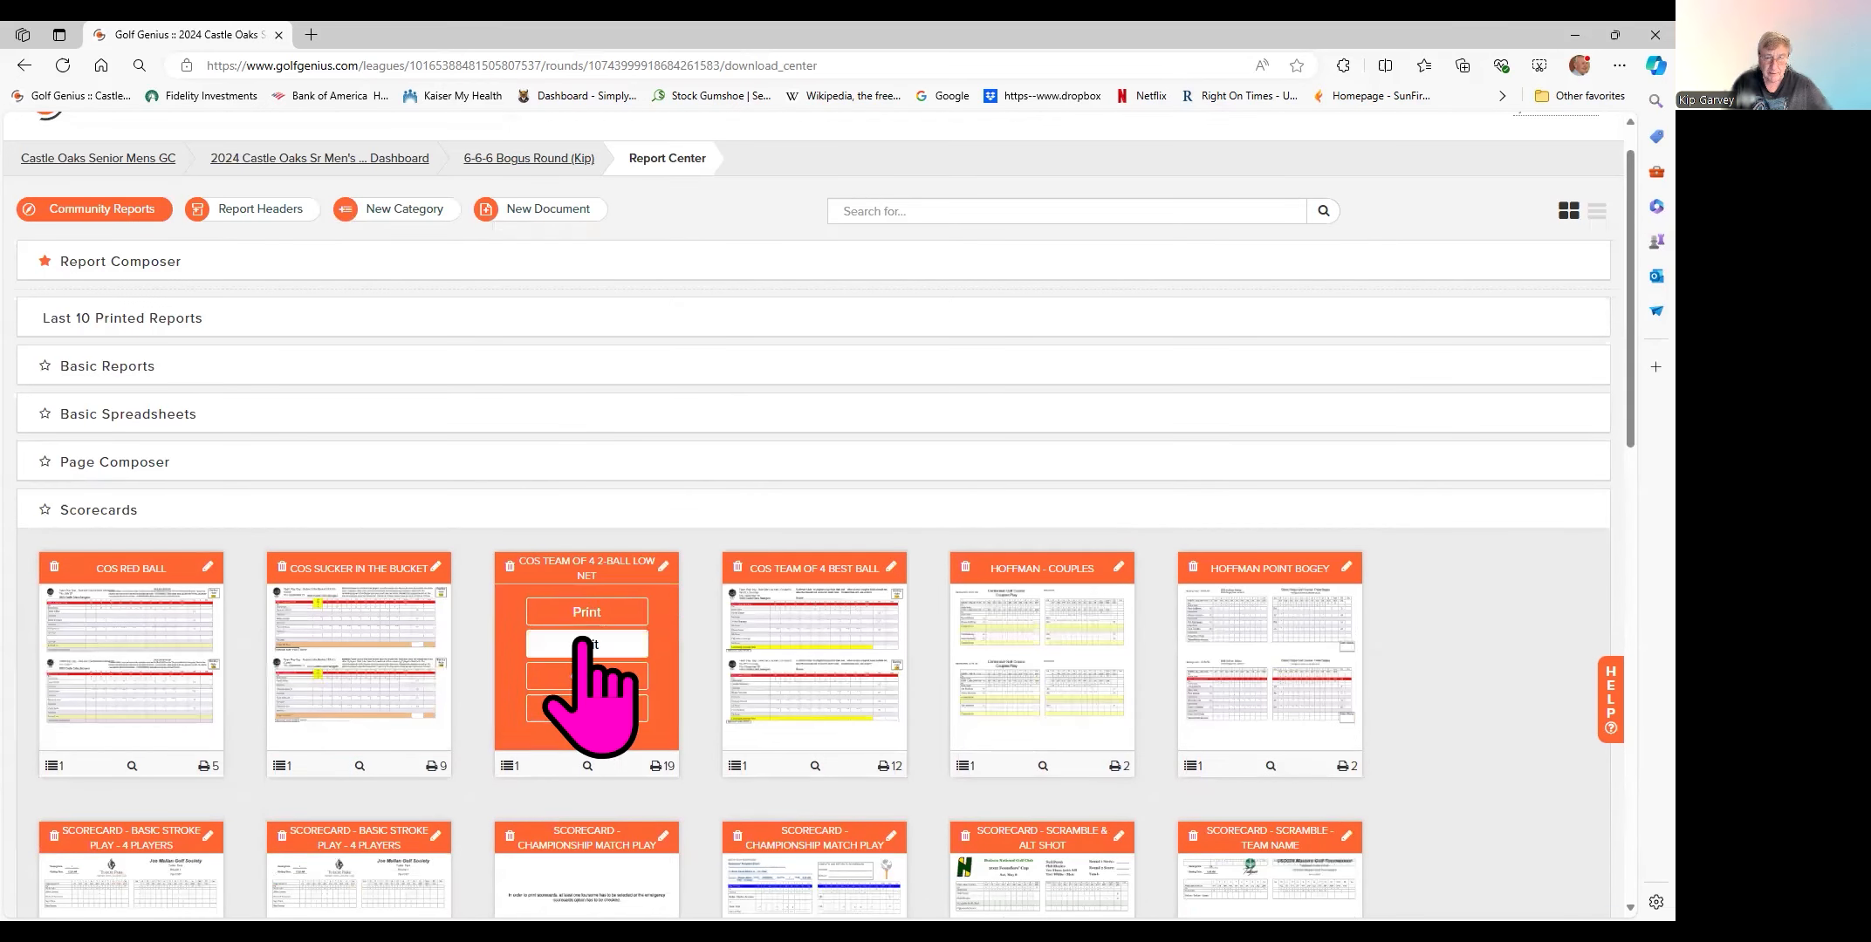
mouse_move(1015, 698)
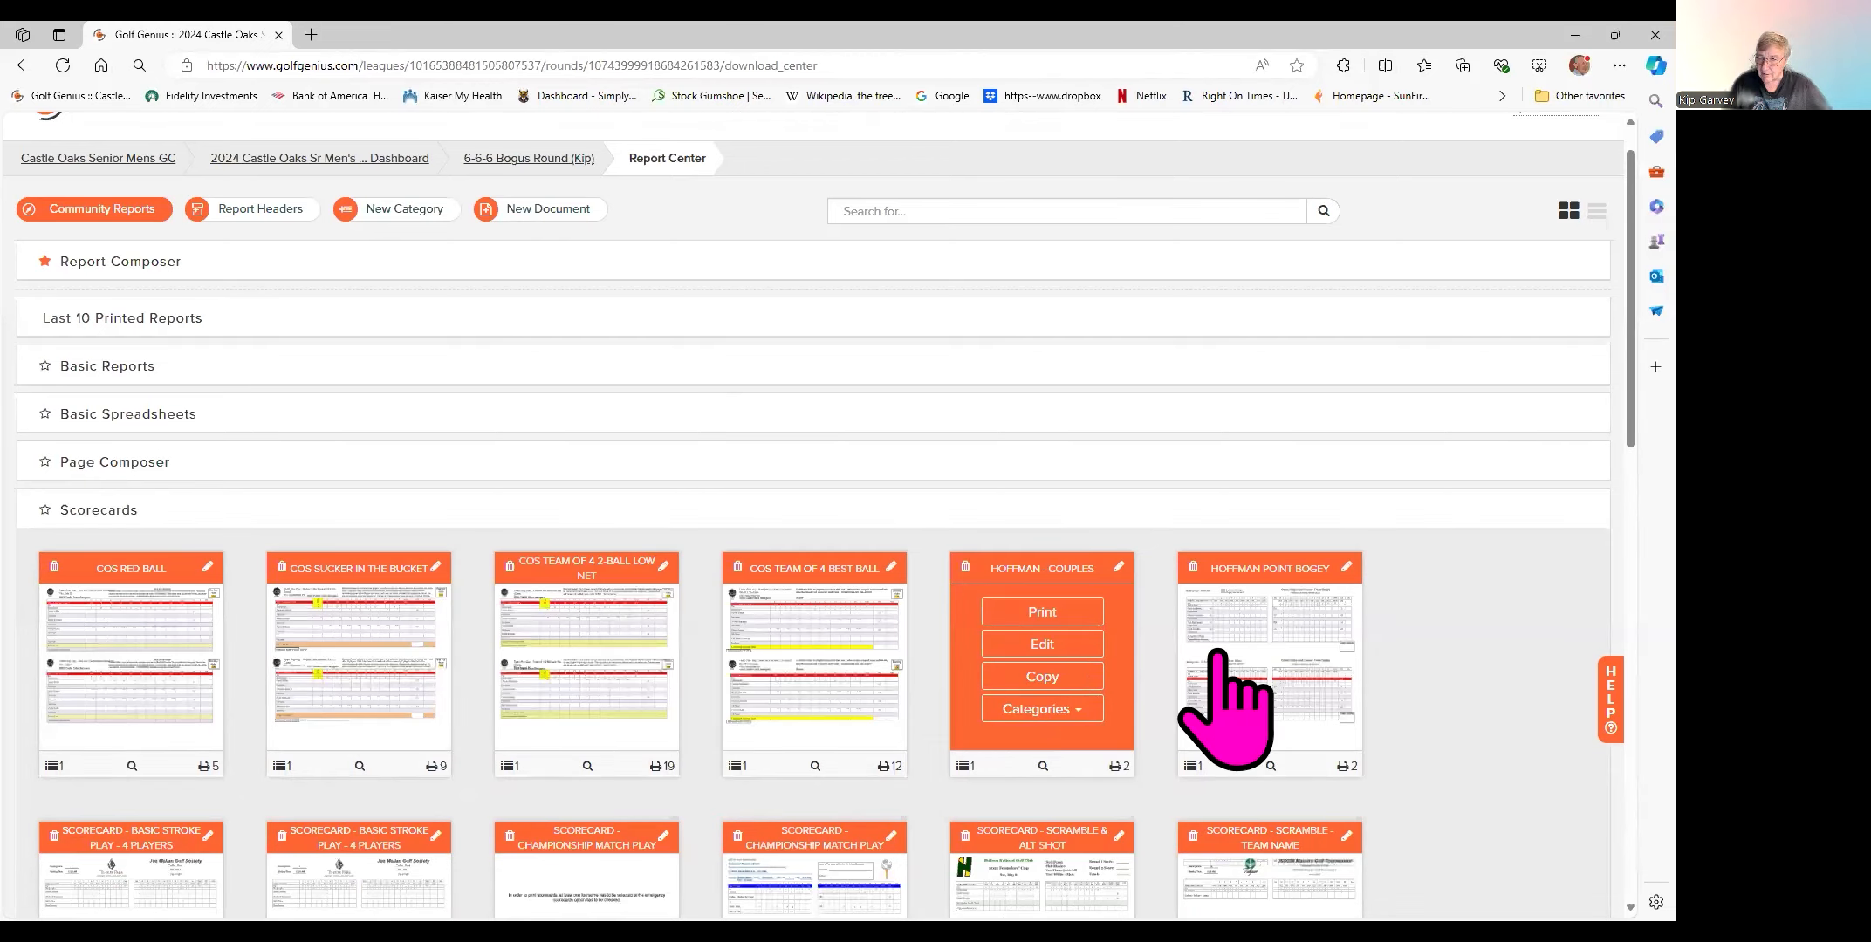
scroll(1178, 706, up, 1)
scroll(1160, 698, down, 7)
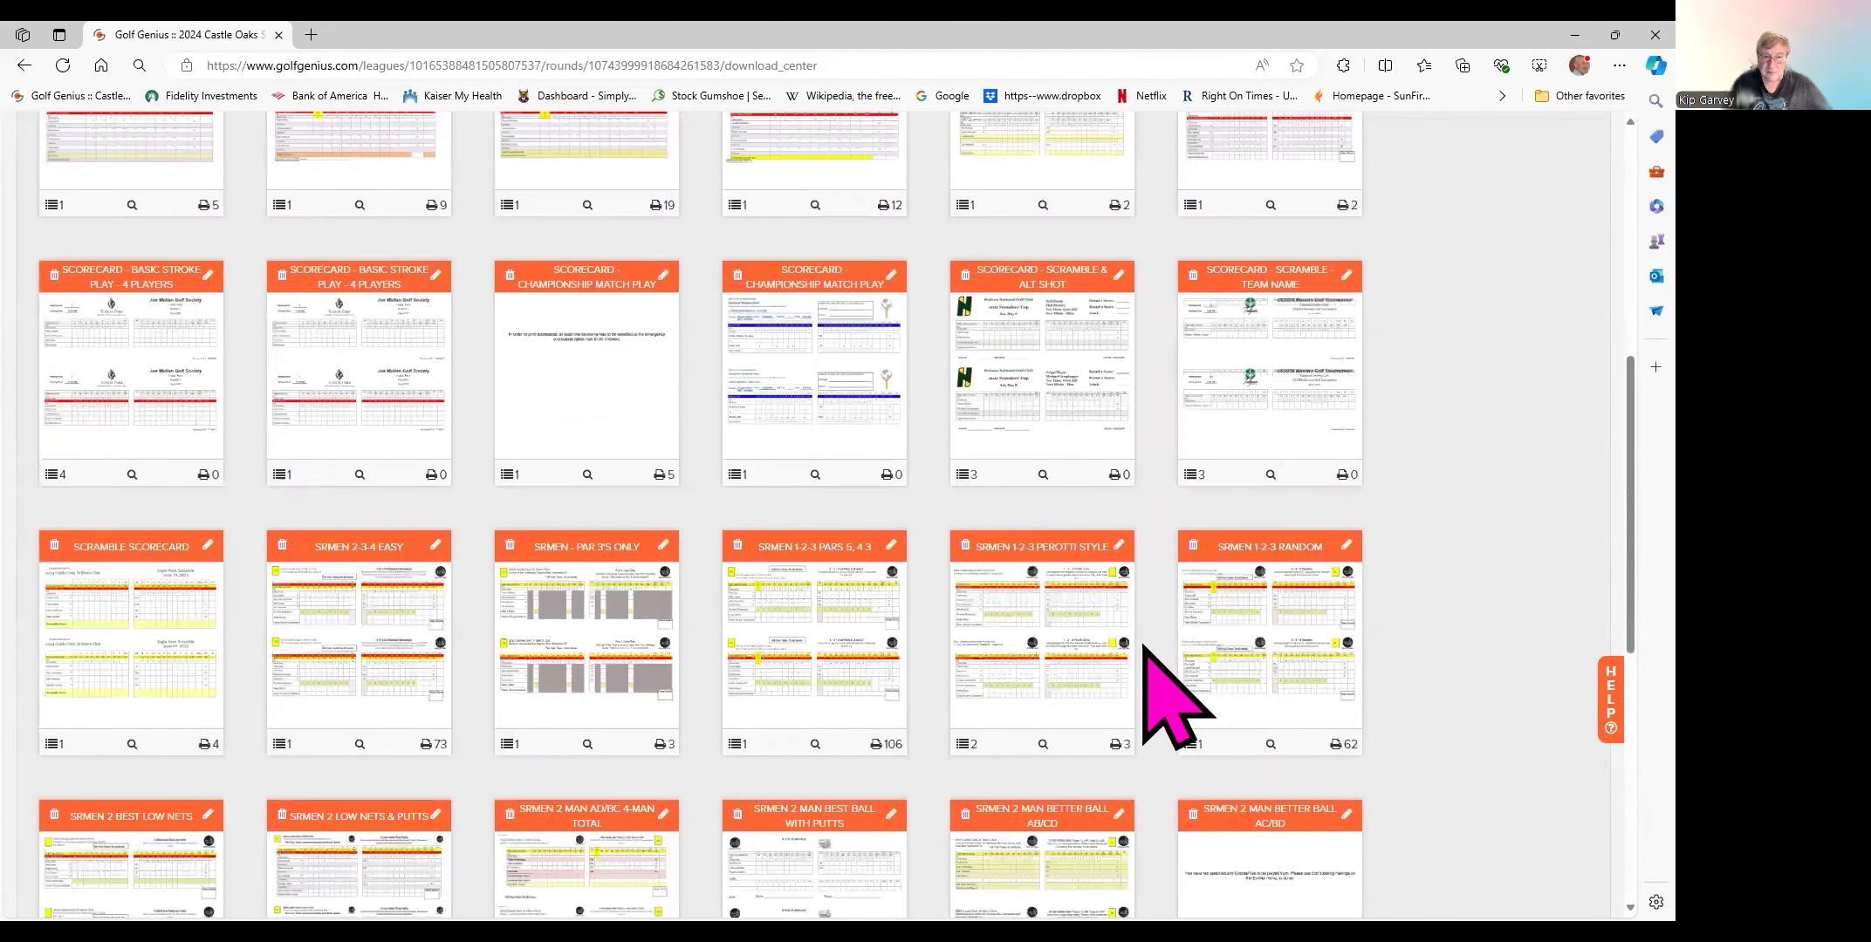
scroll(1145, 647, down, 1)
mouse_move(536, 235)
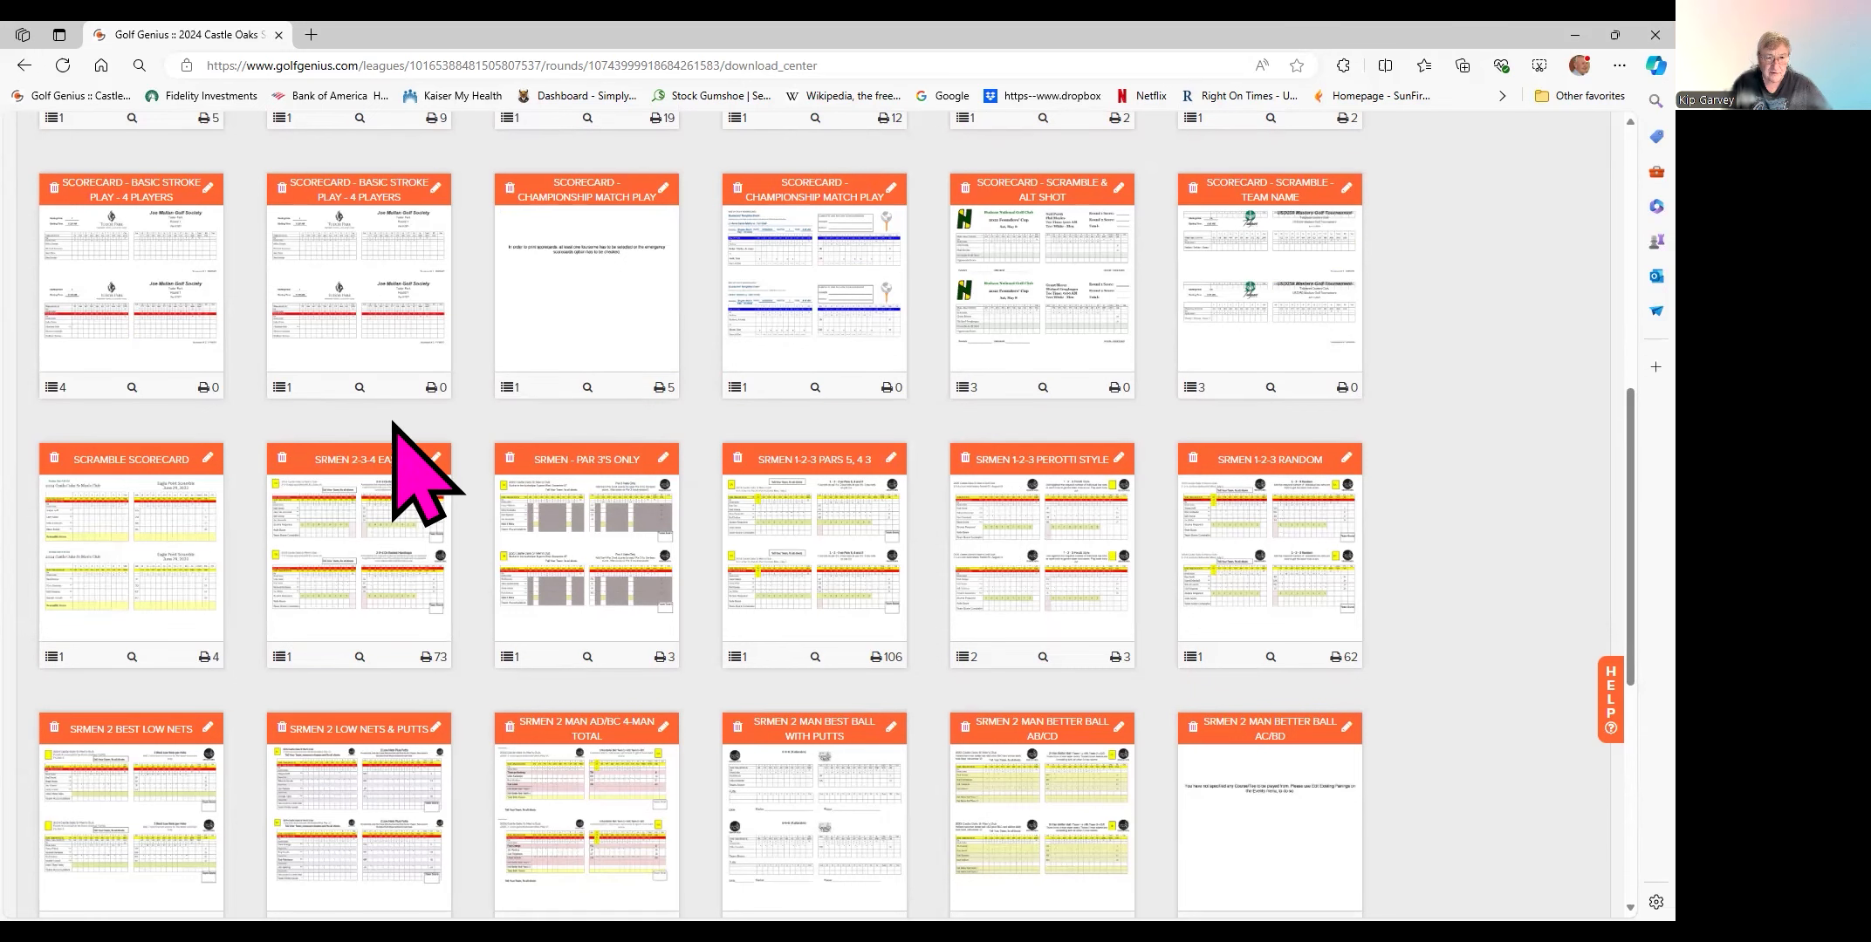
mouse_move(298, 510)
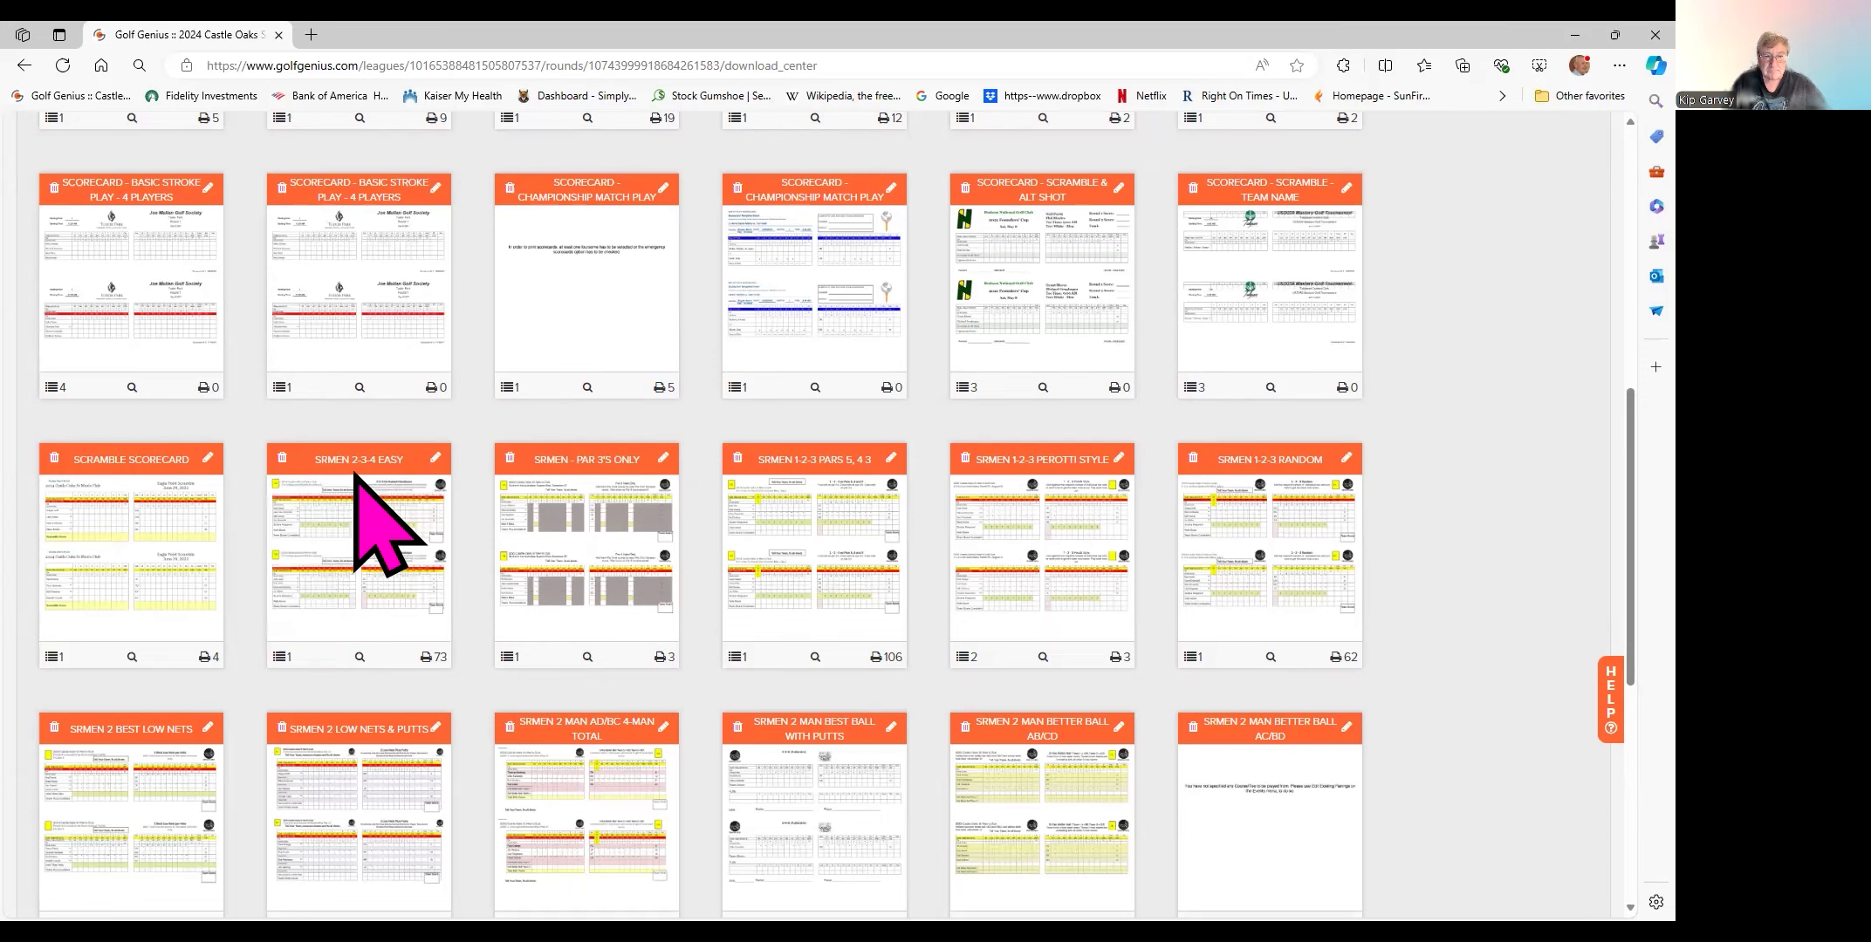
mouse_move(797, 556)
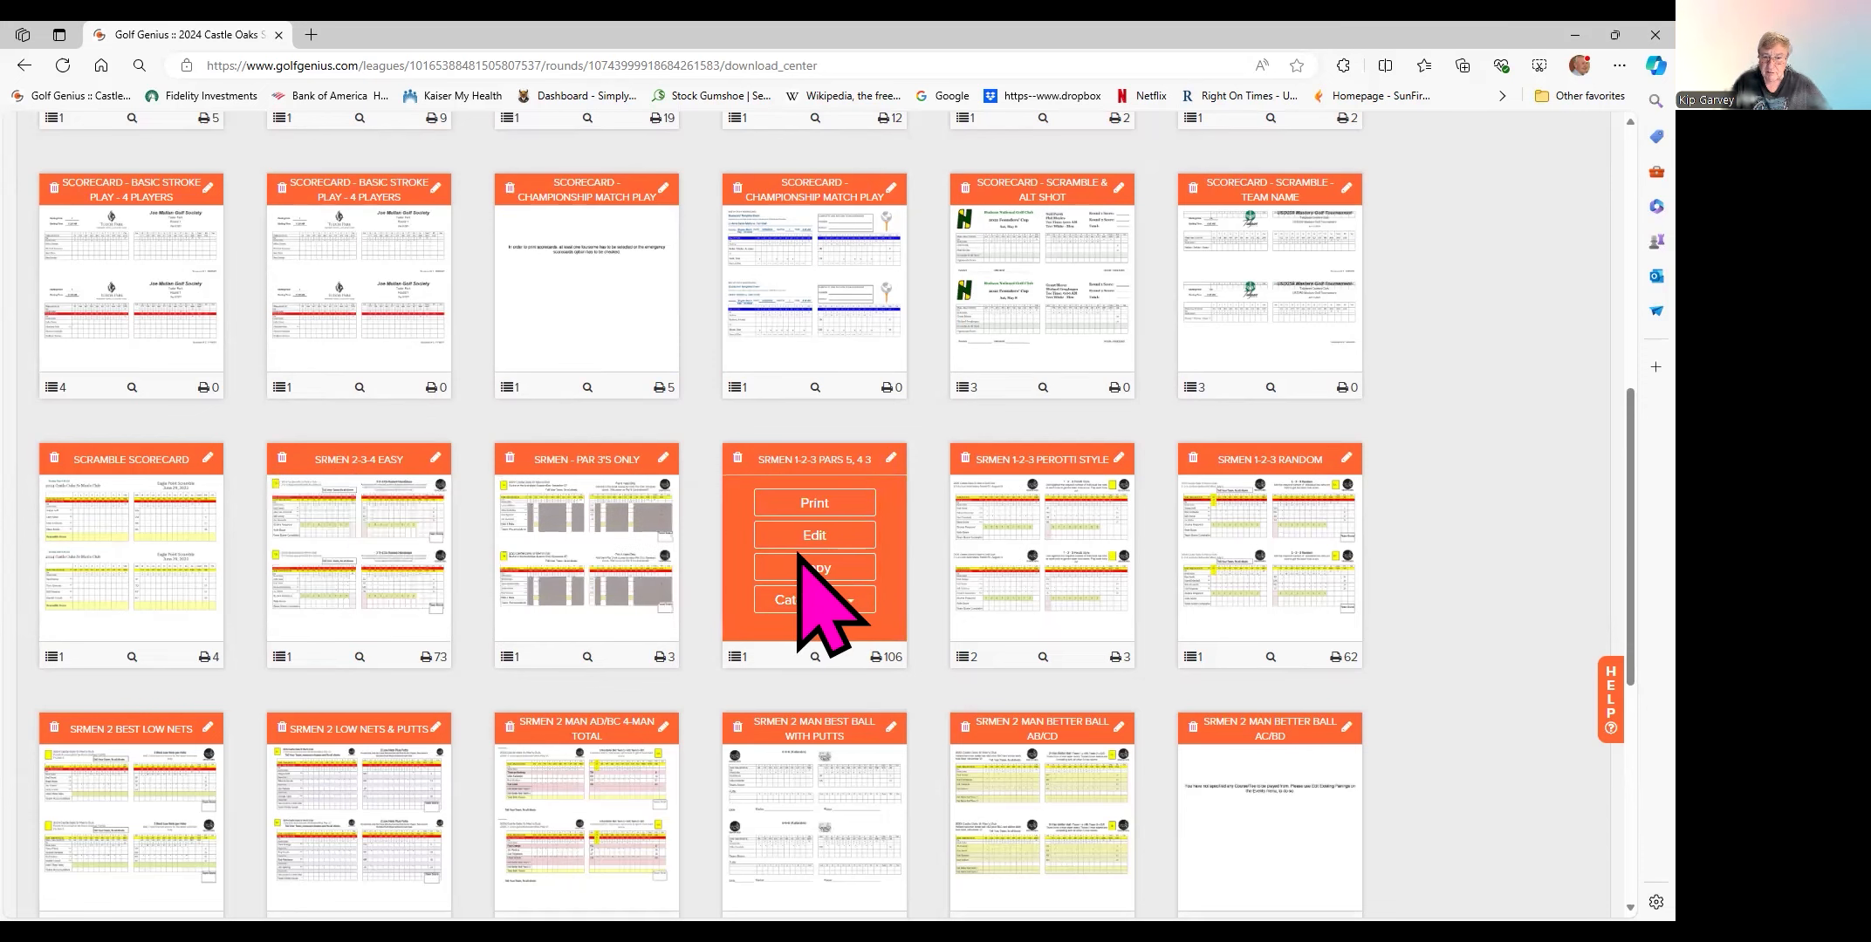
scroll(797, 555, up, 1)
scroll(797, 556, down, 3)
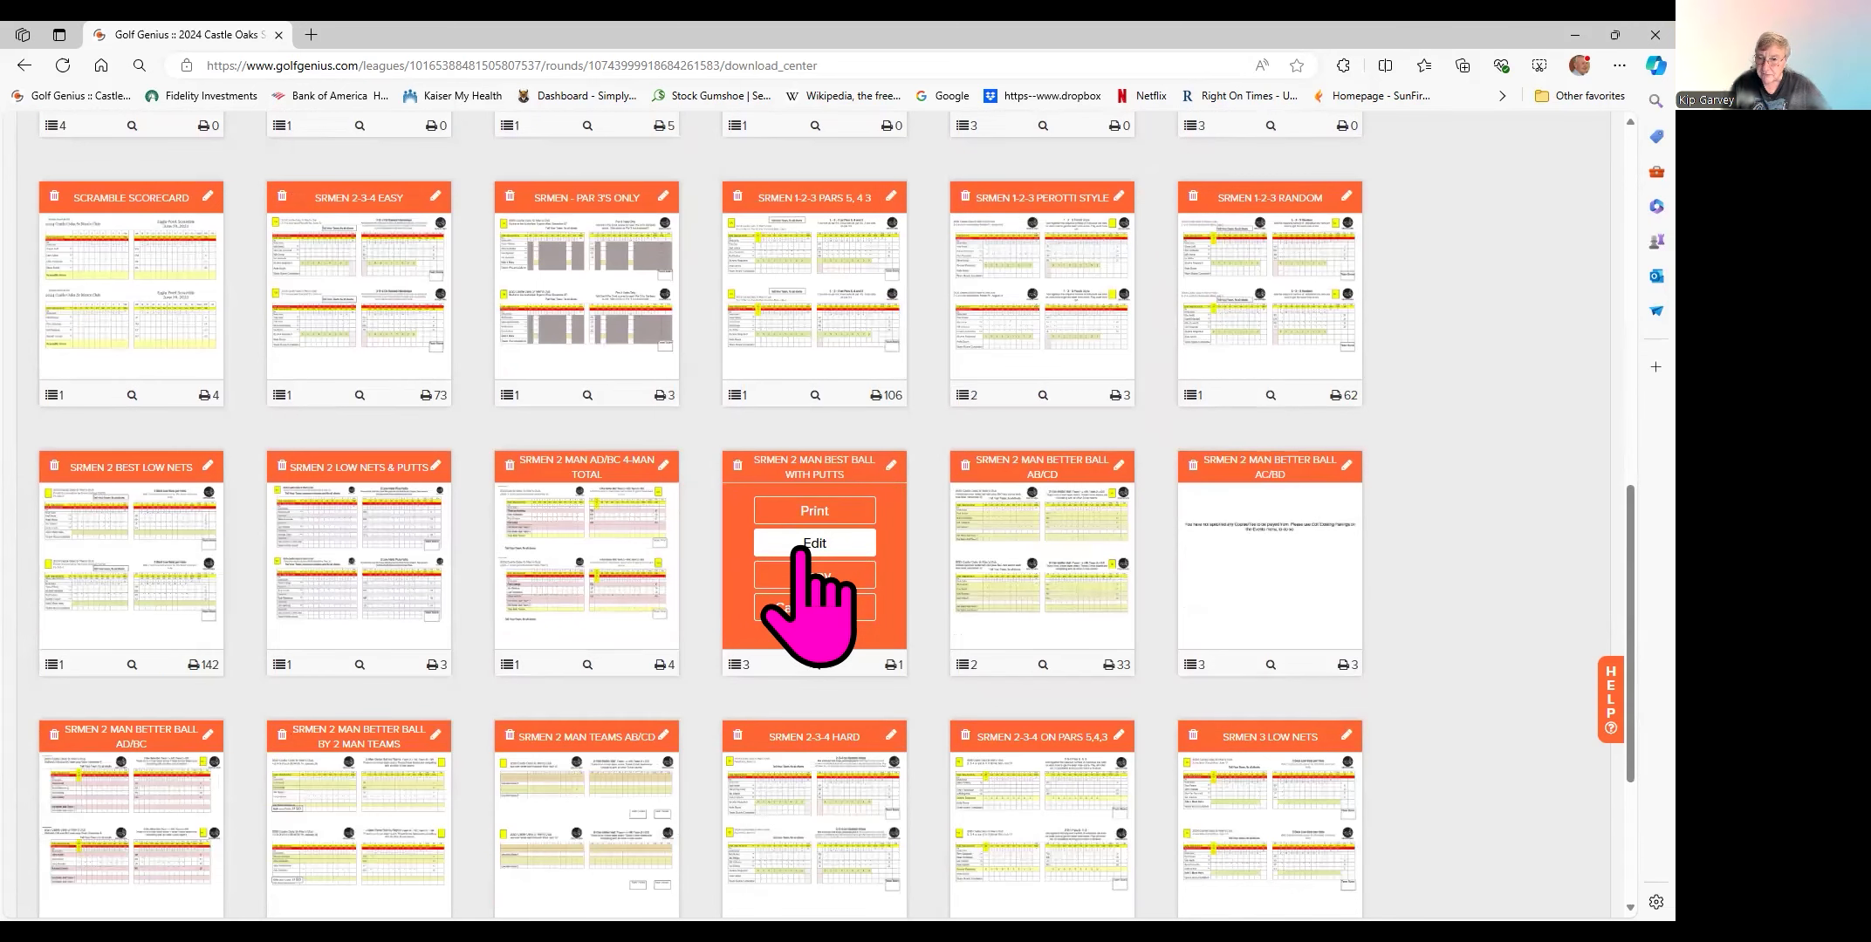
scroll(799, 552, down, 3)
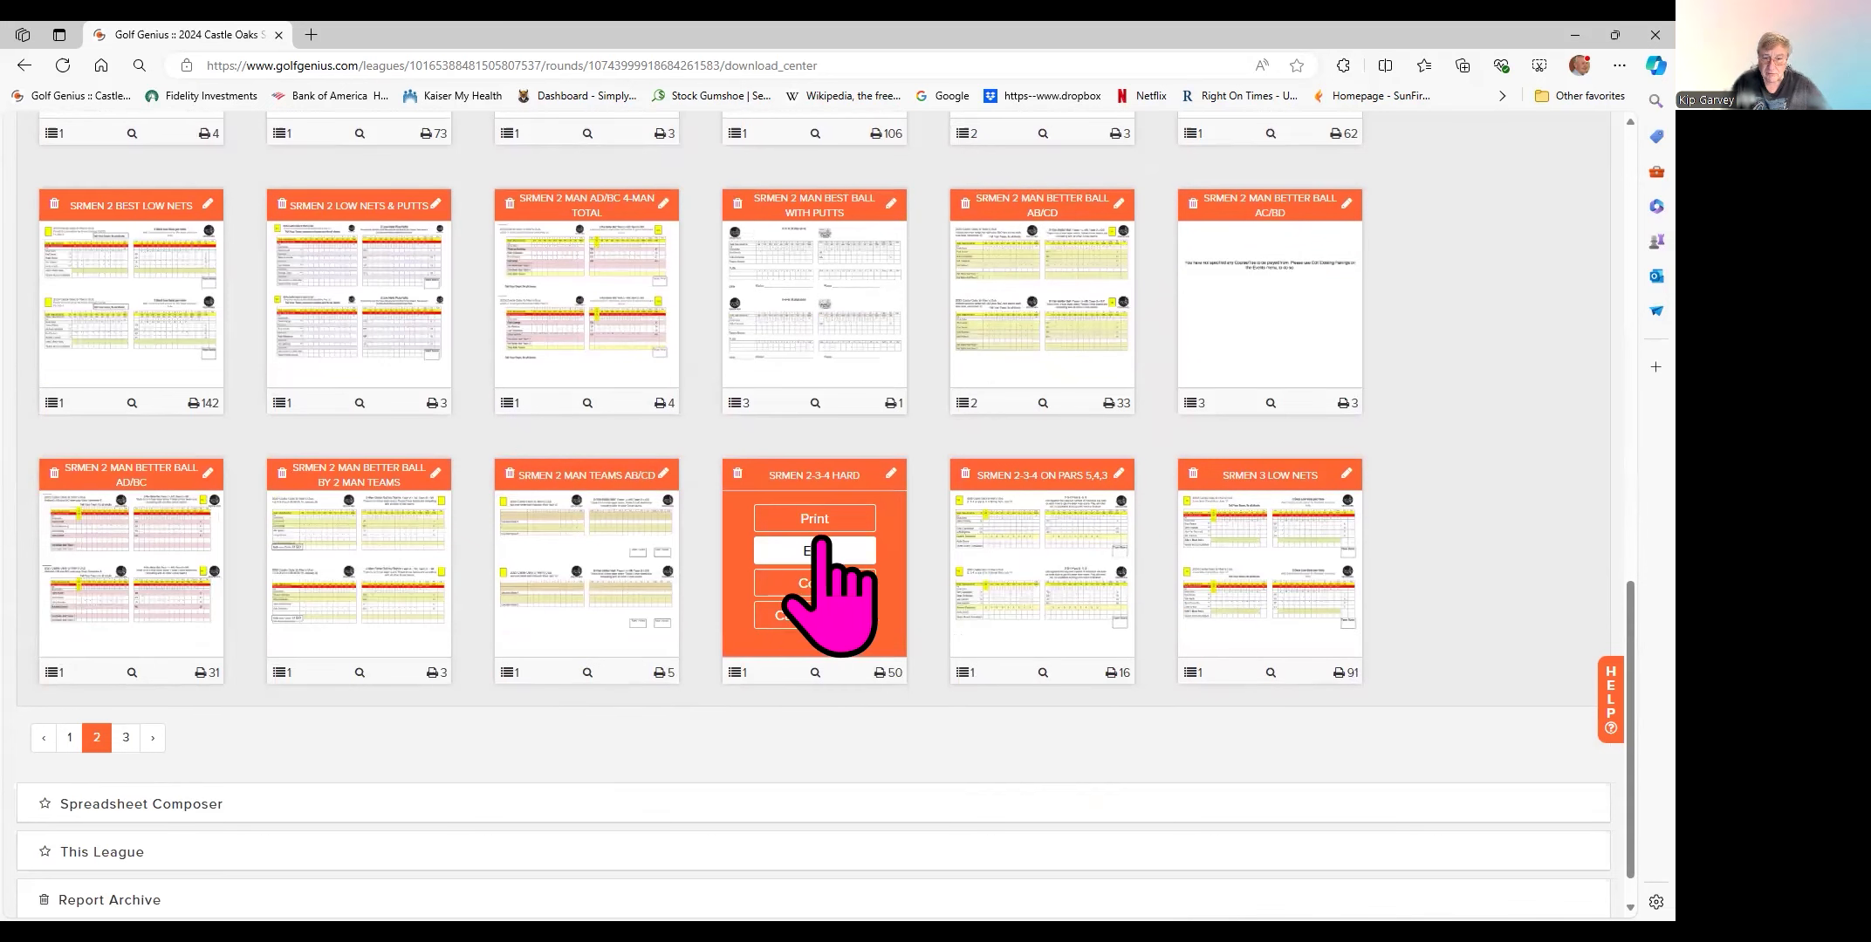
- Go to the third page of scorecards, listing SRMEN templates including SIX-SIX-SIX
mouse_move(1211, 518)
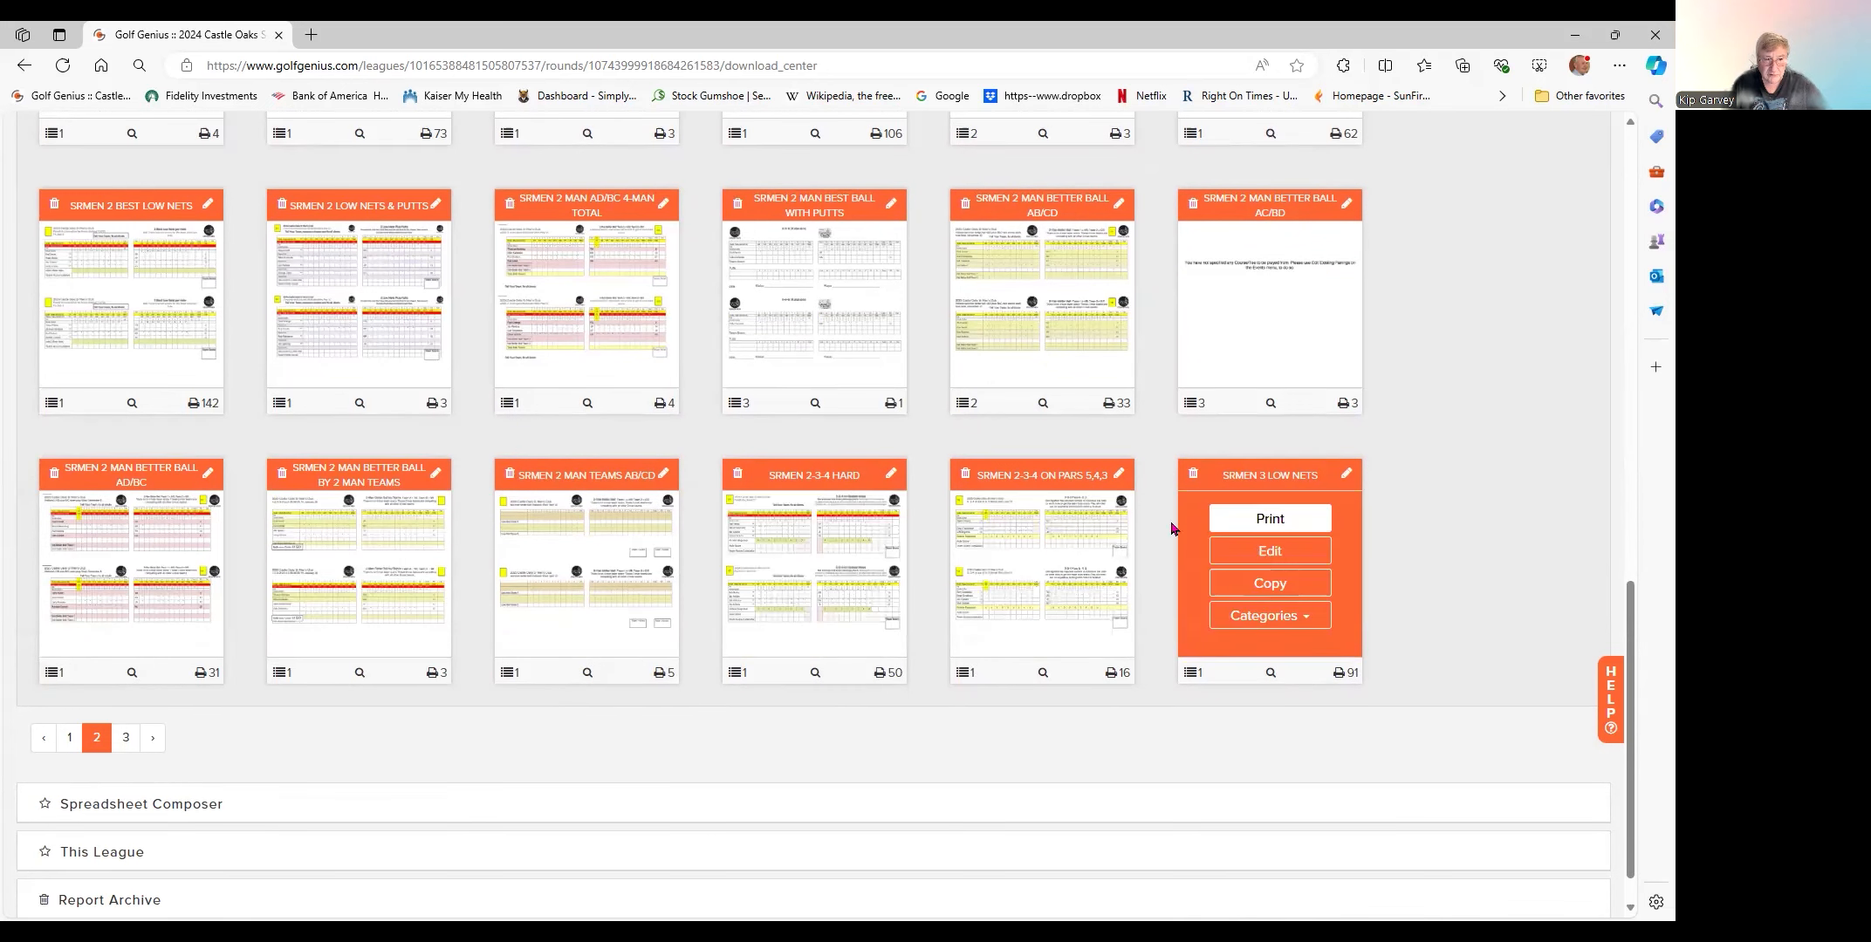
click(126, 737)
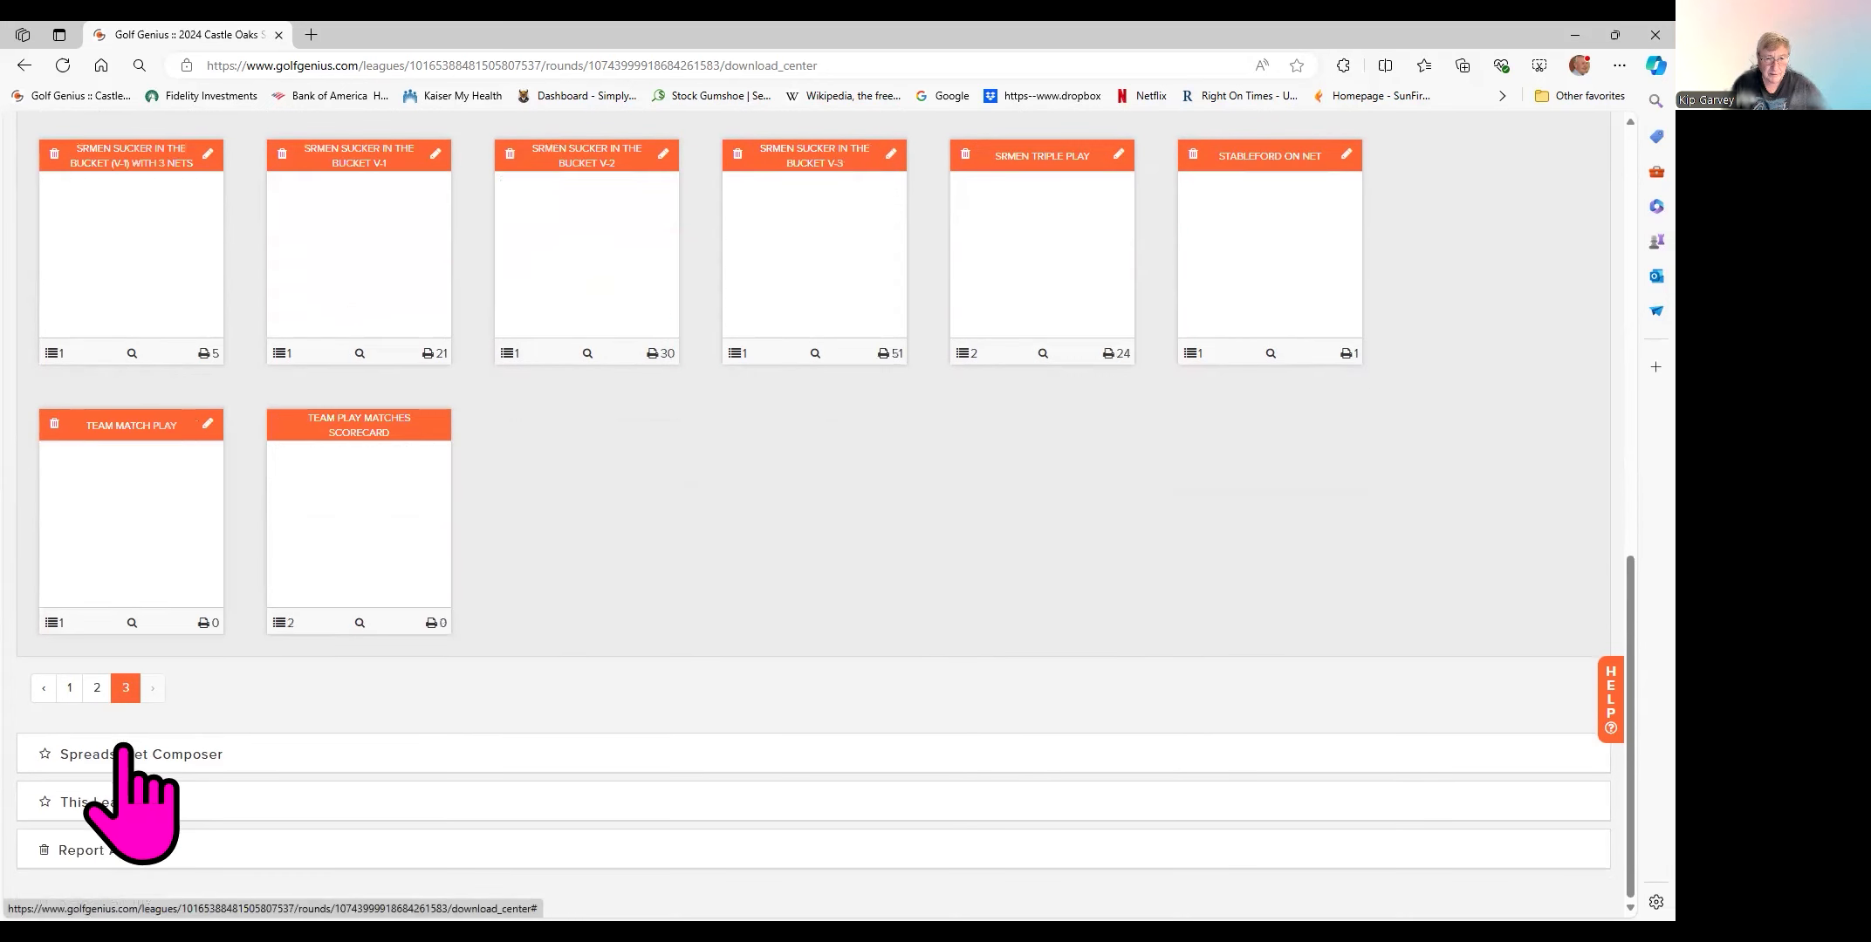
scroll(645, 488, up, 3)
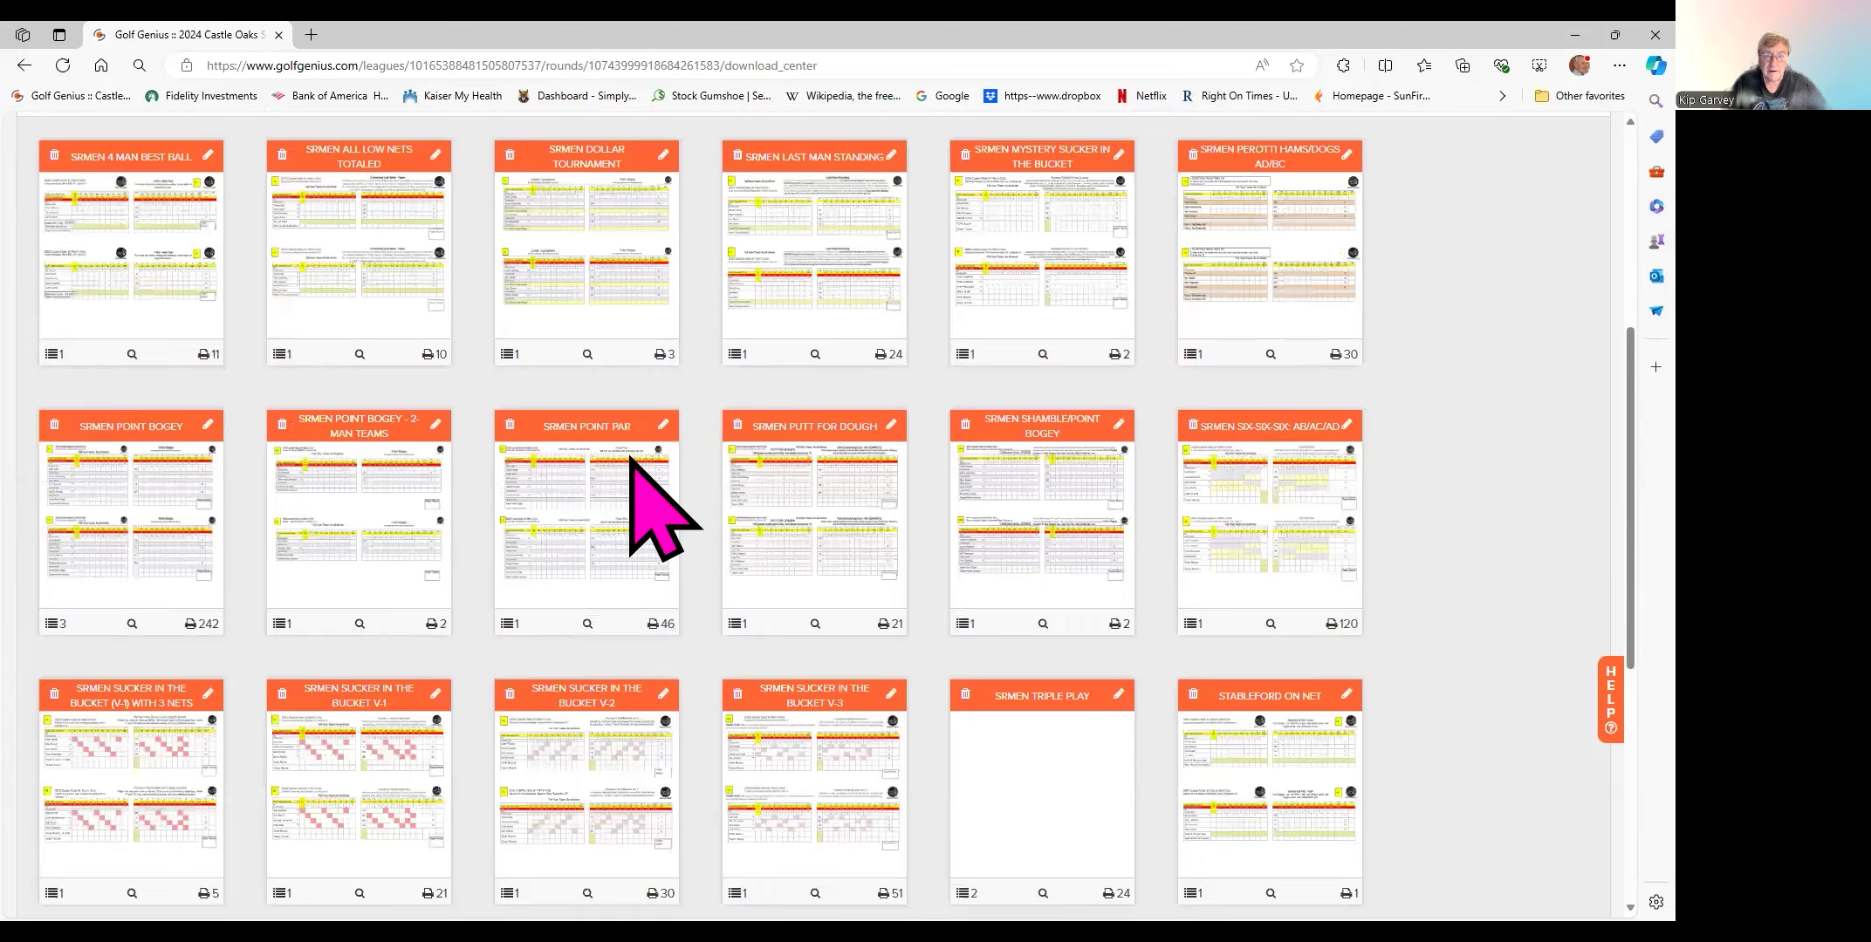
scroll(630, 456, up, 2)
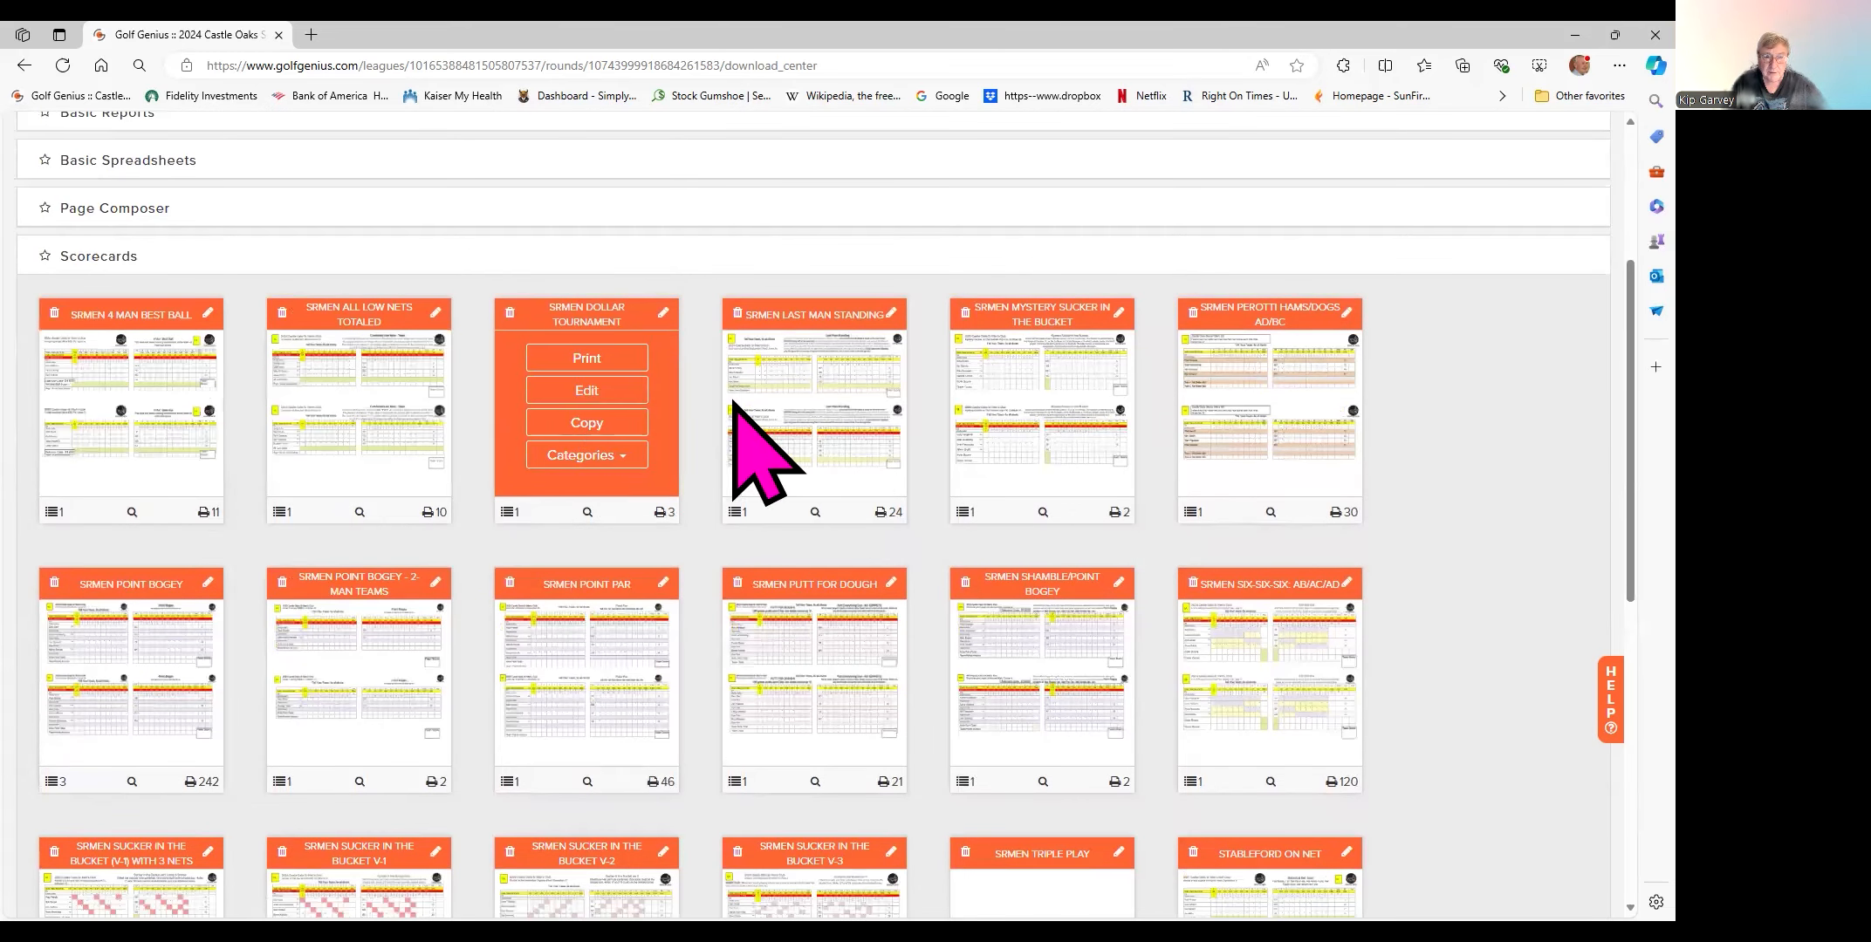
scroll(976, 454, down, 1)
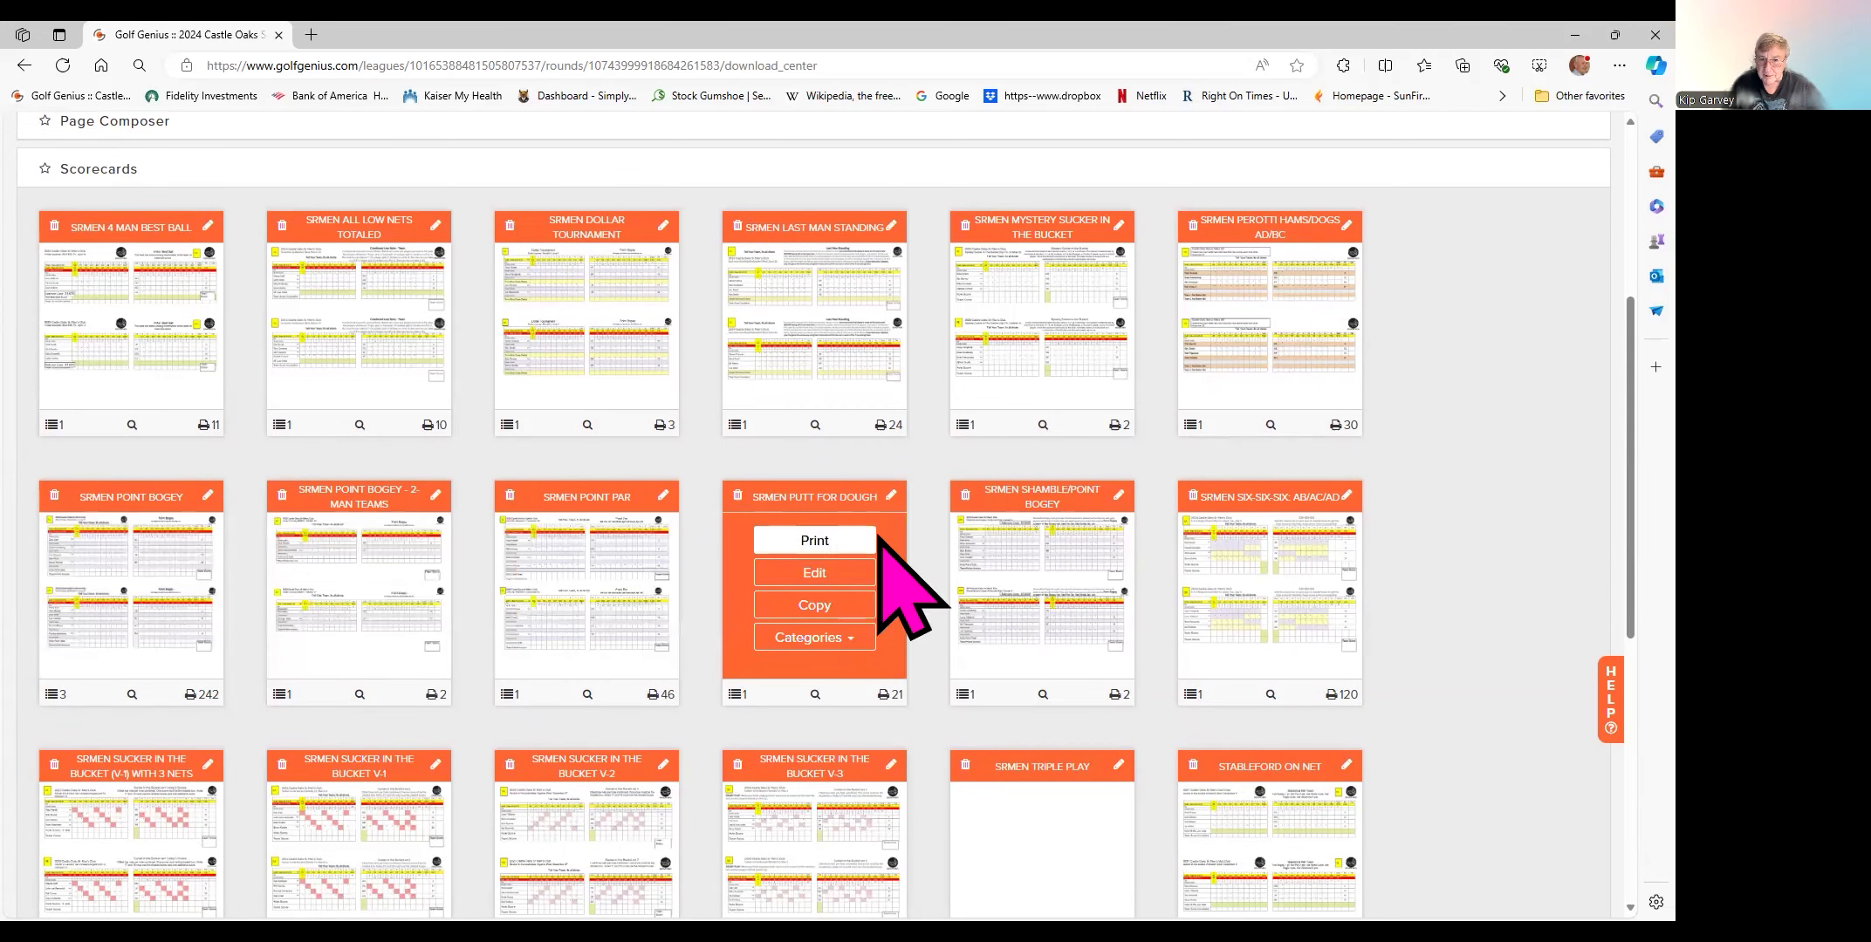
scroll(1058, 543, down, 1)
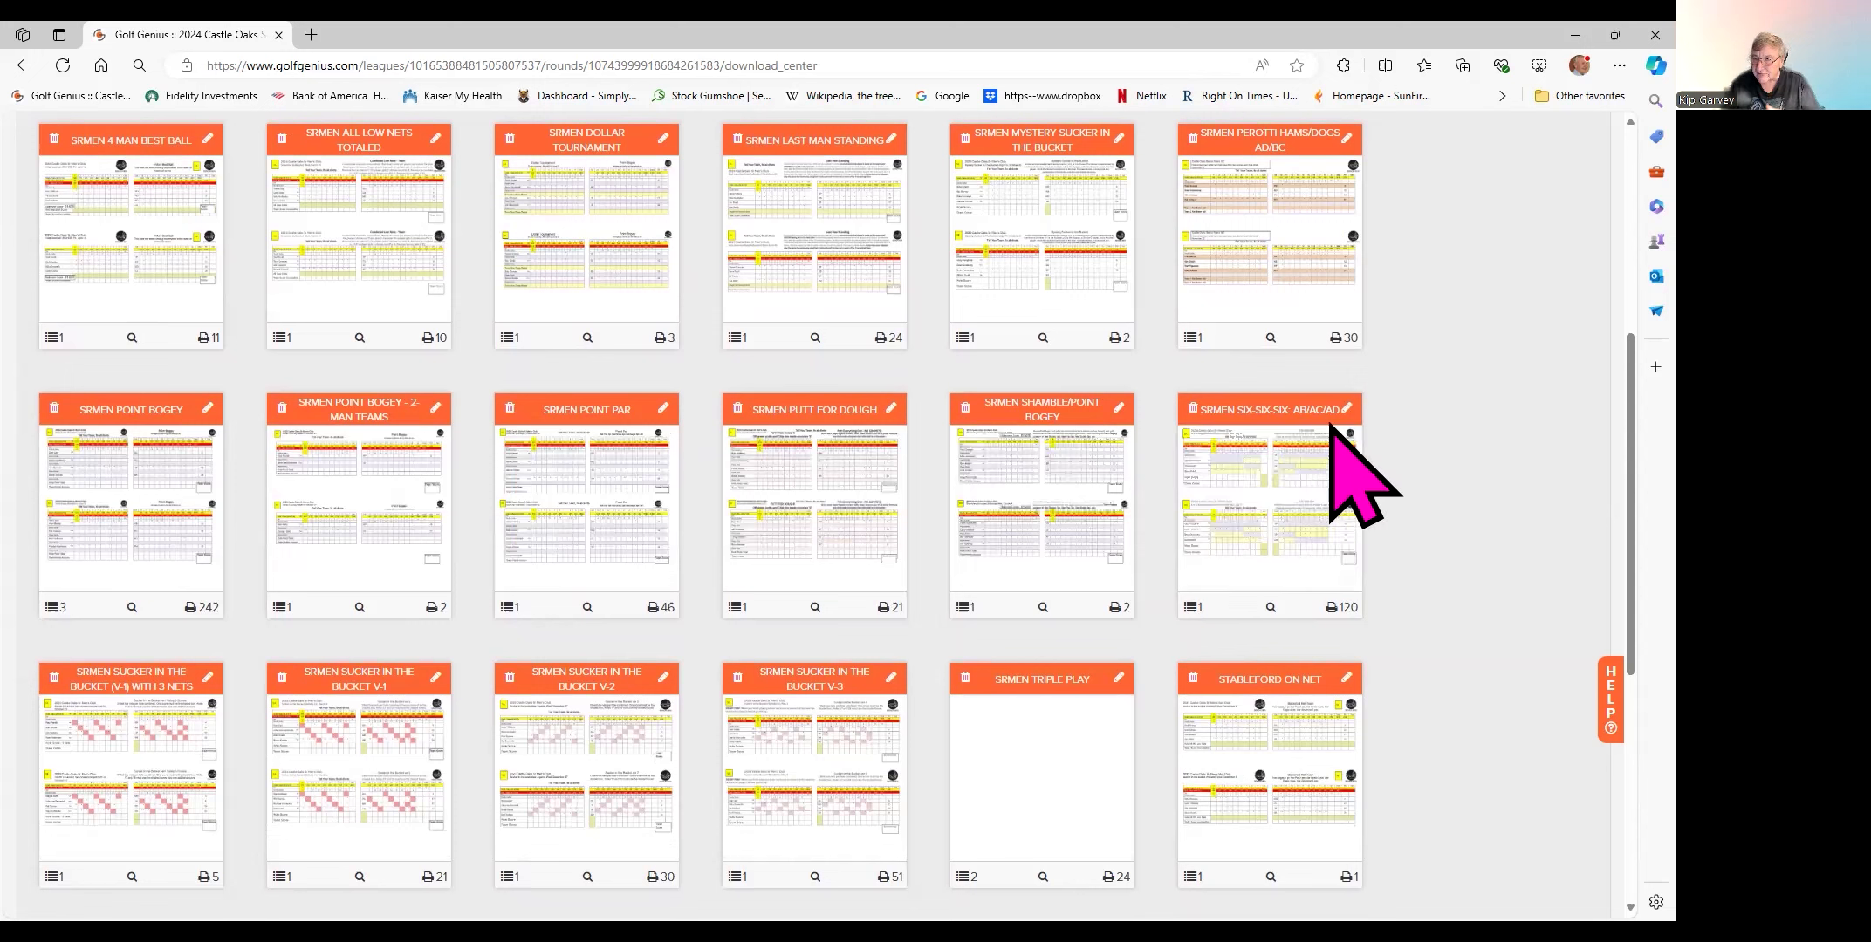
- Open the SrMen SIX-SIX-SIX: ab/ac/ad scorecard for editing and view its paper and layout settings
mouse_move(1265, 506)
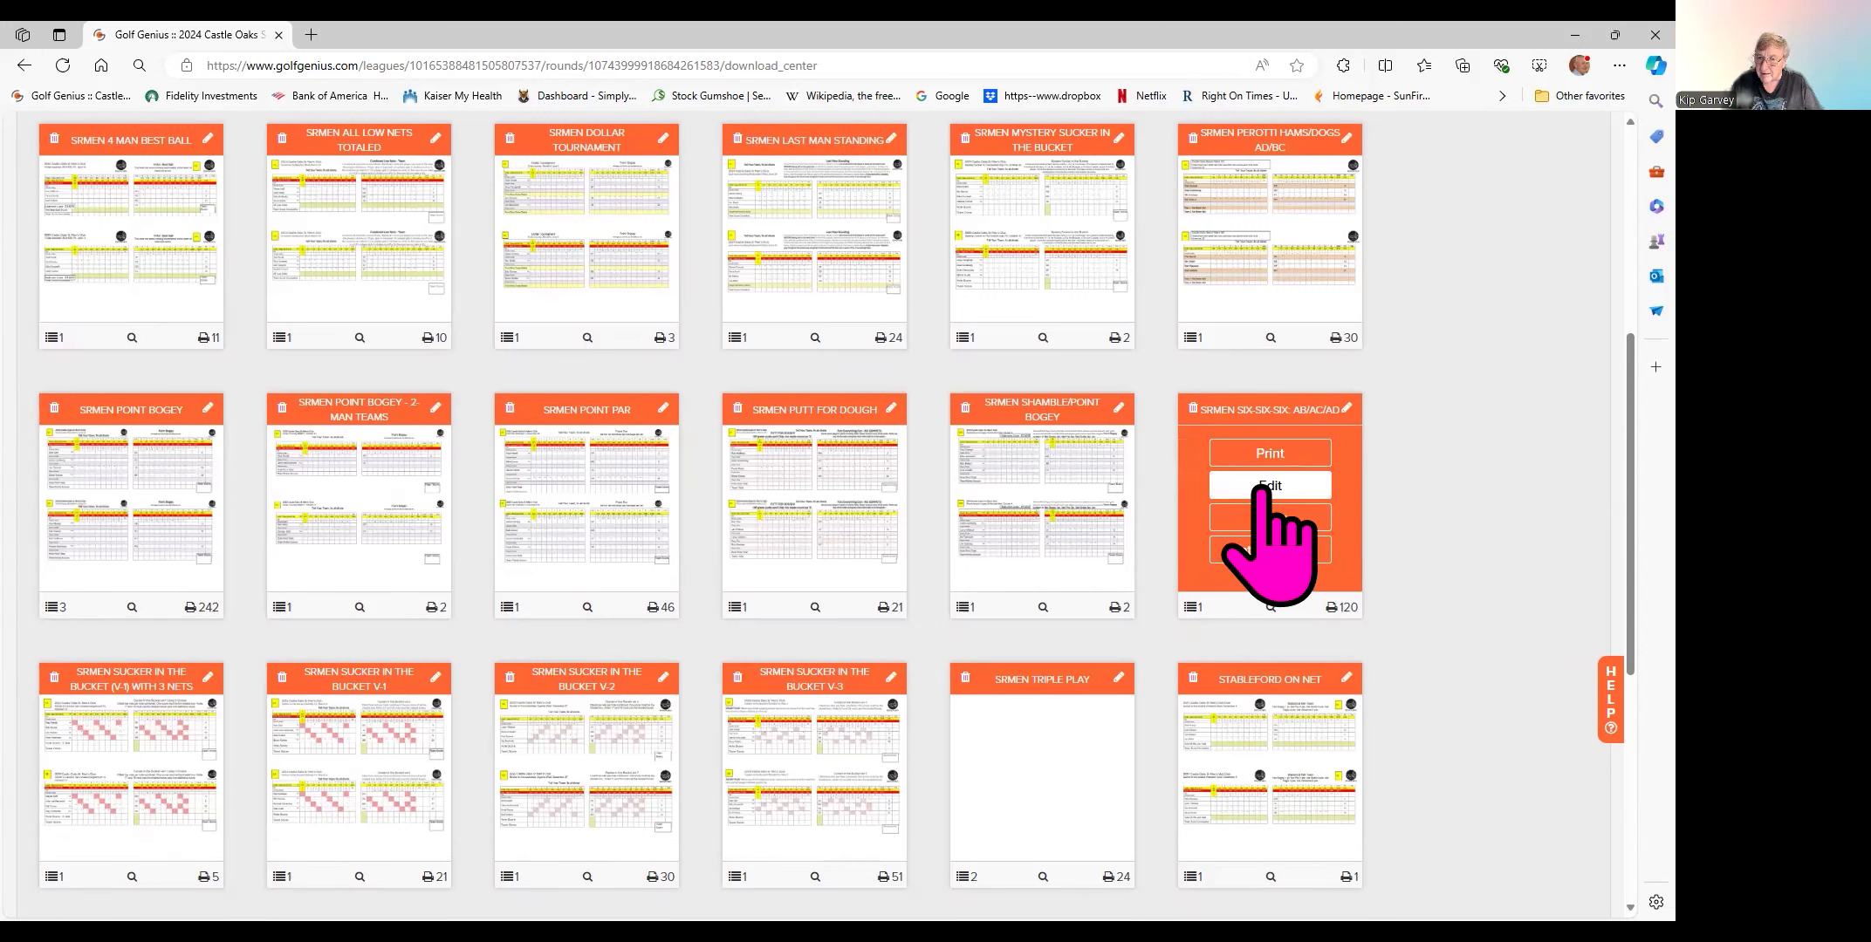
click(1261, 488)
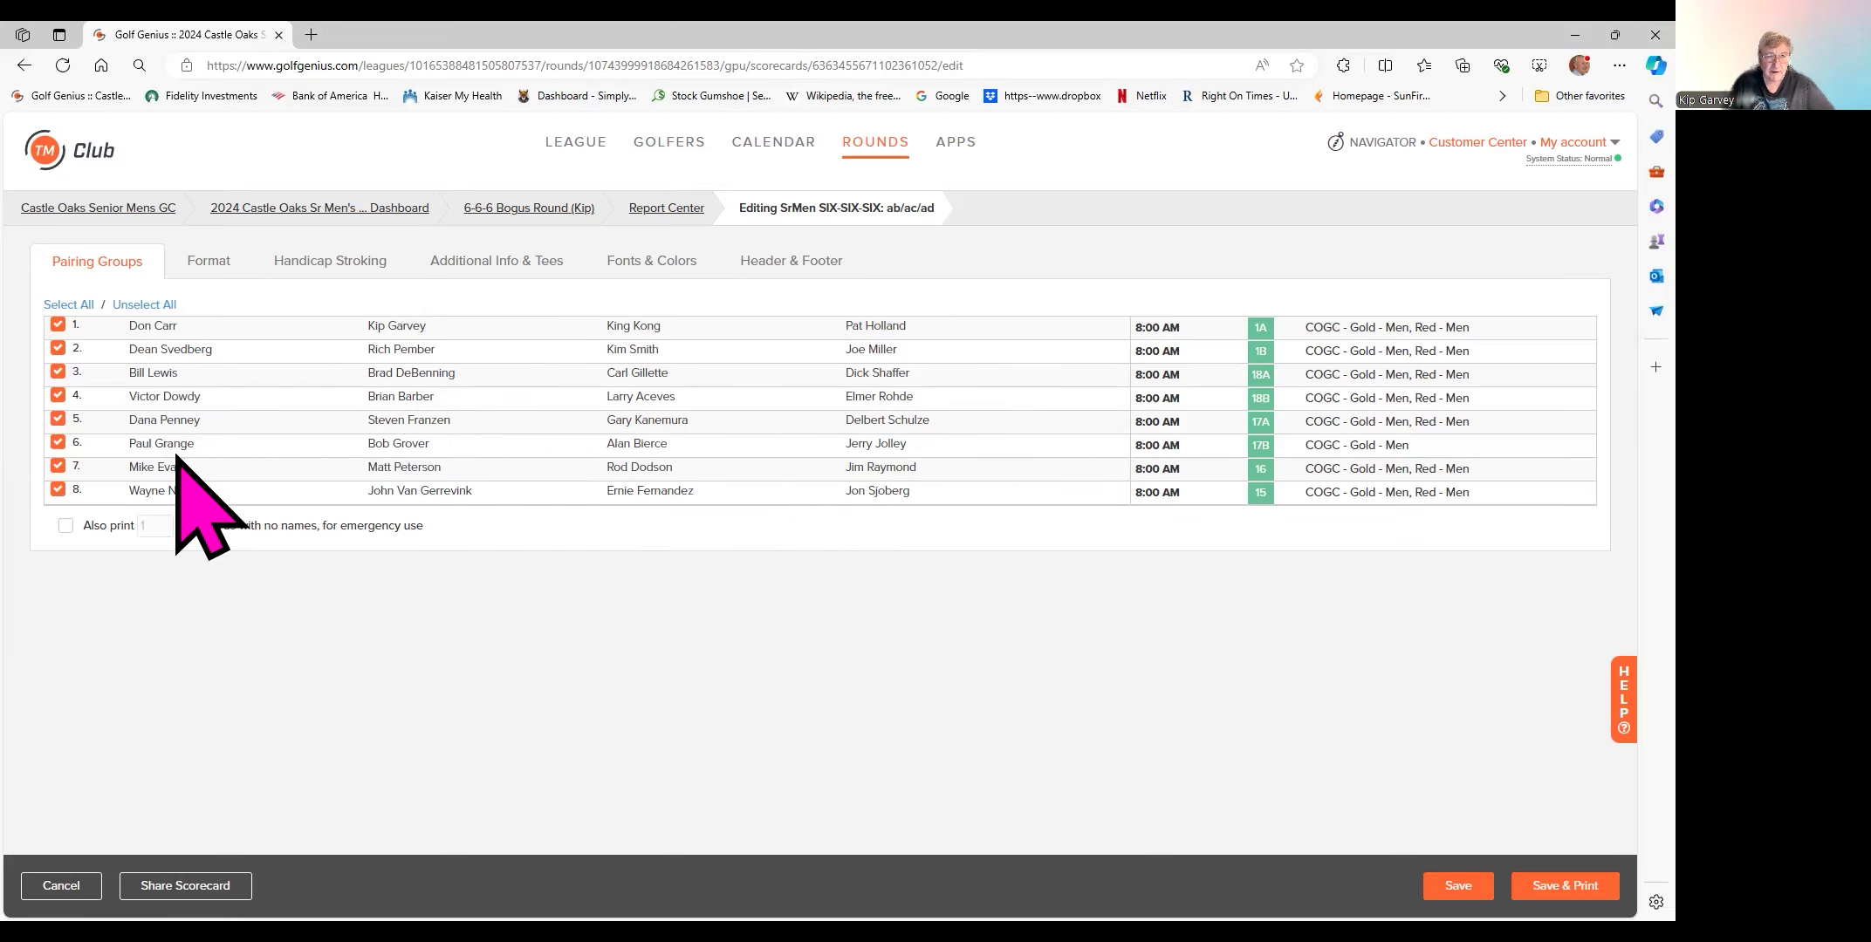
click(208, 265)
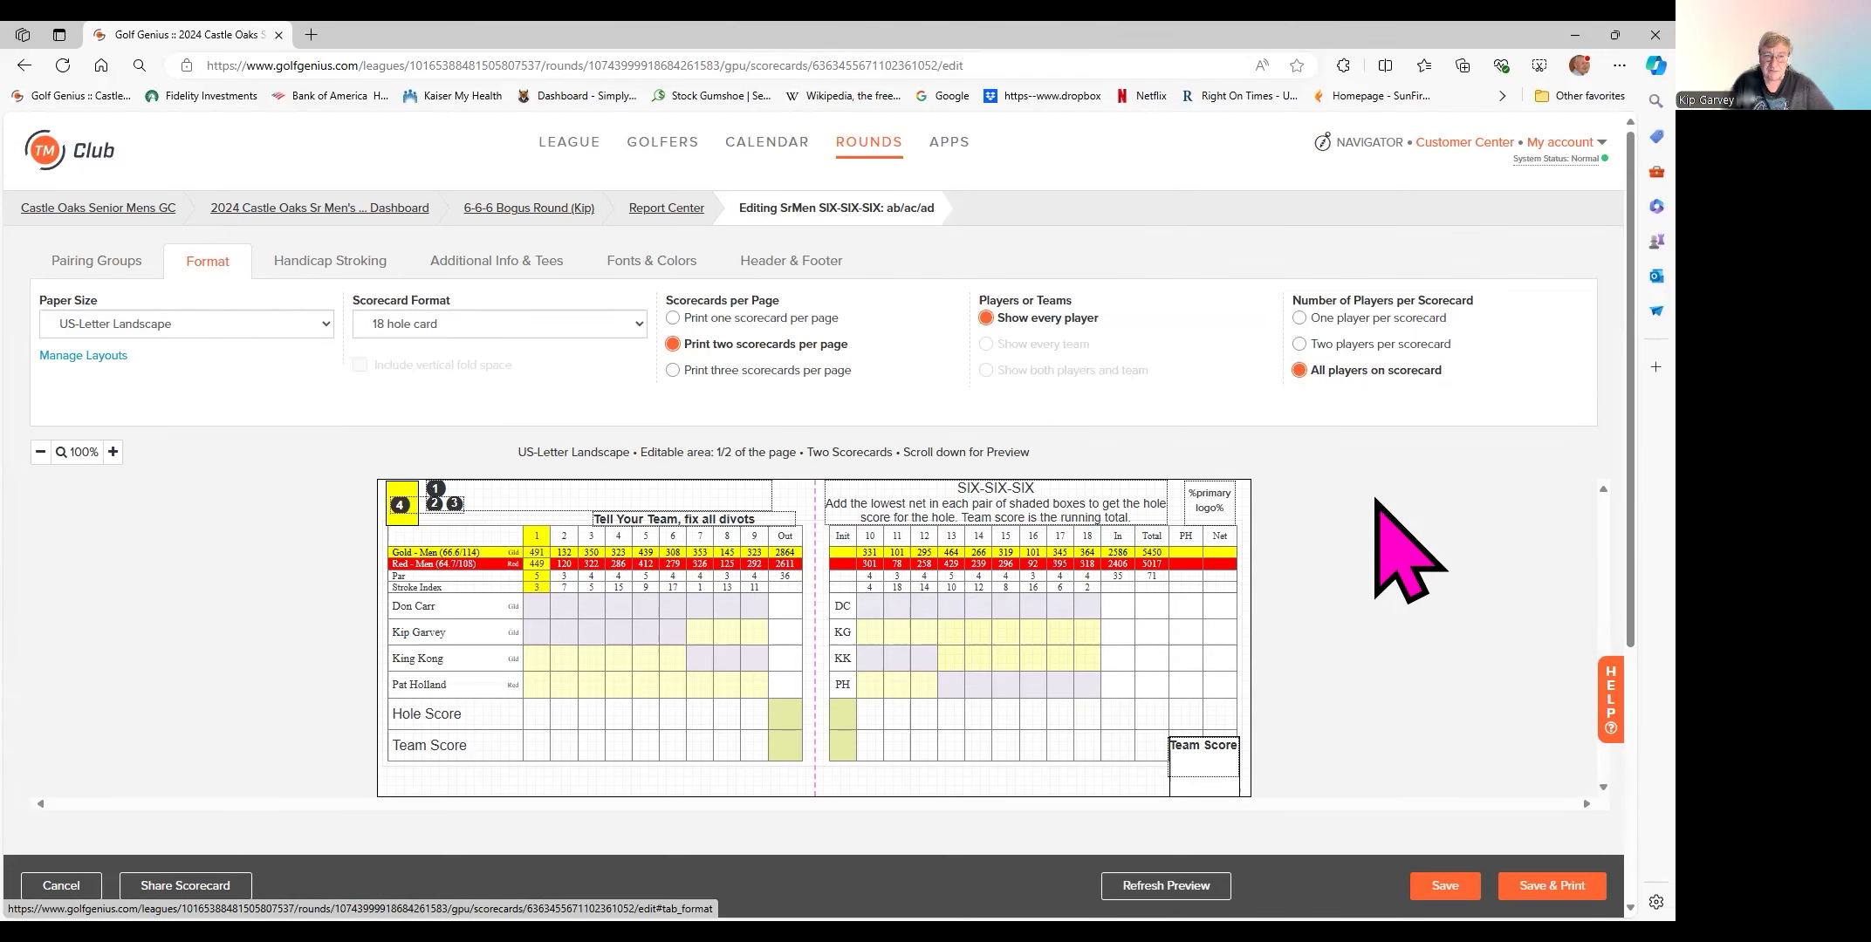
- Scroll through the format settings: US-Letter Landscape, 18 hole card, two per page
scroll(1408, 550, down, 1)
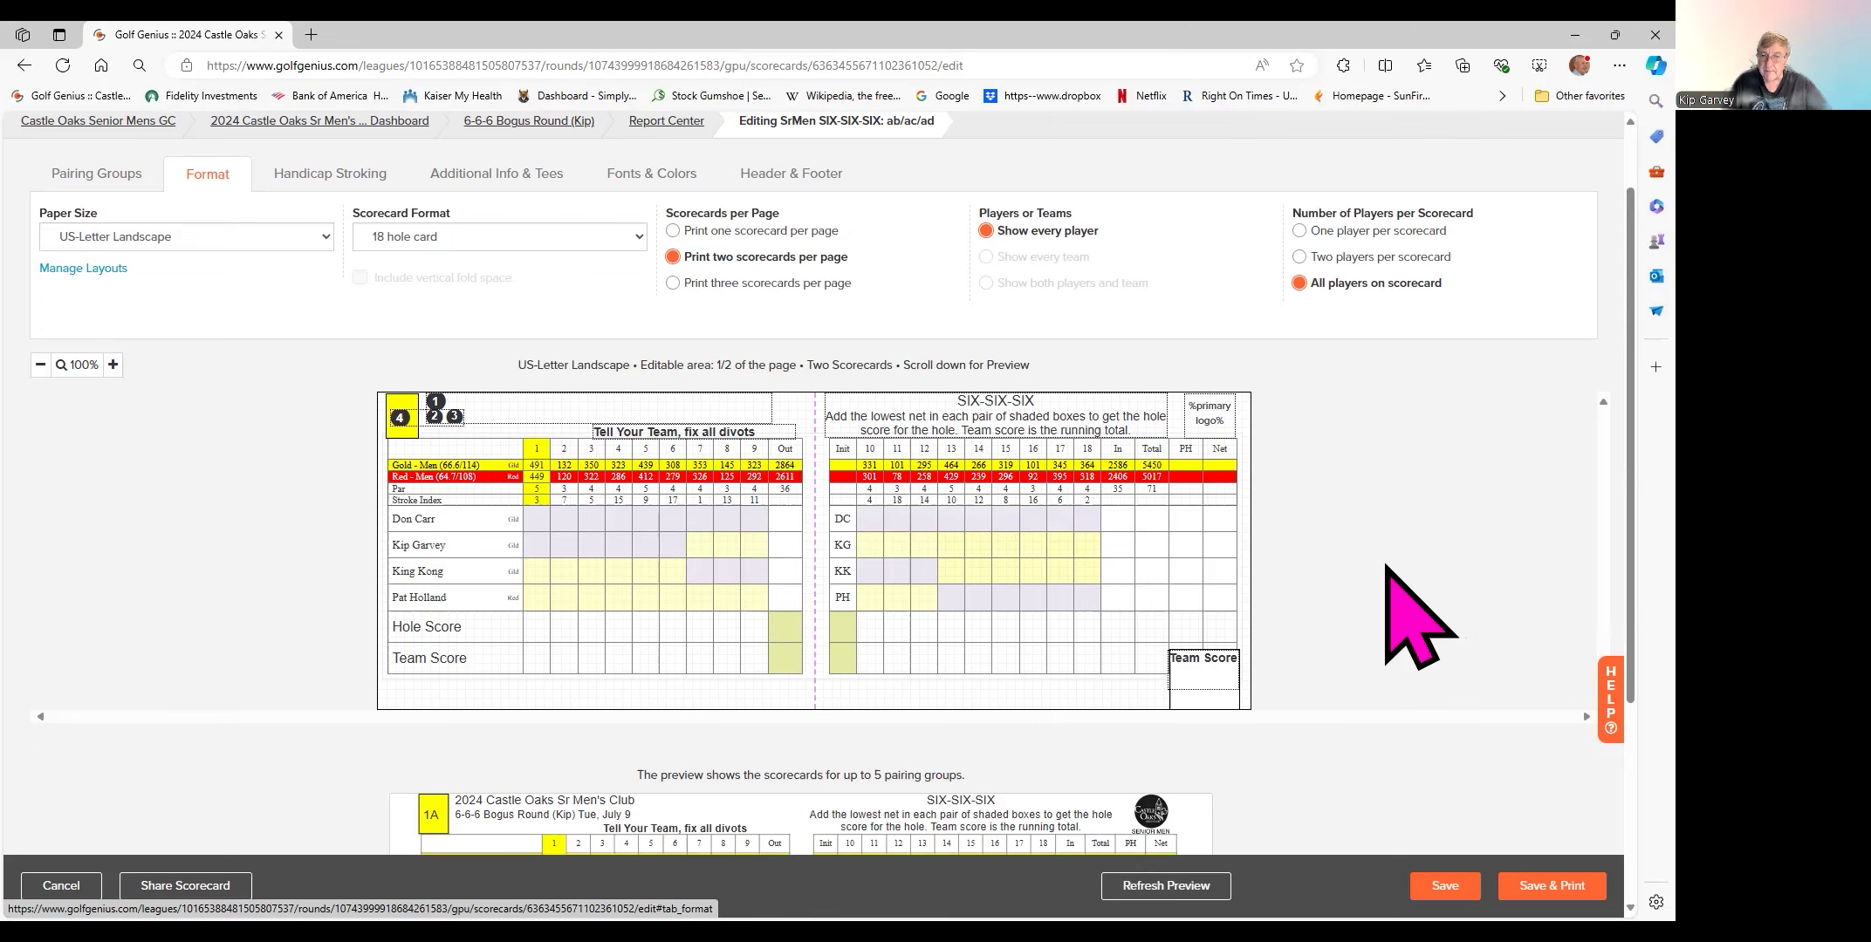
scroll(1377, 565, down, 3)
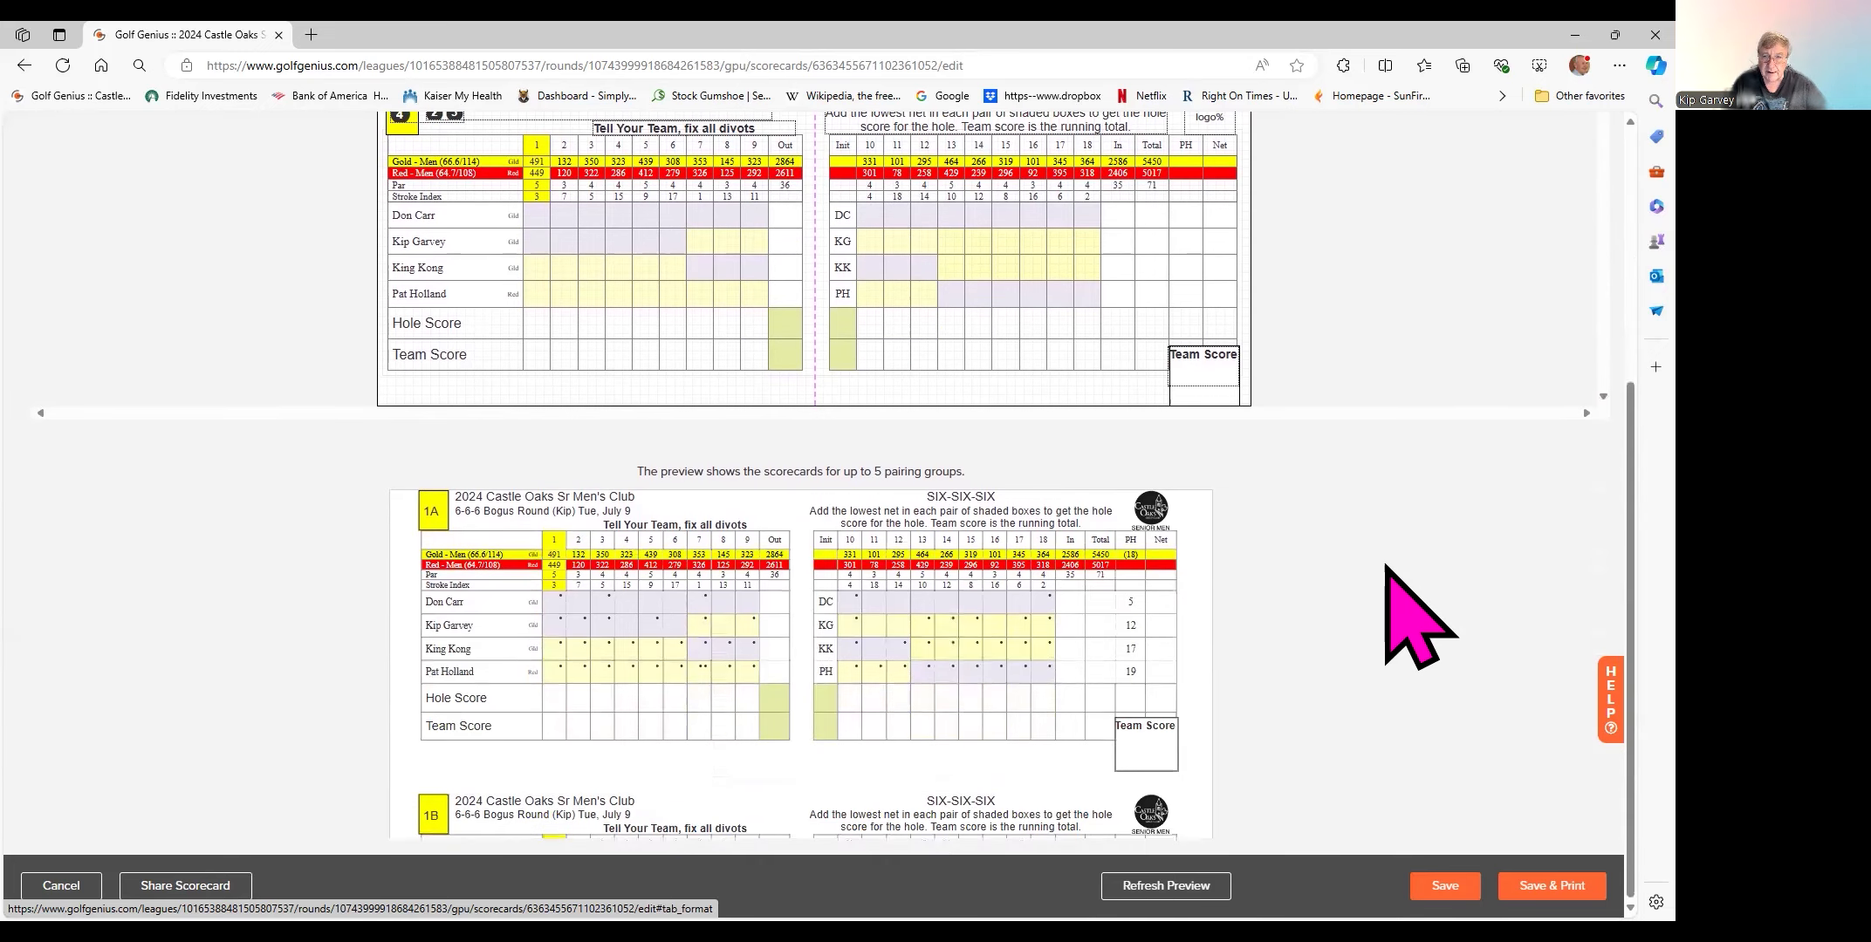
scroll(922, 578, up, 2)
scroll(928, 585, down, 2)
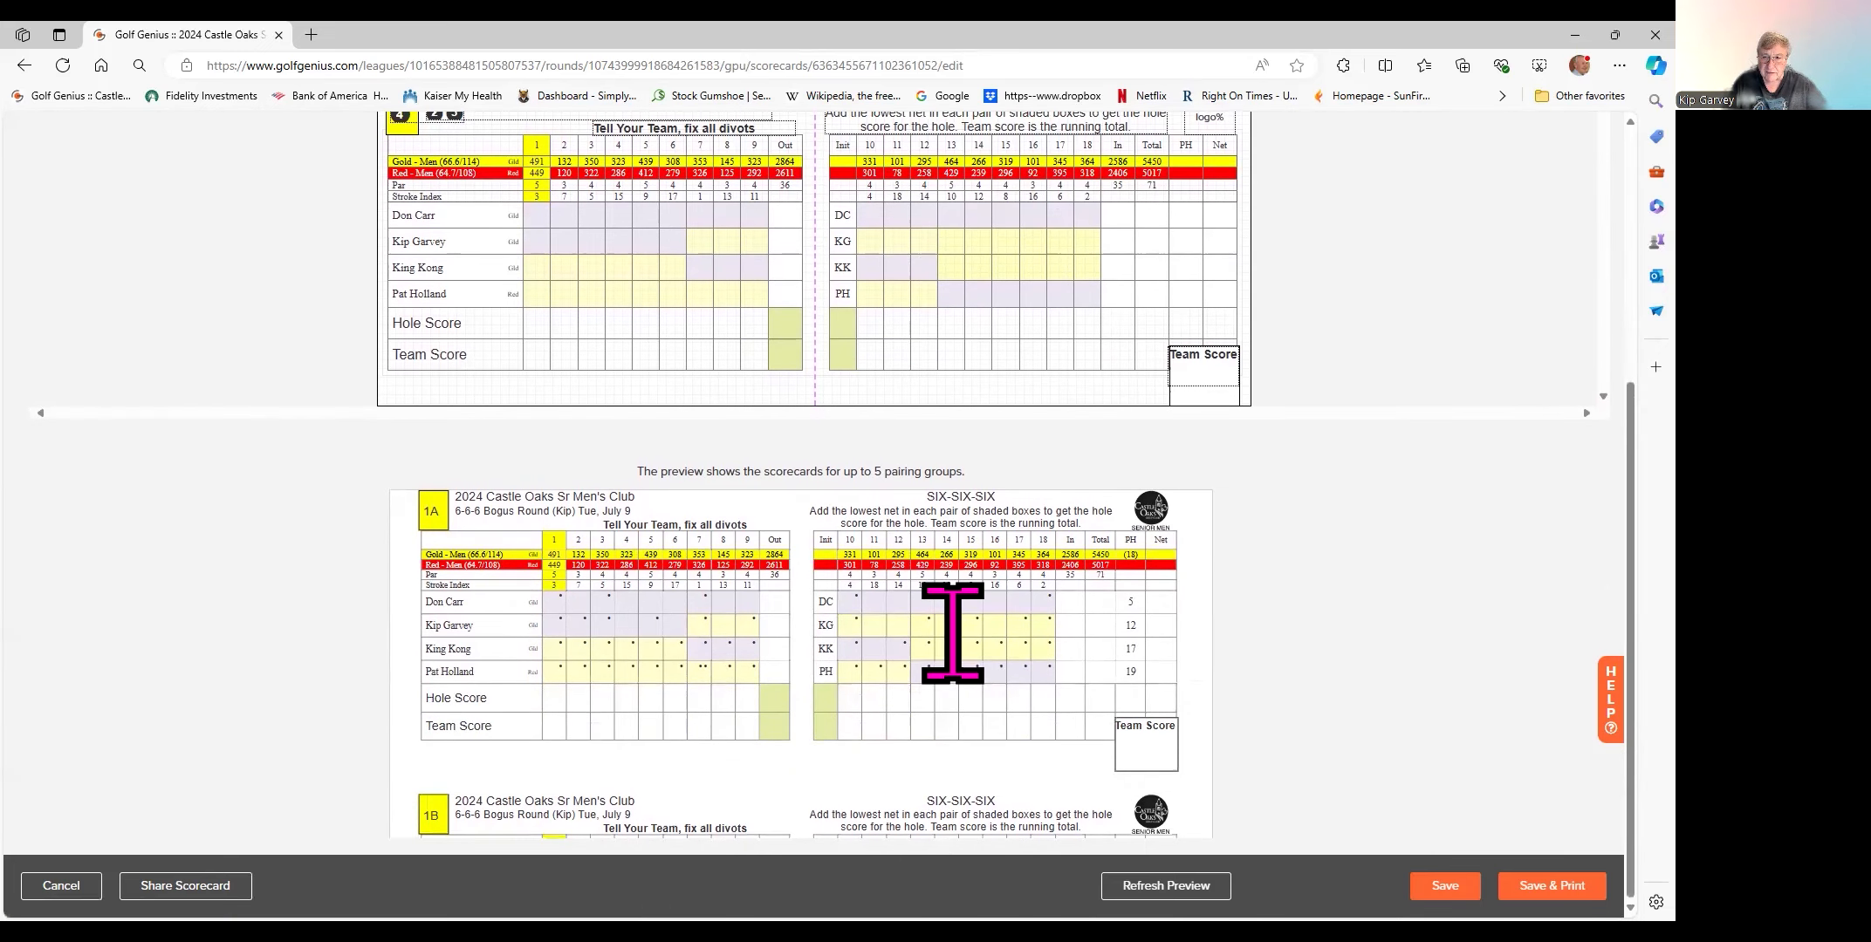
scroll(952, 627, up, 2)
scroll(953, 629, down, 2)
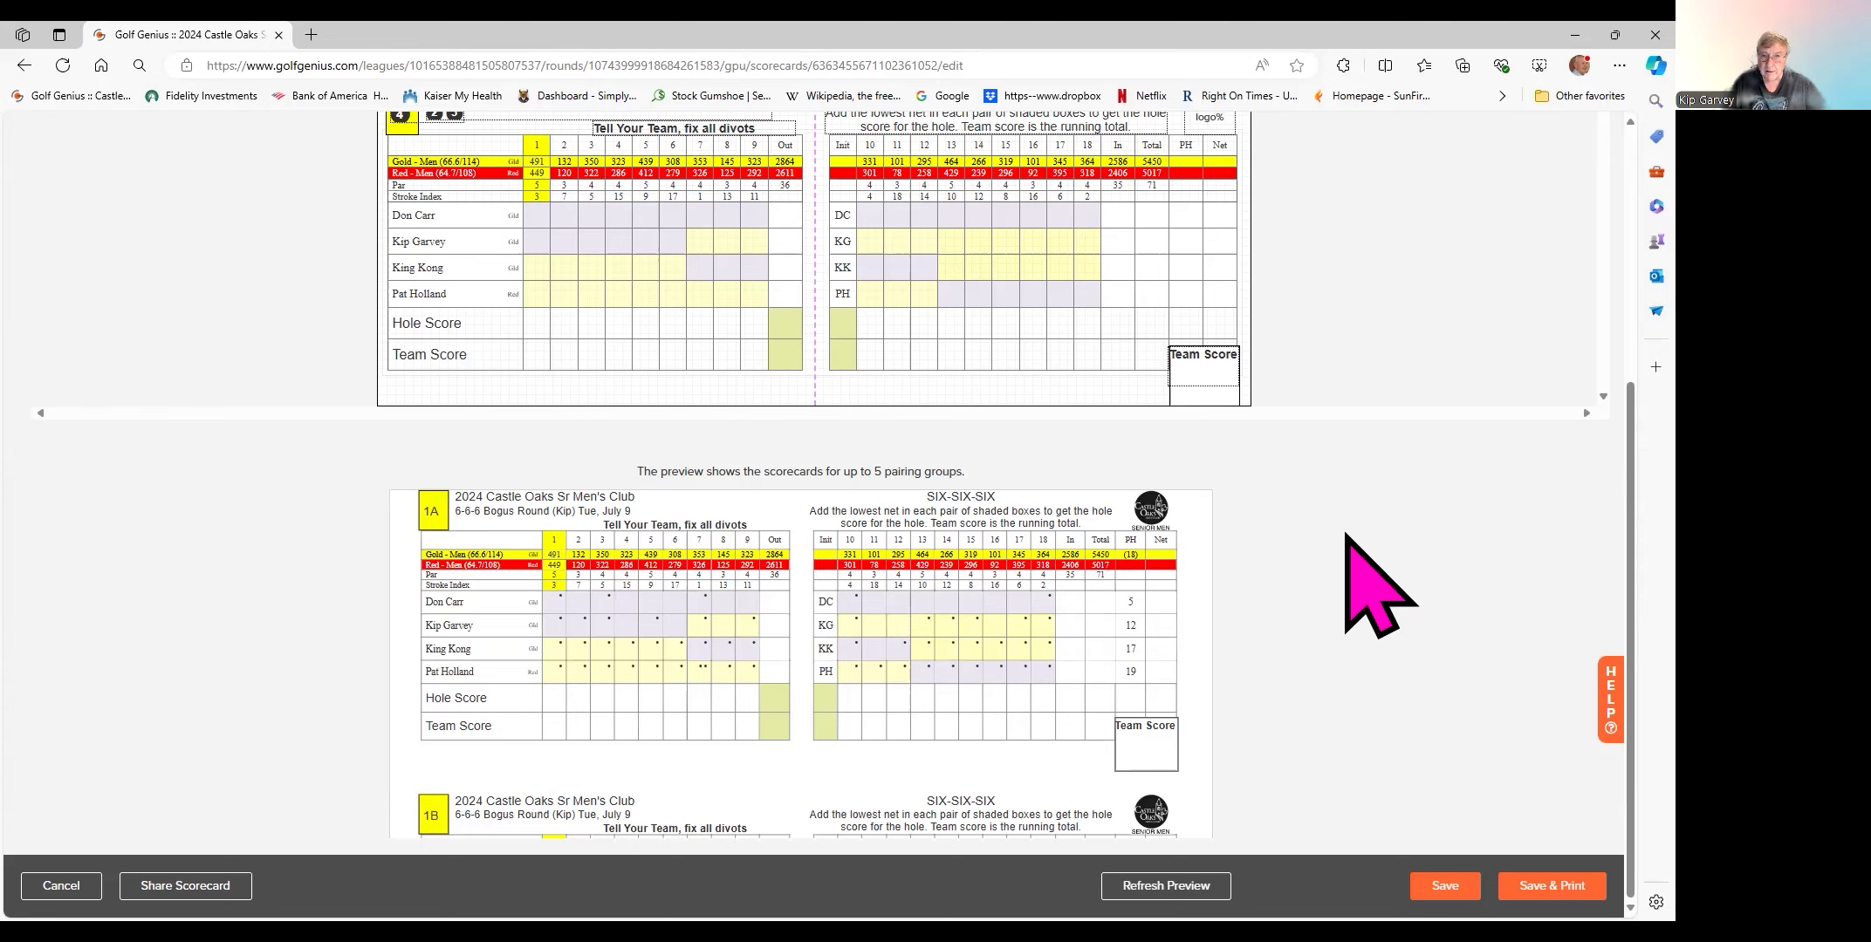
scroll(956, 618, down, 10)
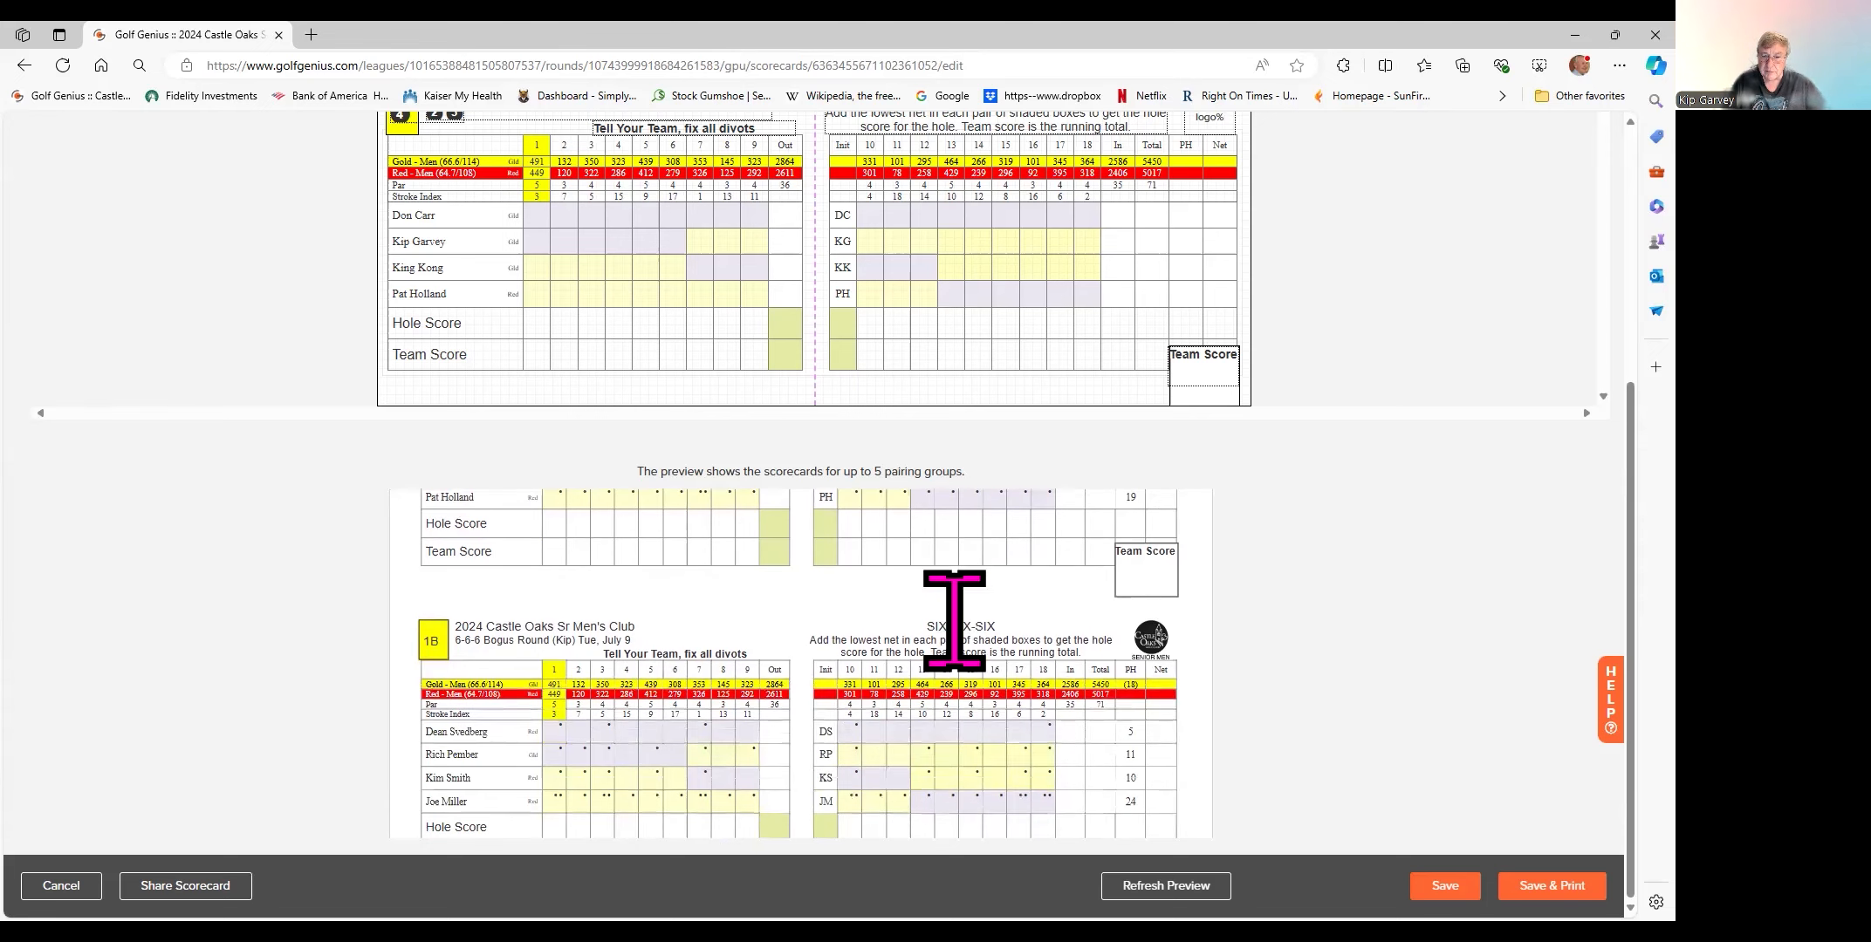
scroll(957, 618, down, 10)
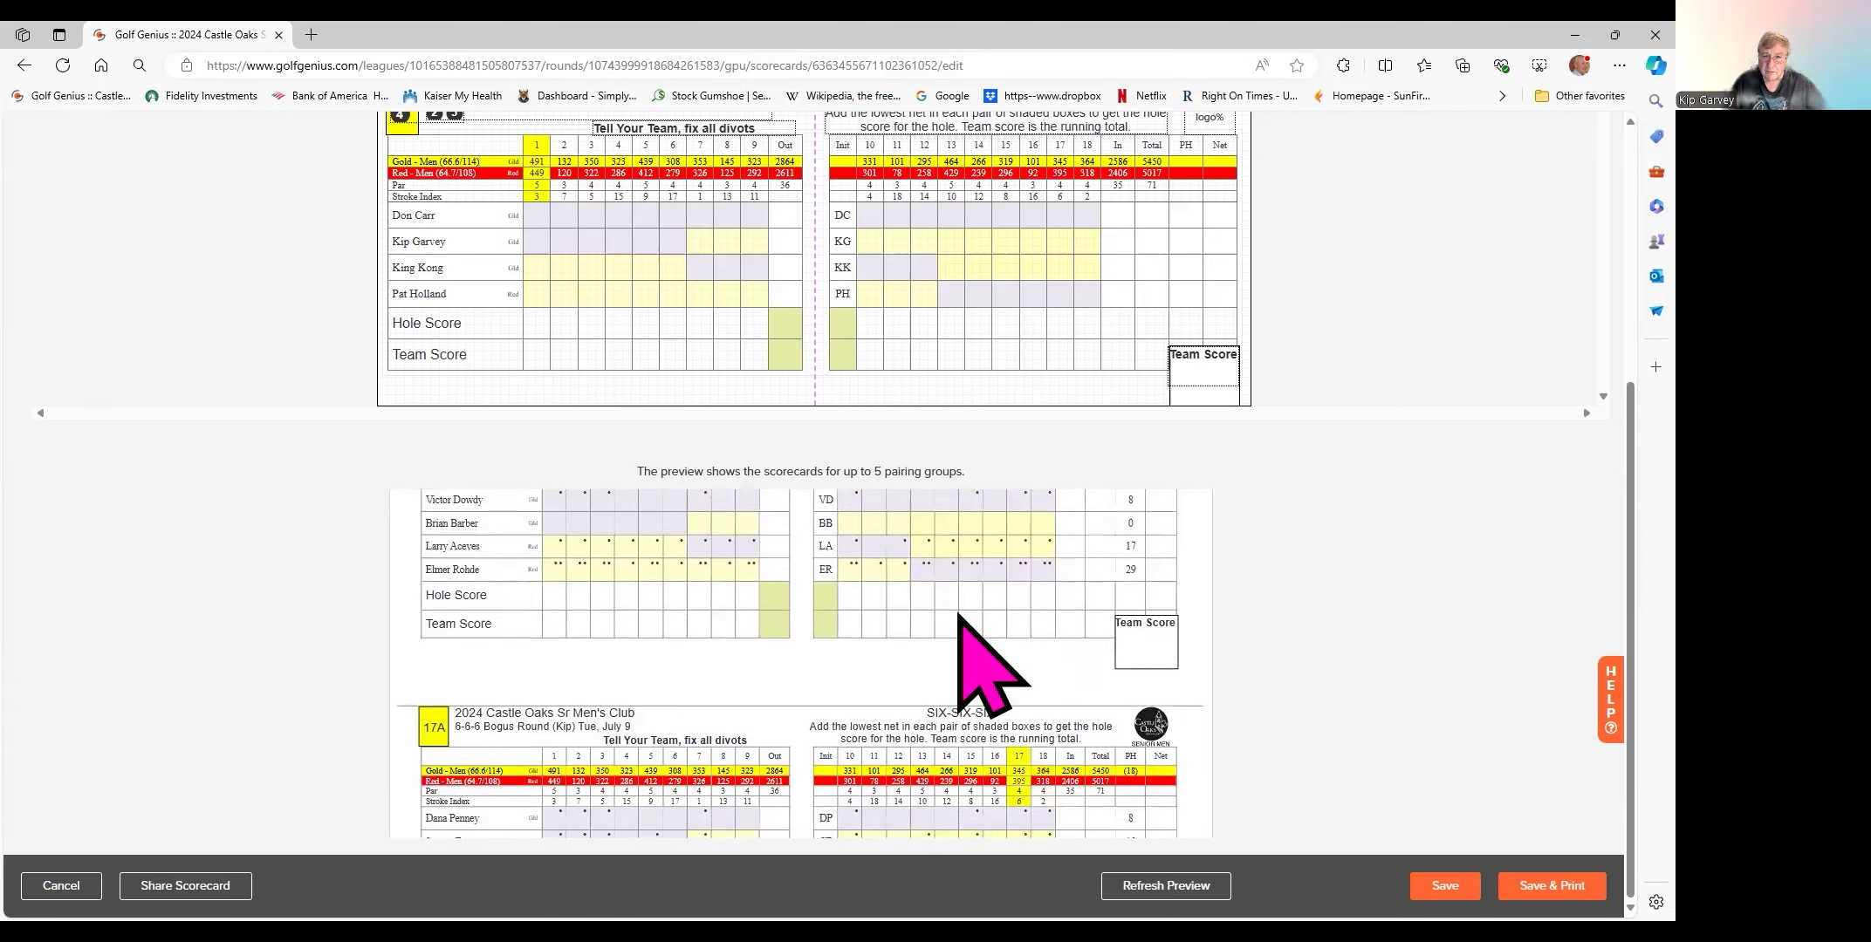
scroll(957, 615, up, 3)
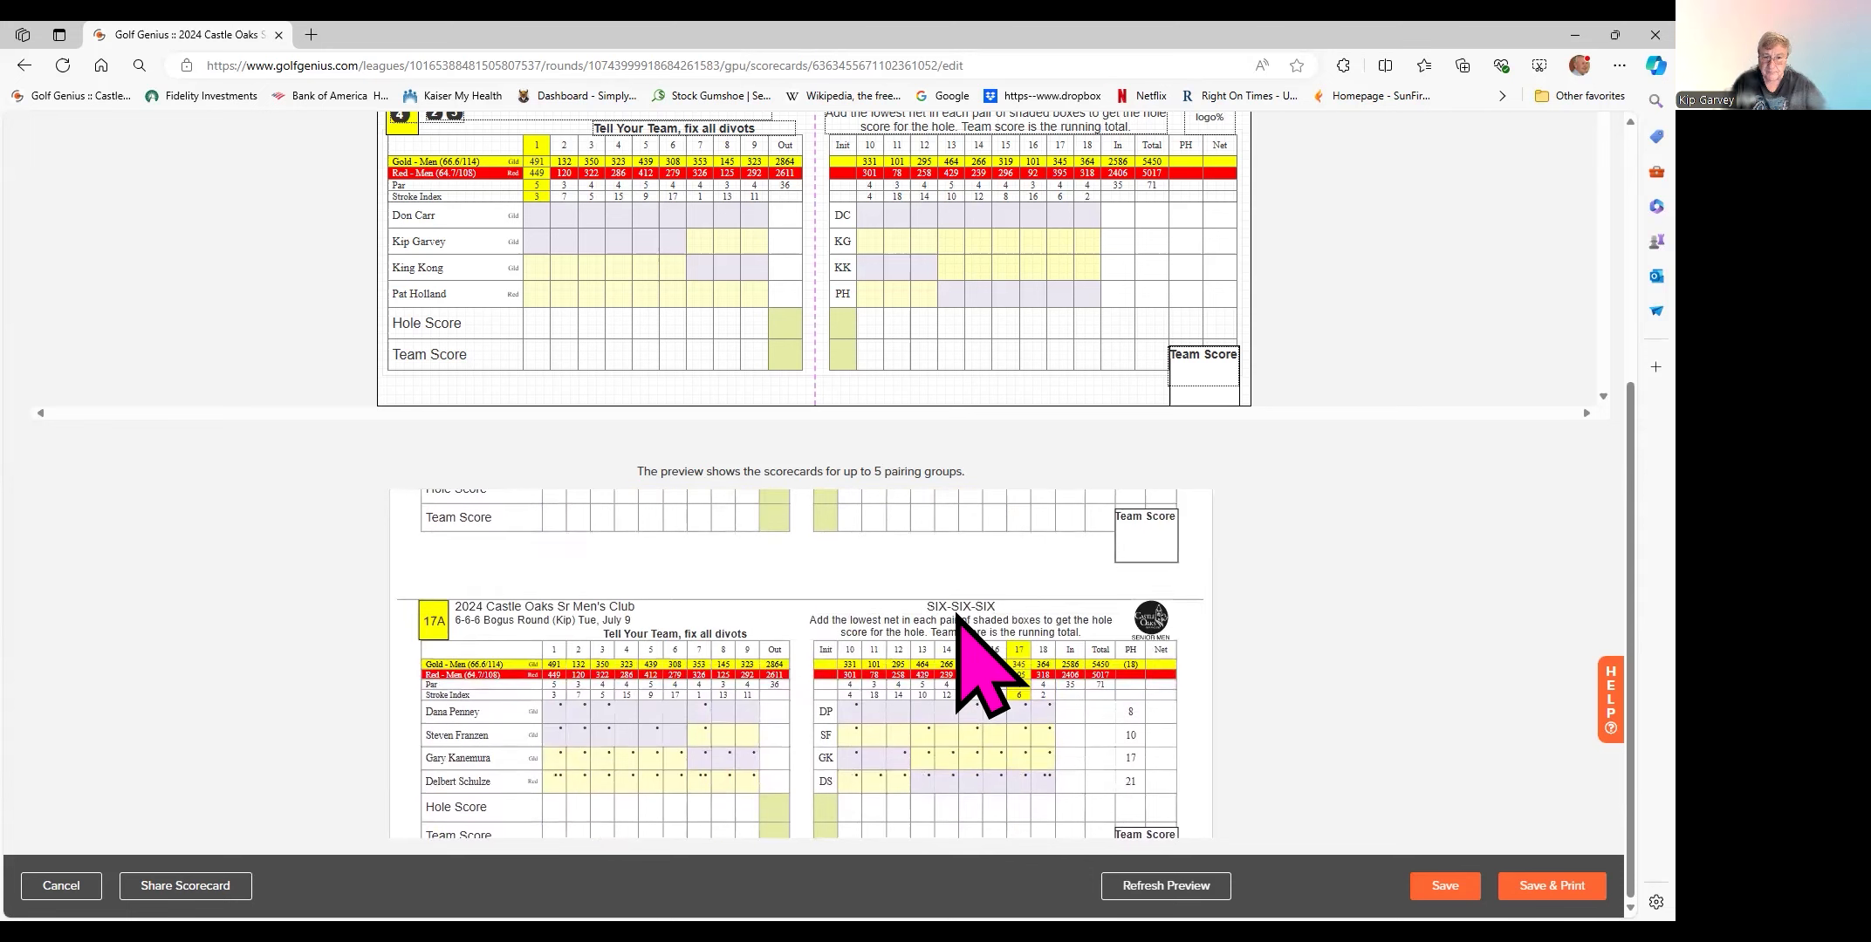
scroll(905, 611, down, 3)
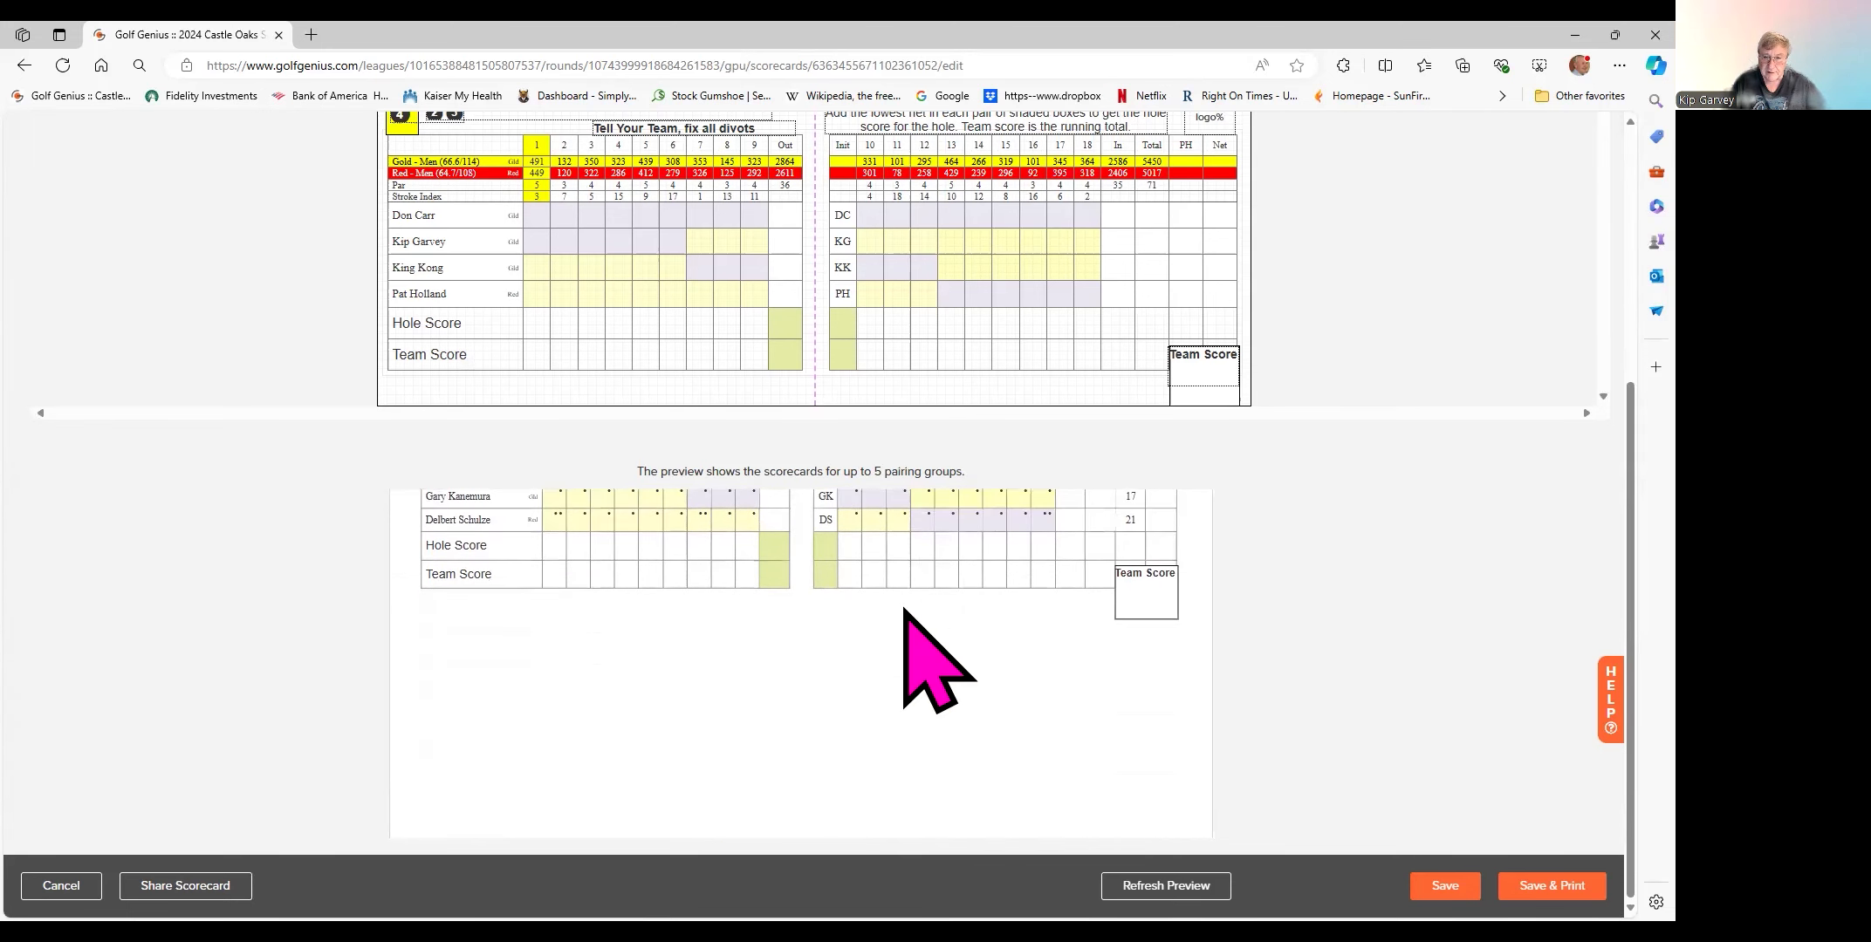
scroll(905, 604, up, 3)
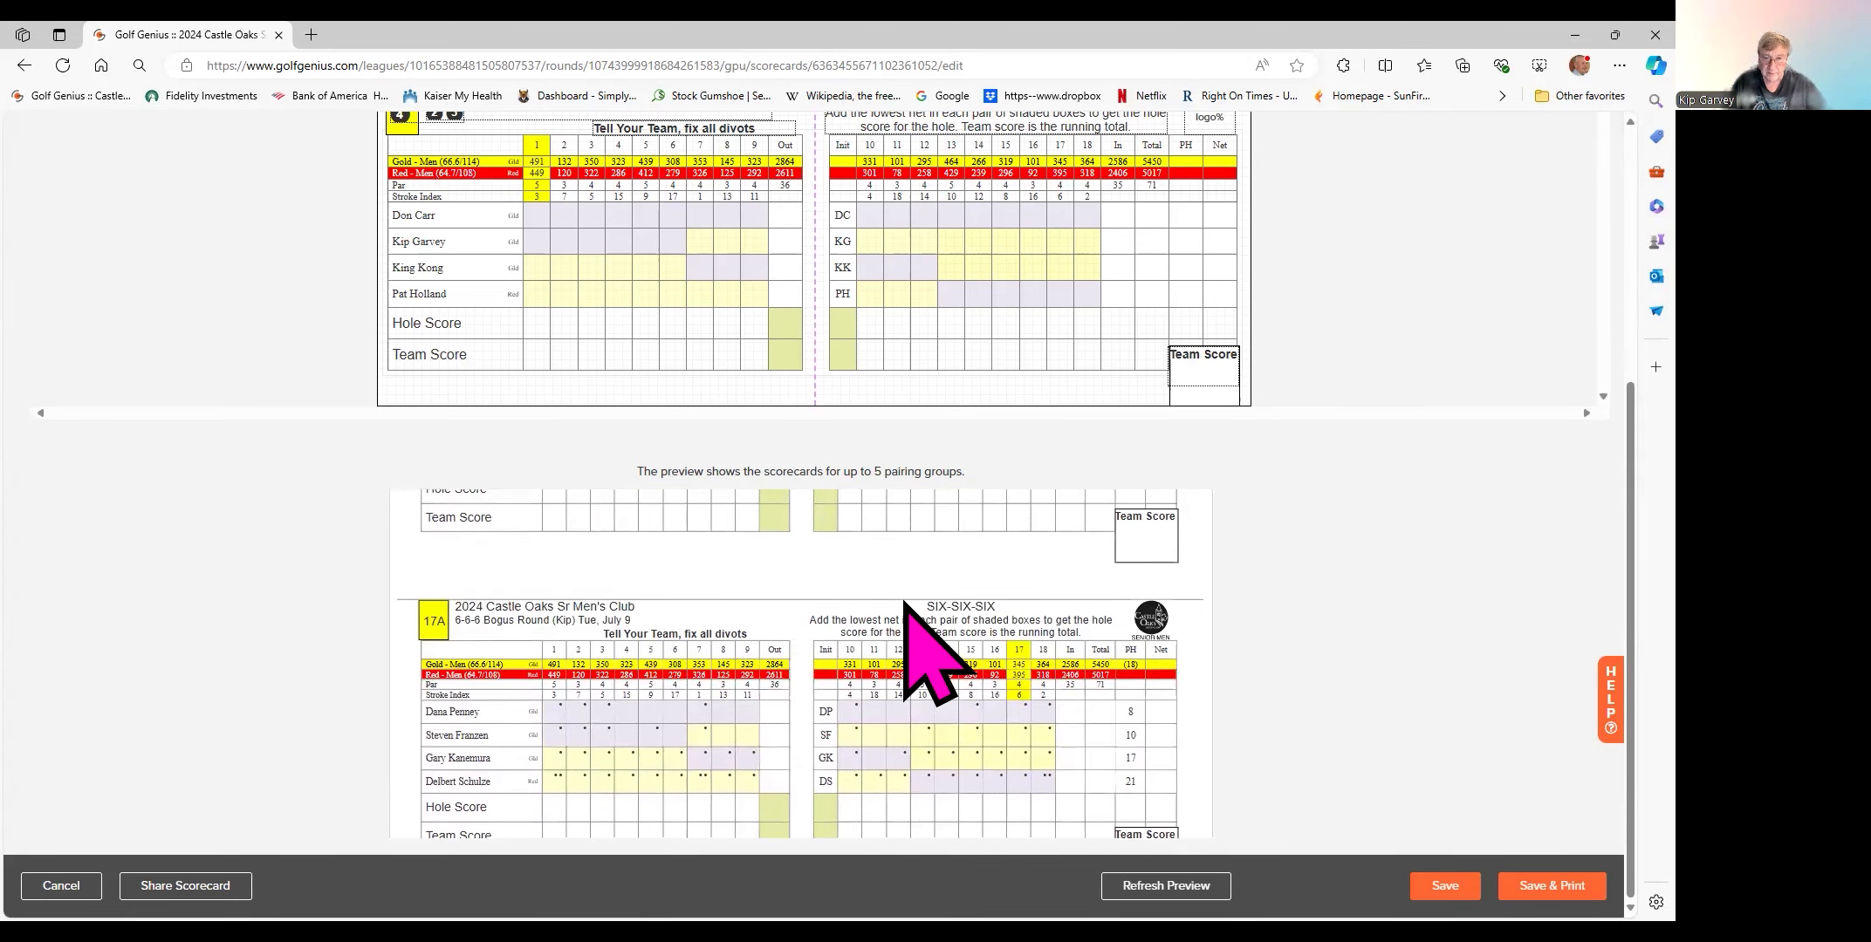
scroll(903, 602, down, 3)
scroll(873, 598, down, 3)
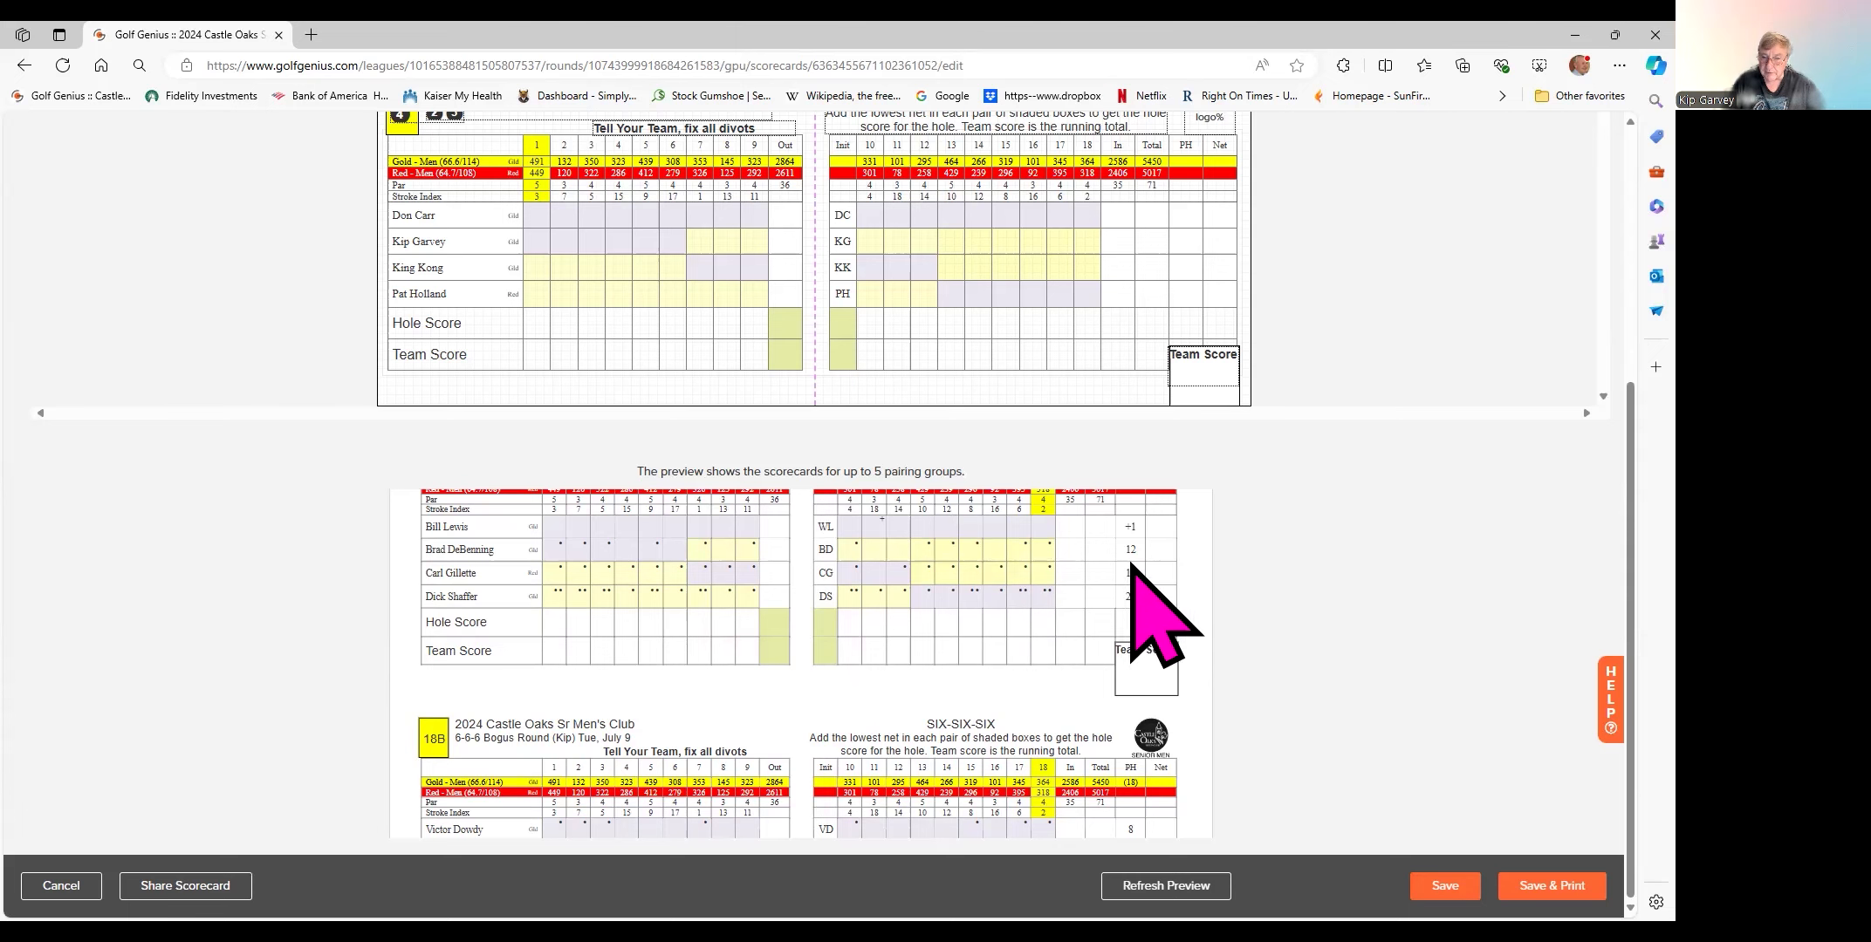
scroll(977, 581, up, 1)
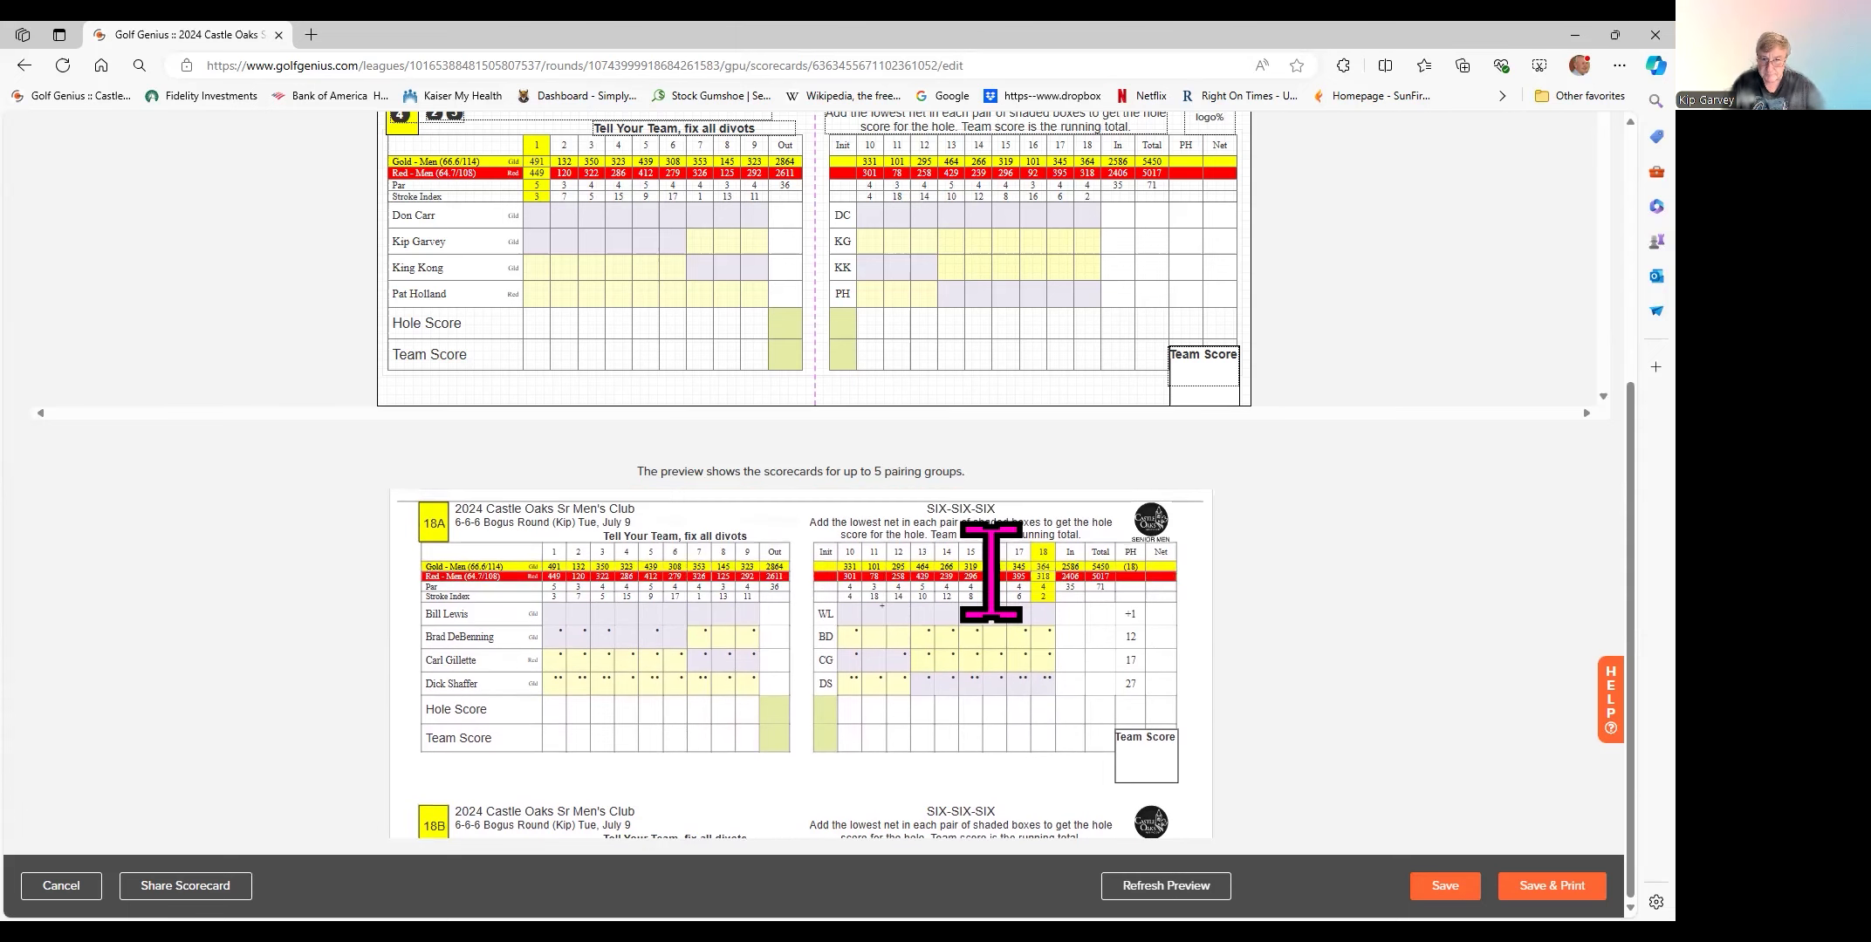
scroll(989, 668, down, 4)
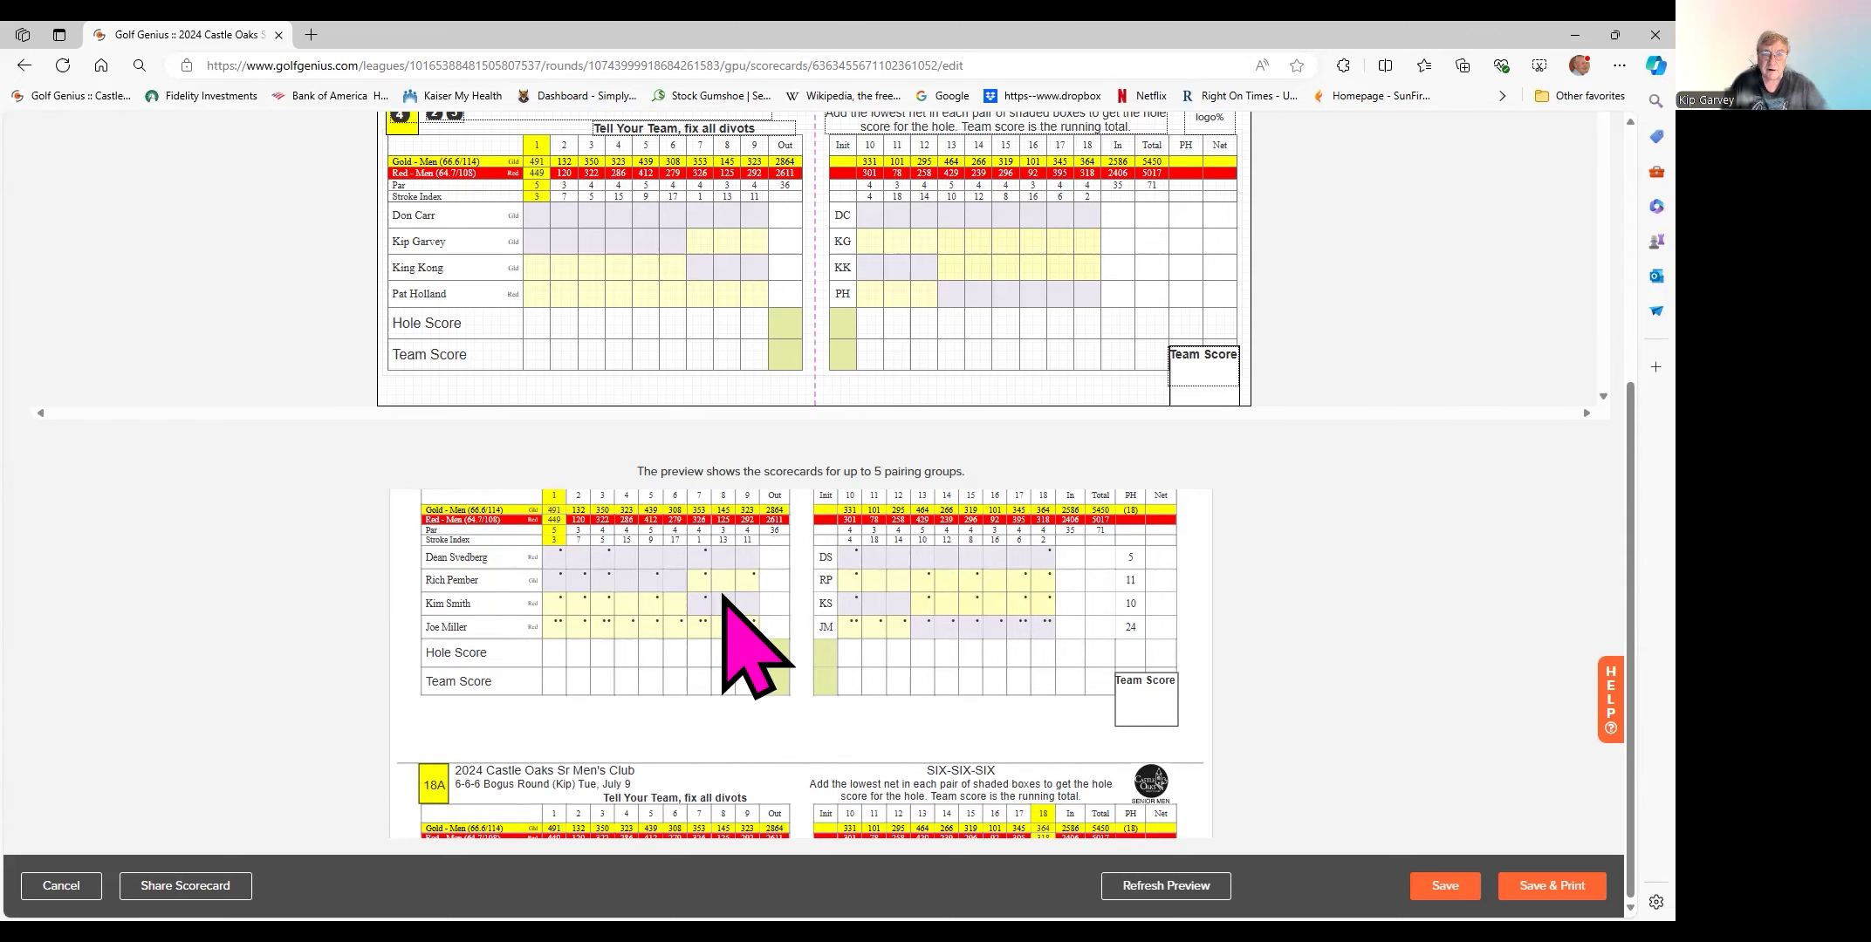
scroll(787, 524, up, 10)
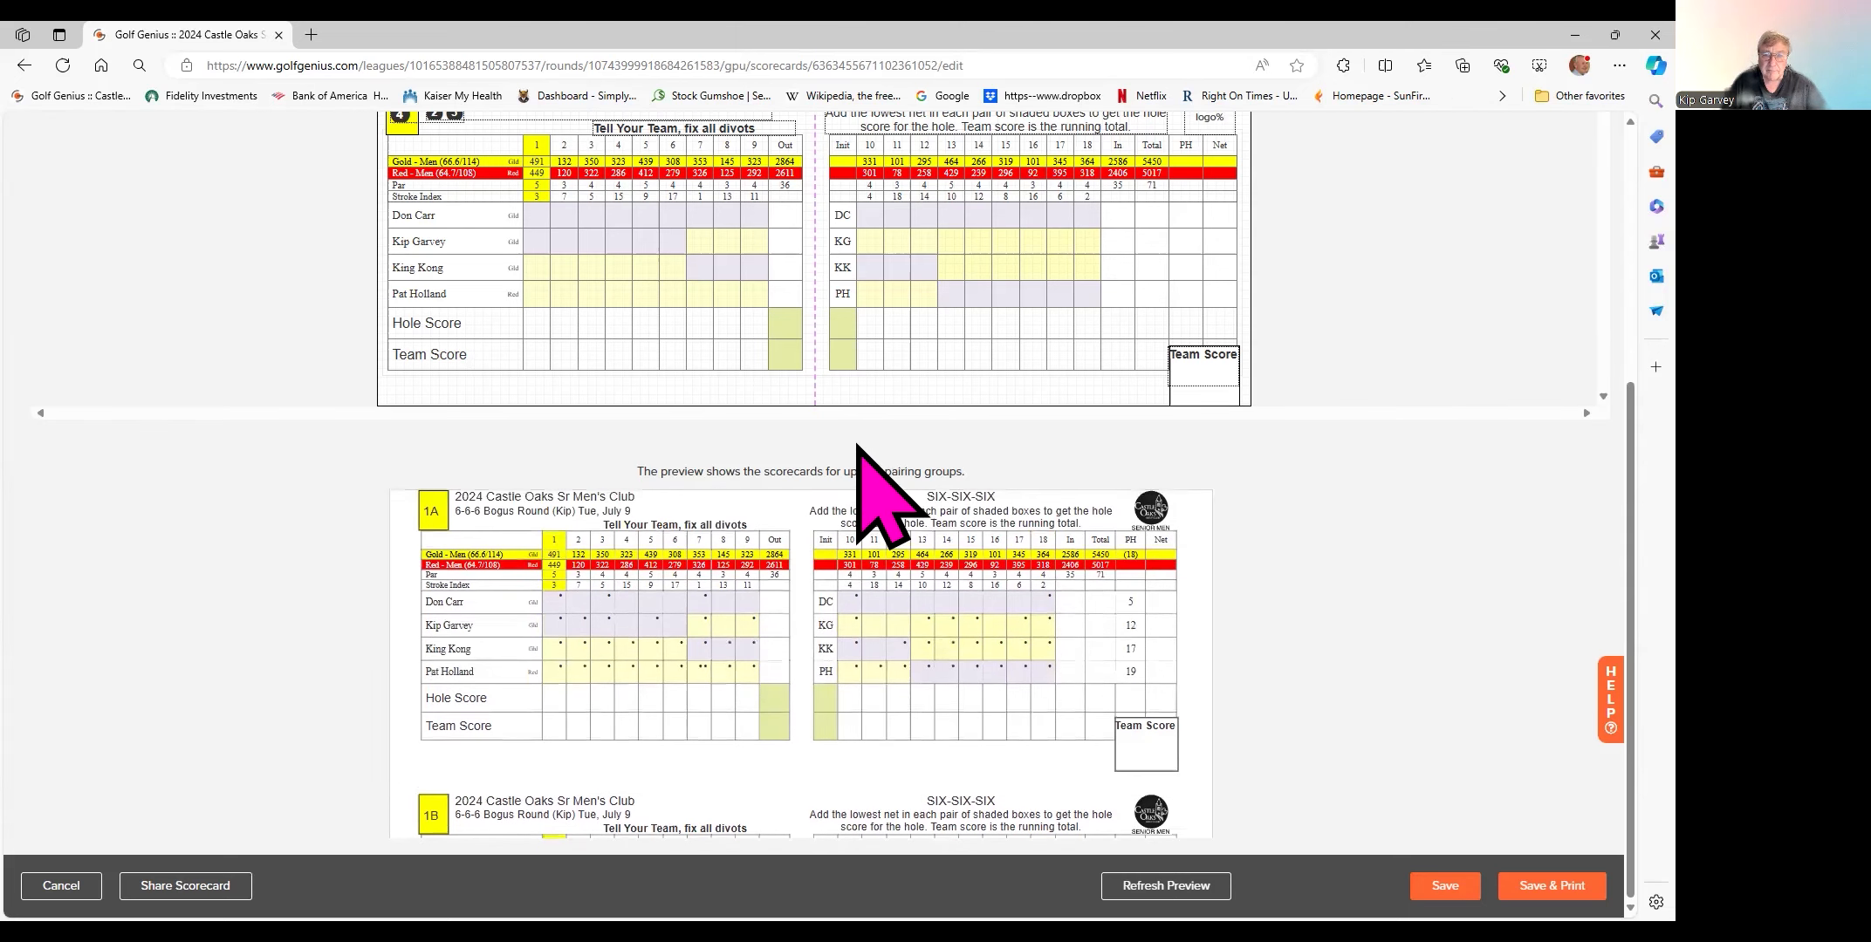
scroll(882, 489, up, 10)
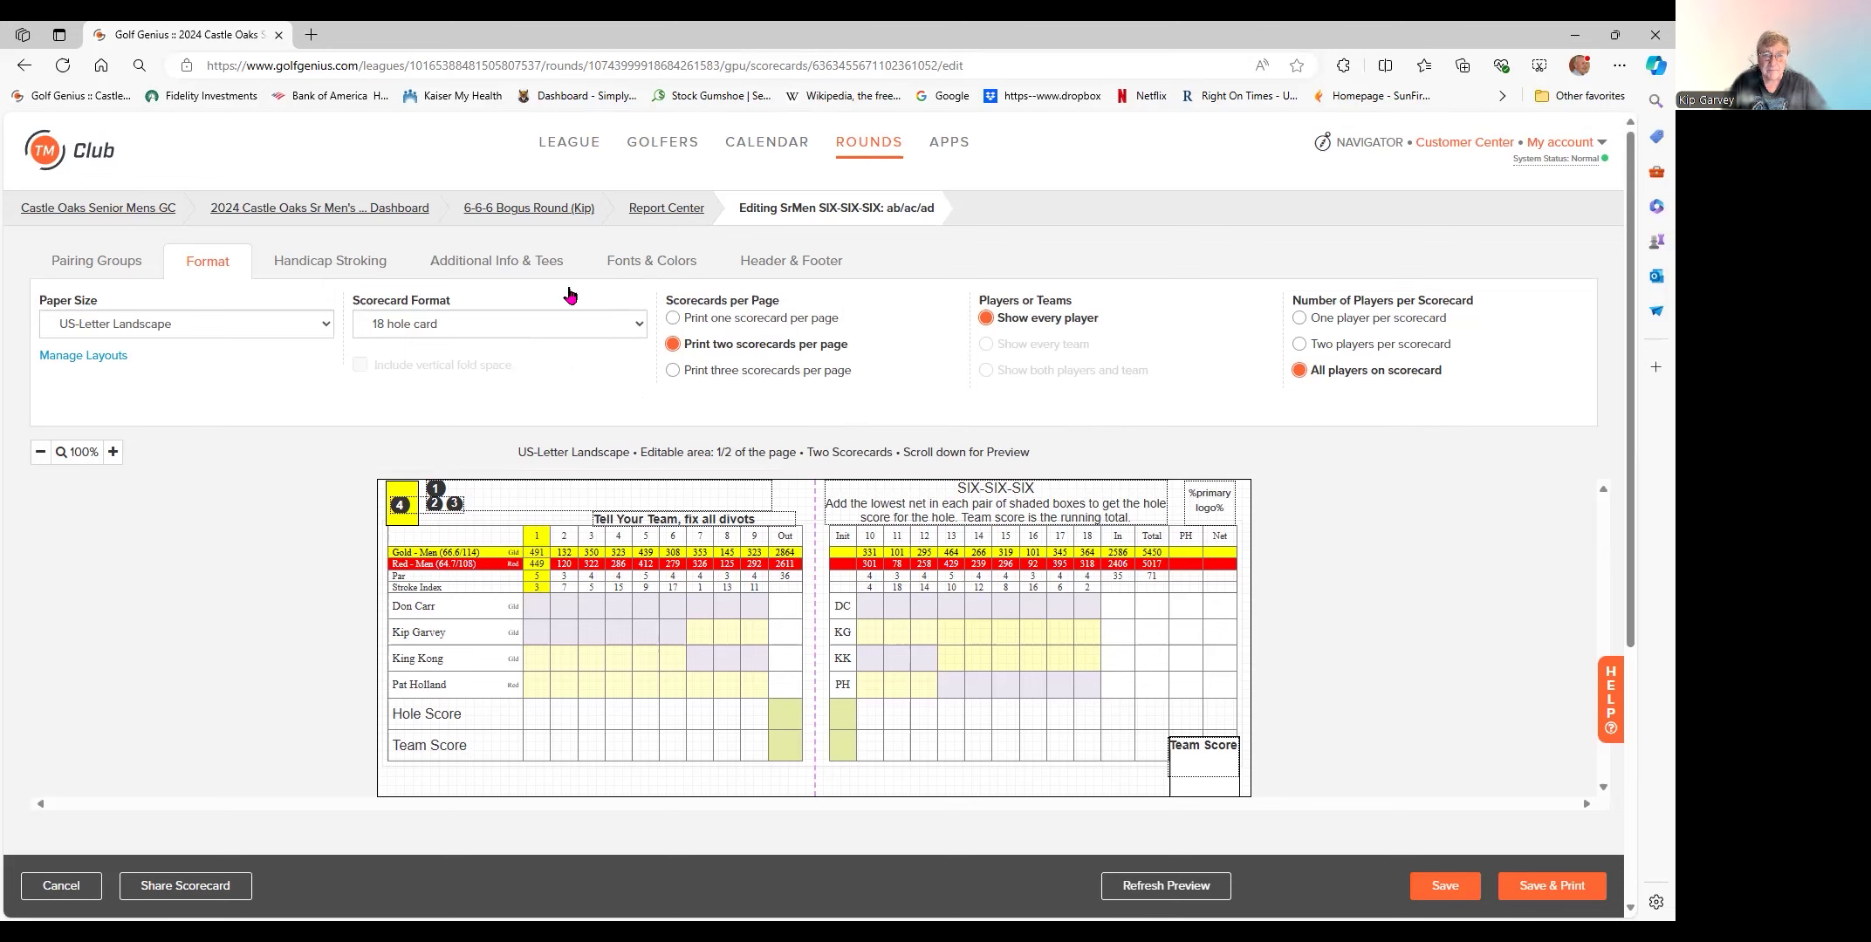
- Review handicap stroking: full-handicap net play at 100% allowance with stroke dots
click(330, 262)
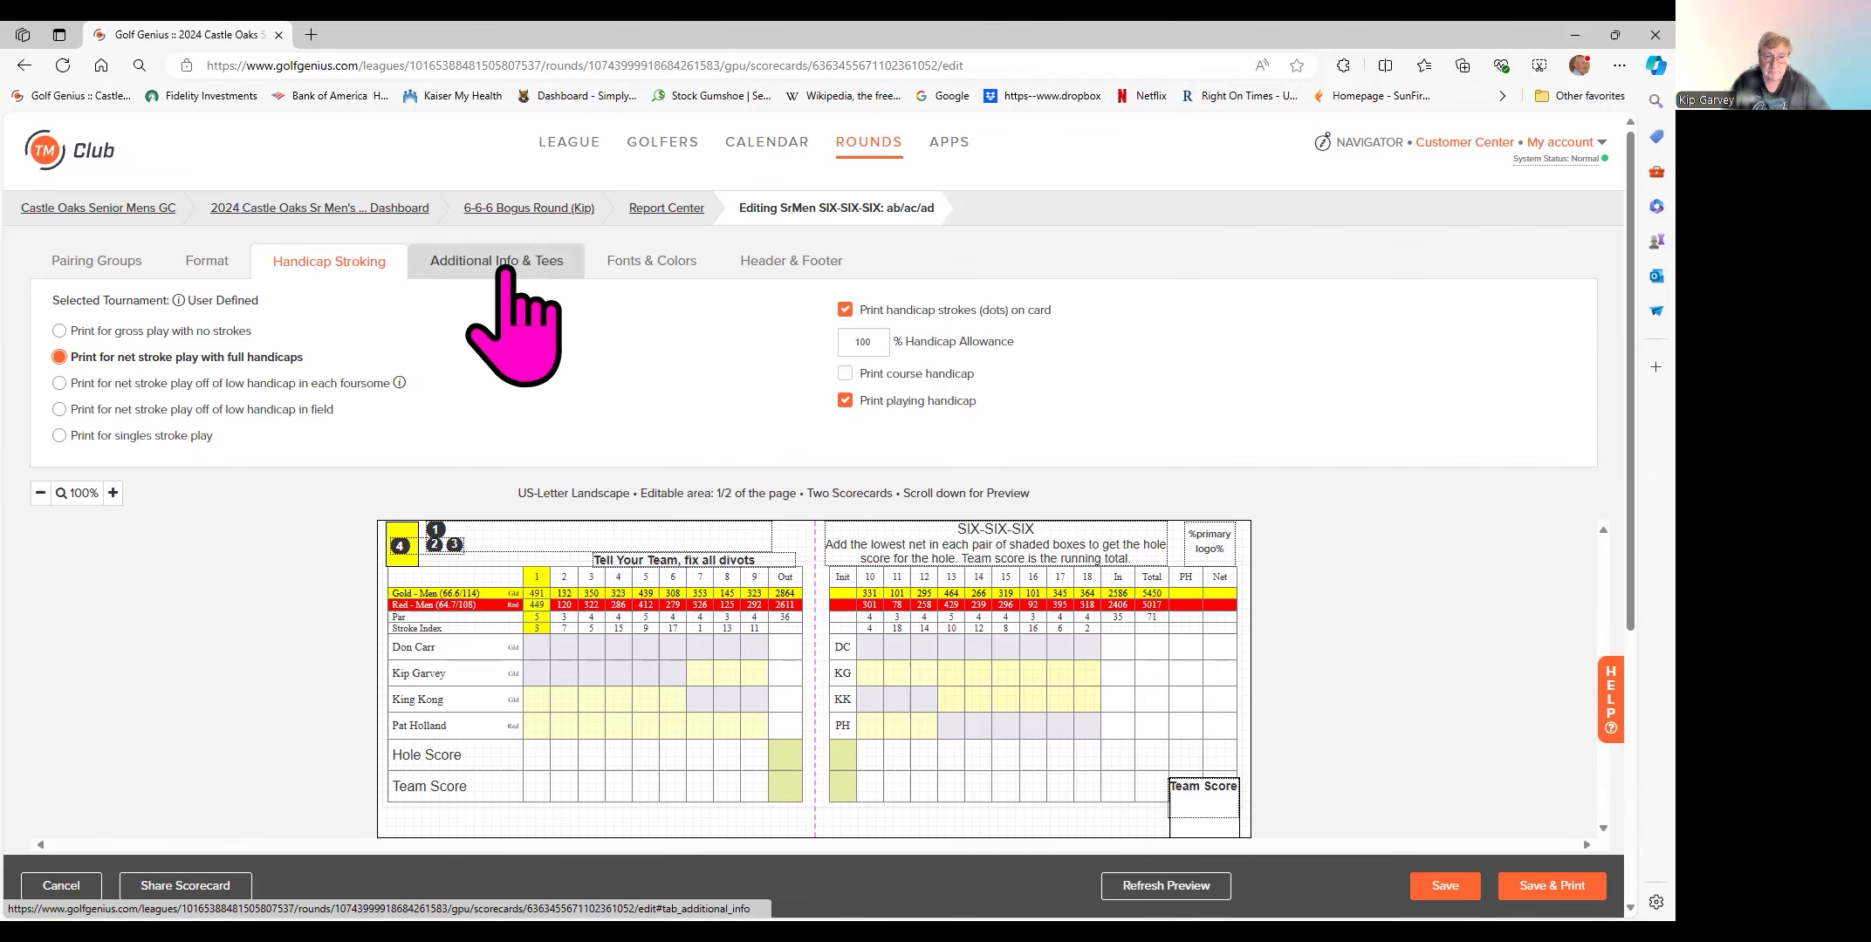
- Review the scorecard's Additional Info & Tees settings for extra lines, printing options and tees
click(496, 261)
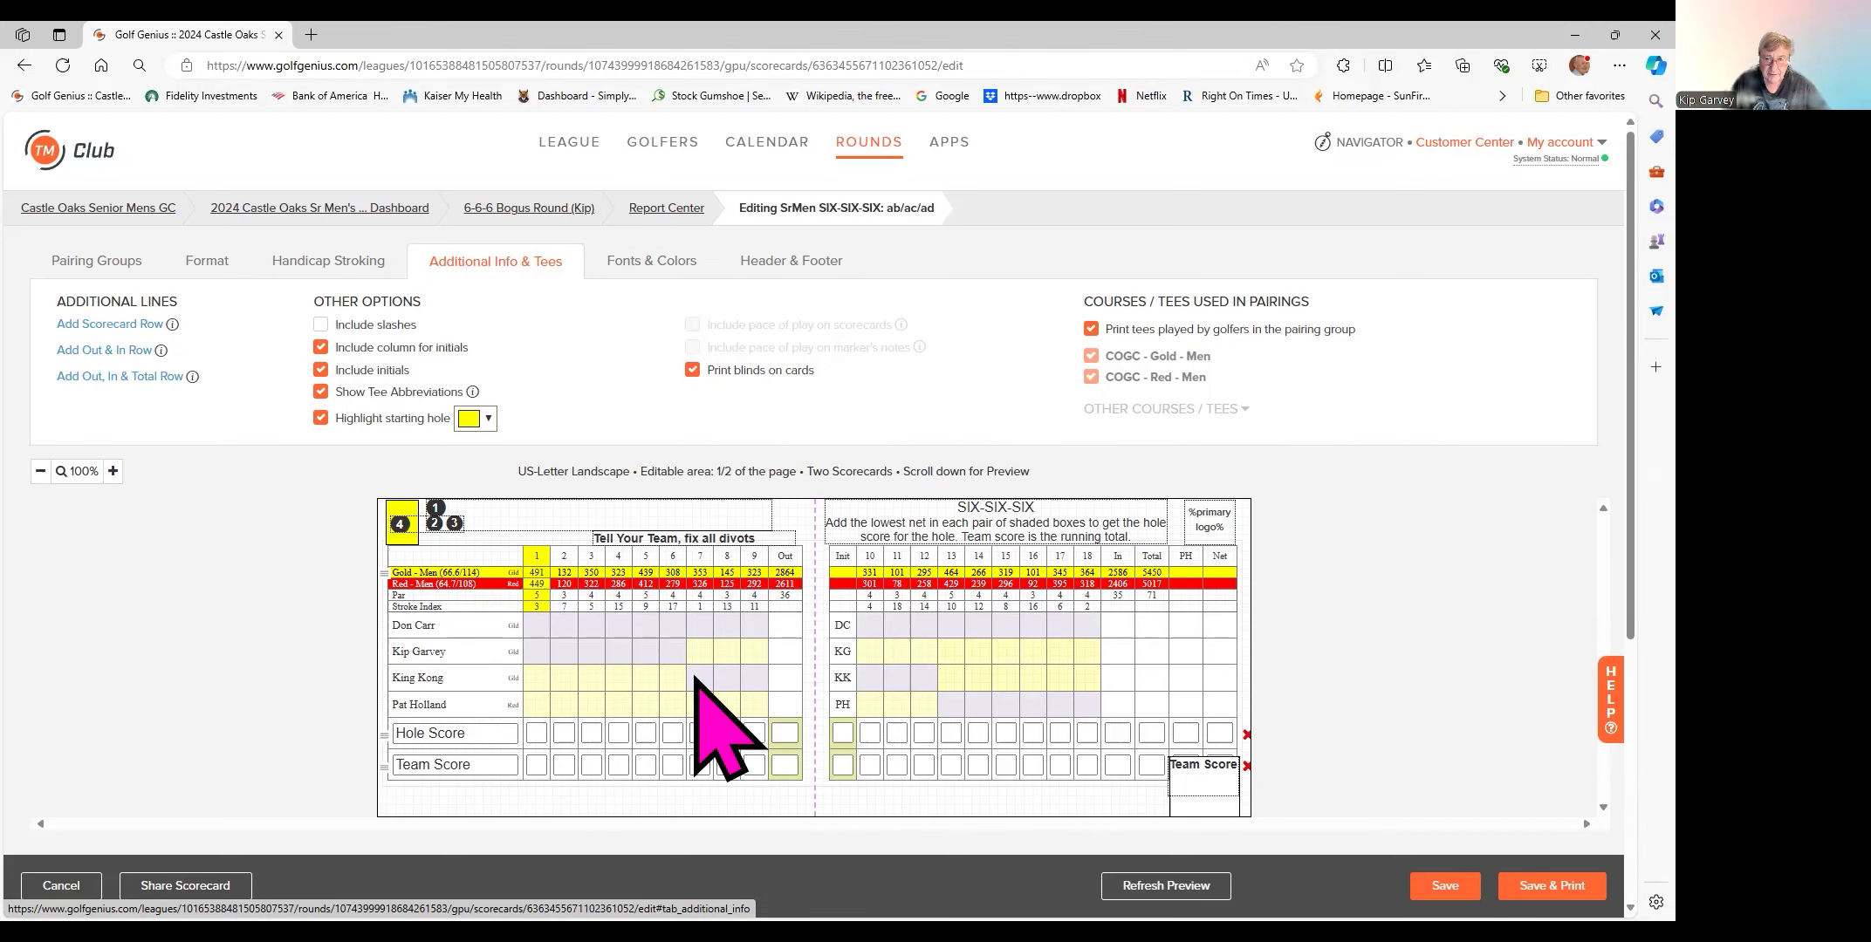
- Save the scorecard and generate its PDF, accepting the page margins notice
scroll(695, 679, down, 5)
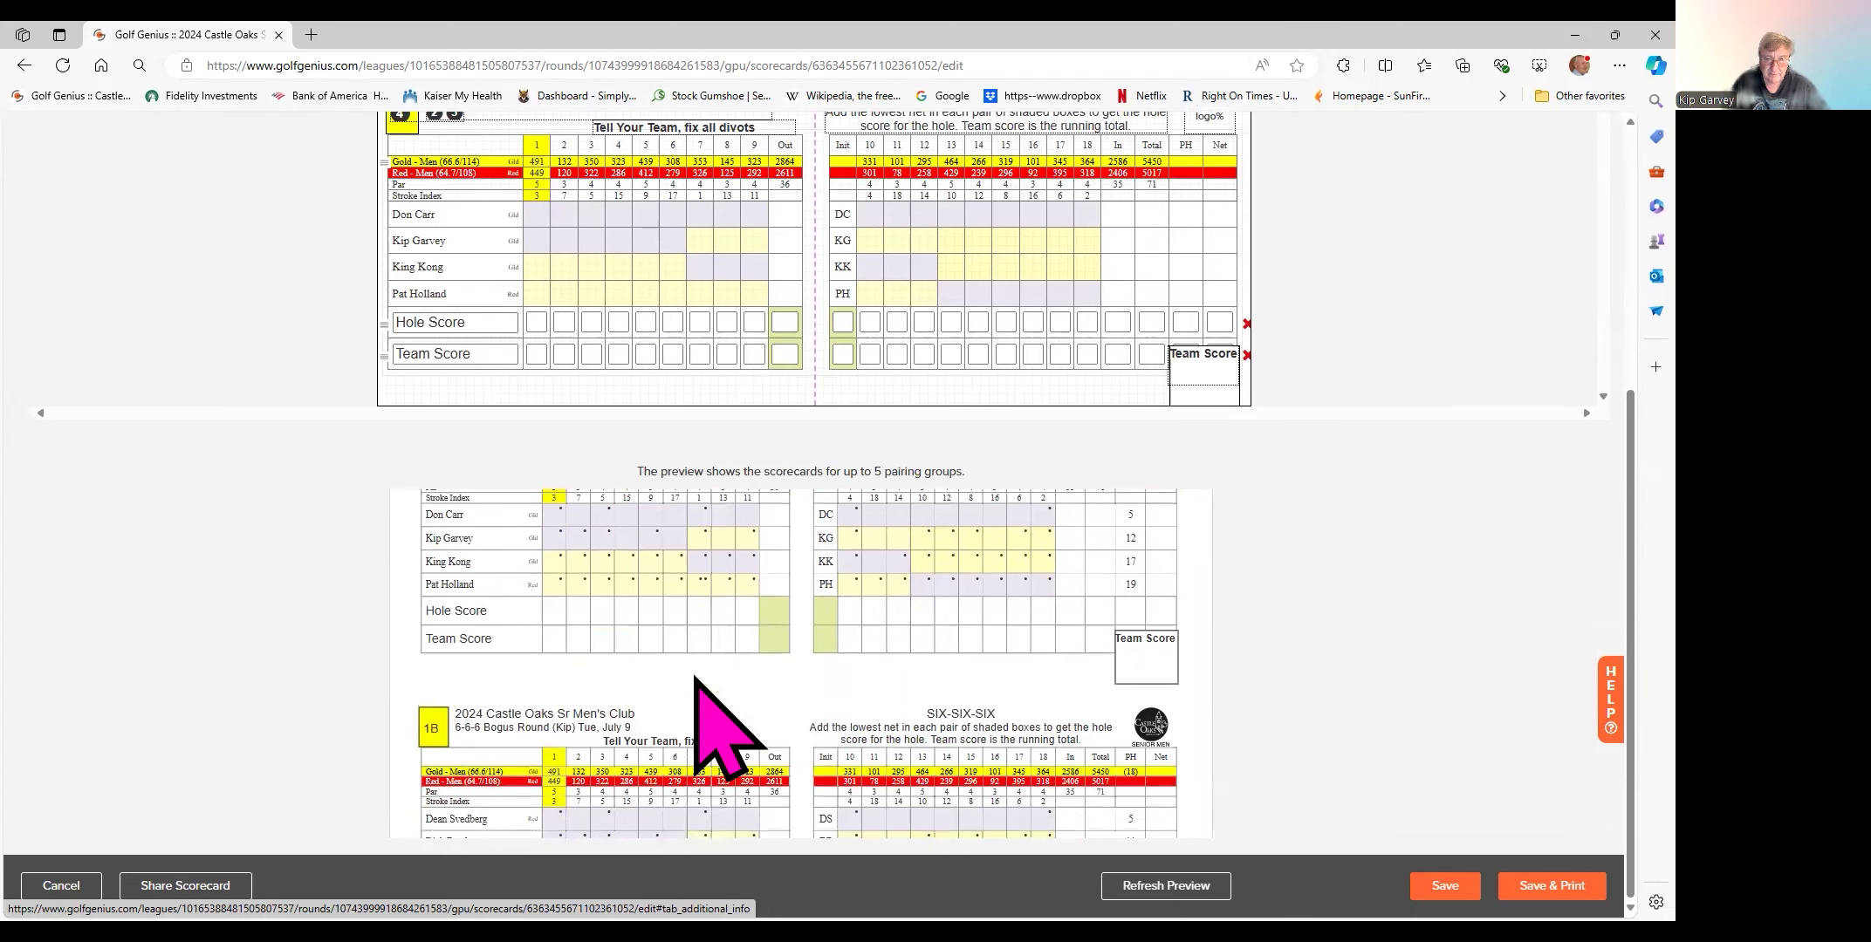
scroll(663, 689, up, 1)
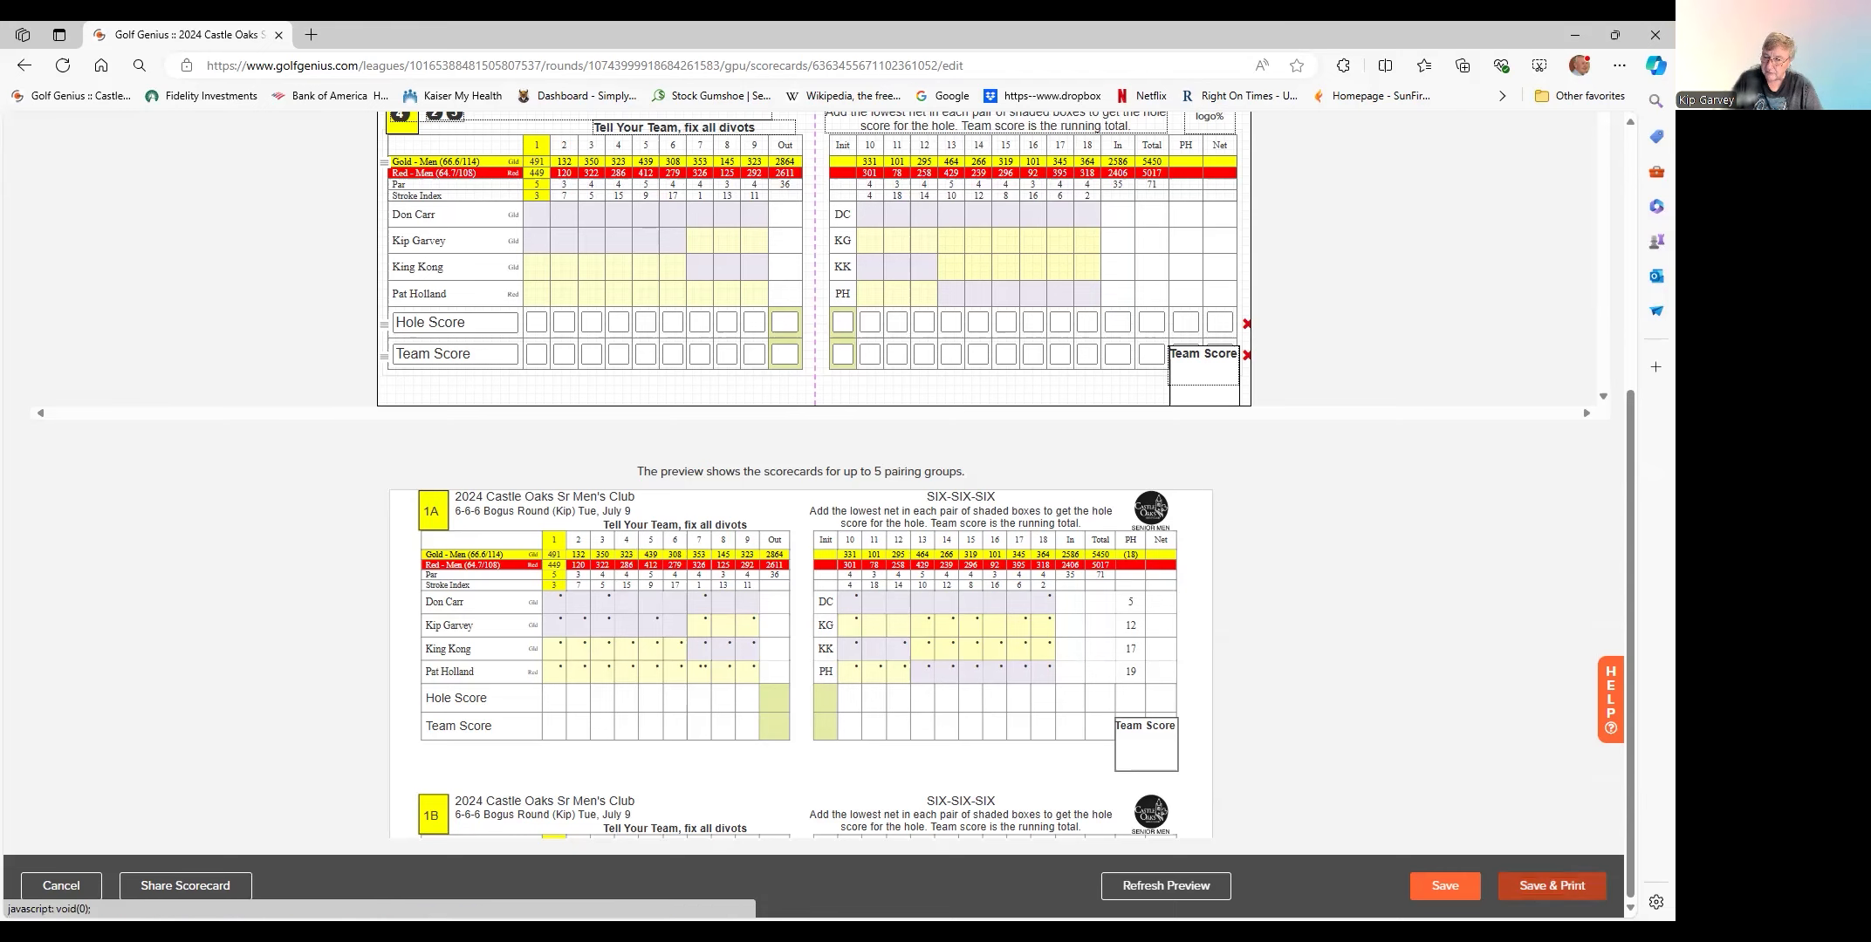
click(1551, 886)
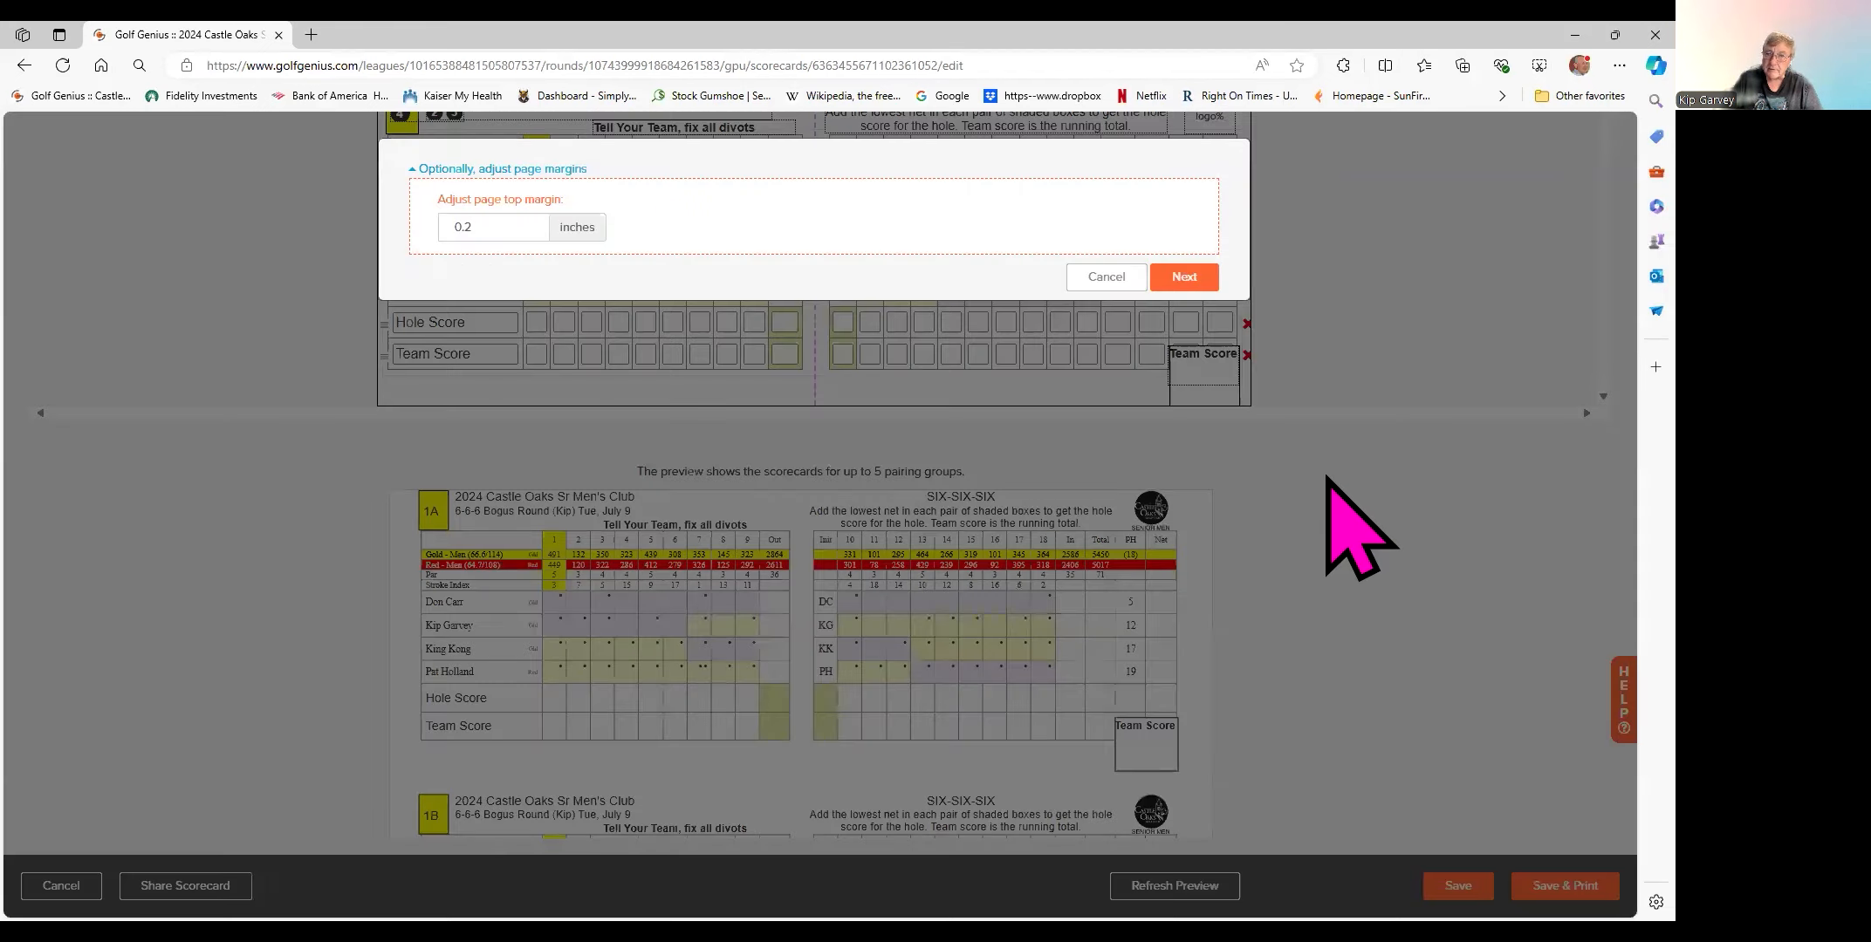
click(1184, 278)
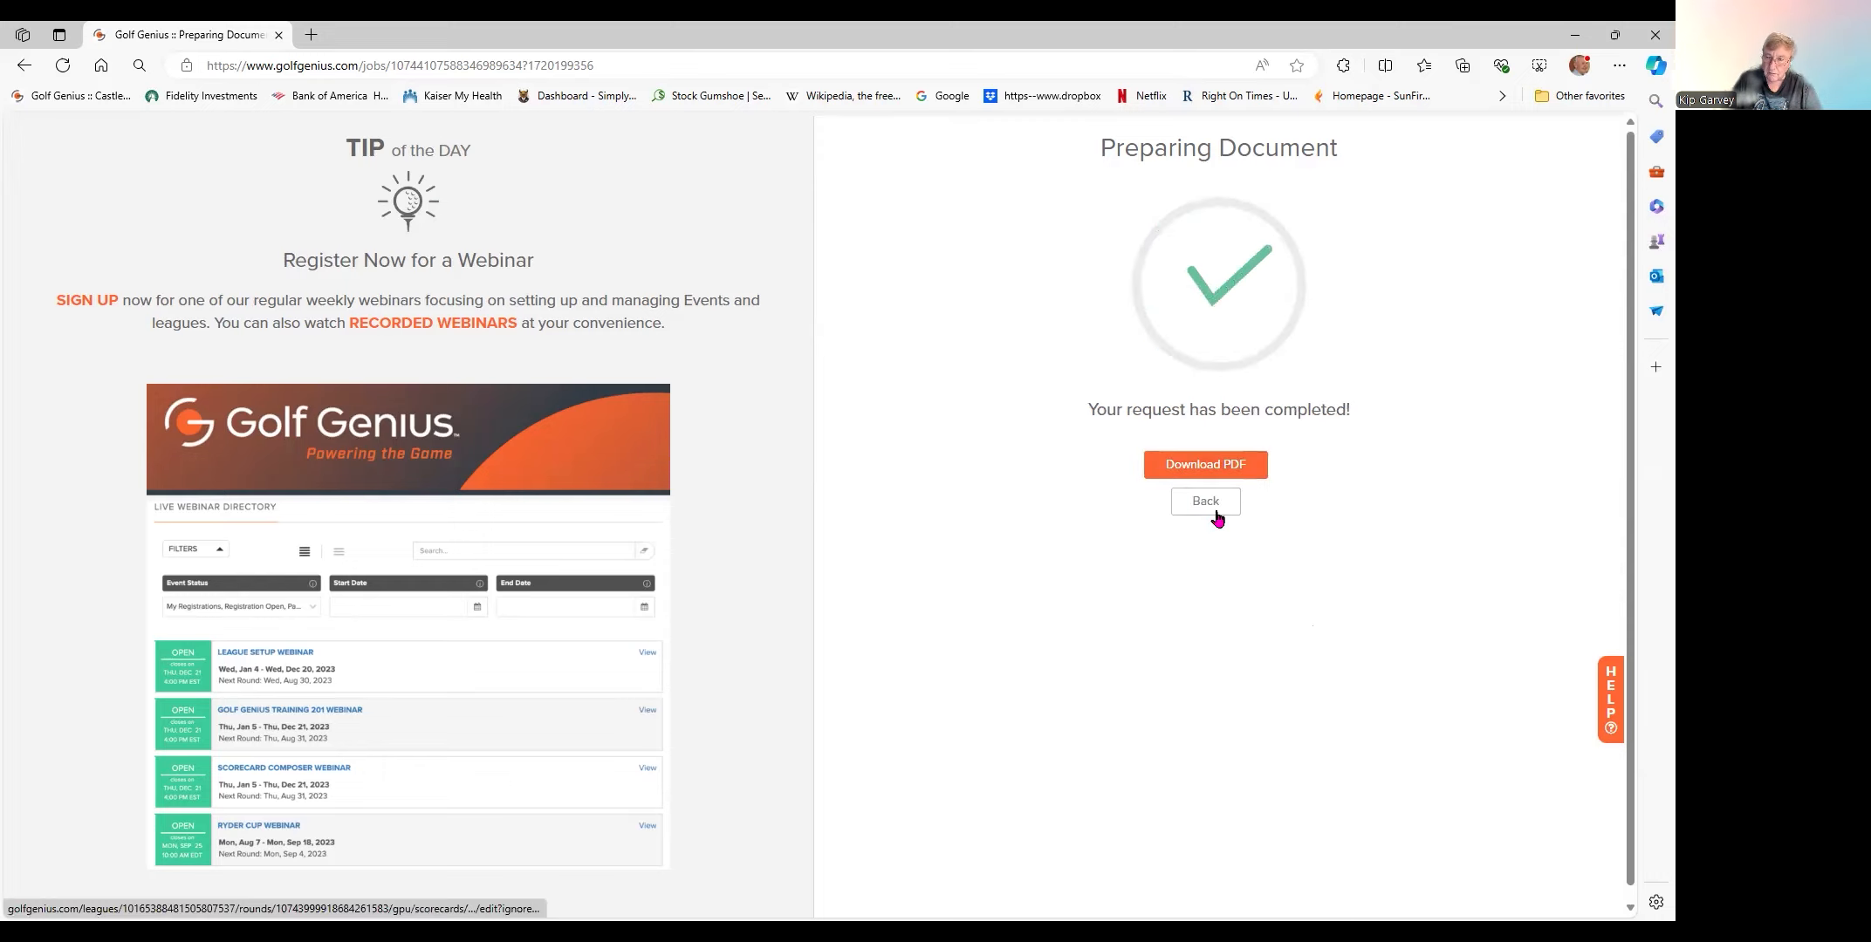
- Download the scorecards PDF, page through its four pages, and return to page 1
click(1202, 468)
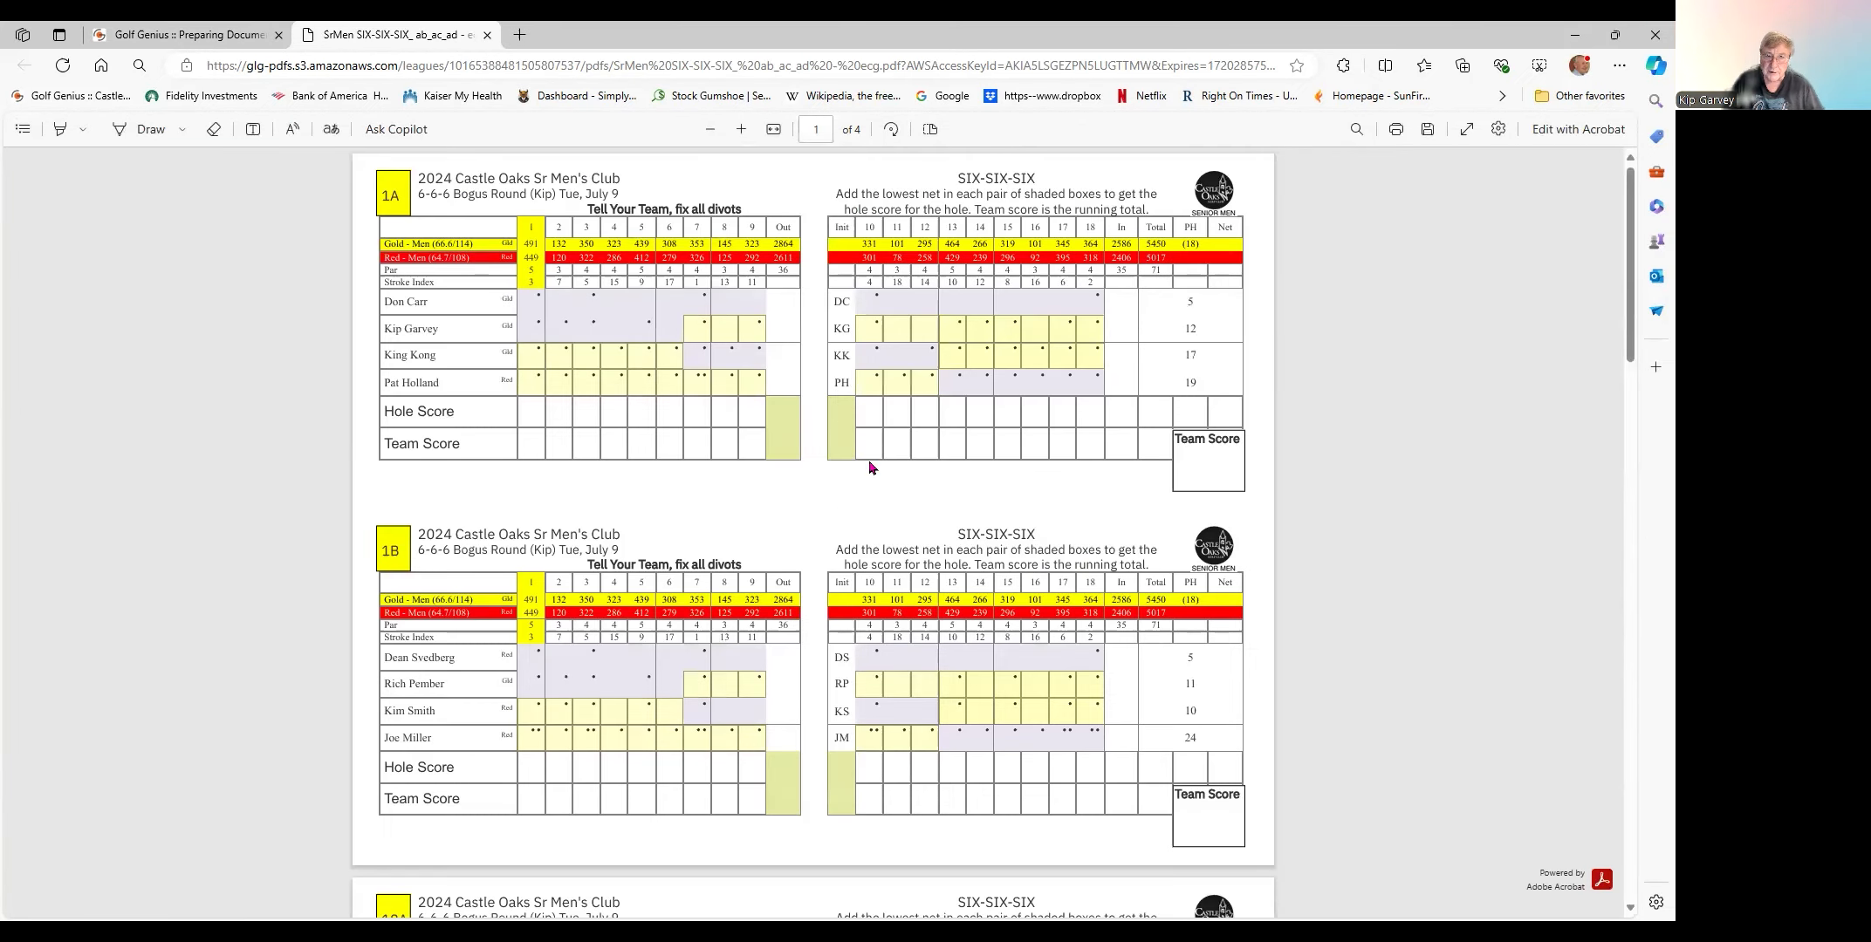
scroll(909, 511, down, 2)
scroll(909, 510, down, 5)
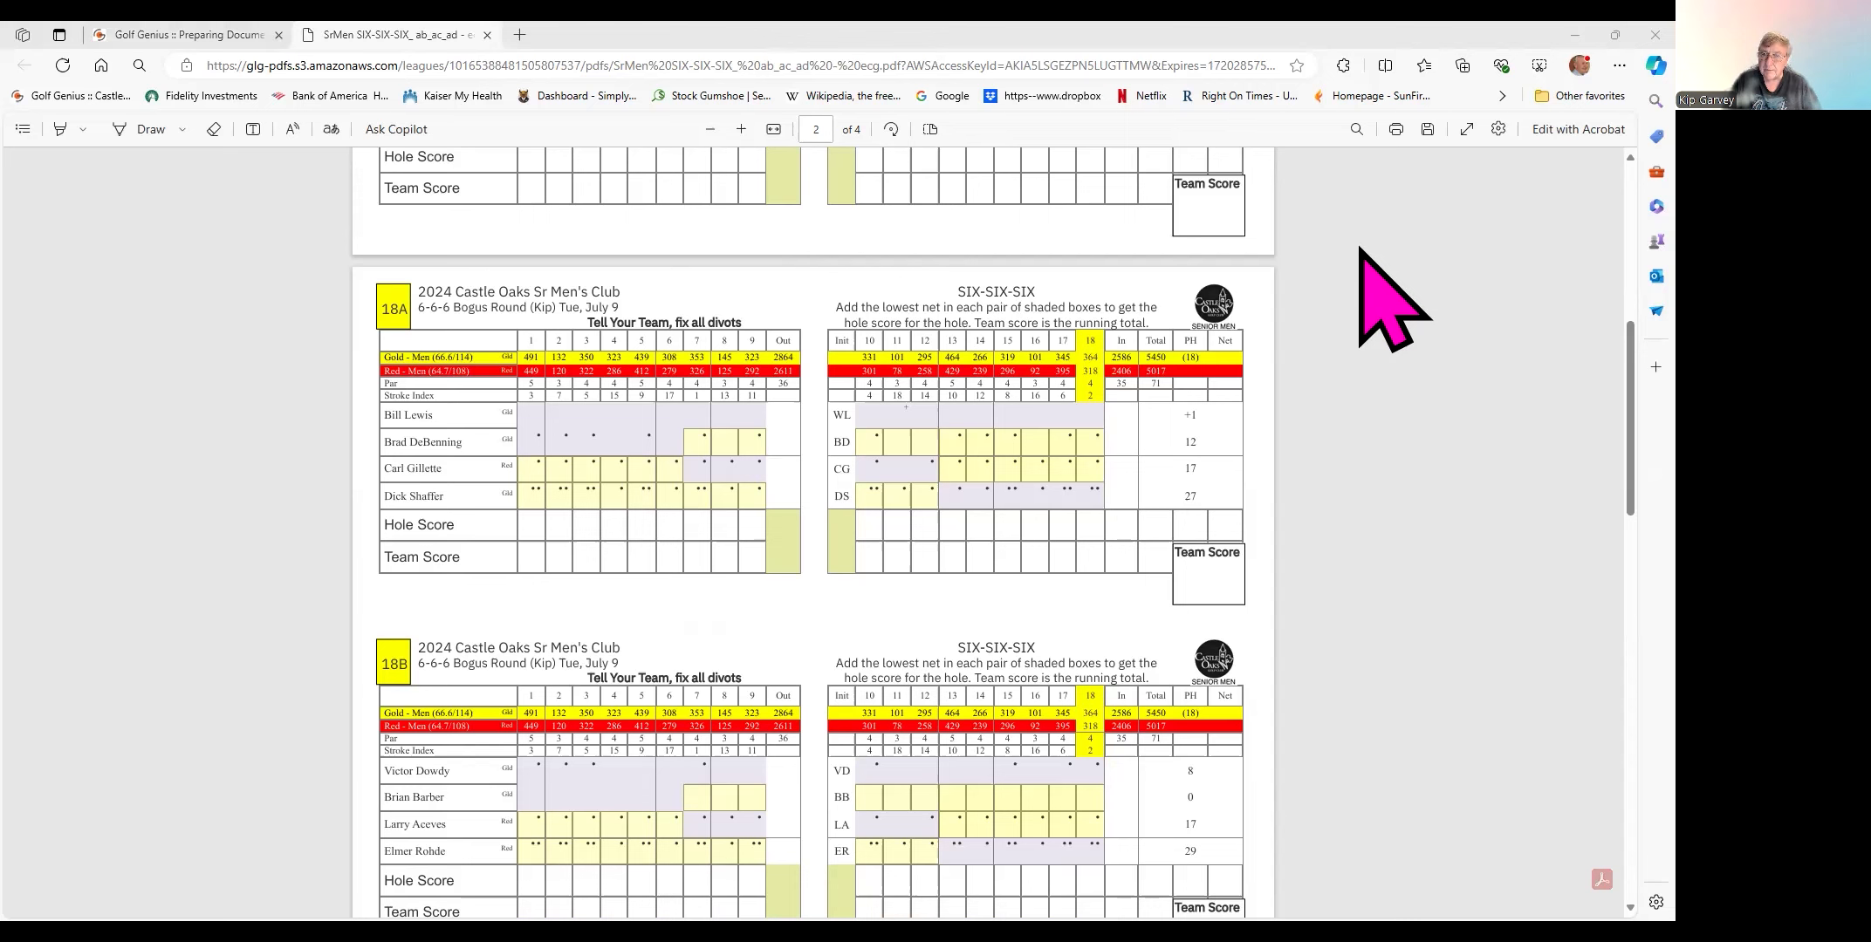
scroll(1343, 306, up, 7)
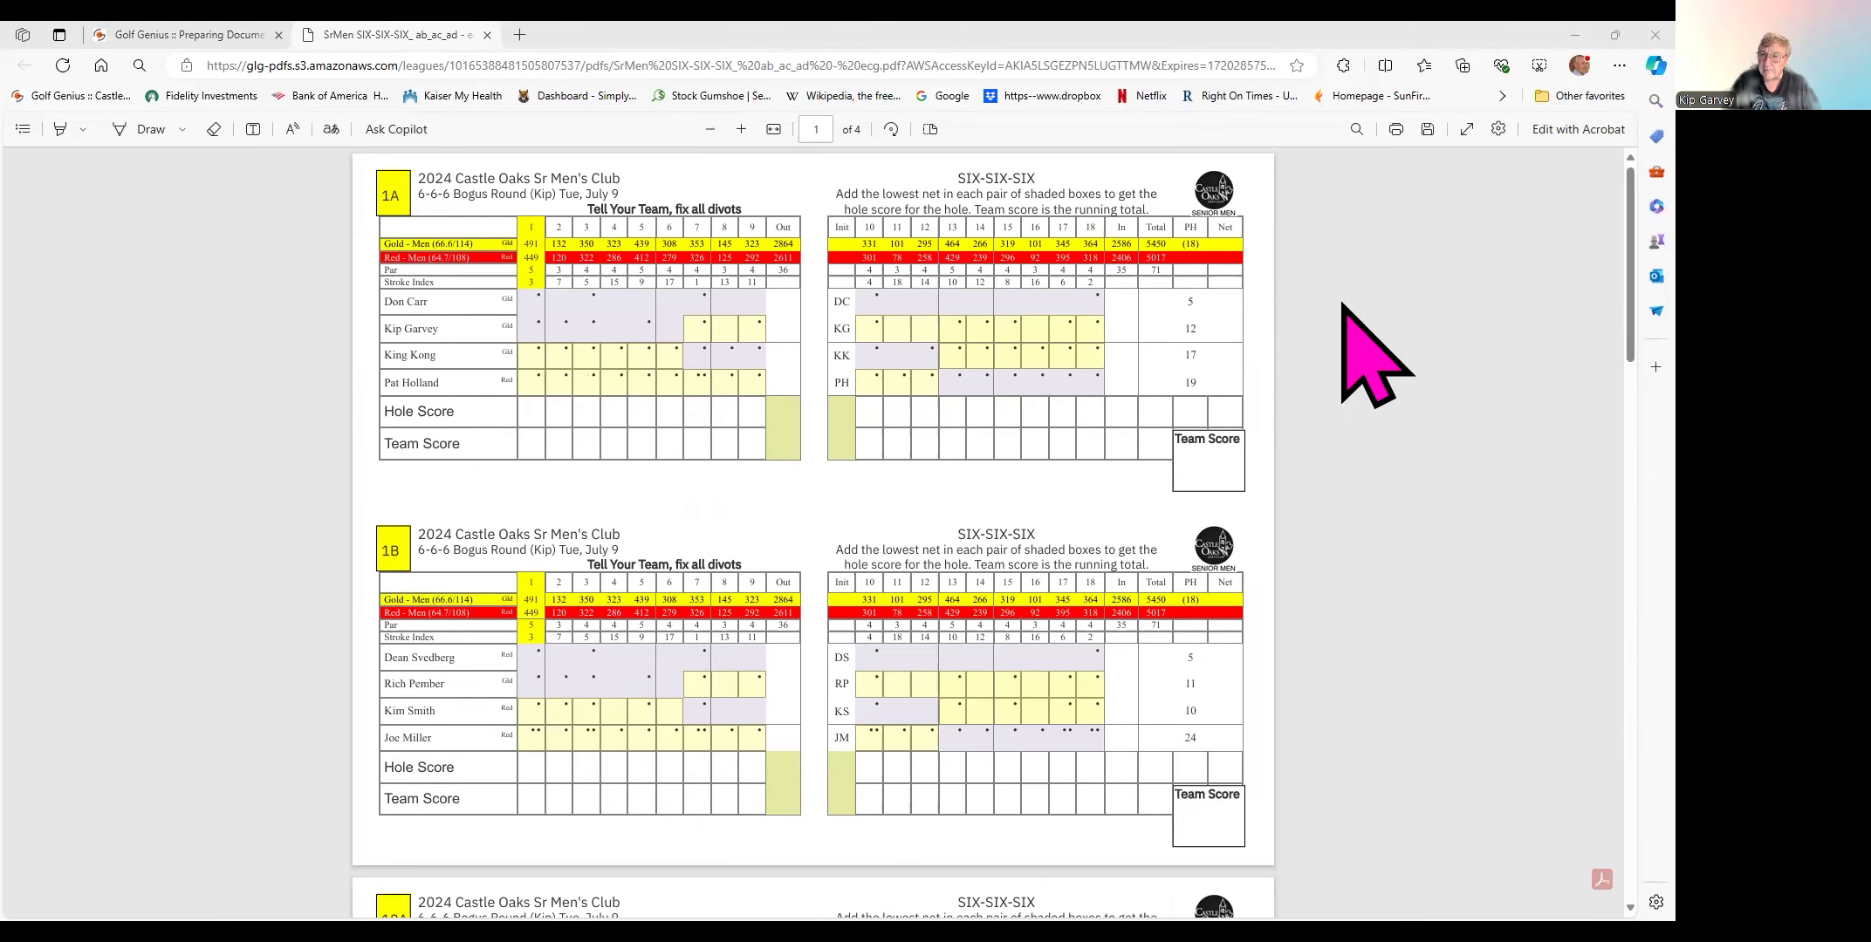
click(250, 269)
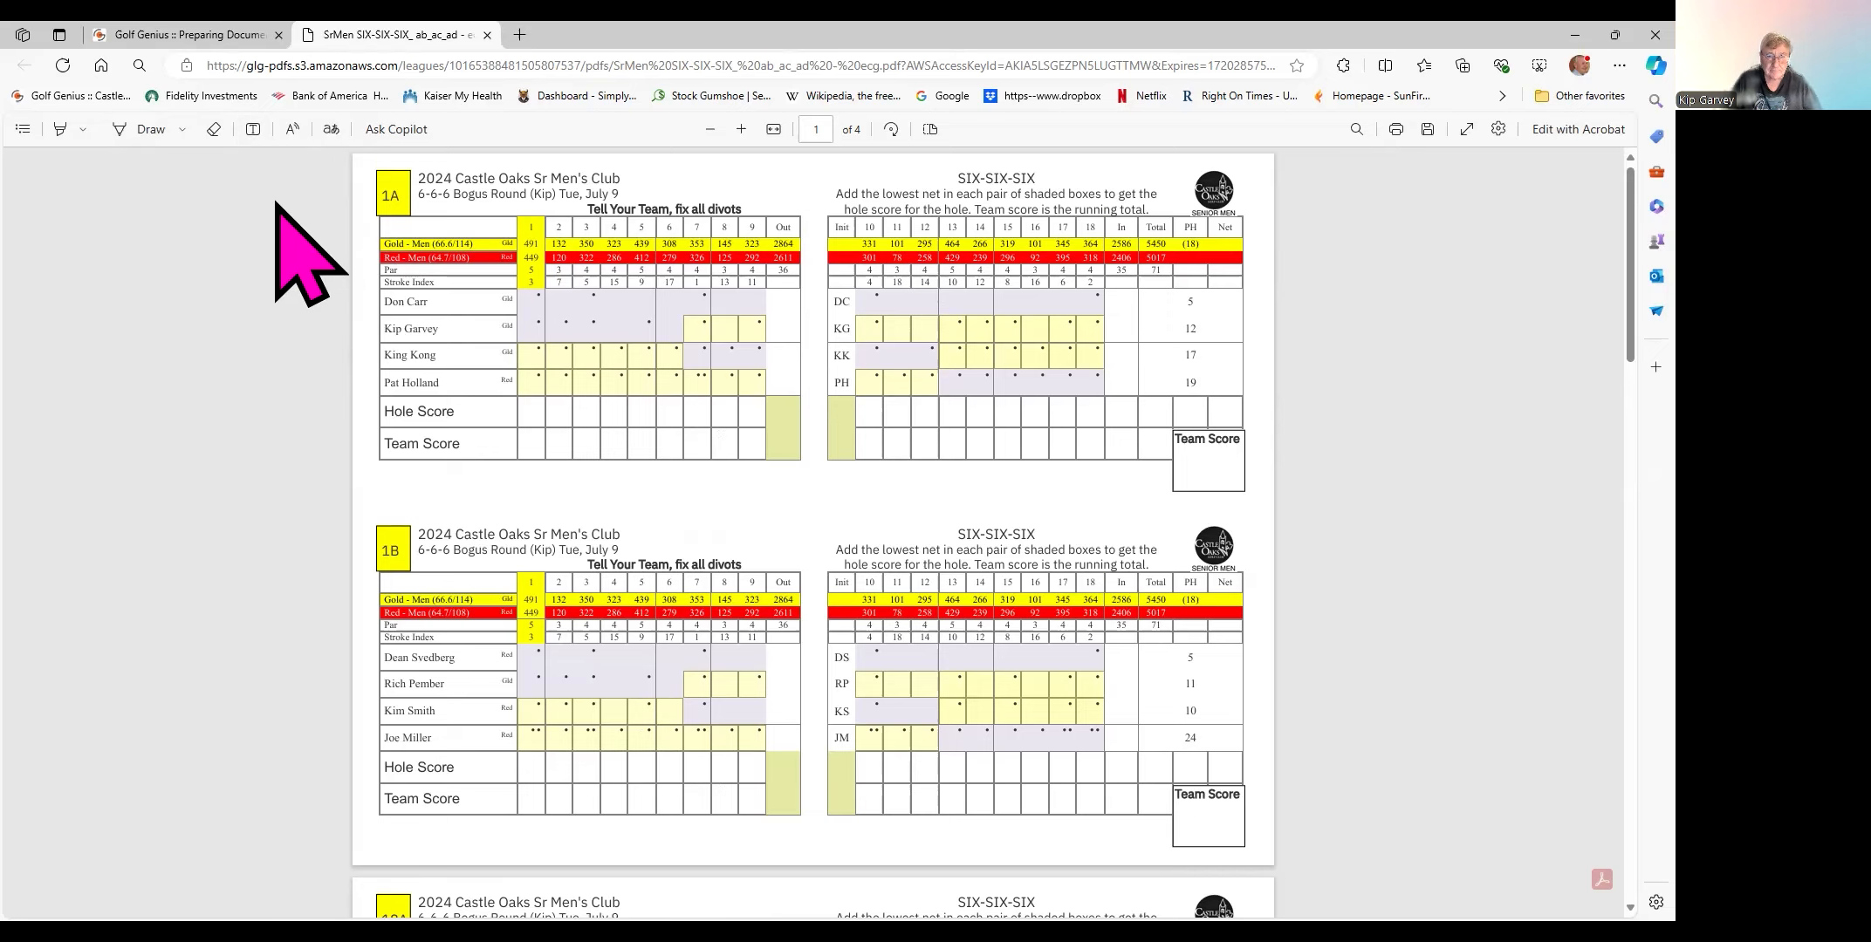
- Add the text note 'TAKE OUT #2,#8,#11' above scorecard 1A's title, fixing typos
click(253, 129)
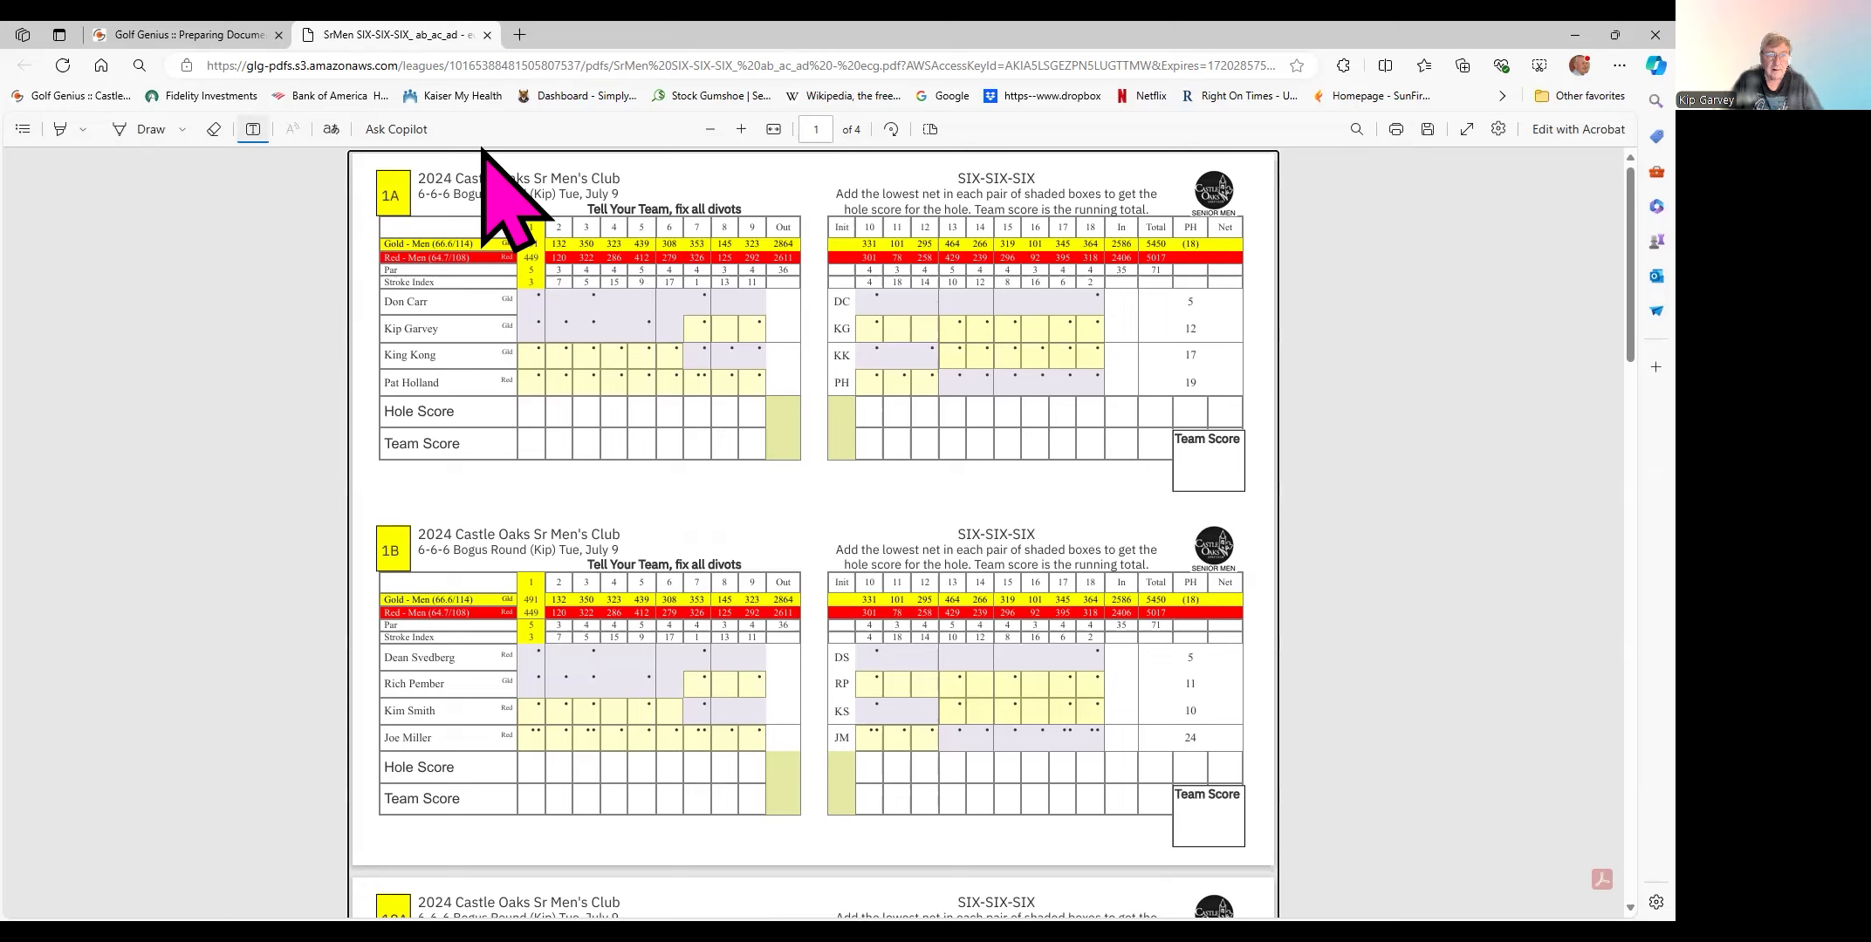
click(636, 172)
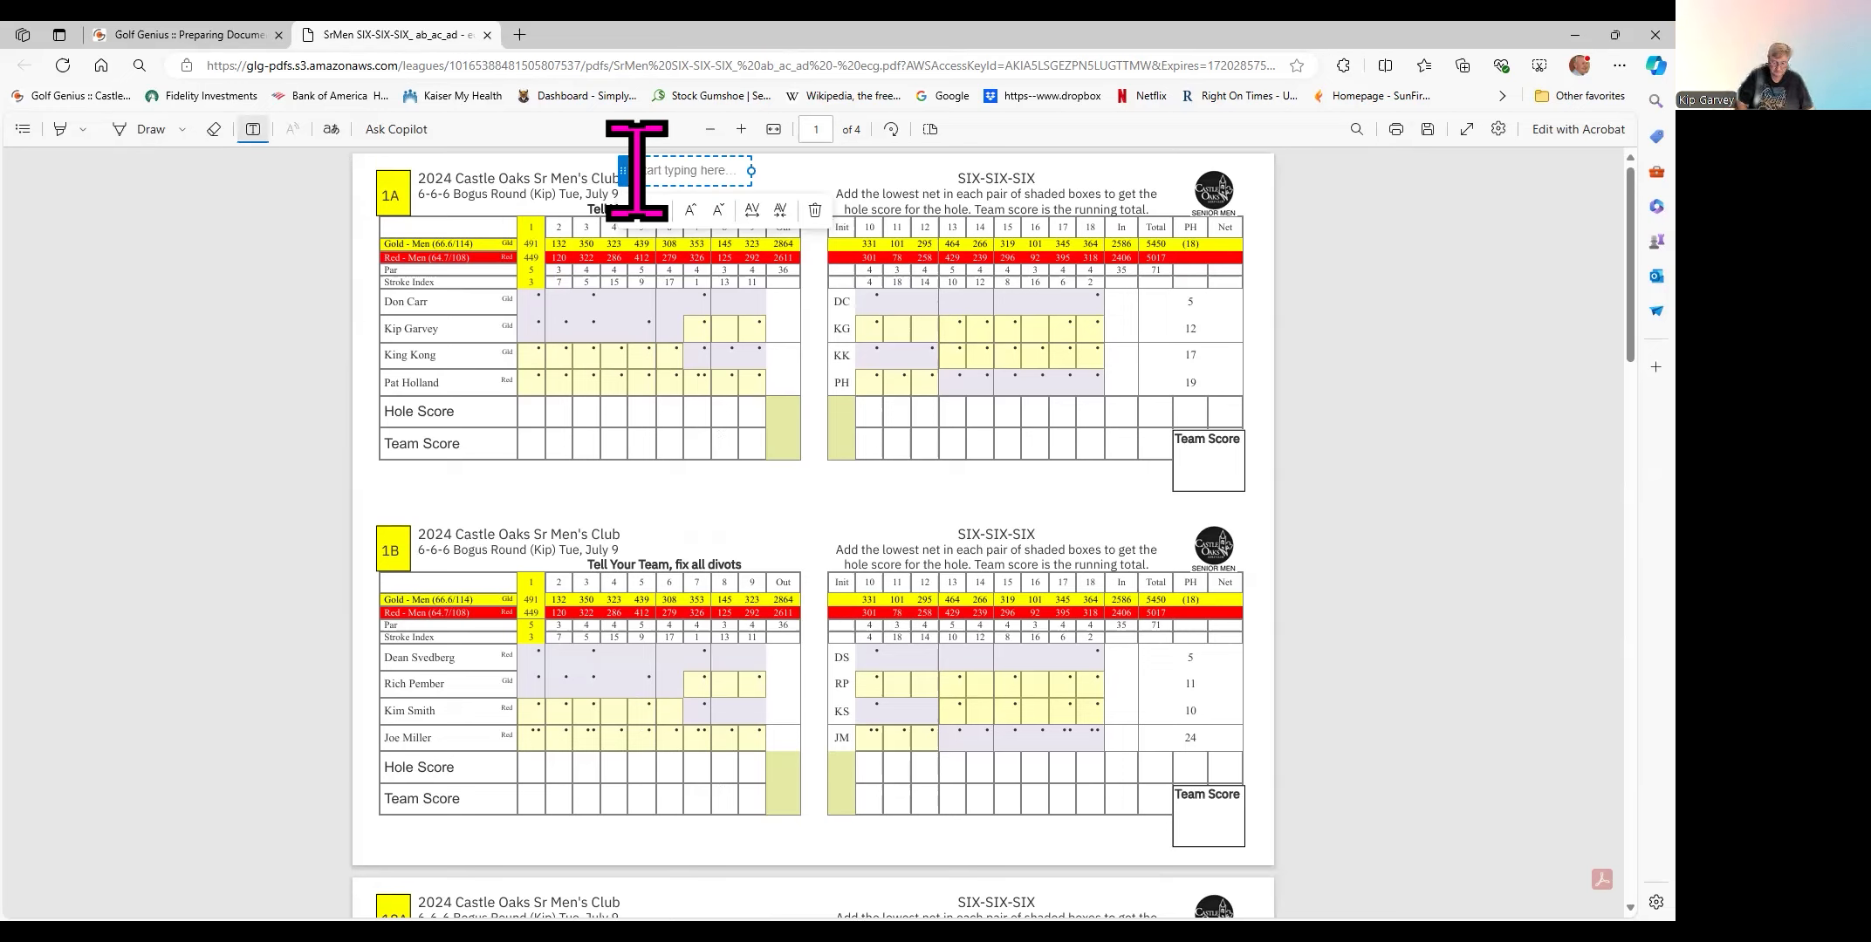
text(KE)
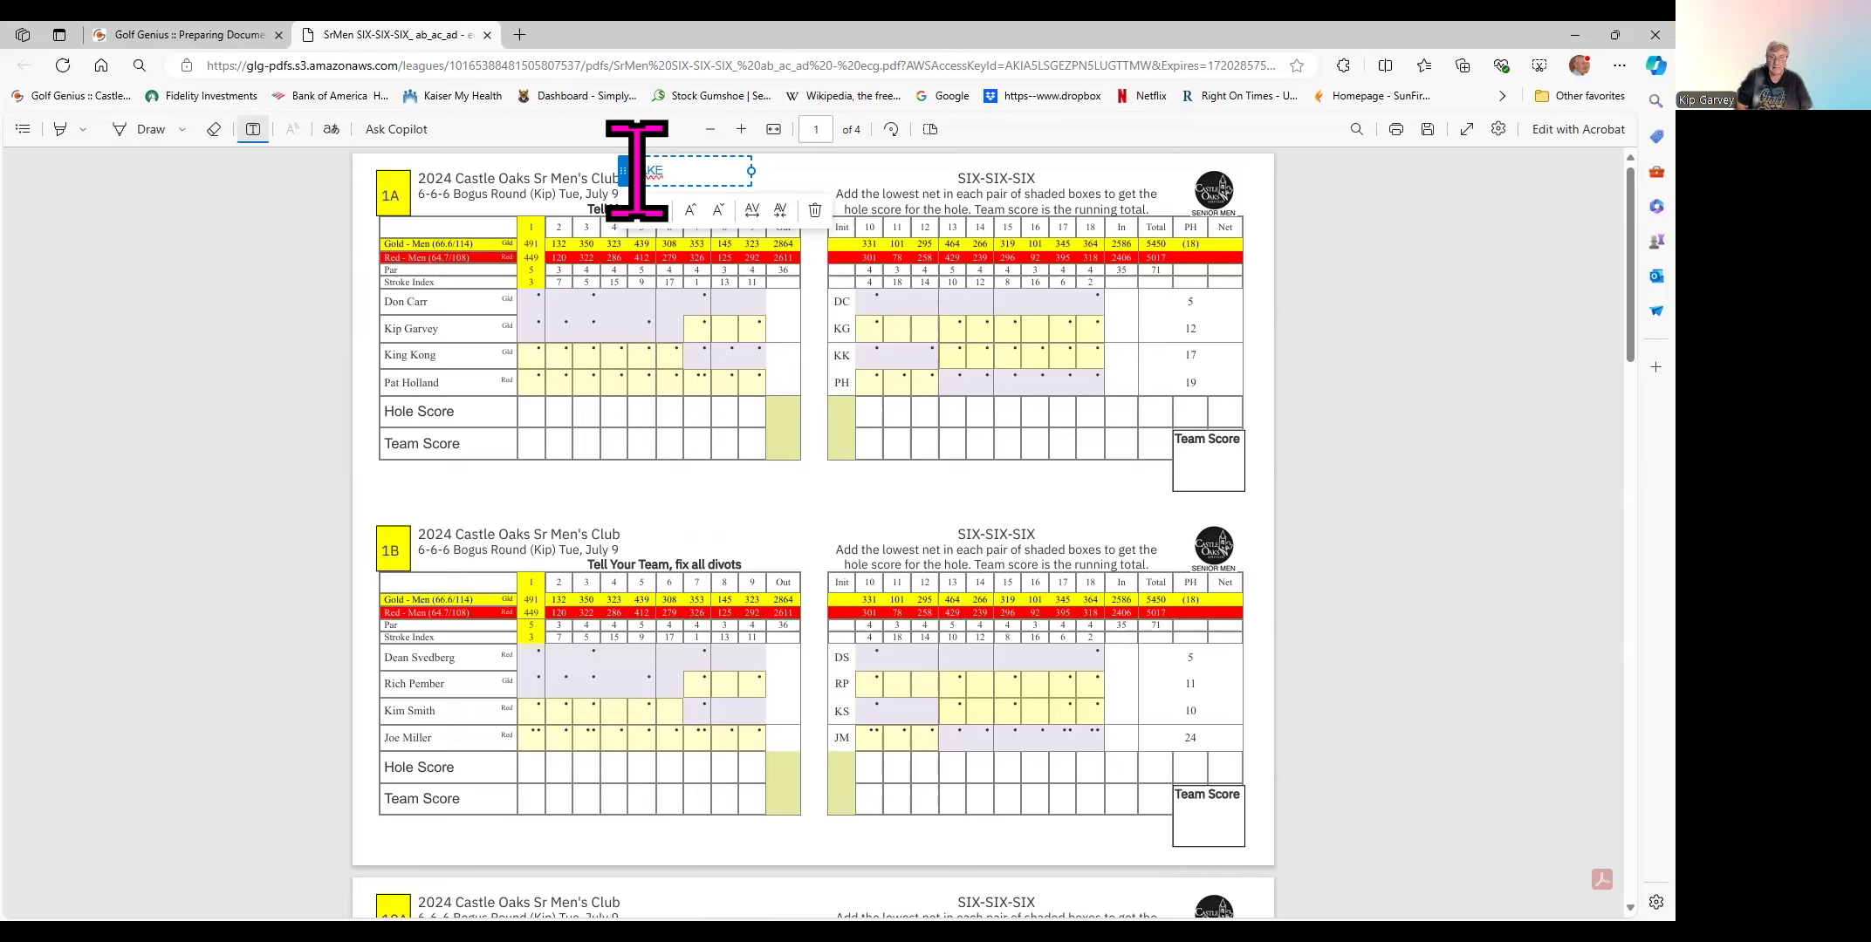
key(BackSpace)
key(BackSpace)
key(BackSpace)
key(BackSpace)
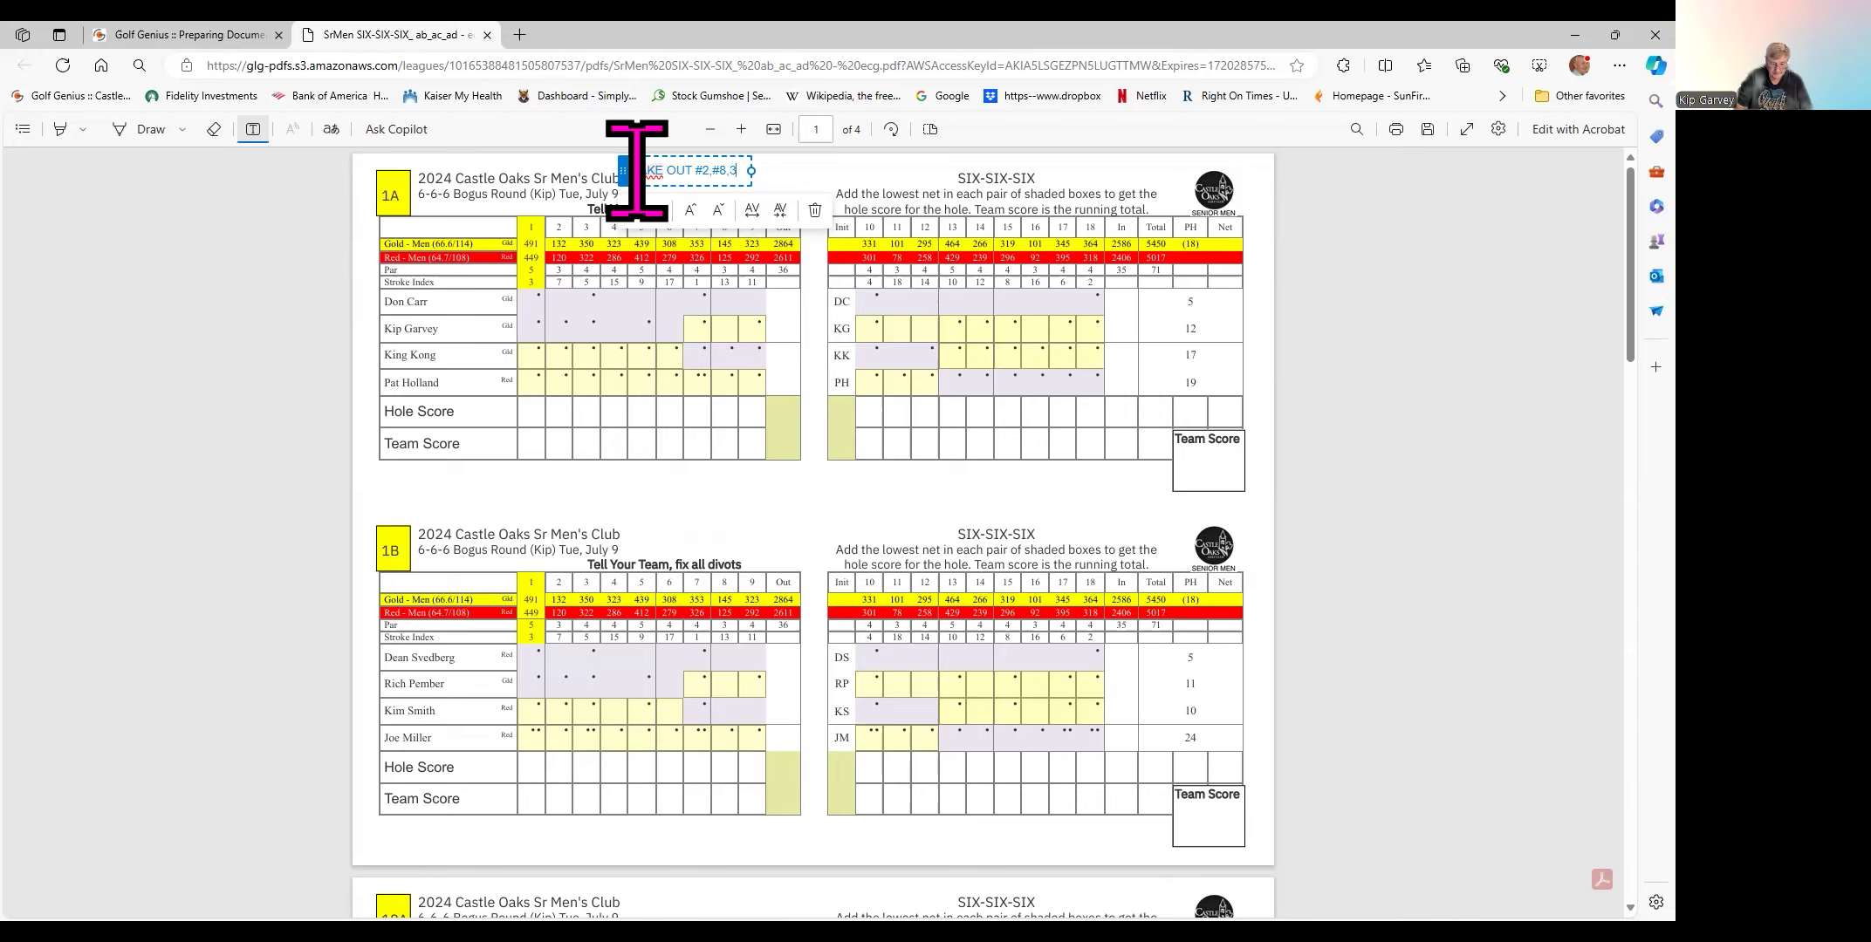
text(1)
key(BackSpace)
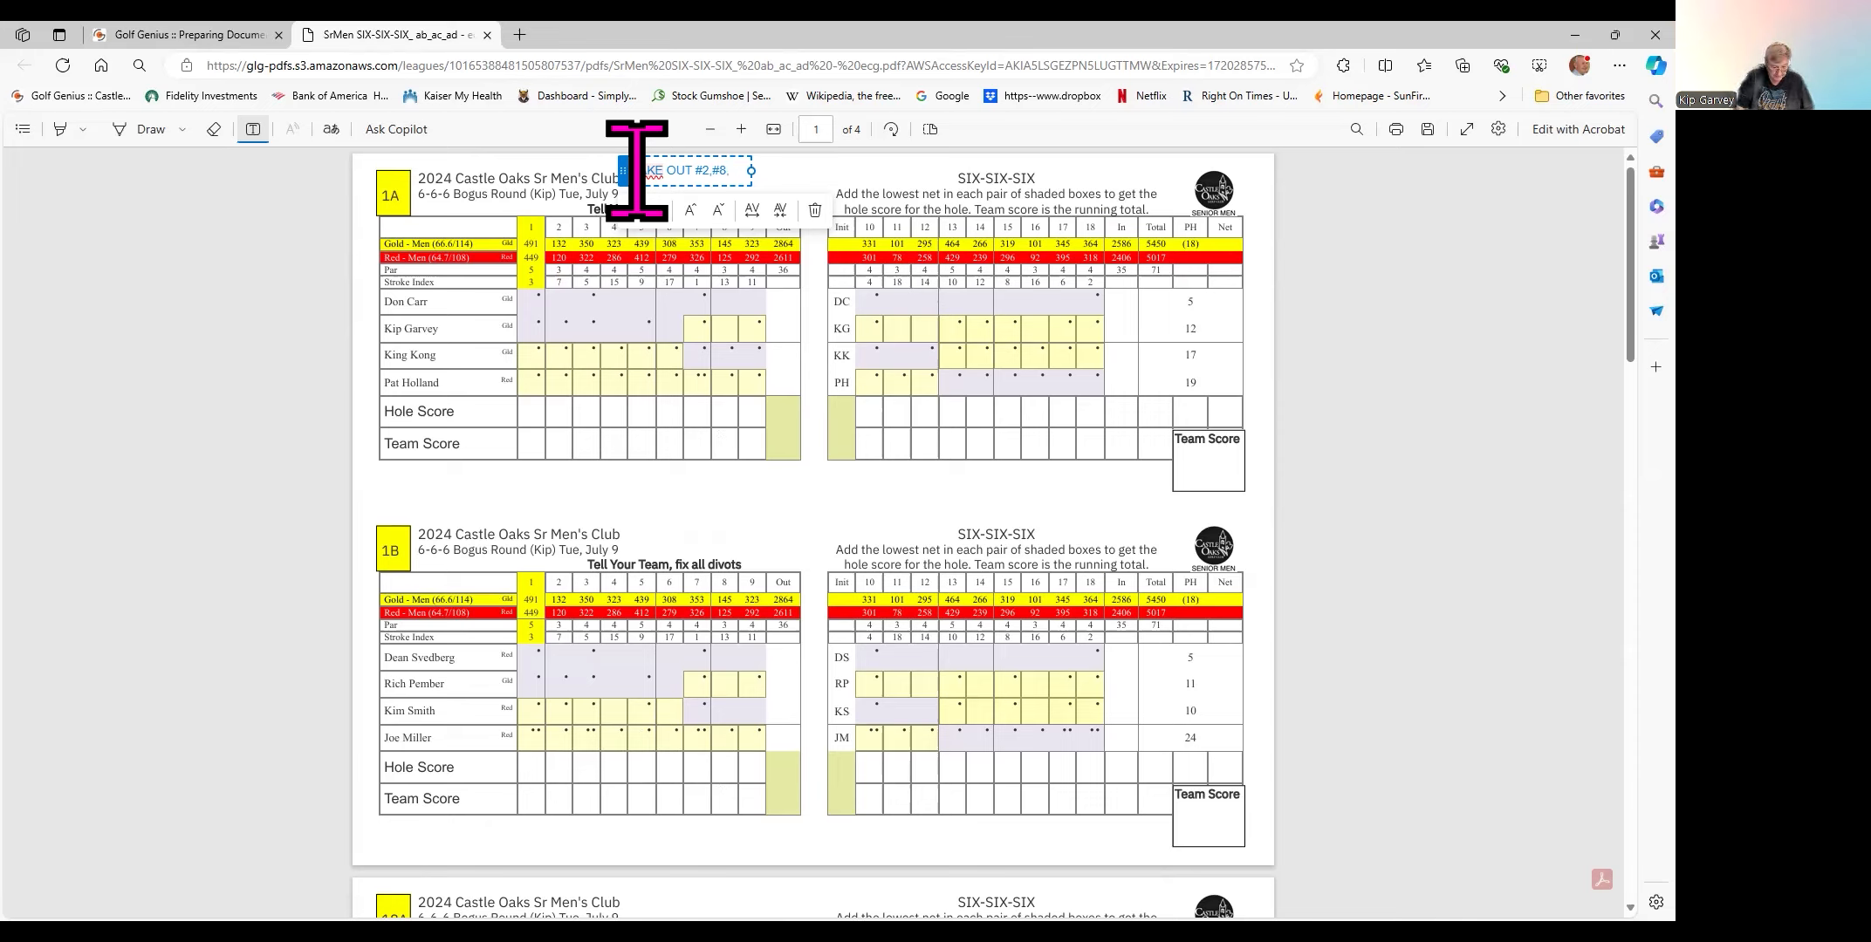
text(11)
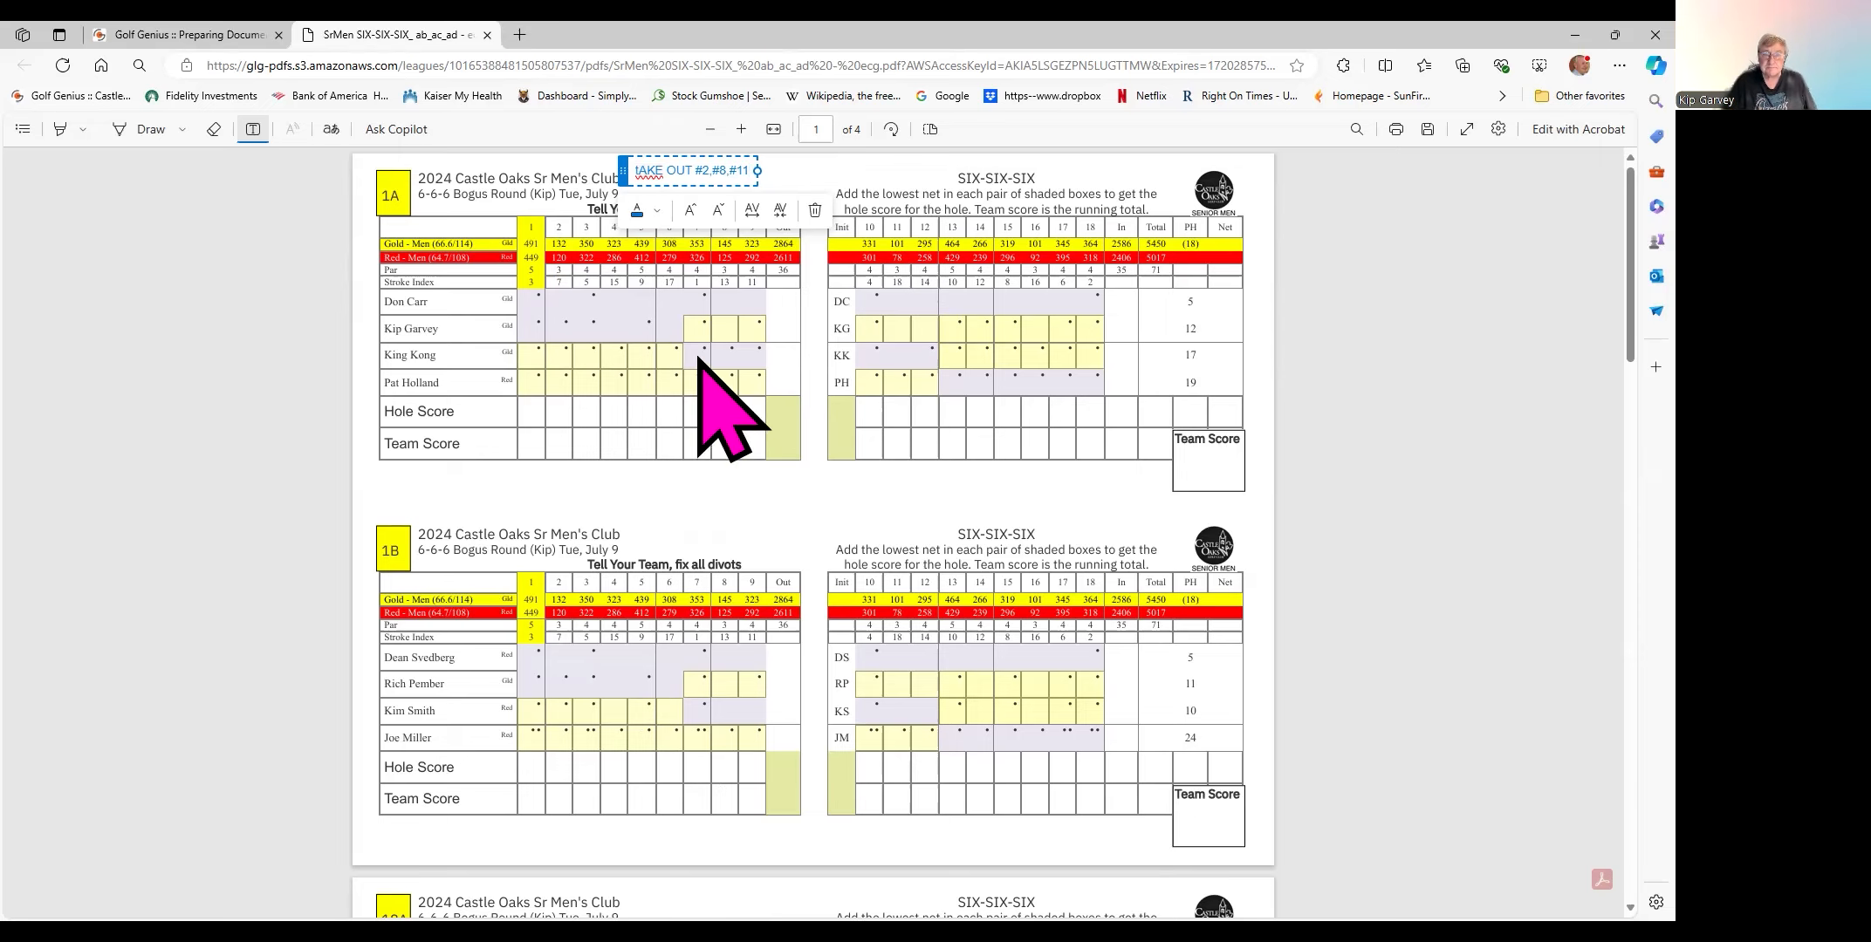
click(647, 172)
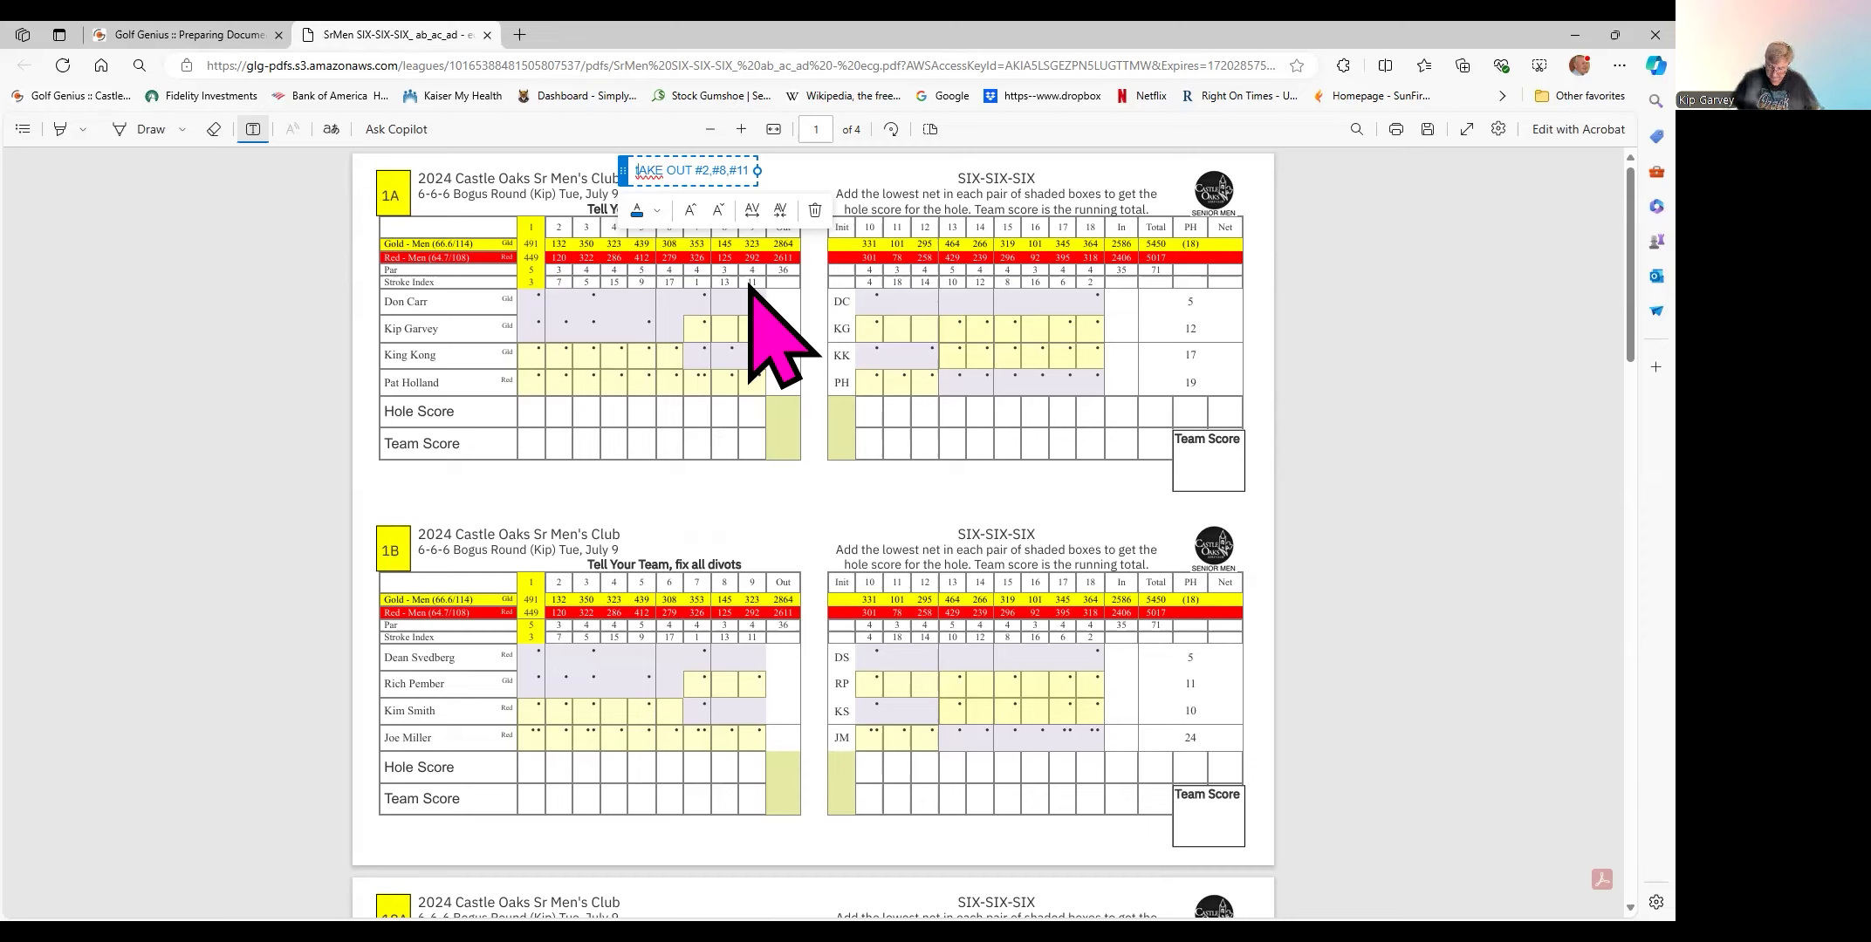
key(BackSpace)
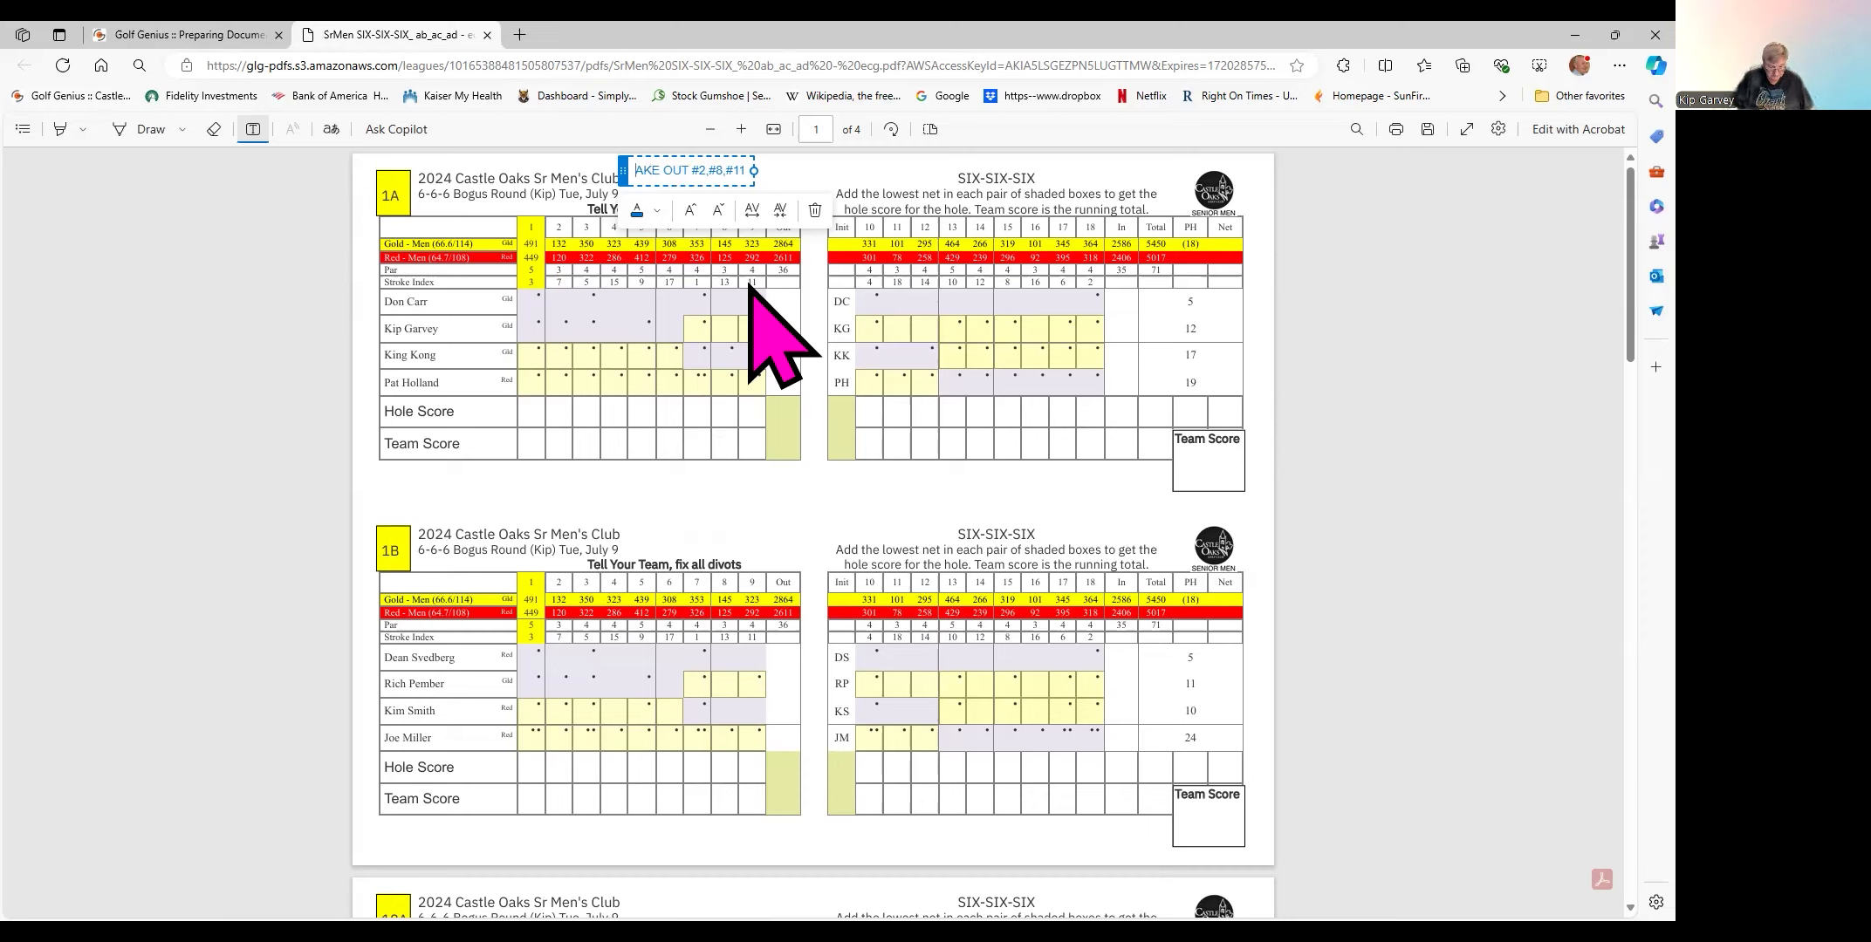
text(T)
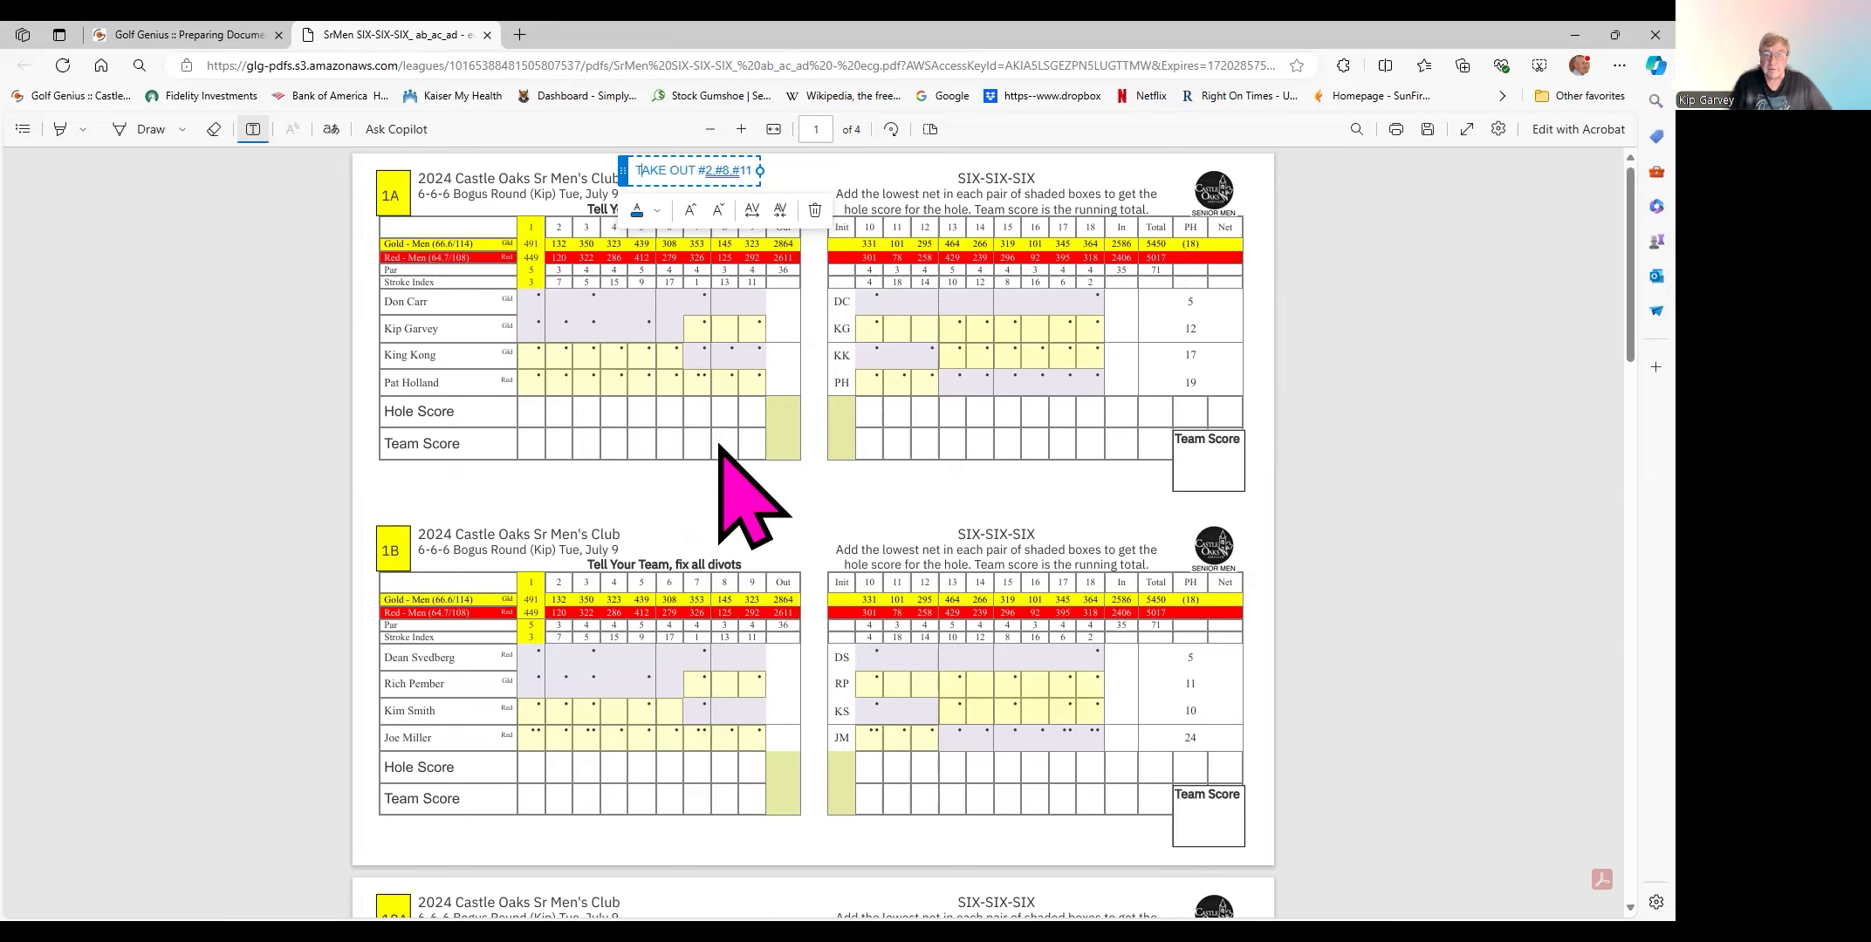
- Add the text note 'PICK UP #16' above scorecard 17B's title, then scroll to card 16
scroll(720, 447, down, 10)
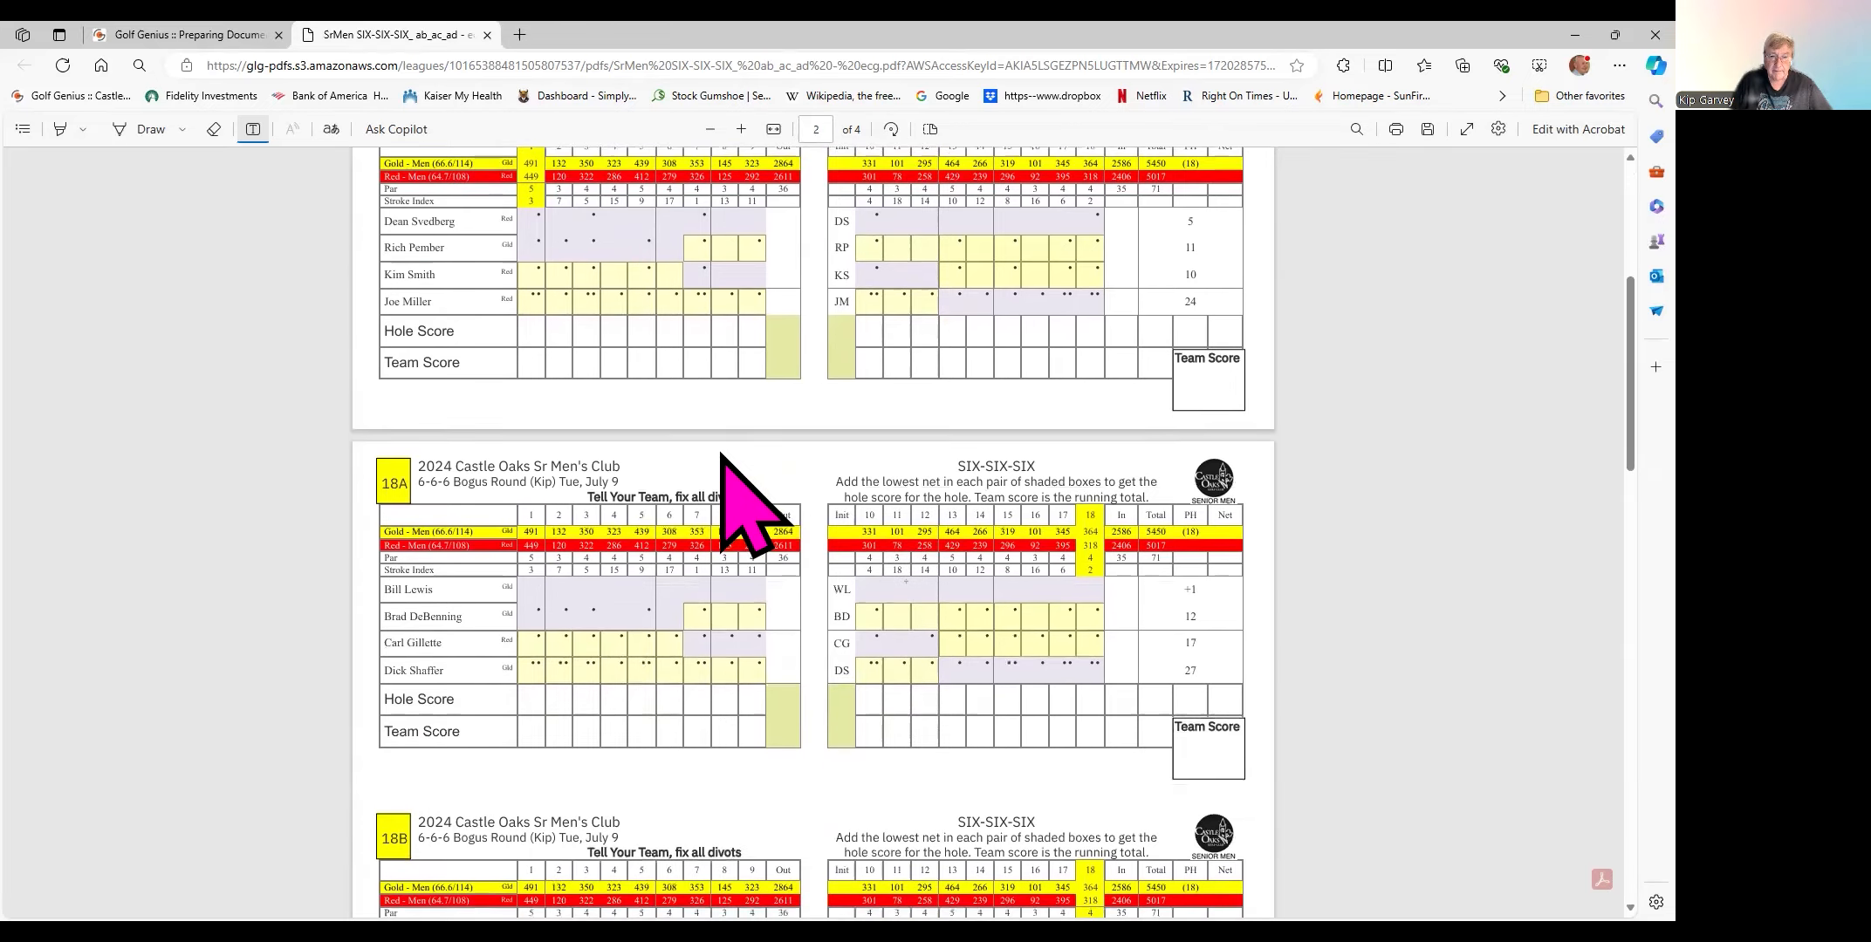
scroll(703, 445, down, 6)
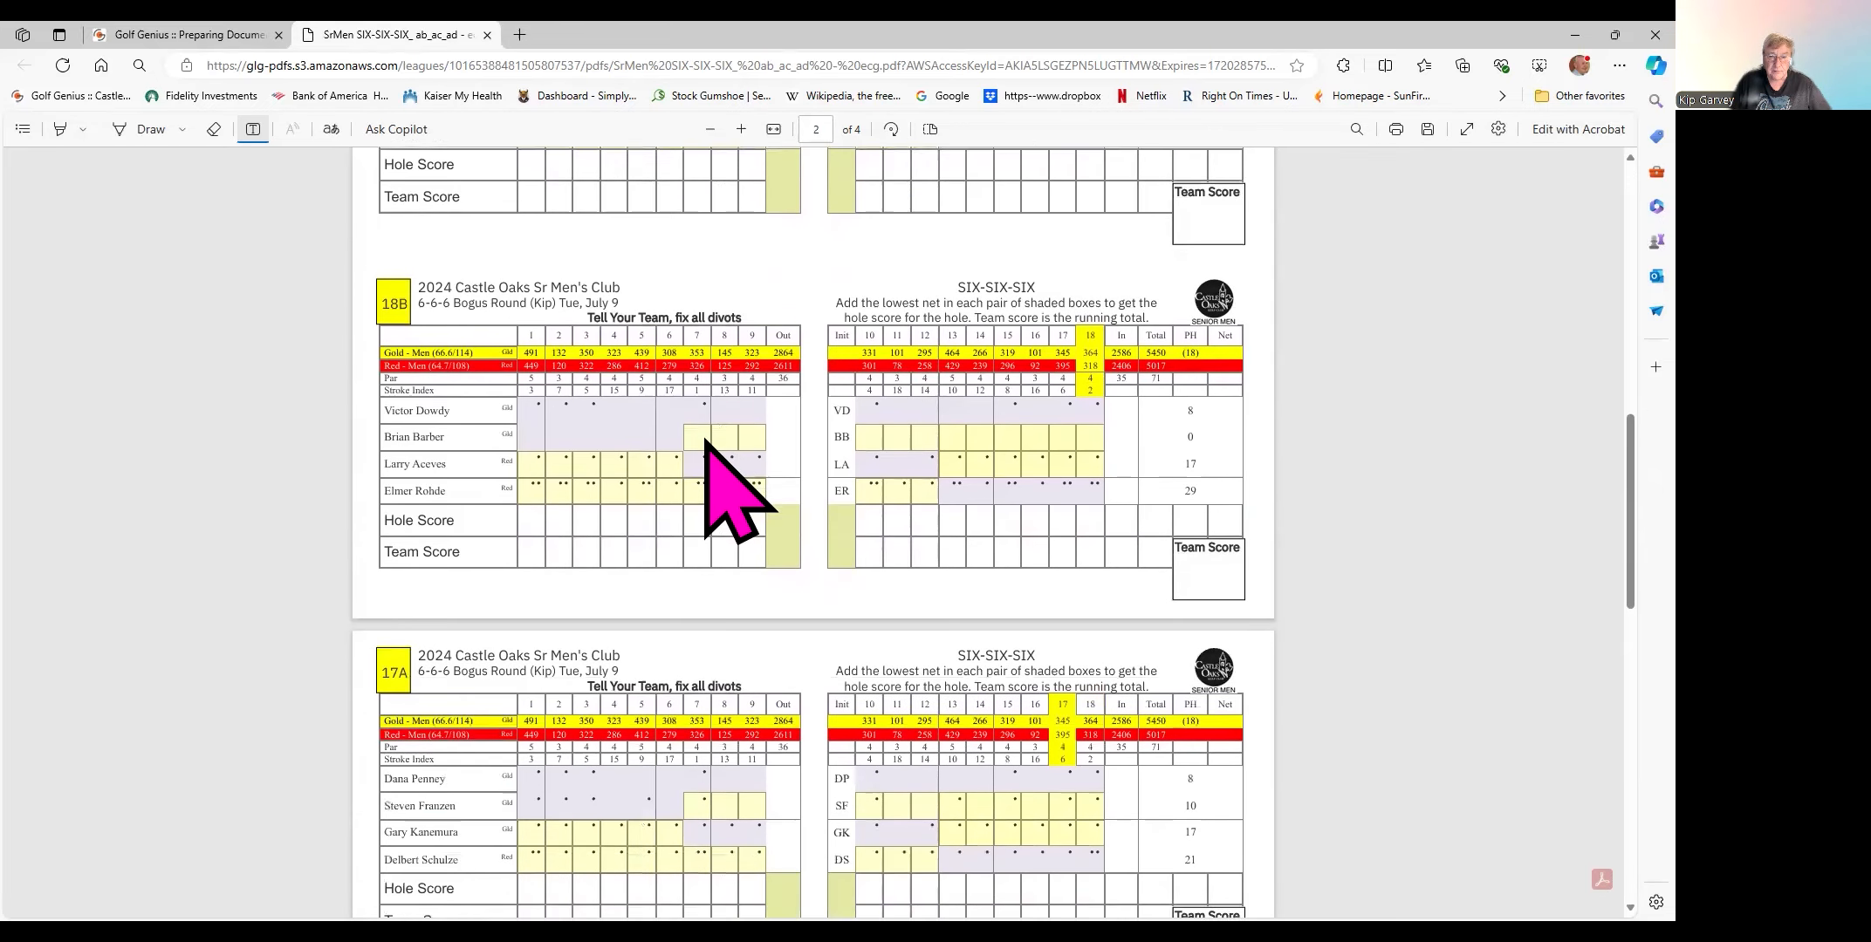
scroll(706, 440, down, 5)
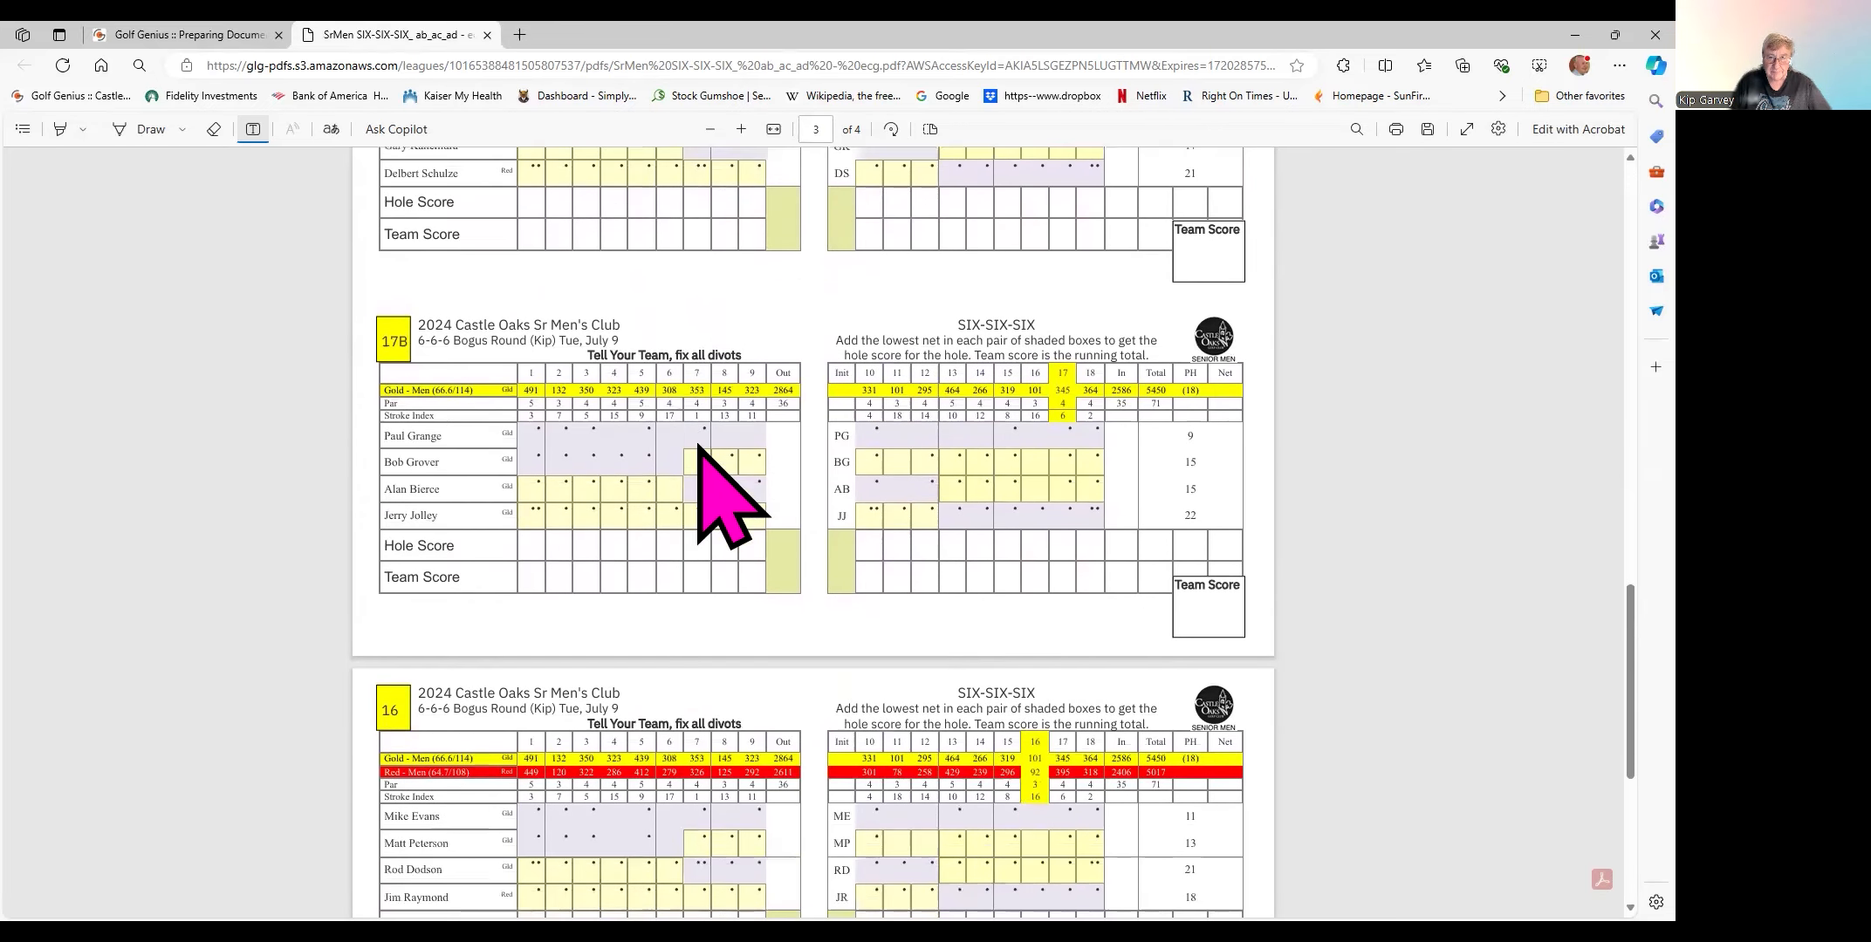
click(648, 321)
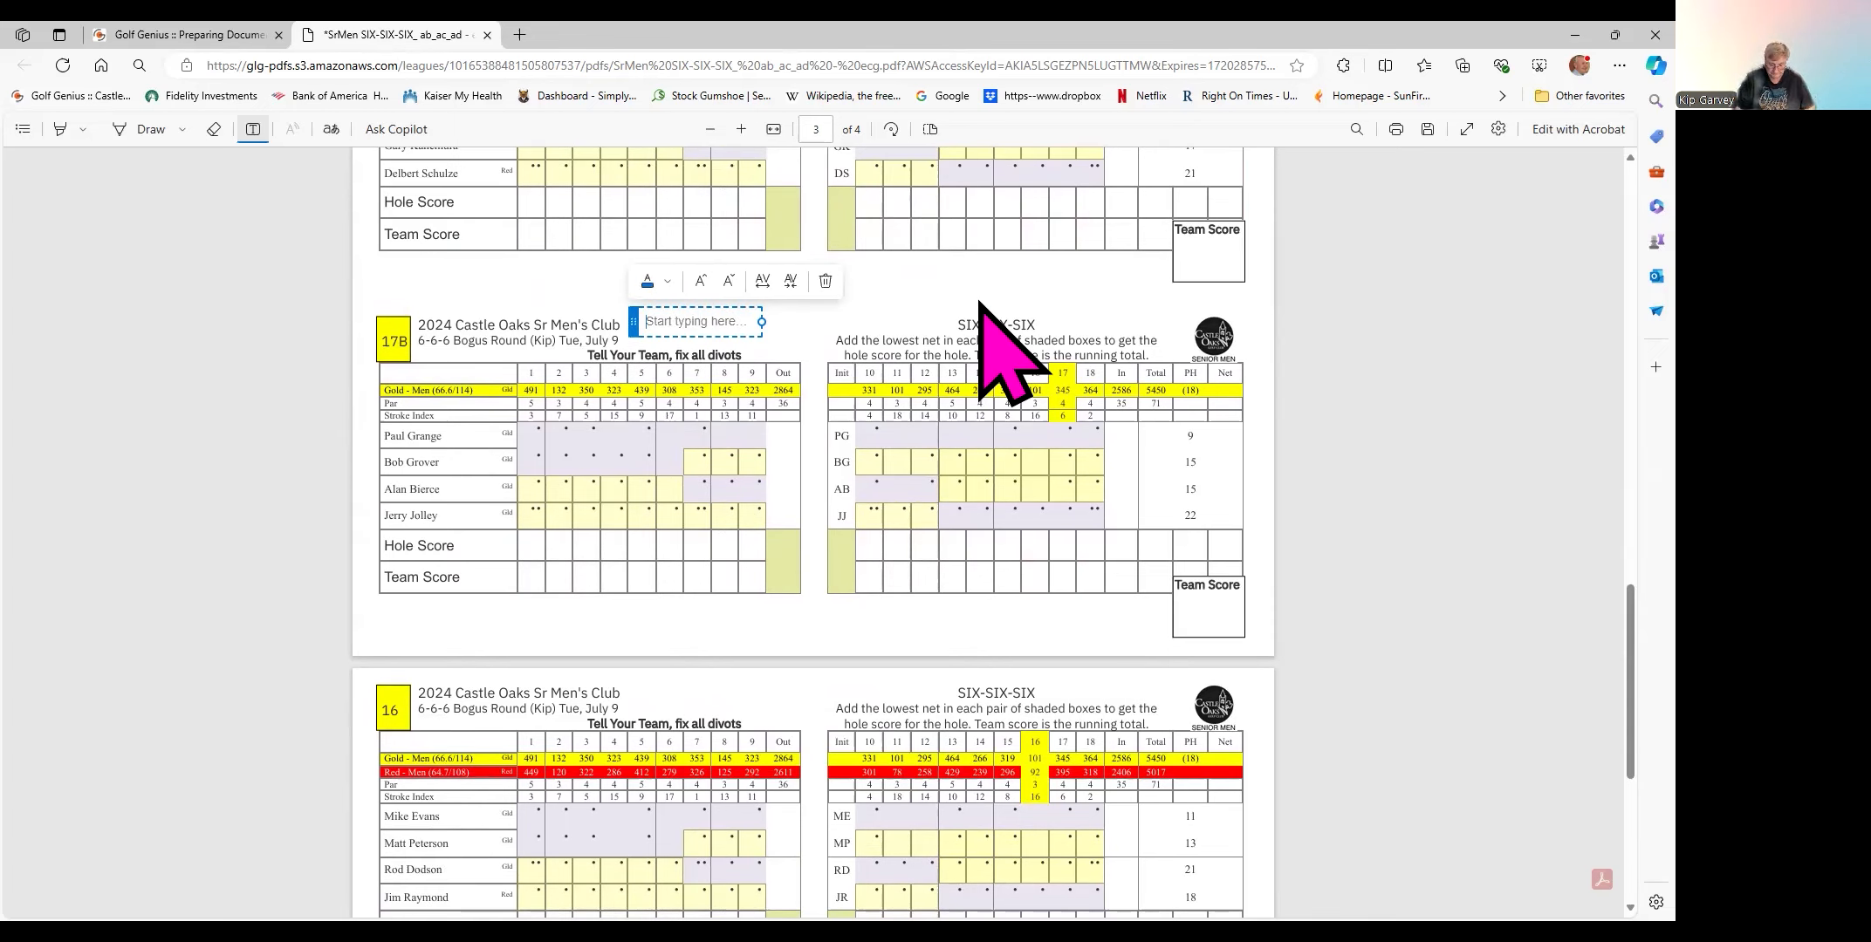
text(PICK UP #16)
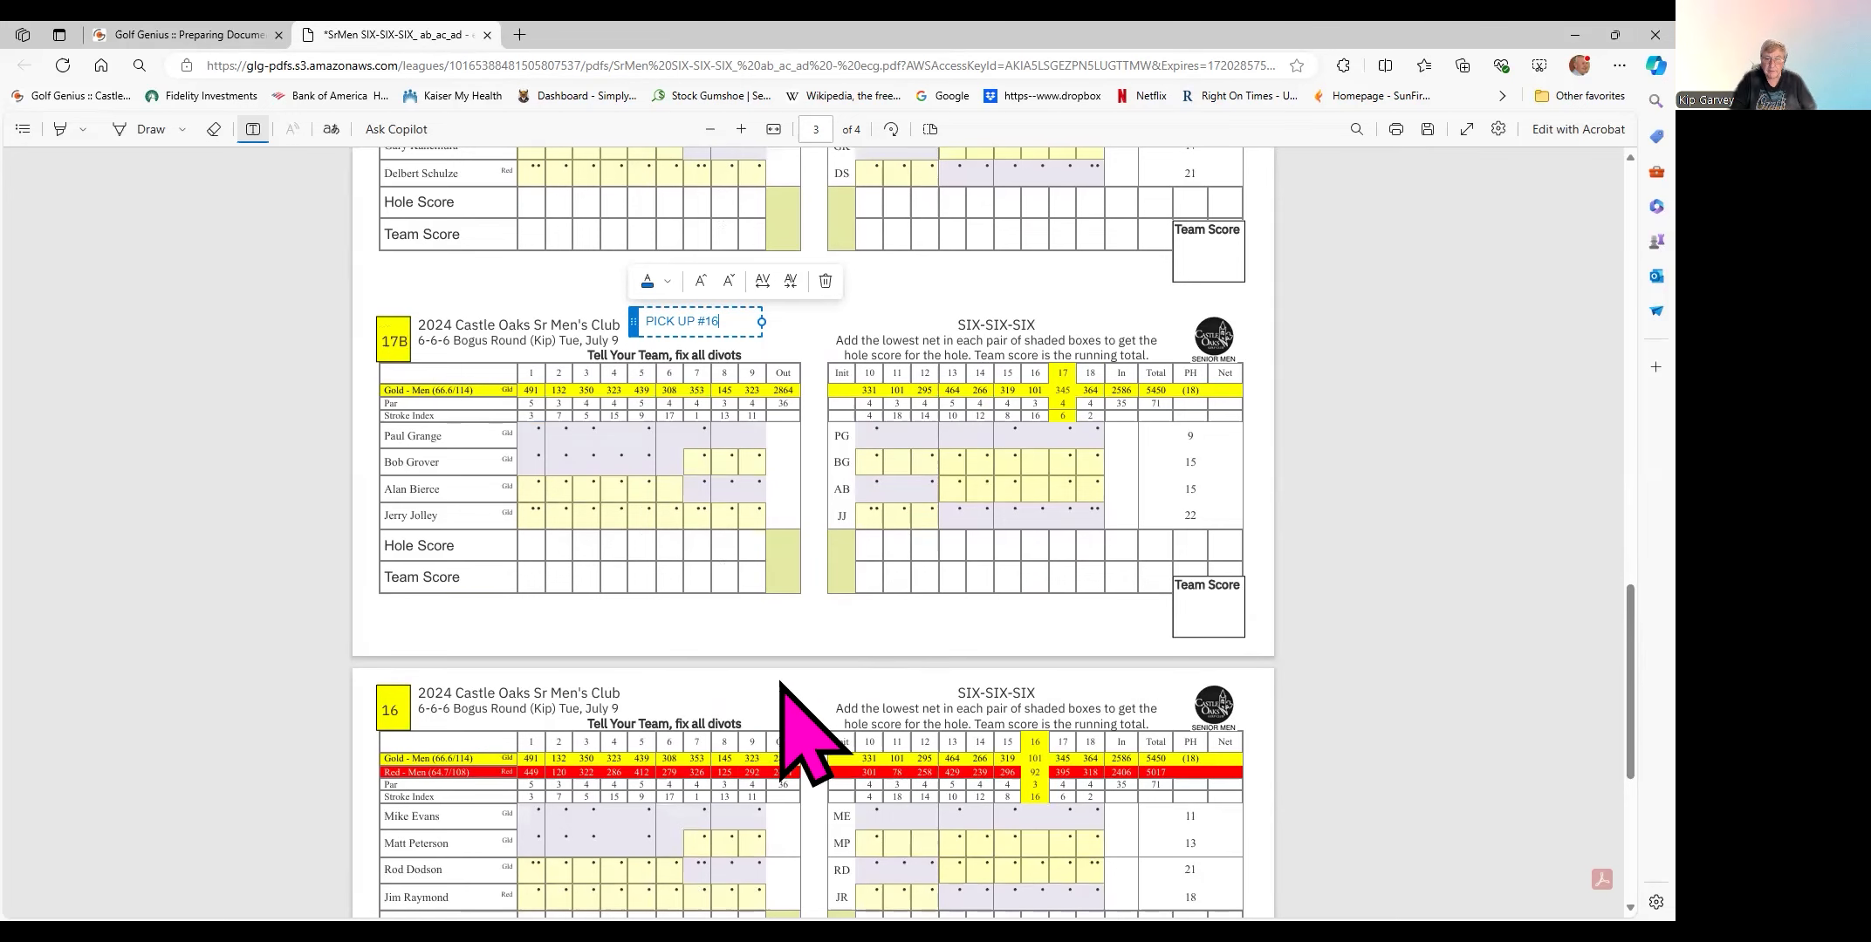
scroll(1356, 578, down, 1)
scroll(1358, 578, down, 3)
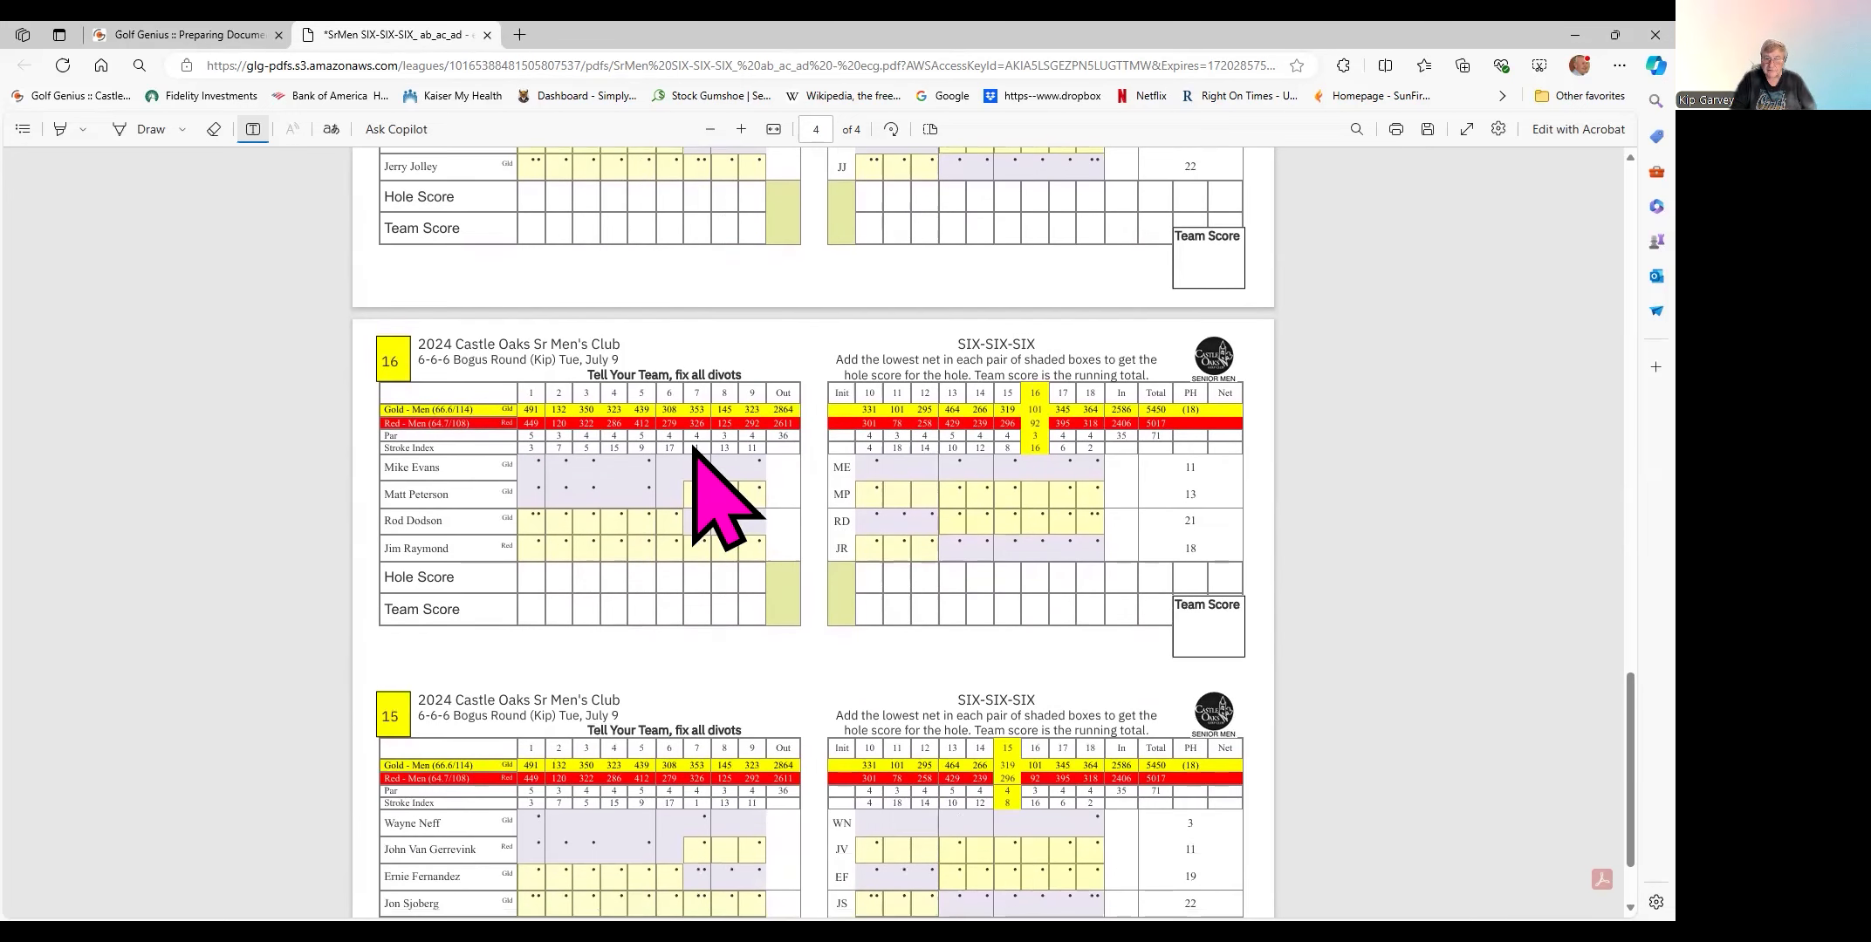
- Write 'TAKE OUT #16' above scorecard 16's title and place a new note box above card 15
click(656, 344)
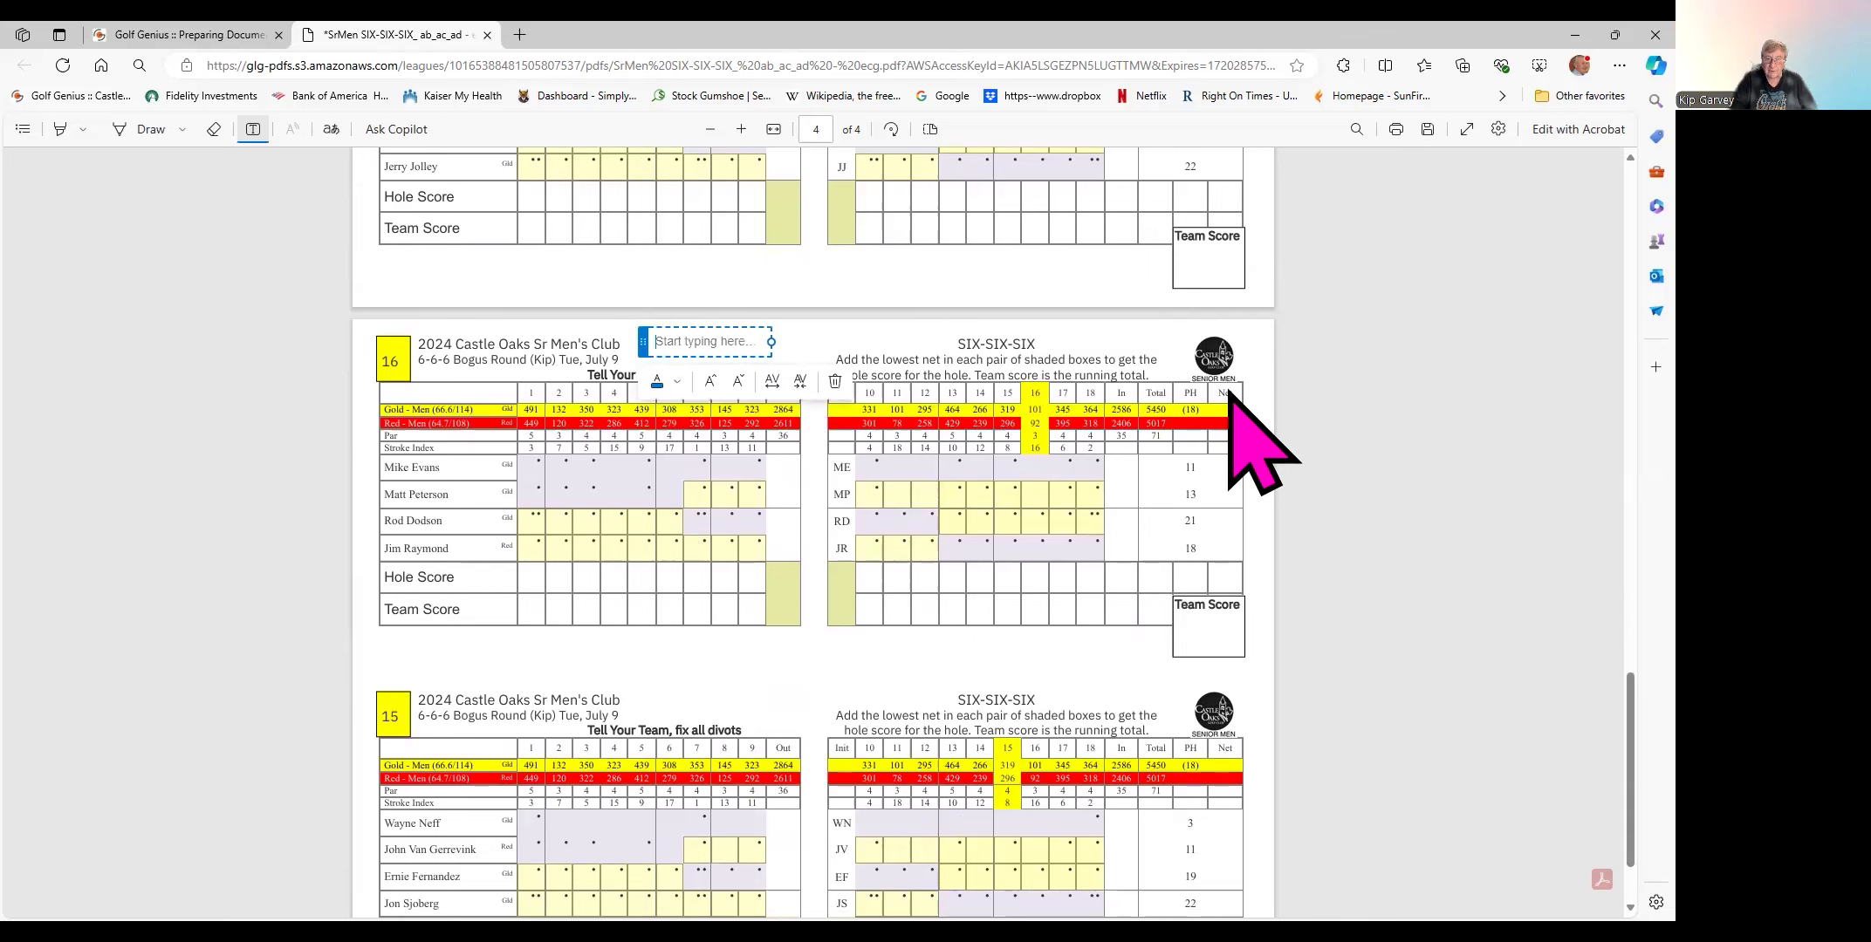
text(TAKE OUT )
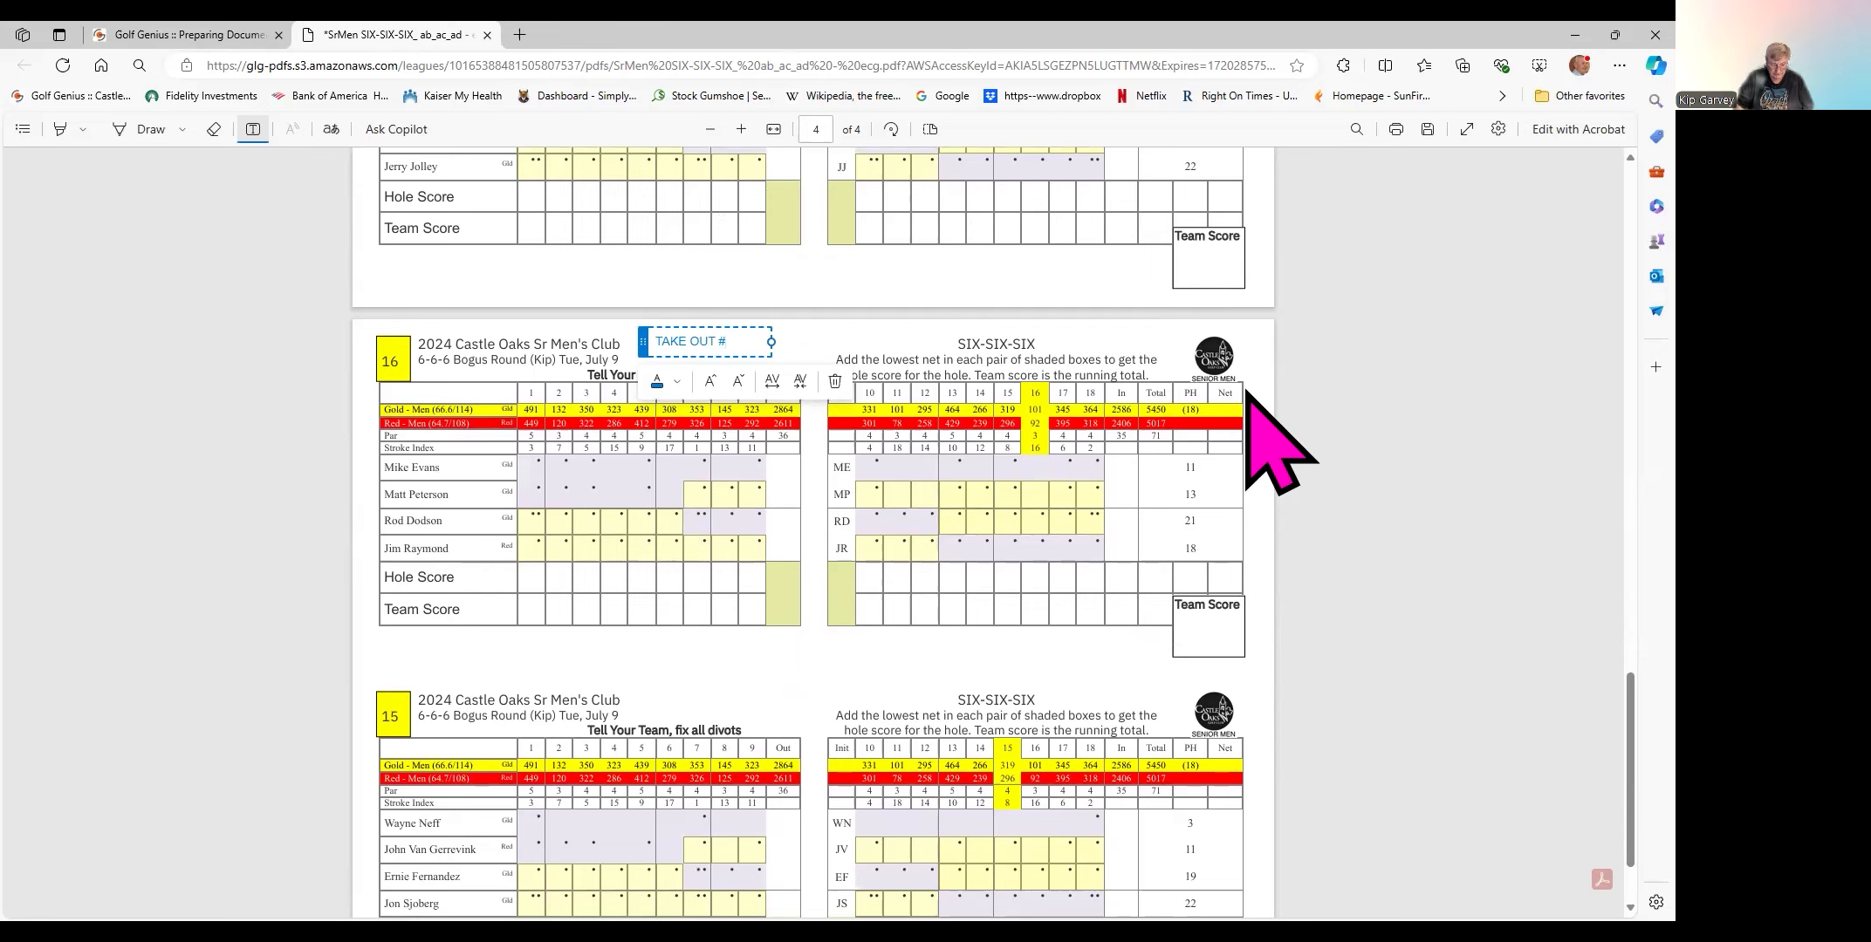
text(#16)
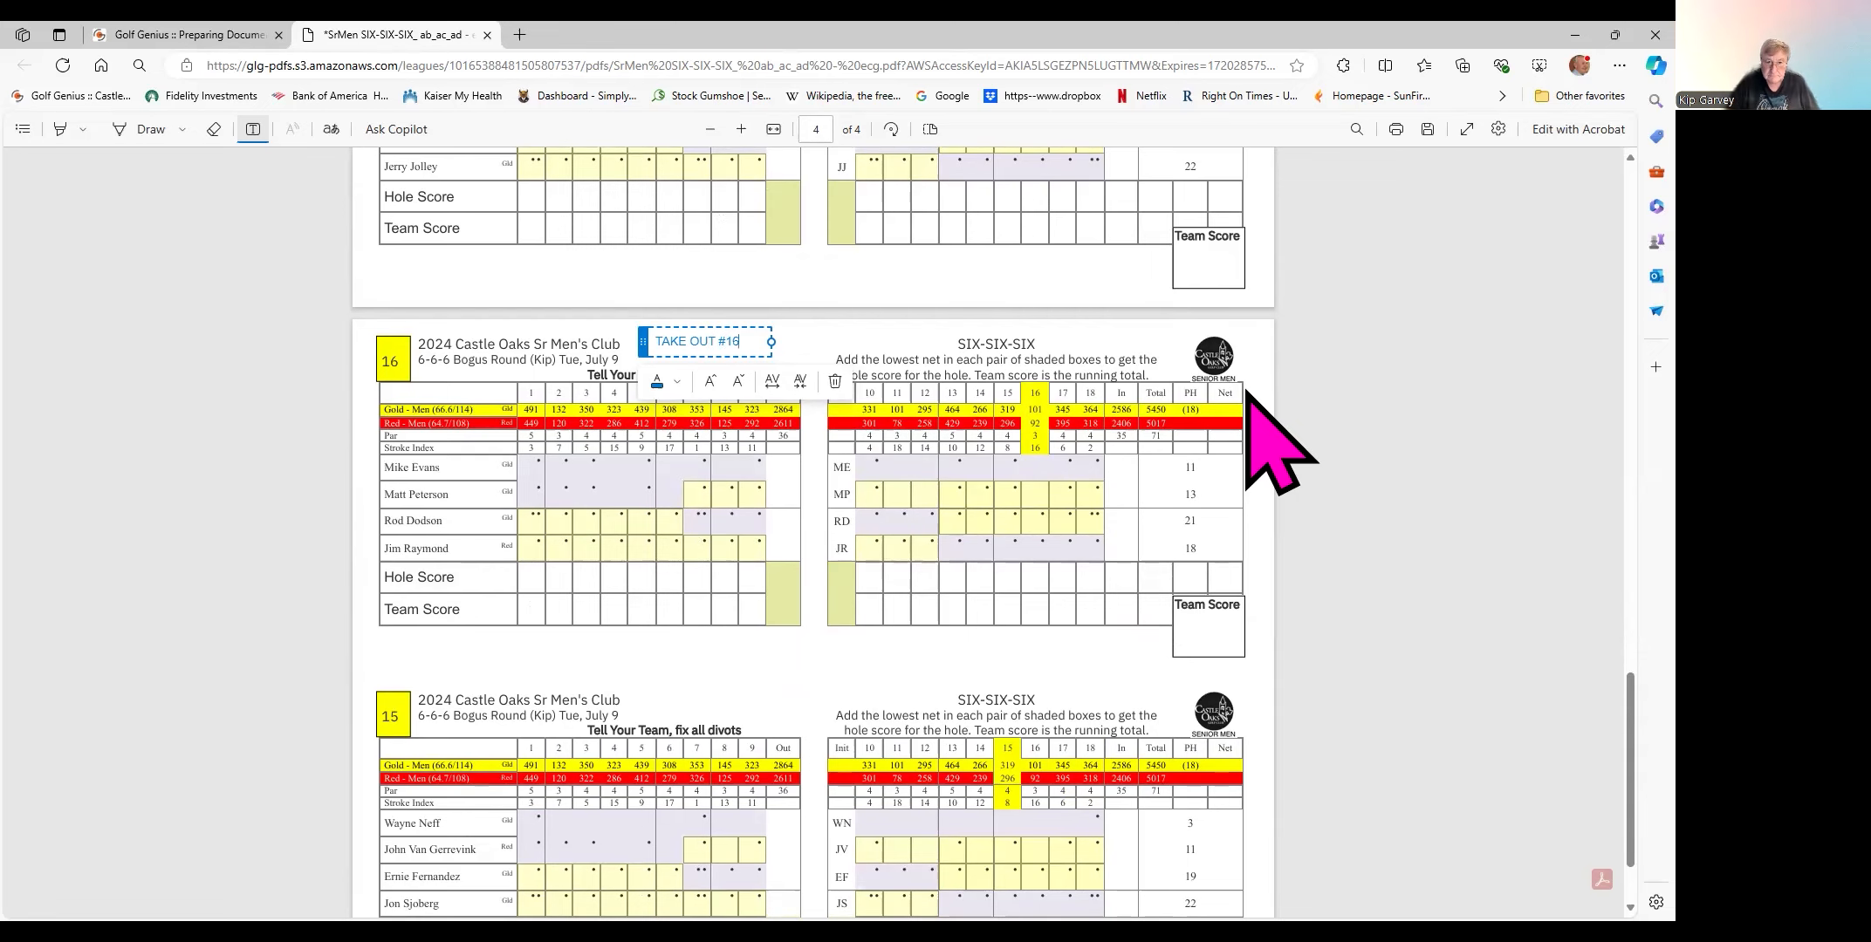
scroll(1326, 506, down, 2)
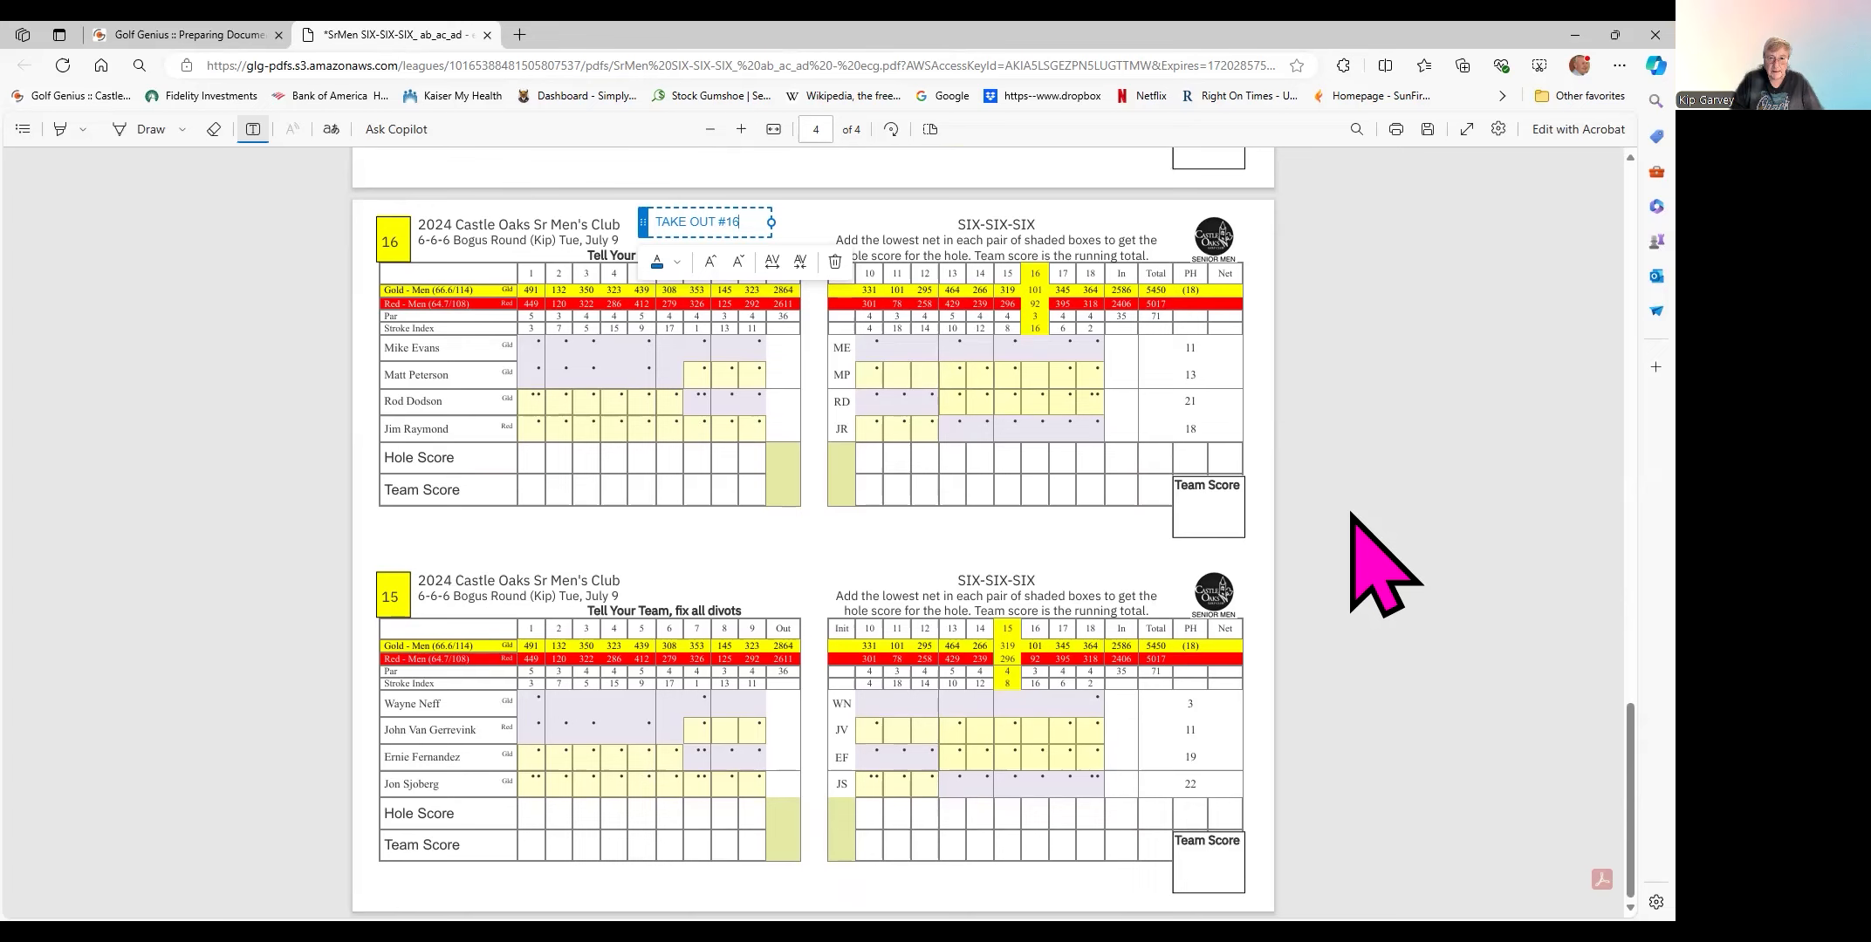
click(656, 581)
click(646, 582)
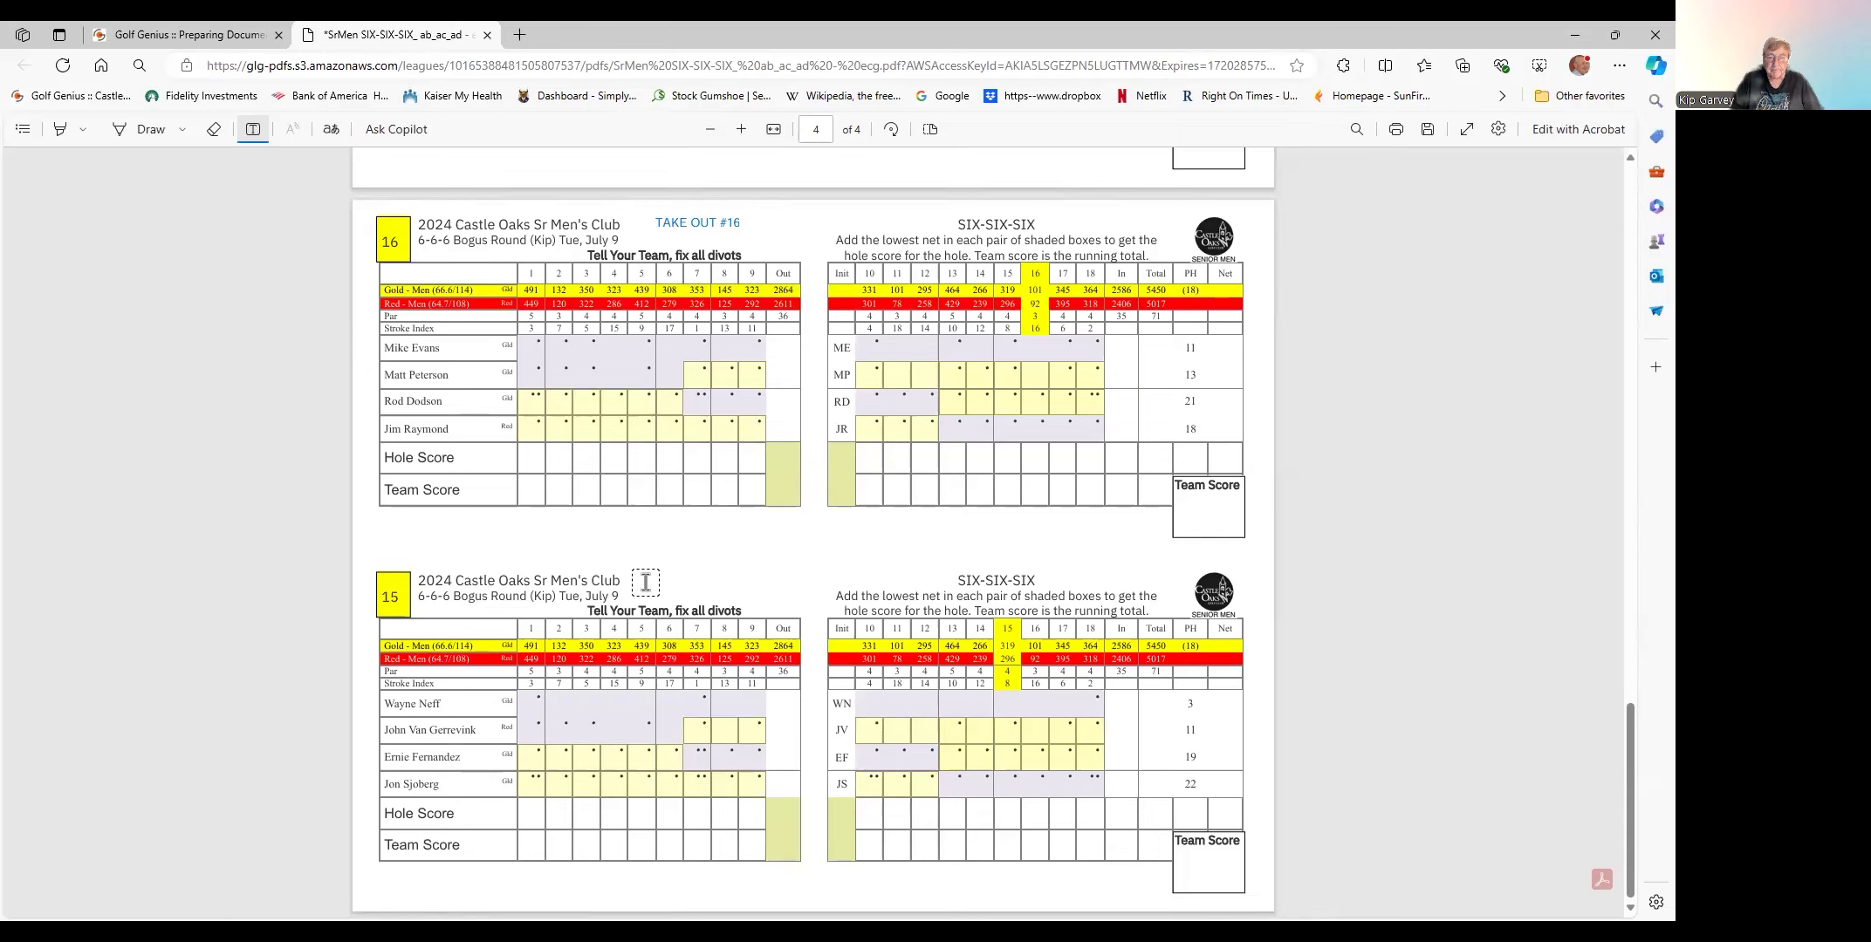
- Type 'PICK UP #2, #8, #11' into the note box above scorecard 15's title
click(646, 582)
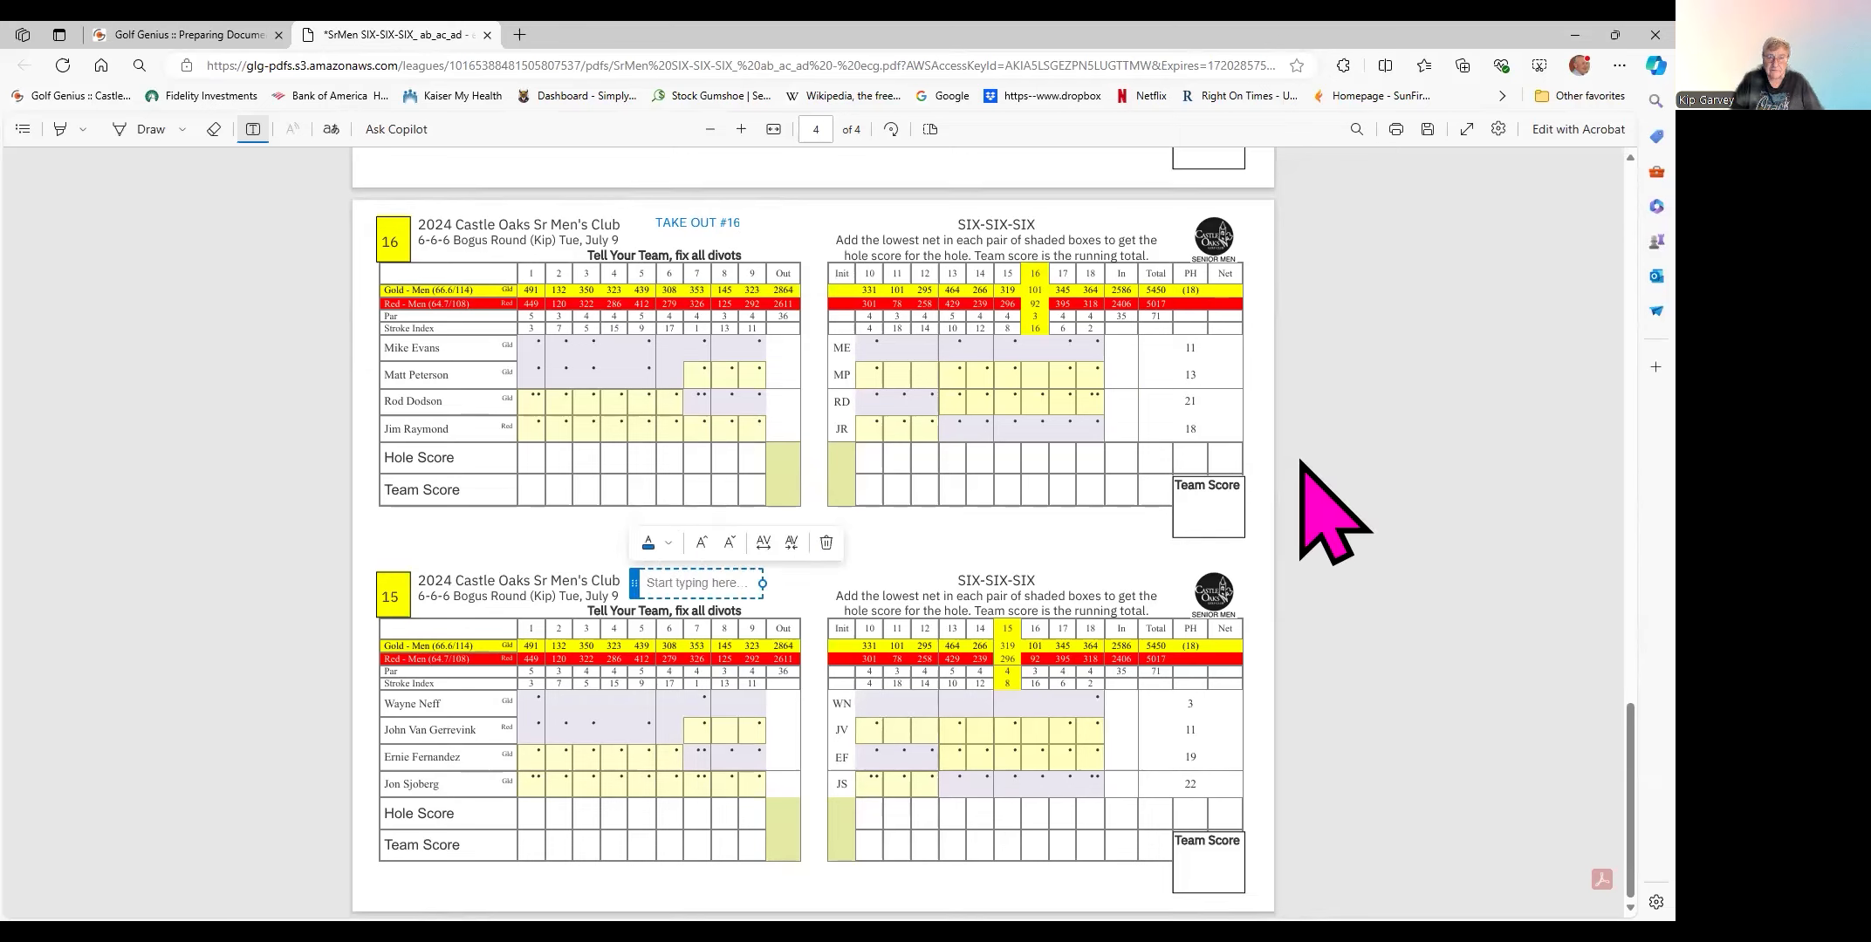
text(PICK UP #2, #8,)
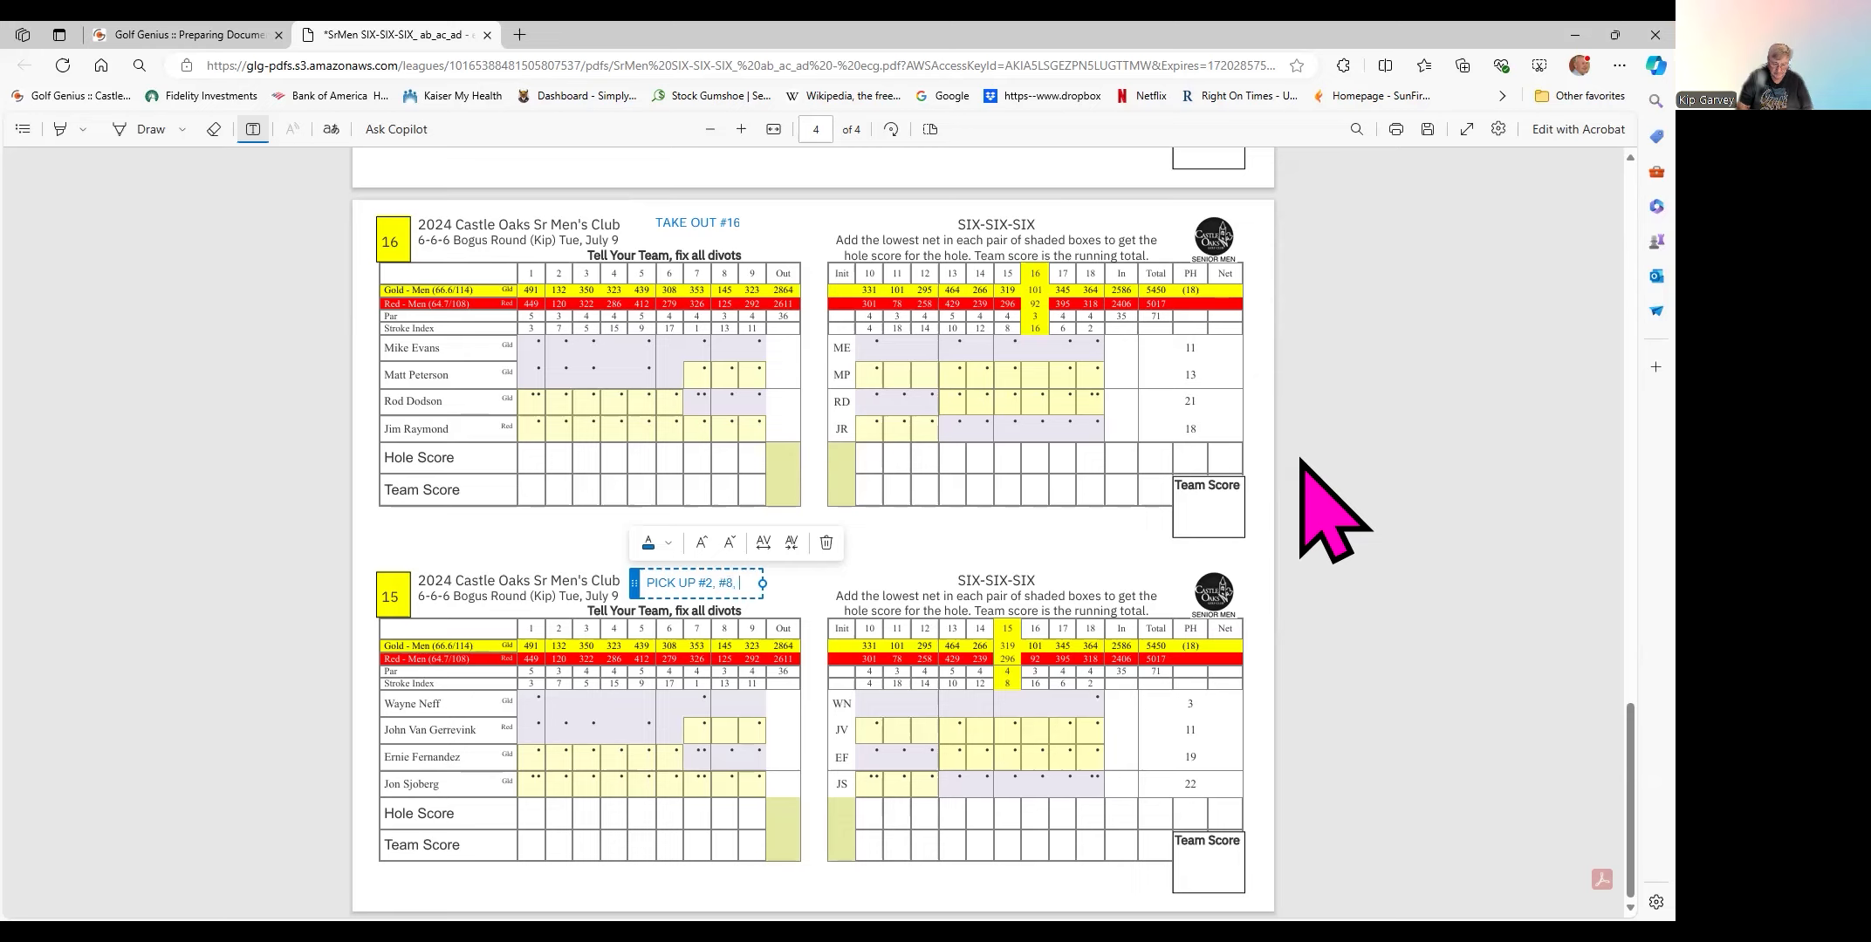
text(#11)
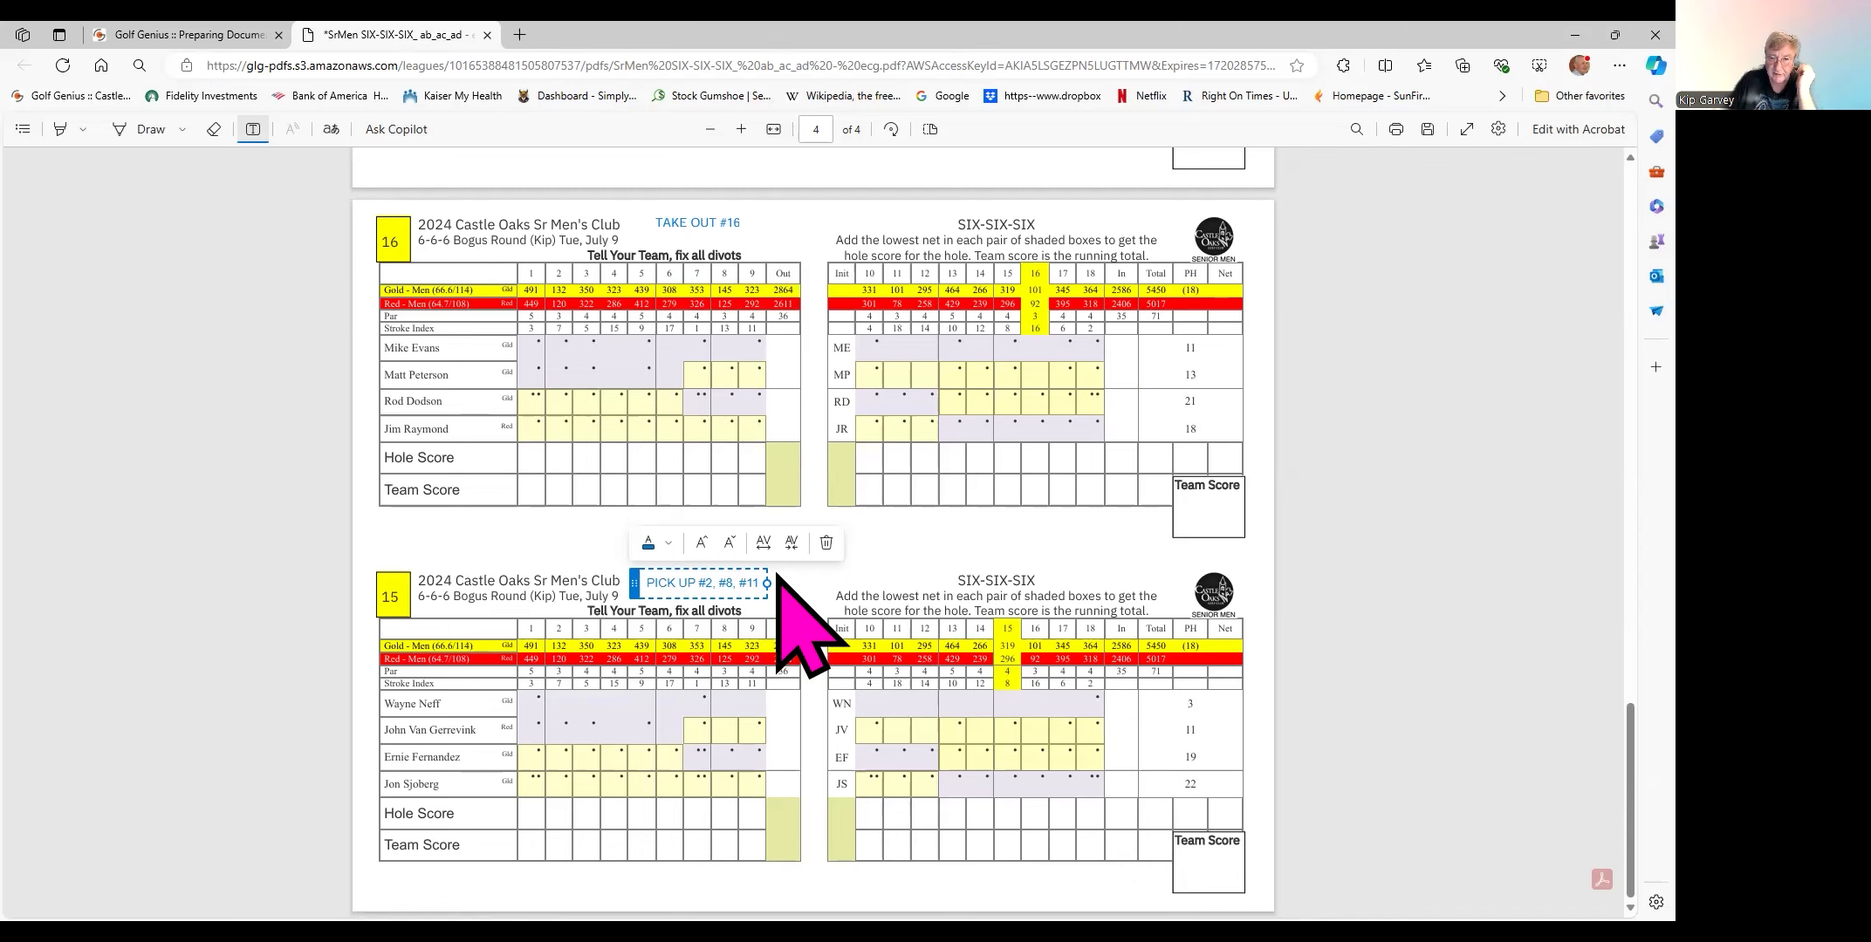
- On page 1, paste the note 'TAKE OUT #2,#8,#11' onto scorecard 1A's header and commit it
scroll(1413, 712, up, 2)
scroll(1414, 711, down, 2)
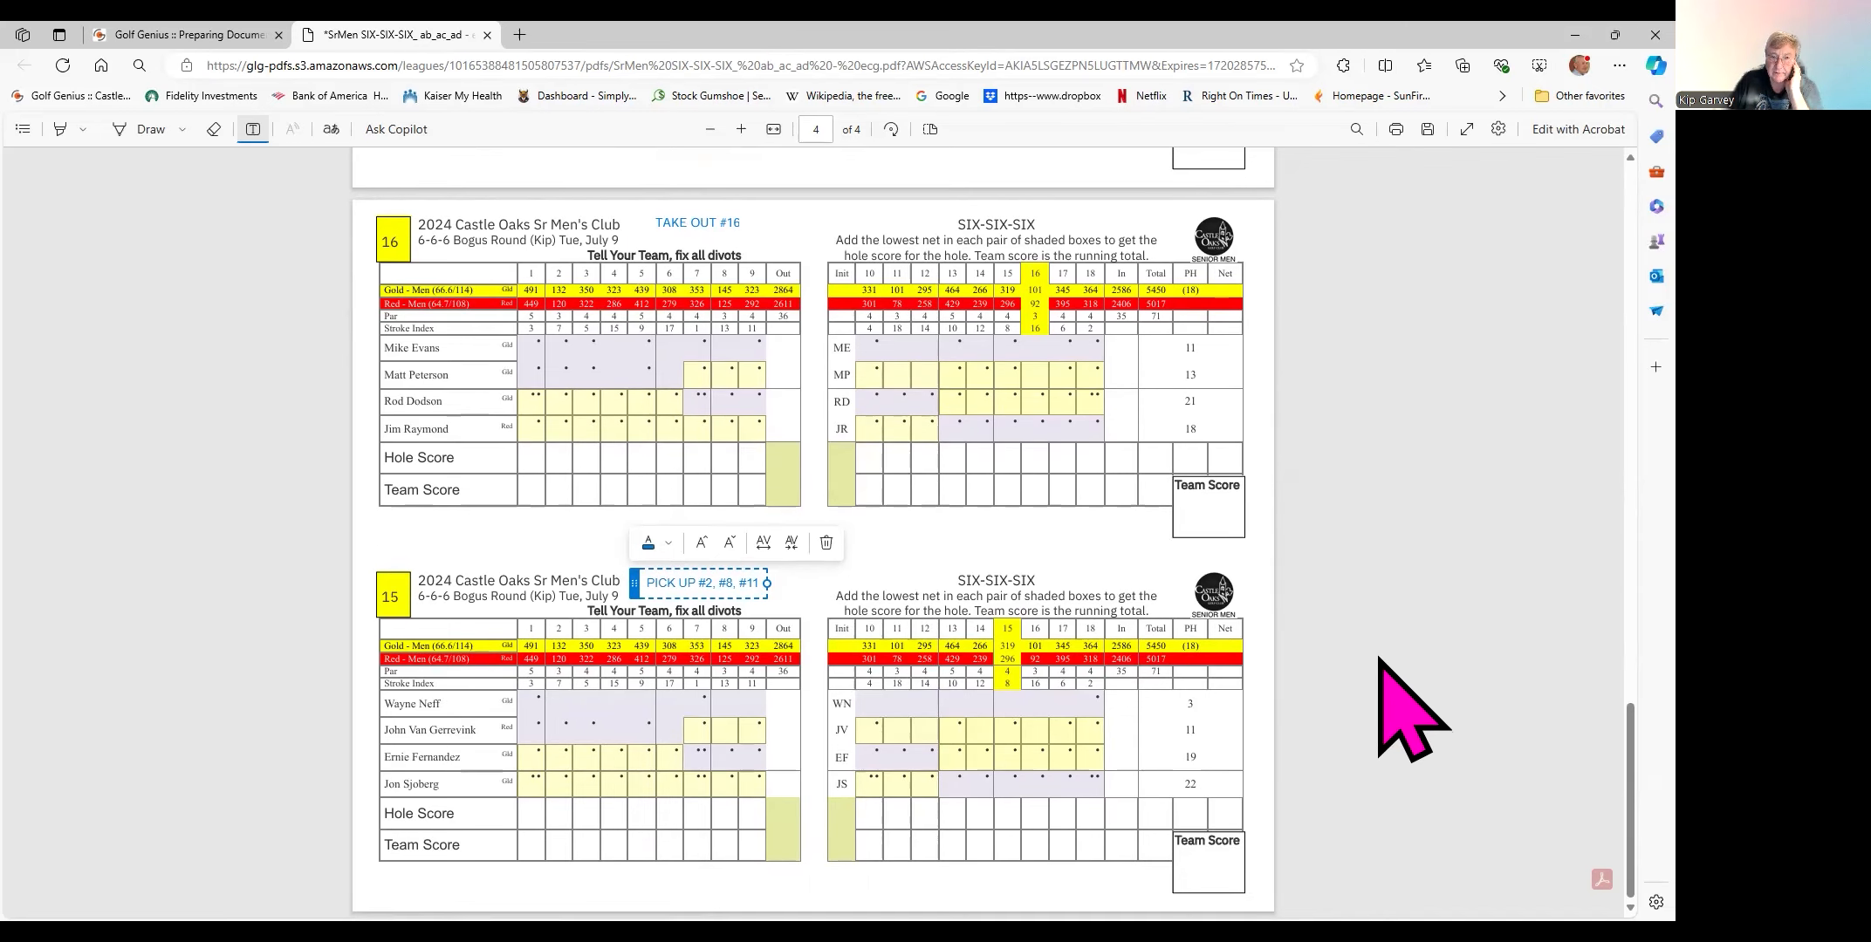
scroll(1412, 708, up, 1)
scroll(1413, 711, up, 9)
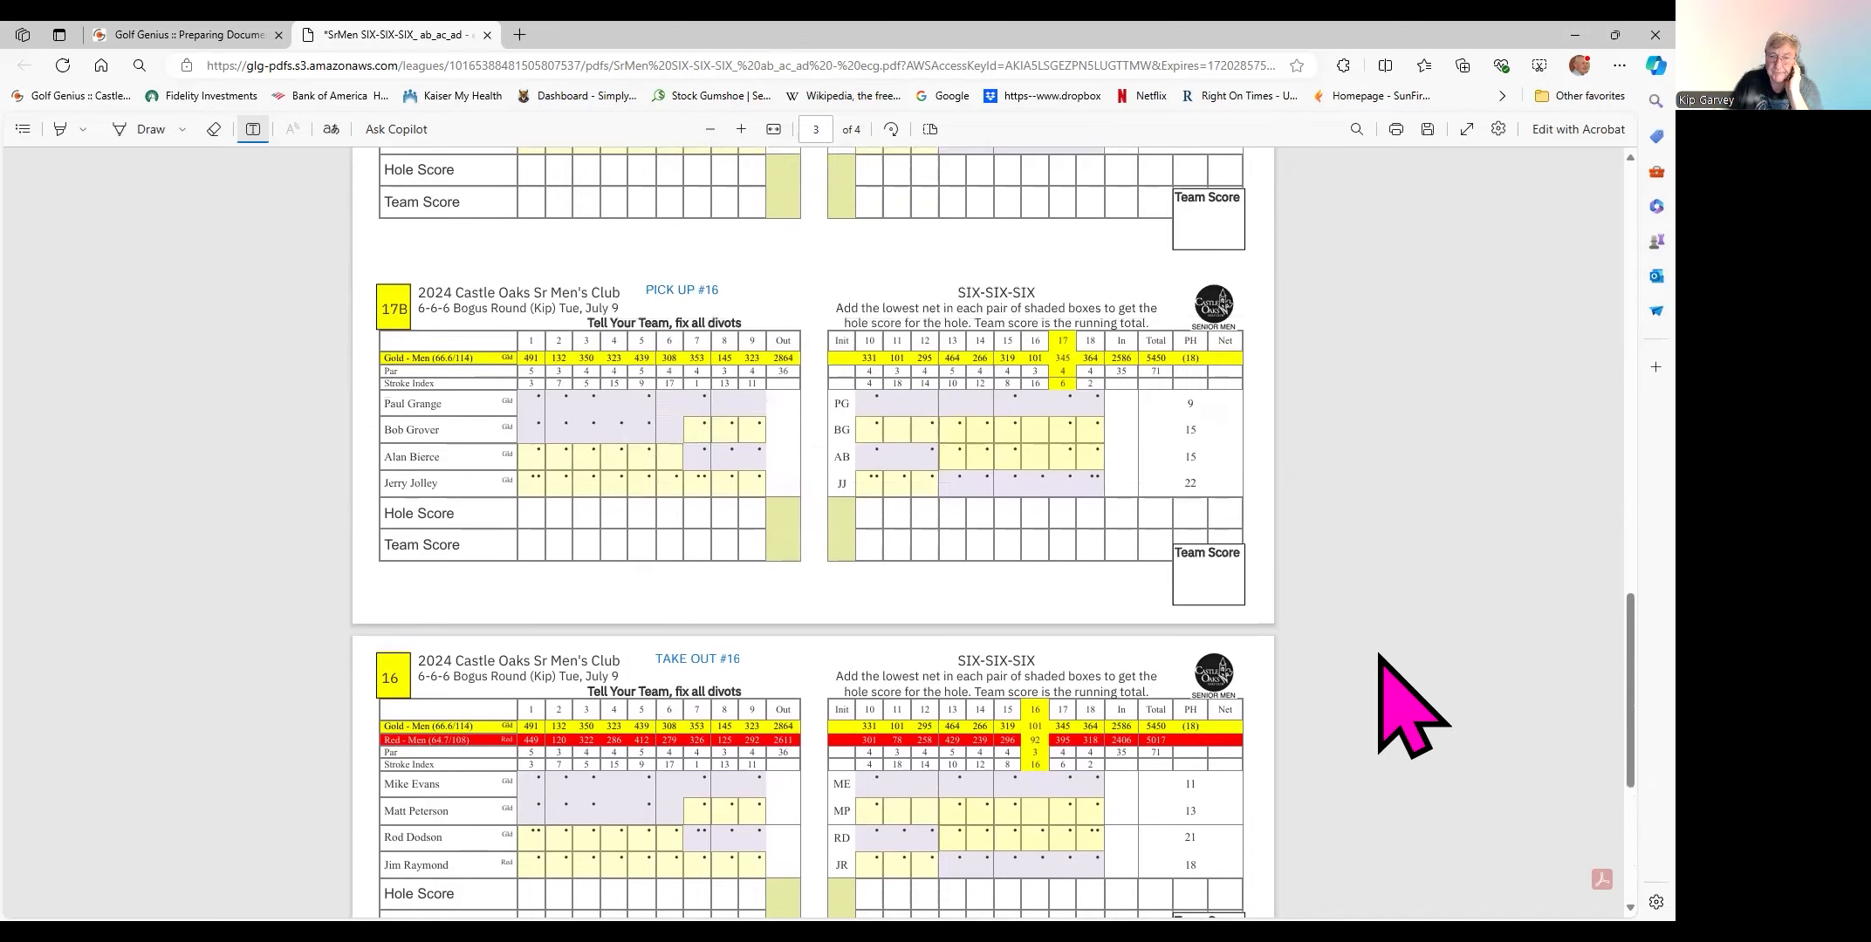
scroll(1414, 711, up, 6)
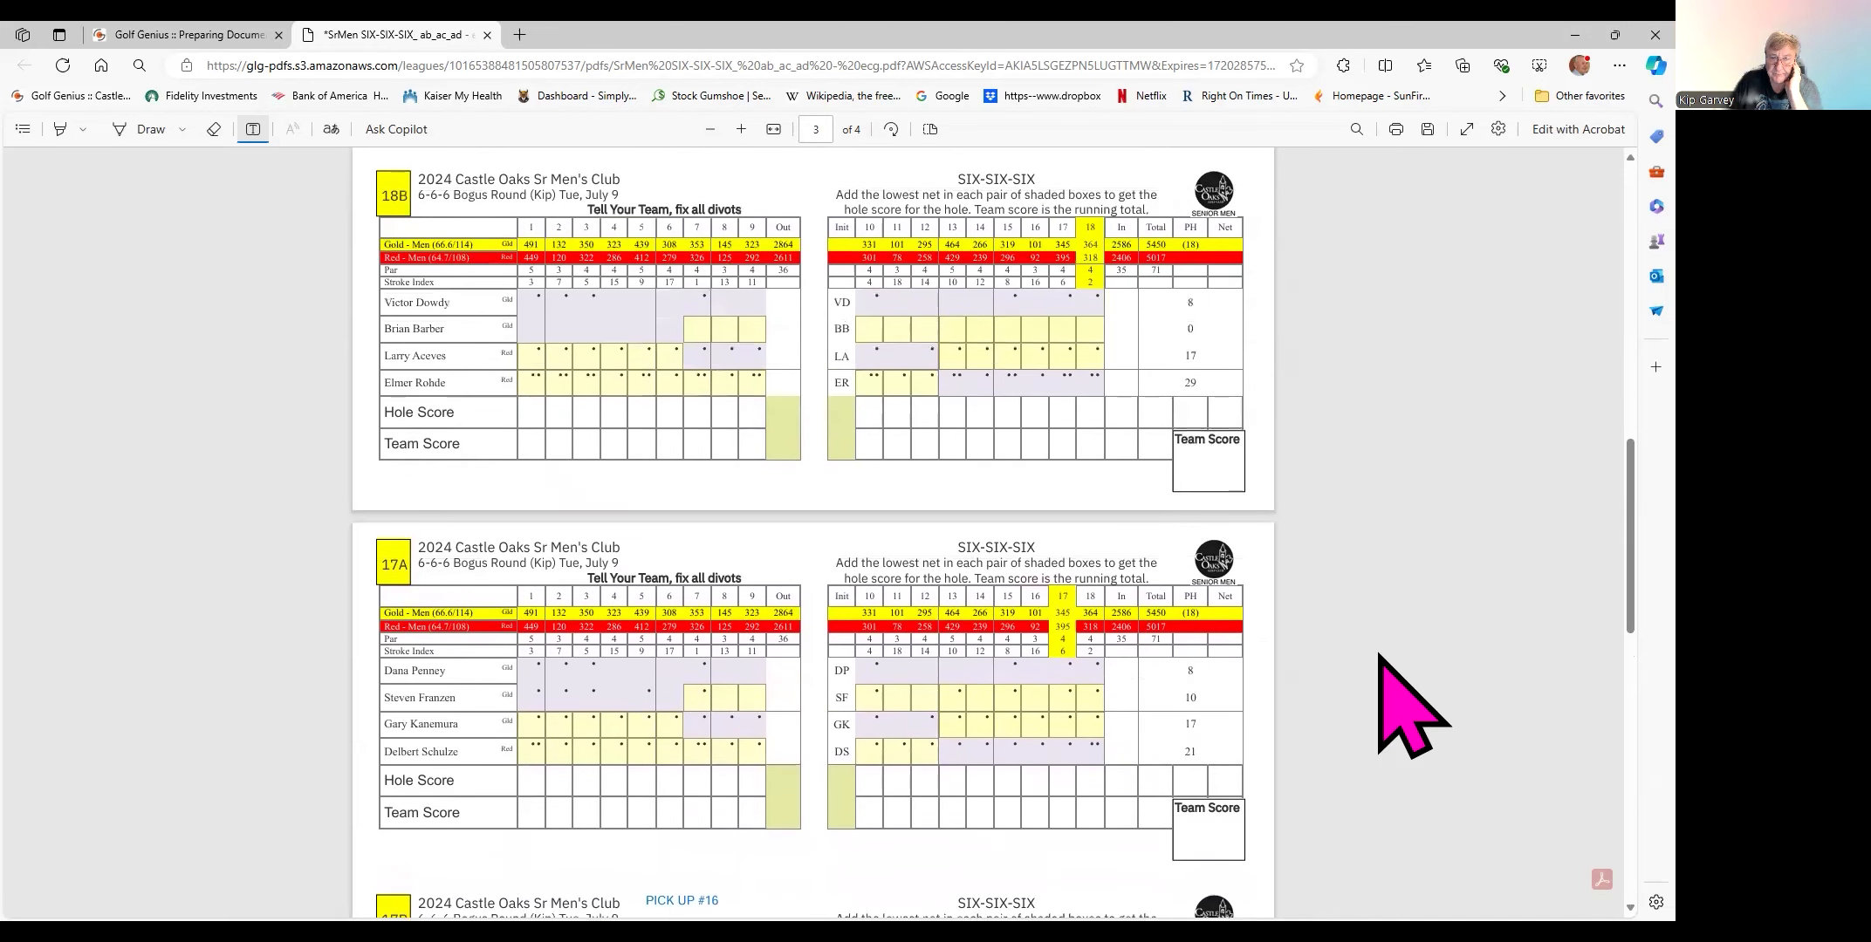
scroll(1413, 712, up, 8)
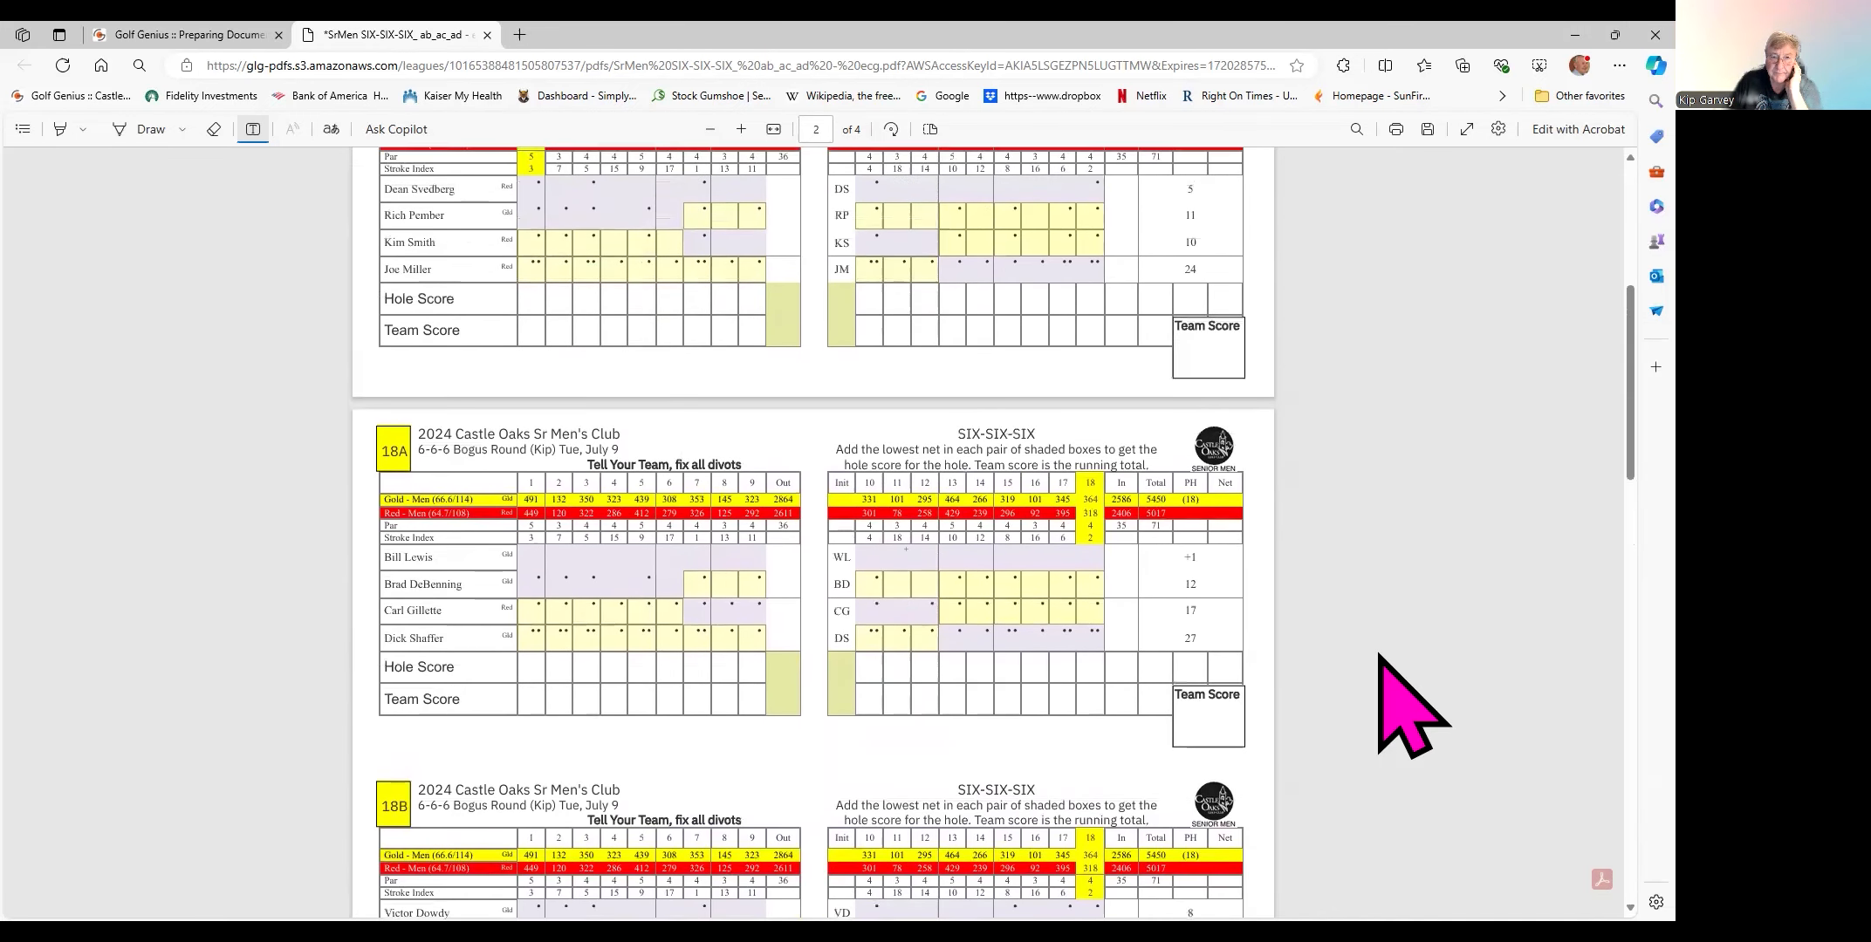
scroll(1414, 711, up, 2)
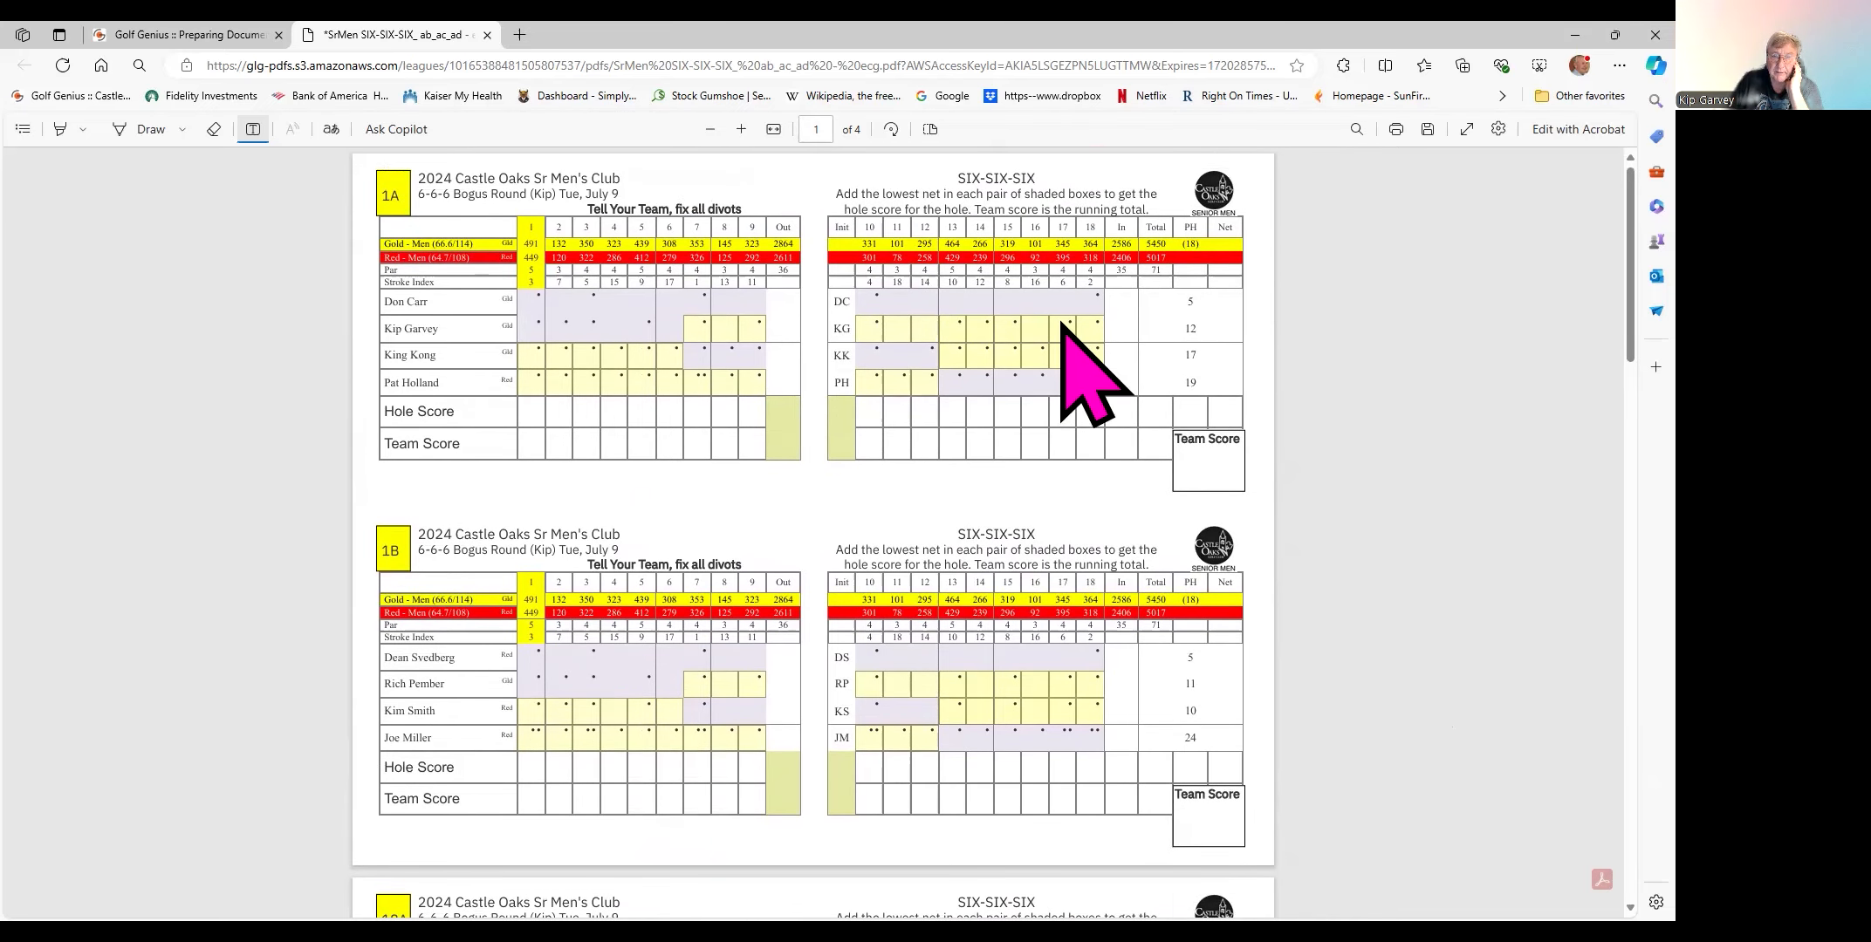
click(644, 177)
text(TAKE OUT #2.#8.#11)
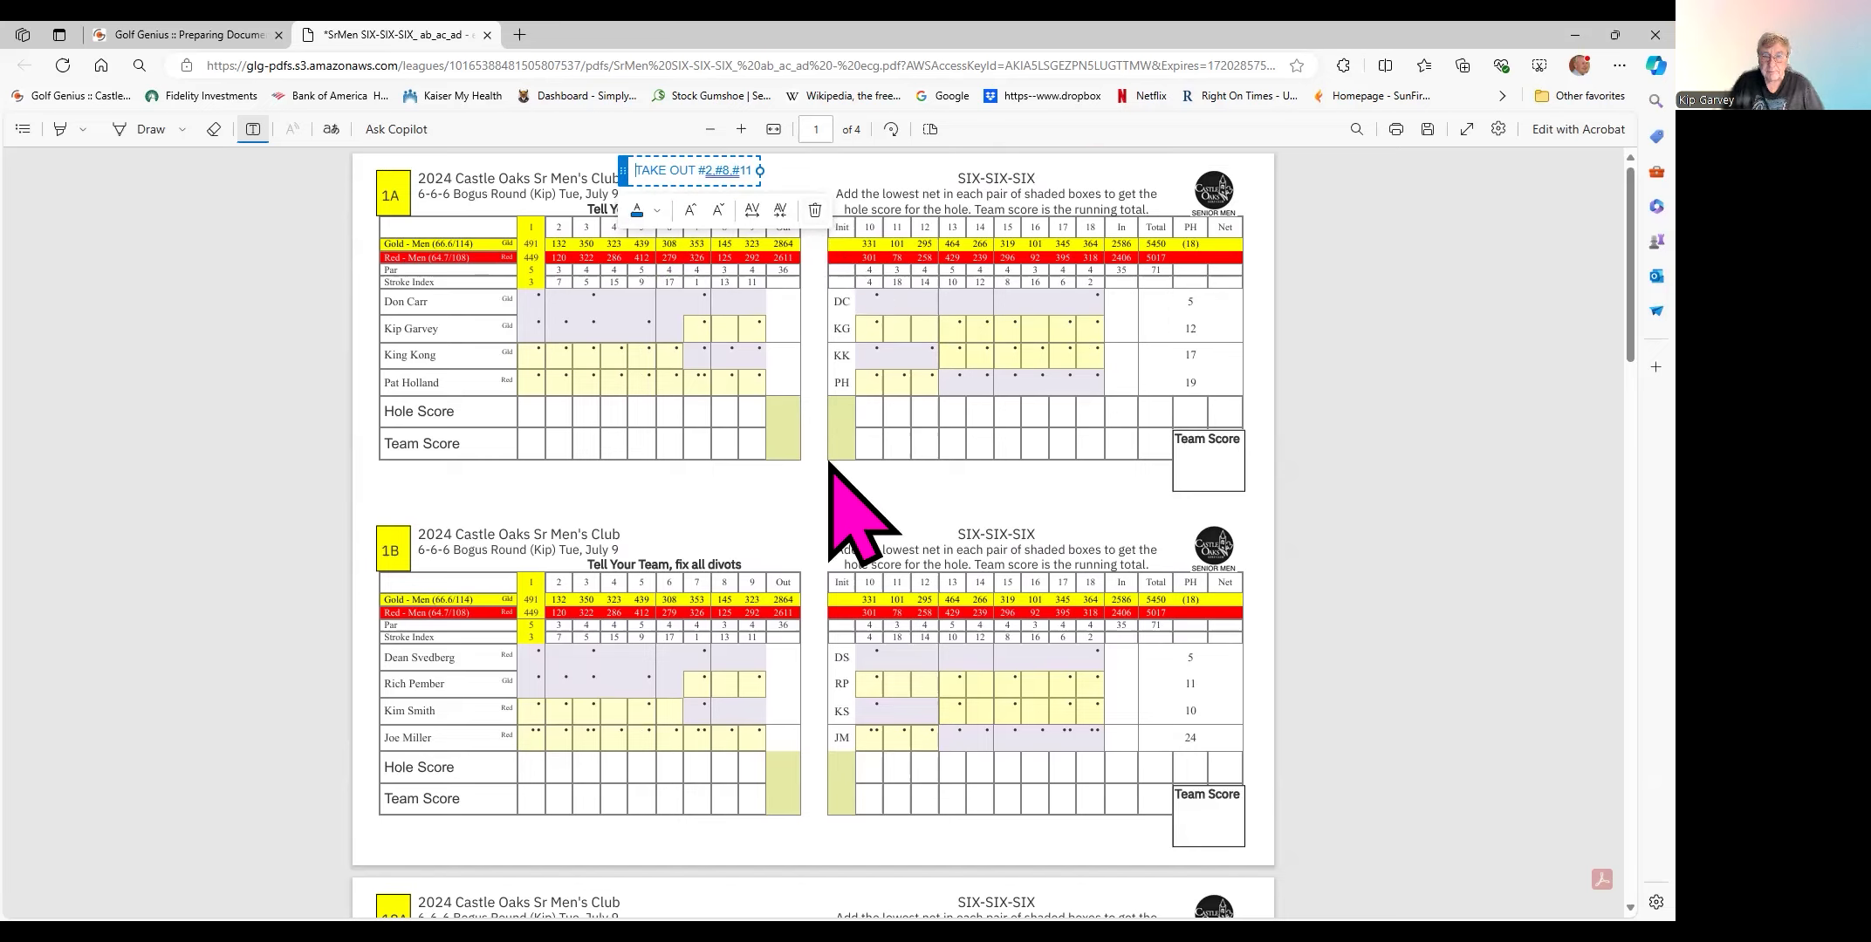
click(786, 496)
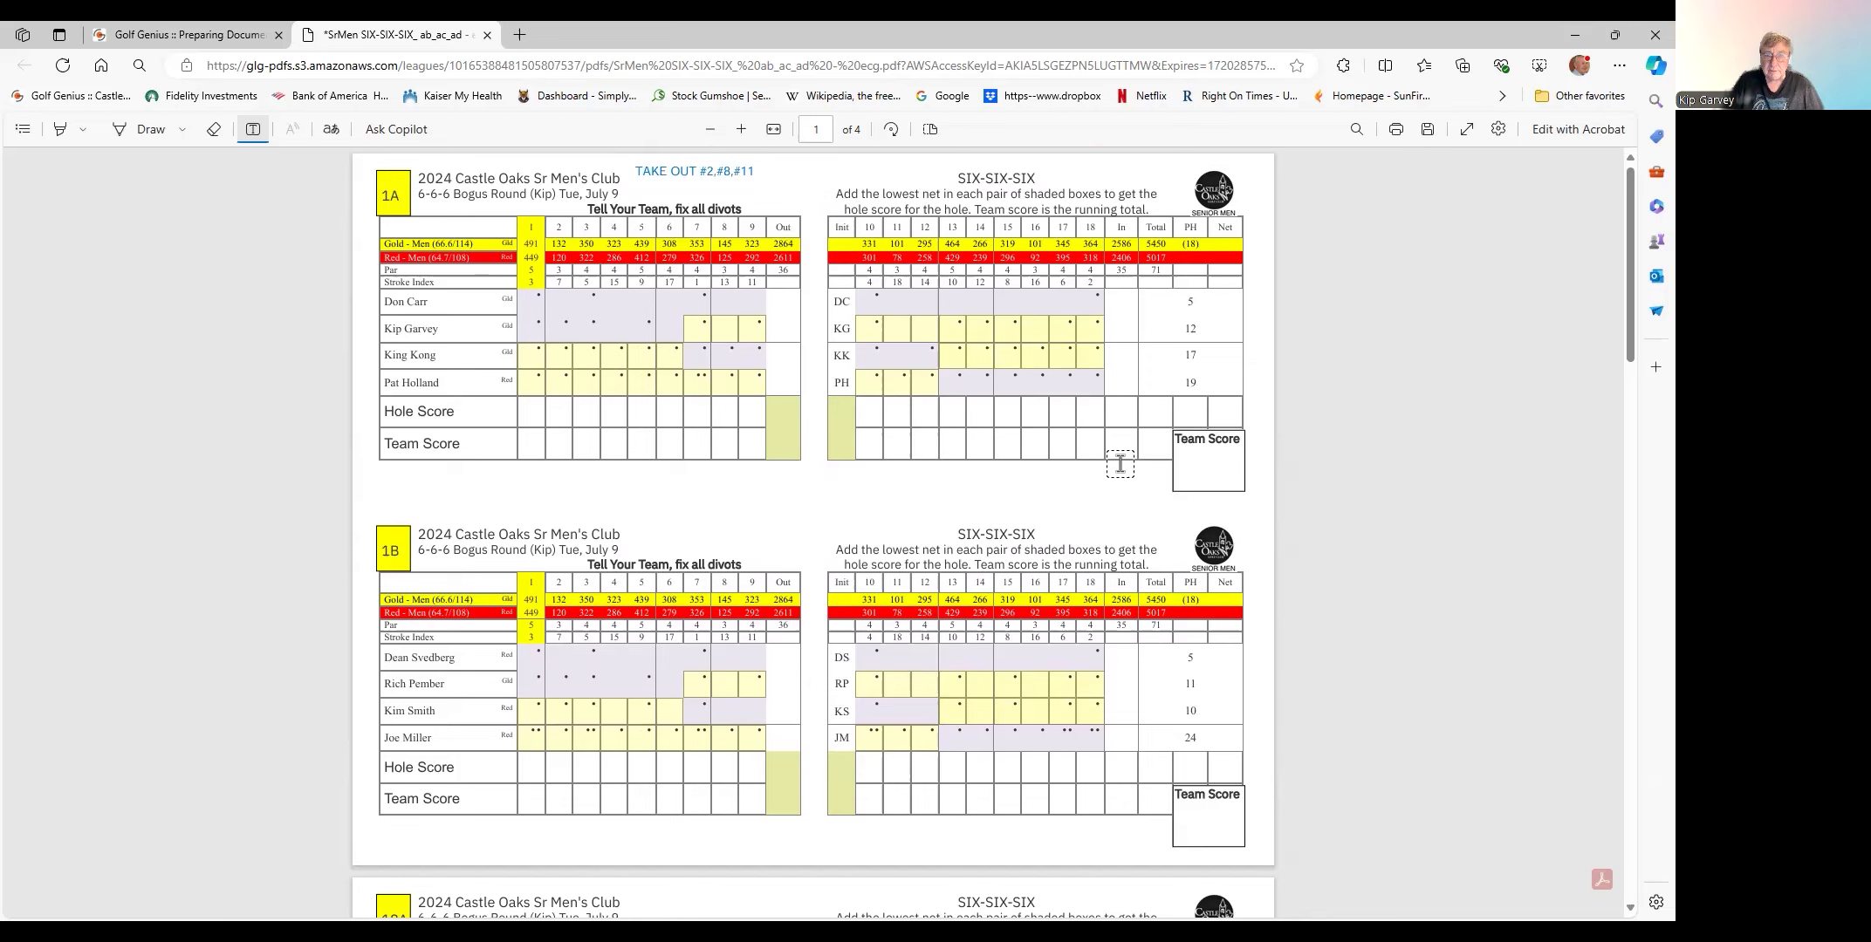
- Scroll through the annotated scorecards to check the notes
scroll(1361, 515, down, 3)
scroll(1364, 505, down, 6)
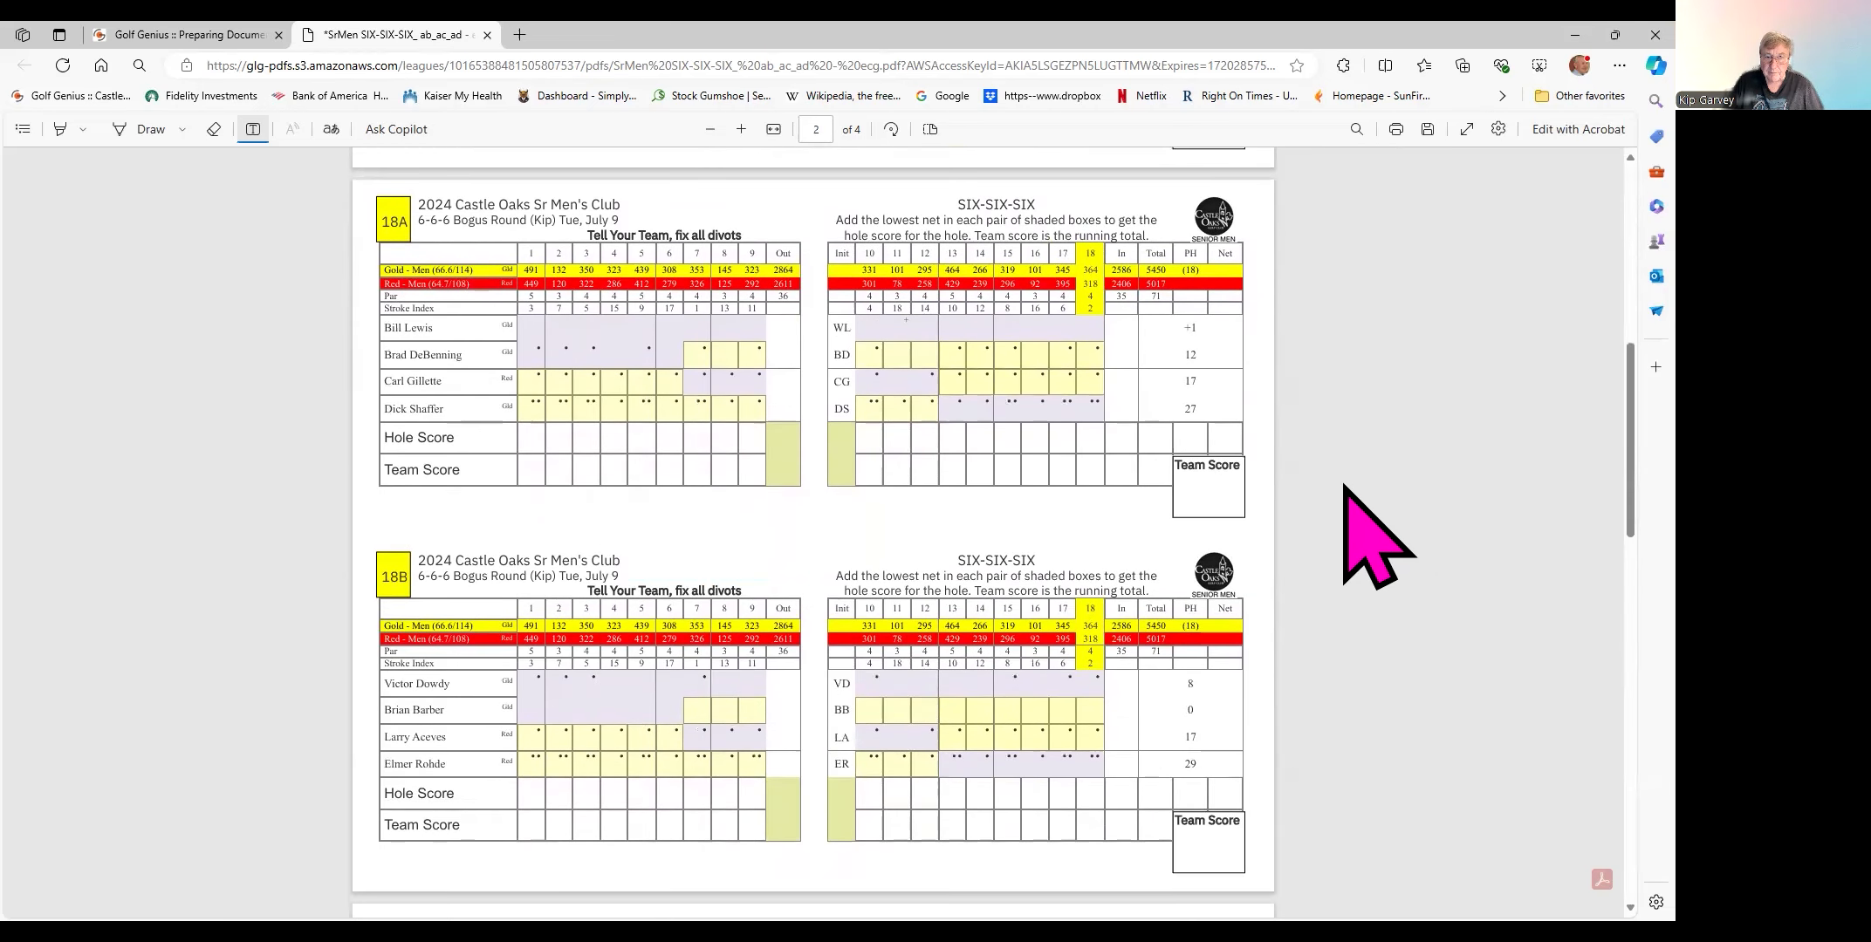
scroll(1336, 477, down, 5)
scroll(1365, 524, down, 2)
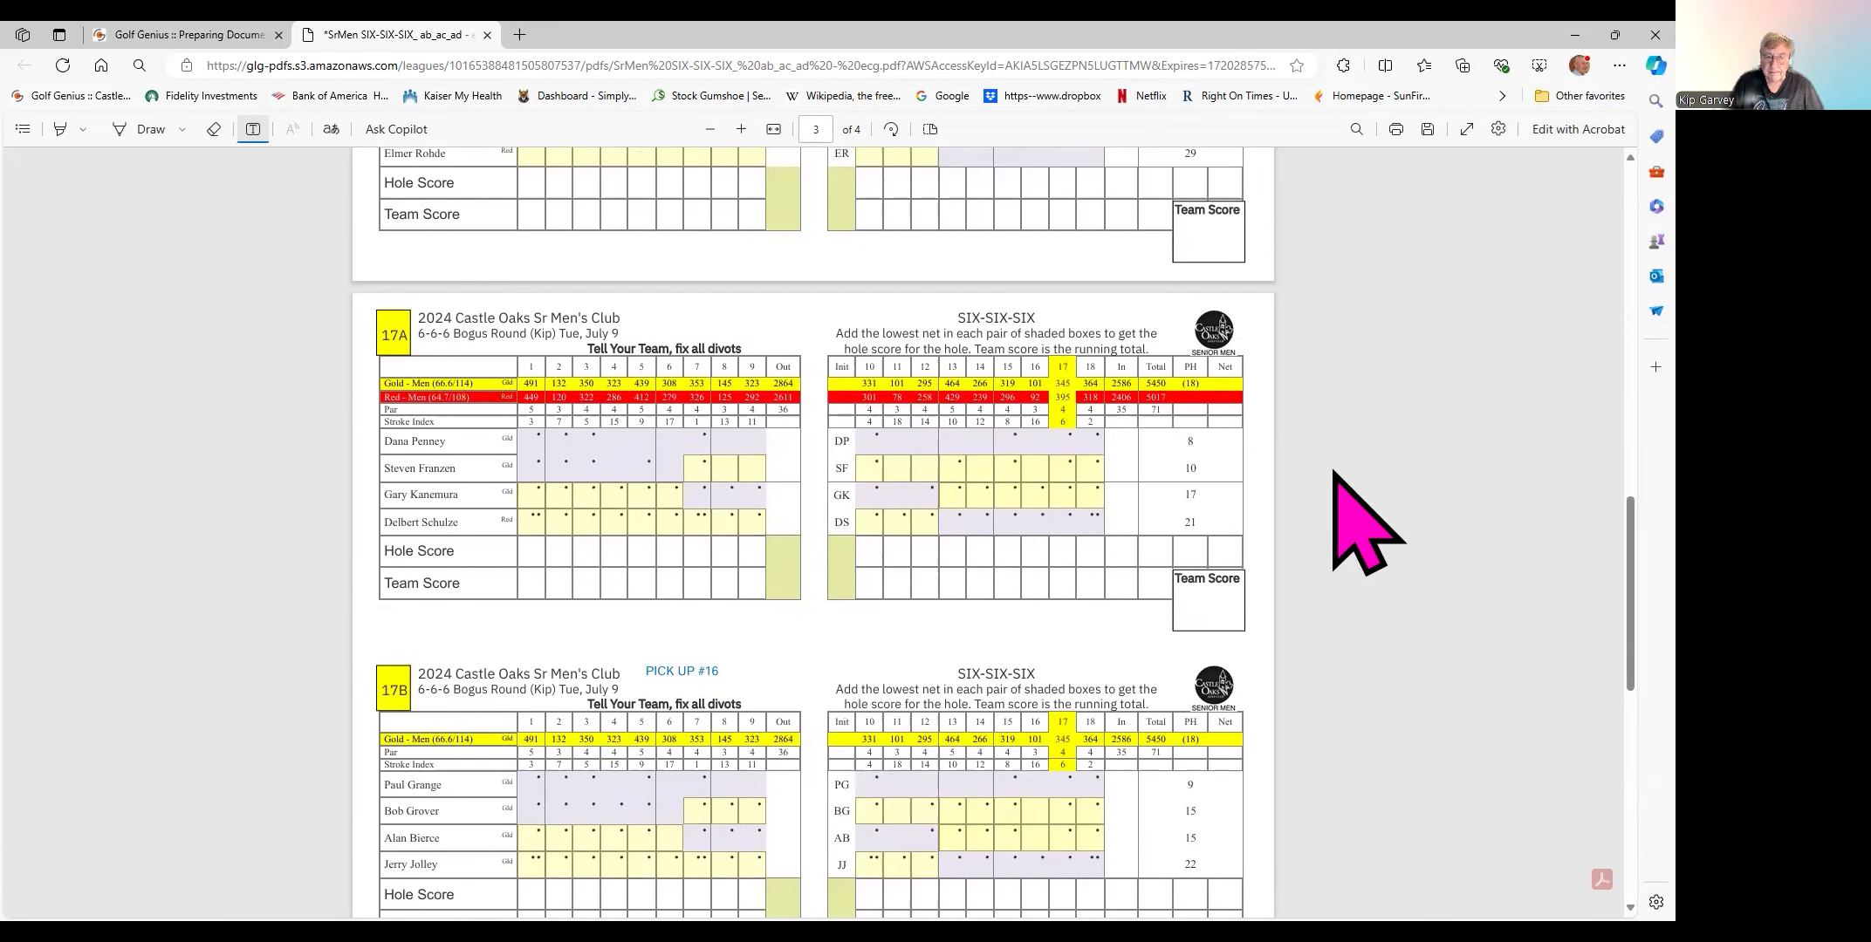
scroll(1333, 472, up, 20)
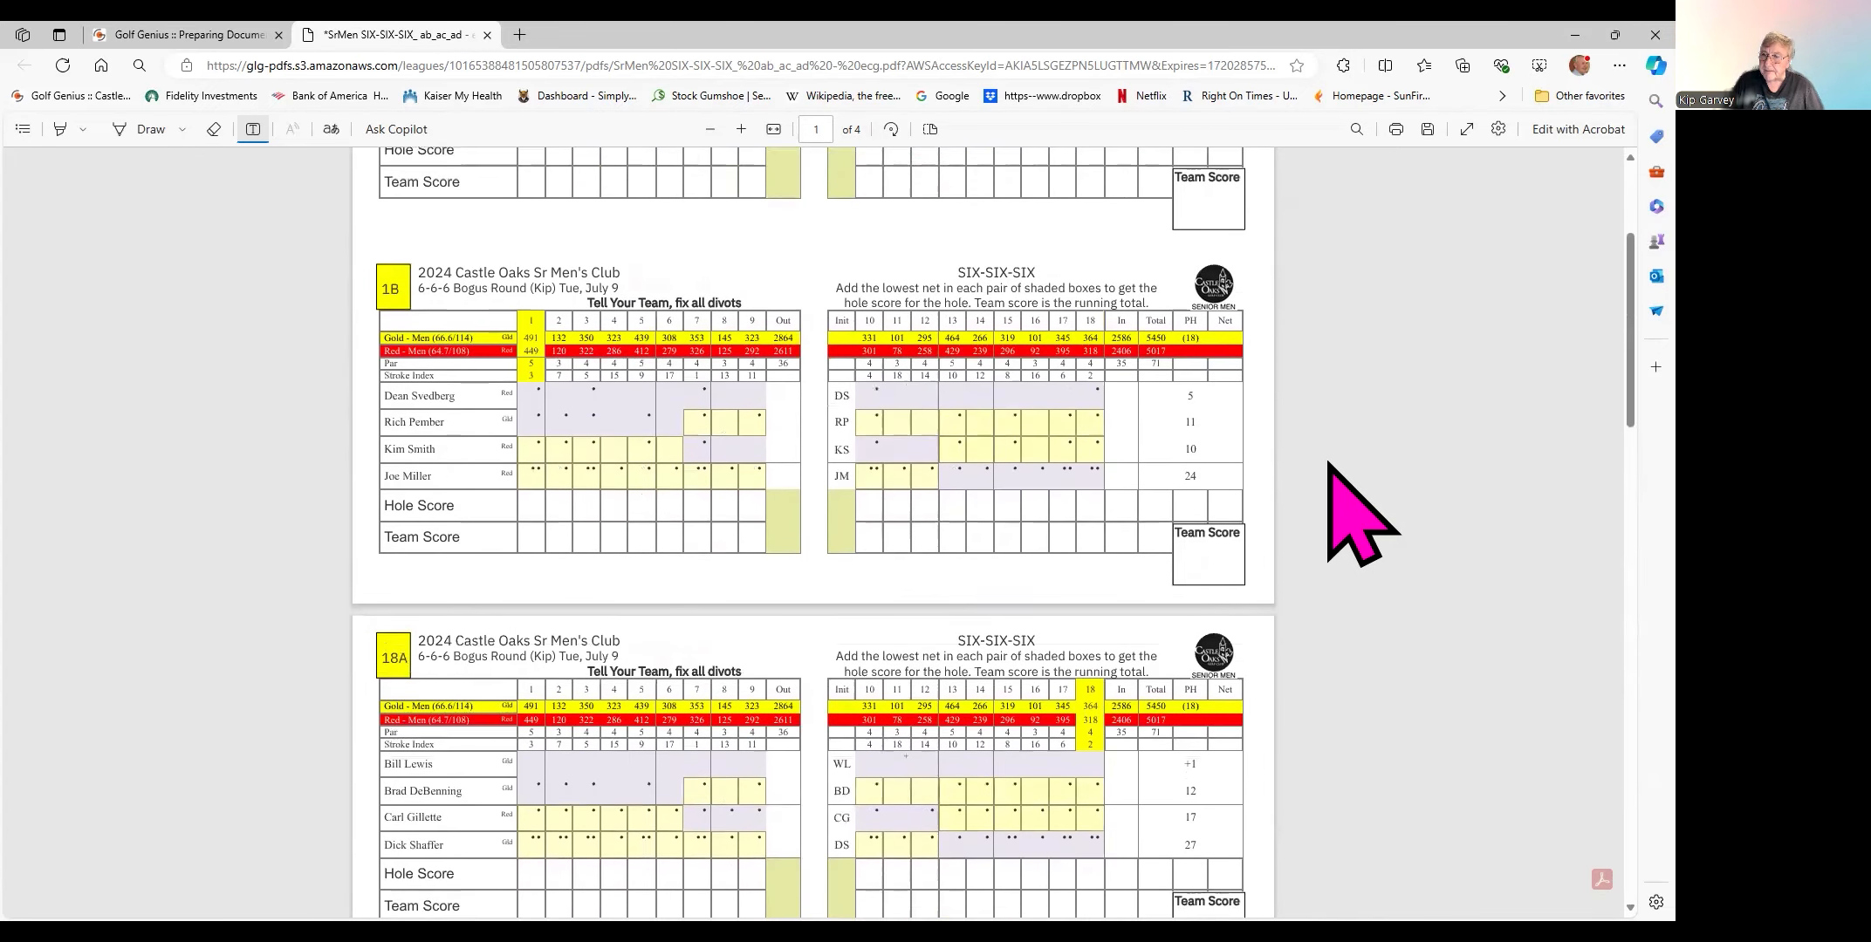
scroll(1328, 464, up, 3)
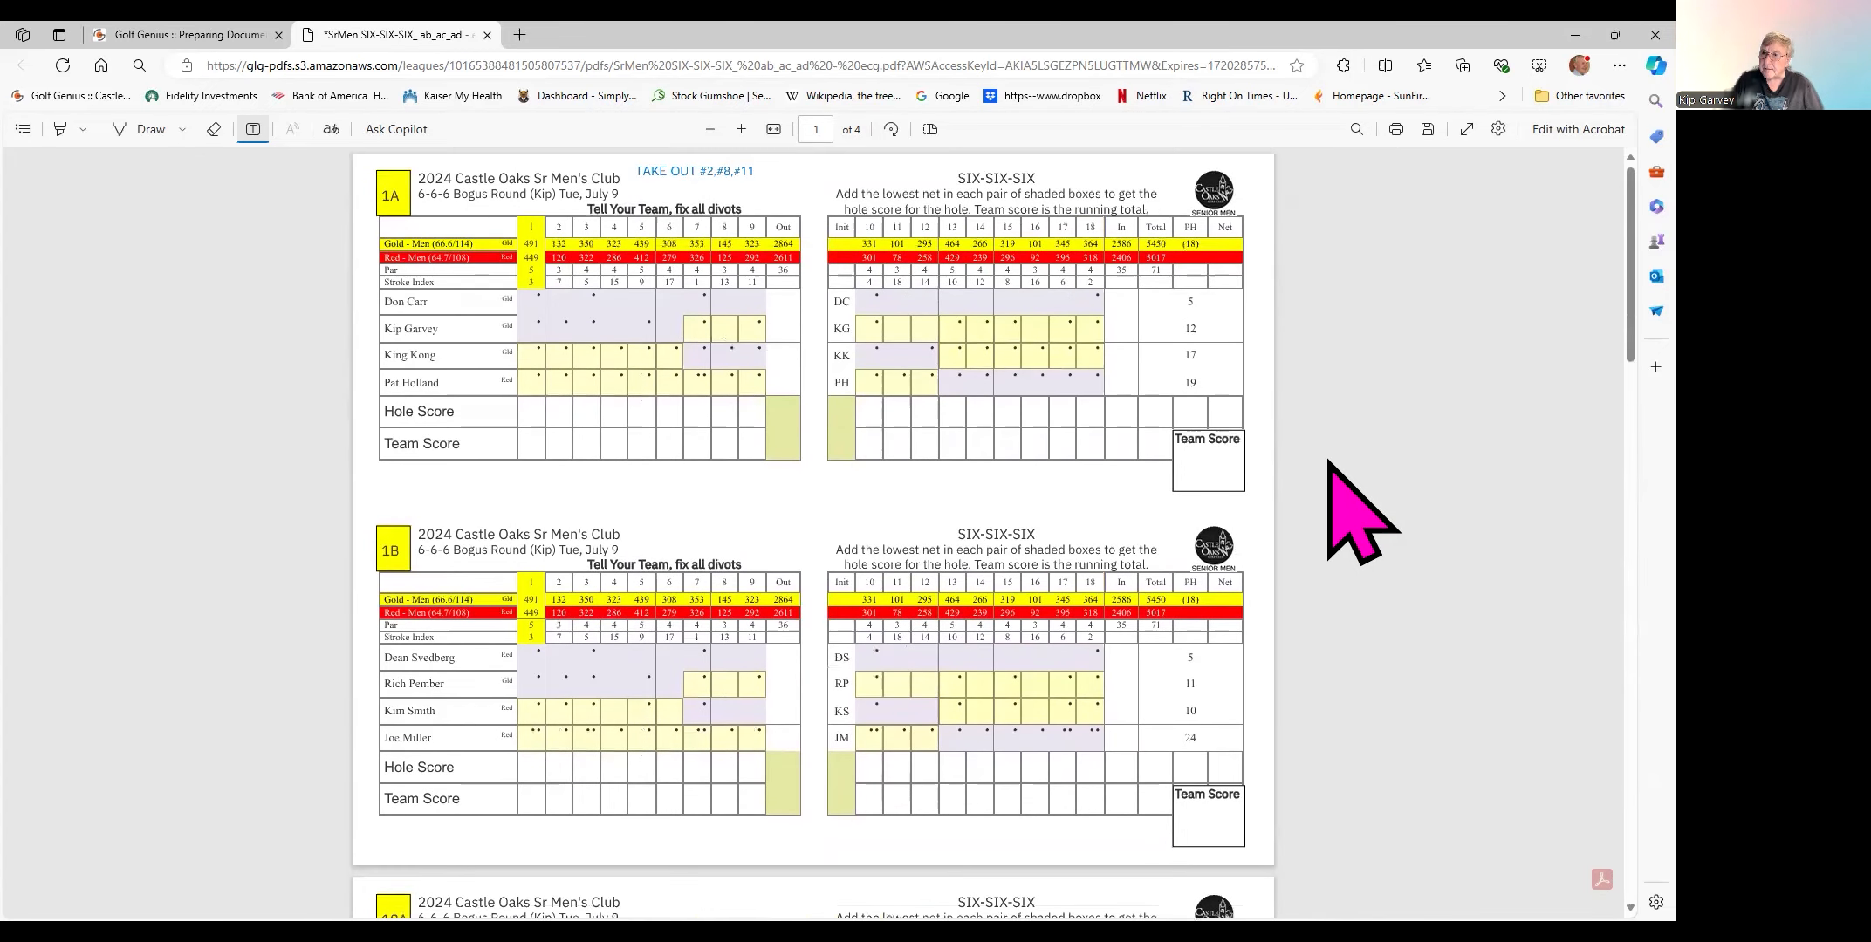
- Print the annotated scorecards as 2 copies with Collate turned off
click(1396, 129)
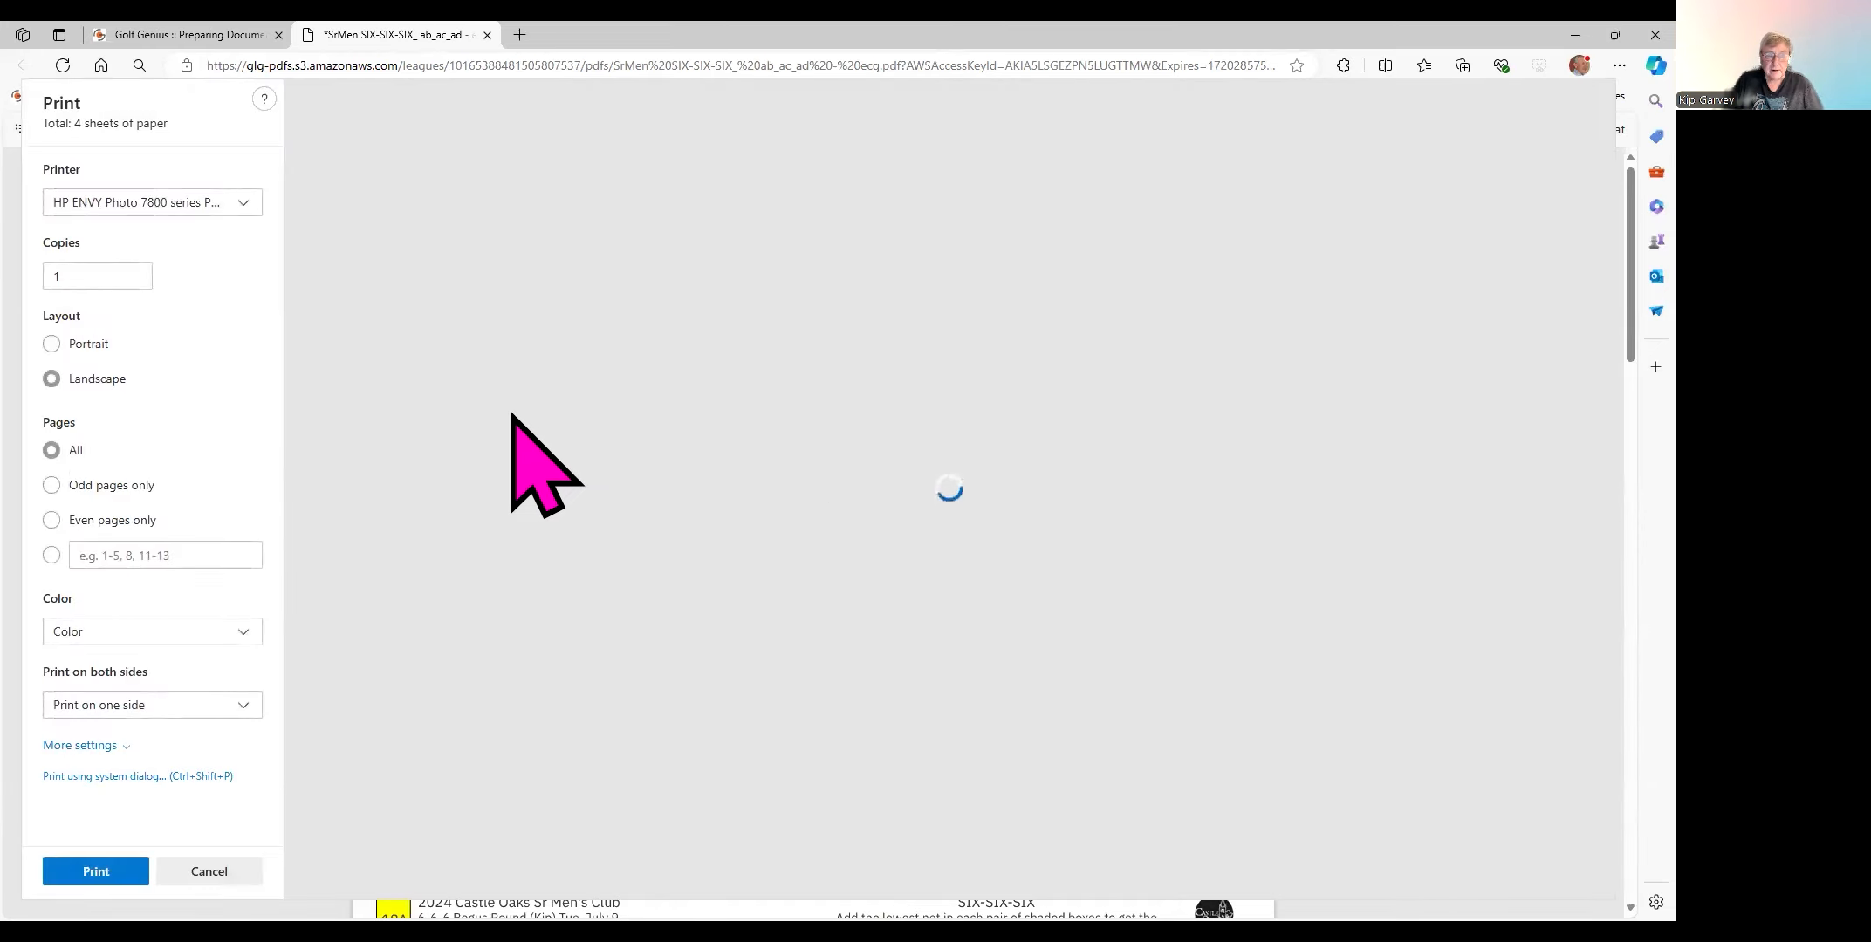
click(135, 272)
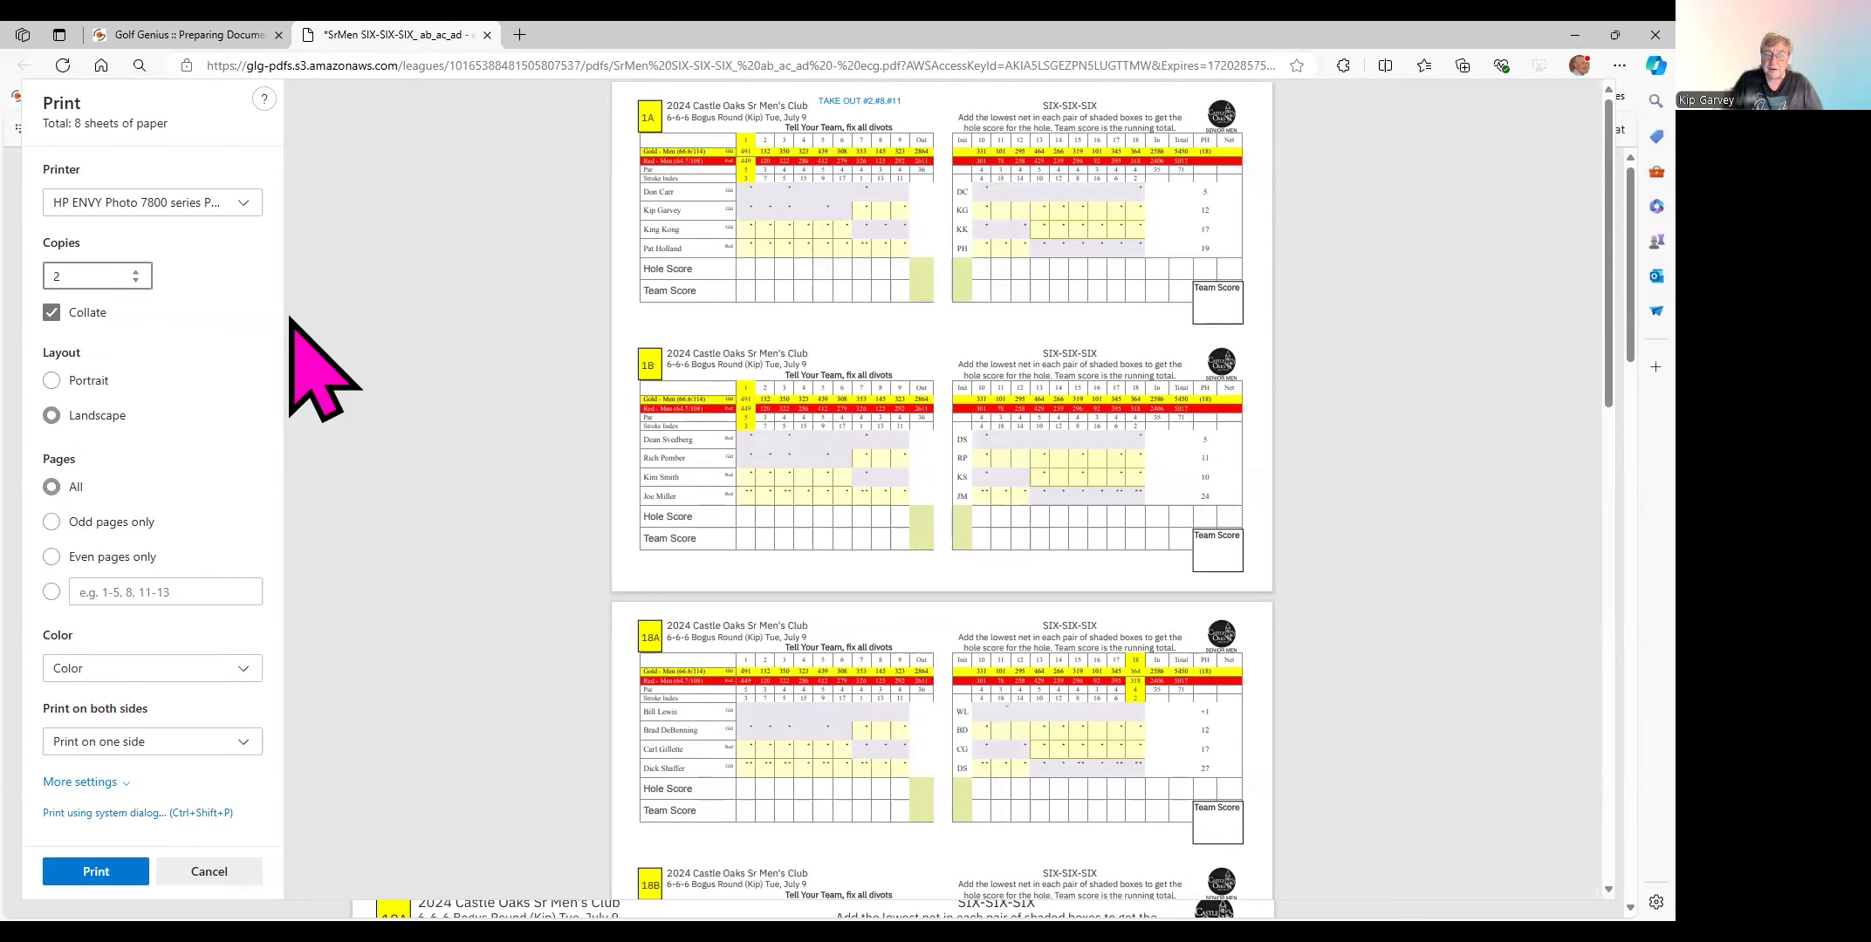
click(52, 313)
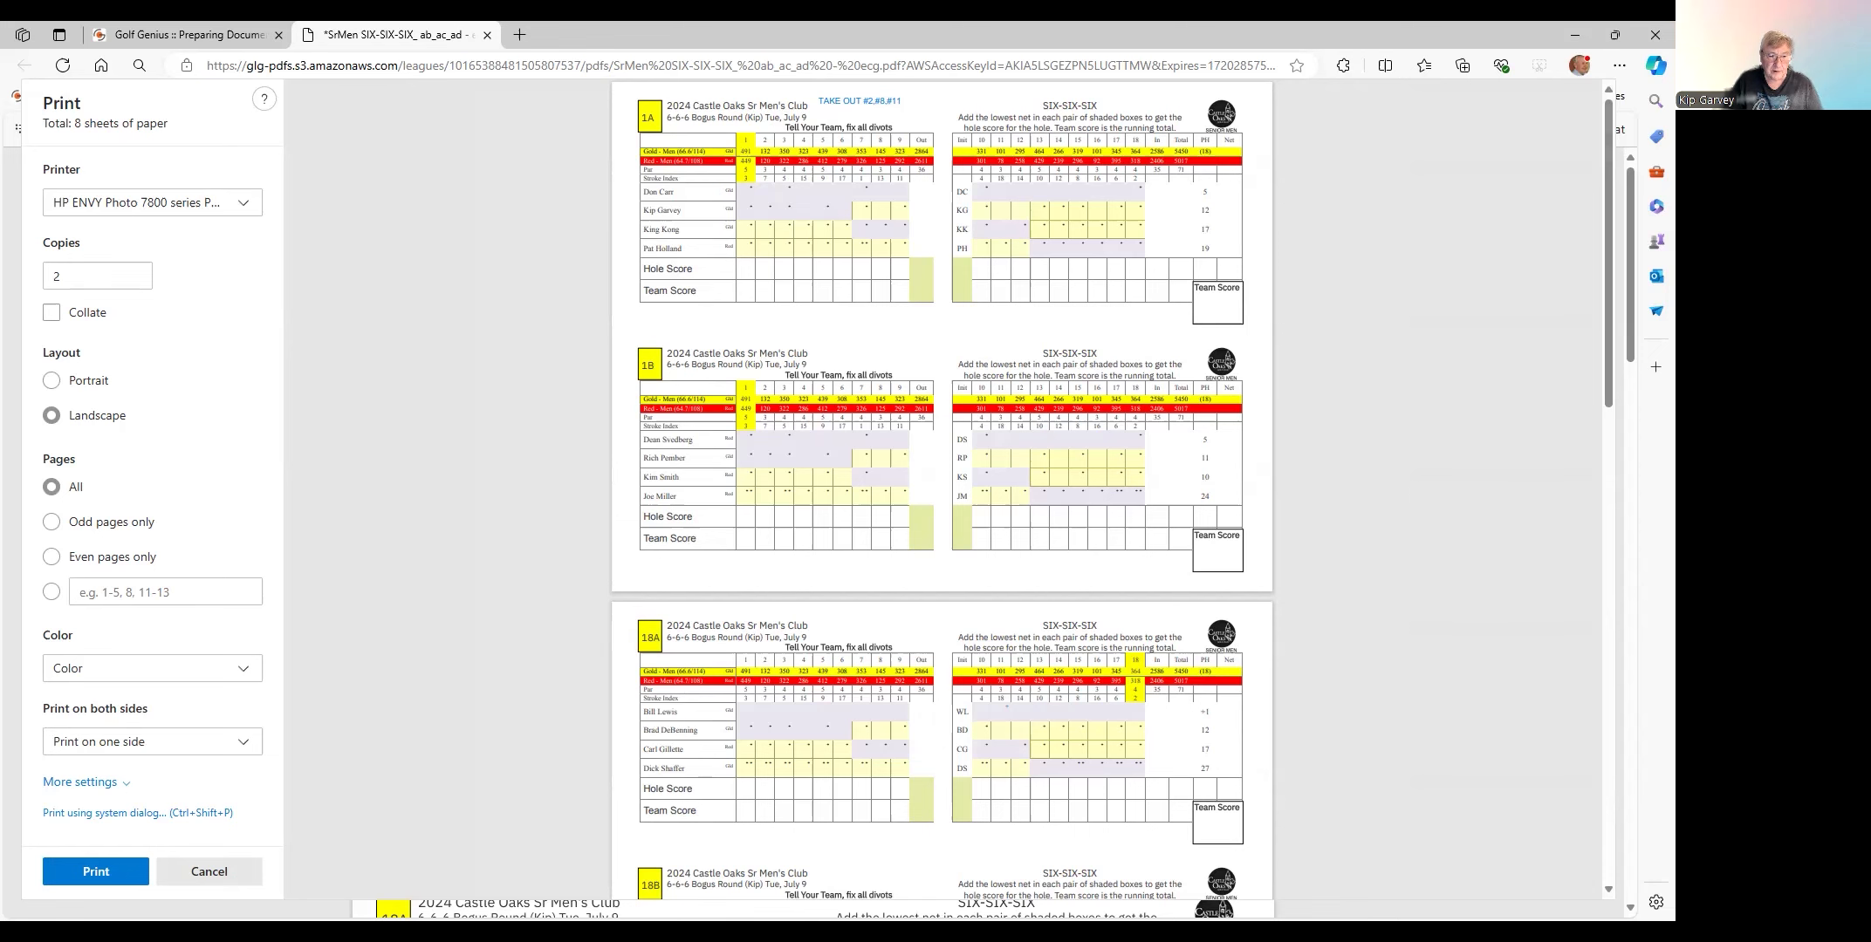
click(209, 871)
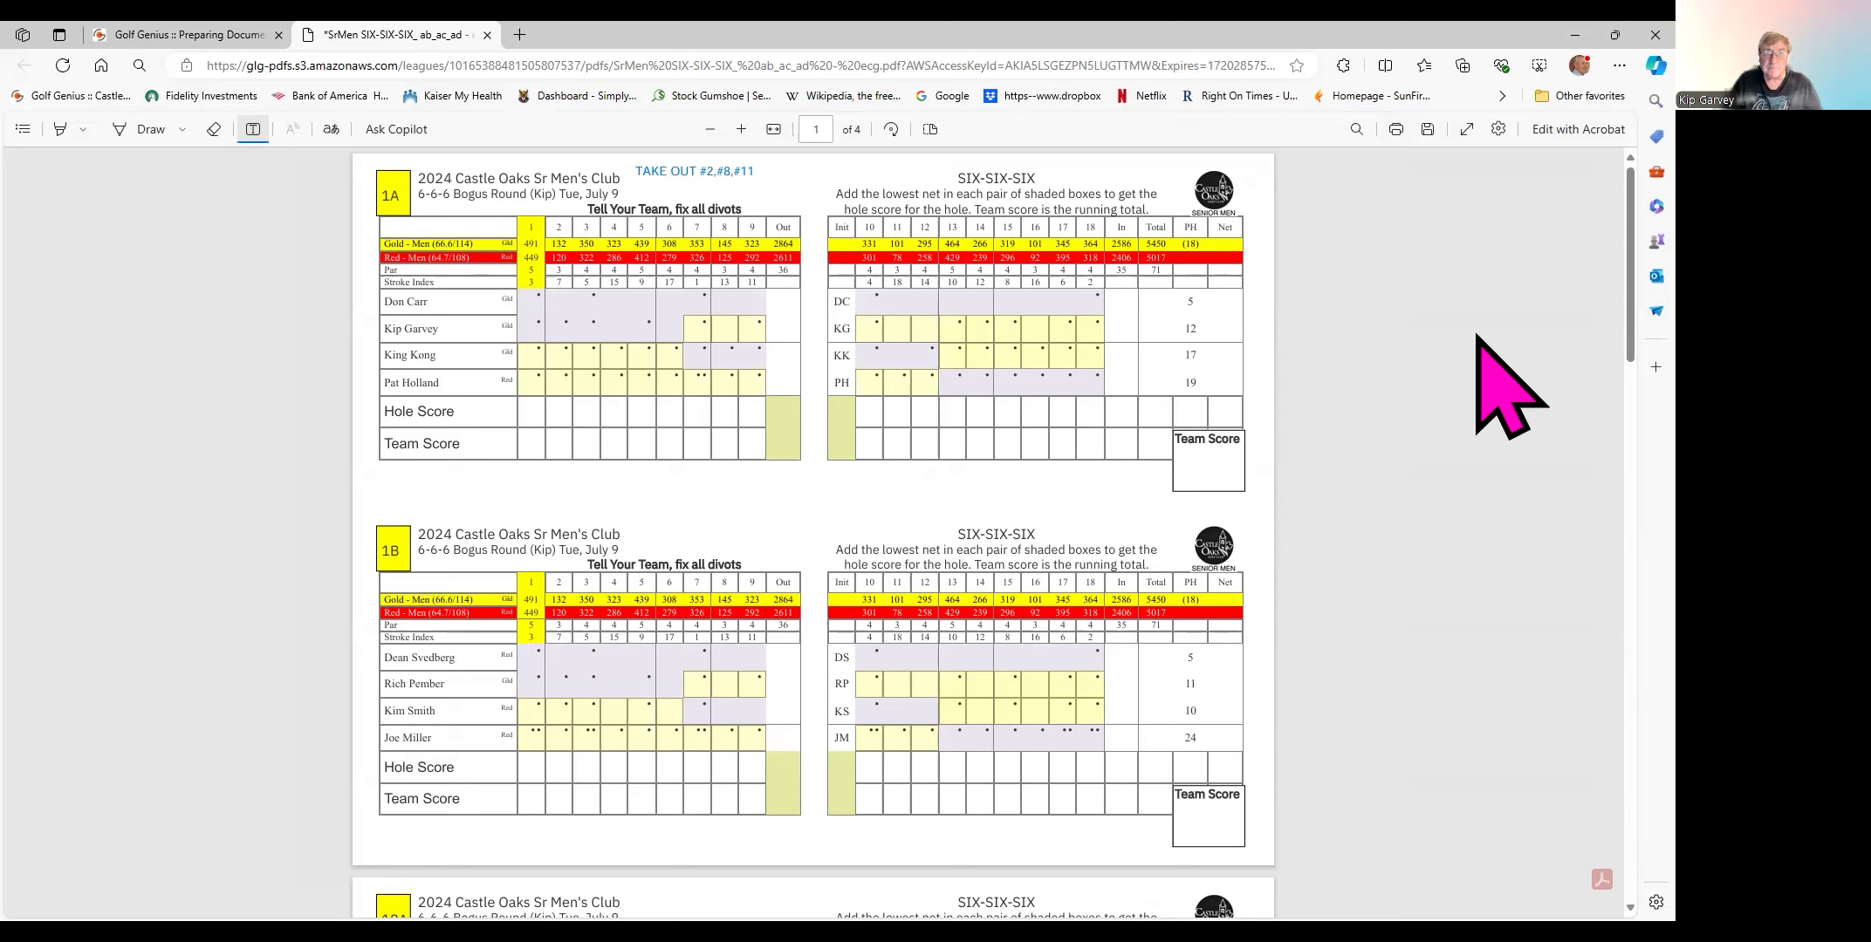
- Close the scorecard PDF without saving and bring up the 6-6-6 Bogus Round (Kip) navigator
click(487, 35)
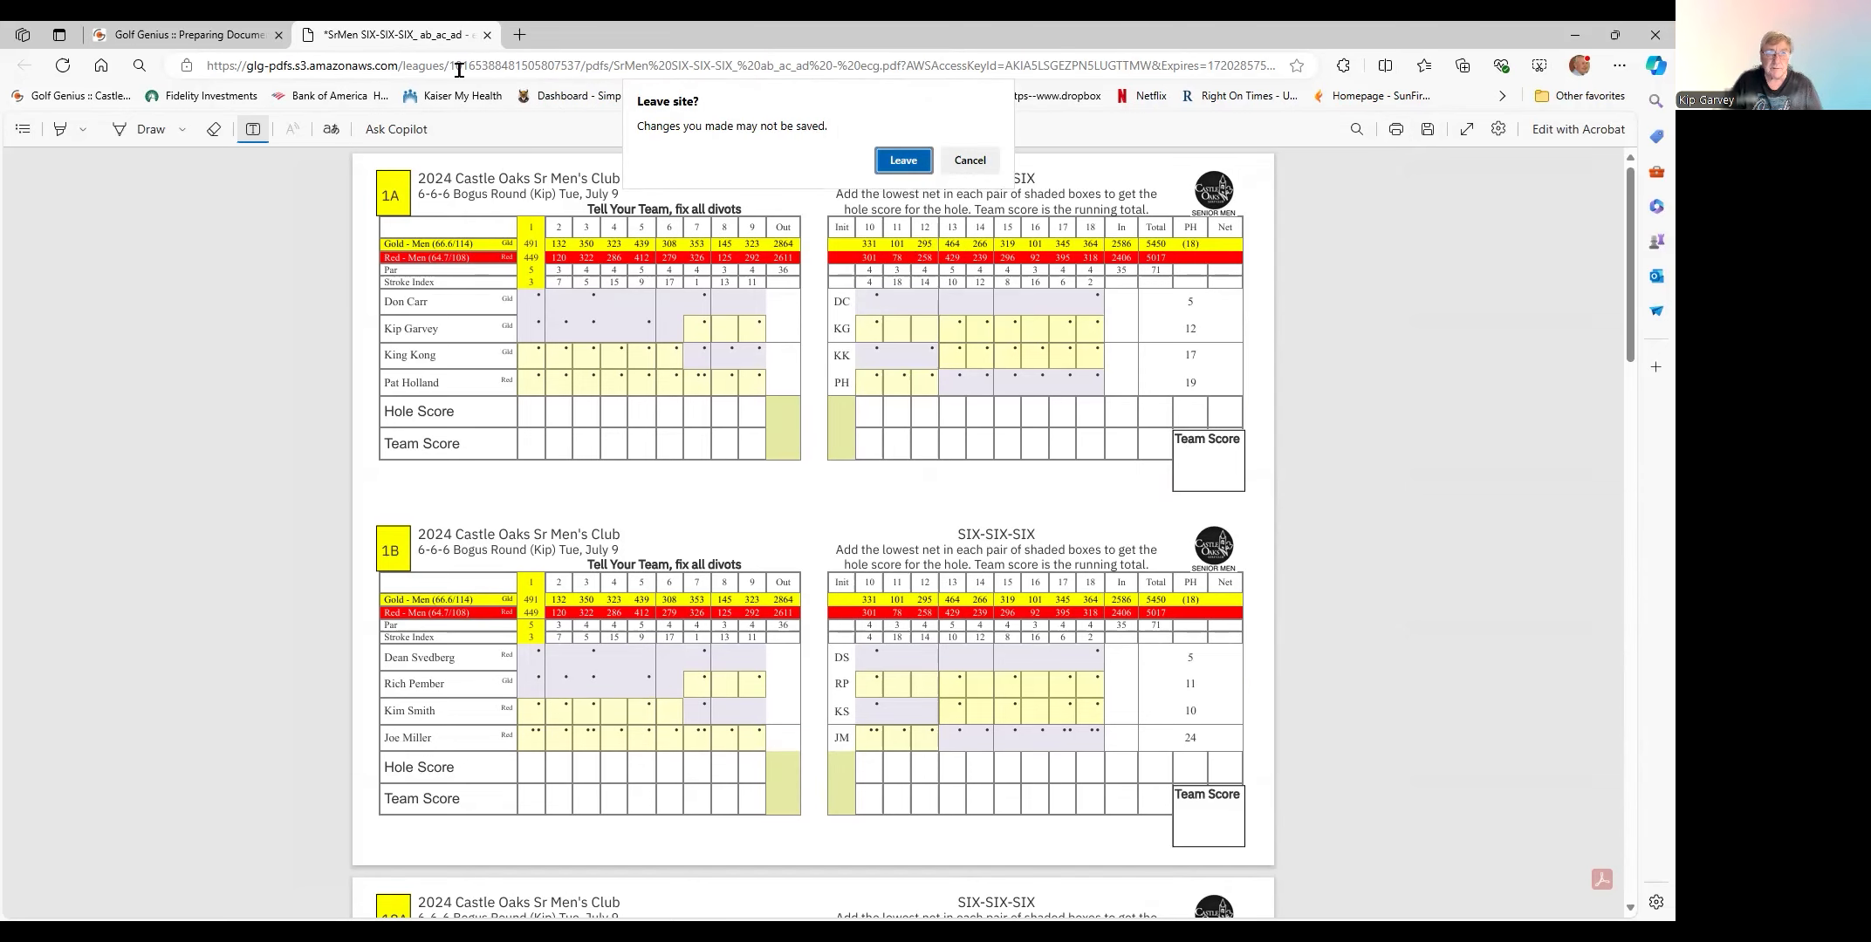
click(903, 159)
click(1205, 464)
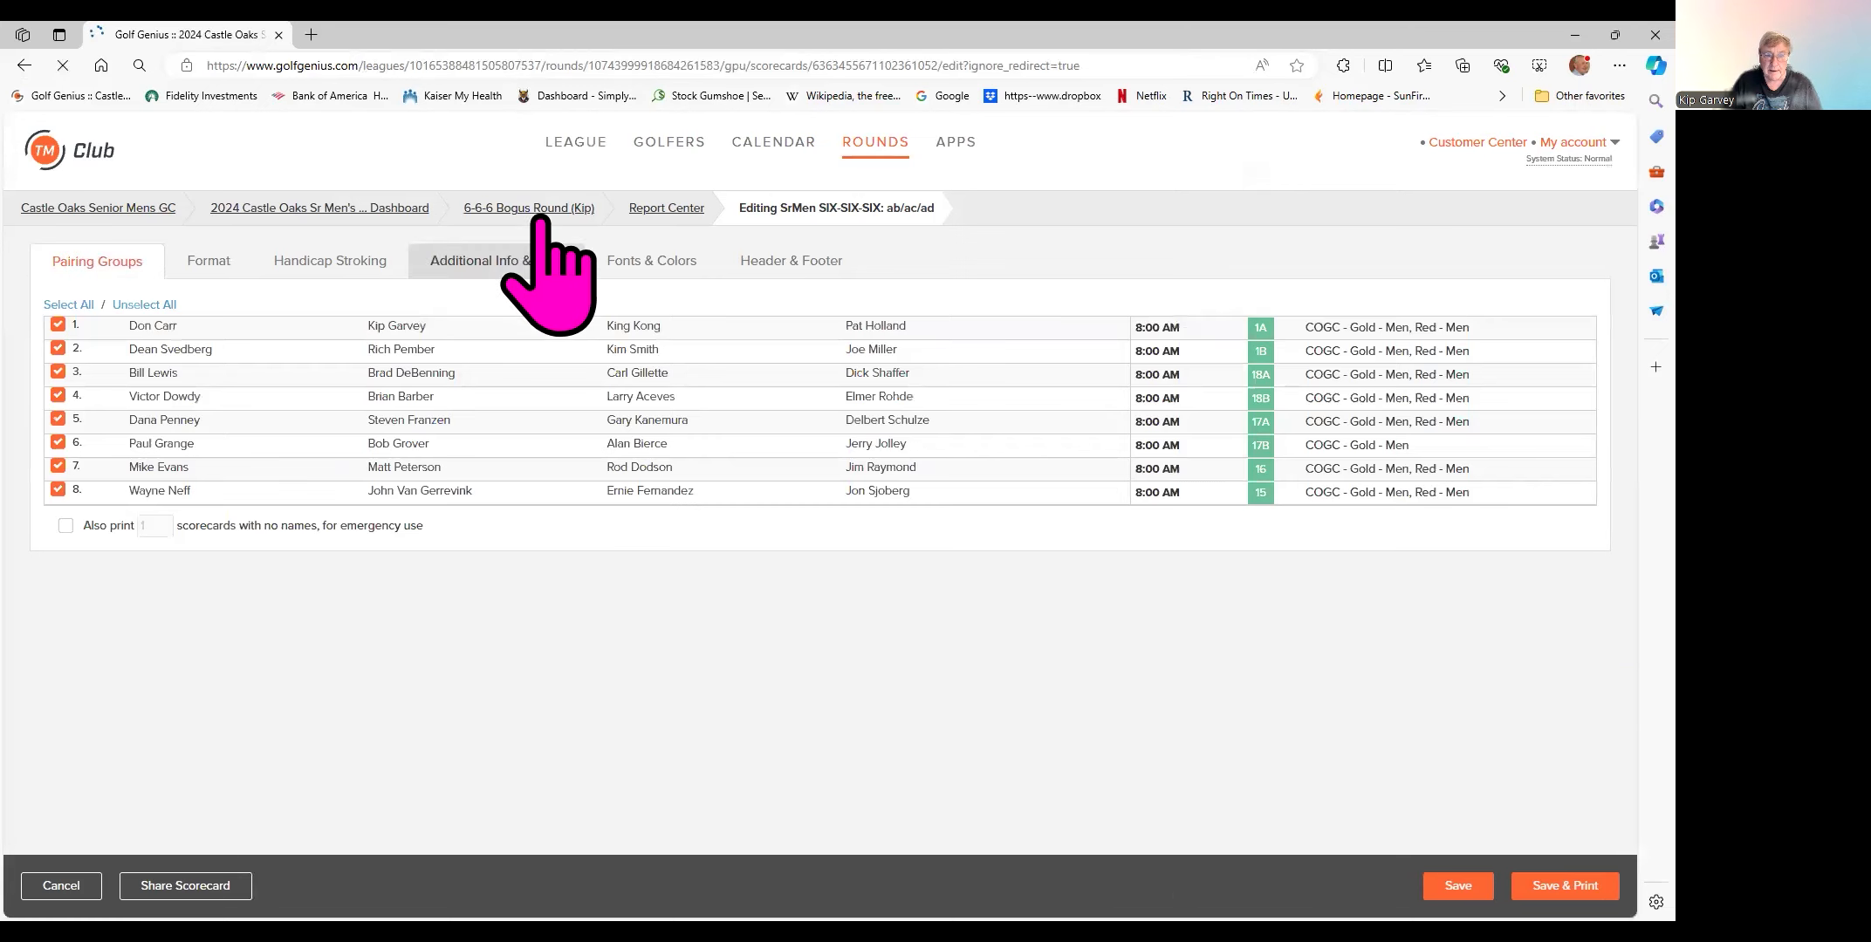
mouse_move(530, 209)
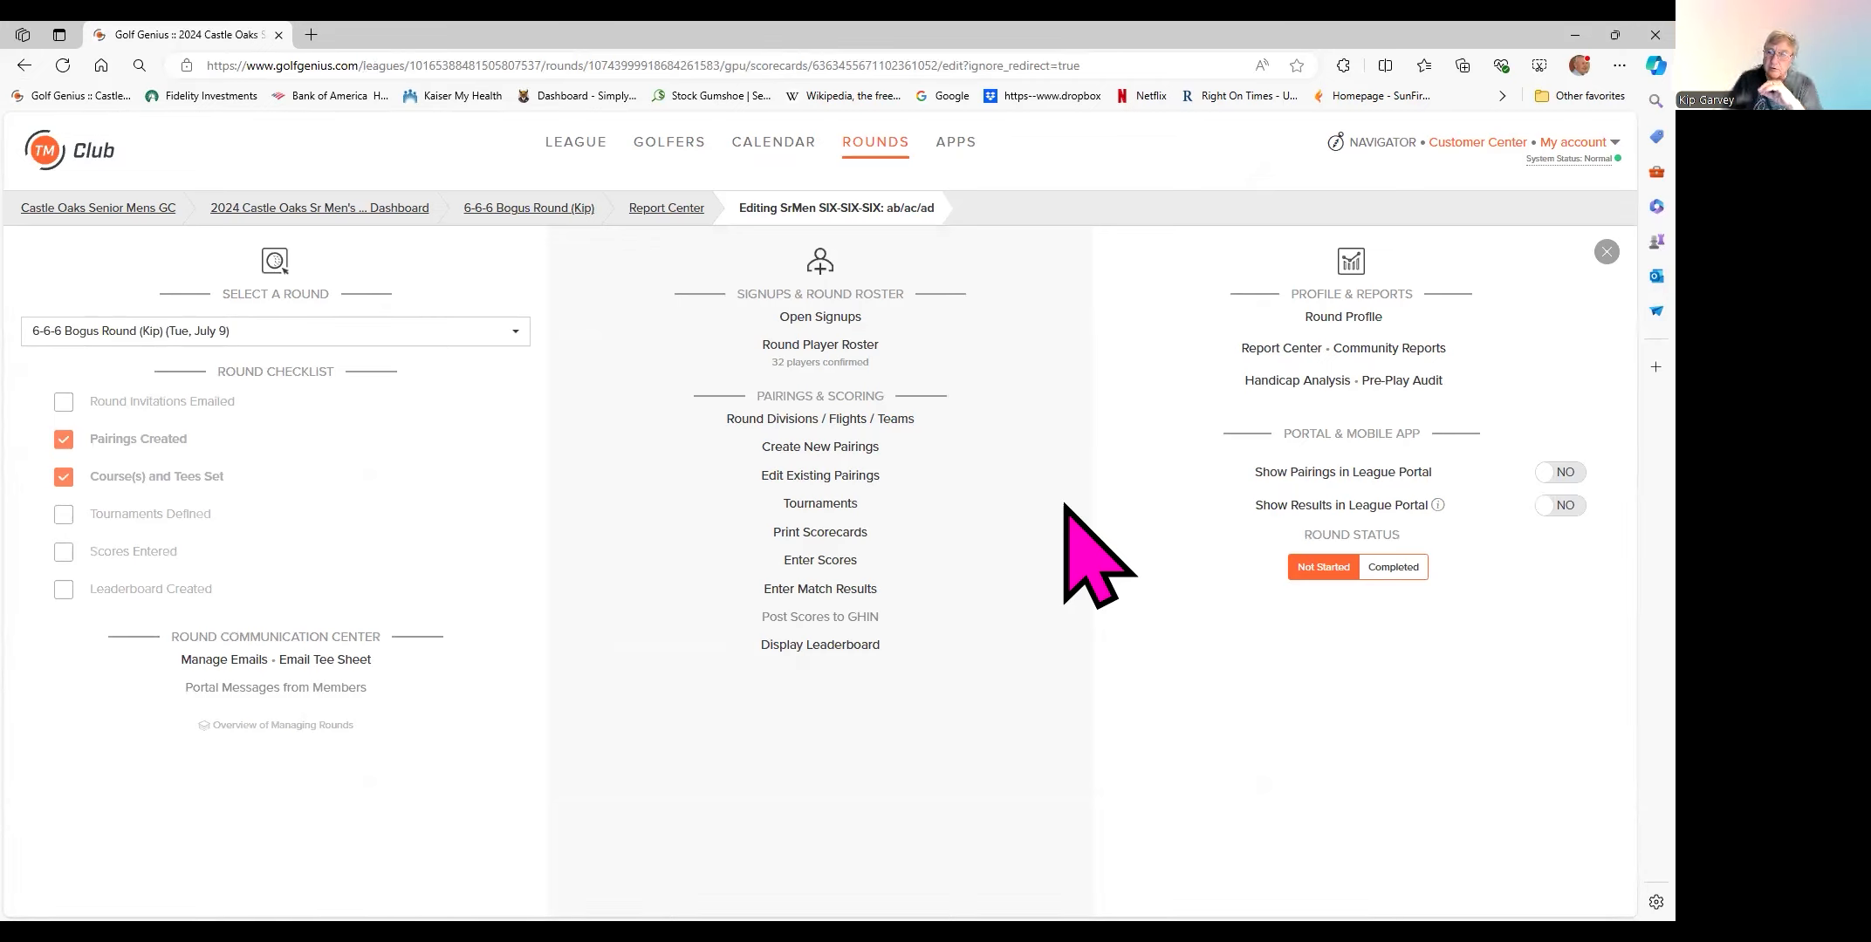
- In the Report Center, expand This League and generate the Tee Sheet report
click(1257, 351)
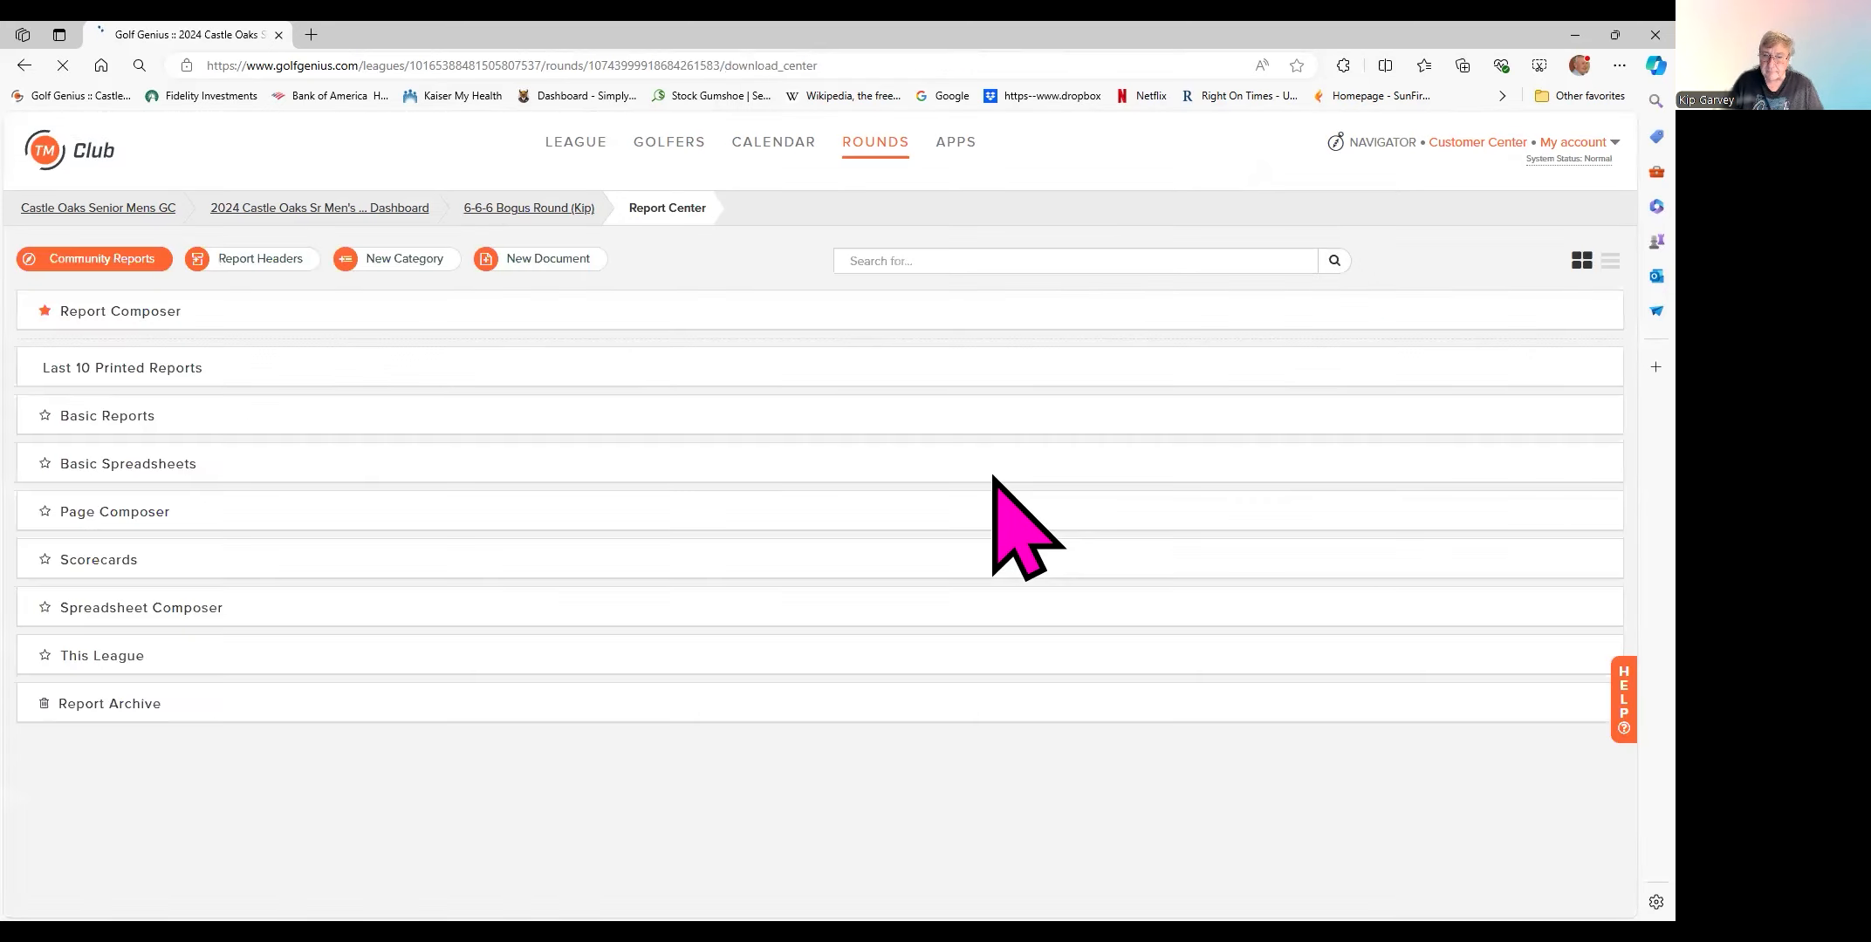
click(131, 656)
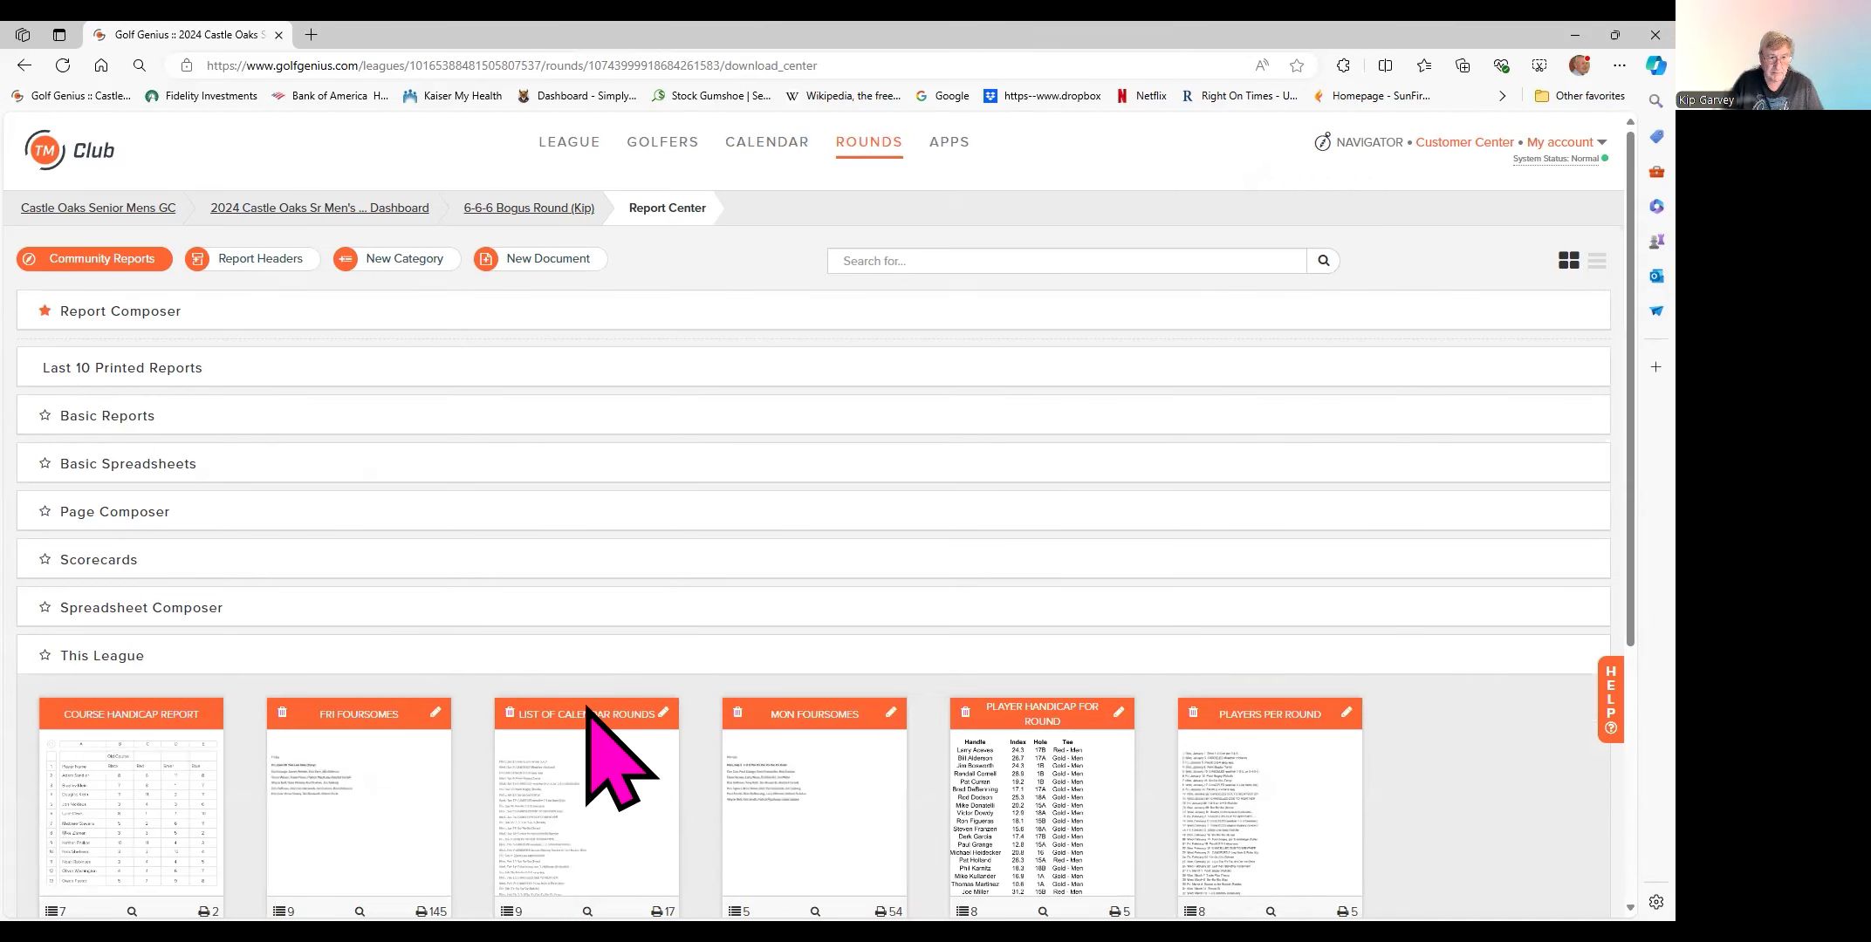
scroll(657, 698, down, 2)
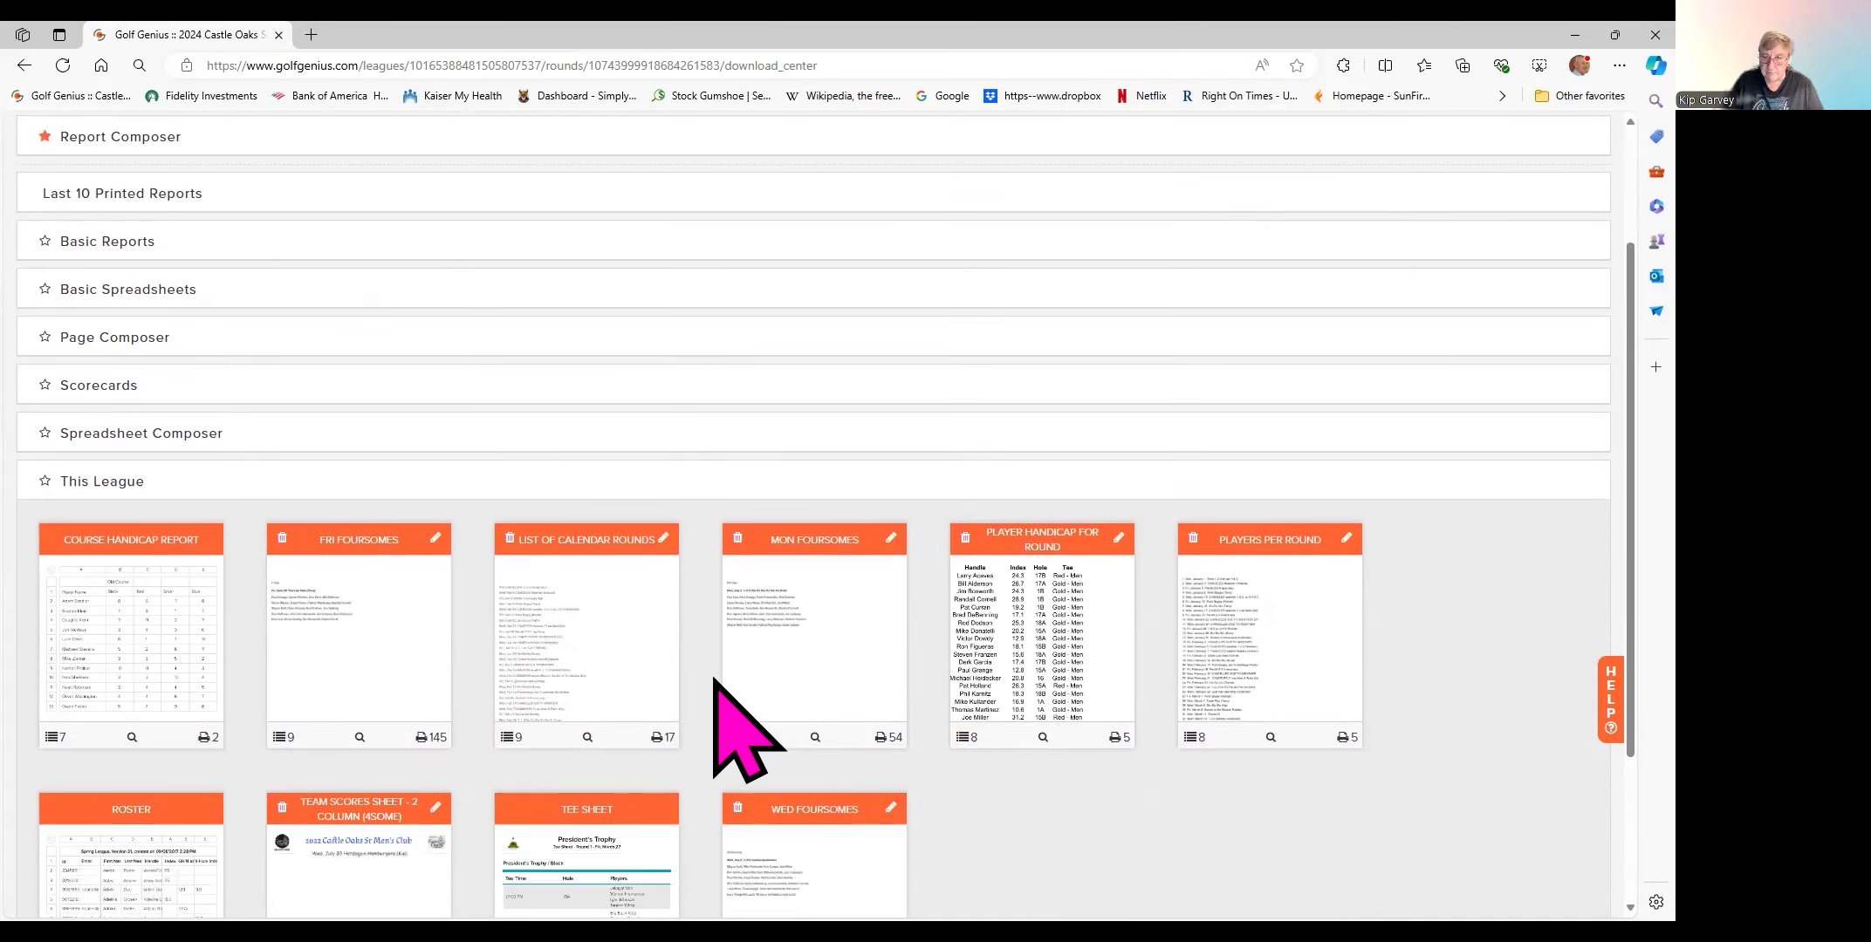
scroll(586, 698, down, 2)
mouse_move(574, 712)
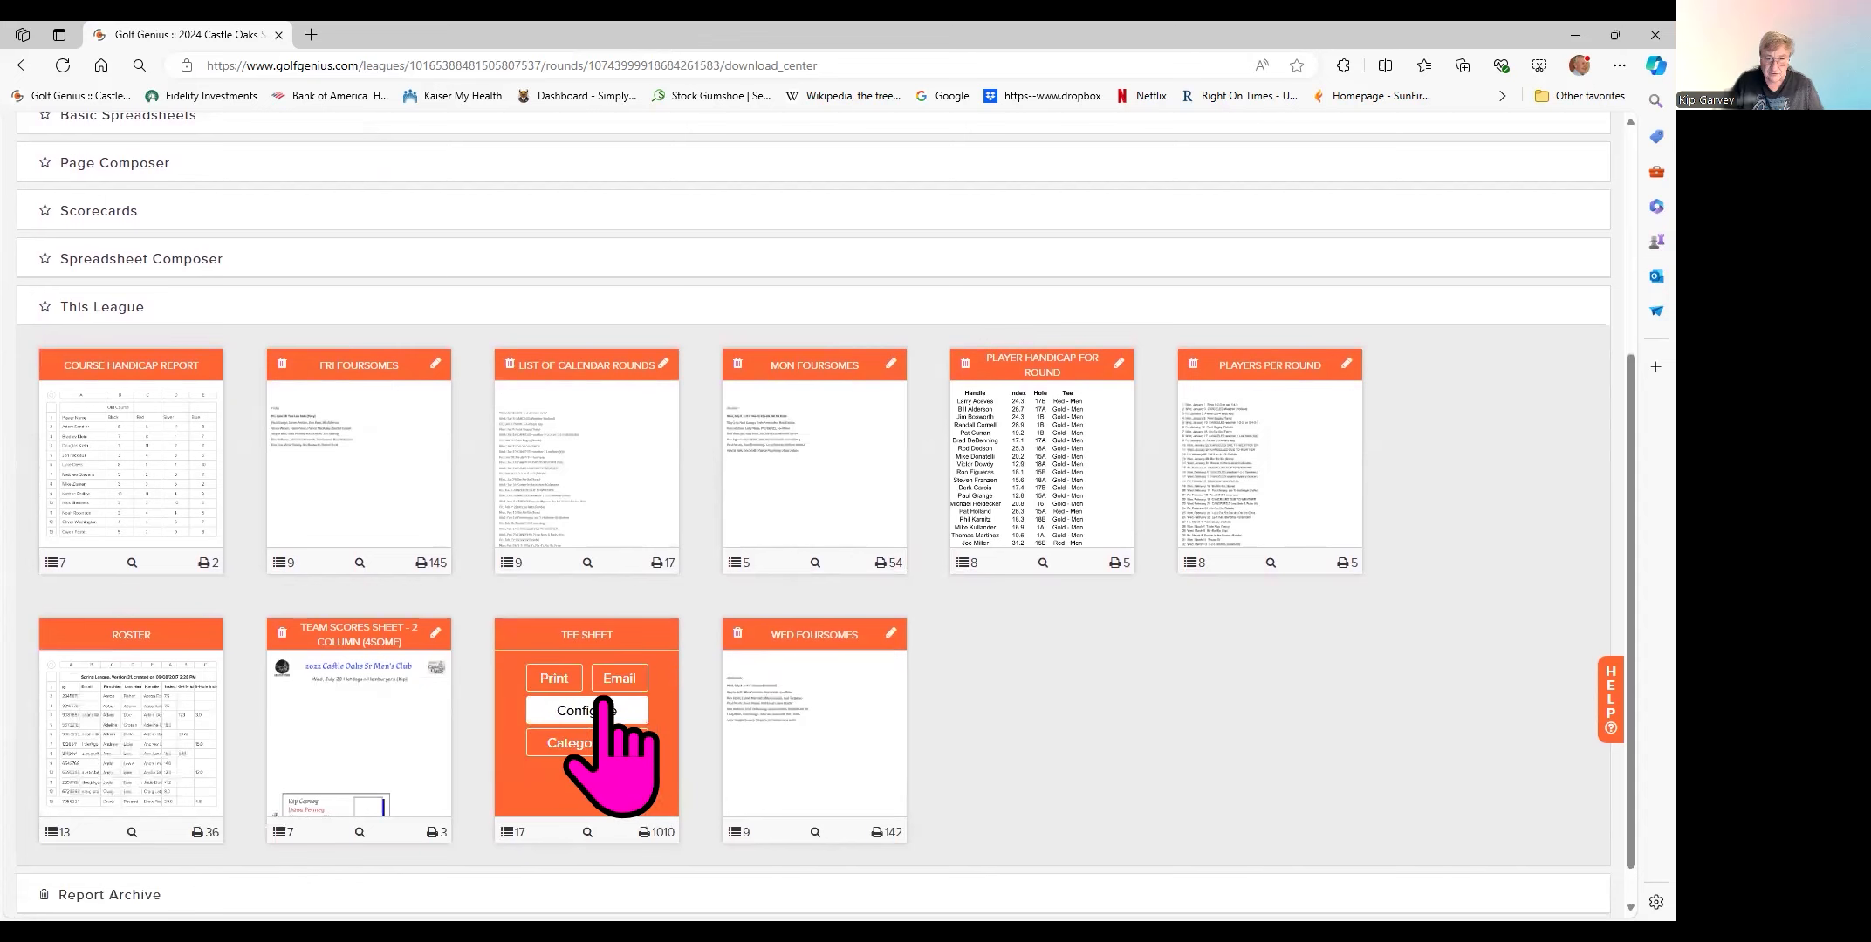
click(554, 679)
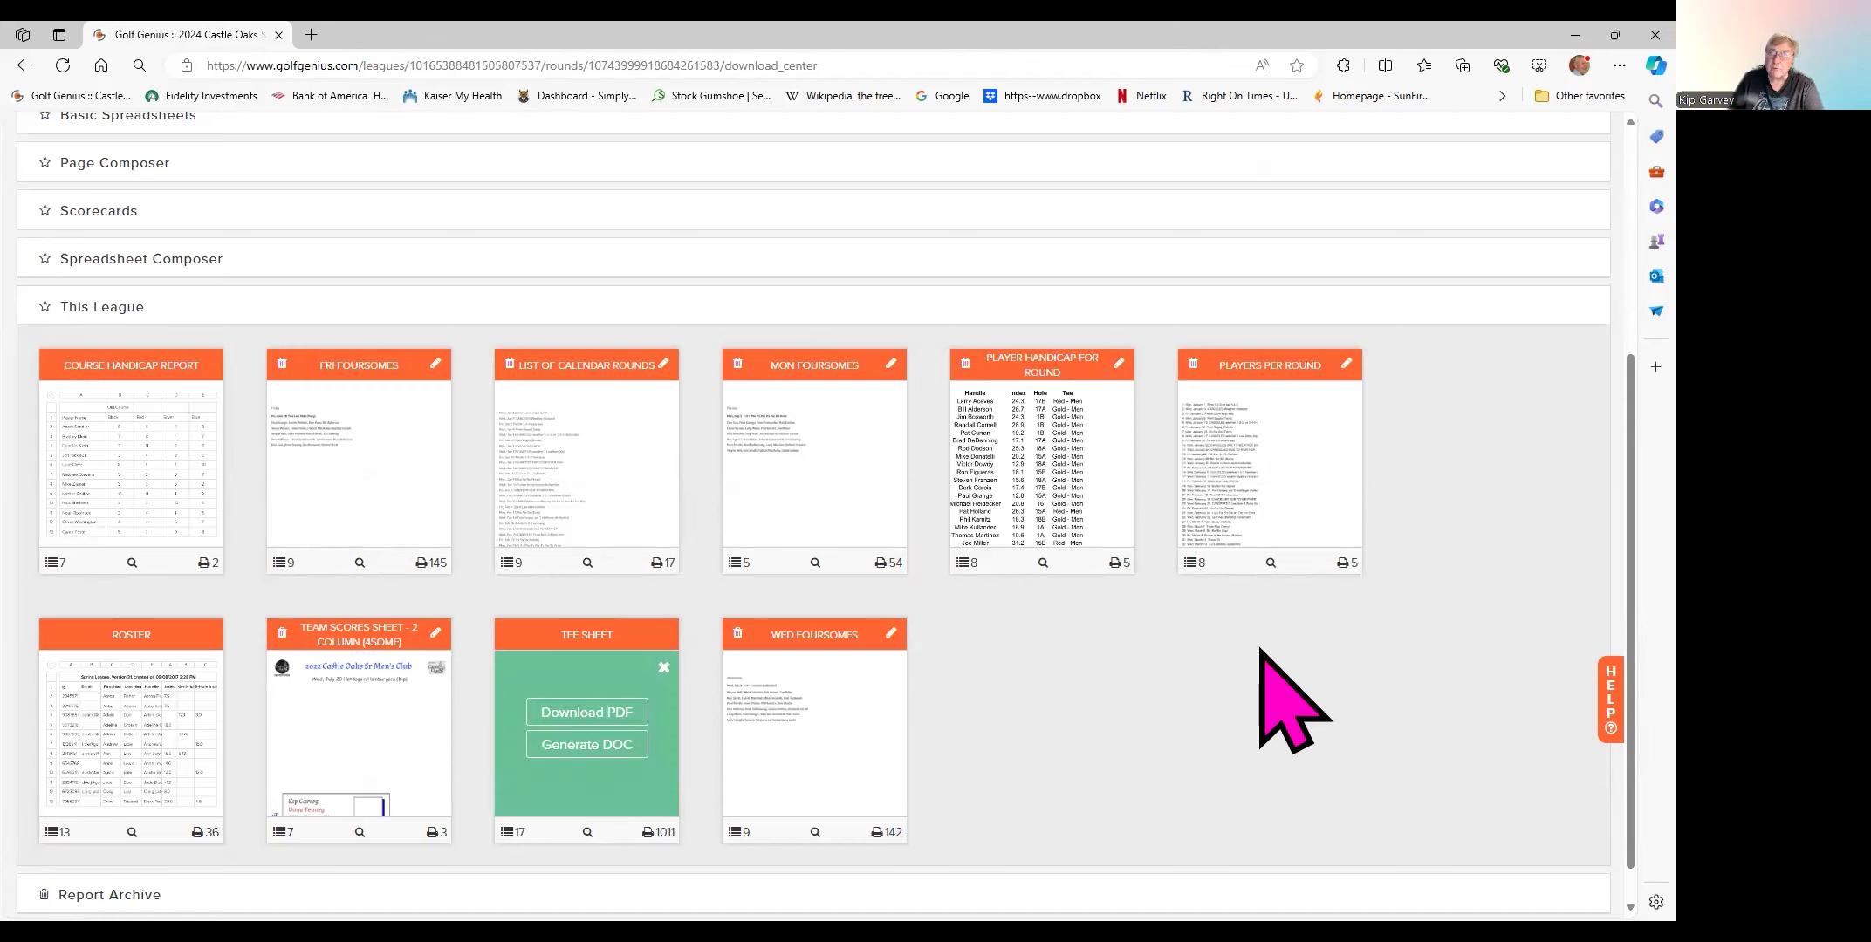
- Download the tee sheet as a PDF and open it from the Downloads panel
click(586, 712)
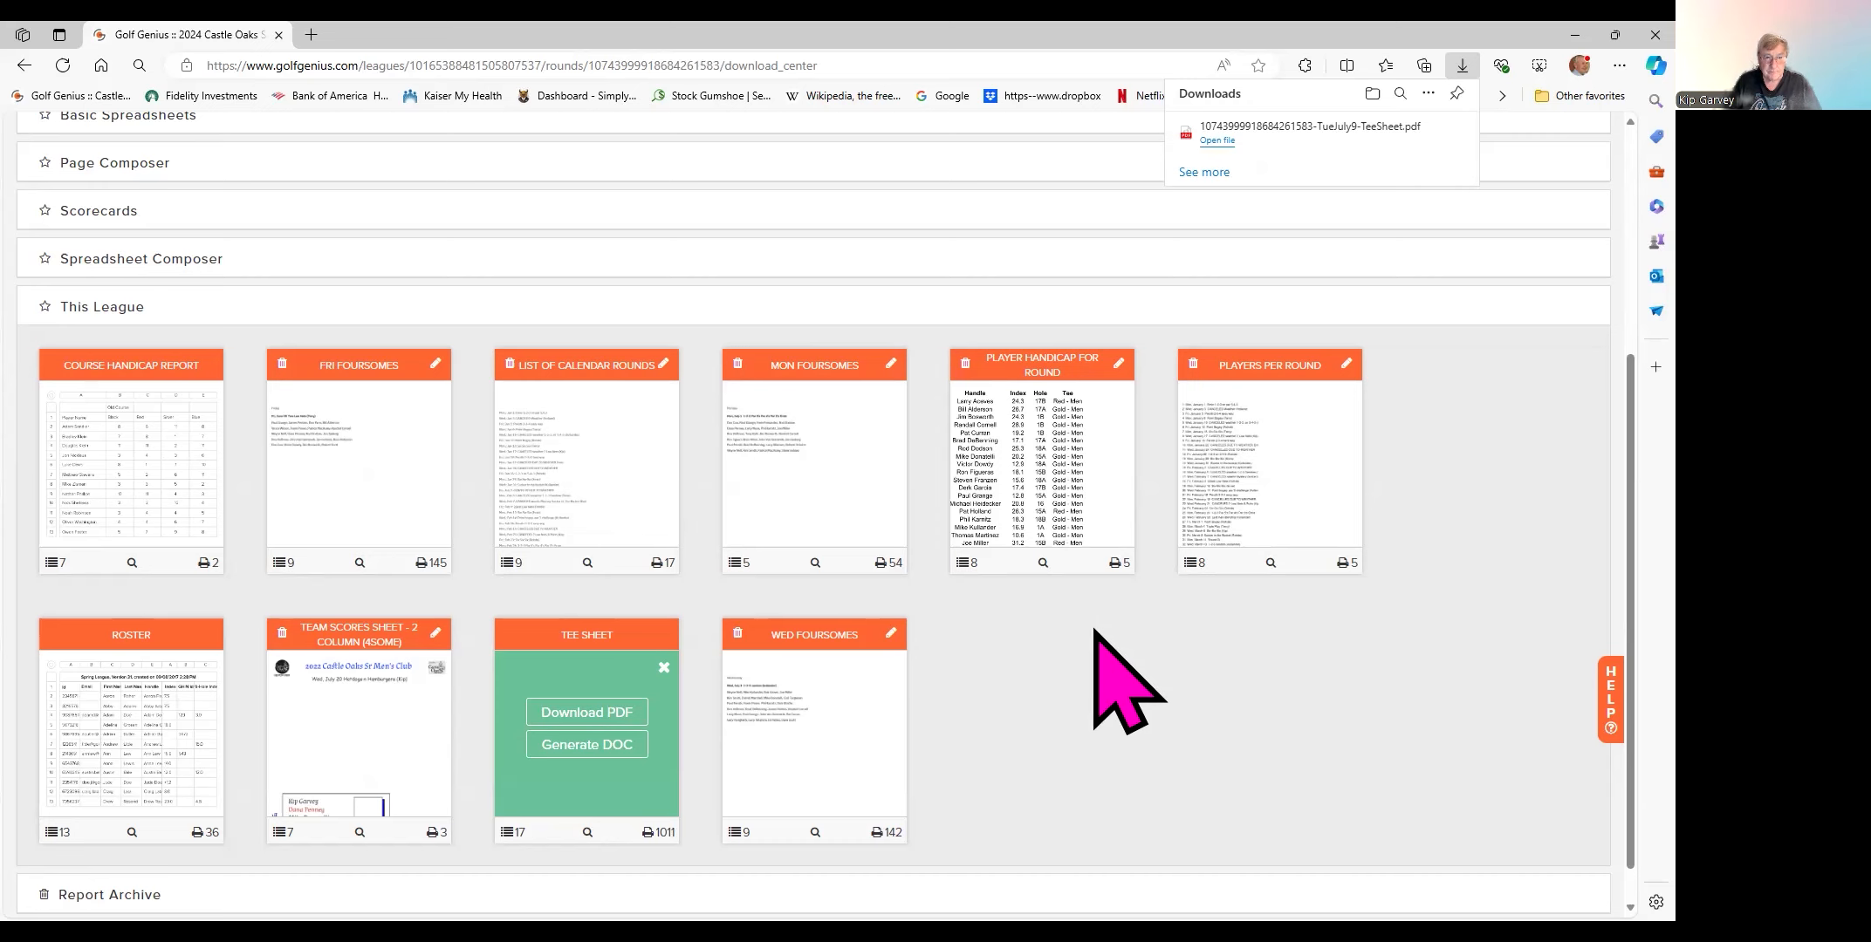
scroll(1205, 716, down, 1)
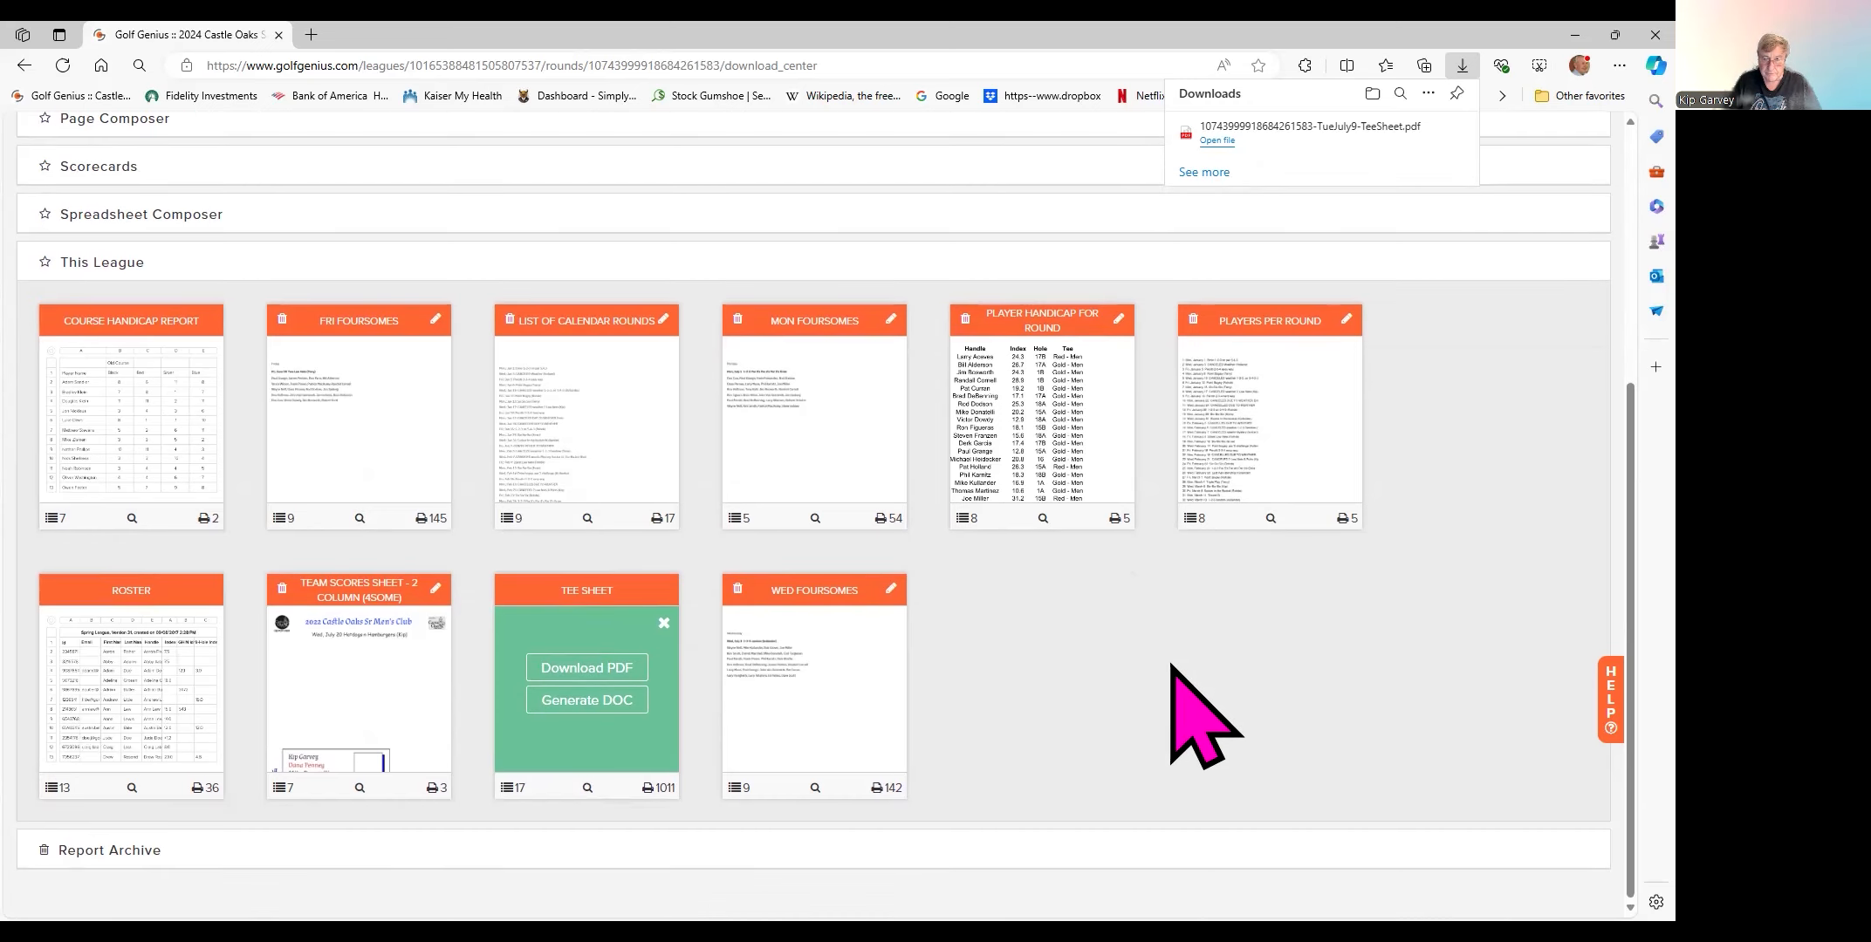
click(617, 670)
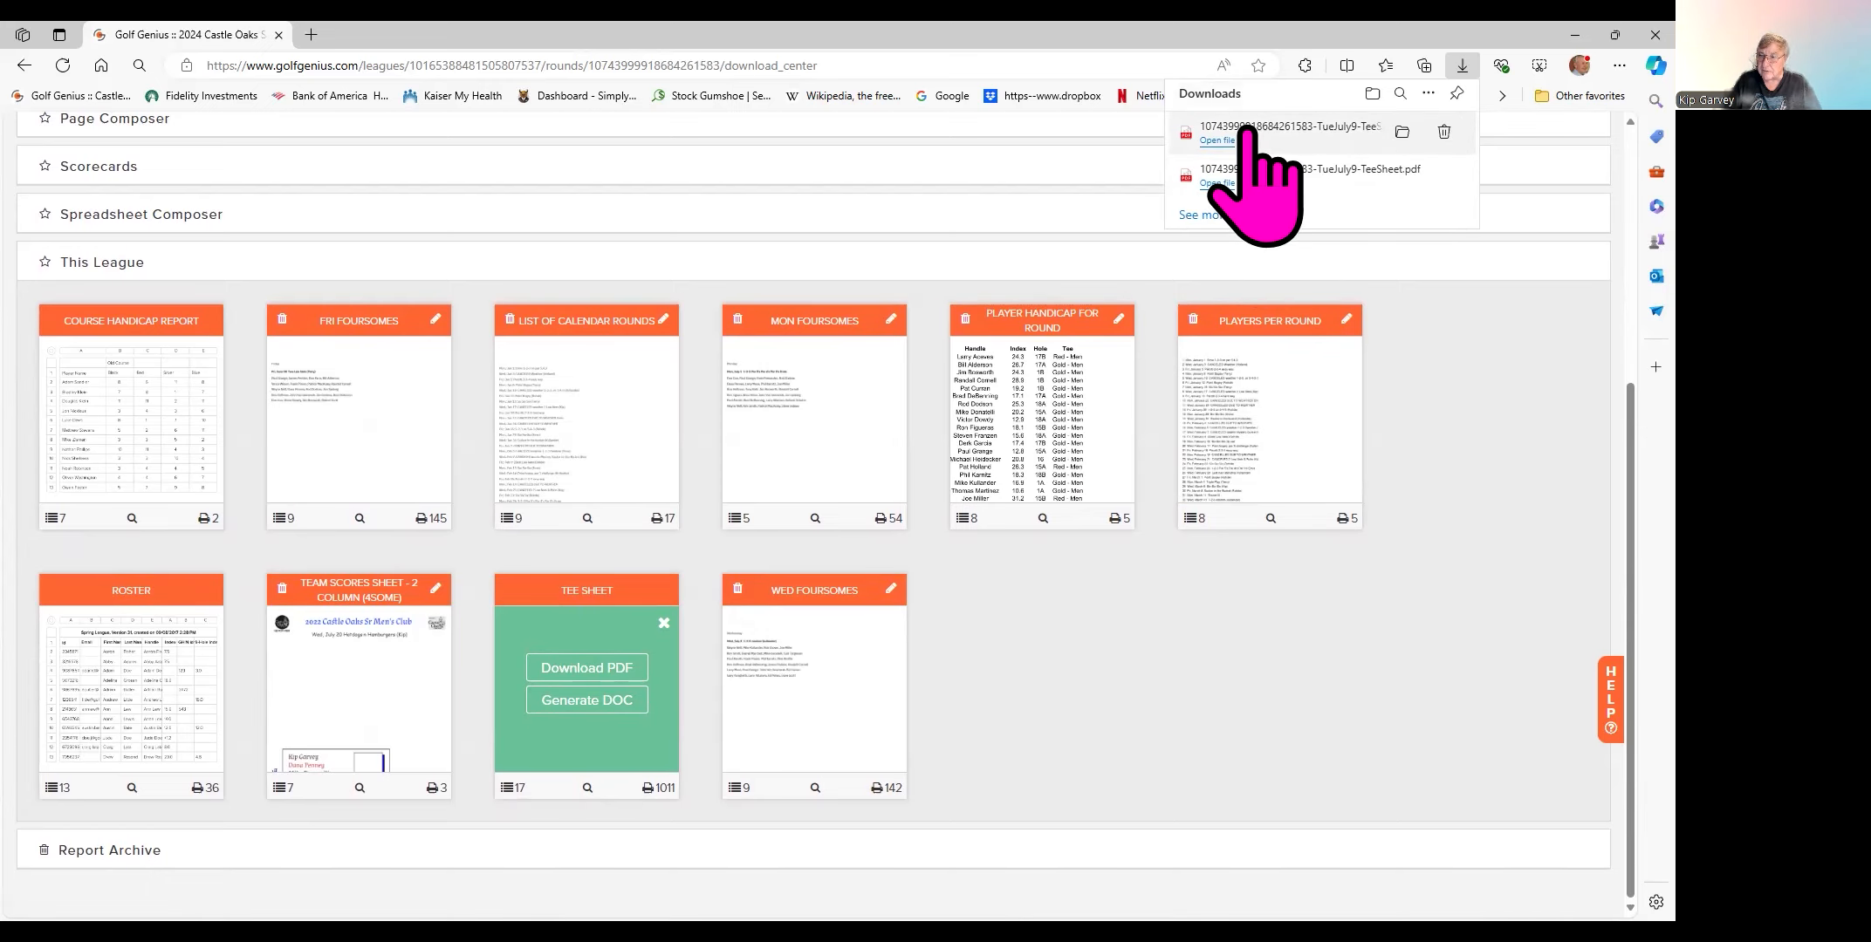
click(1250, 133)
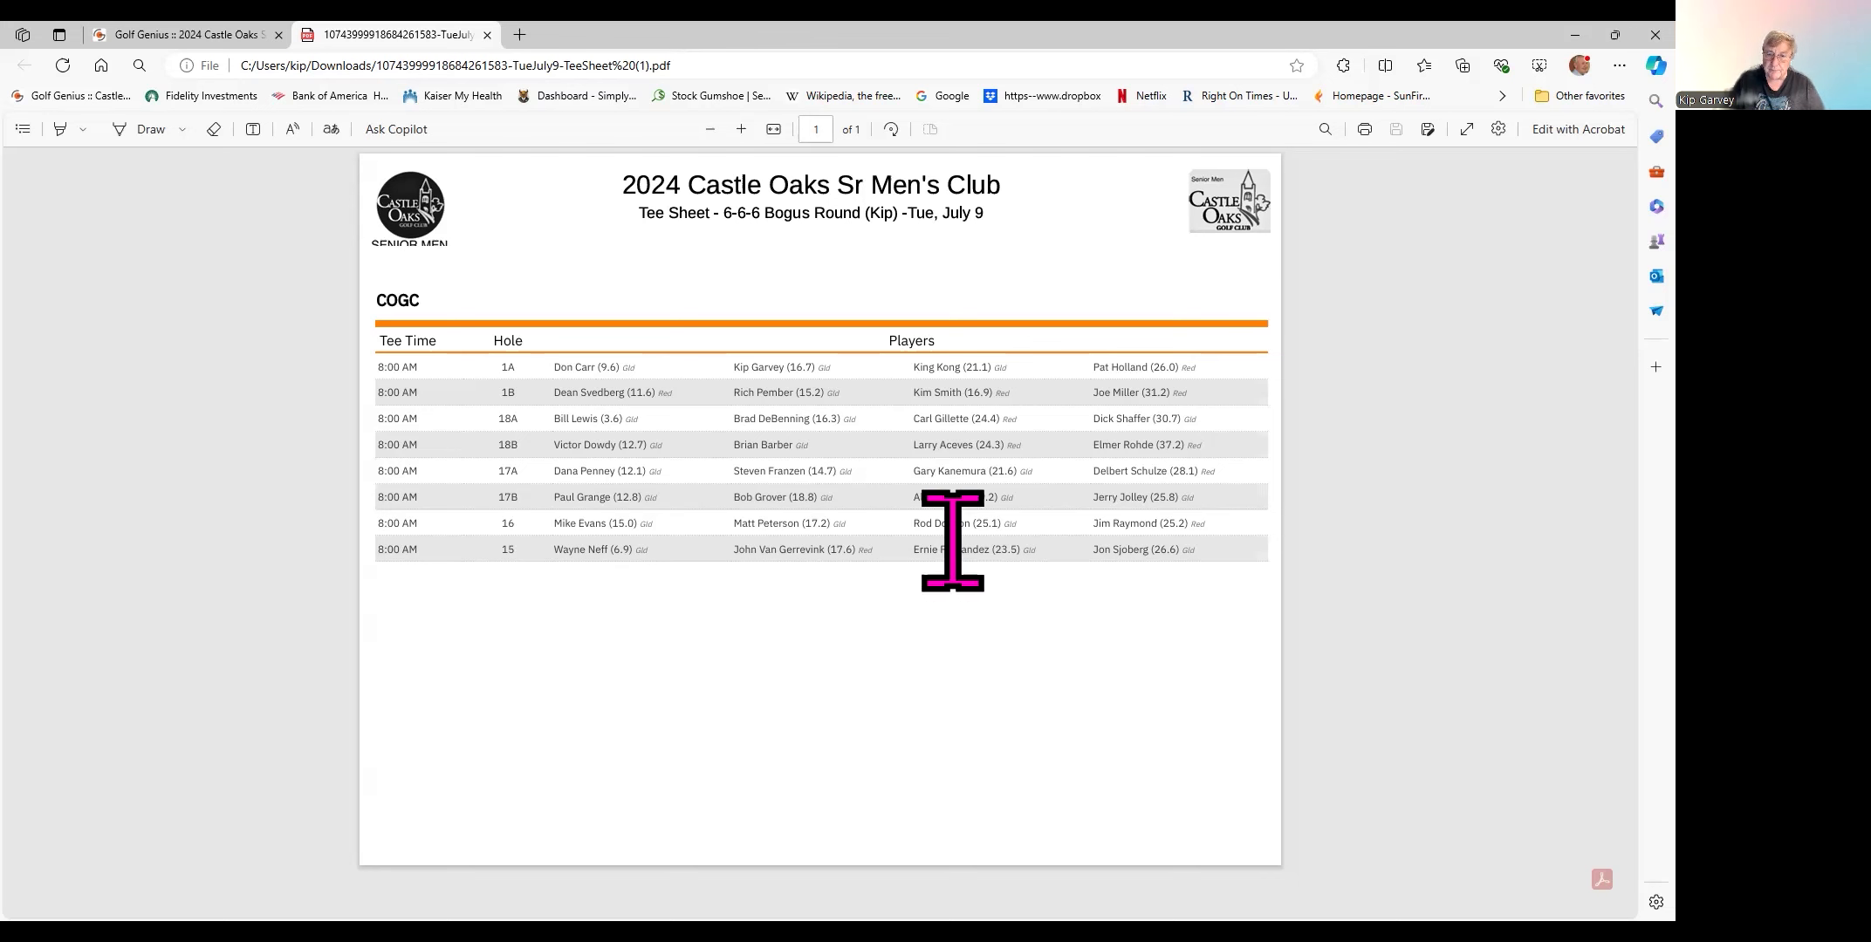
- Close the tee sheet PDF and reopen the 6-6-6 Bogus Round (Kip) navigation panel
click(487, 35)
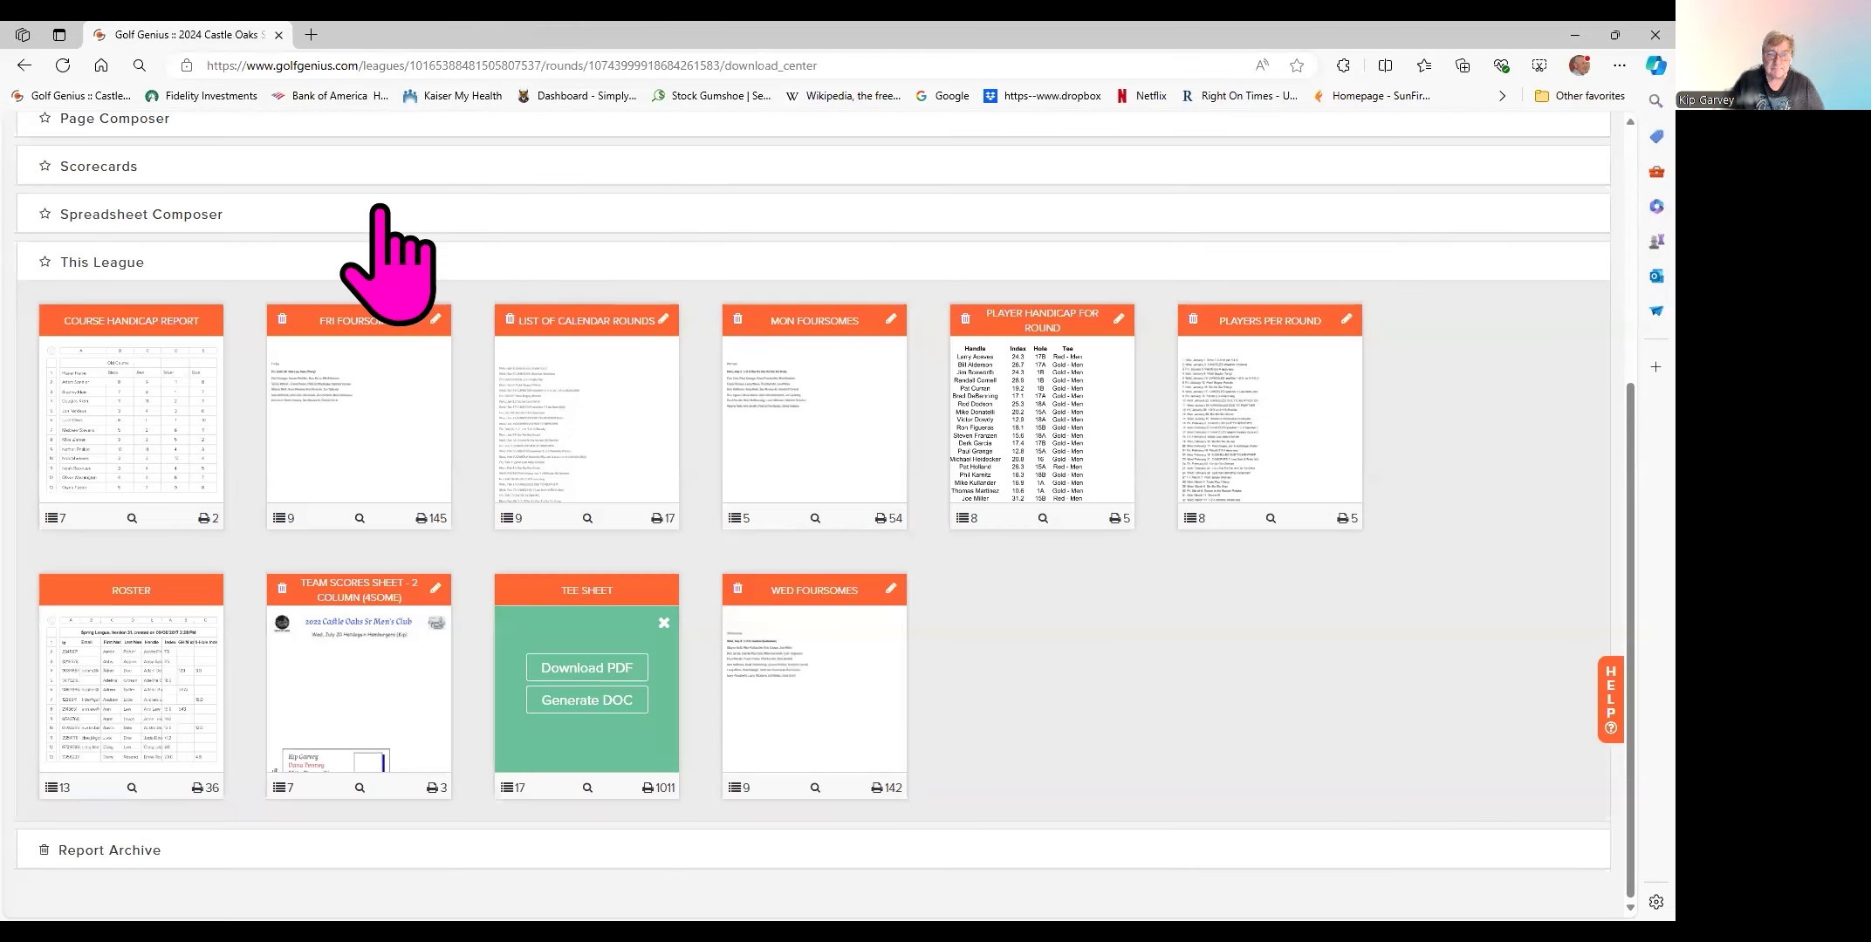
scroll(485, 236, up, 2)
scroll(486, 237, up, 3)
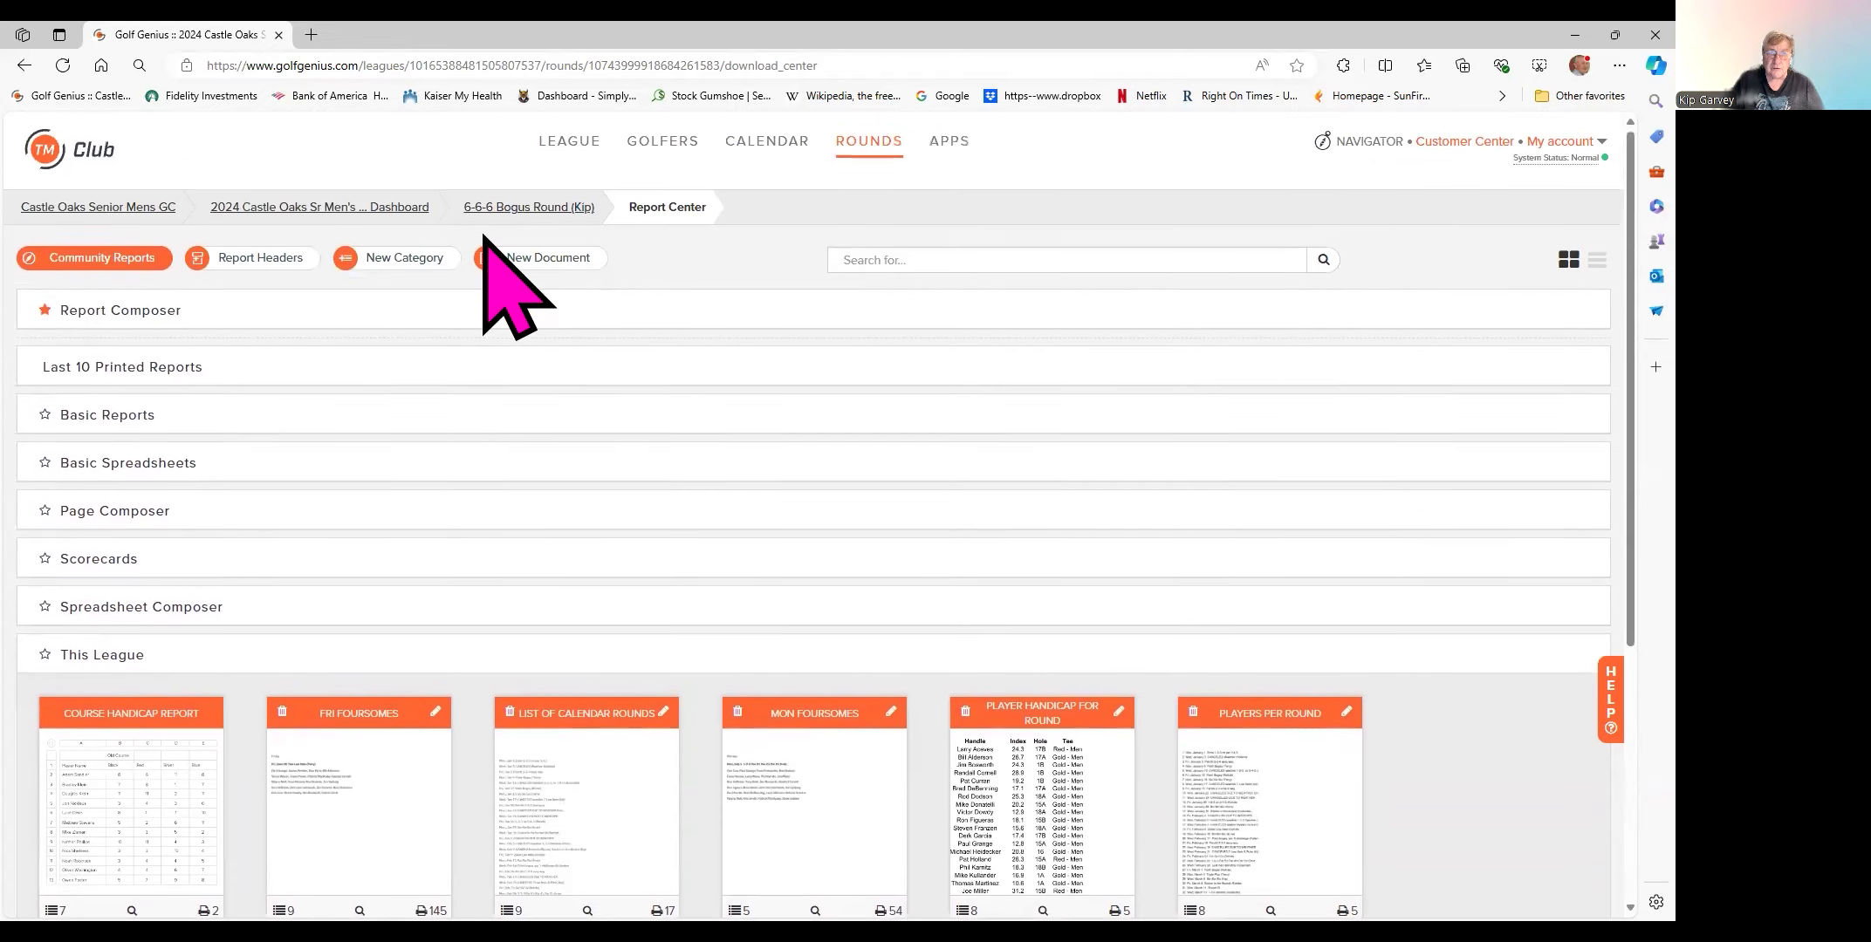
click(515, 213)
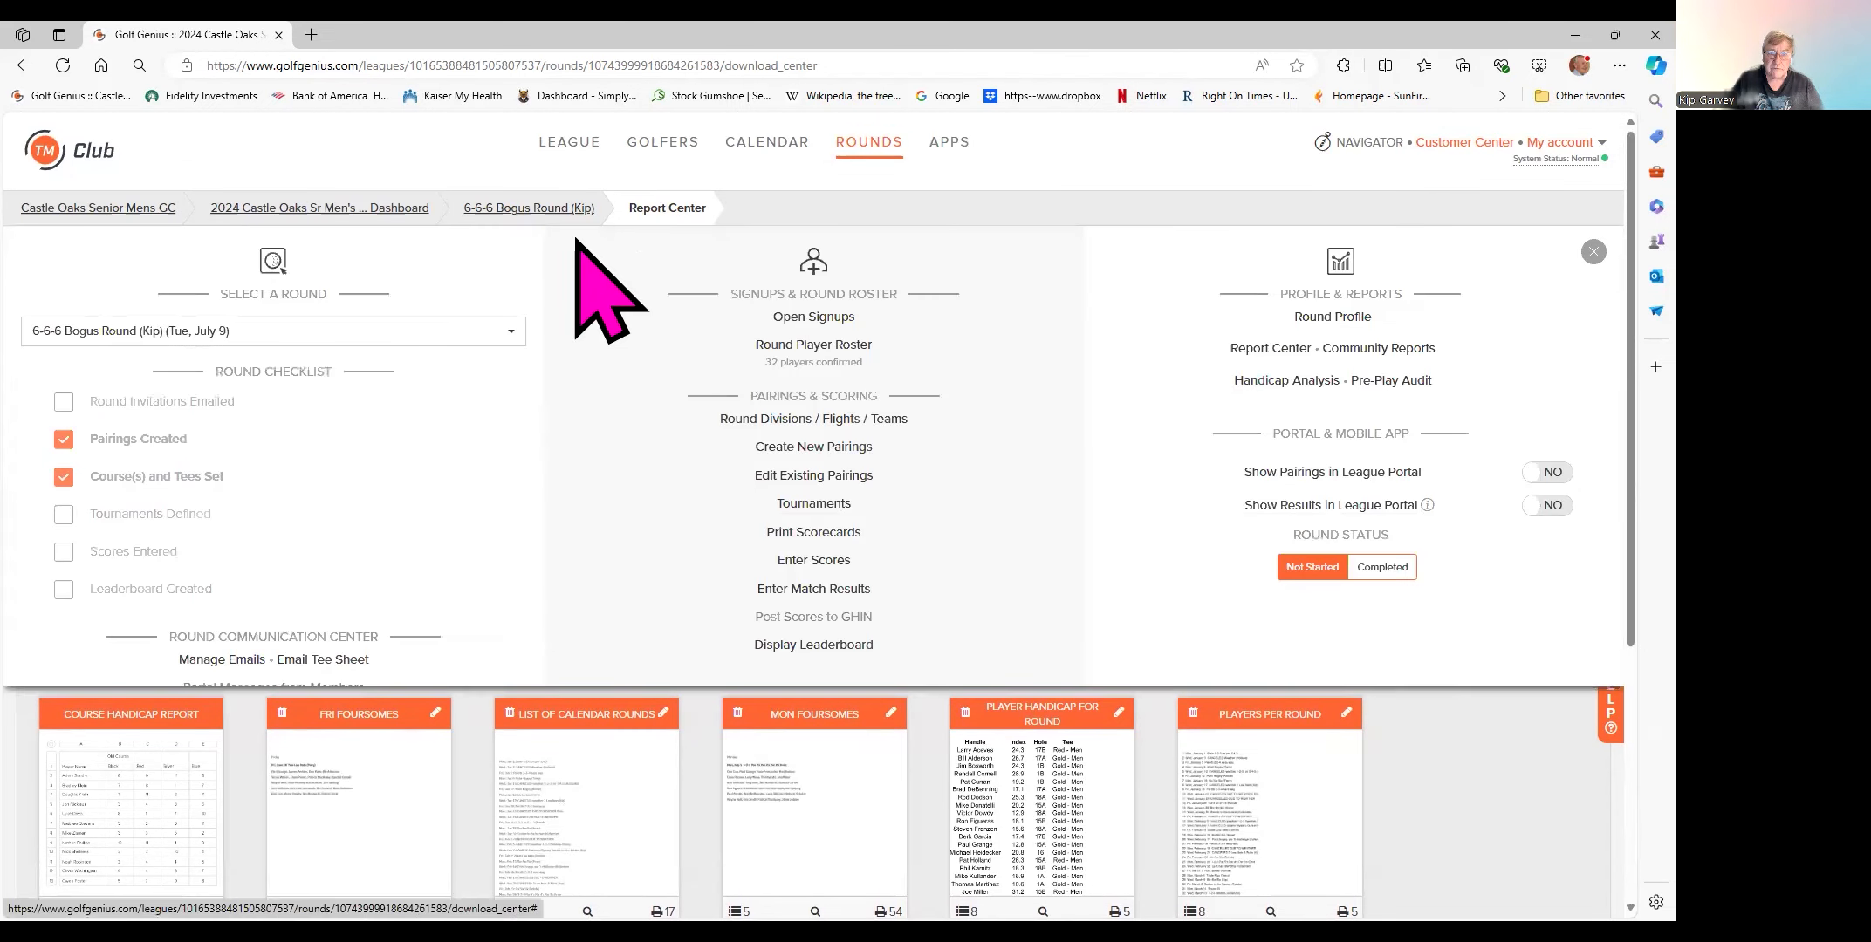